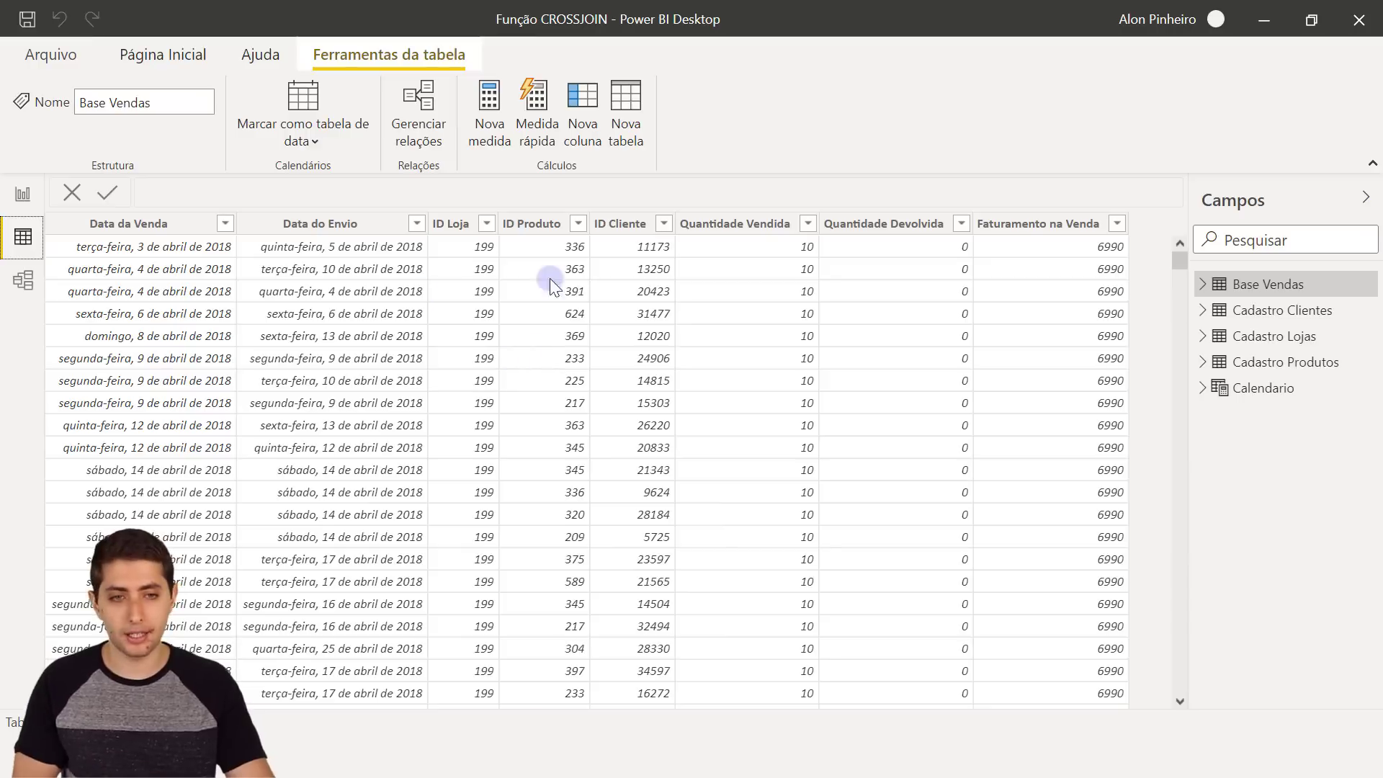
Step: Review the Base Vendas sales table, focusing on its ID Loja column
mouse_move(1300, 299)
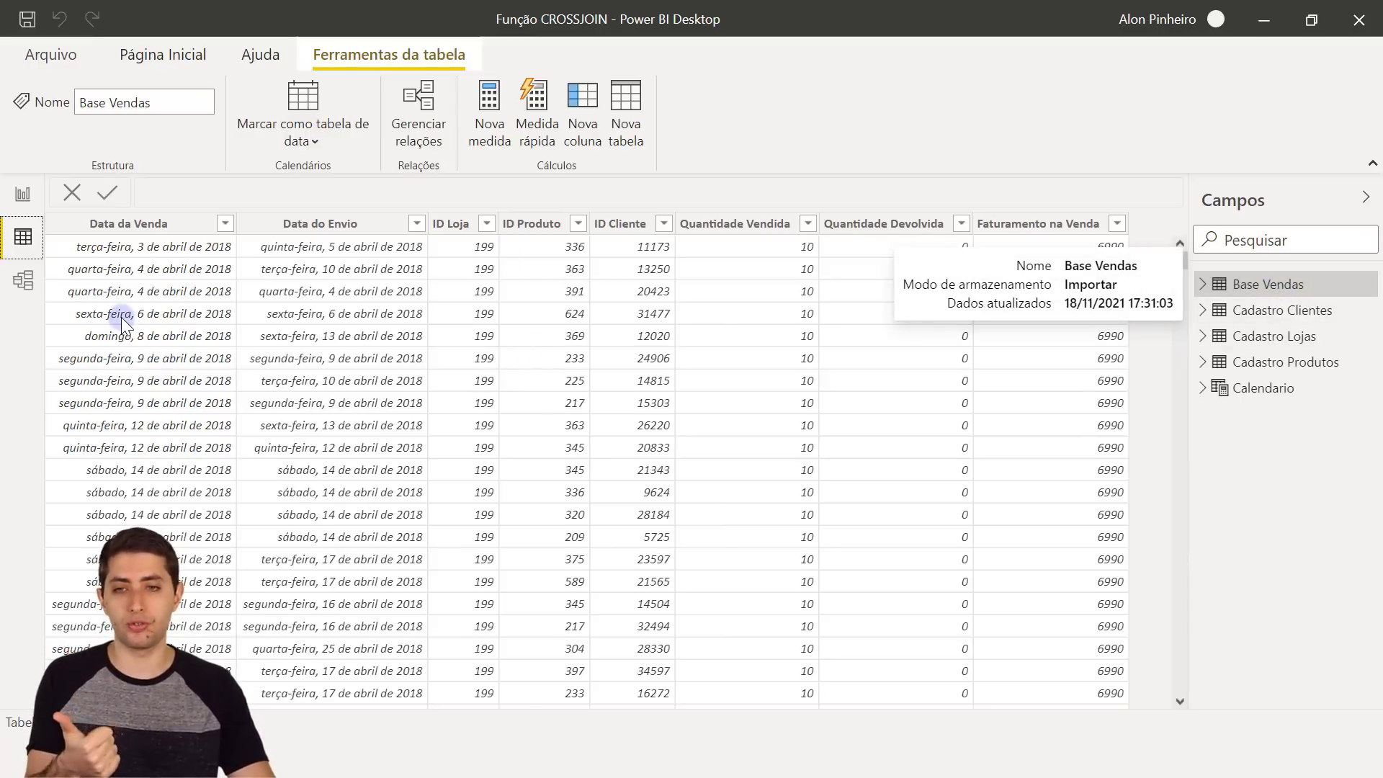
mouse_move(1275, 319)
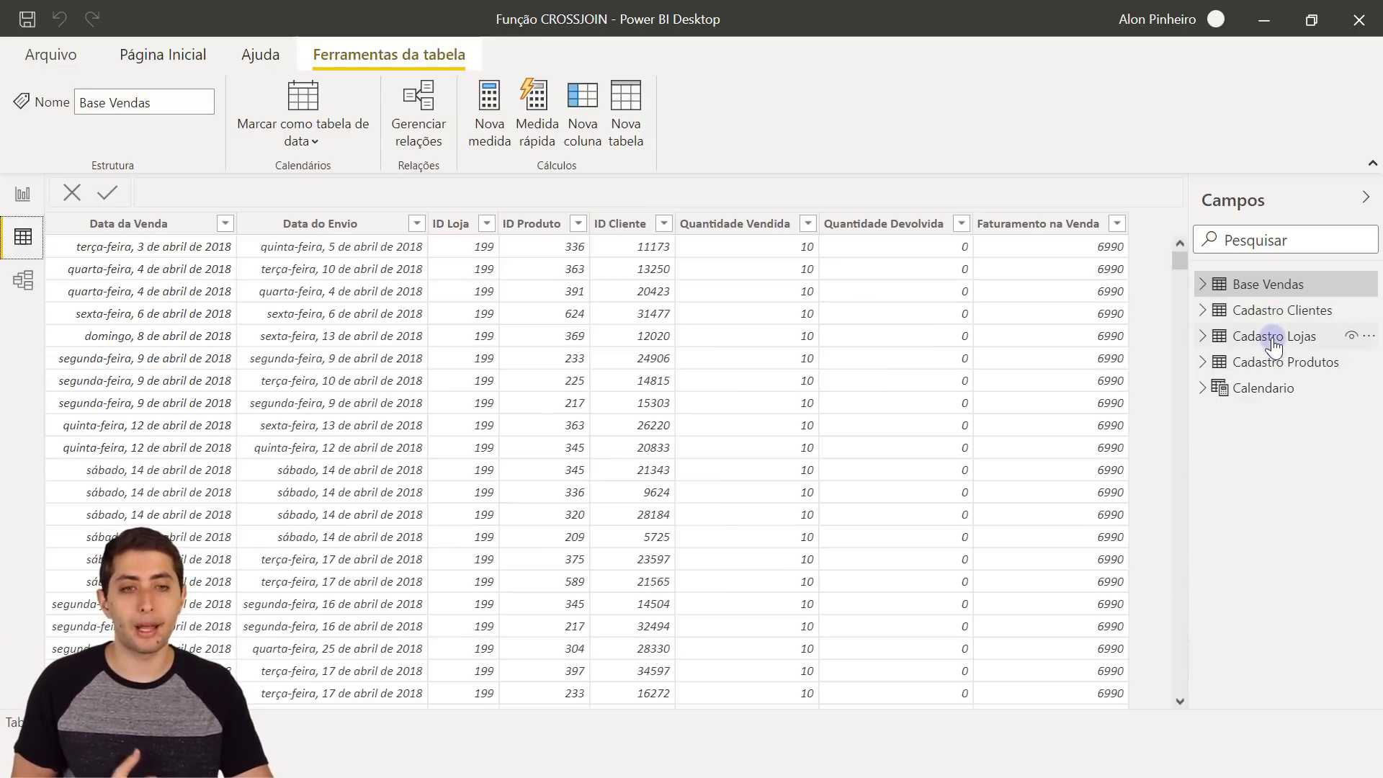
mouse_move(1275, 346)
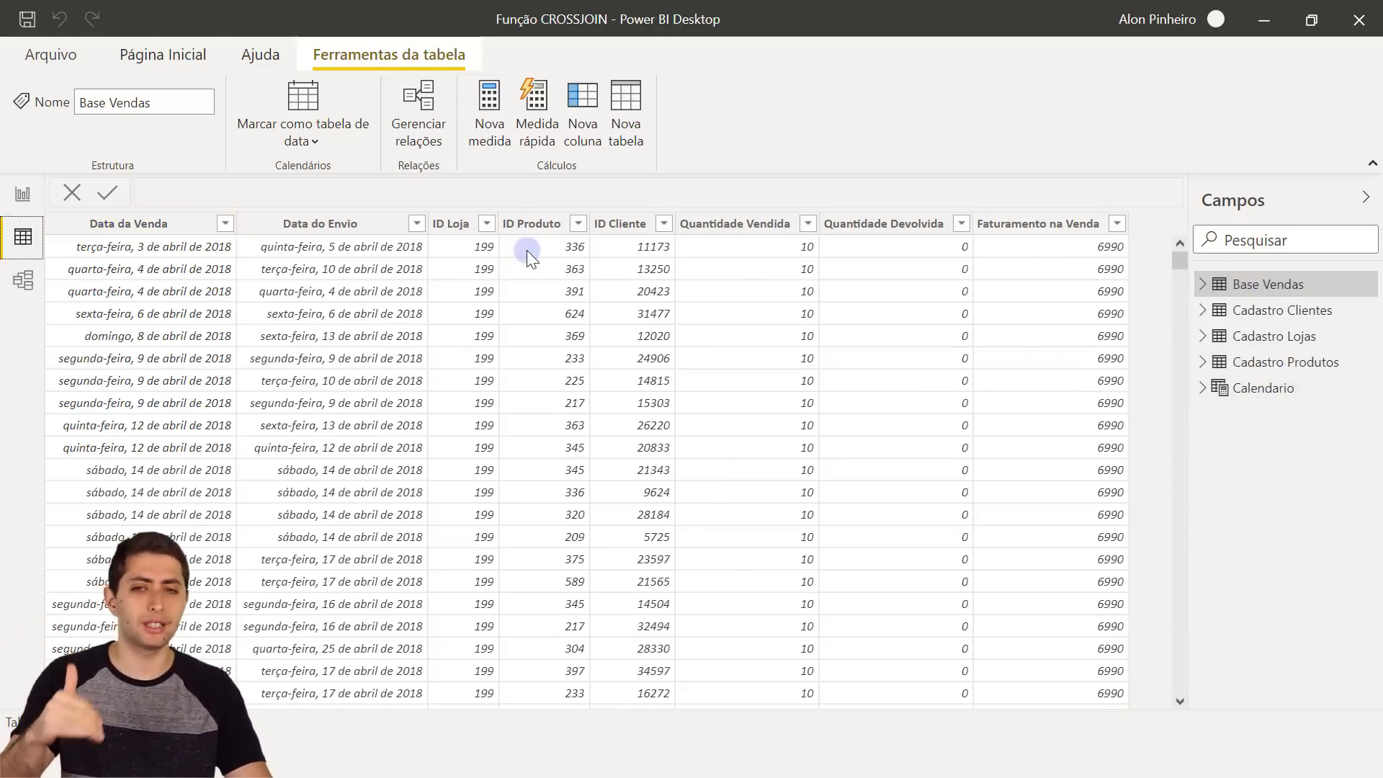
left_click(455, 224)
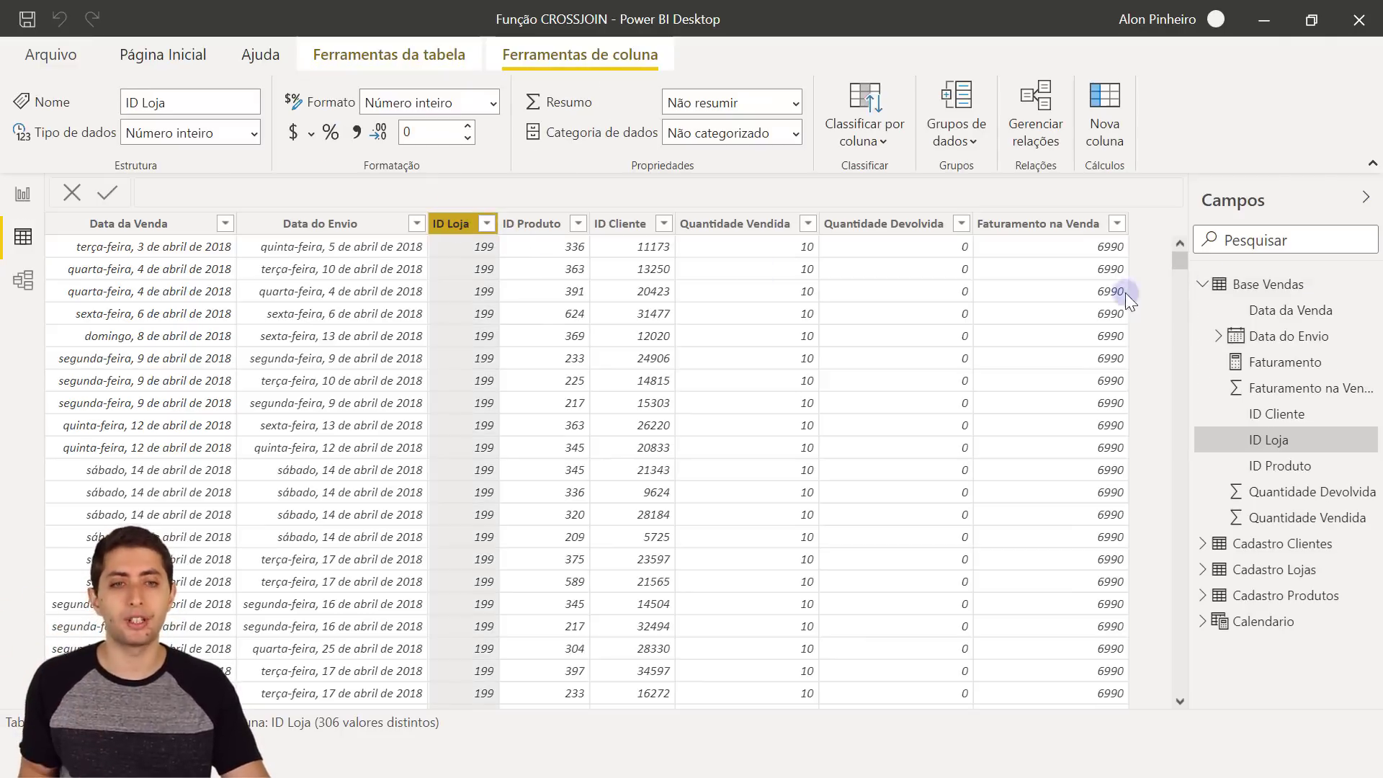
left_click(1202, 284)
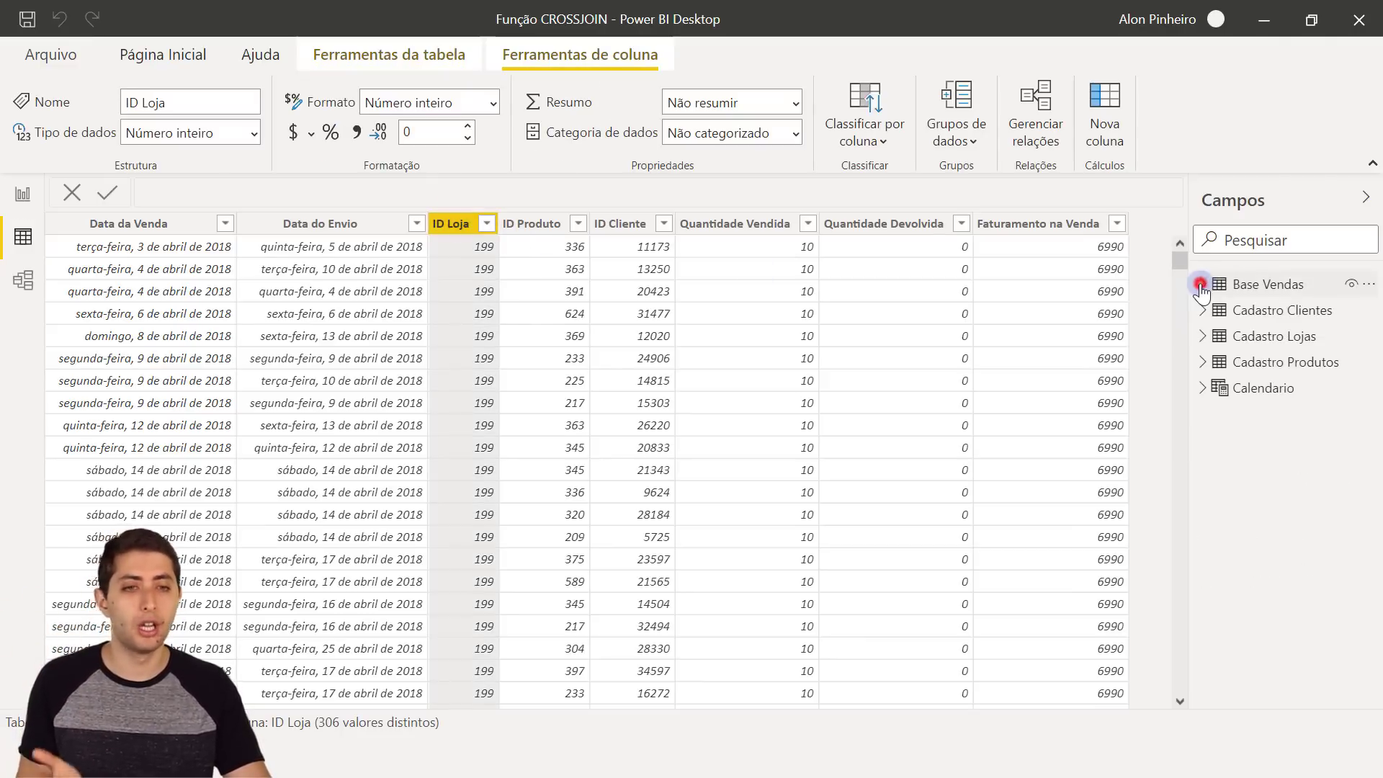
Step: Look through the Cadastro Clientes, Cadastro Lojas and Cadastro Produtos tables, including the store name column
left_click(1257, 321)
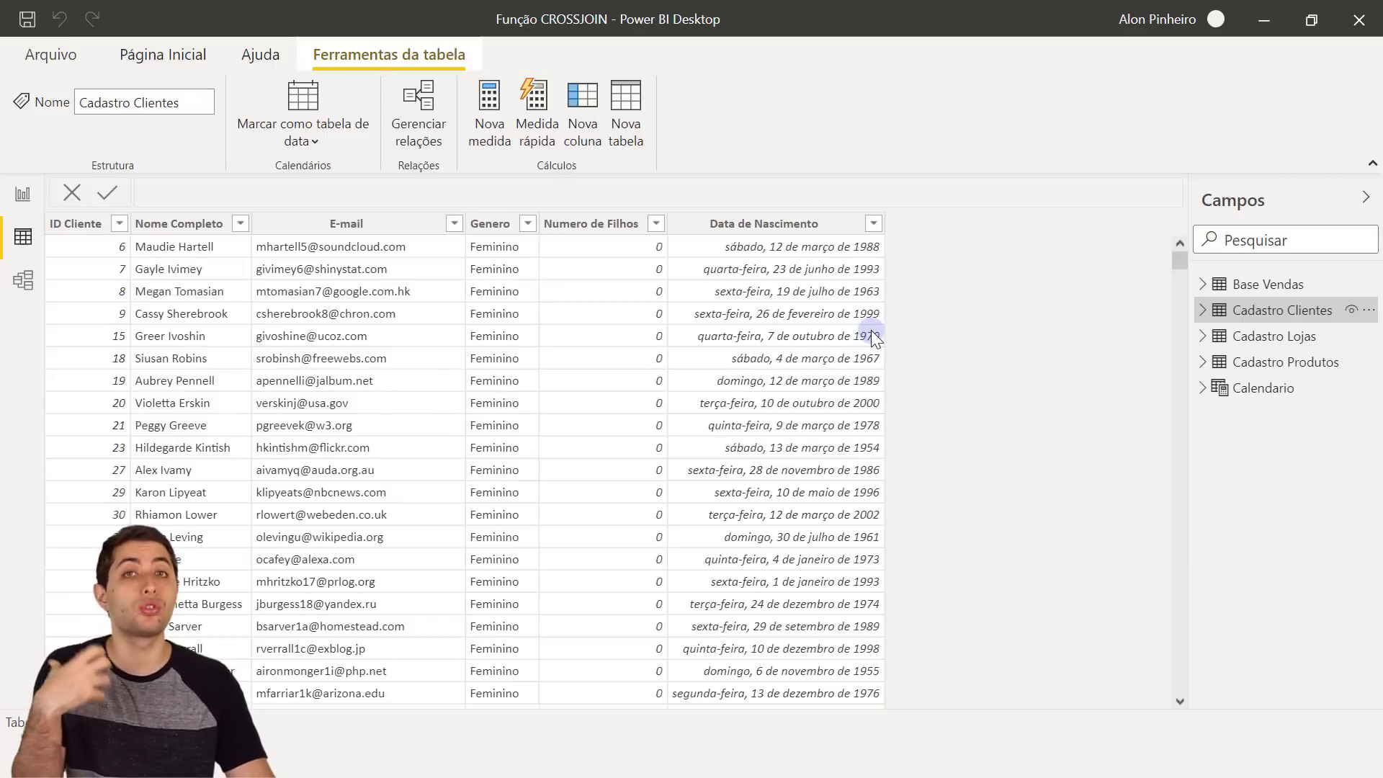
left_click(1210, 337)
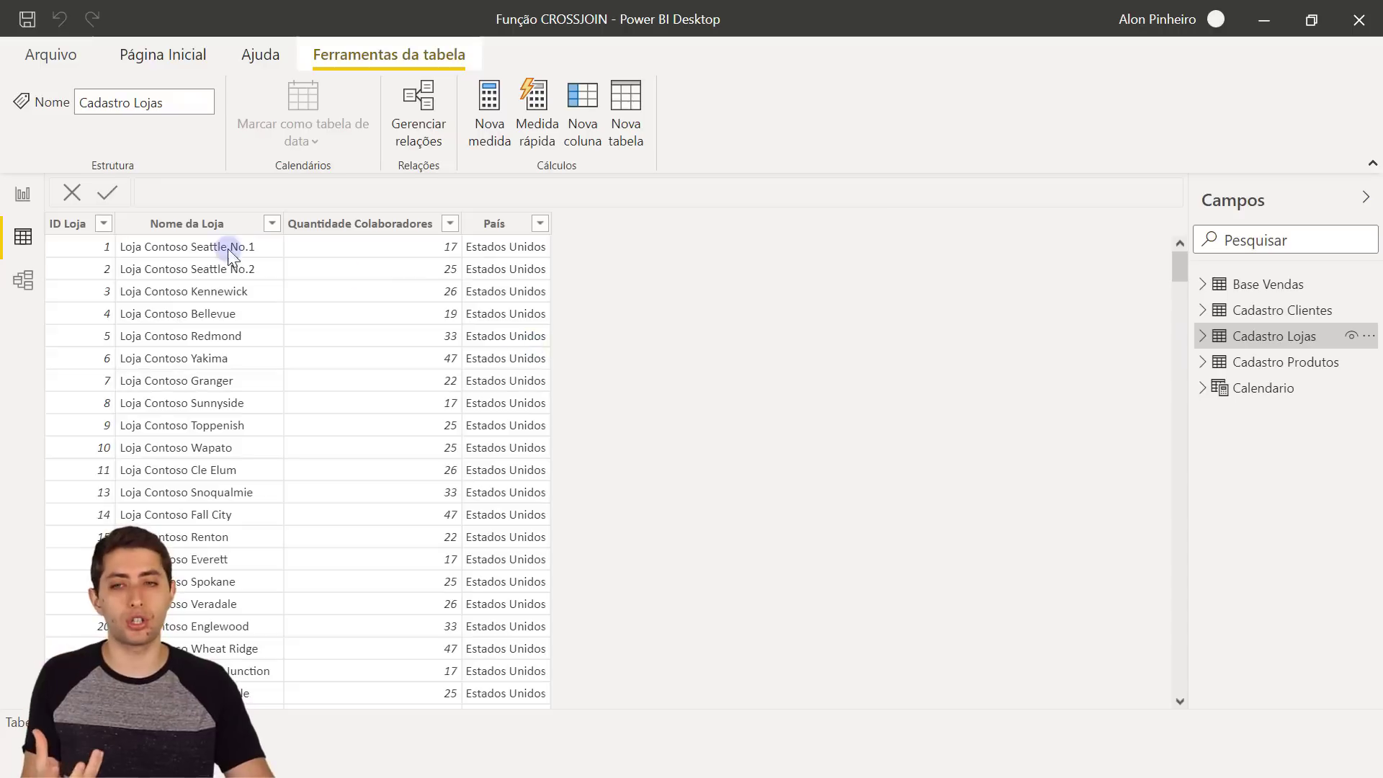
left_click(168, 223)
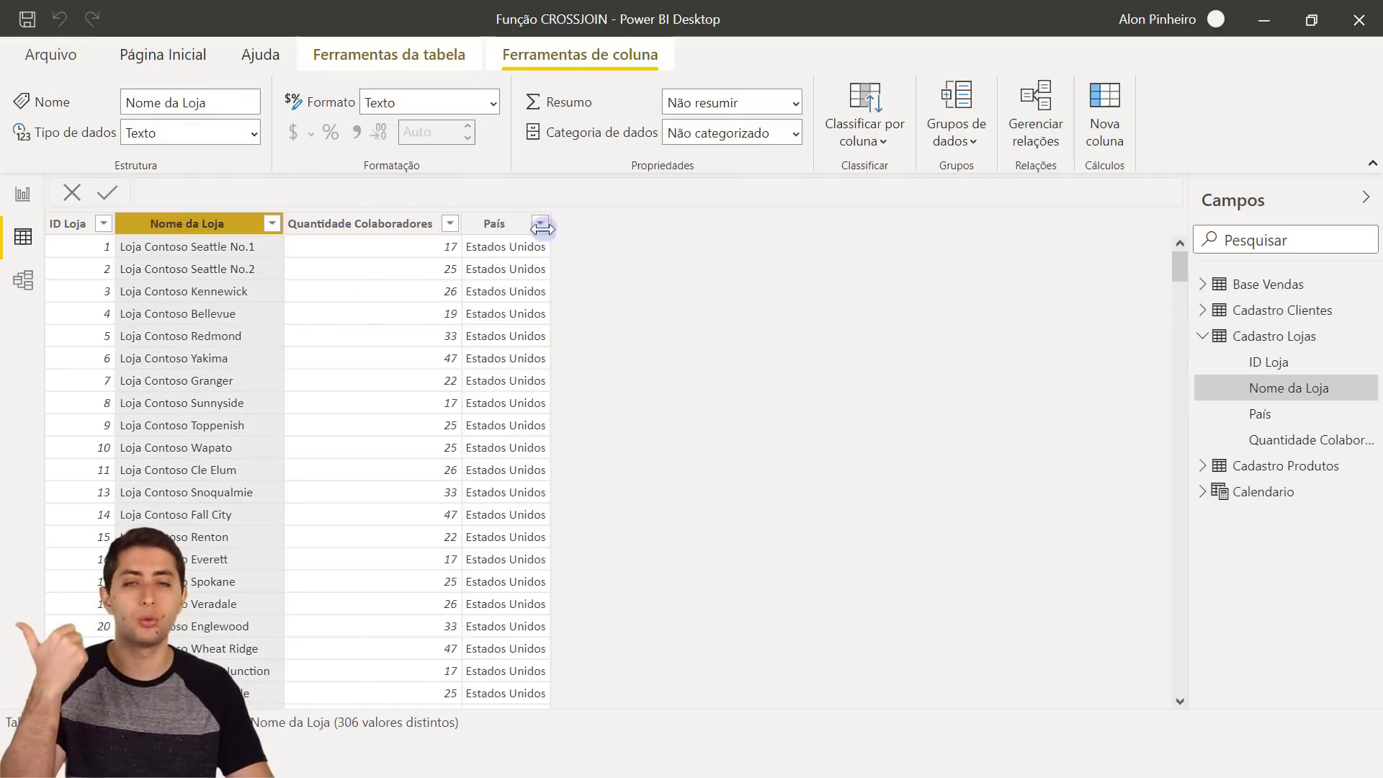
left_click(1268, 466)
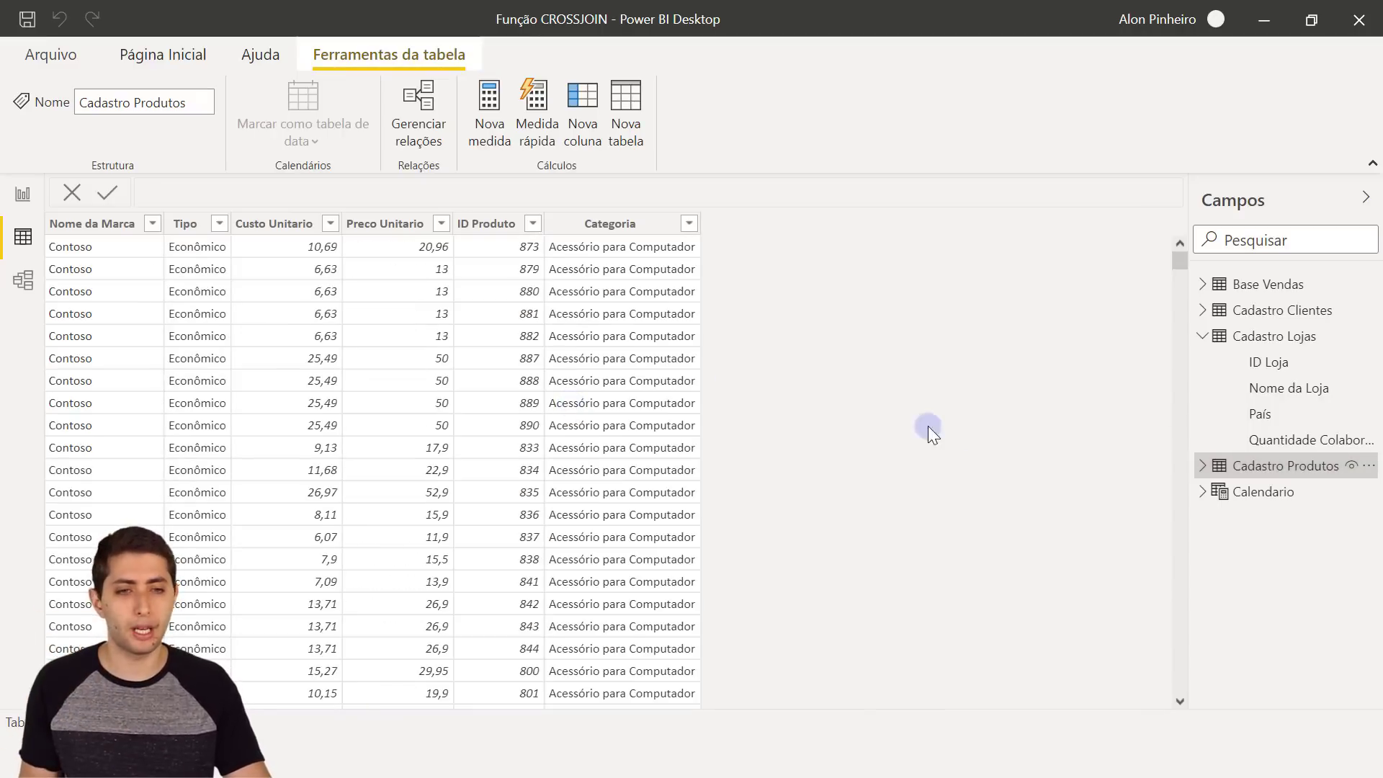
Step: Examine the Calendario table from first to last date, checking its Datas and Mes/Ano columns
left_click(1257, 492)
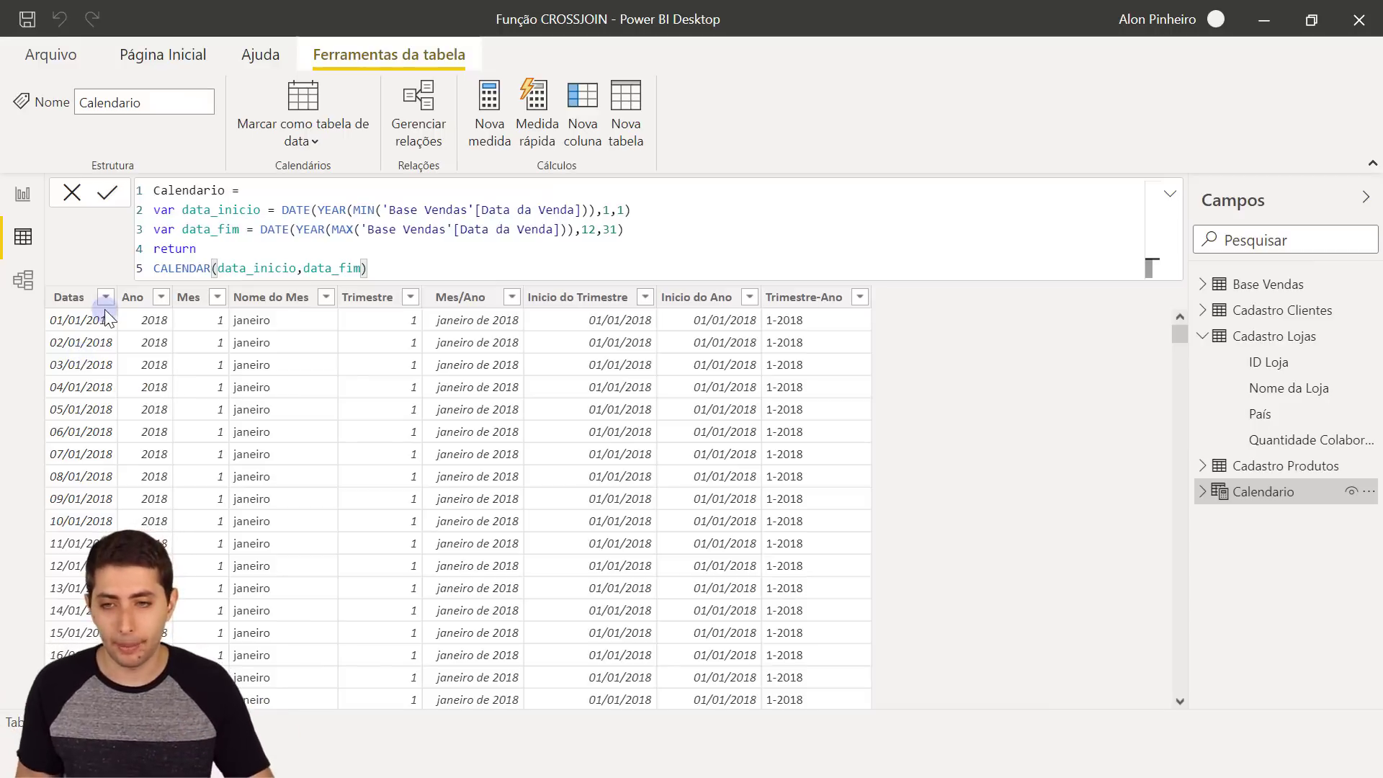
left_click(79, 323)
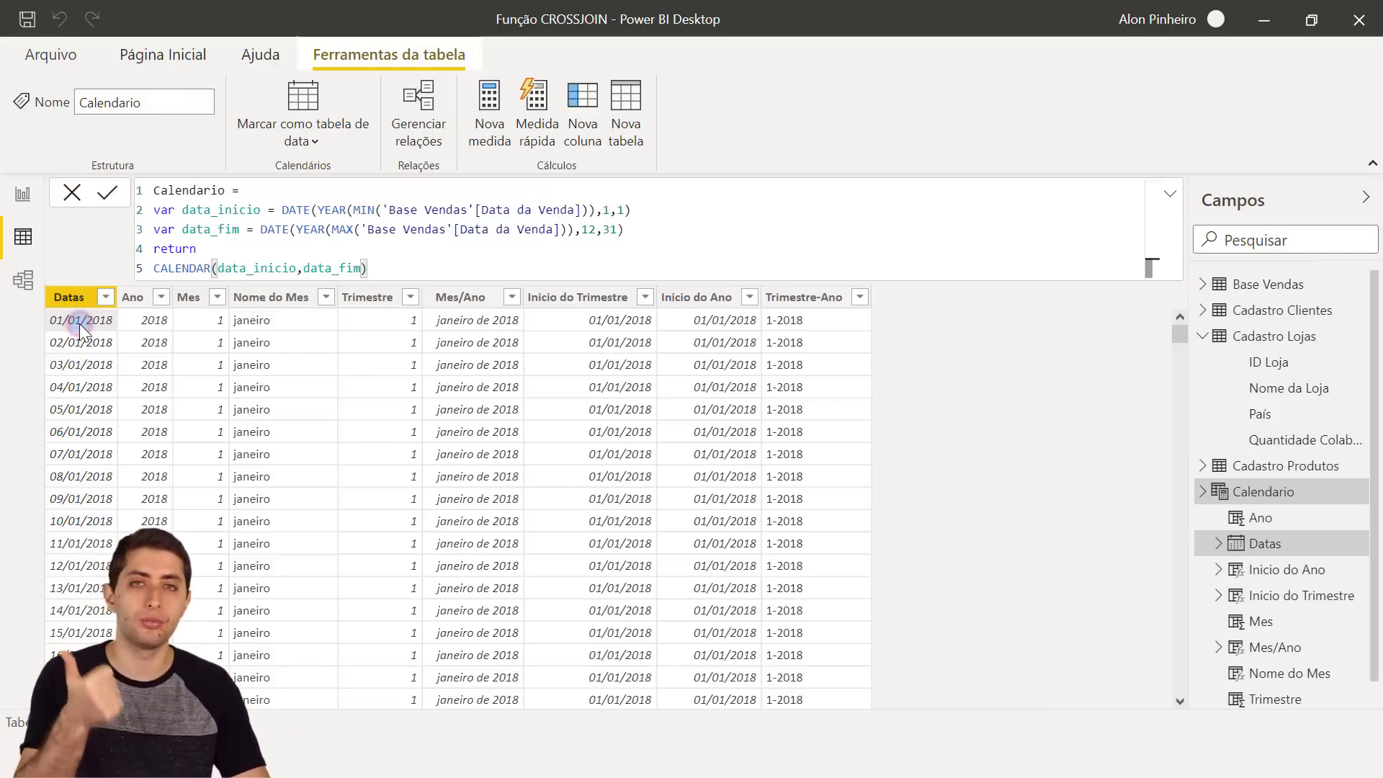
left_click_drag(1177, 333, 1212, 723)
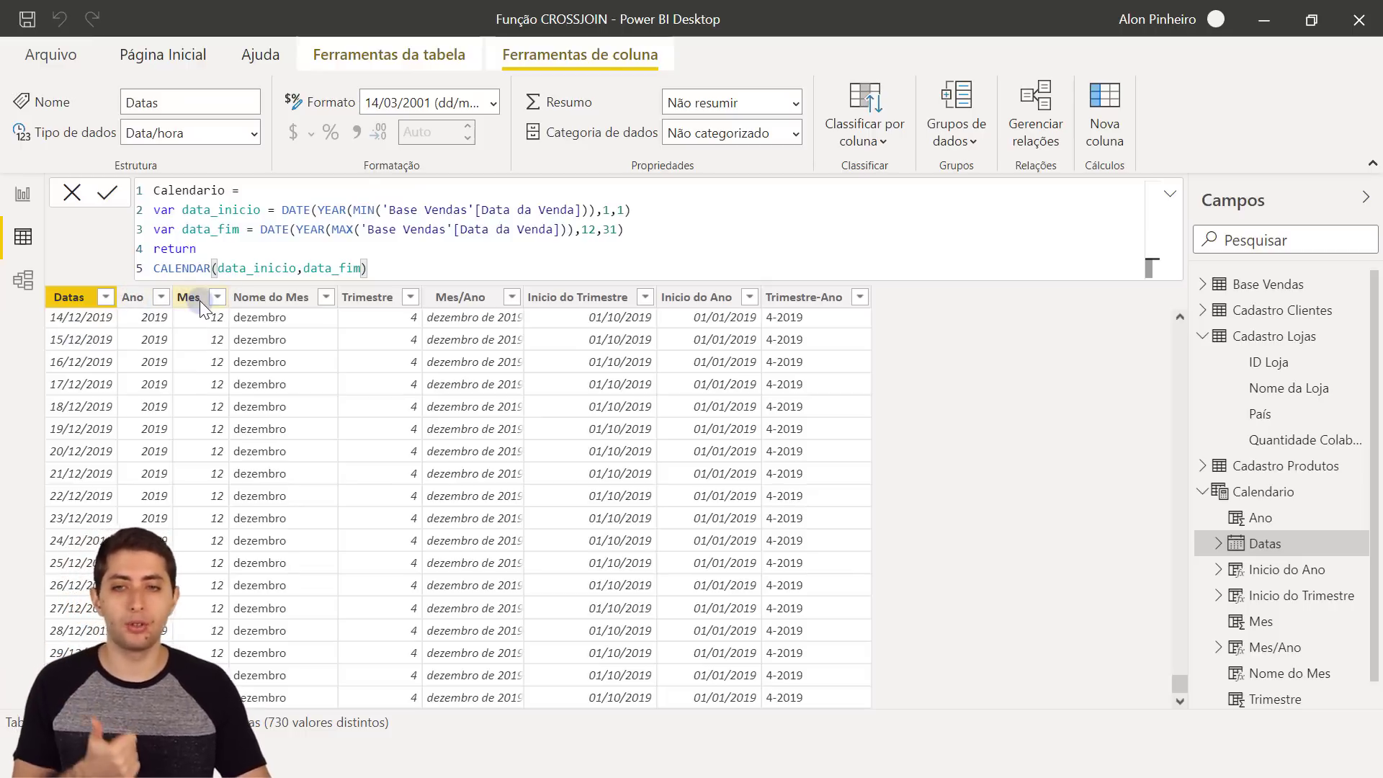
left_click(469, 296)
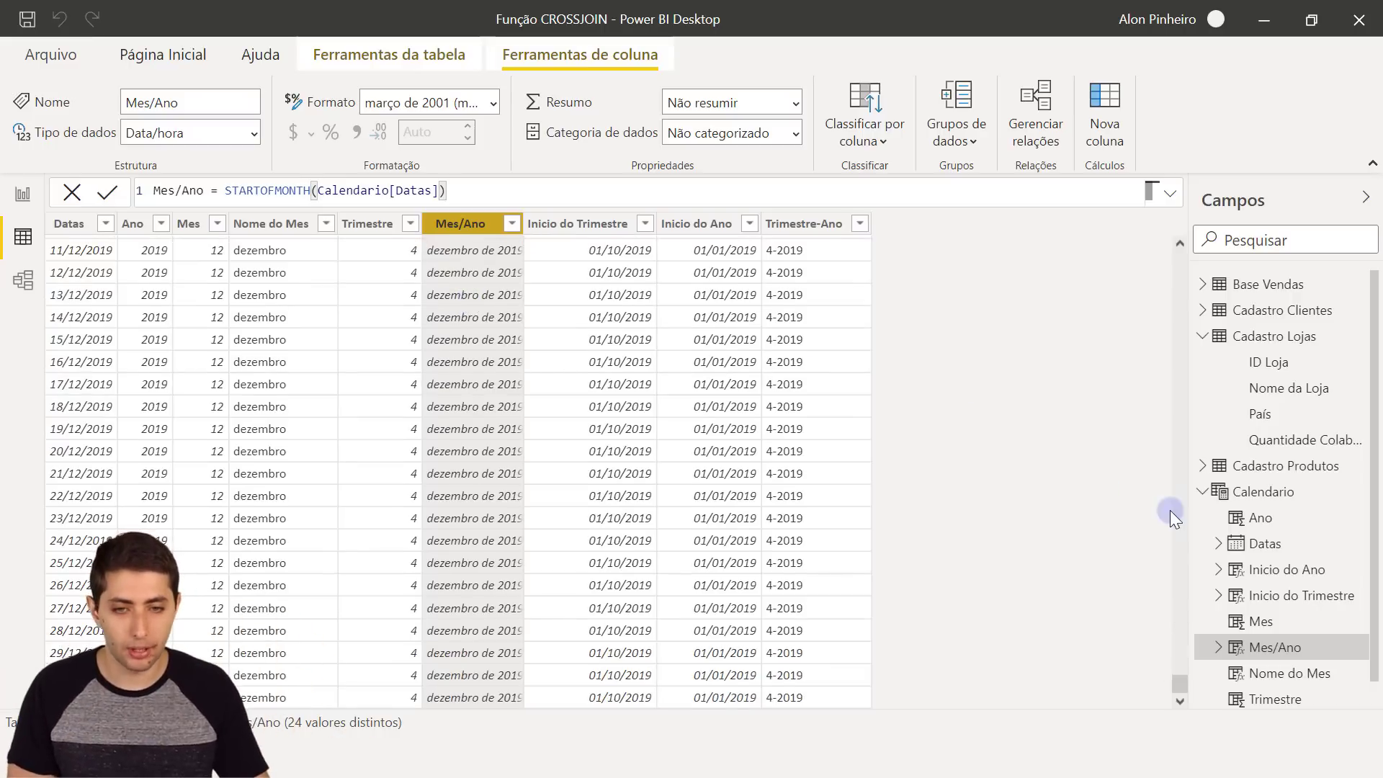
scroll(1055, 500, "up", 7)
scroll(1048, 505, "up", 10)
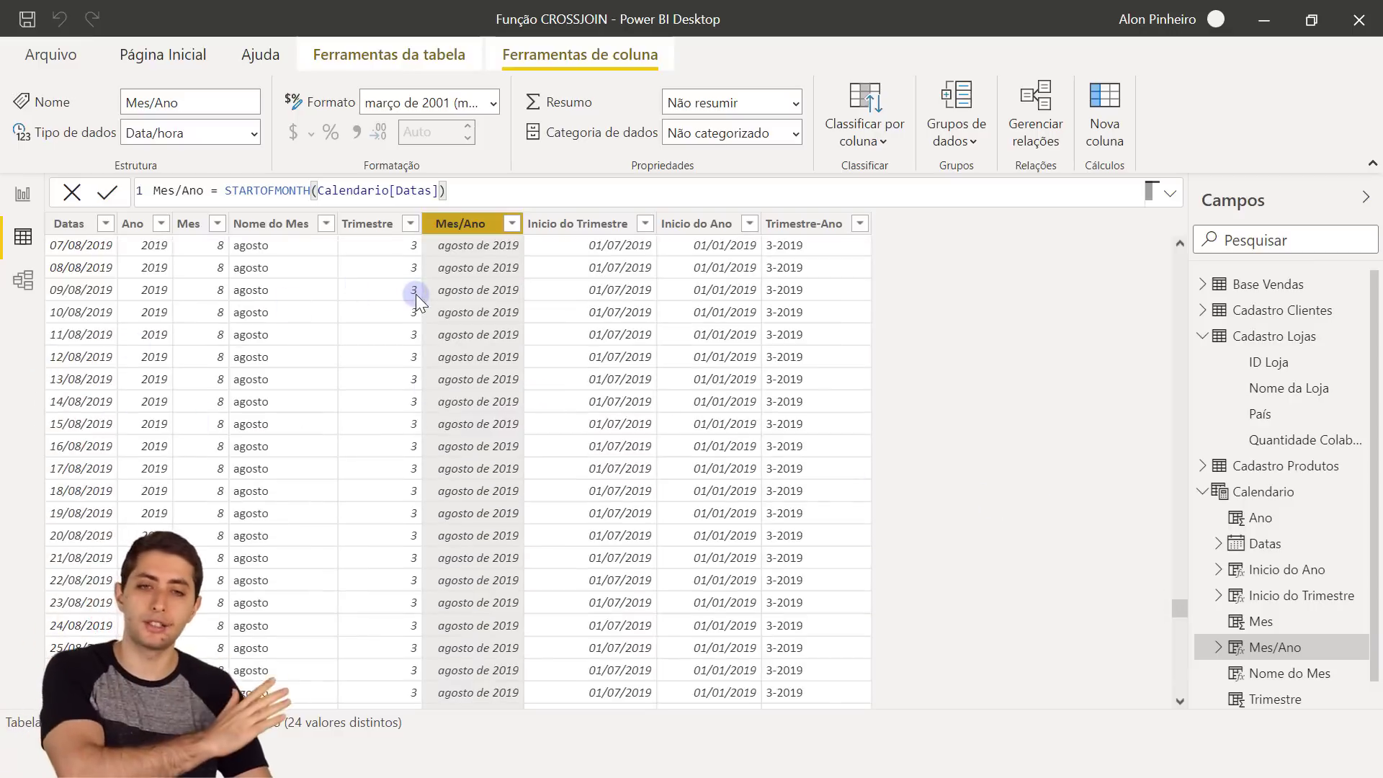
left_click_drag(1178, 612, 1179, 248)
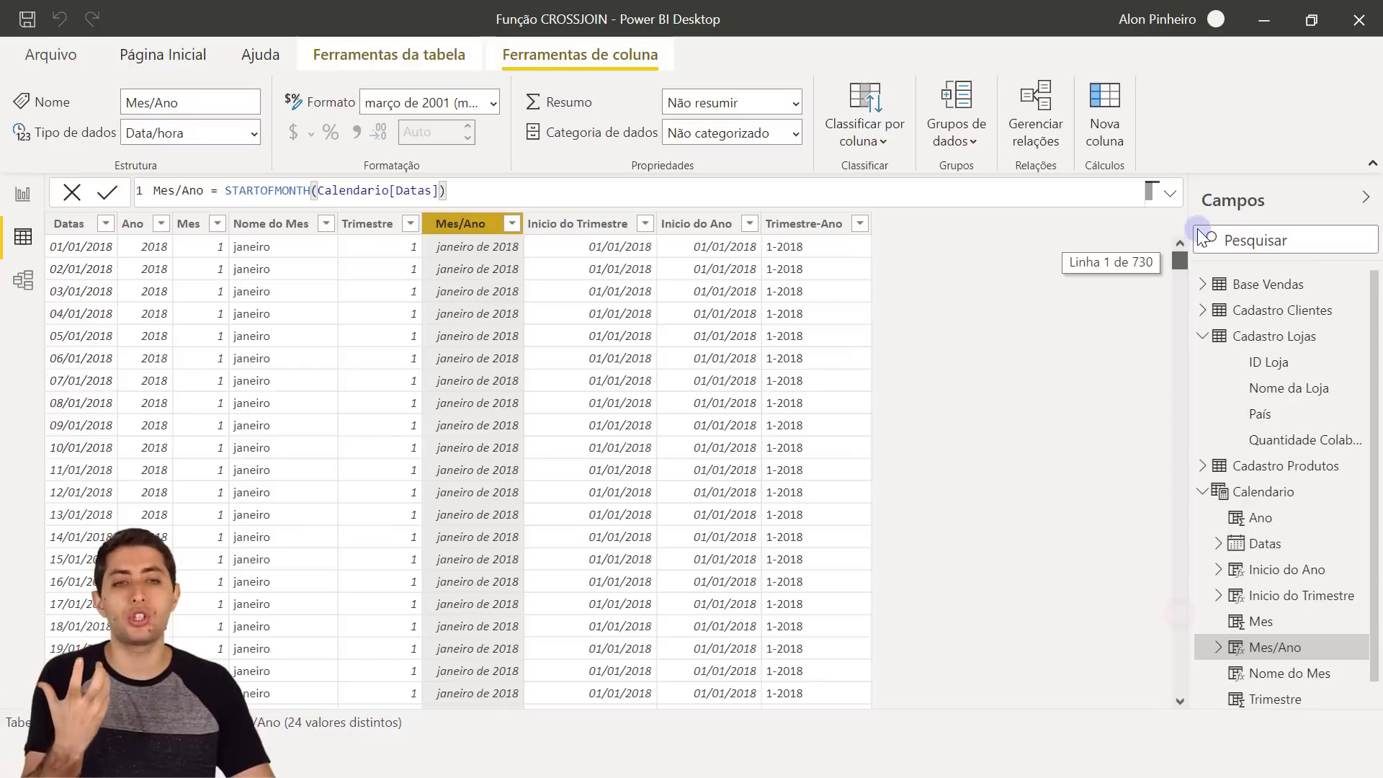
left_click(1210, 337)
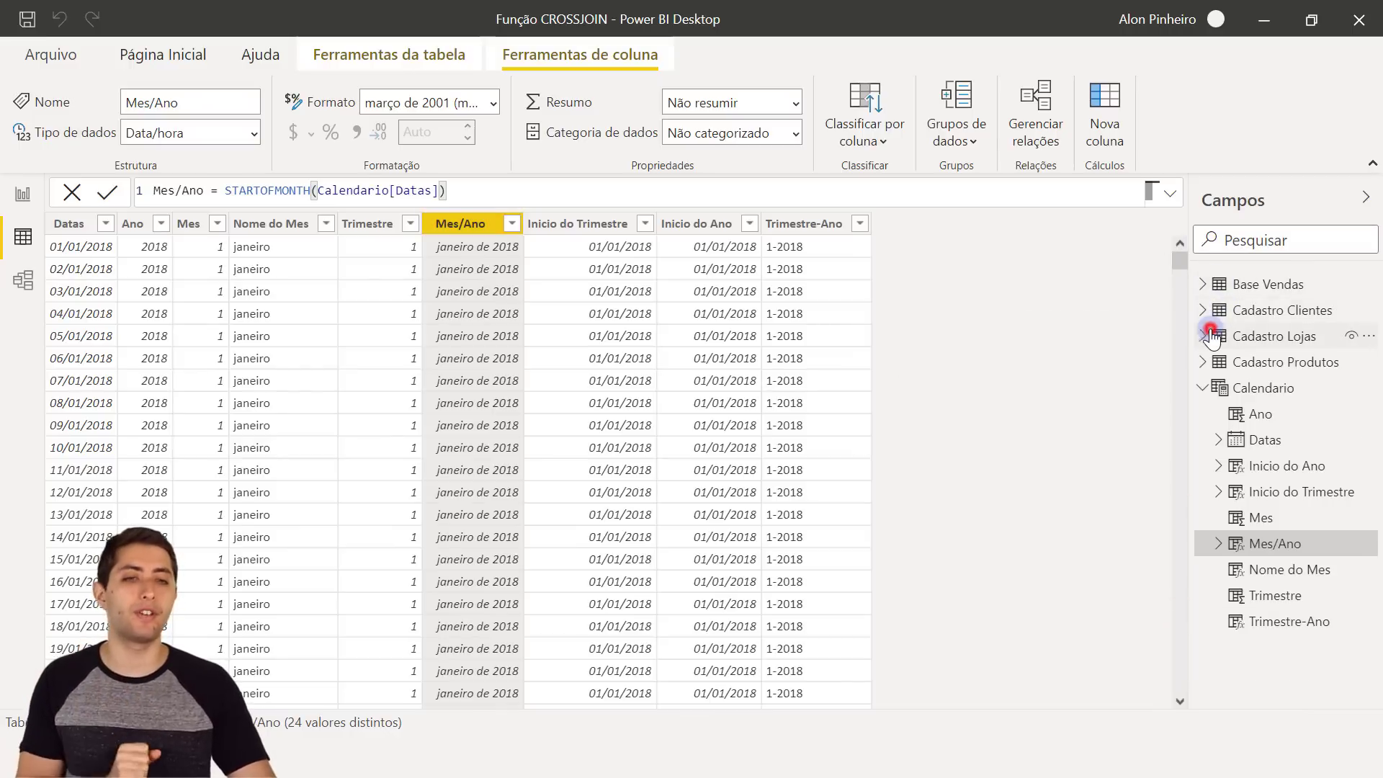
Step: Open Página 1 of the report, then switch to the Auxiliar.xlsx workbook in Excel
left_click(26, 195)
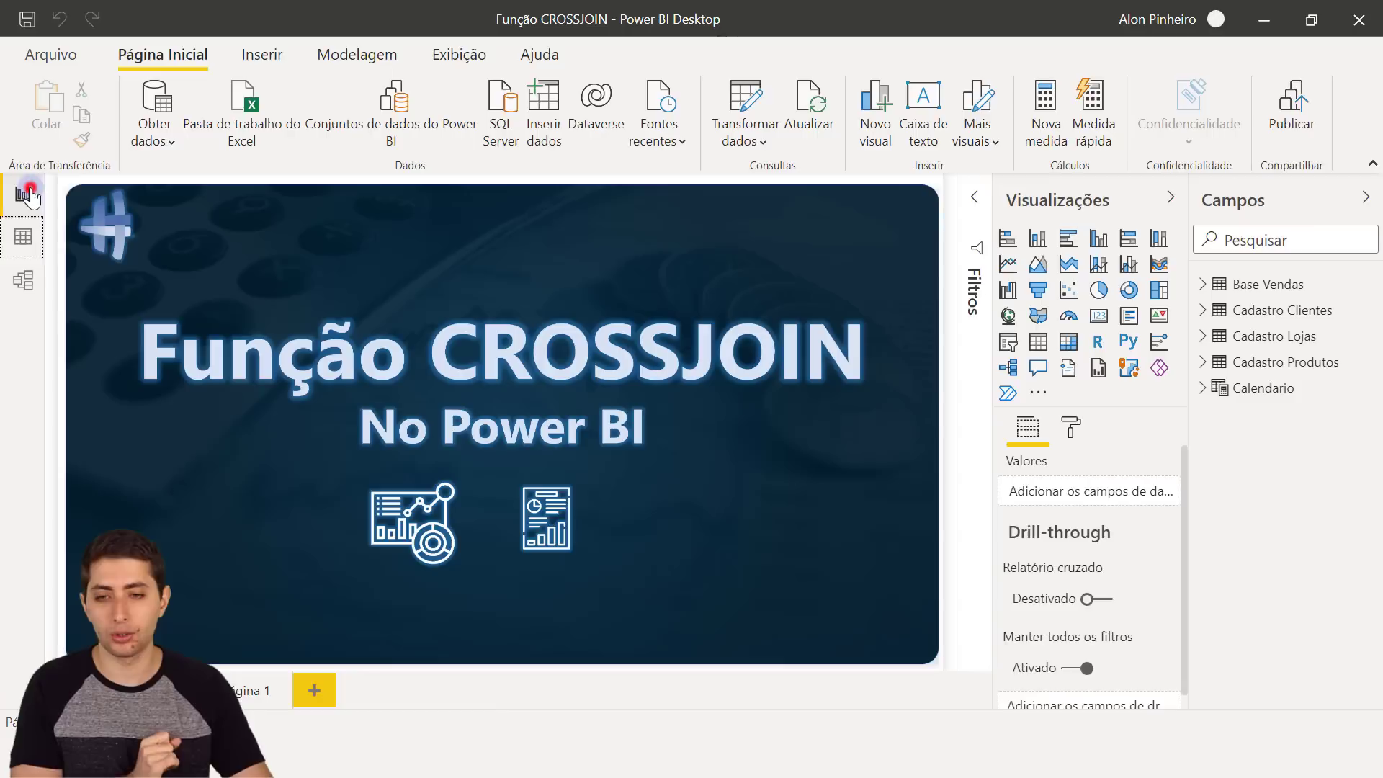
left_click(260, 673)
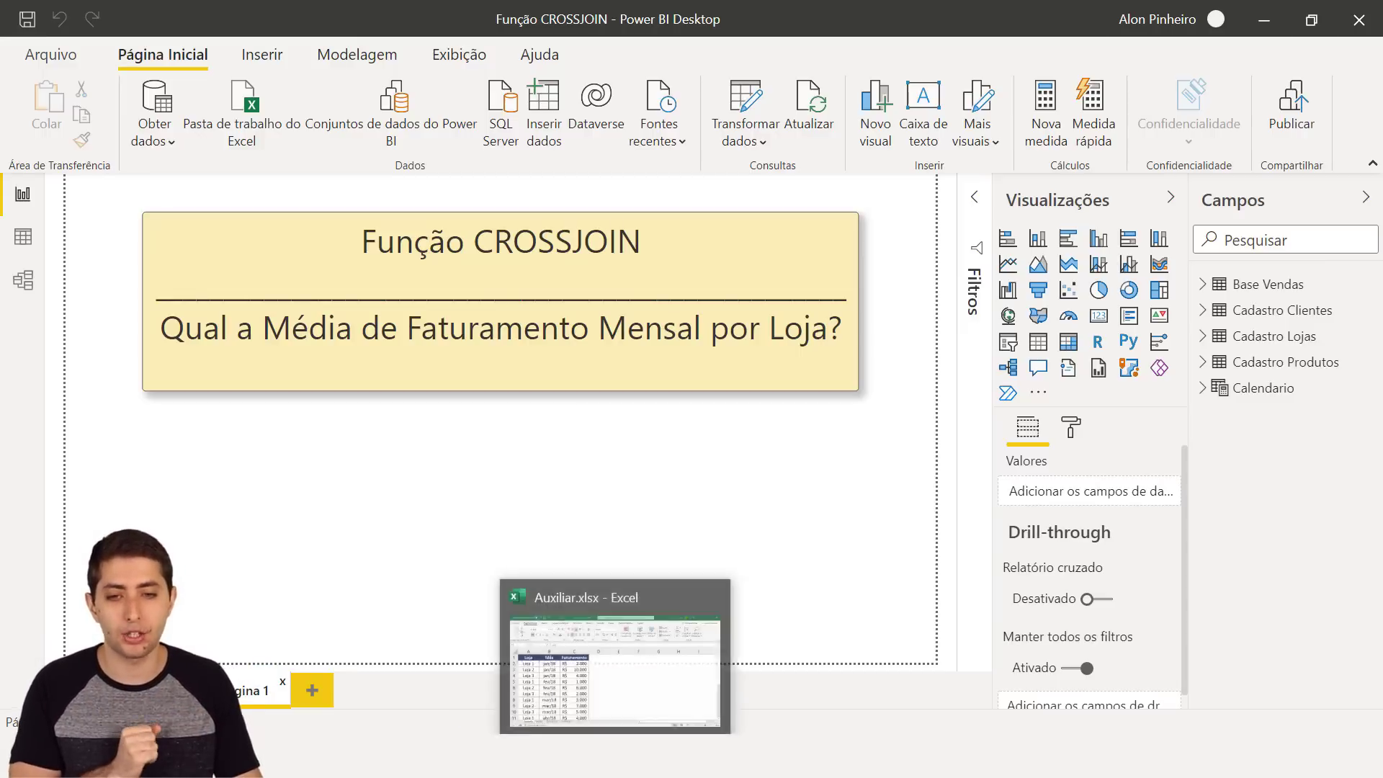
left_click(497, 599)
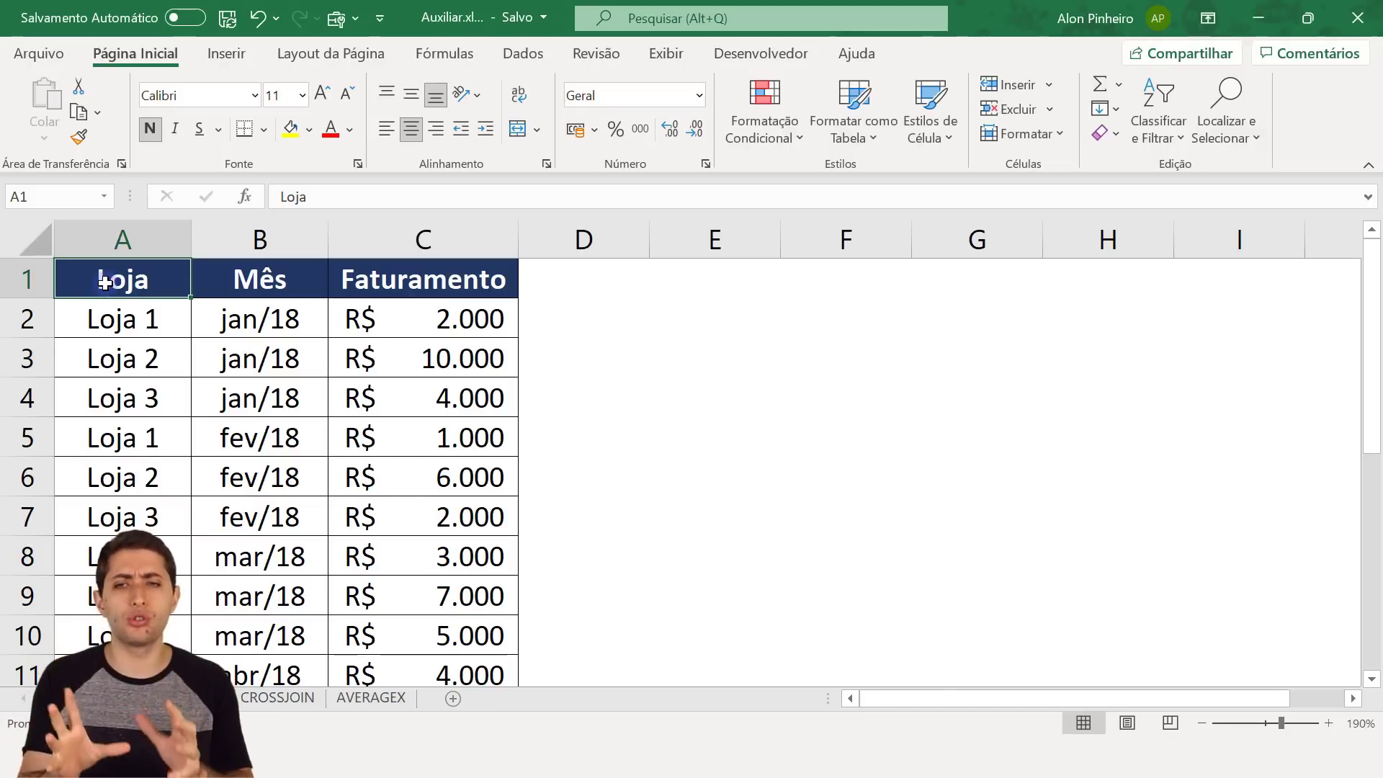
Step: Examine how the sample table combines the Loja and Mês columns across its rows
scroll(115, 301, "down", 2)
scroll(115, 301, "up", 2)
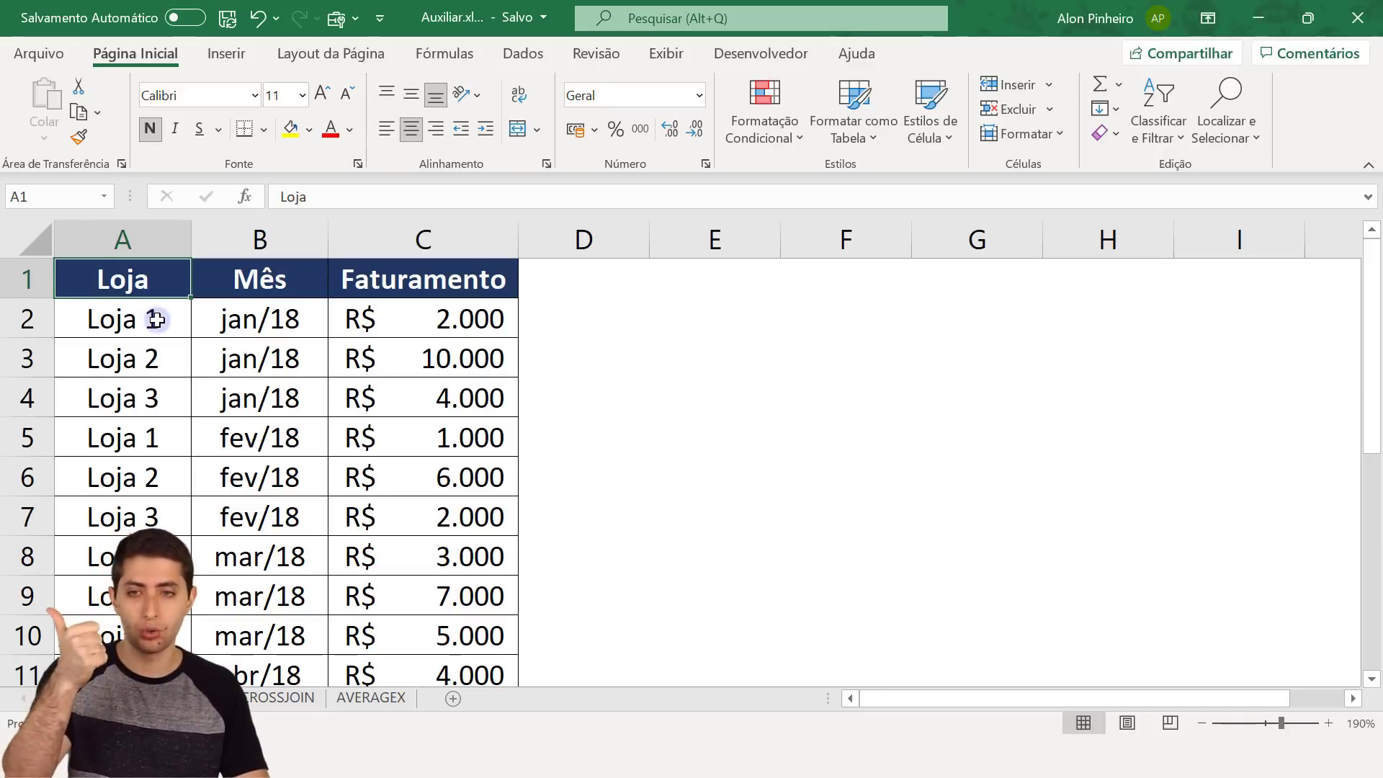
left_click(151, 317)
left_click_drag(258, 311, 292, 537)
left_click(263, 358)
scroll(263, 358, "down", 1)
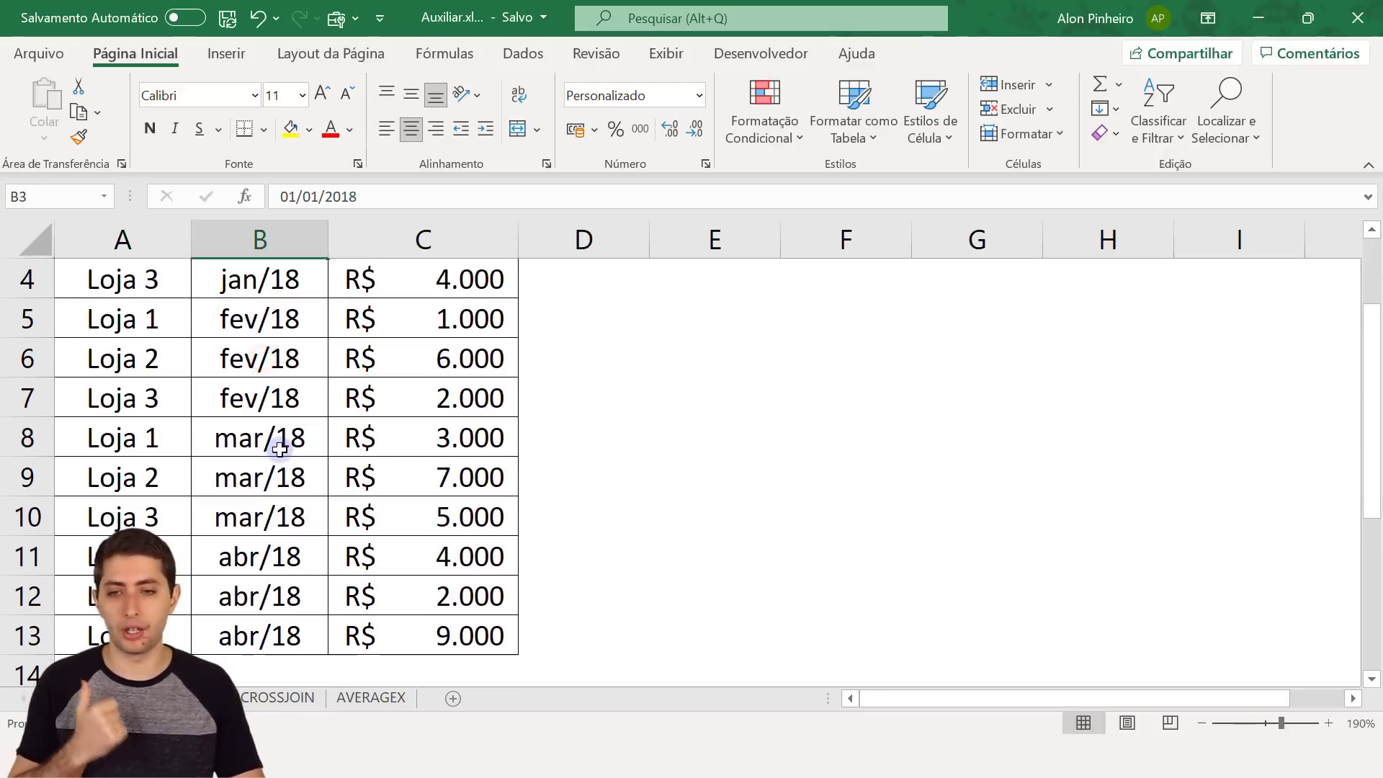
scroll(295, 454, "up", 1)
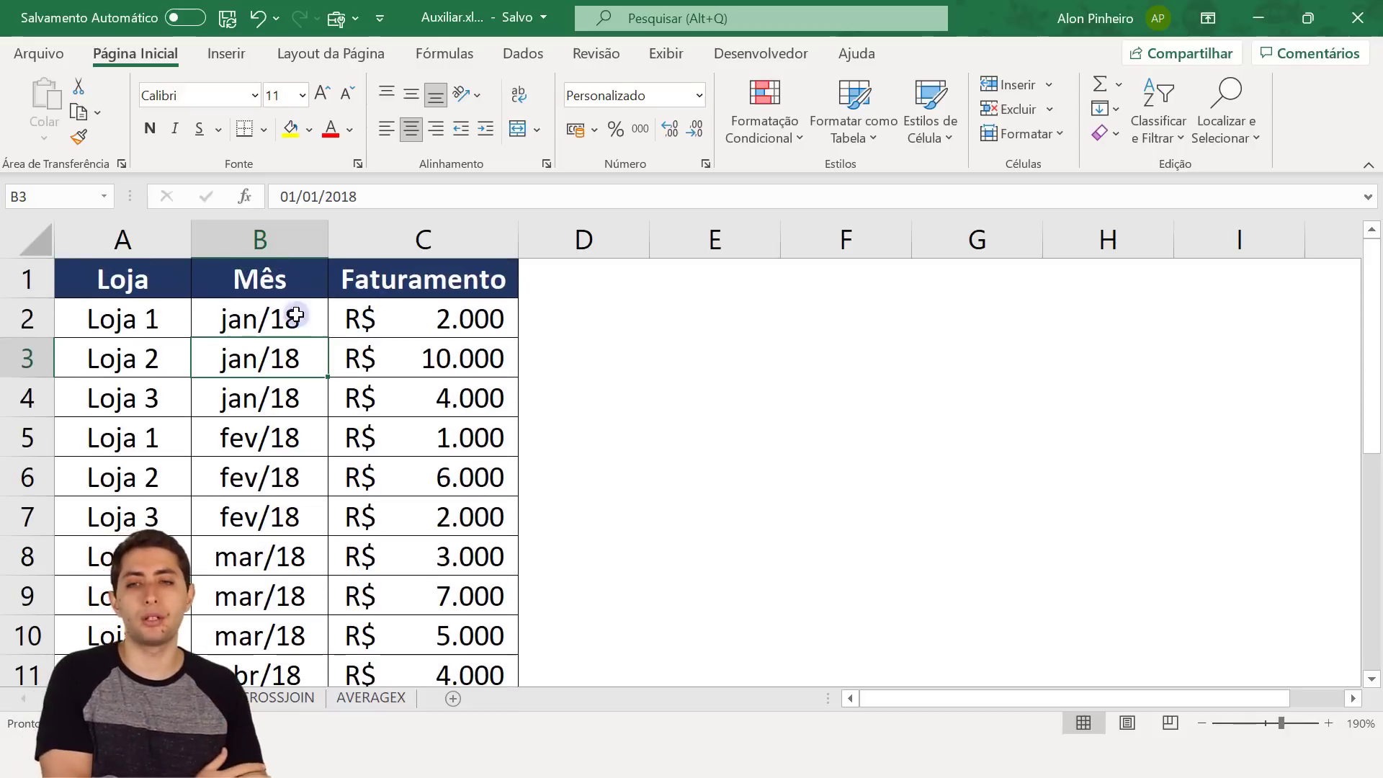
Step: Compare the January 2018 Faturamento values of Loja 1 and Loja 2 in the sample table
left_click(178, 330)
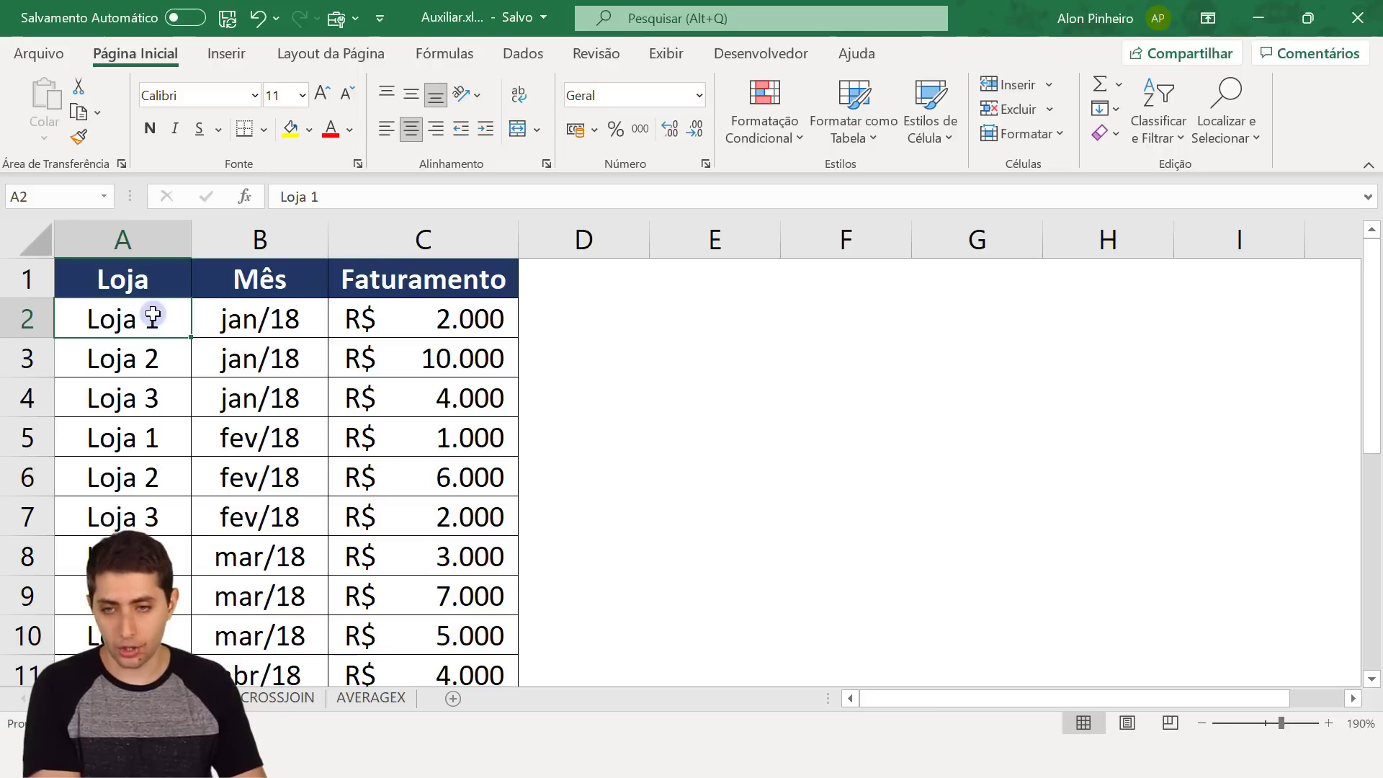
left_click_drag(238, 303, 249, 378)
left_click(150, 328)
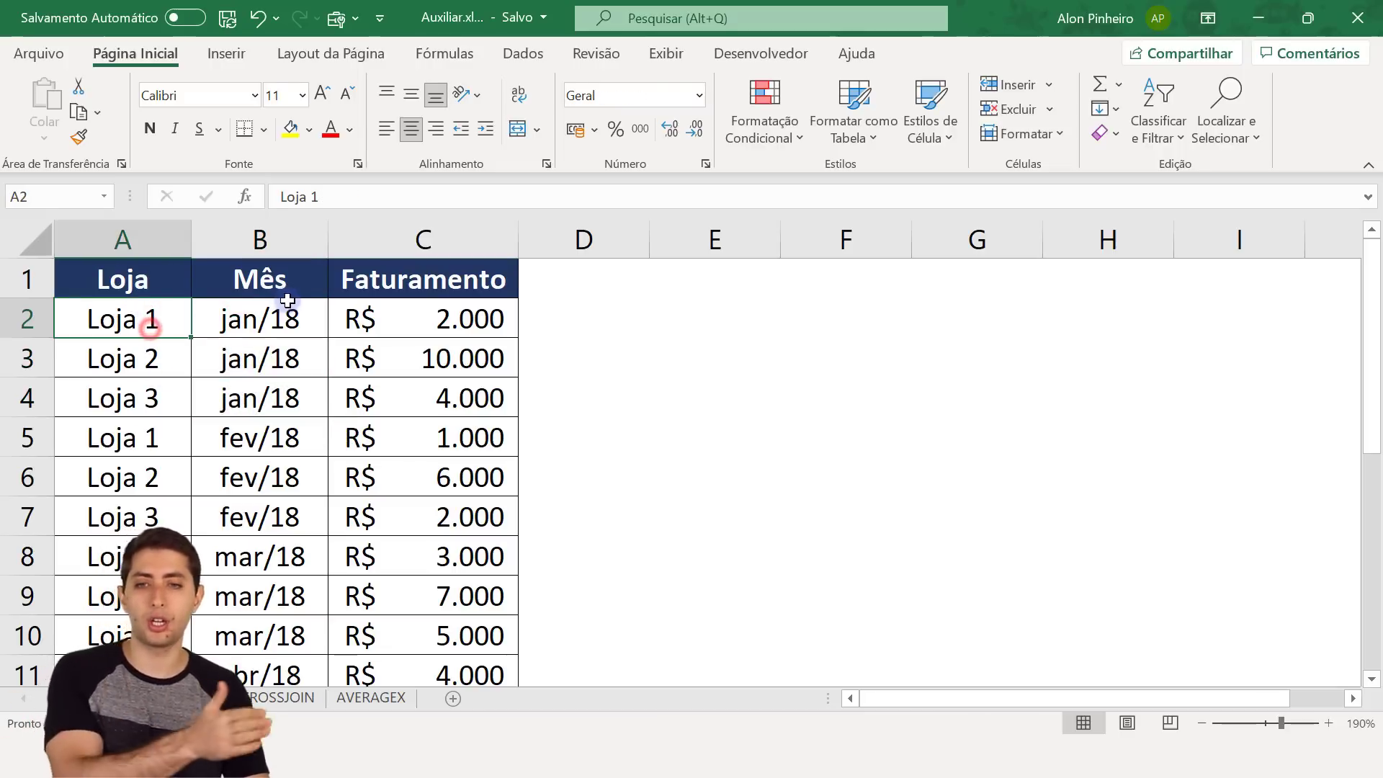
left_click(391, 309)
left_click(136, 367)
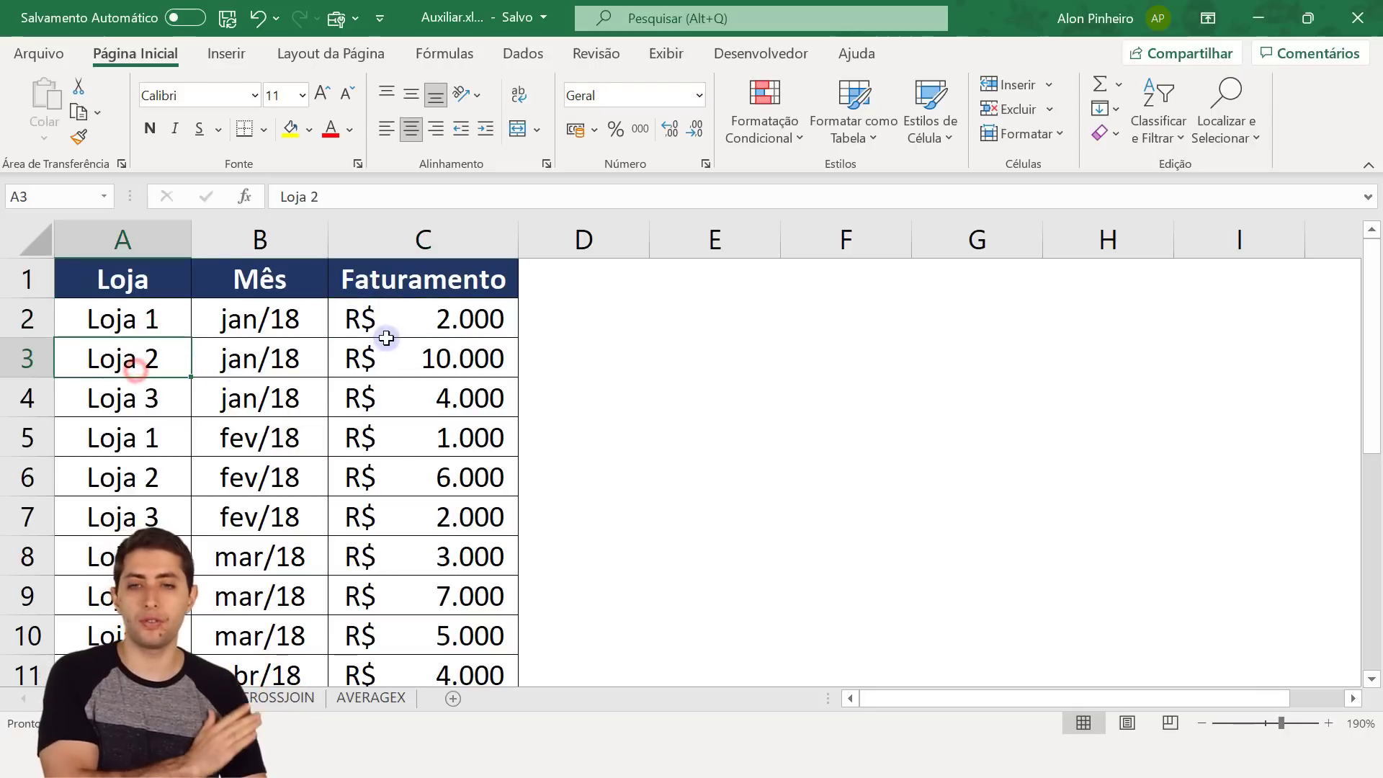
left_click(418, 363)
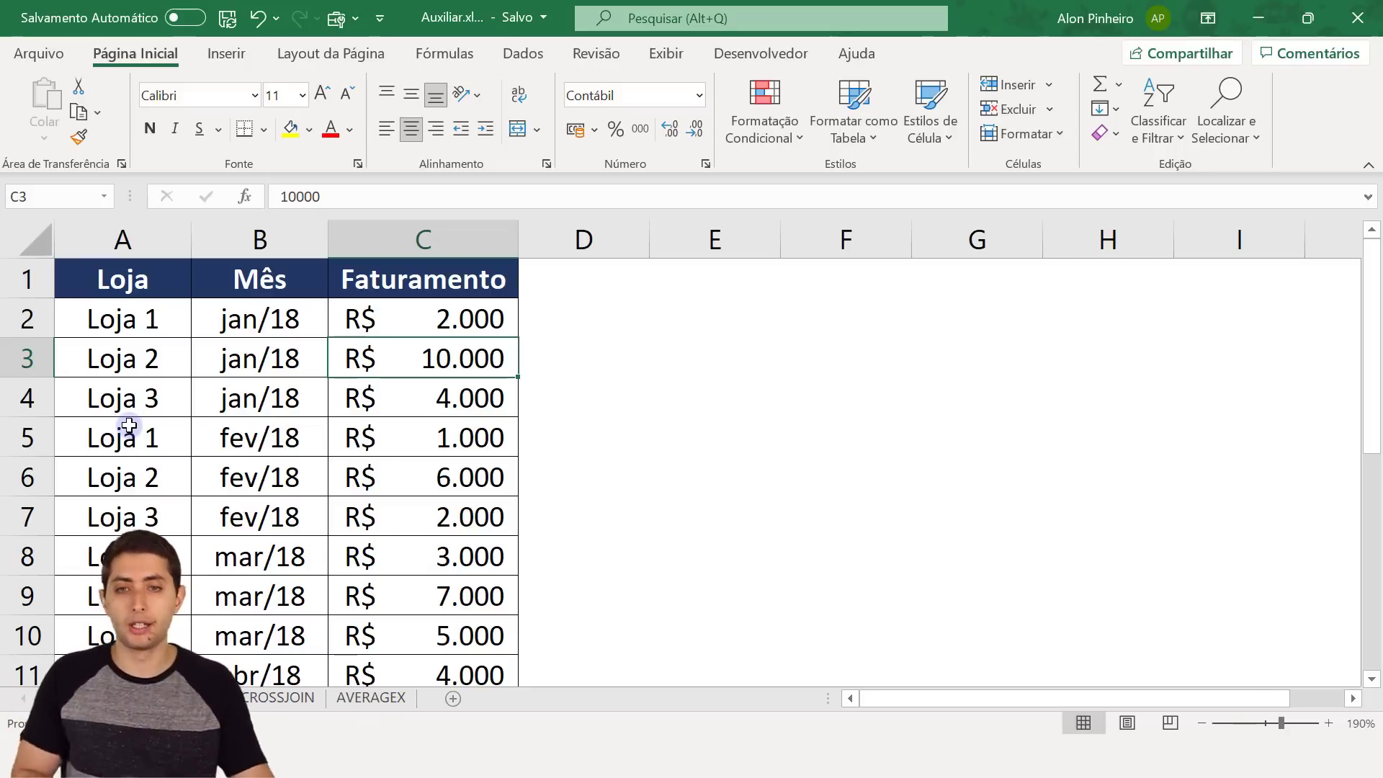
left_click_drag(143, 260, 226, 330)
Step: Label cell E1 "Média de Faturamento" in the table's dark blue header style and fit column E to the text
left_click(690, 284)
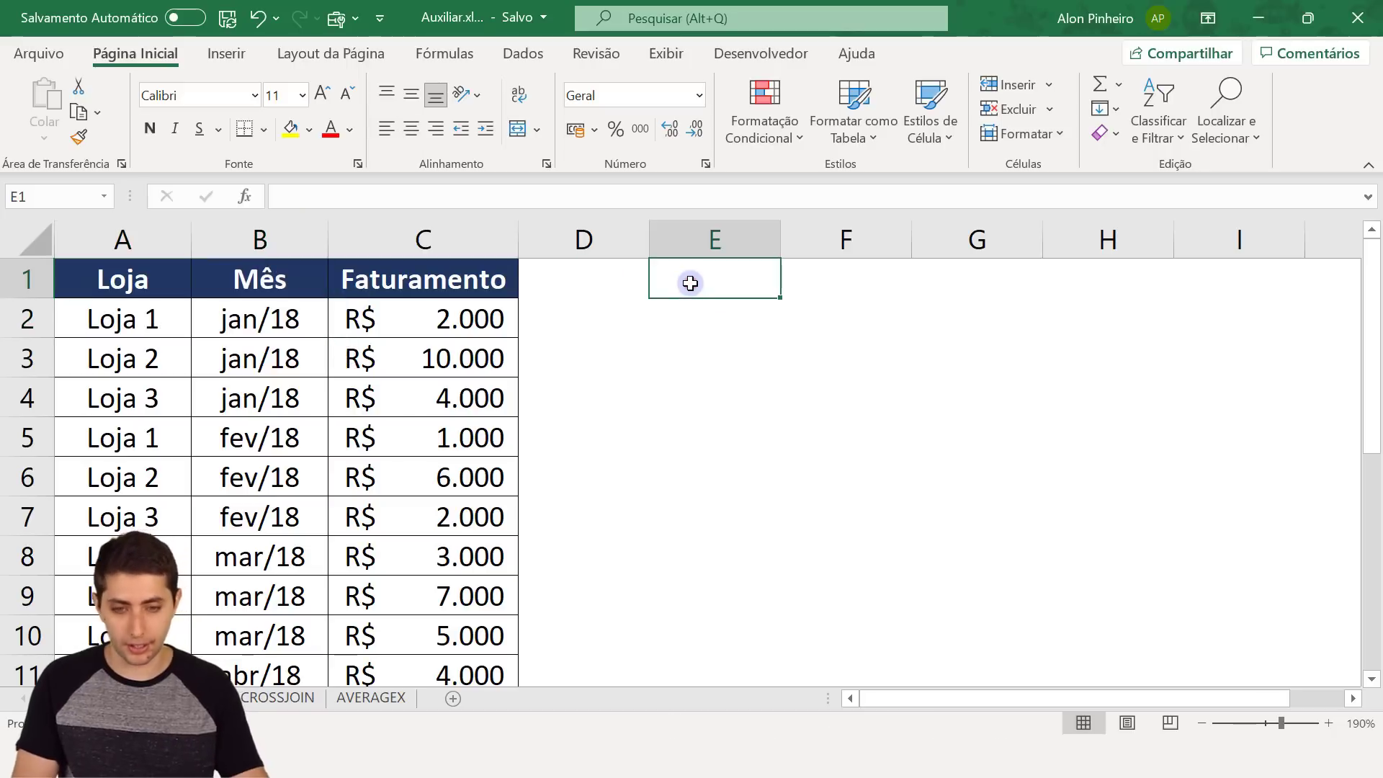
type("Média")
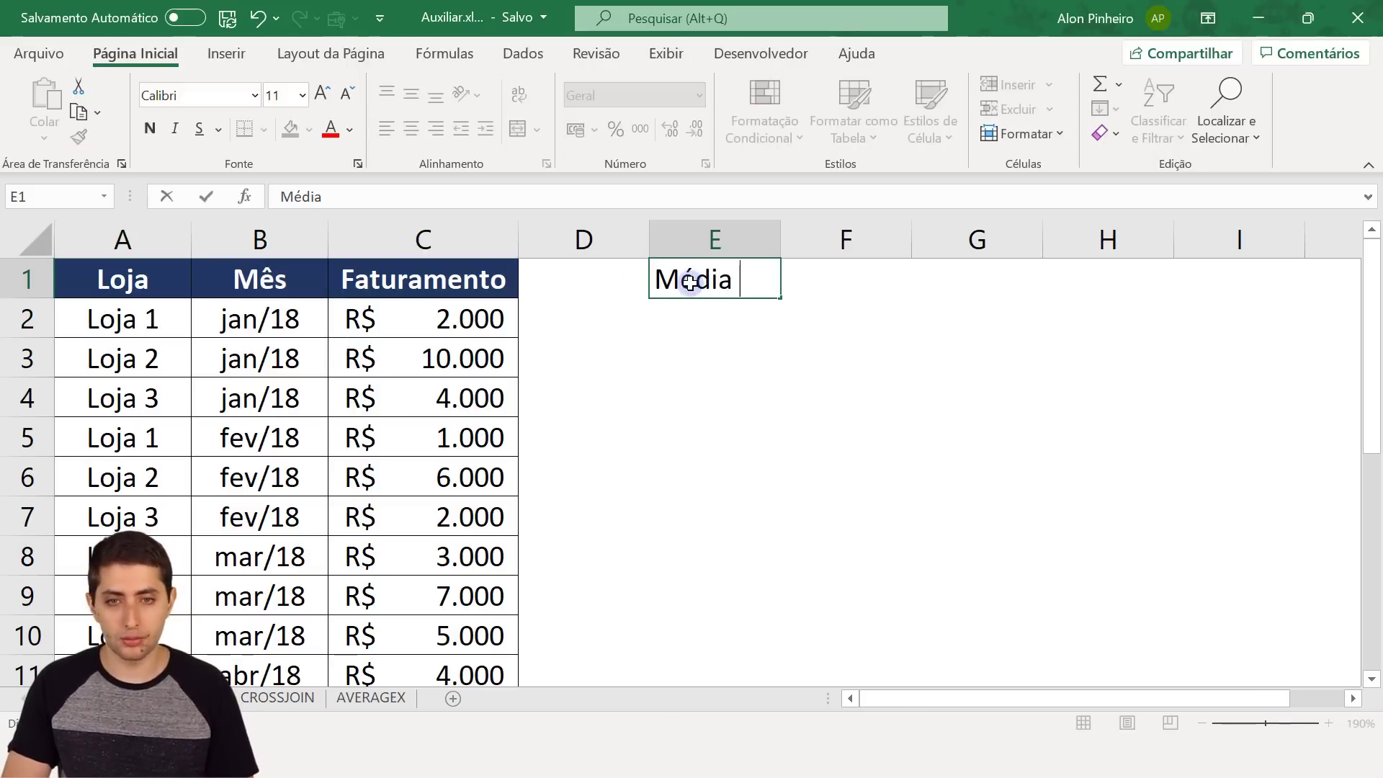
key("BackSpace")
key("BackSpace")
key("BackSpace")
key("BackSpace")
key("ctrl+Return")
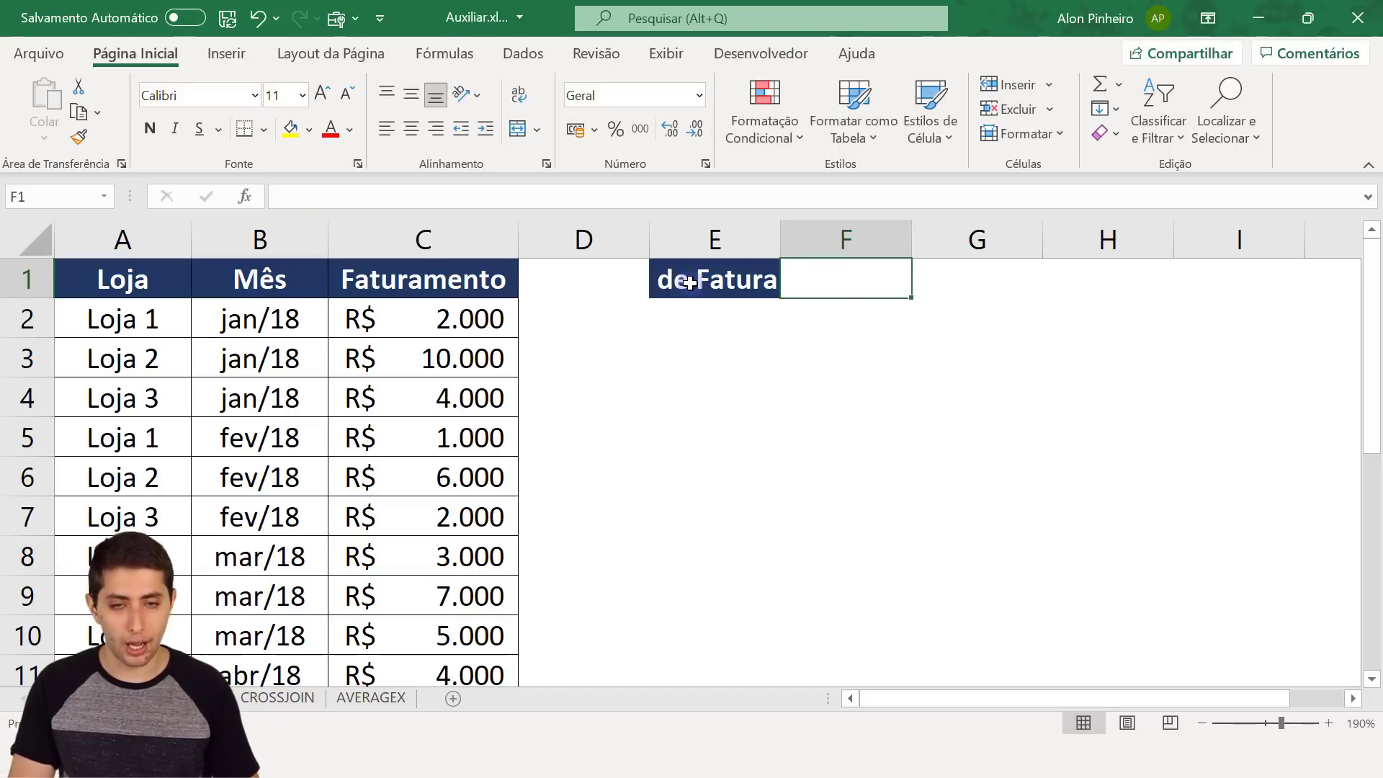
double_click(780, 239)
left_click(1009, 285)
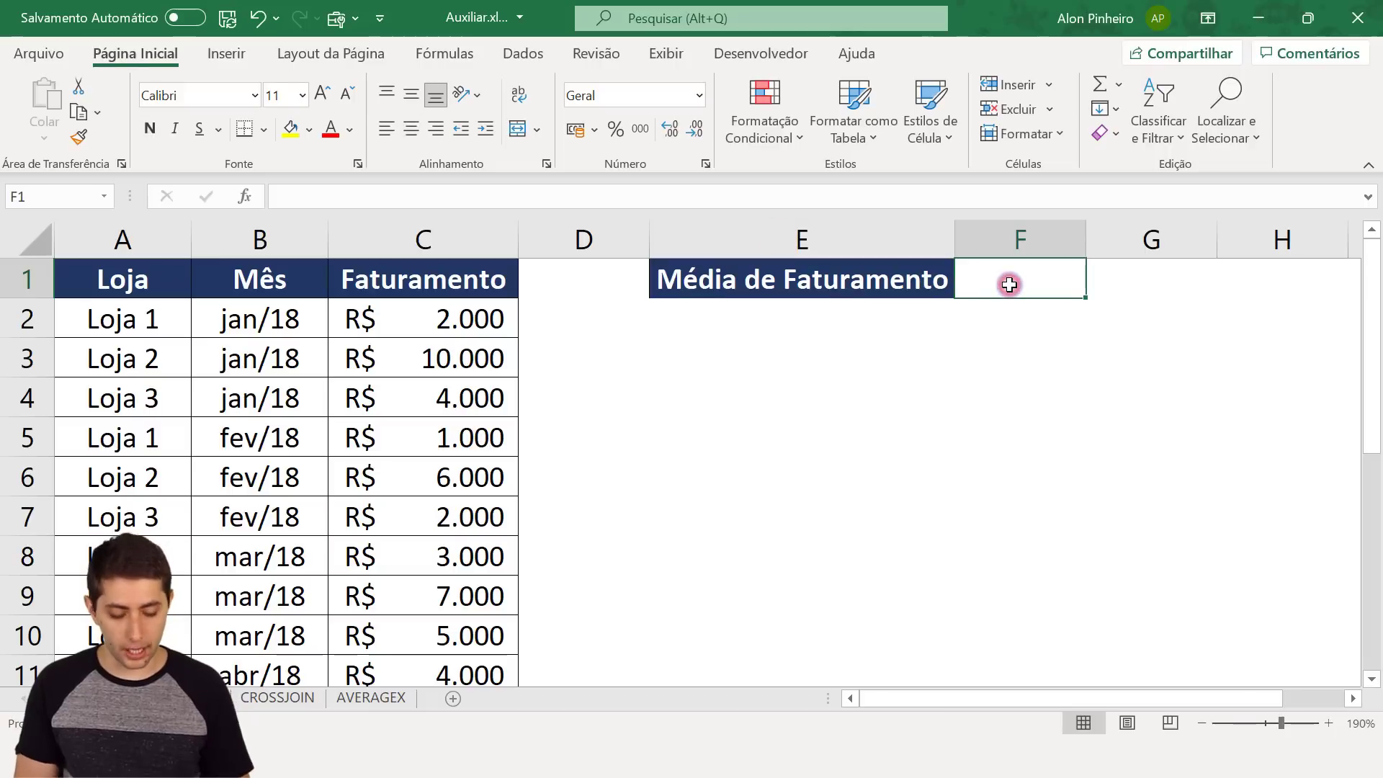
Step: Enter =MÉDIA(C:C) in cell F1 to average the Faturamento column, and highlight C2:C8 among its source values
type("=m")
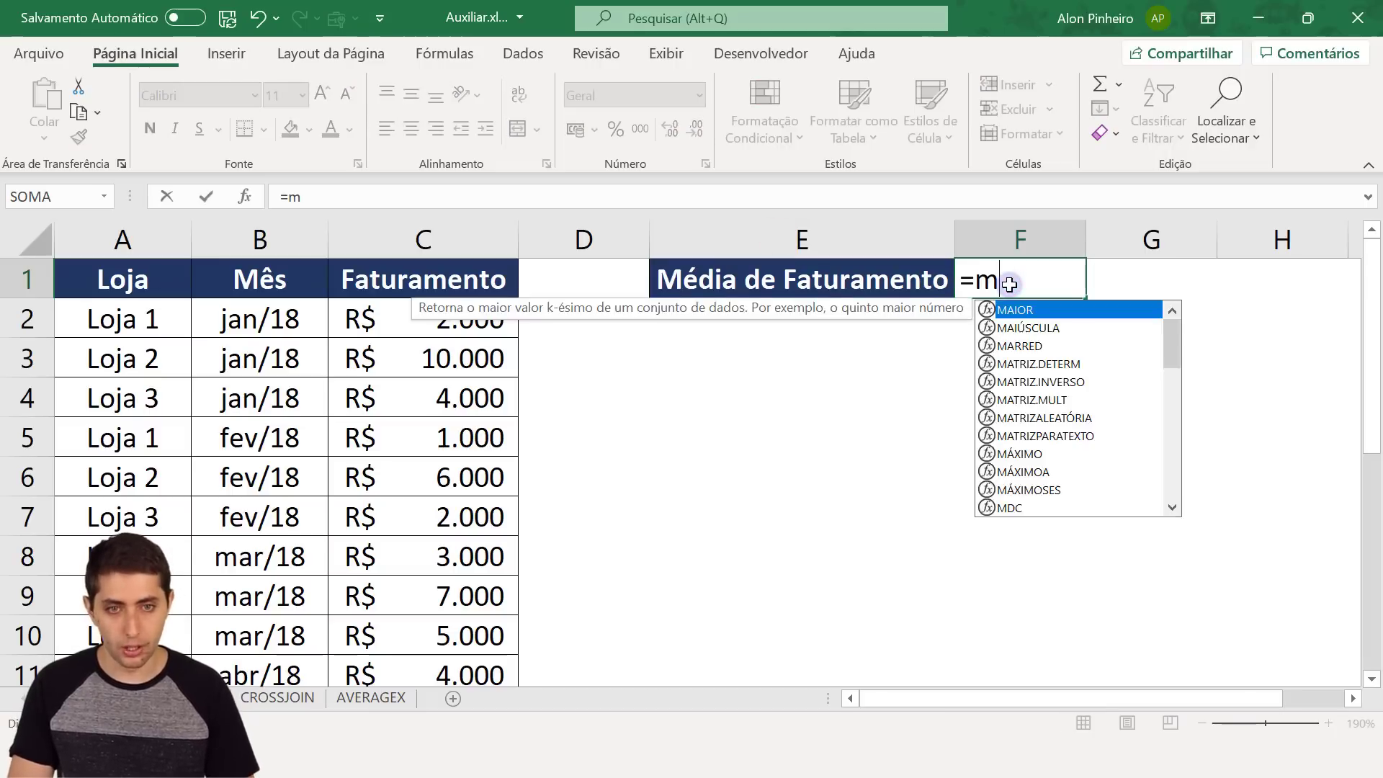
type("édi")
key("Tab")
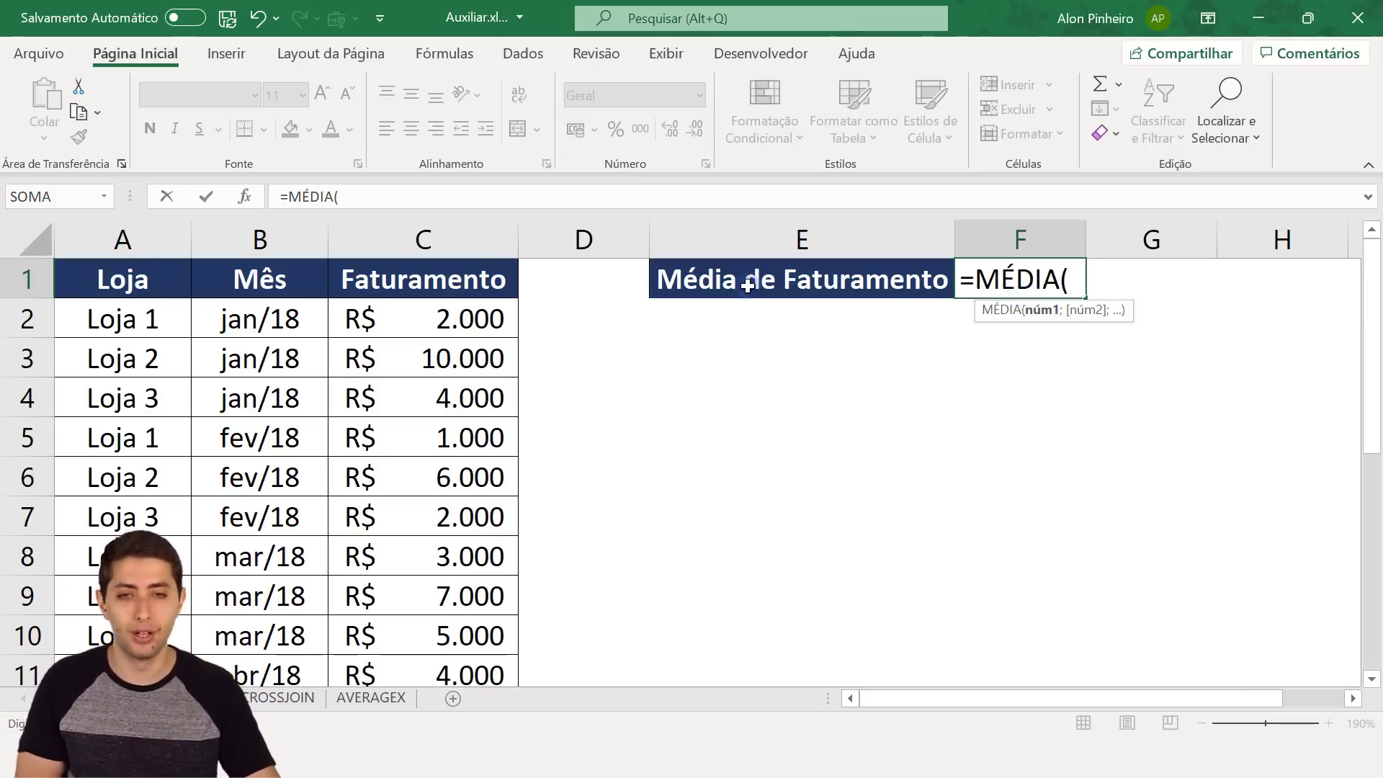
left_click(470, 240)
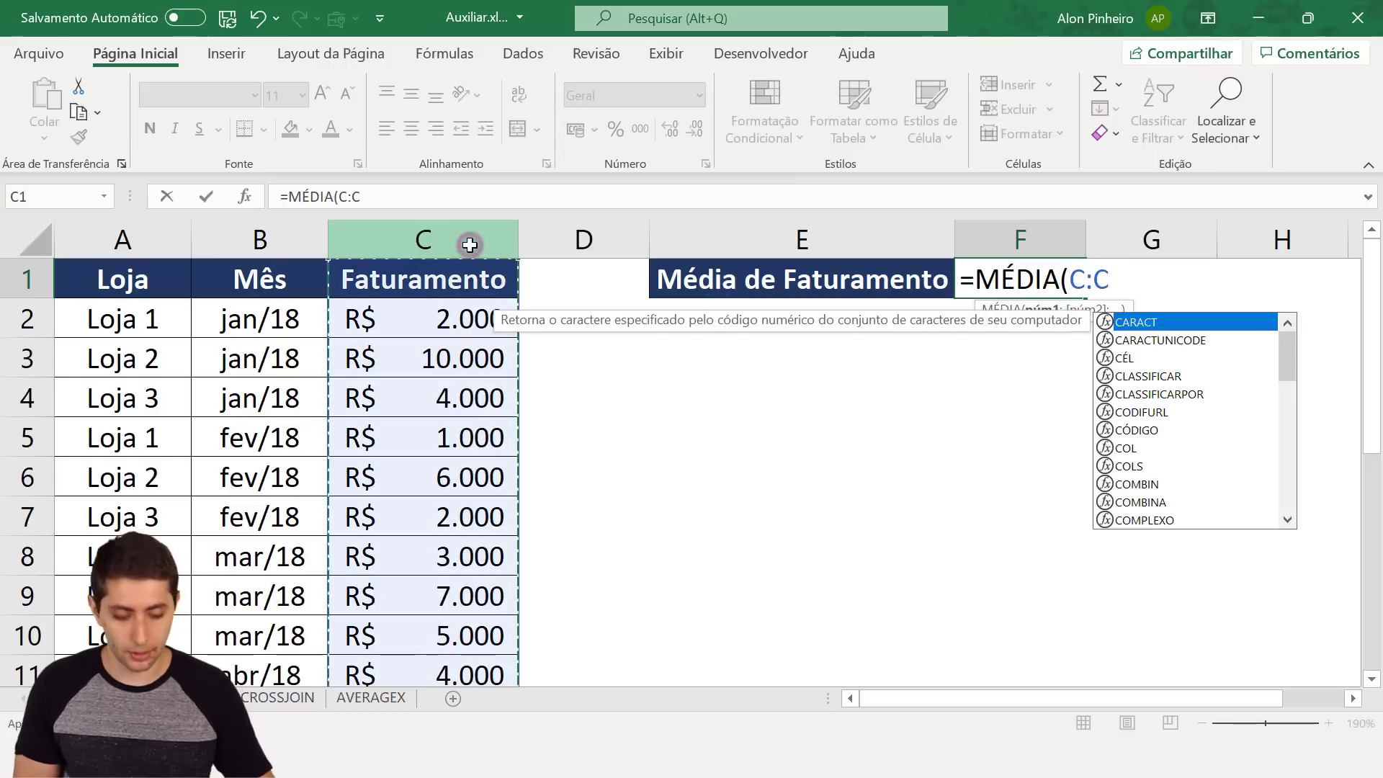
type(")")
key("Return")
key("Up")
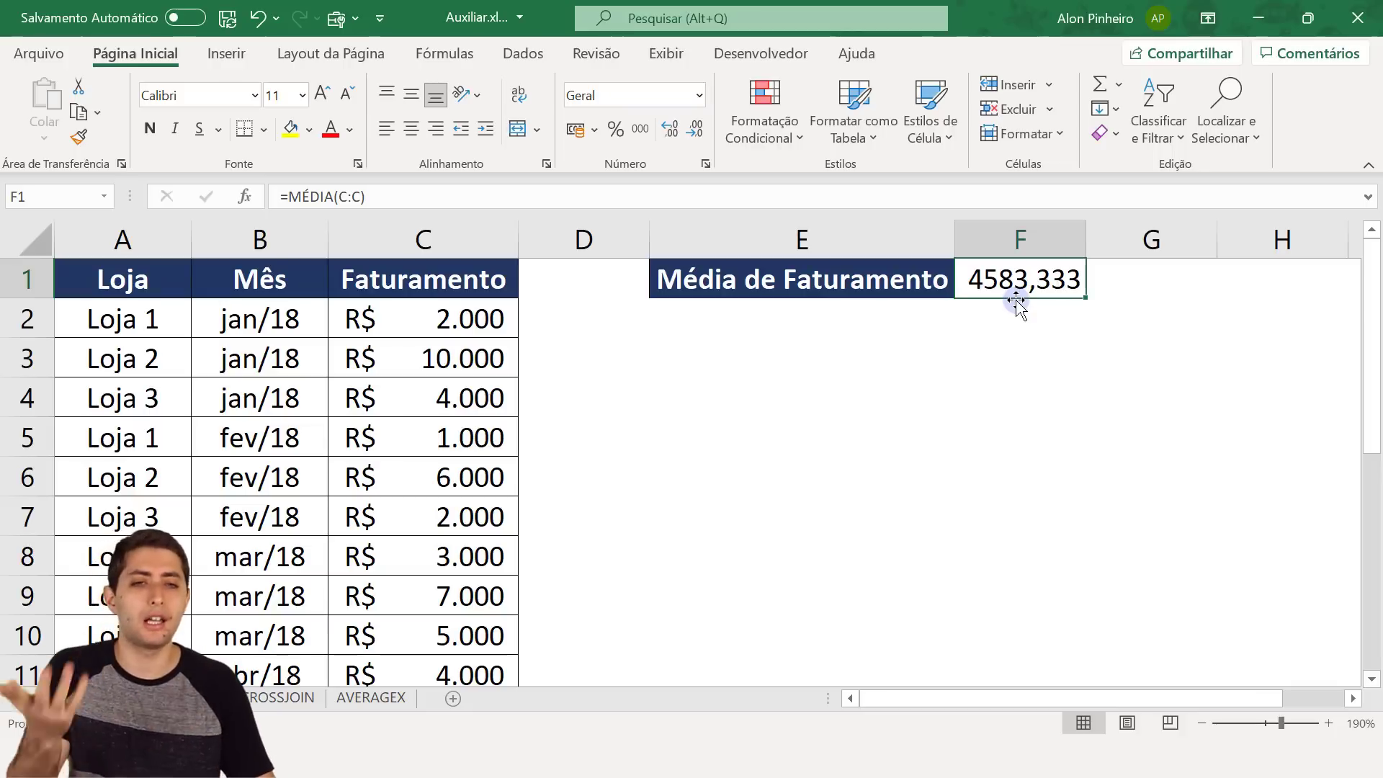
left_click_drag(453, 318, 454, 556)
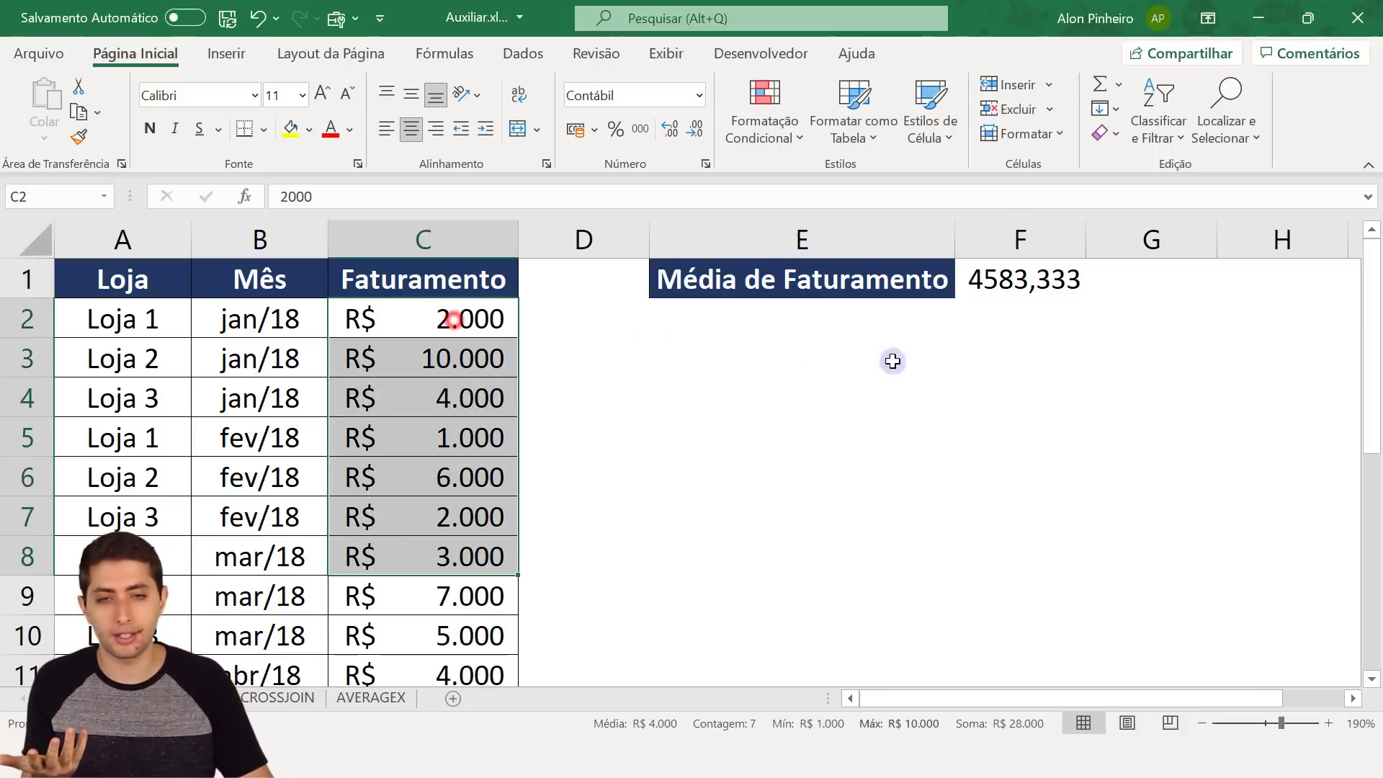
Step: Relate the average in cell F1 to the sample table's Loja, Mês and Faturamento columns
left_click(991, 304)
left_click(977, 281)
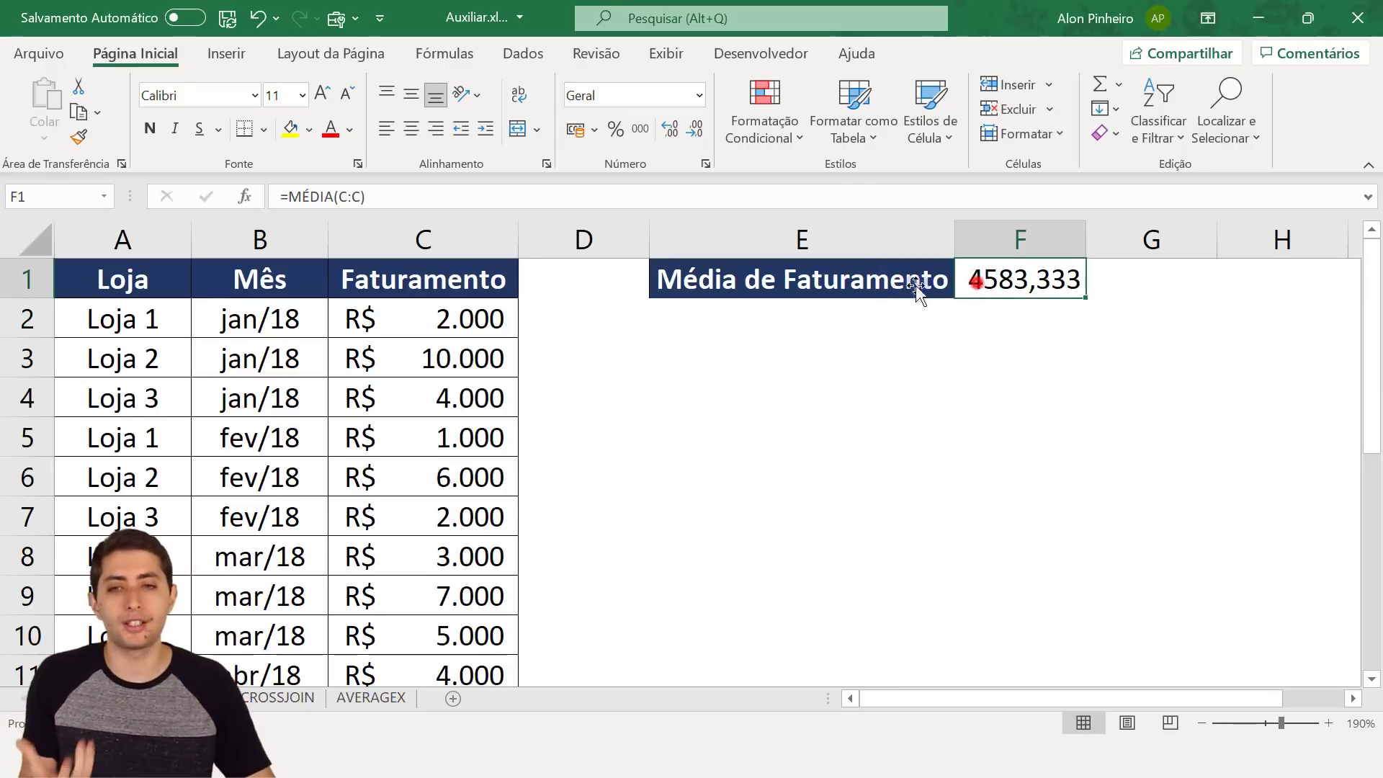
left_click_drag(103, 304, 185, 441)
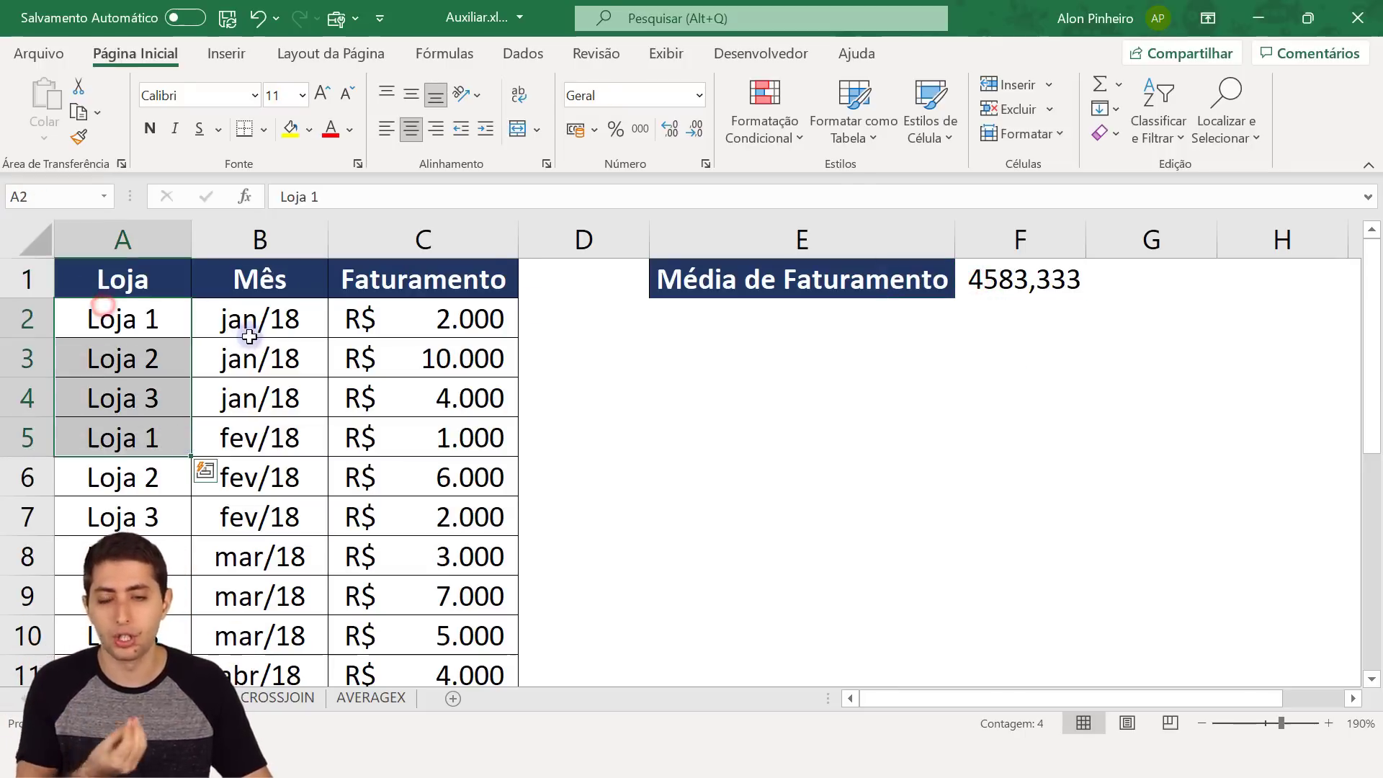
left_click_drag(249, 333, 259, 515)
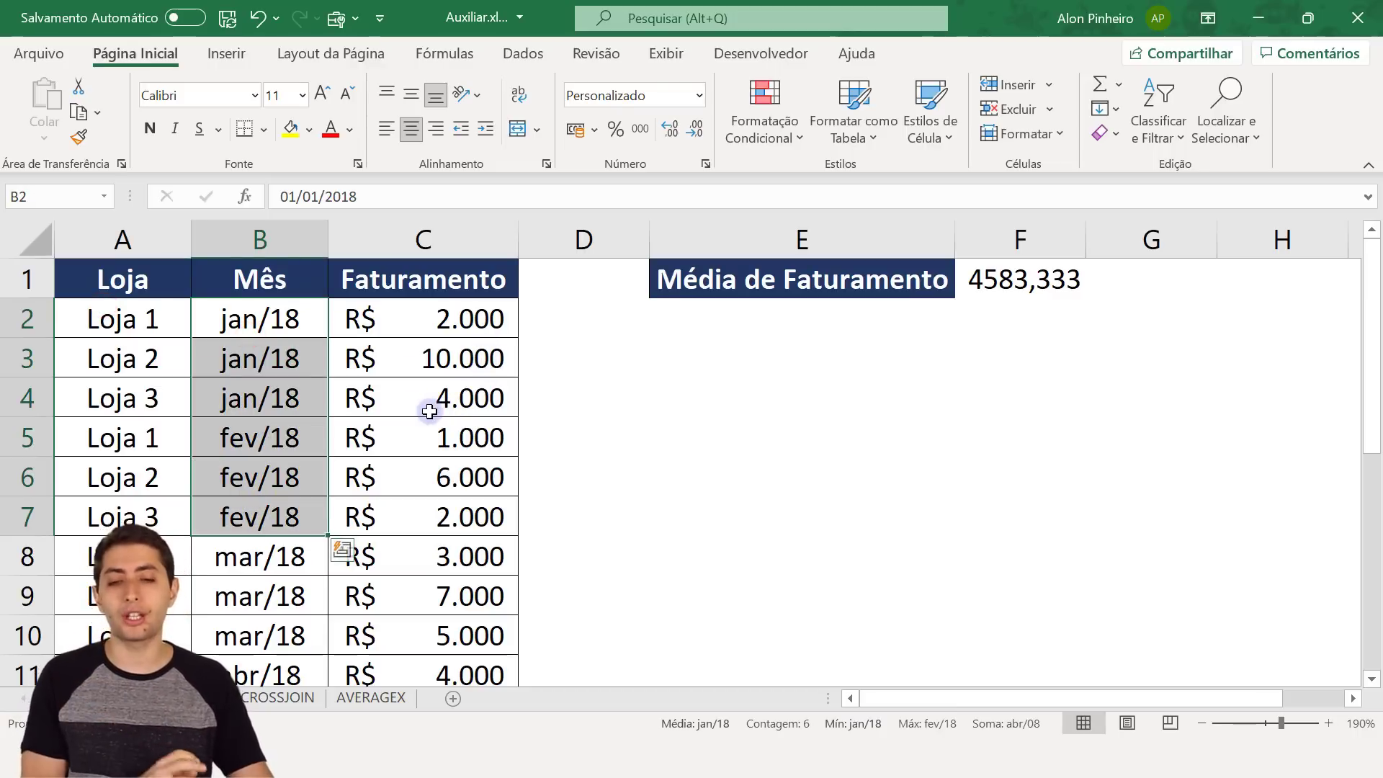
left_click(446, 485)
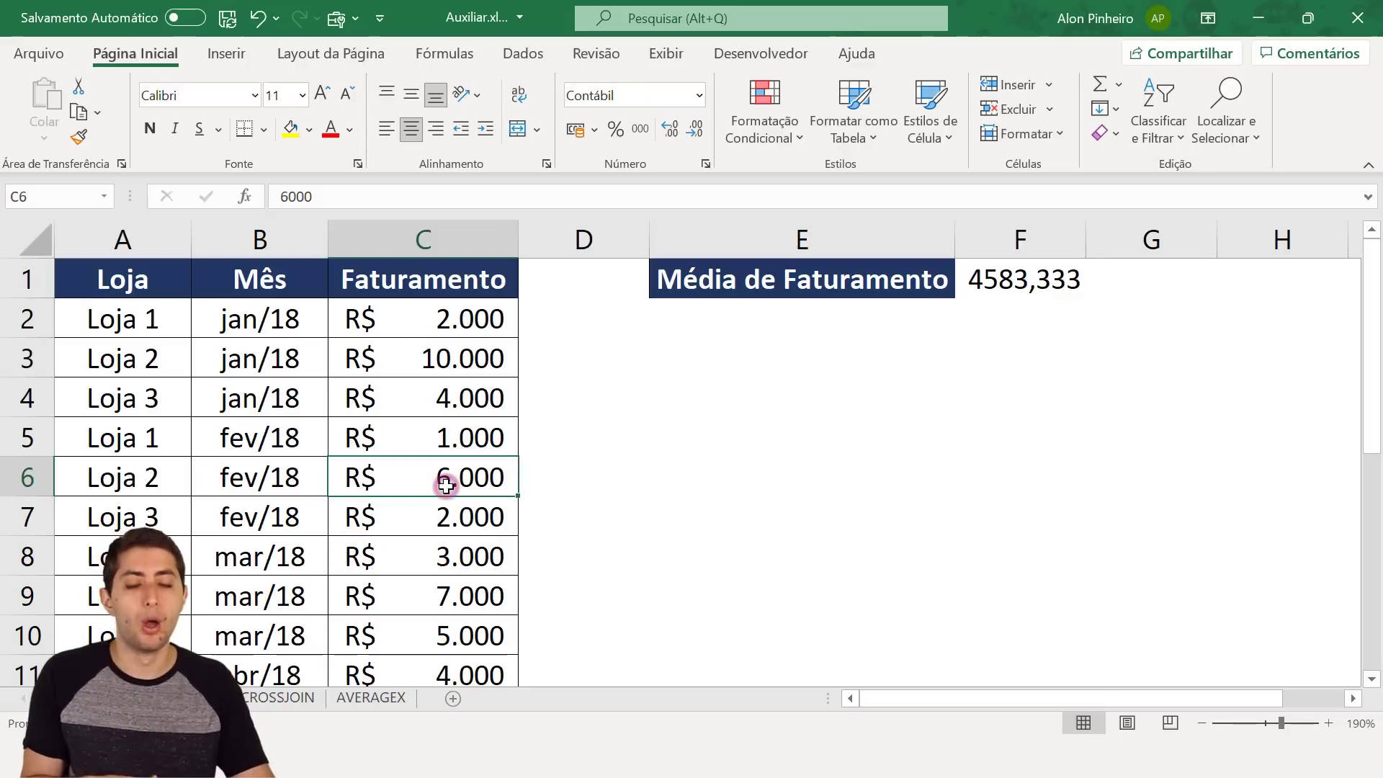
left_click(1038, 296)
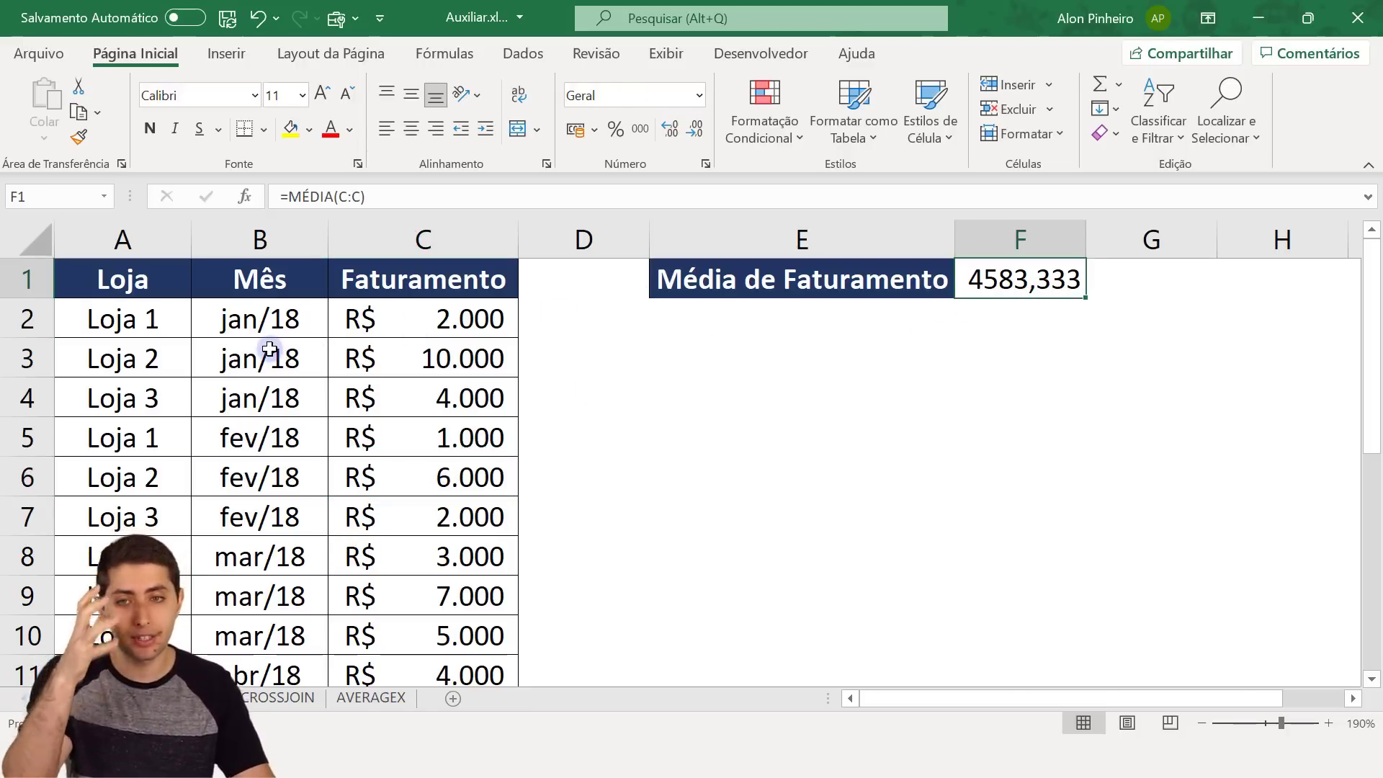
Step: Examine the stores in A2:A4 and the January 2018 months listed beside them in B2:B4
left_click(149, 284)
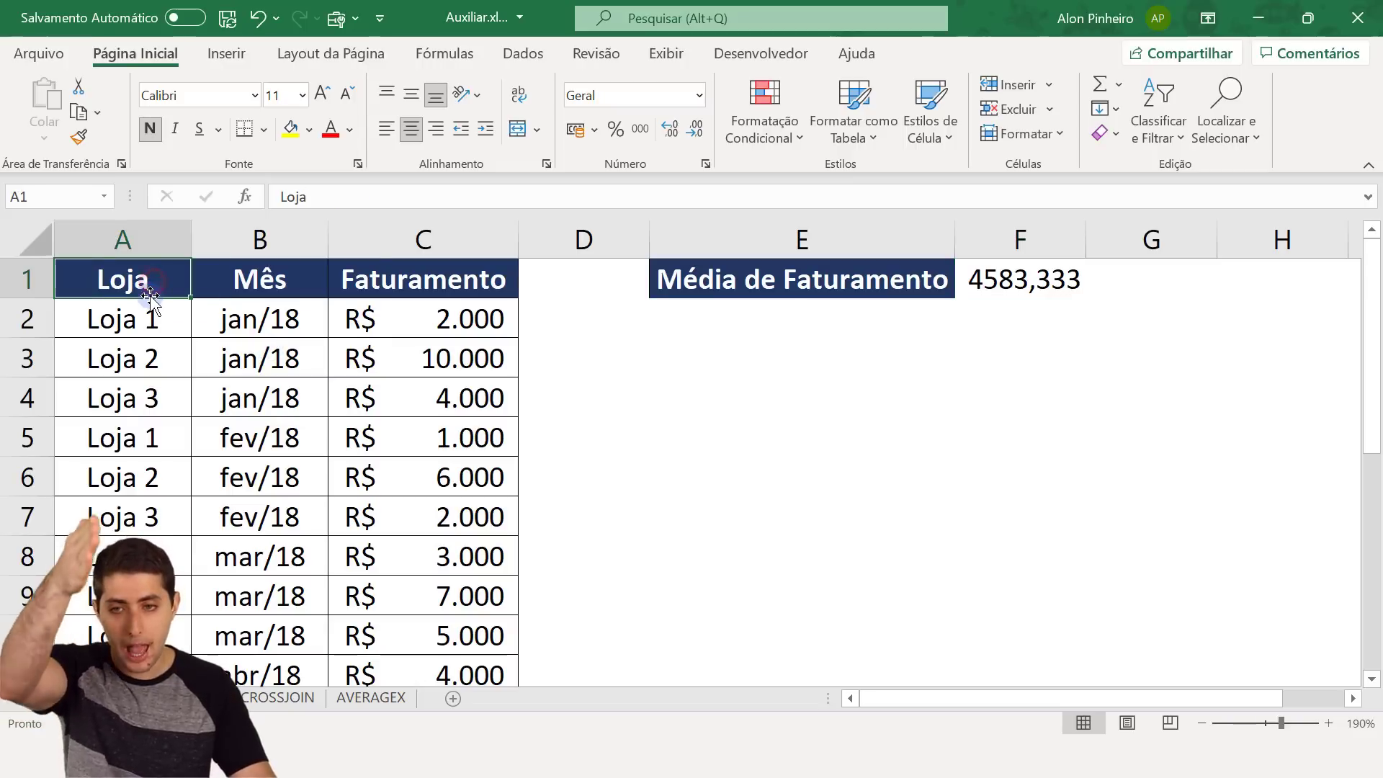
left_click(148, 319)
left_click(145, 359)
left_click(137, 391)
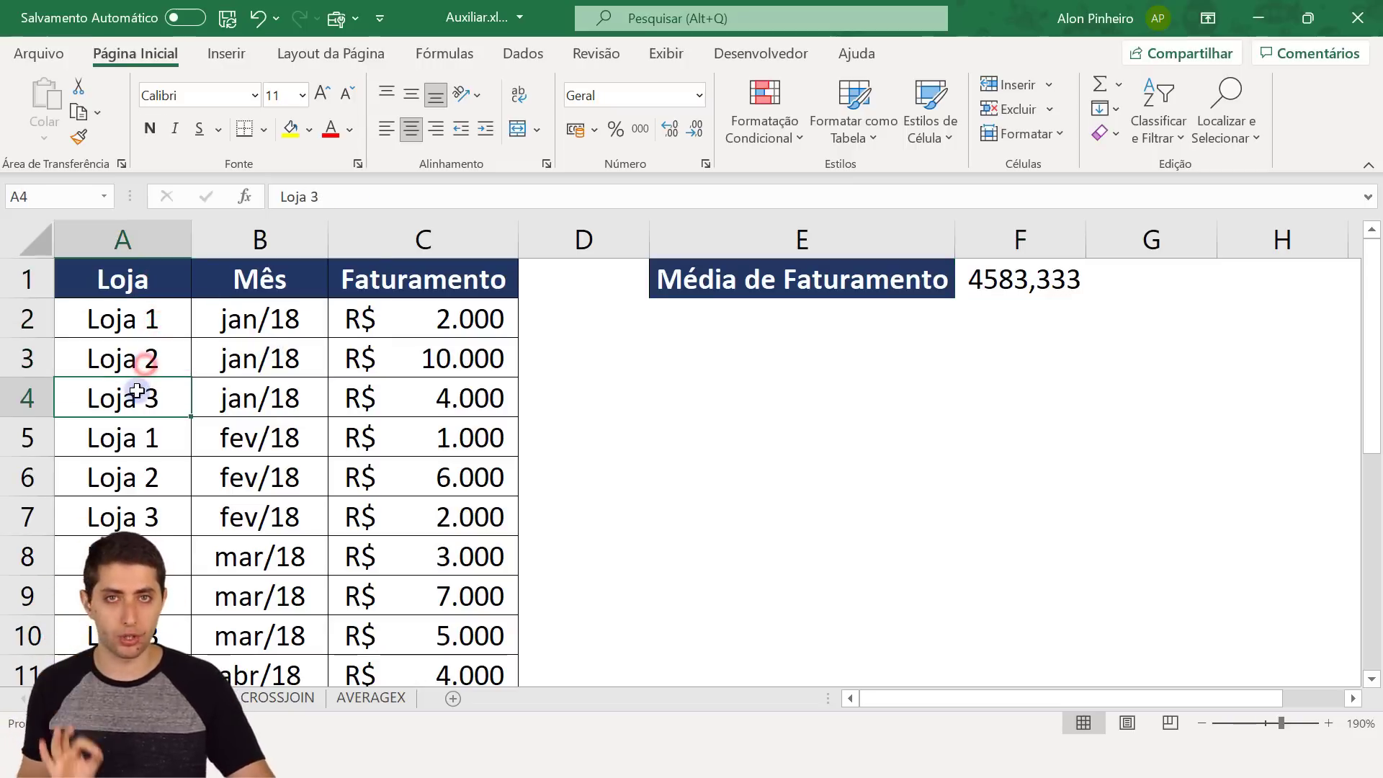
left_click(288, 331)
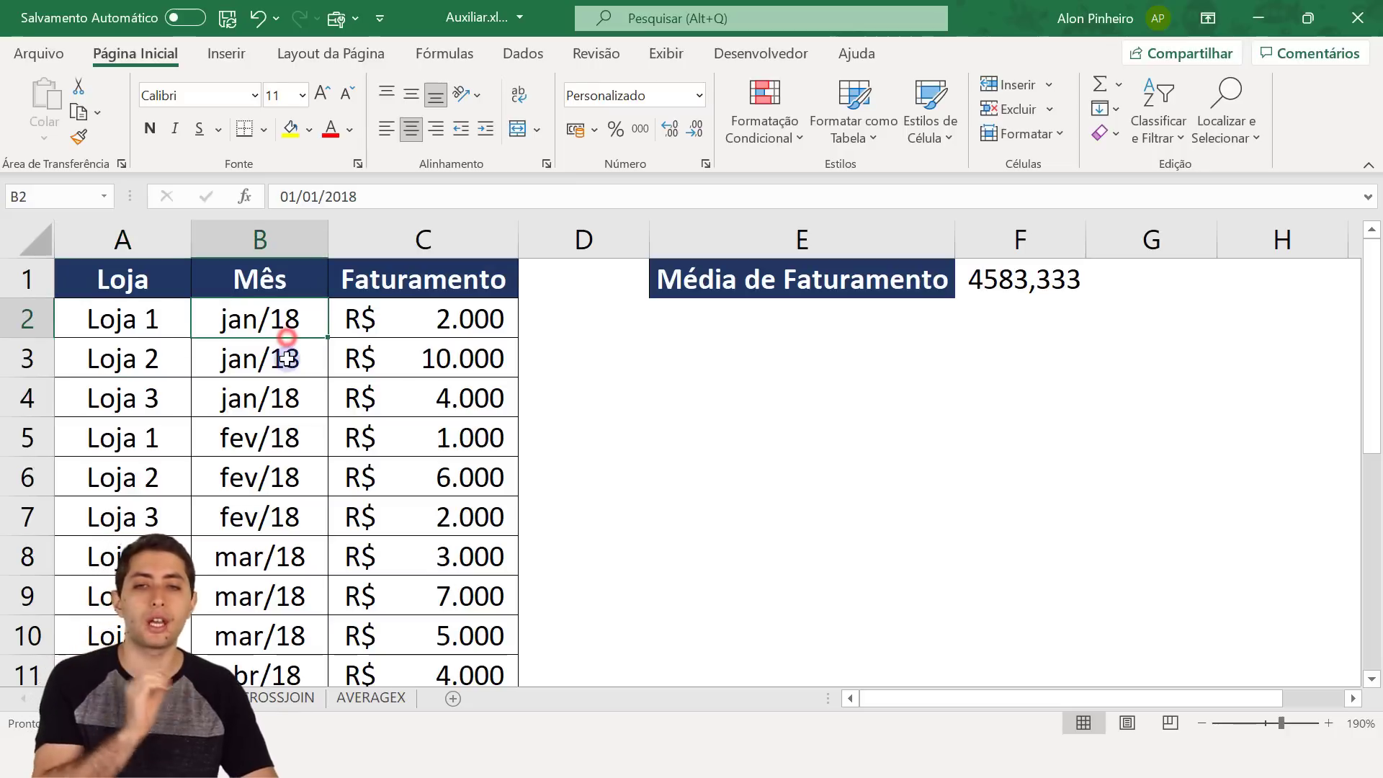
left_click(287, 358)
left_click(285, 393)
Step: Check how the three stores repeat in the Loja column for each successive month in the Mês column
left_click(110, 318)
left_click(128, 355)
left_click(133, 391)
left_click_drag(292, 319, 255, 513)
left_click(139, 510)
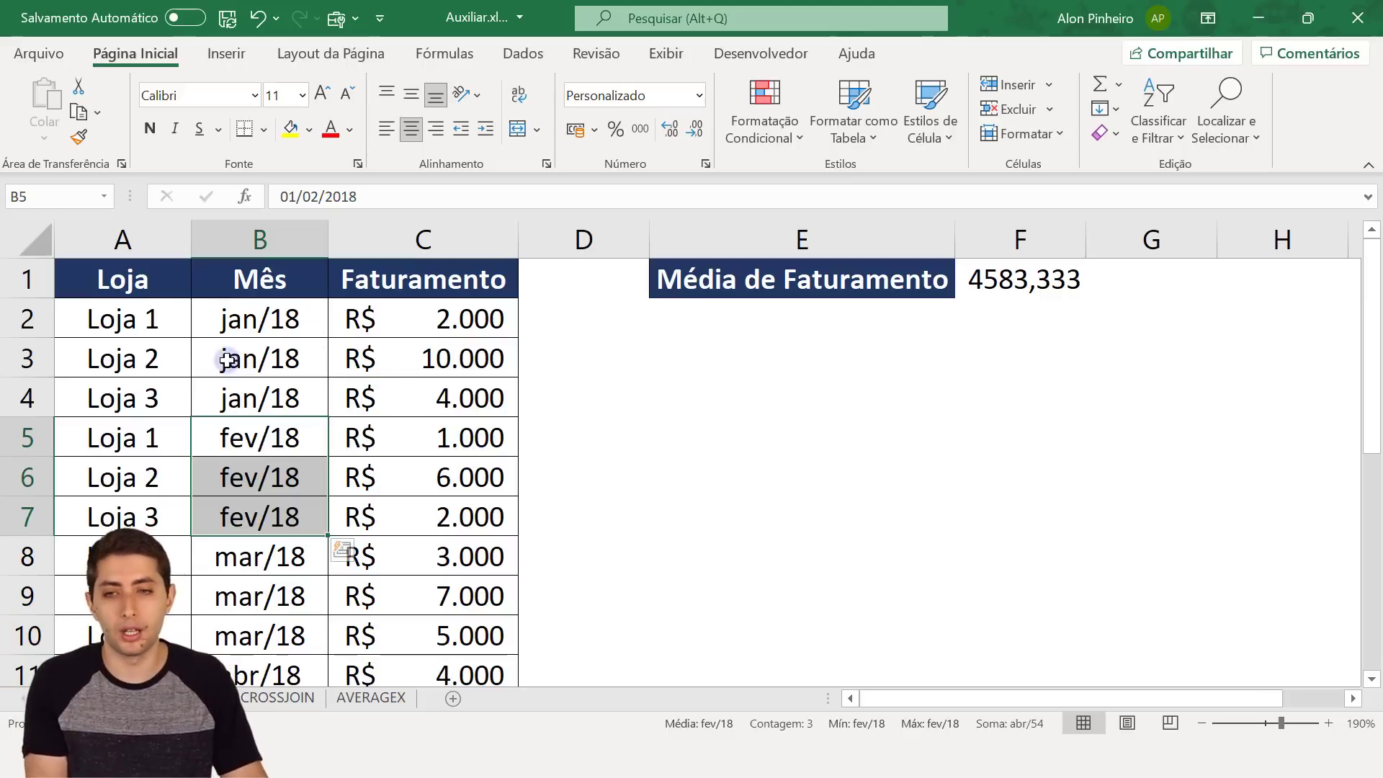
left_click_drag(130, 321, 124, 634)
left_click_drag(271, 317, 290, 681)
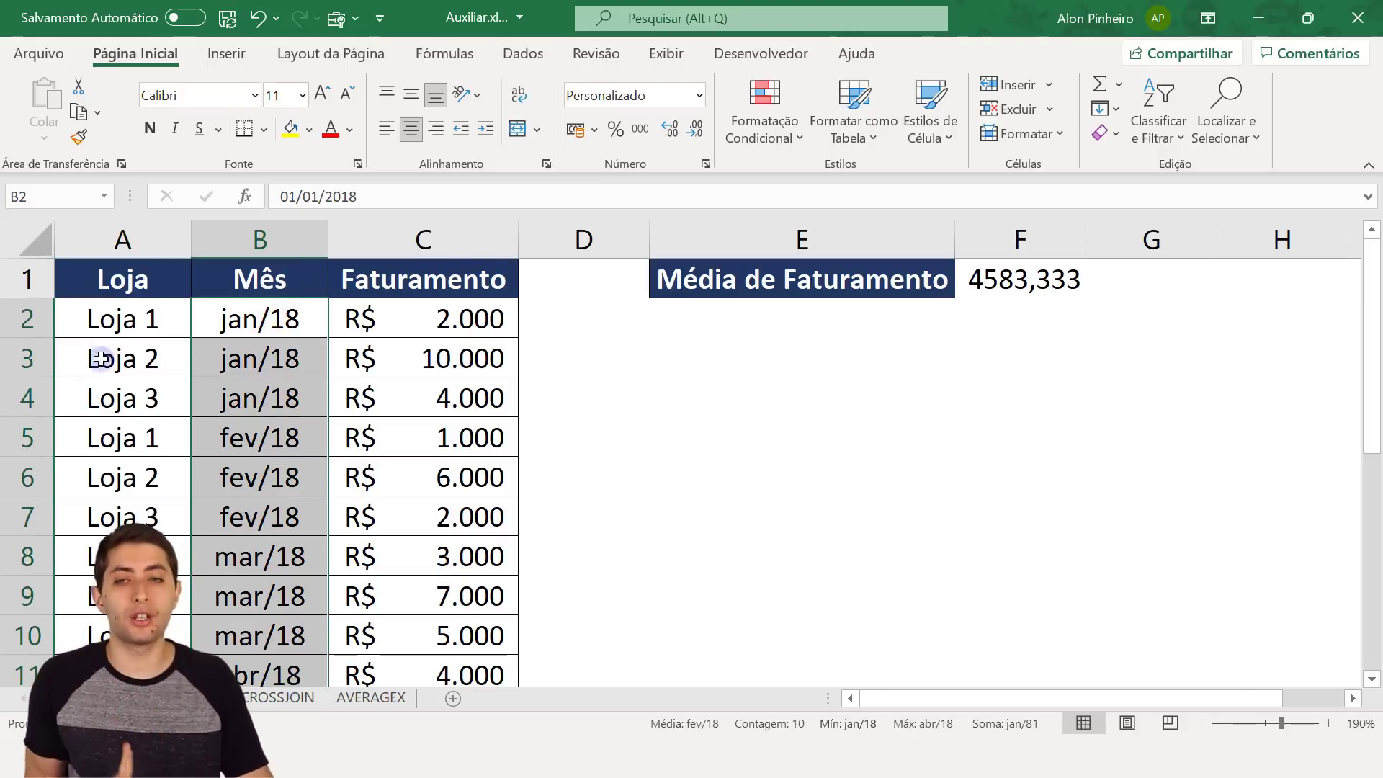
left_click_drag(130, 310, 92, 551)
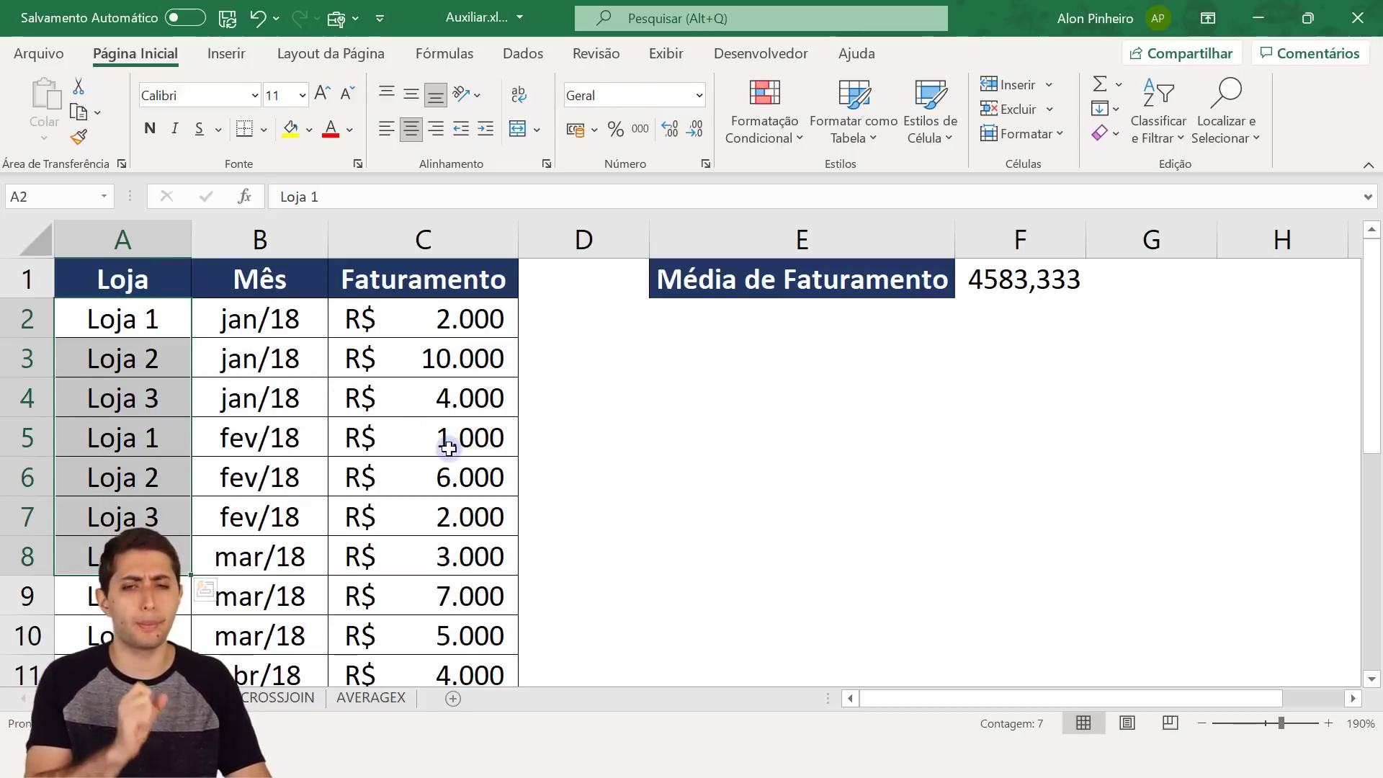
Step: Switch to Power BI and examine the Nome da Loja column in Cadastro Lojas and the Mes/Ano column in Calendario
left_click(551, 756)
left_click(23, 236)
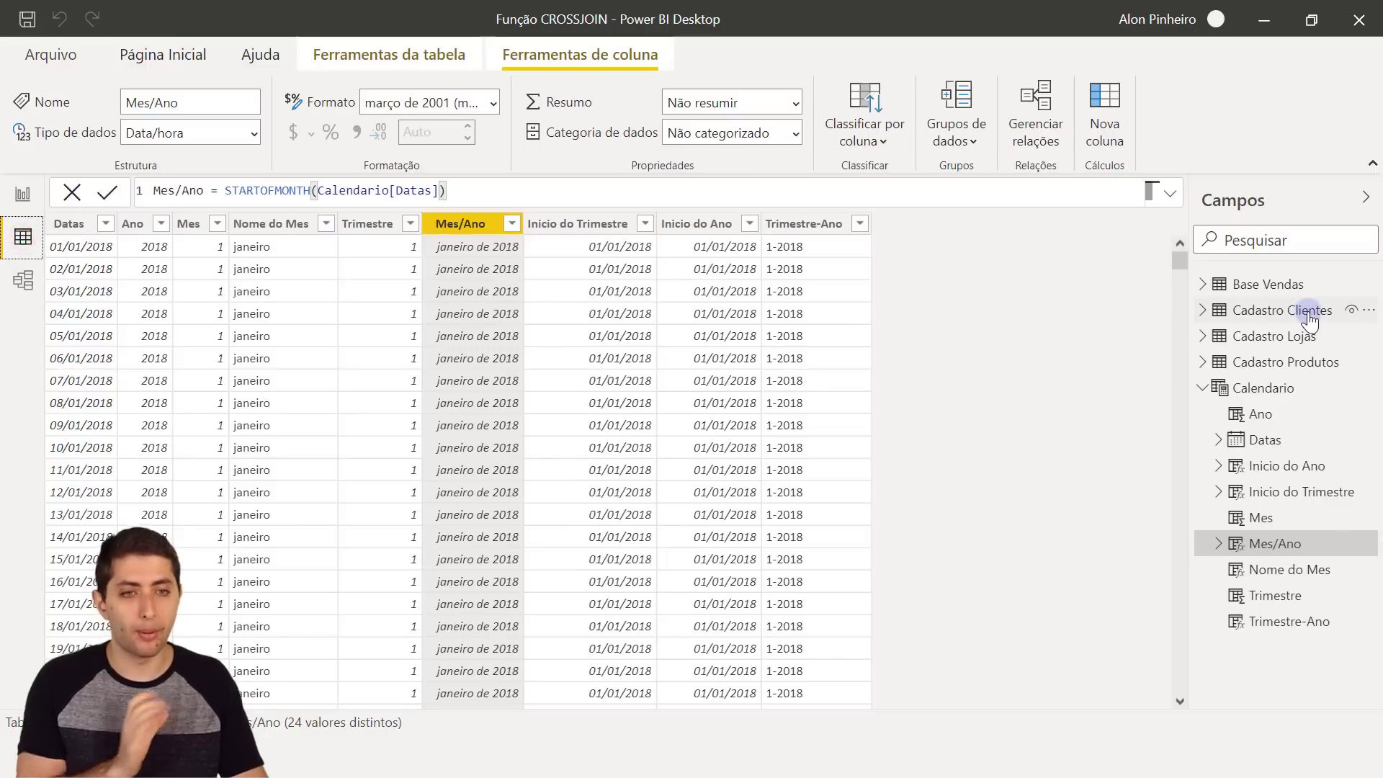
mouse_move(1287, 293)
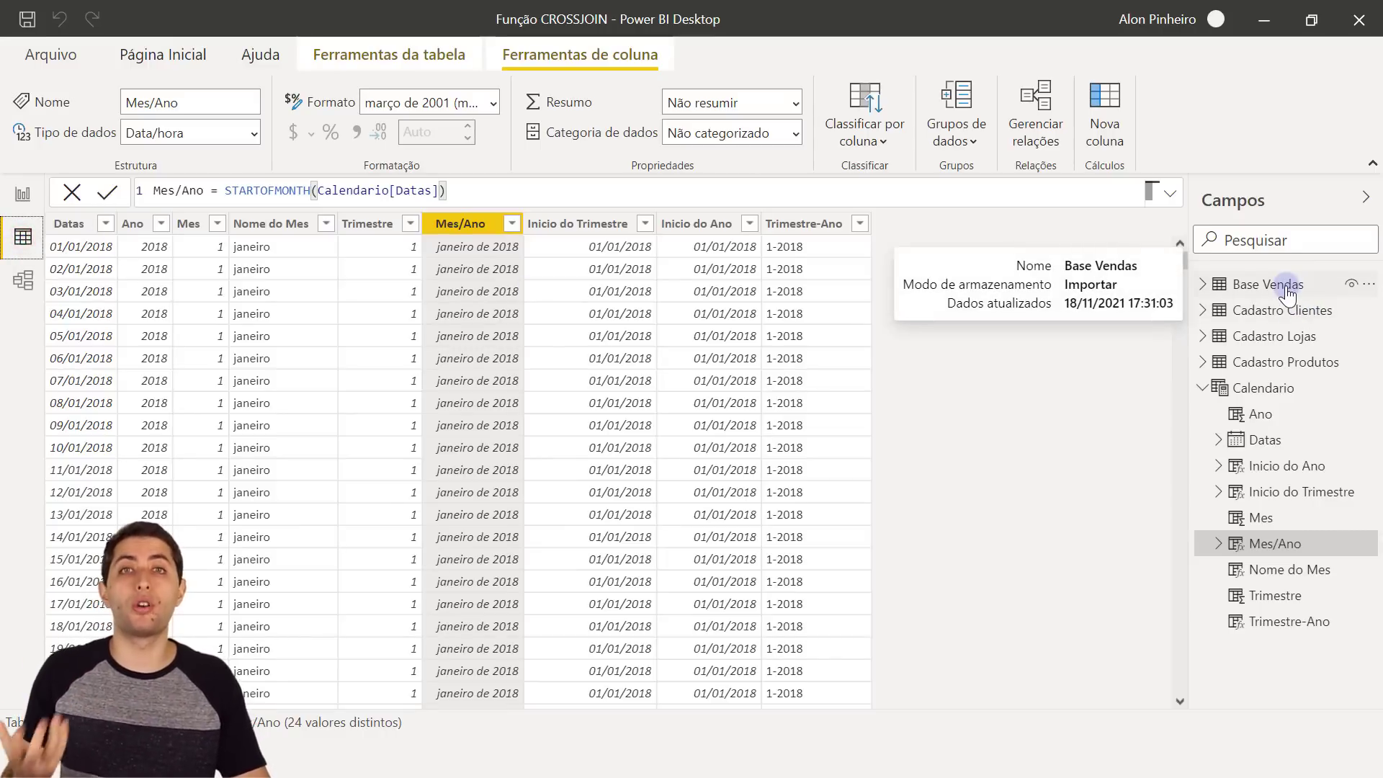
left_click(1289, 337)
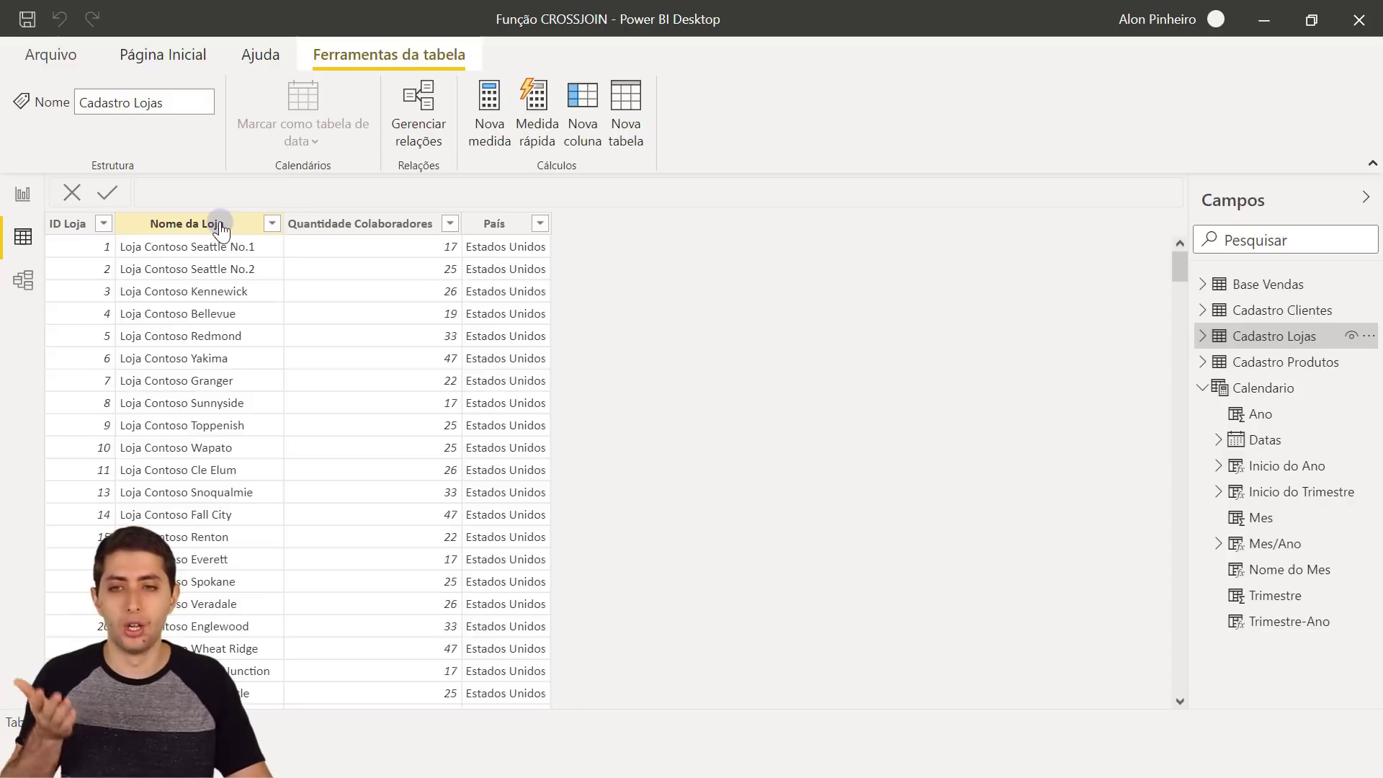
left_click(221, 225)
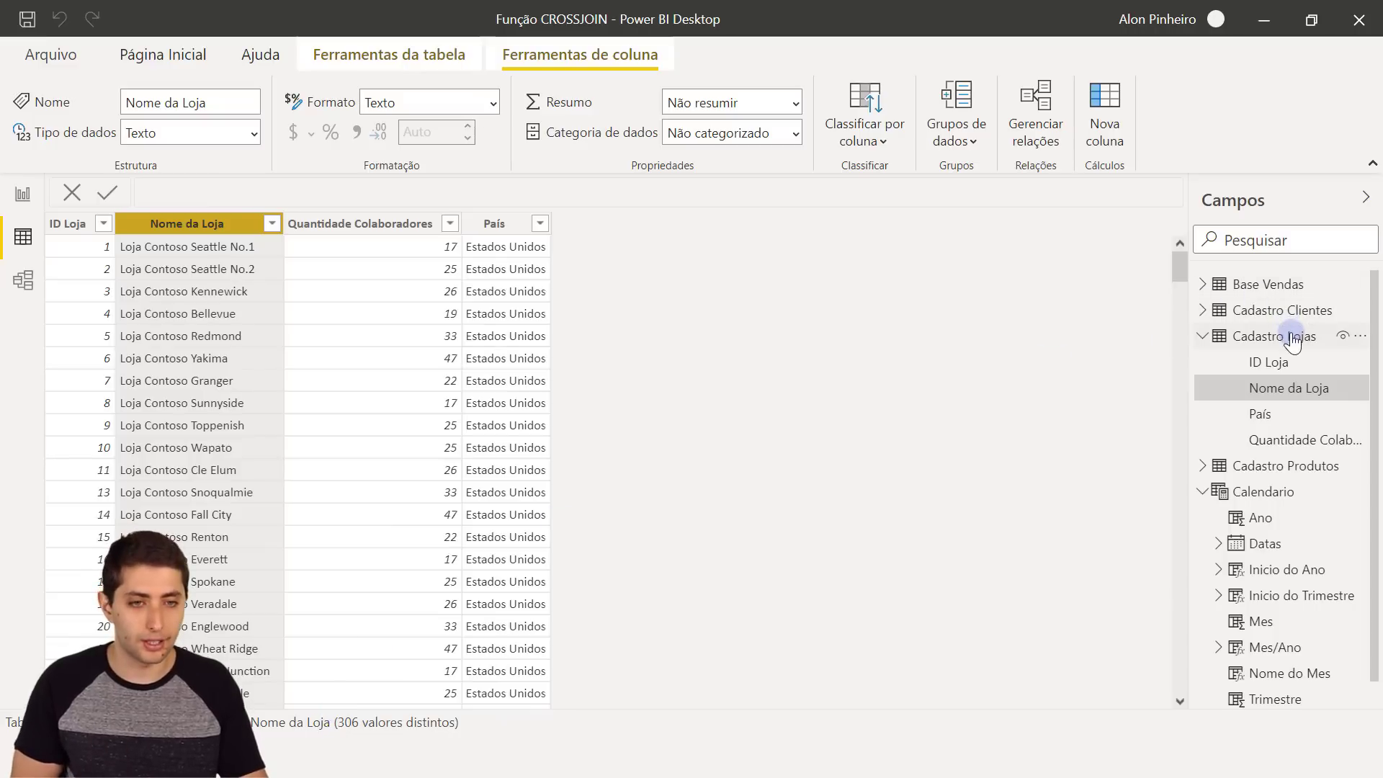
left_click(1240, 491)
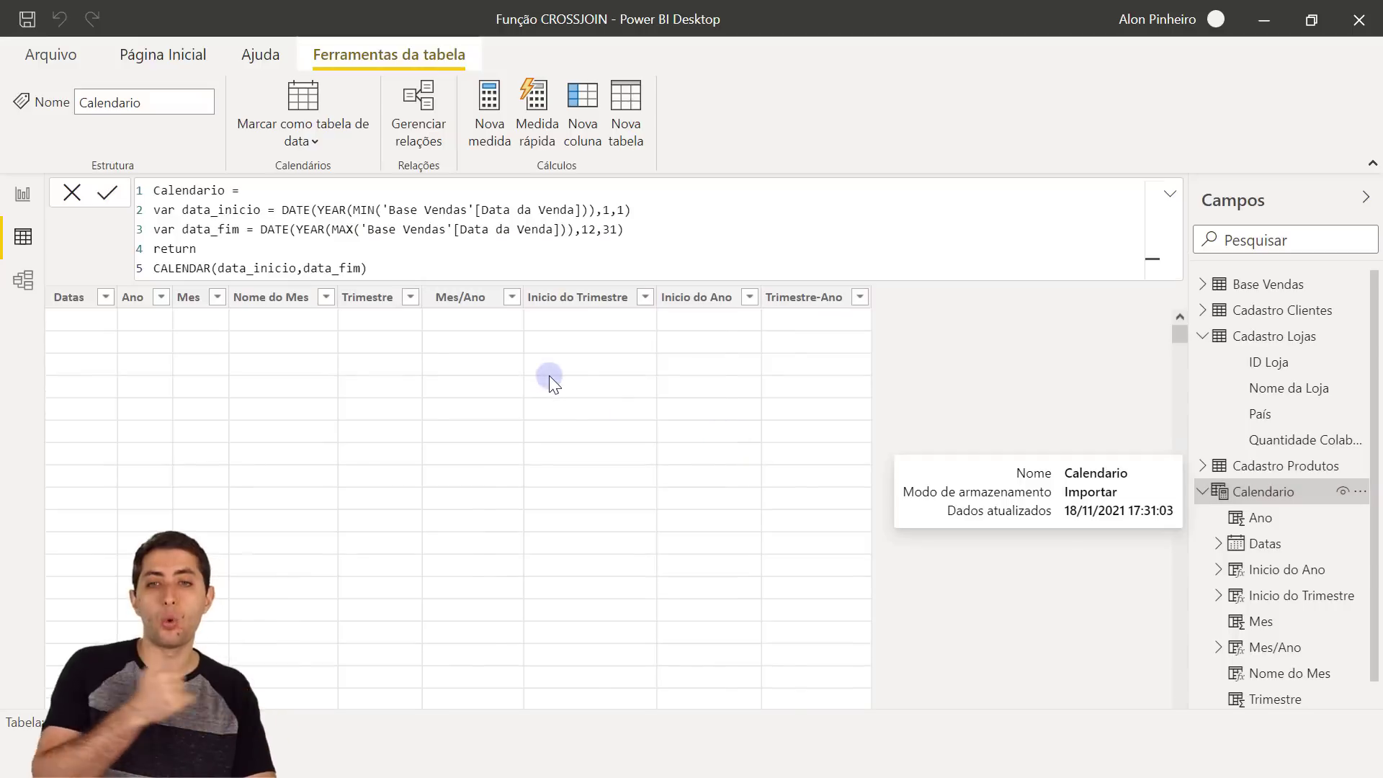
left_click(458, 299)
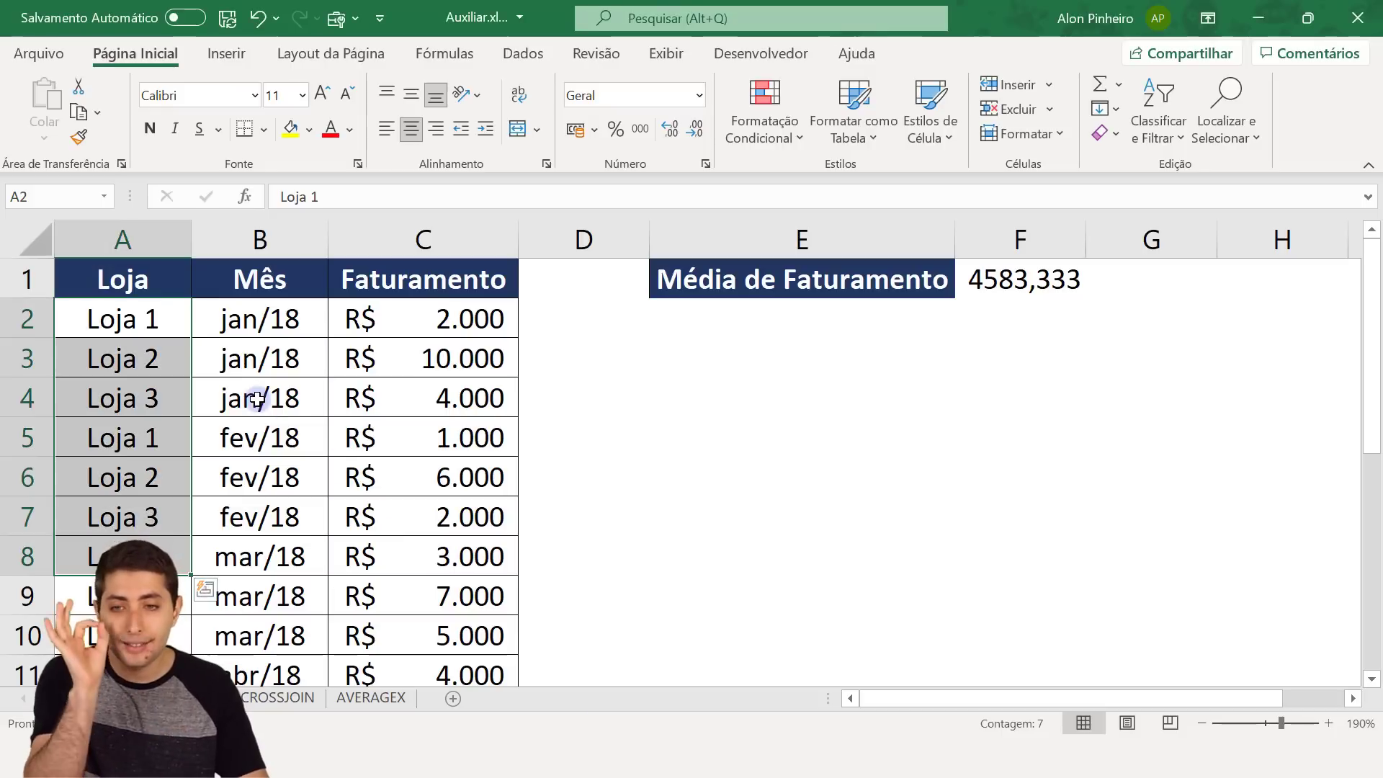
Step: Compare the Excel sample's Loja and Mês columns with the ID Loja column of Base Vendas in Power BI
left_click(258, 398)
left_click_drag(114, 272, 123, 674)
left_click_drag(286, 285, 274, 520)
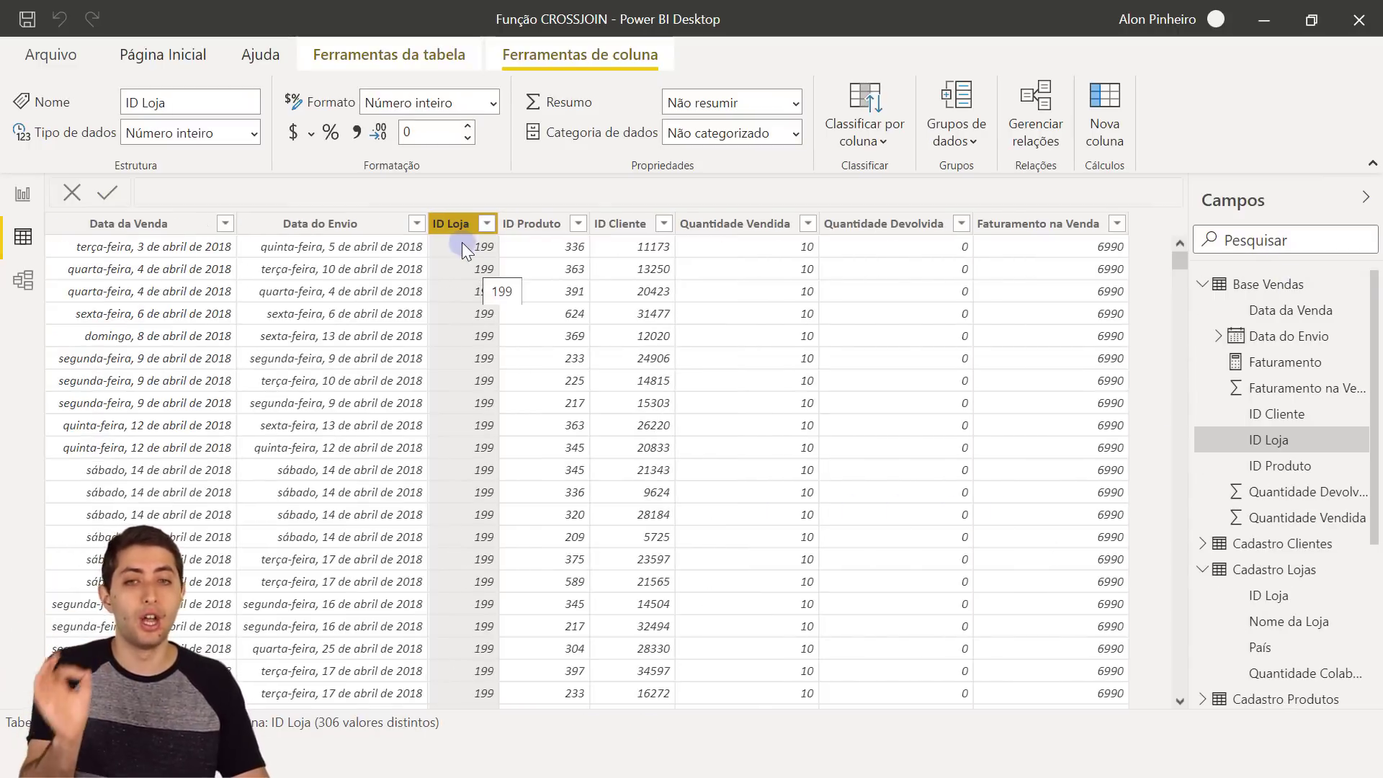
left_click(466, 245)
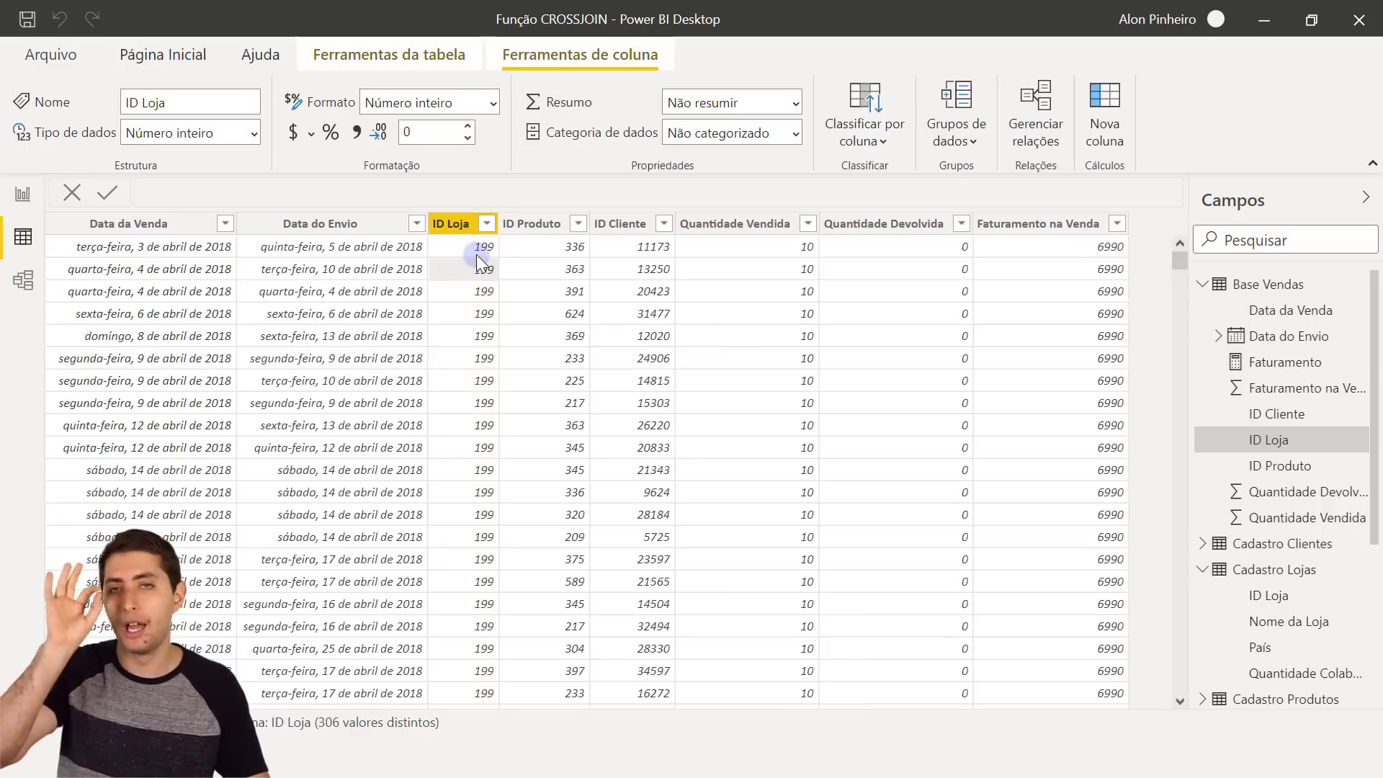
left_click(478, 248)
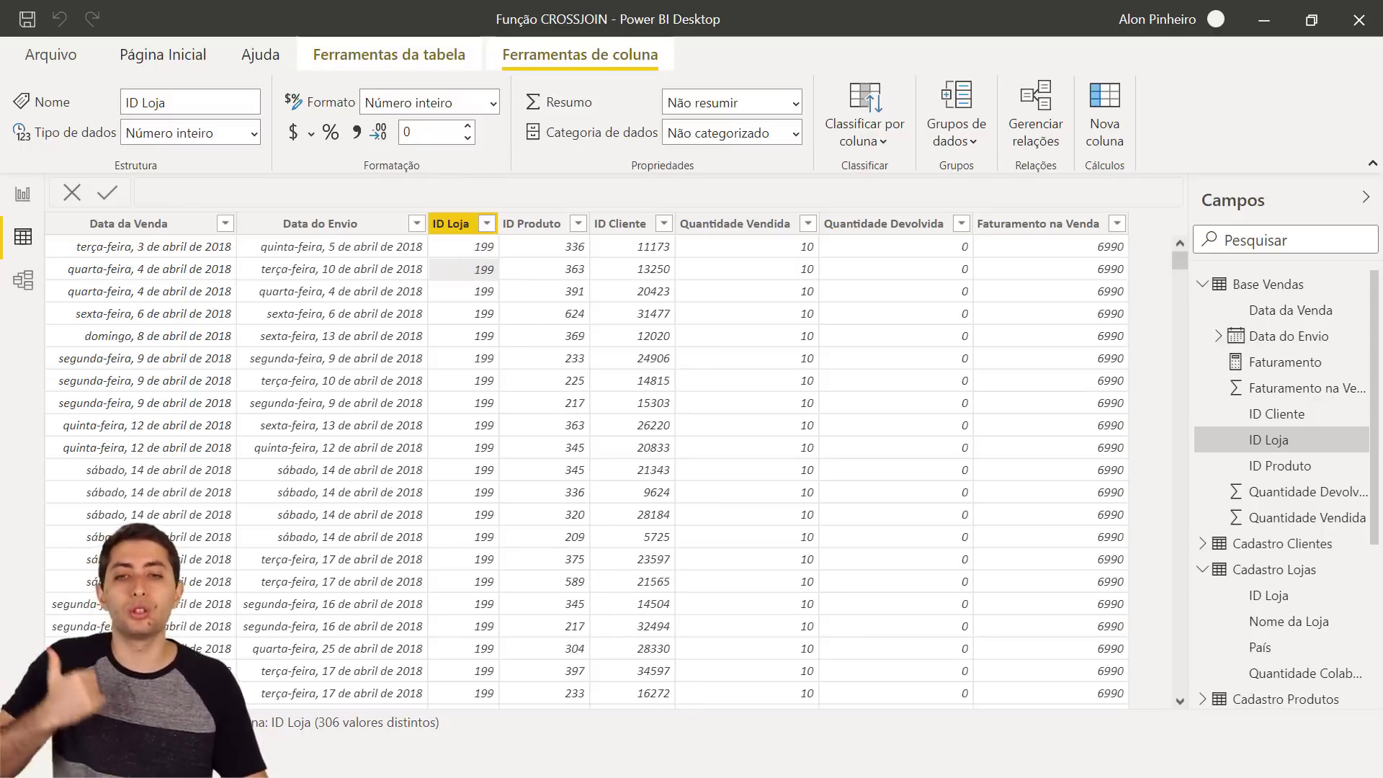
Step: Switch to Excel and examine the first row's Faturamento value with its matching Loja and Mês
left_click(648, 758)
left_click(458, 316)
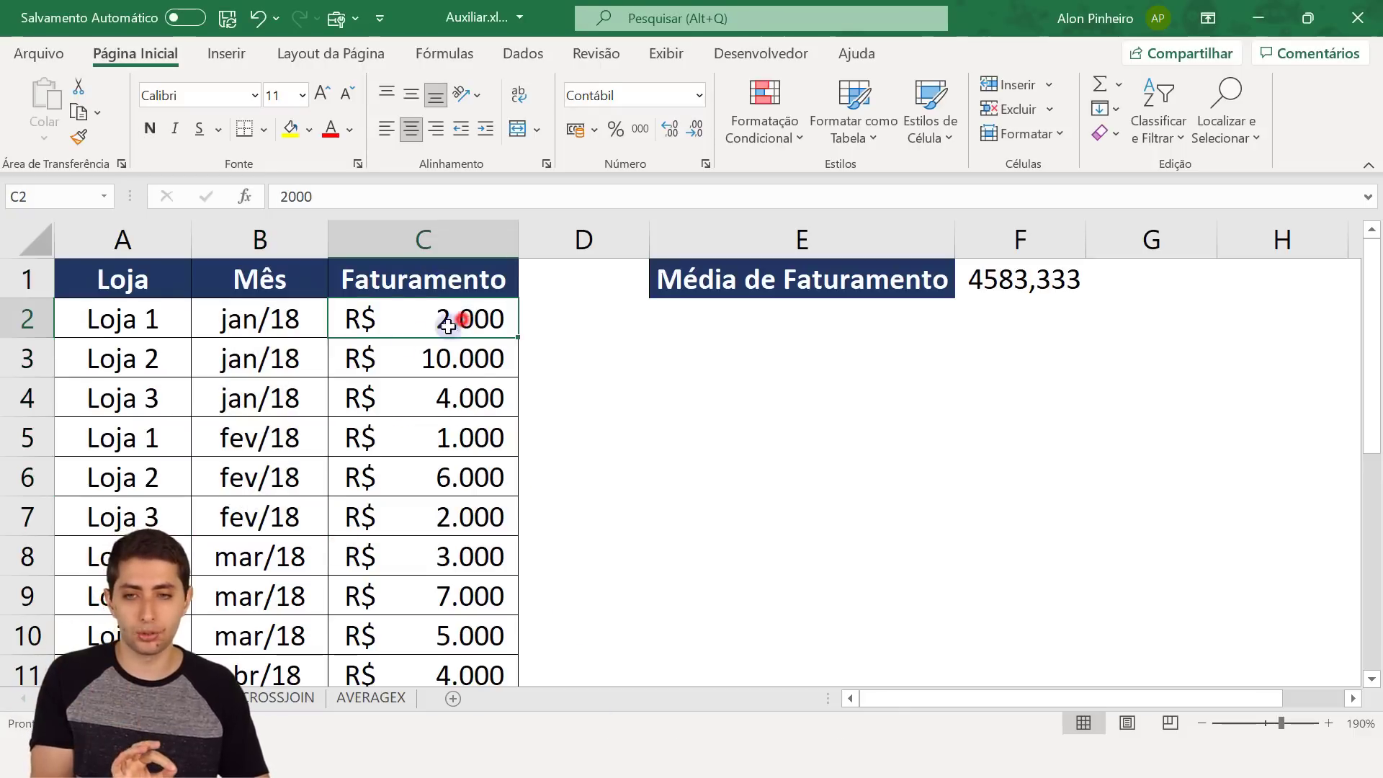
left_click(175, 323)
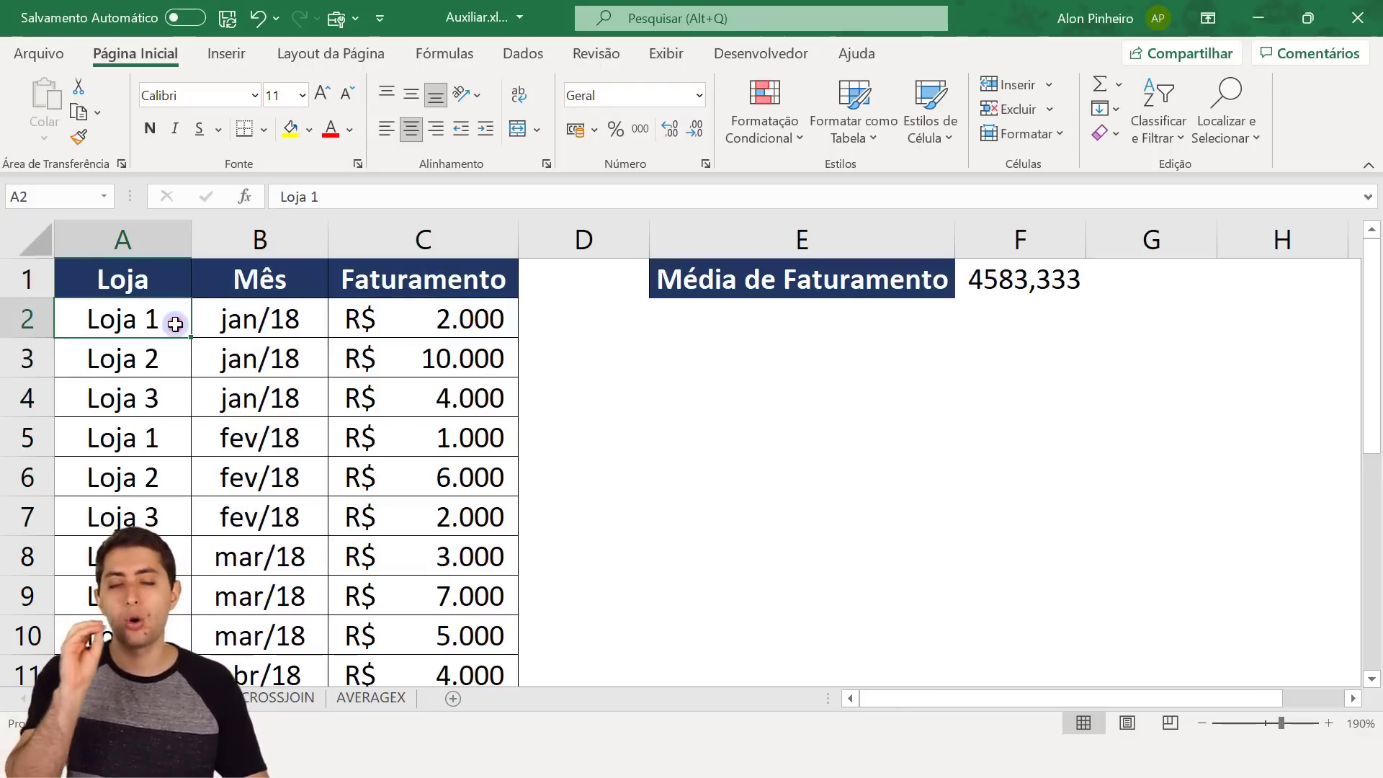
left_click(262, 320)
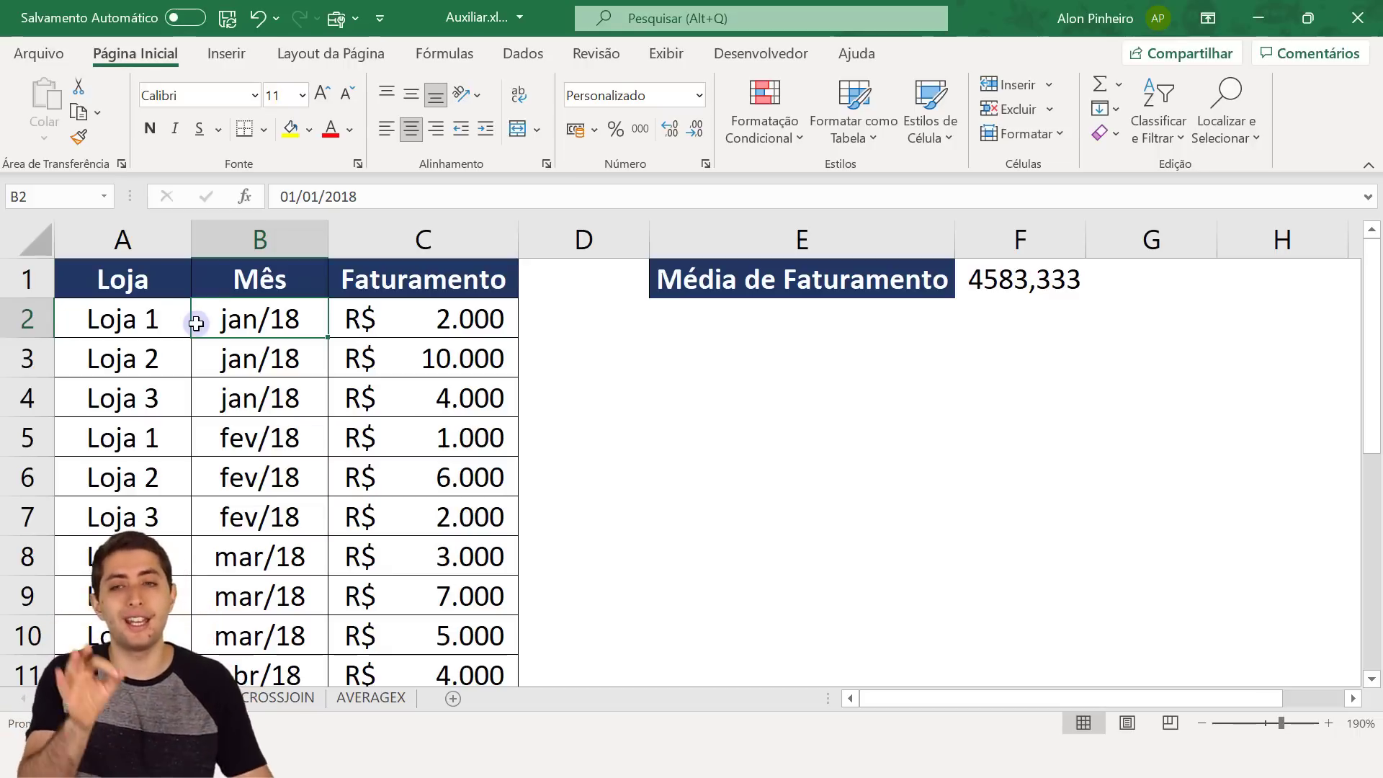
Step: Examine how each of Loja 1, Loja 2 and Loja 3 pairs with the months in the Mês column
mouse_move(152, 323)
left_mouse_down()
mouse_move(138, 411)
mouse_move(141, 673)
left_mouse_up()
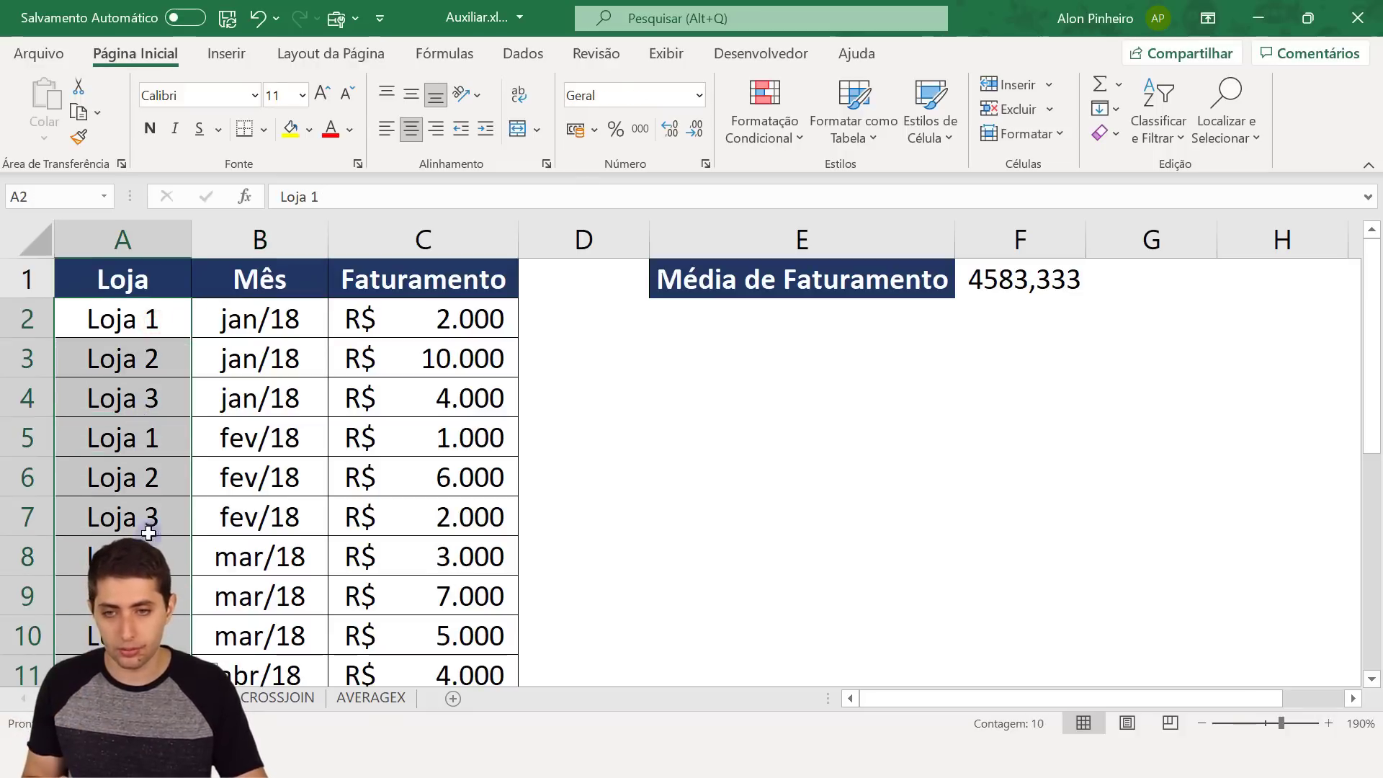
left_click_drag(242, 333, 284, 597)
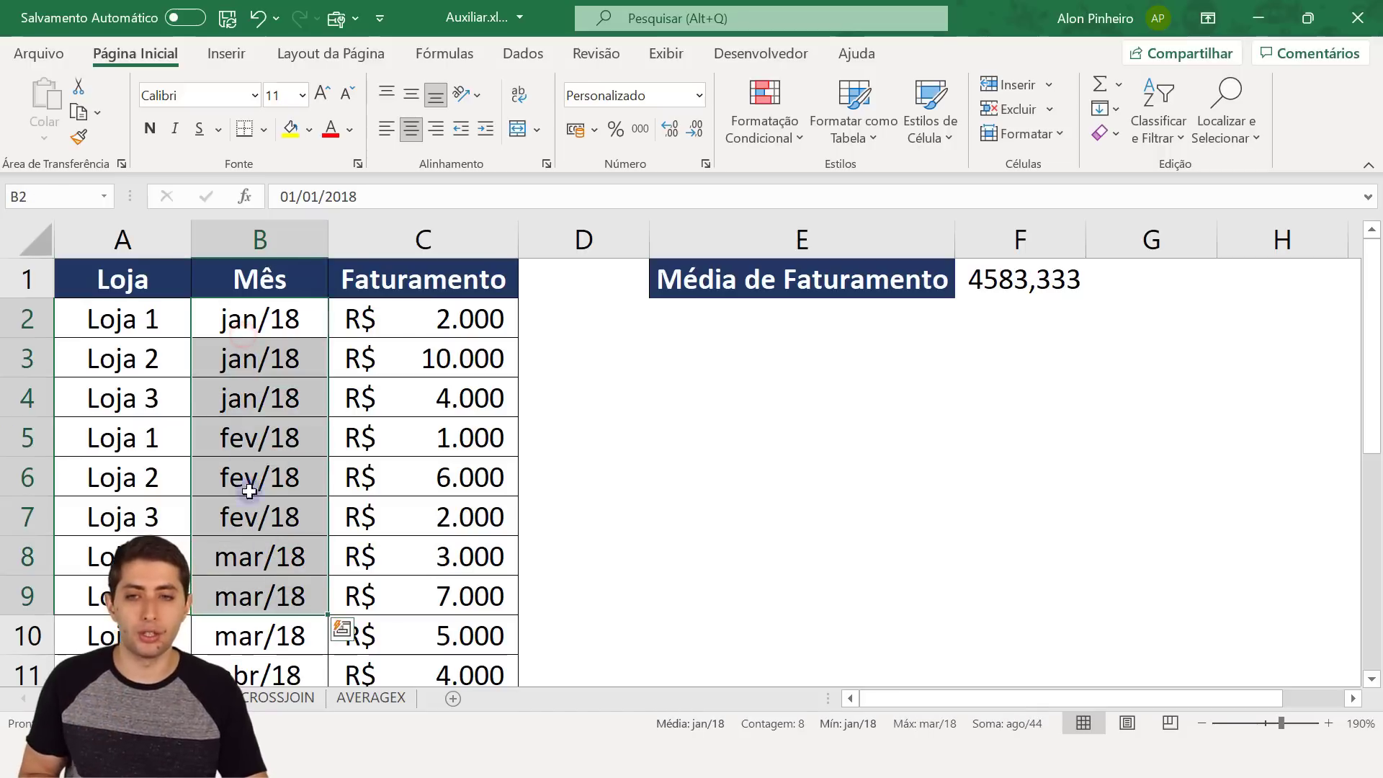
left_click(142, 333)
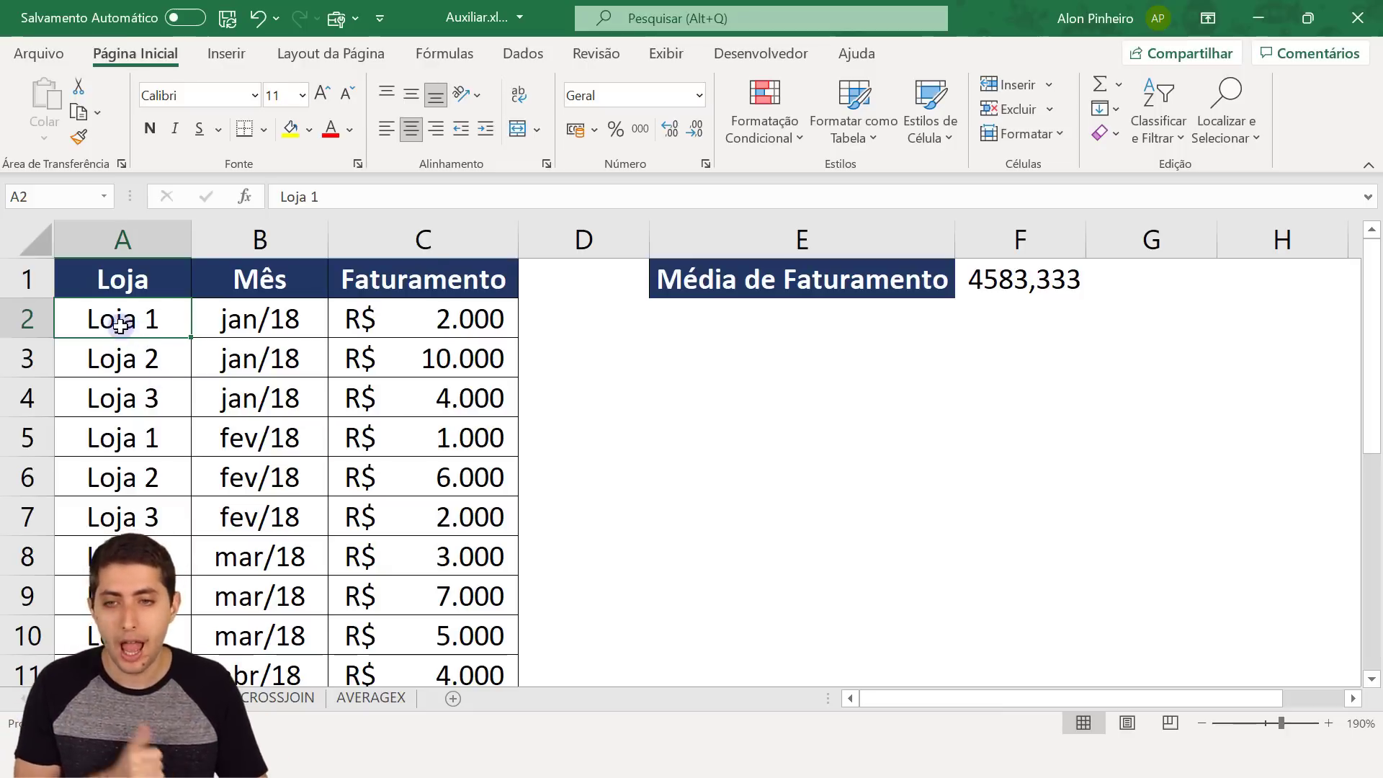
left_click_drag(204, 314, 239, 403)
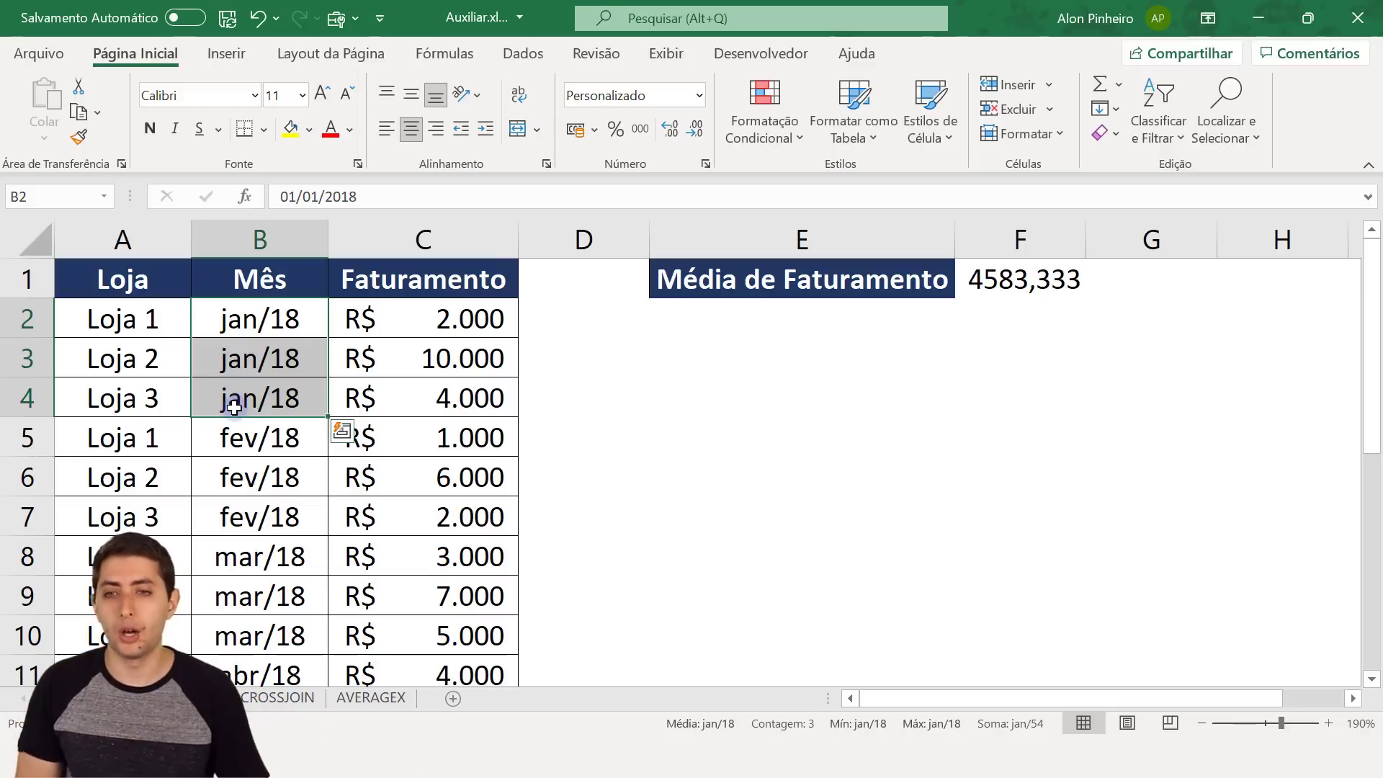
left_click(115, 325)
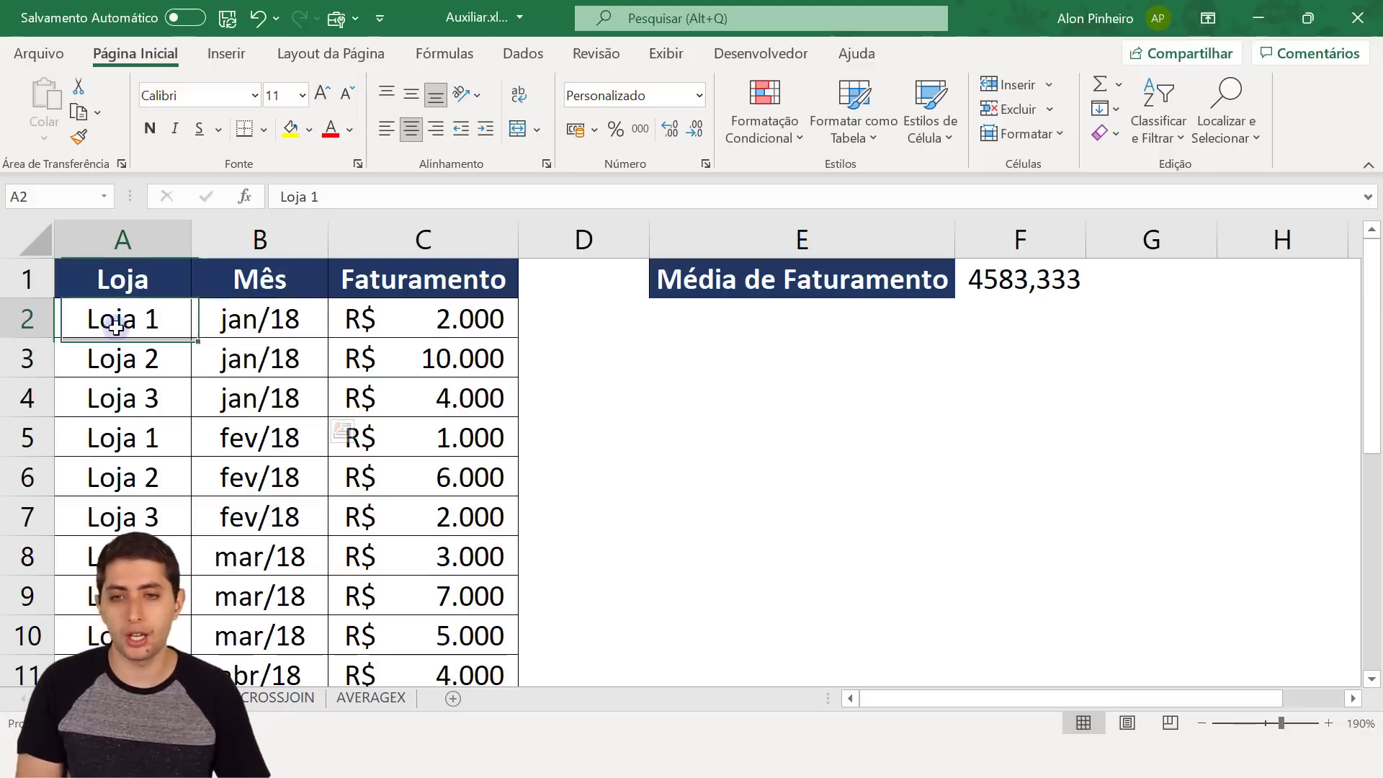
left_click(154, 358)
left_click_drag(238, 334, 240, 412)
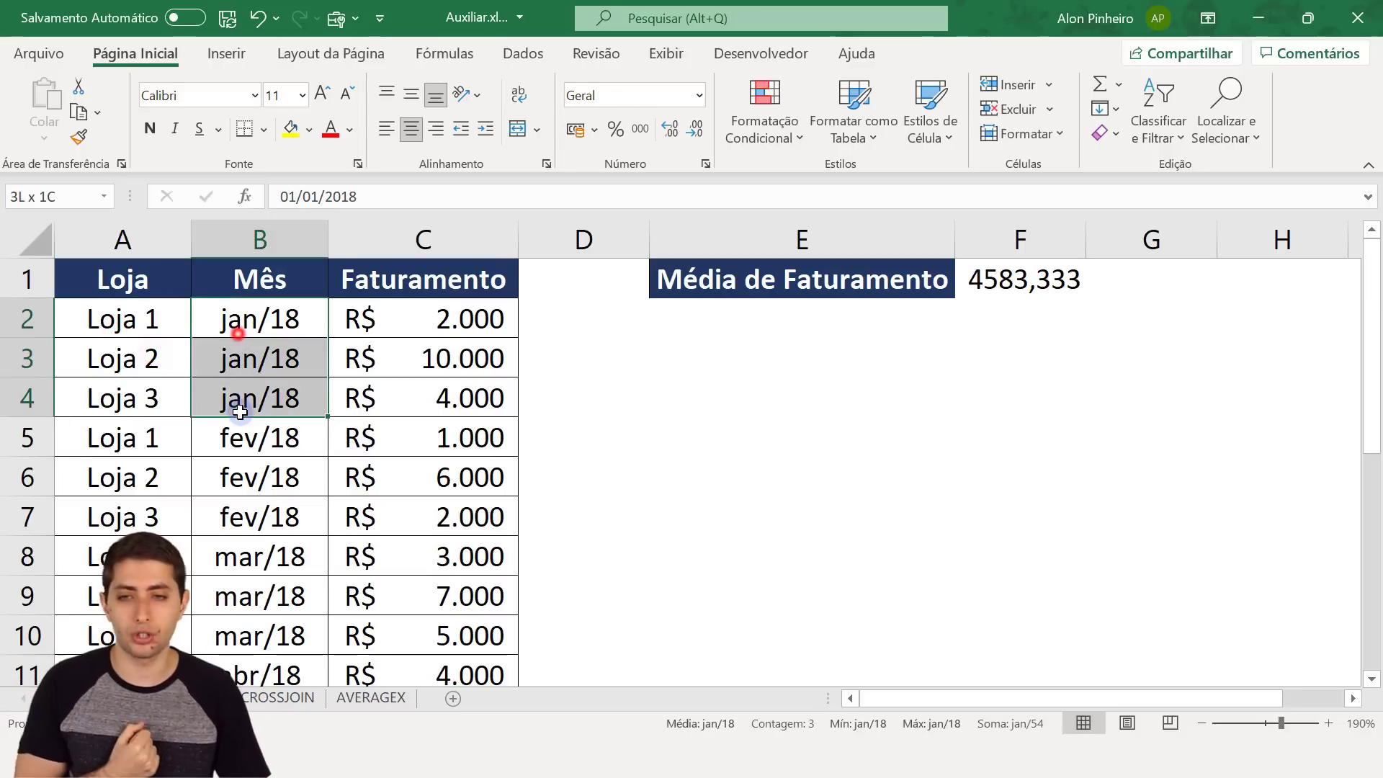
left_click(148, 397)
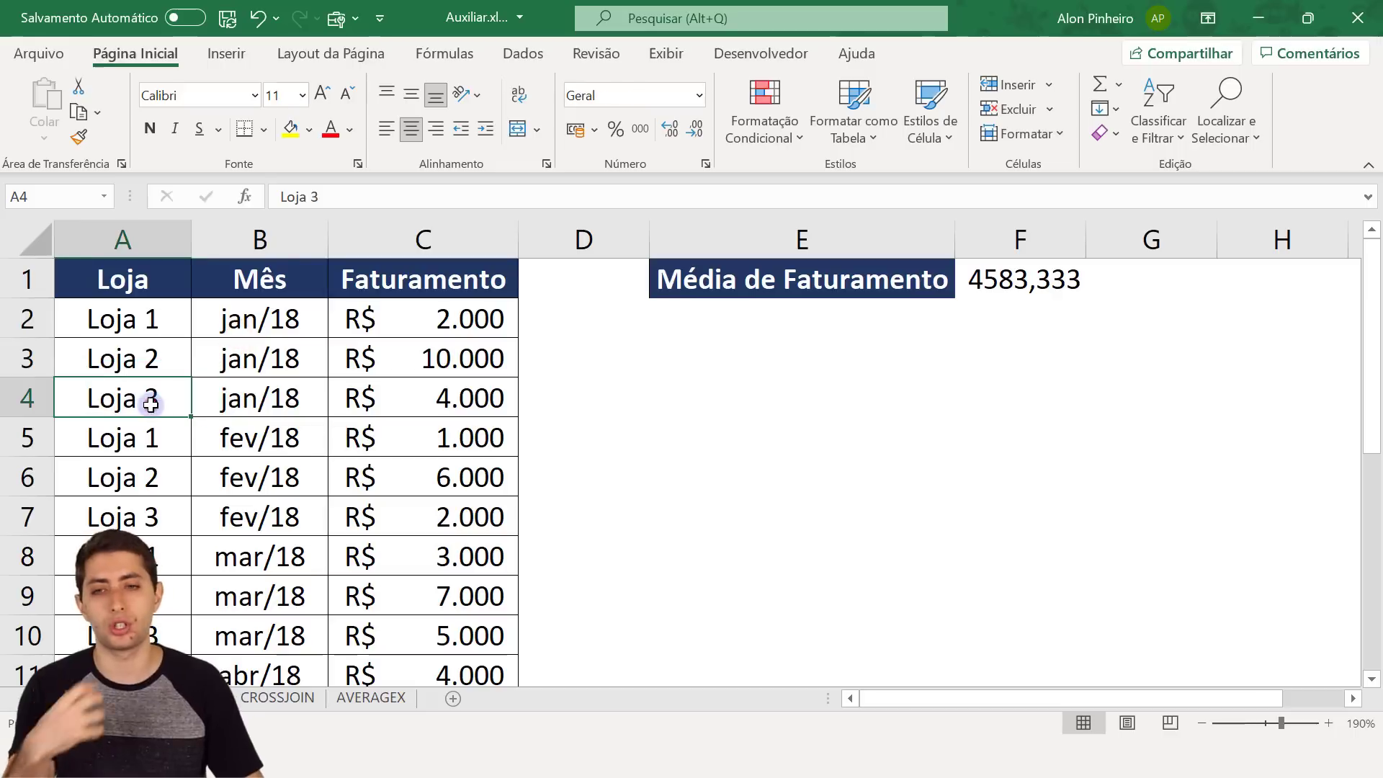
left_click(175, 435)
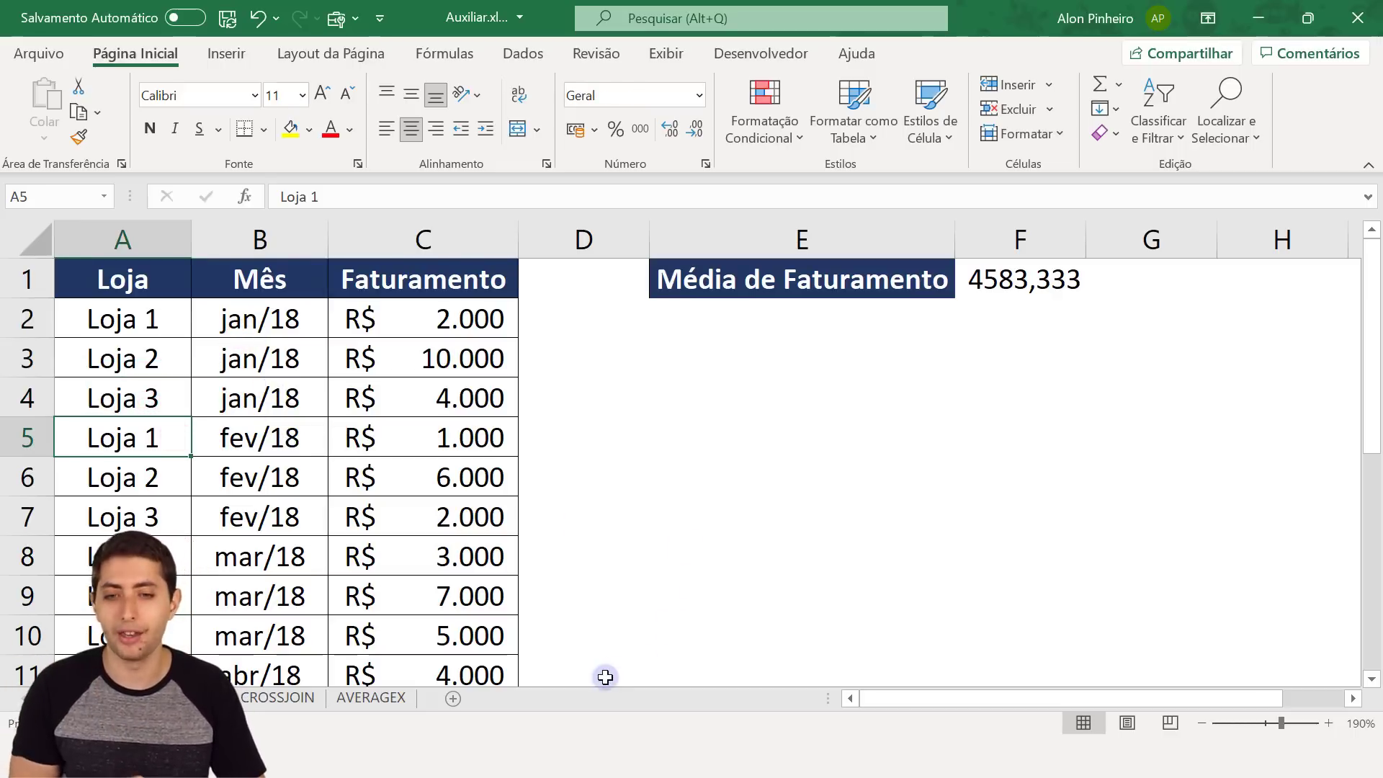
Step: Open the VALUES example sheet and examine each entry of its Vendedor column and the Vendas amounts
left_click(561, 776)
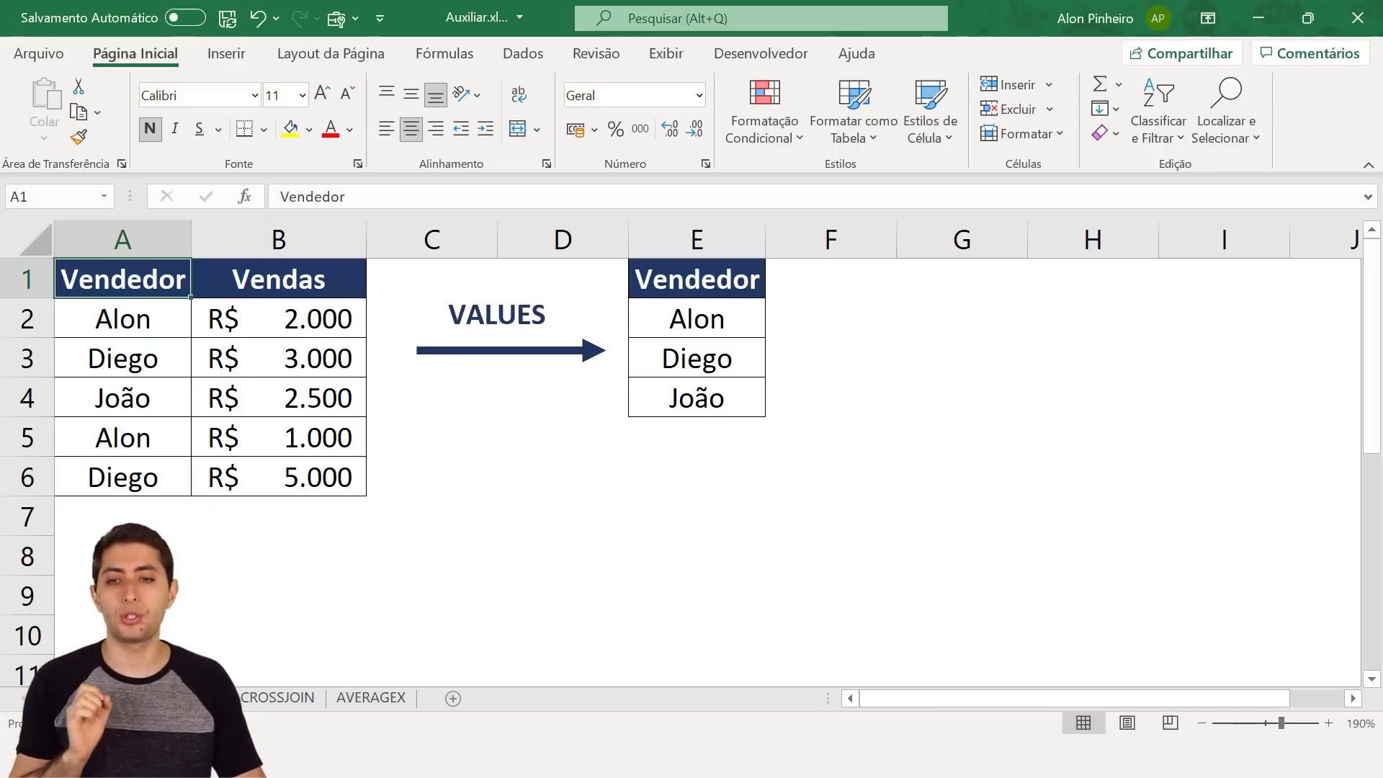
left_click_drag(152, 288, 133, 463)
left_click_drag(123, 314, 131, 478)
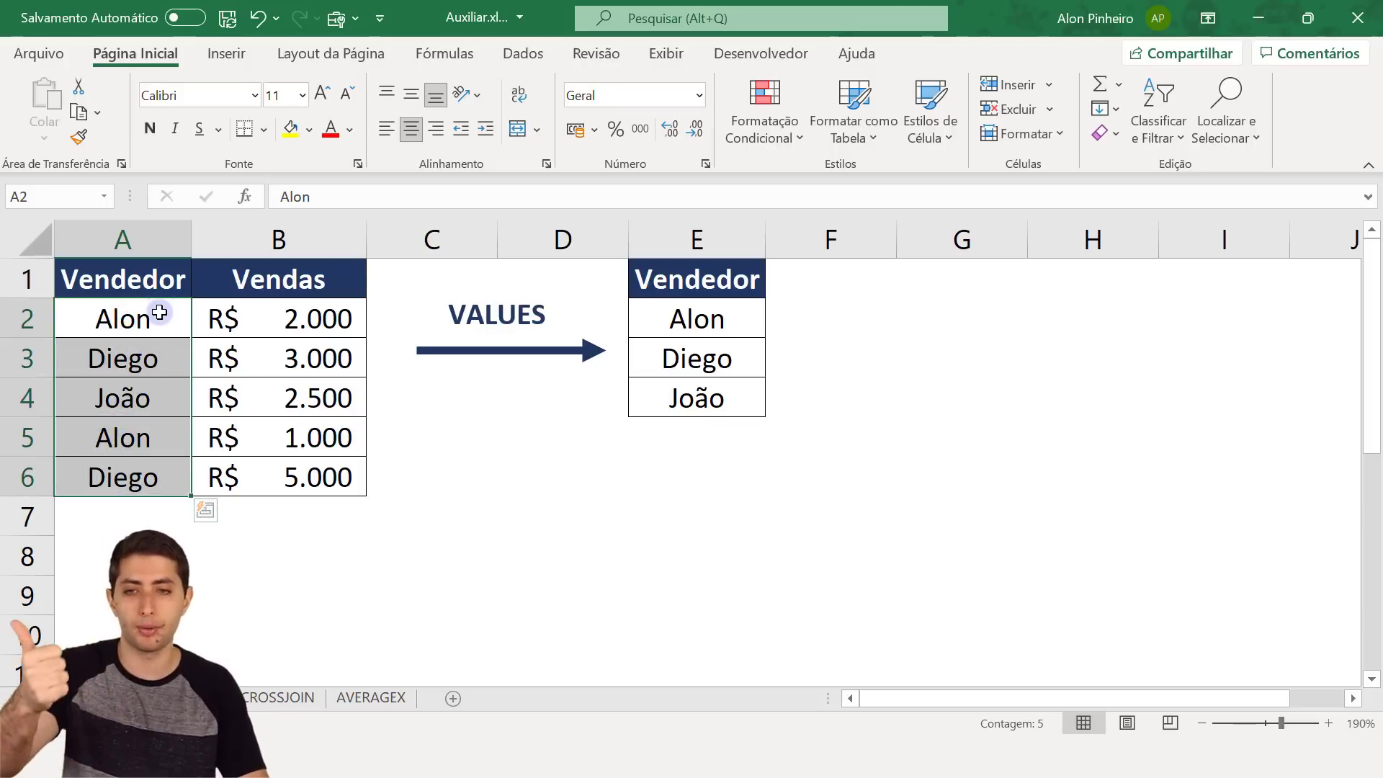
left_click(160, 312)
left_click(145, 362)
left_click(142, 402)
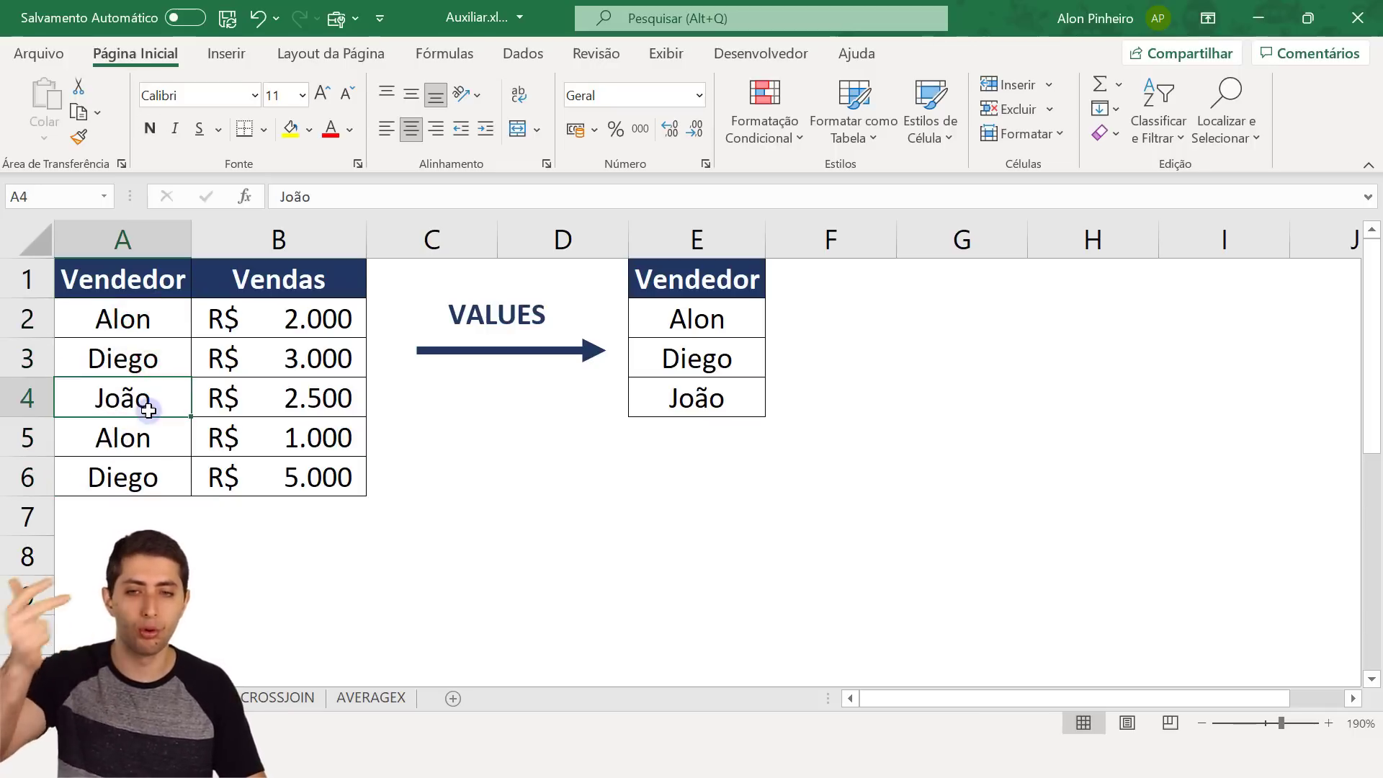
left_click(155, 432)
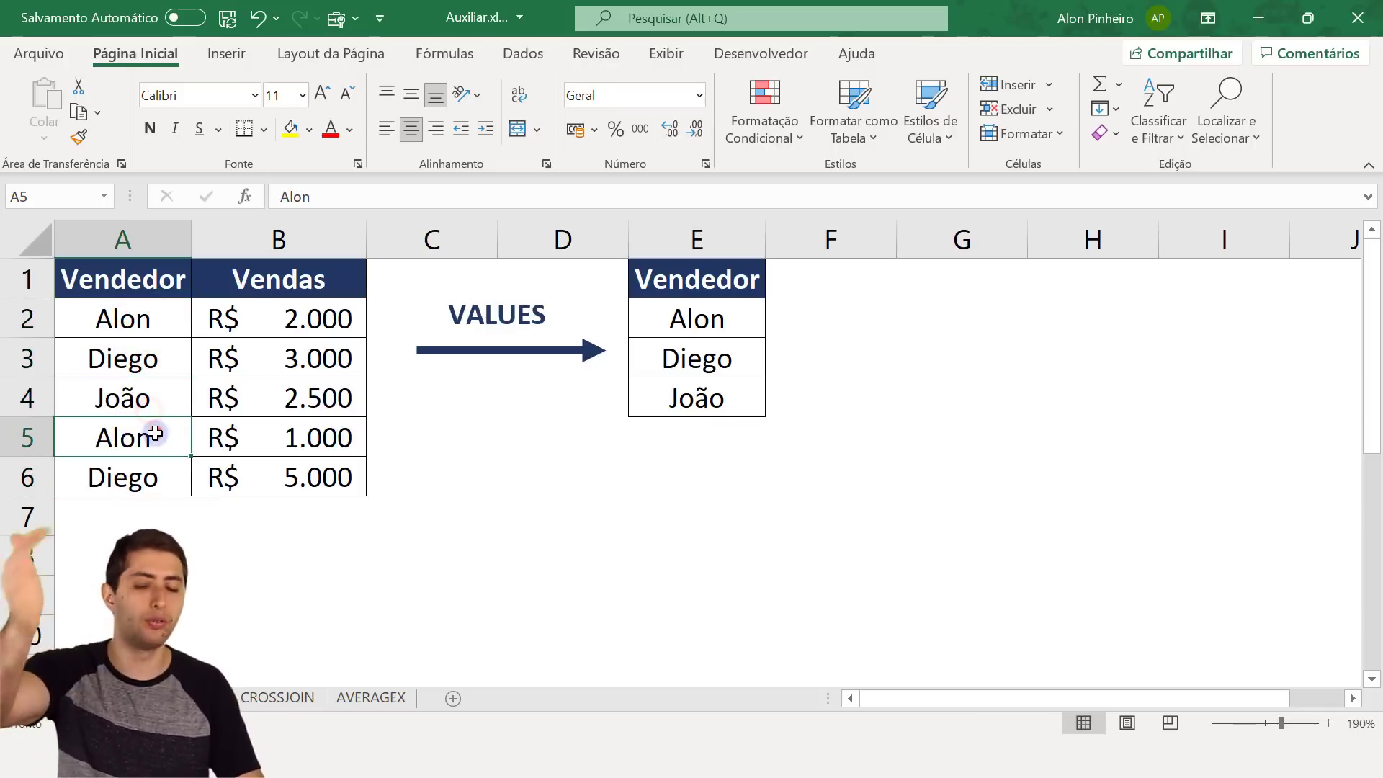
left_click(173, 475)
left_click_drag(293, 309, 269, 475)
left_click(276, 384)
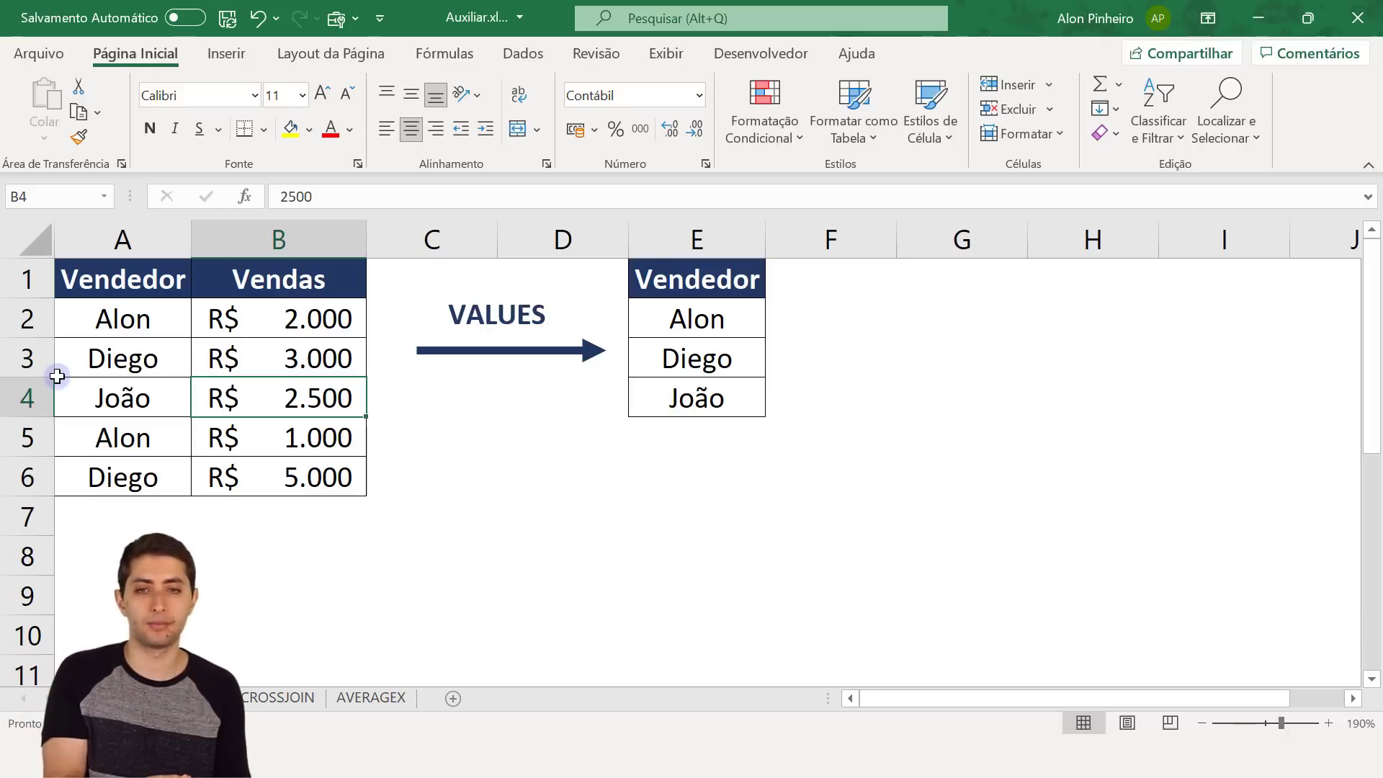
Step: Compare the Vendedor list in E2:E4 with the repeated salesperson entries in the source Vendedor column
left_click(686, 328)
left_click(697, 358)
left_click(693, 395)
left_click_drag(696, 324, 700, 387)
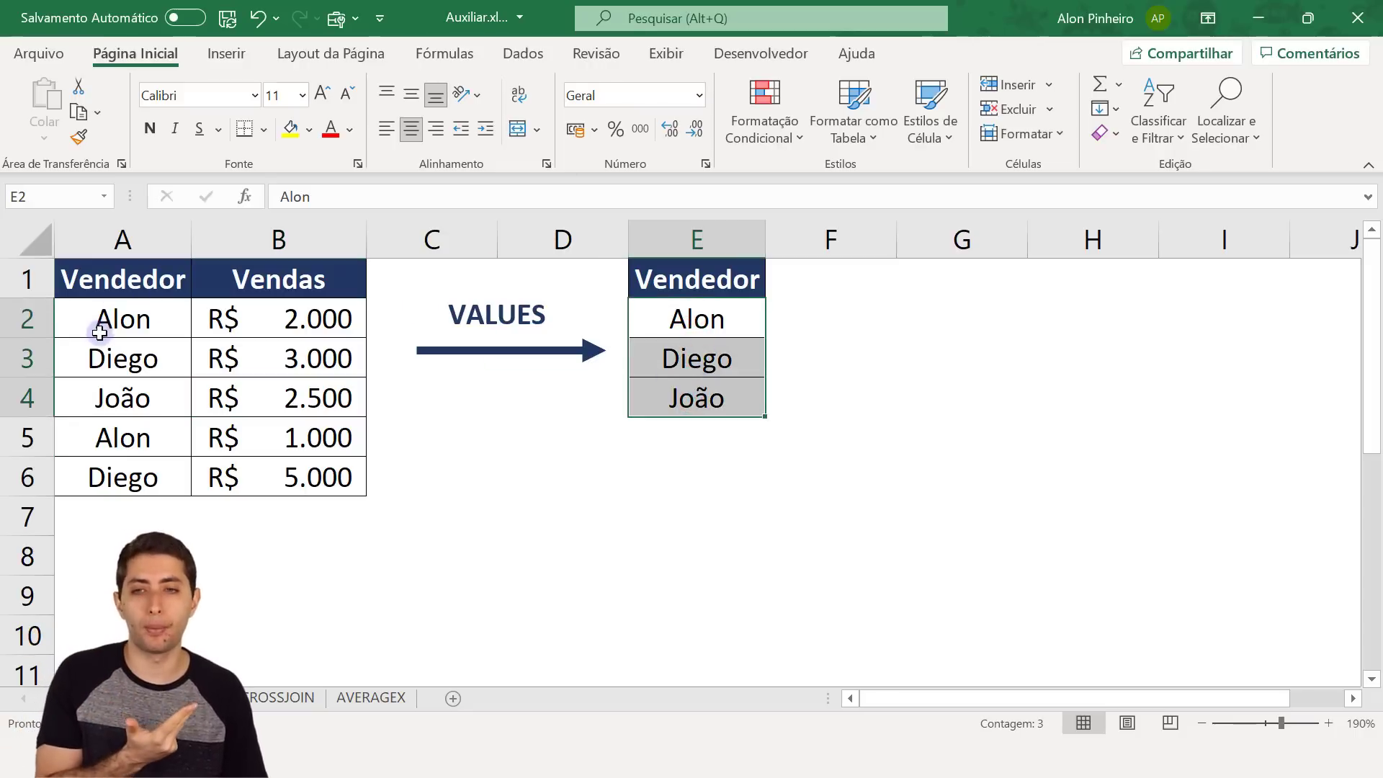
left_click_drag(111, 322, 155, 328)
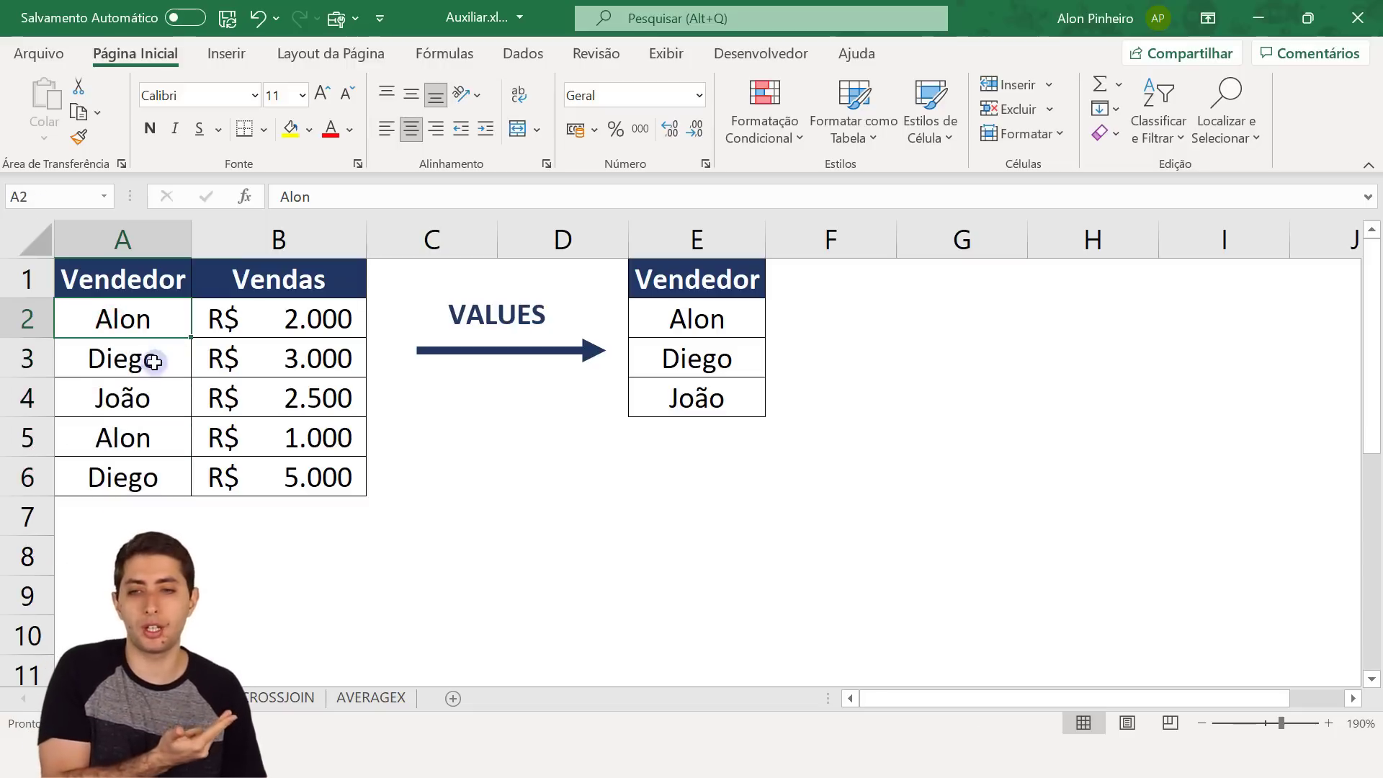
left_click(134, 443)
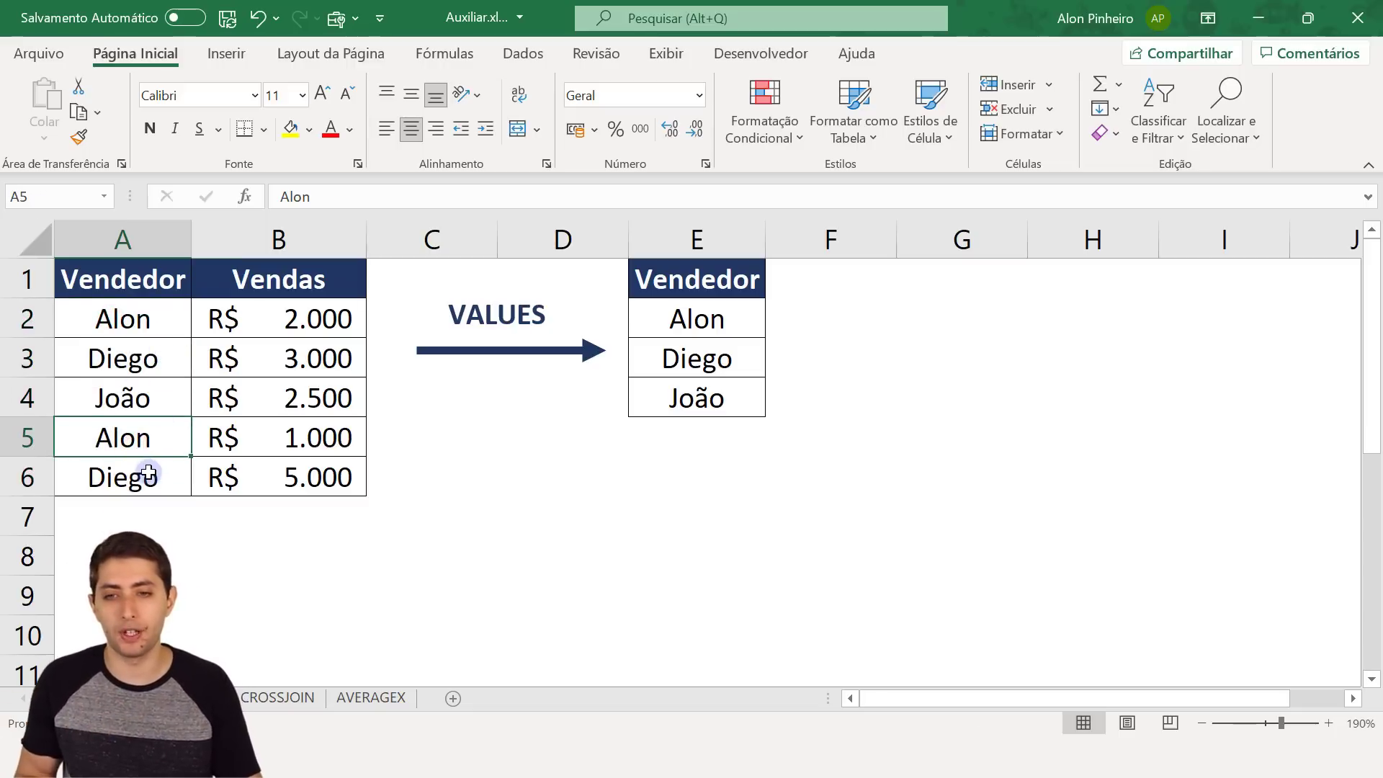
left_click(147, 472)
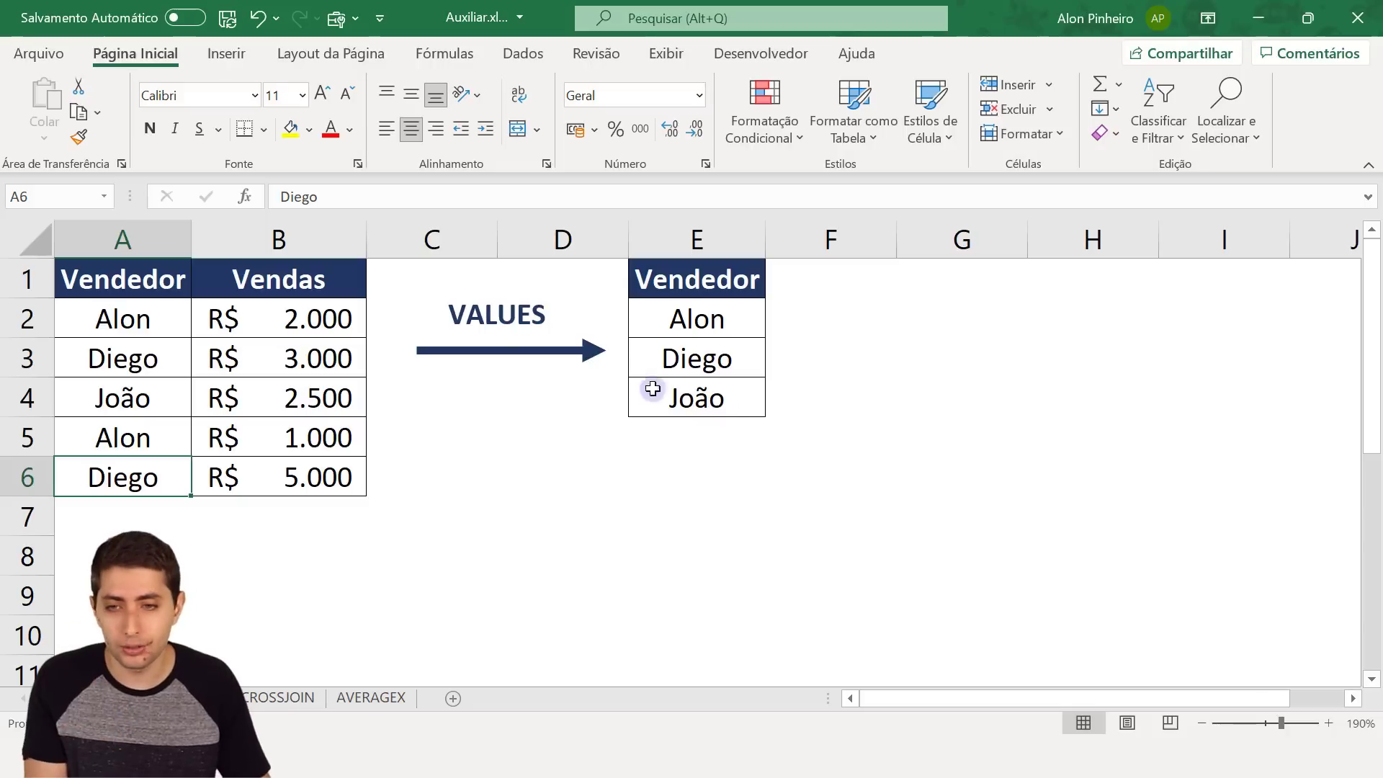
Step: Examine how VALUES turns the whole Vendedor column A1:A6 into the list of distinct entries in column E
left_click(144, 293)
left_click_drag(161, 397, 169, 525)
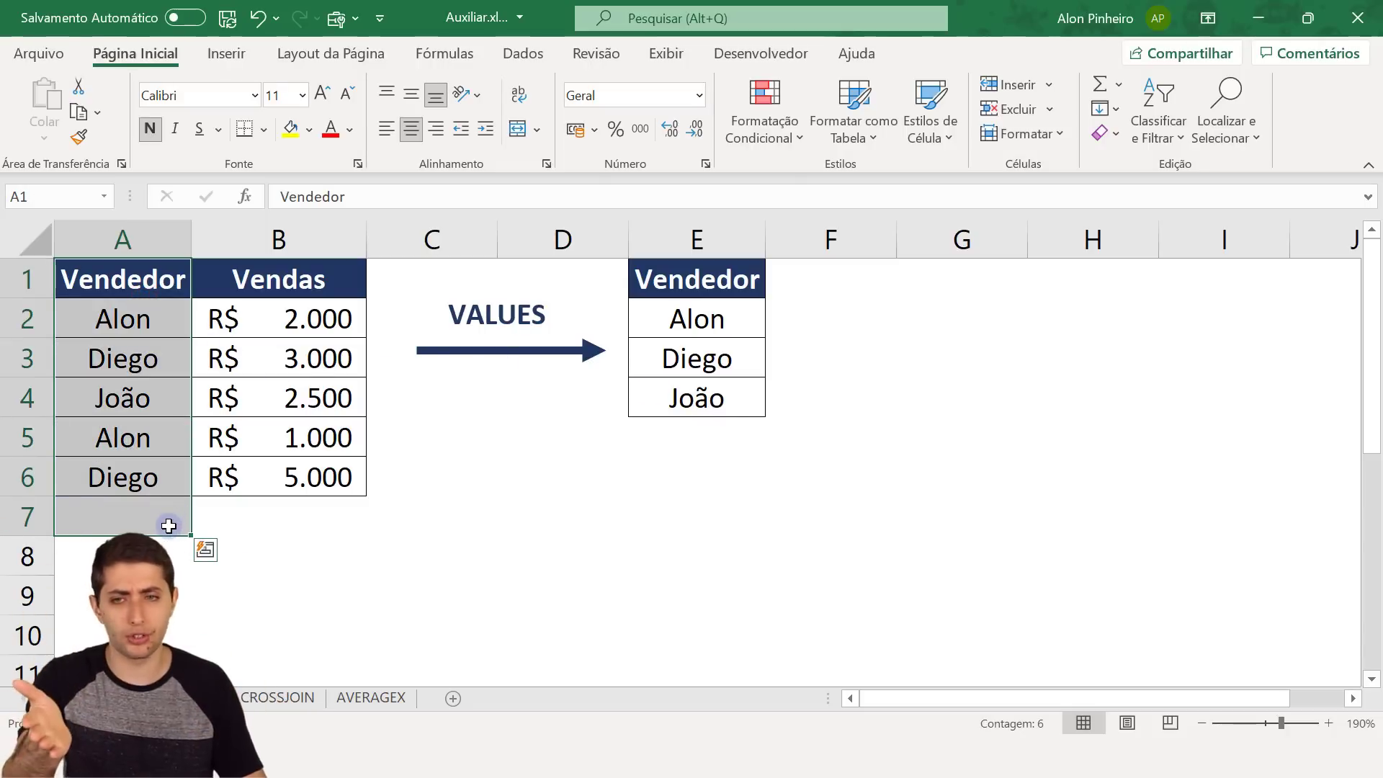
left_click_drag(126, 286, 111, 479)
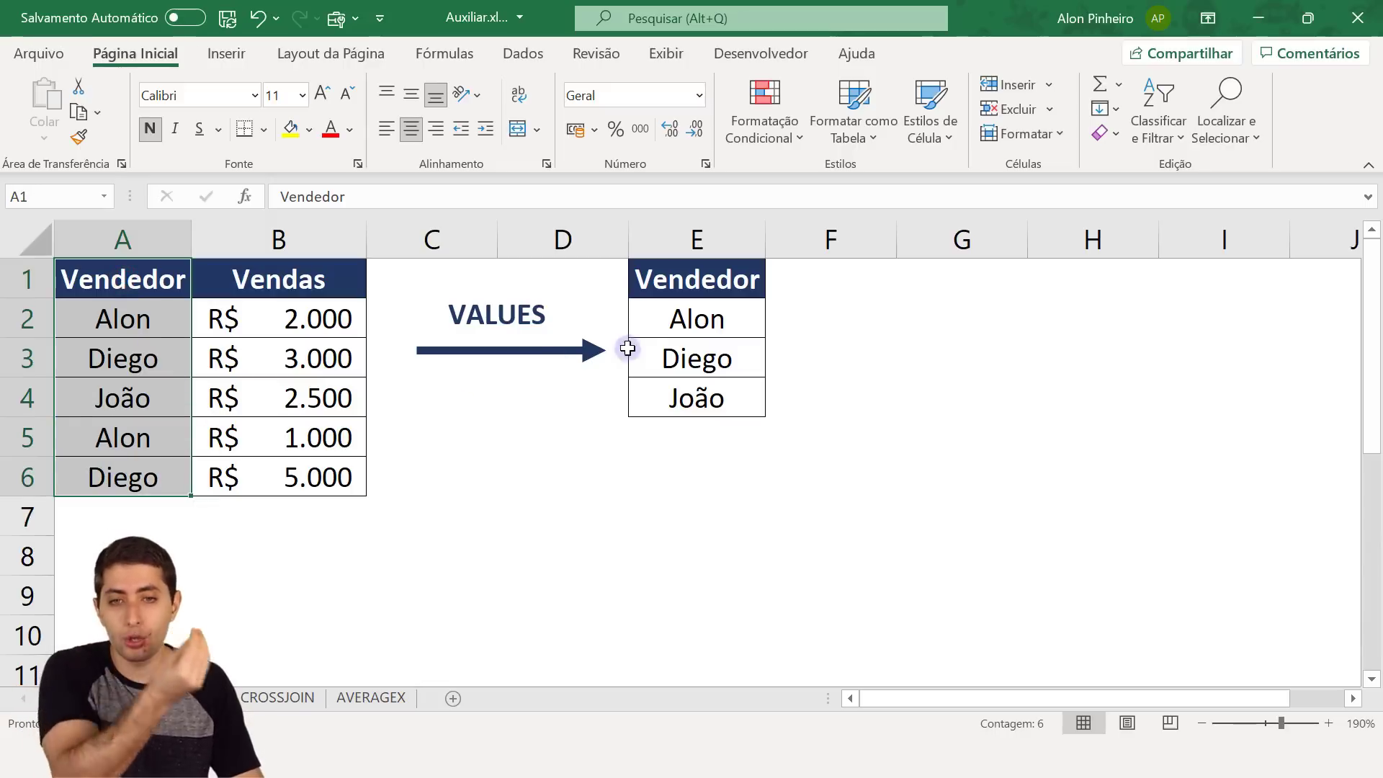
left_click_drag(694, 318, 700, 403)
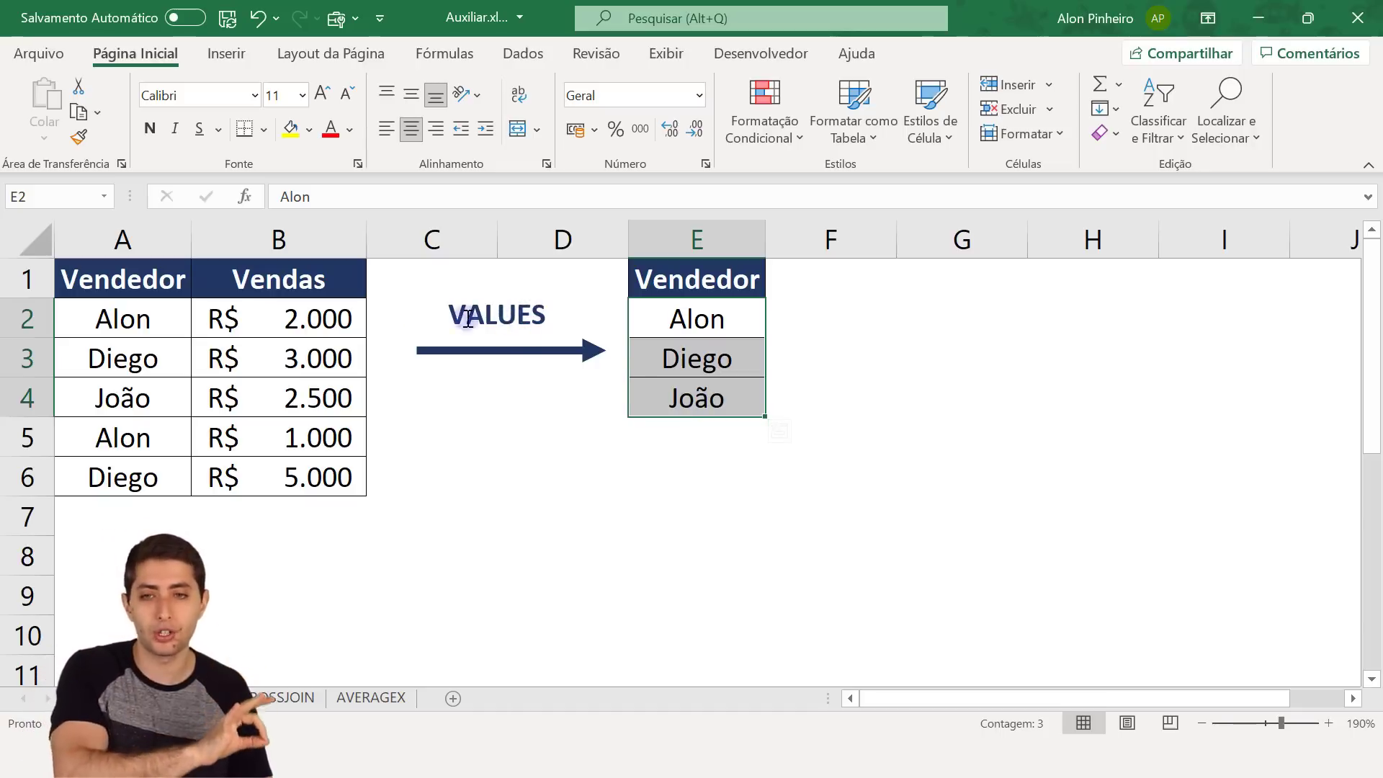
left_click_drag(136, 305, 138, 467)
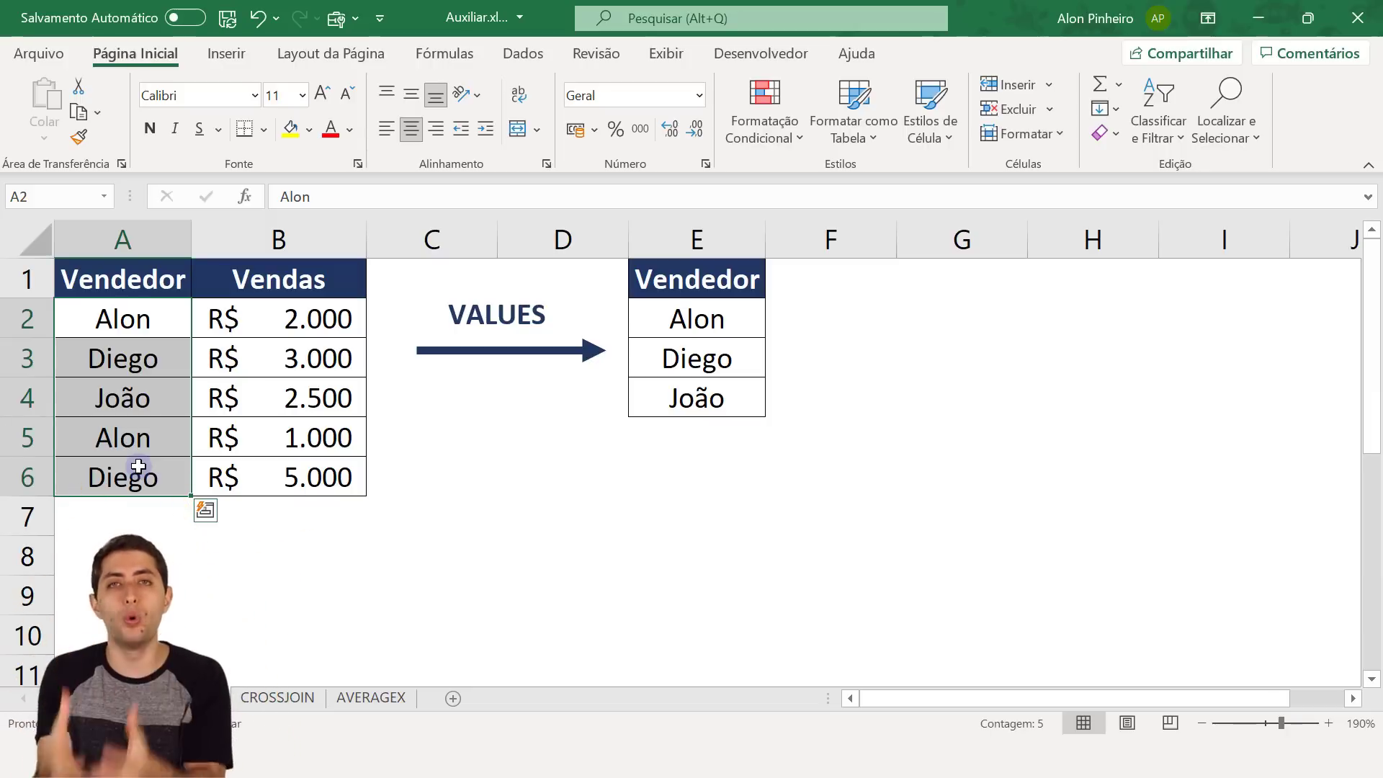
left_click_drag(729, 309, 727, 396)
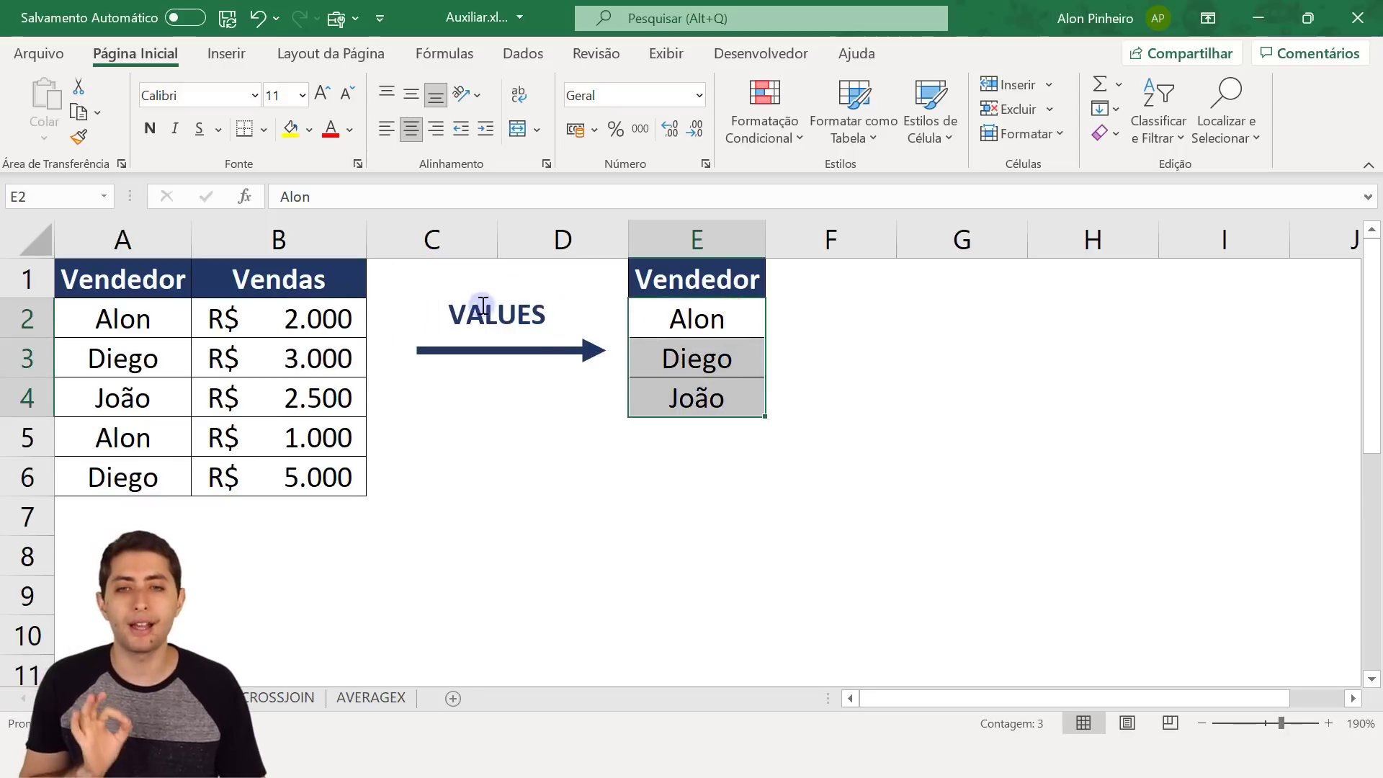
left_click_drag(716, 317, 710, 392)
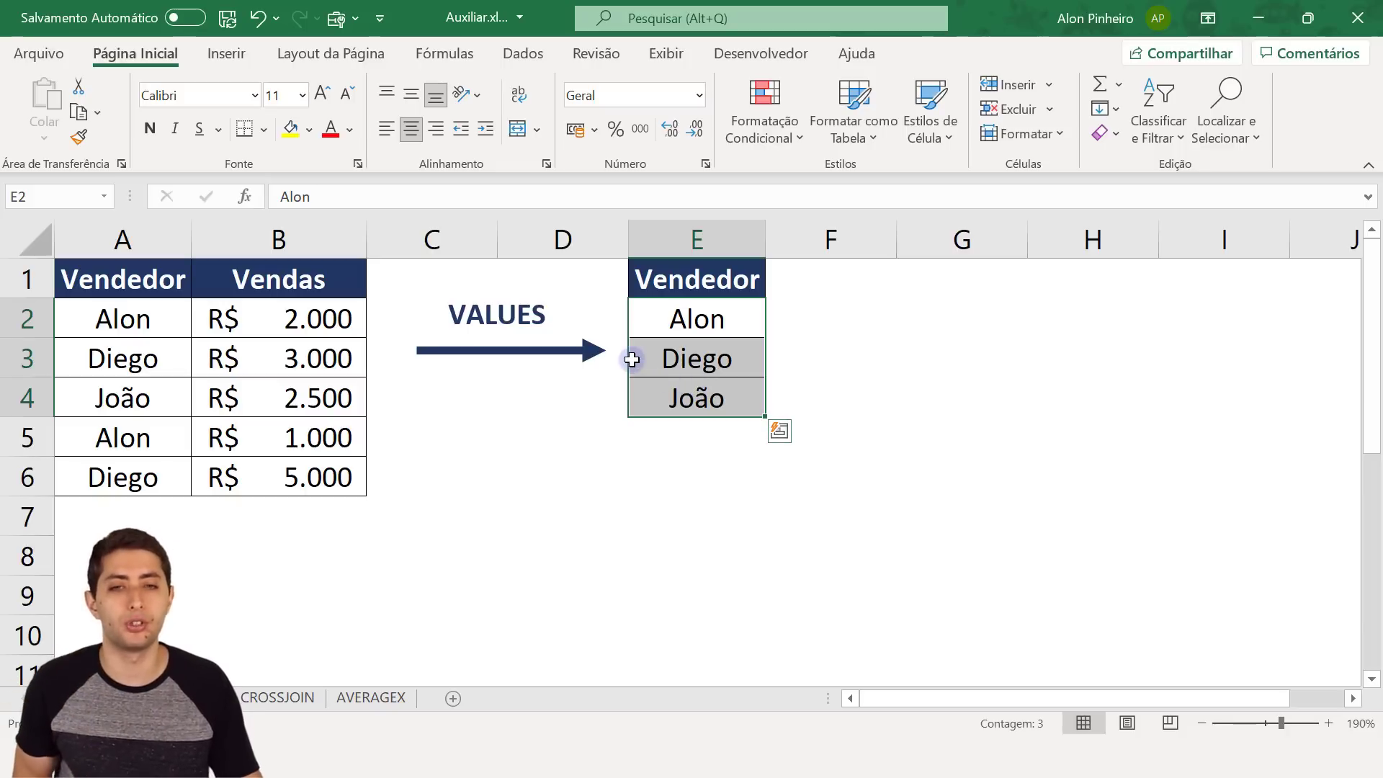
left_click_drag(671, 329, 678, 409)
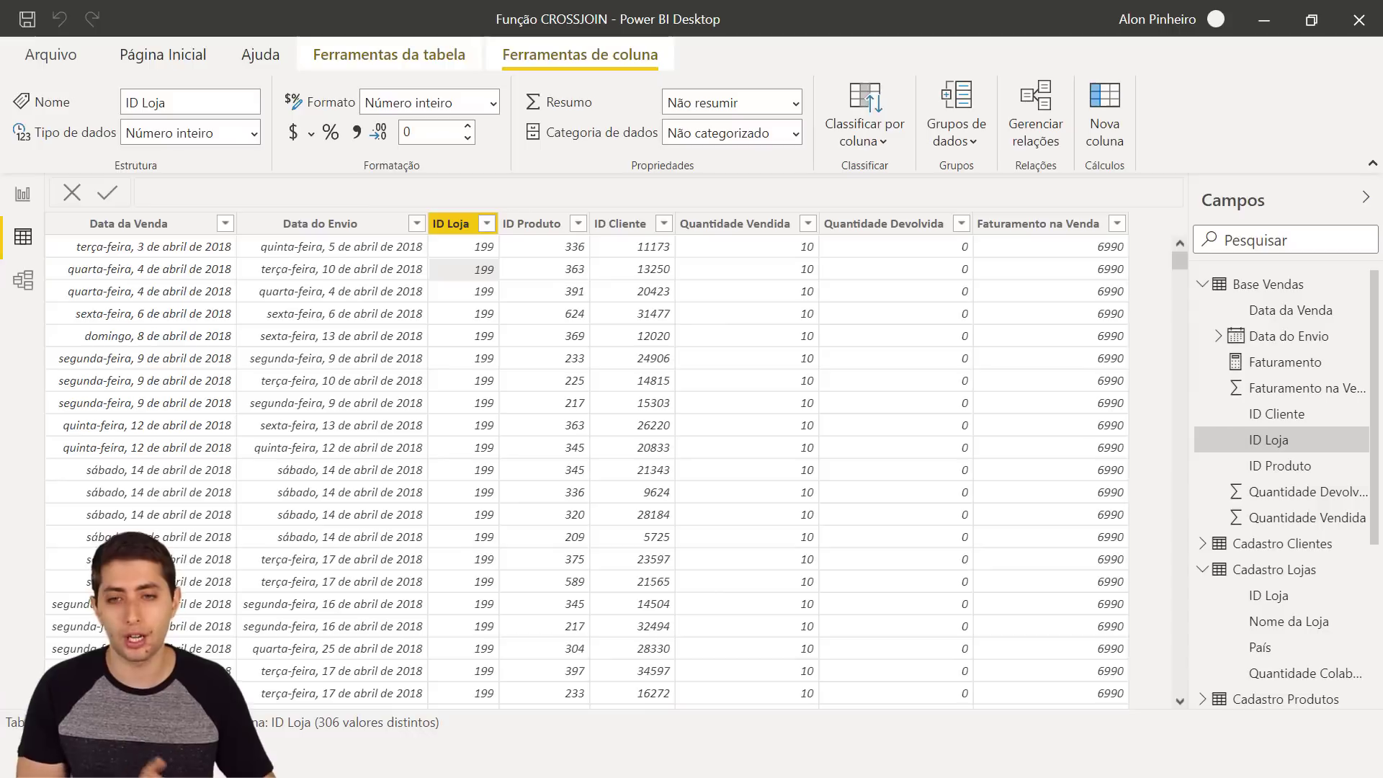
Step: Switch to Power BI and sort the Base Vendas table by Data da Venda in ascending order
left_click(1204, 286)
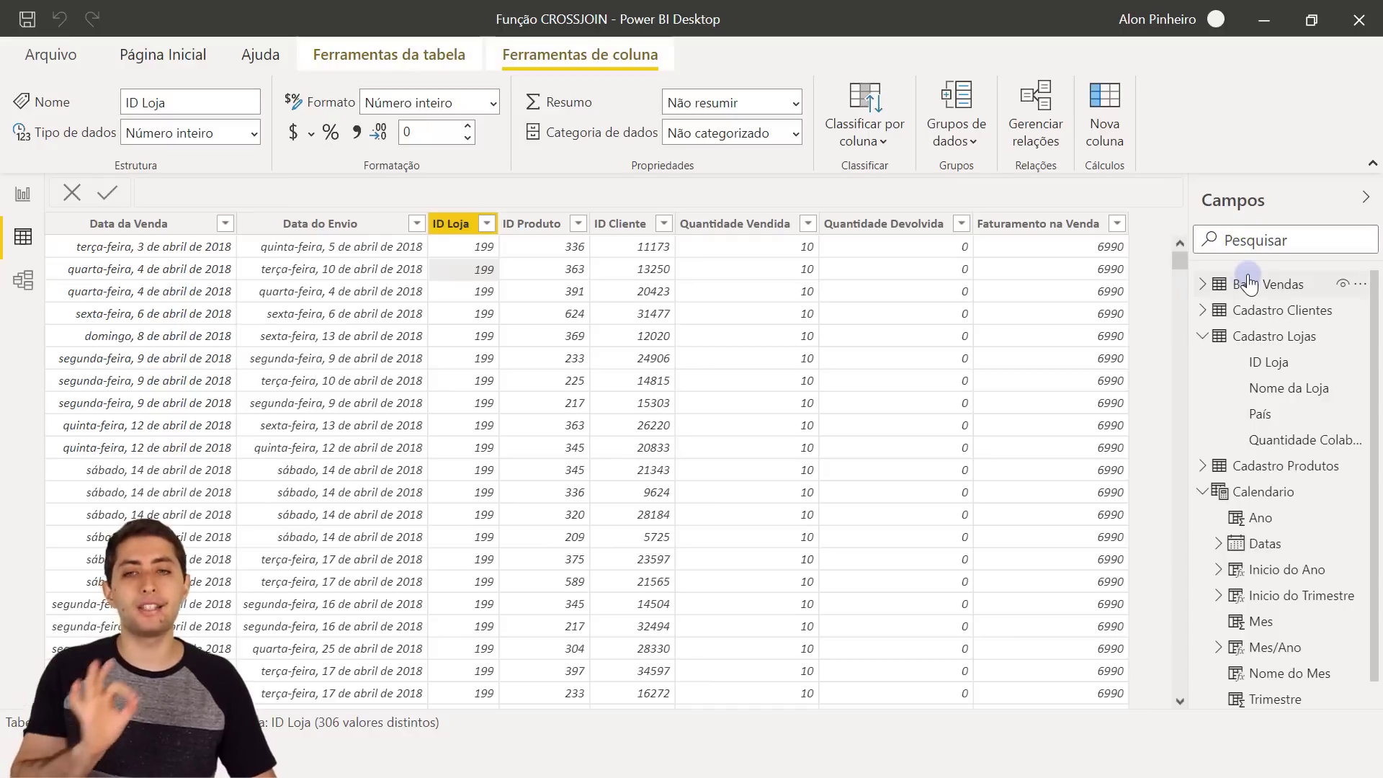
left_click(452, 225)
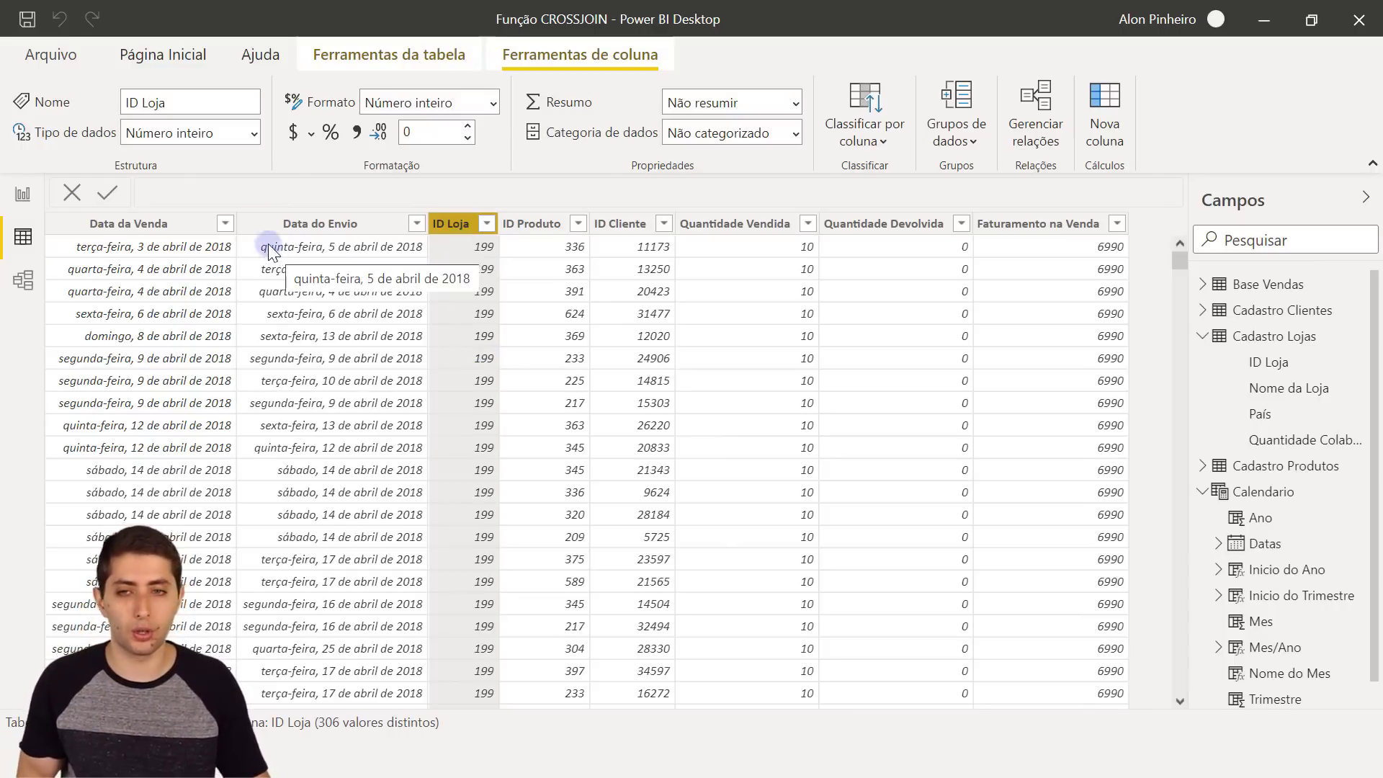
left_click(154, 223)
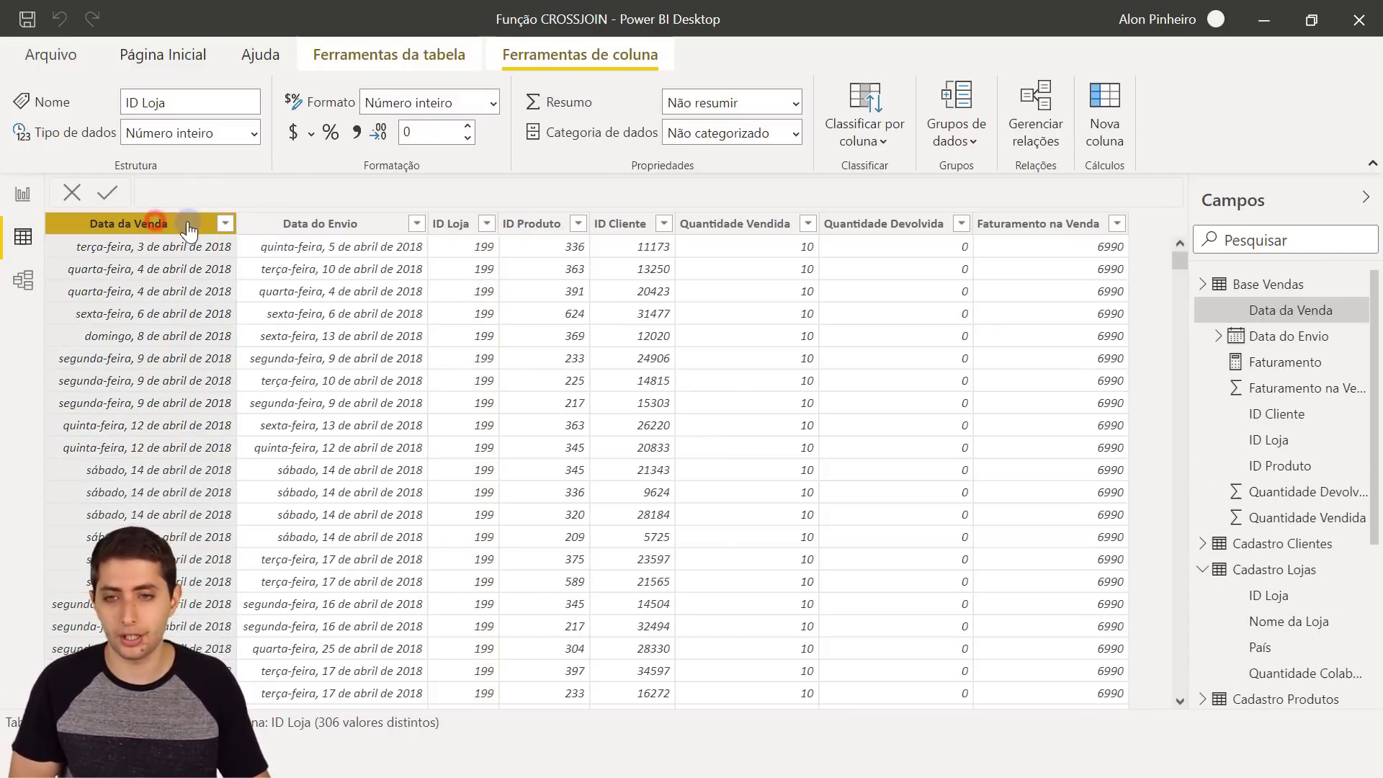
left_click(225, 224)
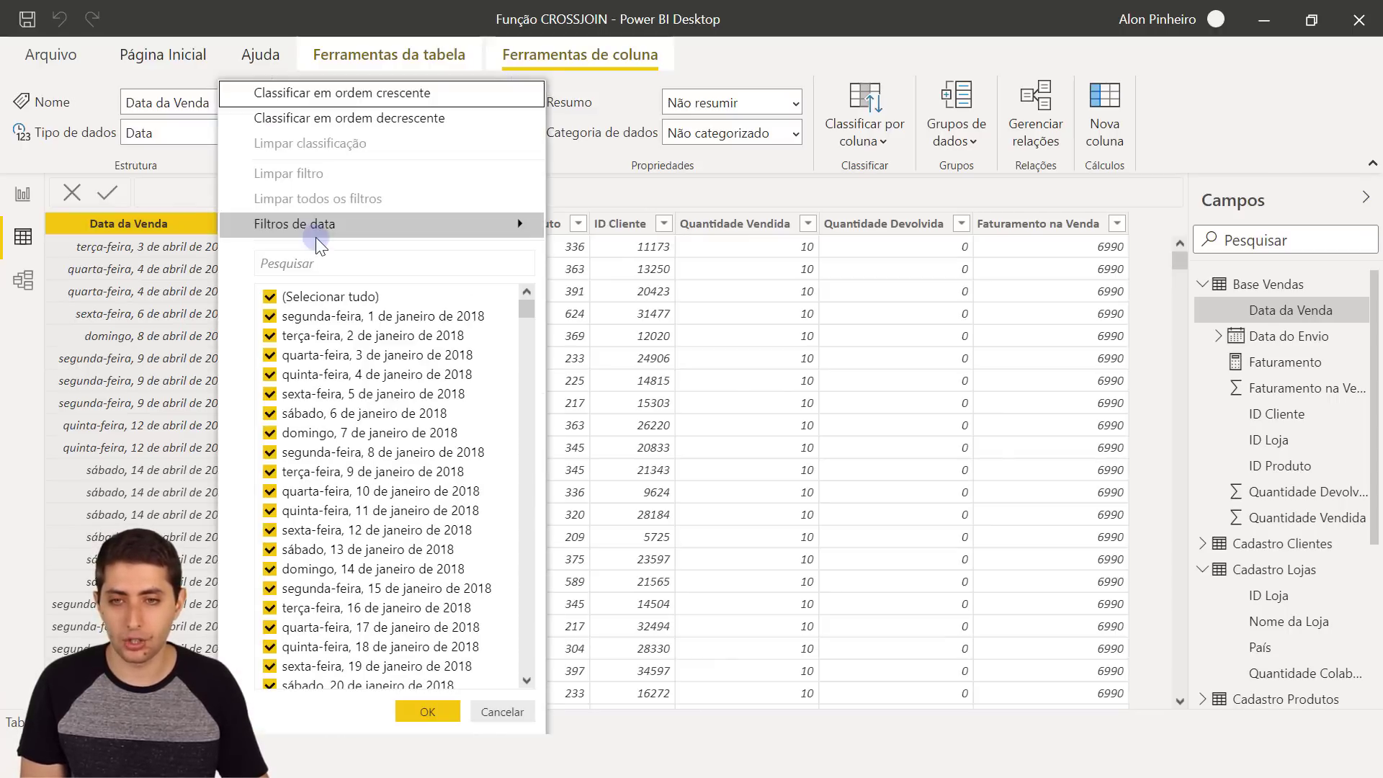
left_click(344, 93)
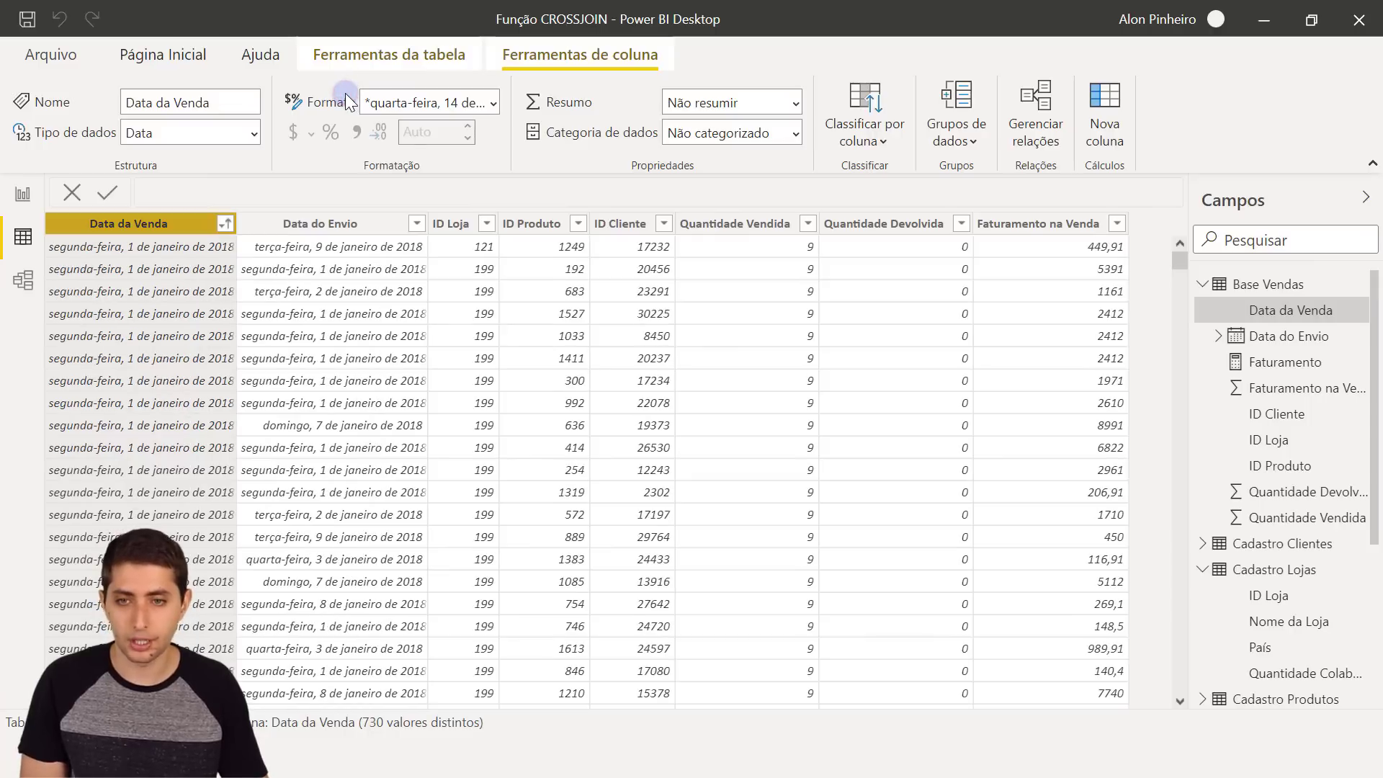
Step: Examine how store IDs repeat down the ID Loja column of Base Vendas
left_click(471, 254)
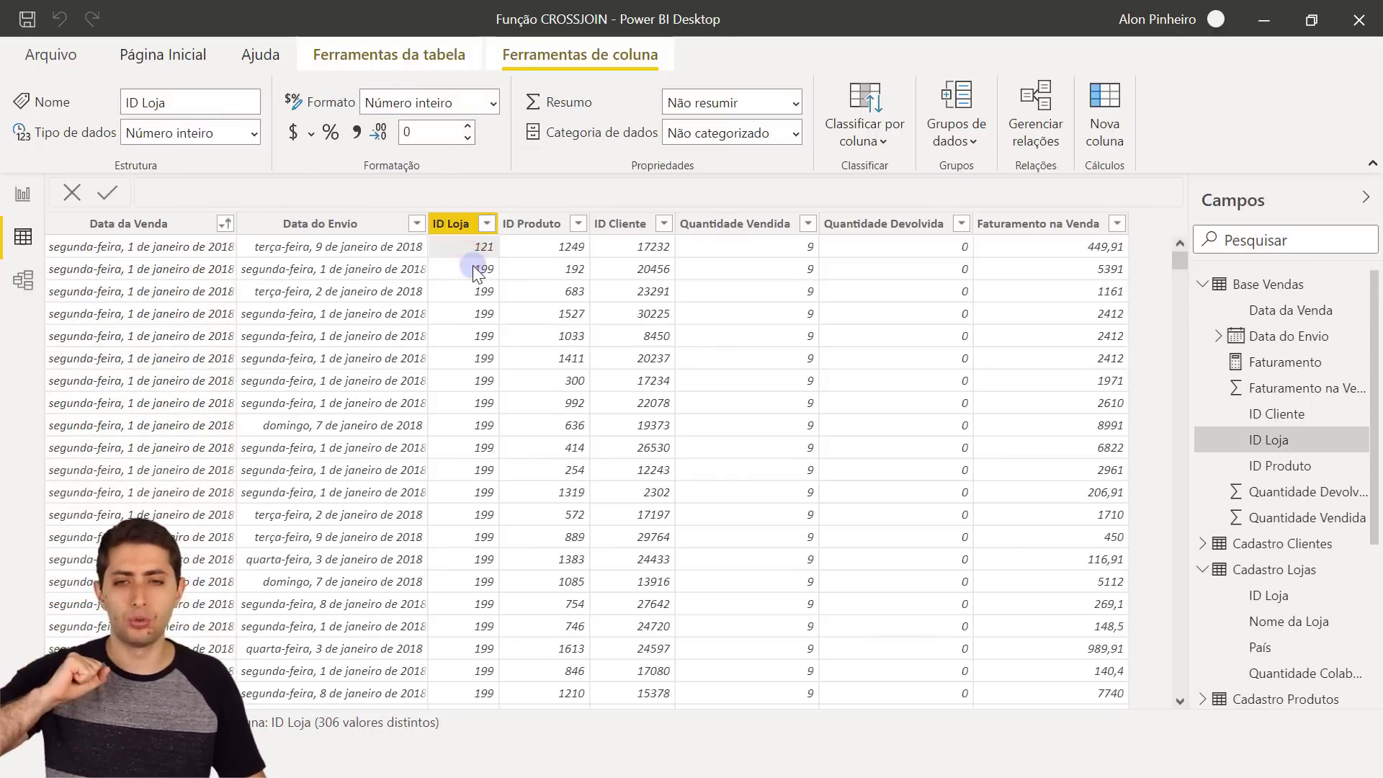
scroll(466, 306, "down", 10)
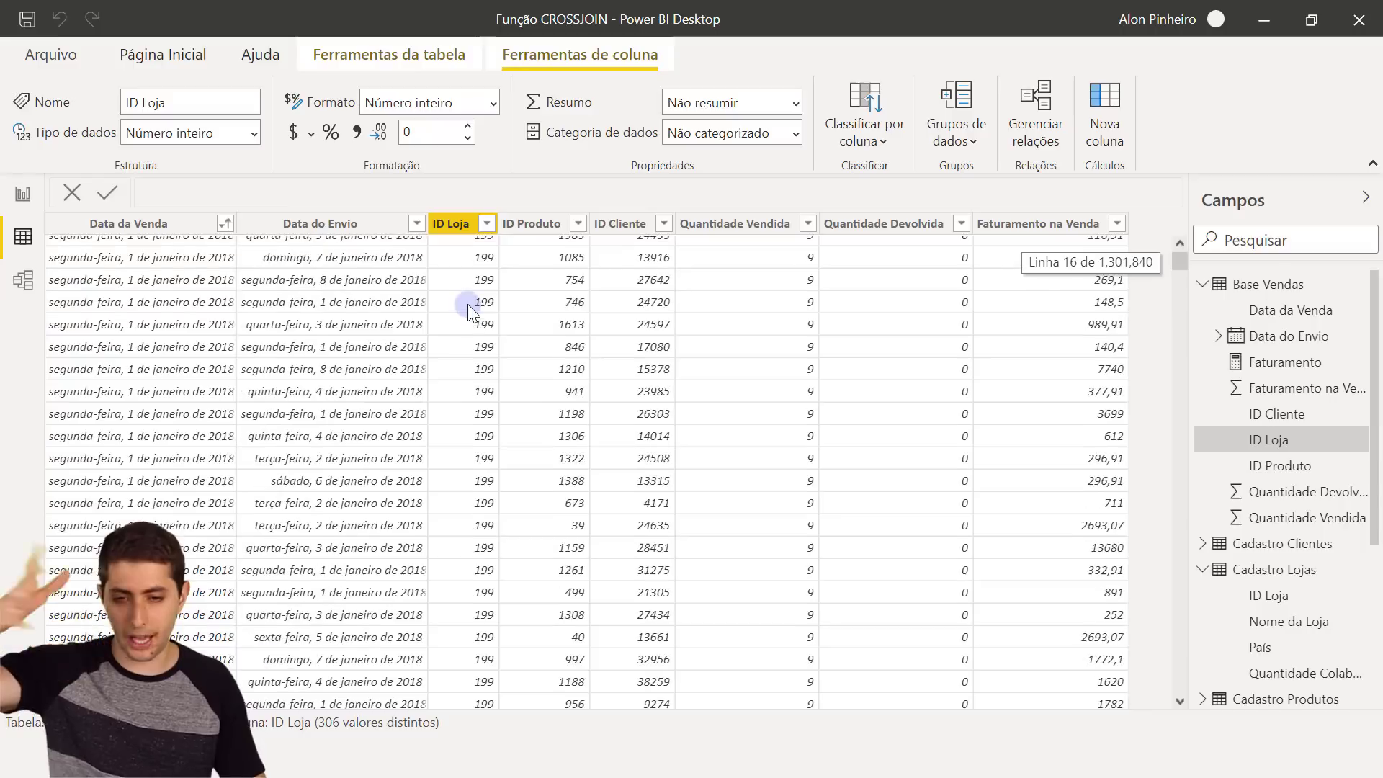
scroll(461, 316, "down", 20)
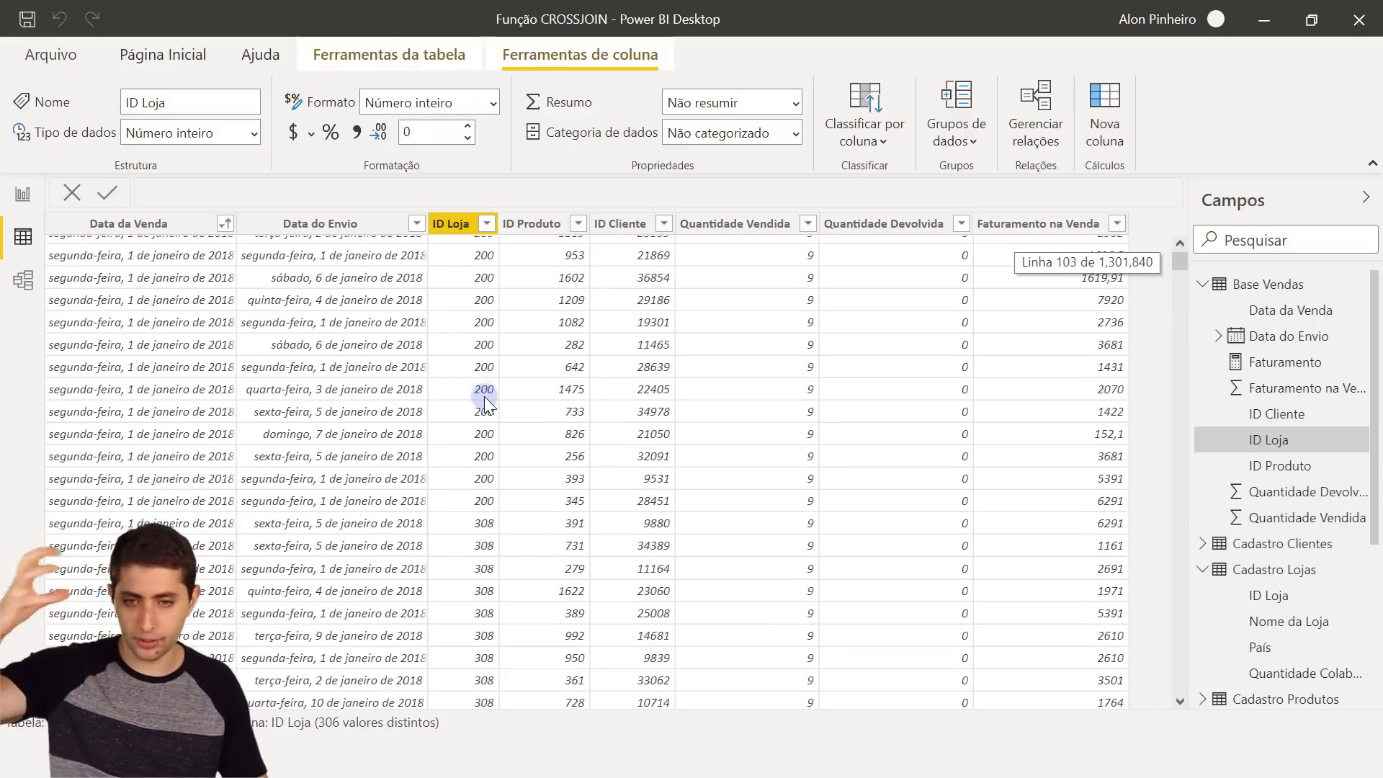
scroll(479, 511, "up", 10)
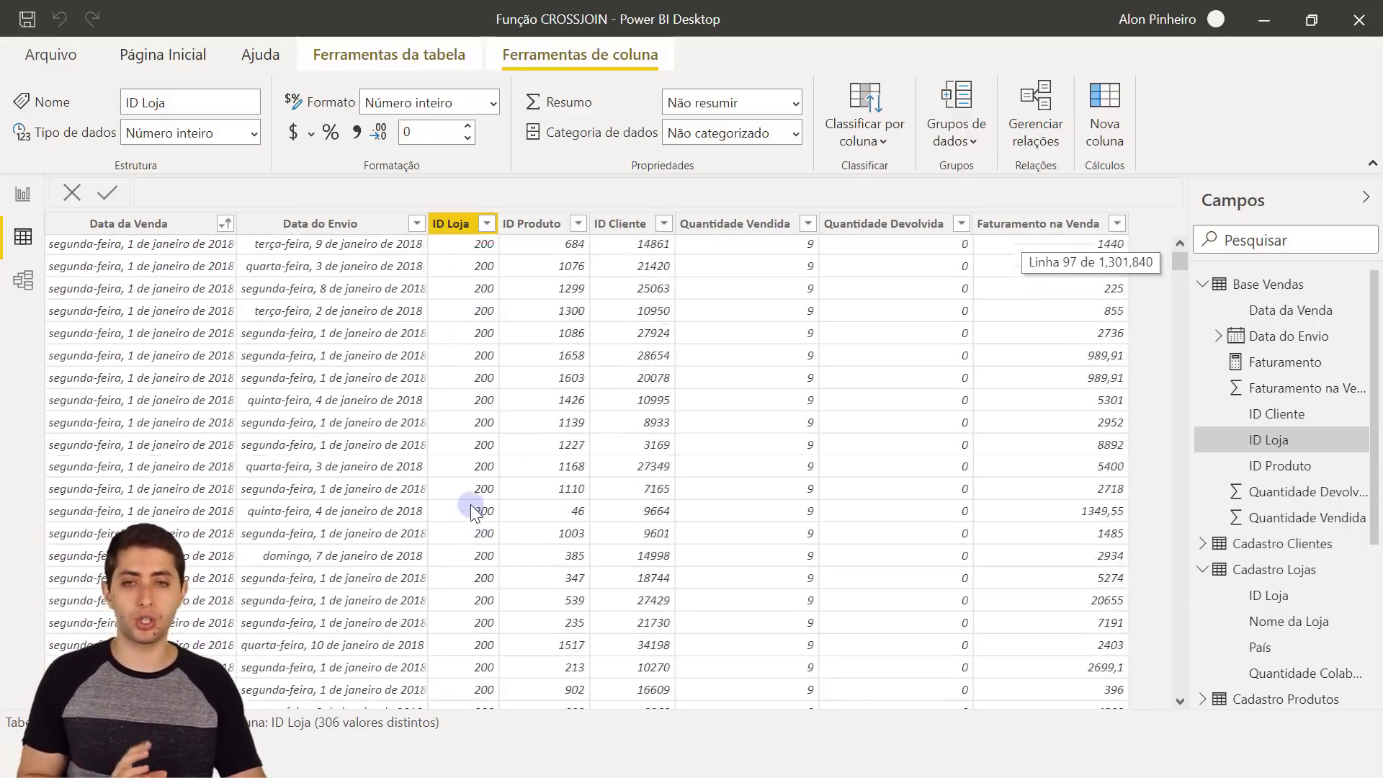
scroll(461, 303, "up", 13)
left_click(486, 245)
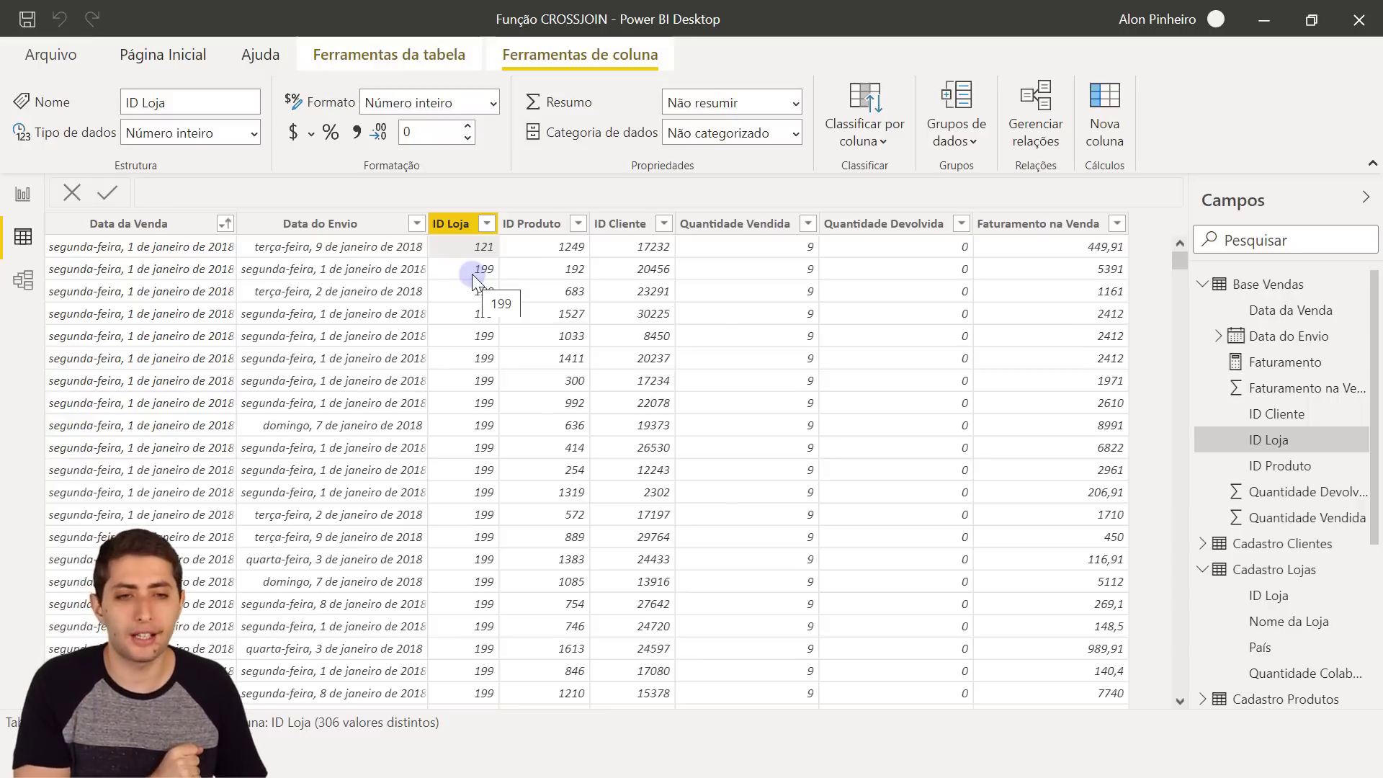
Step: Show the Cadastro Lojas table and examine the individual store IDs in its ID Loja column
left_click(1309, 579)
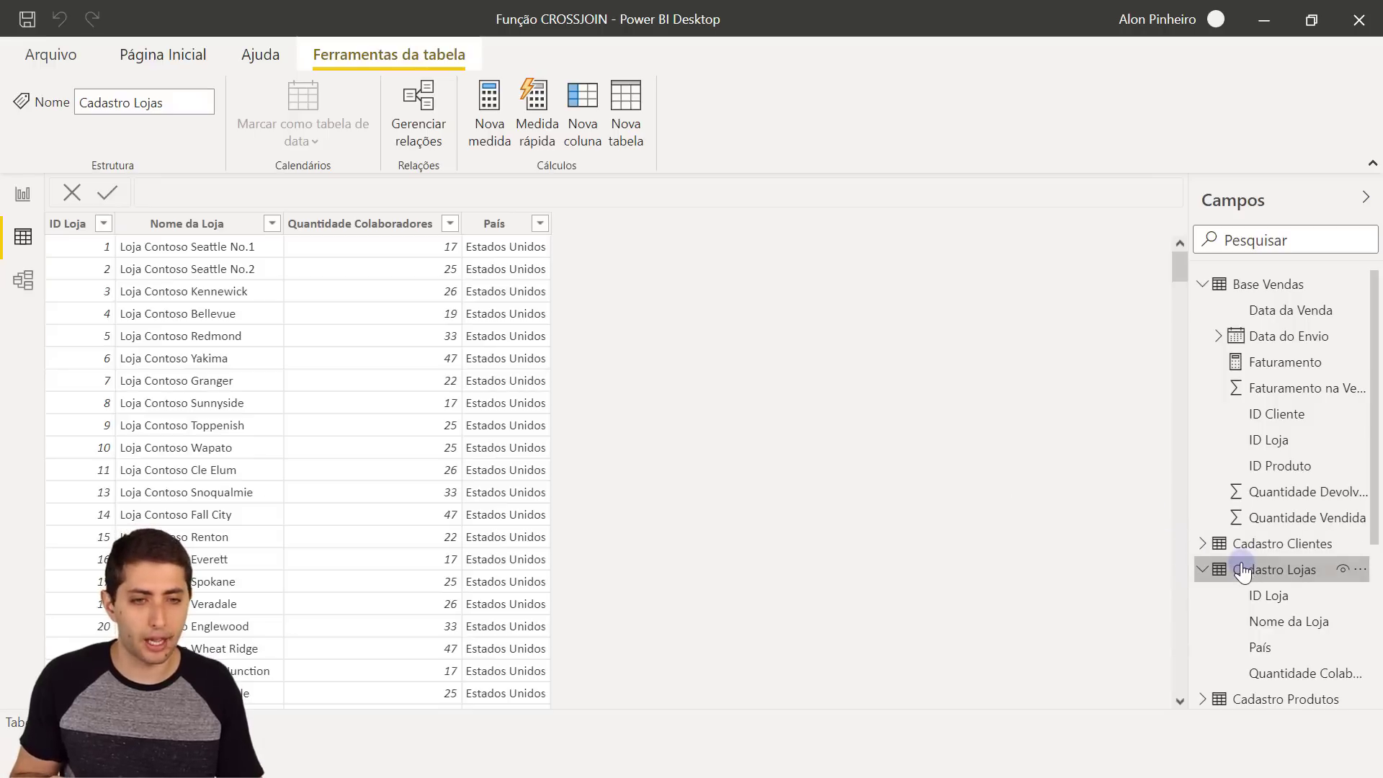
left_click(69, 220)
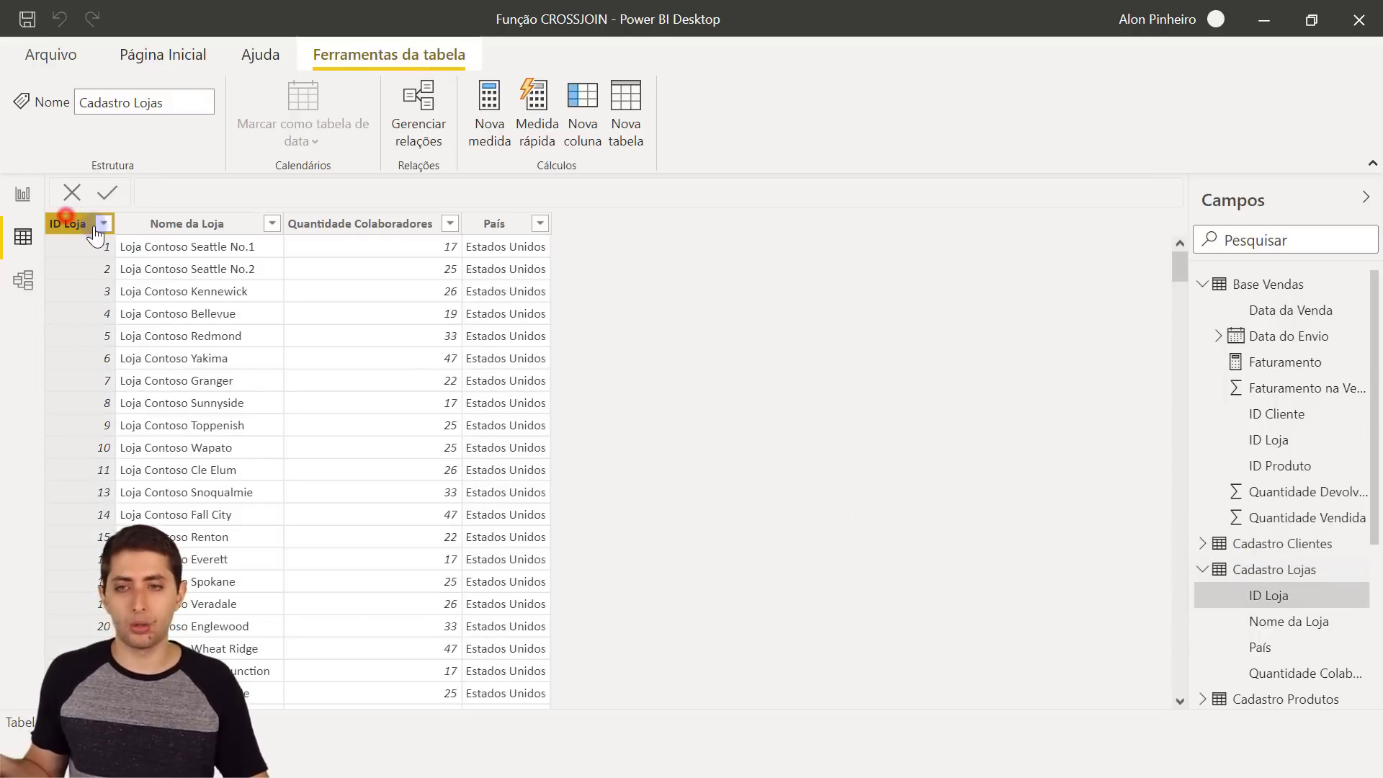
left_click(93, 249)
left_click(99, 268)
left_click(88, 298)
scroll(87, 301, "down", 2)
scroll(94, 306, "up", 2)
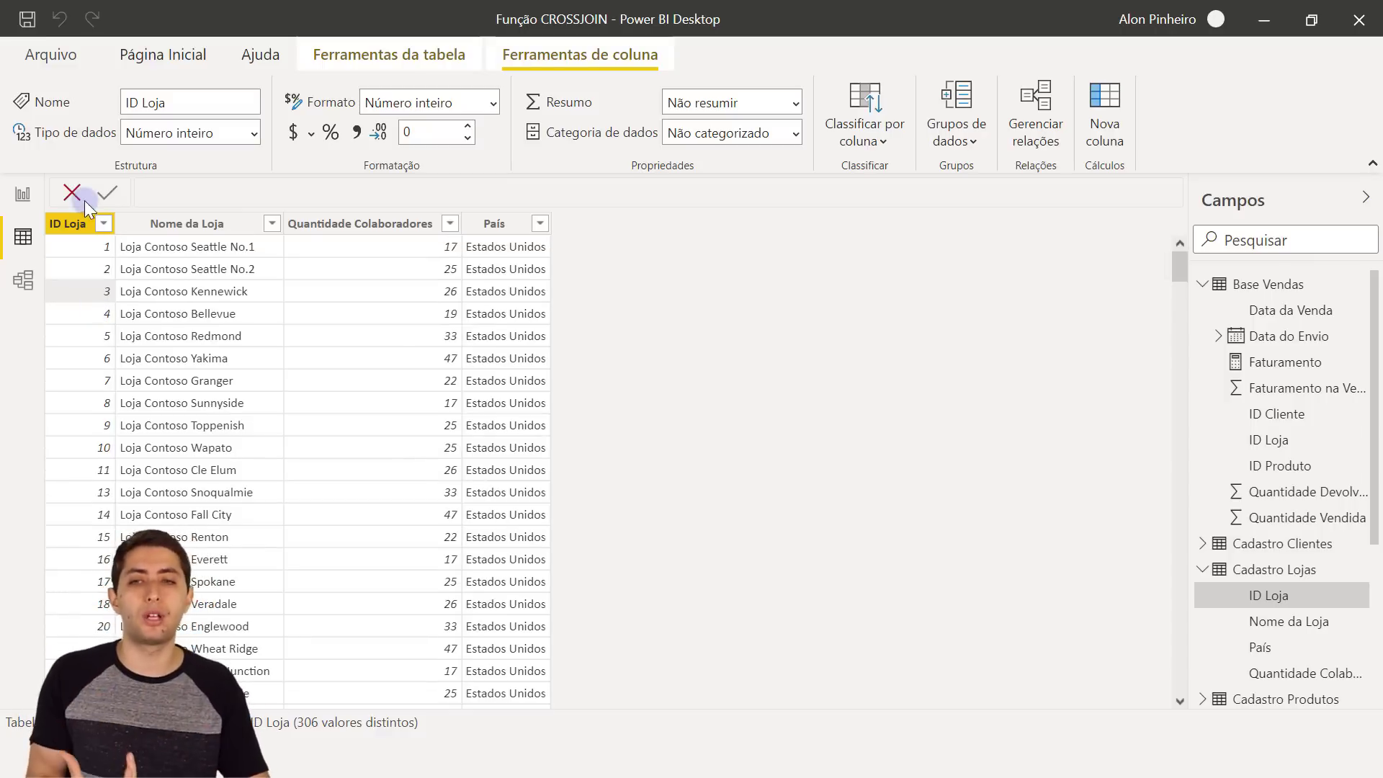
left_click(81, 224)
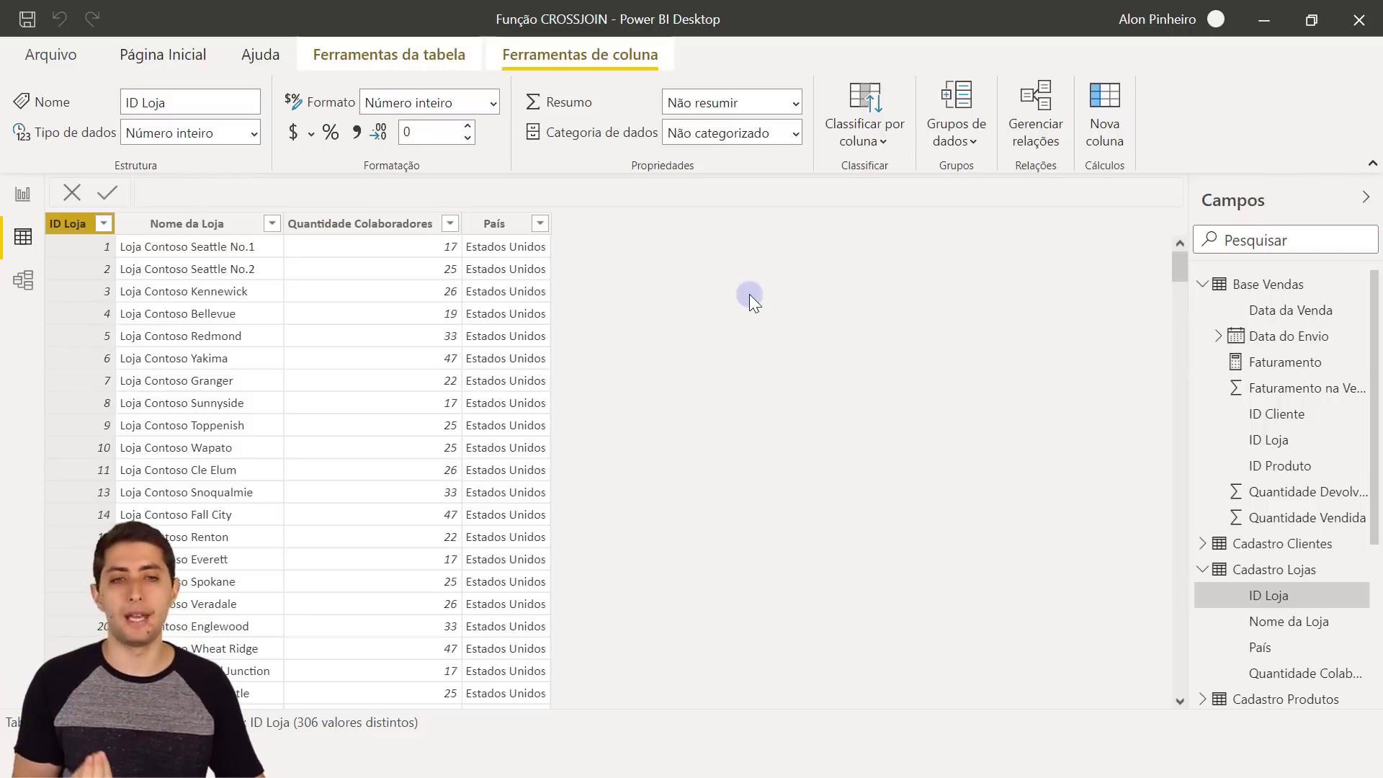
Step: Create a calculated table named Lojas and begin its formula with the VALUES function
left_click(1202, 283)
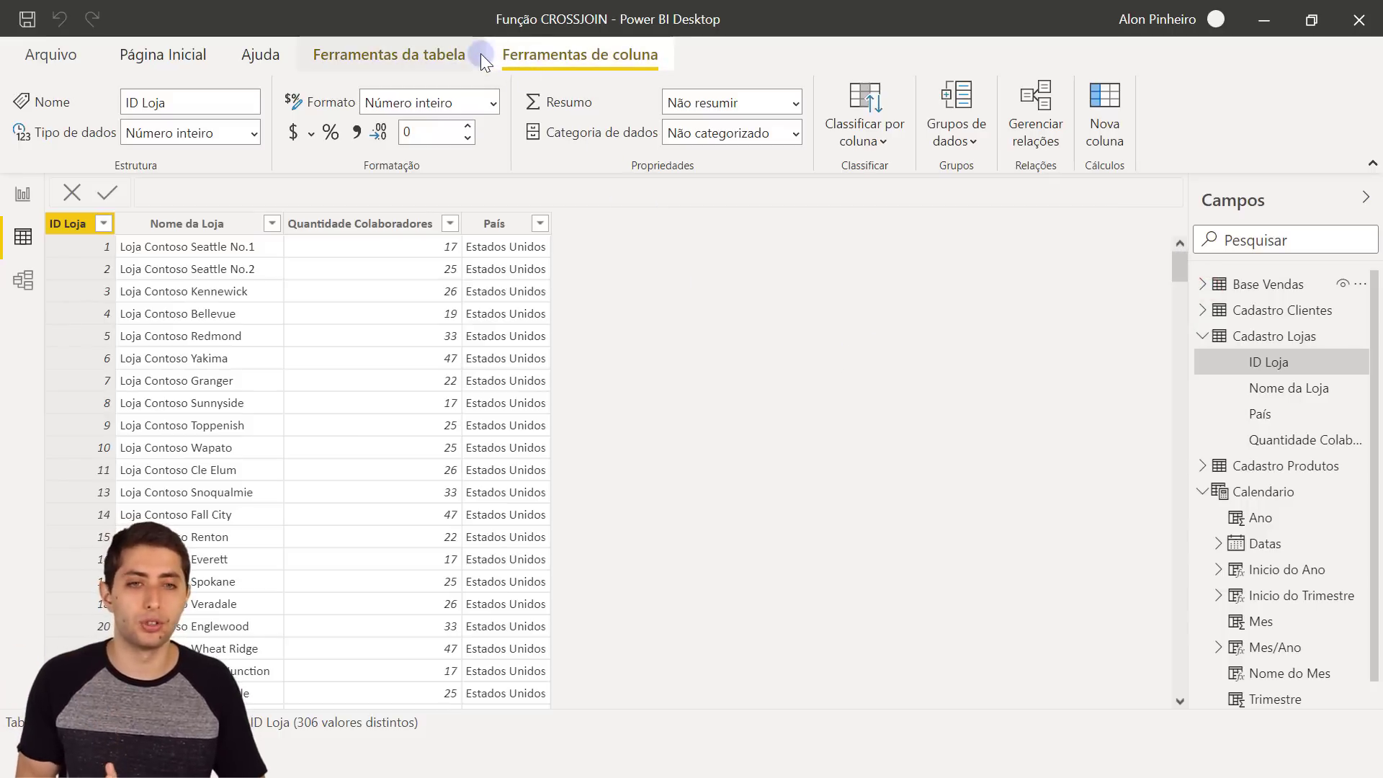
left_click(366, 53)
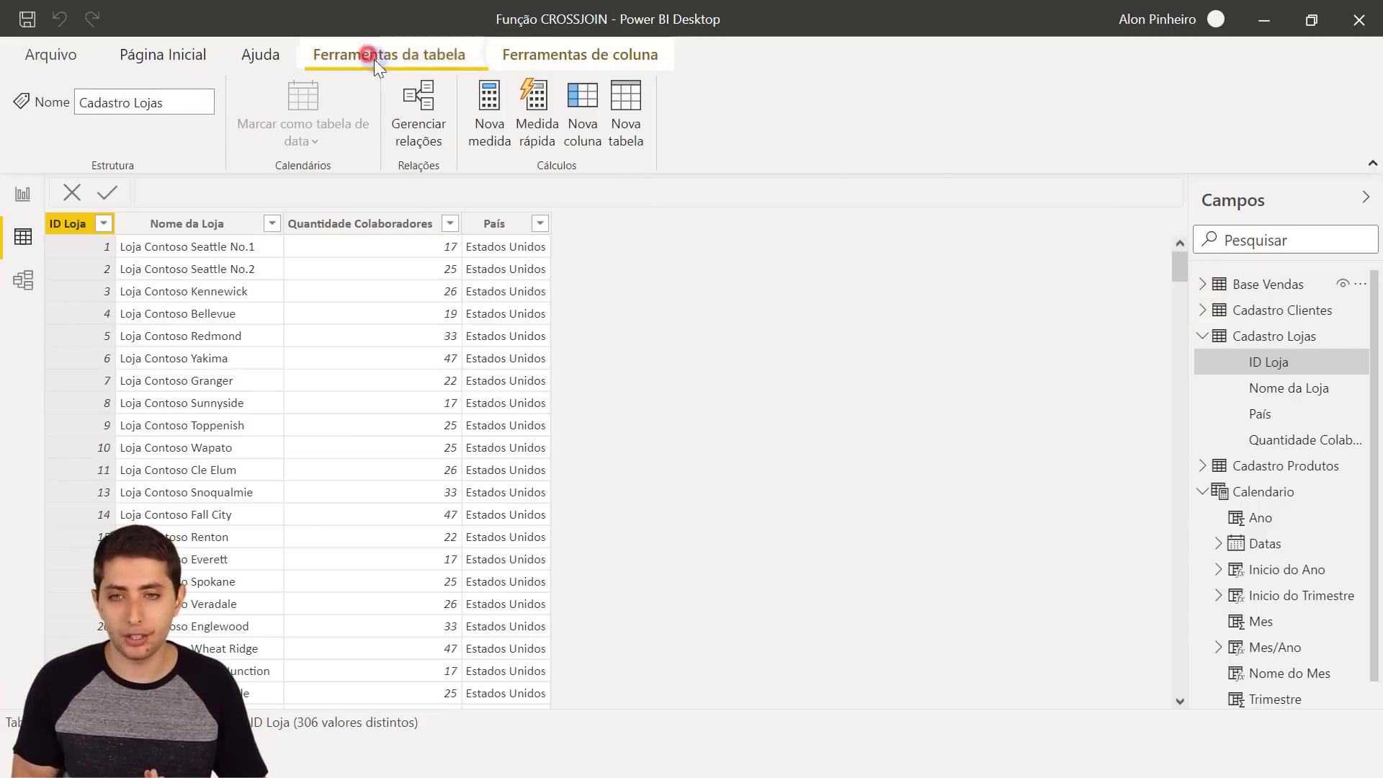
left_click(636, 128)
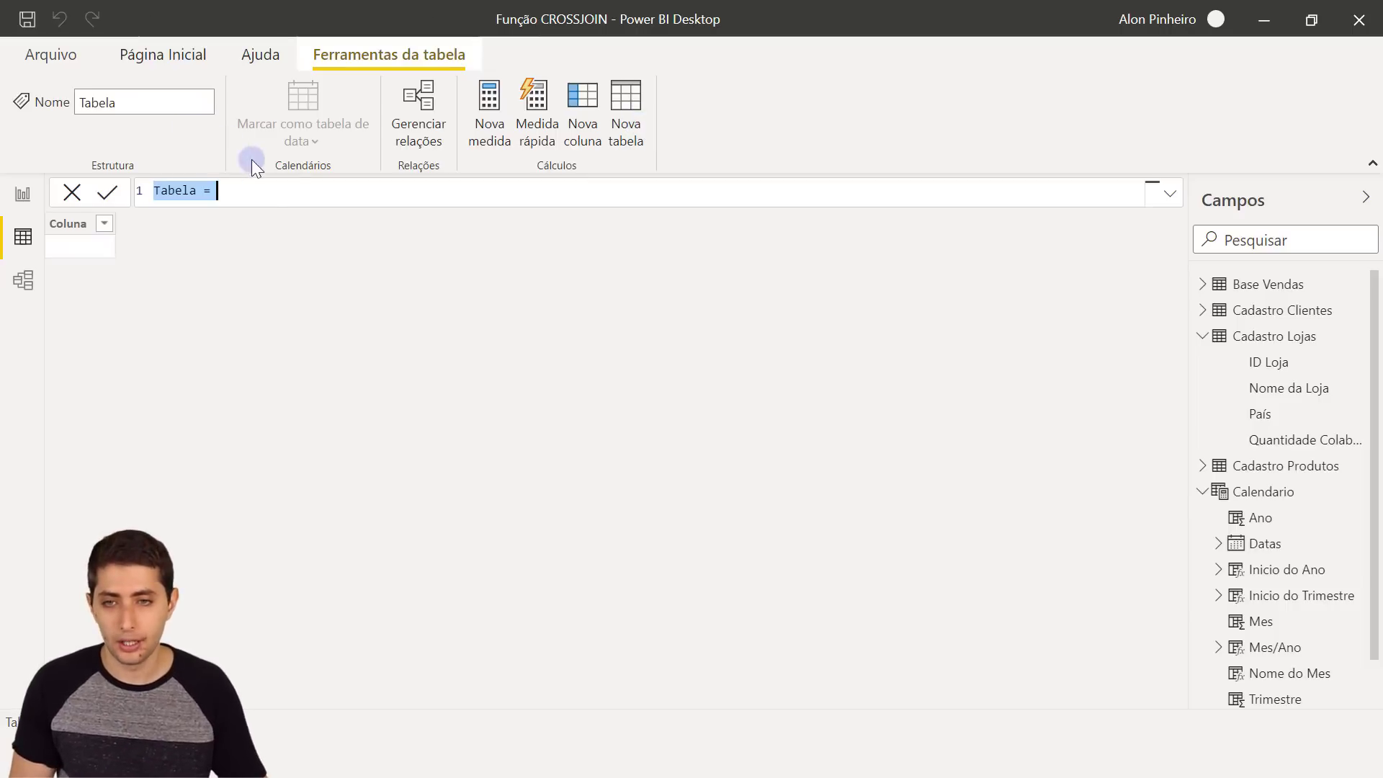
scroll(271, 187, "up", 5)
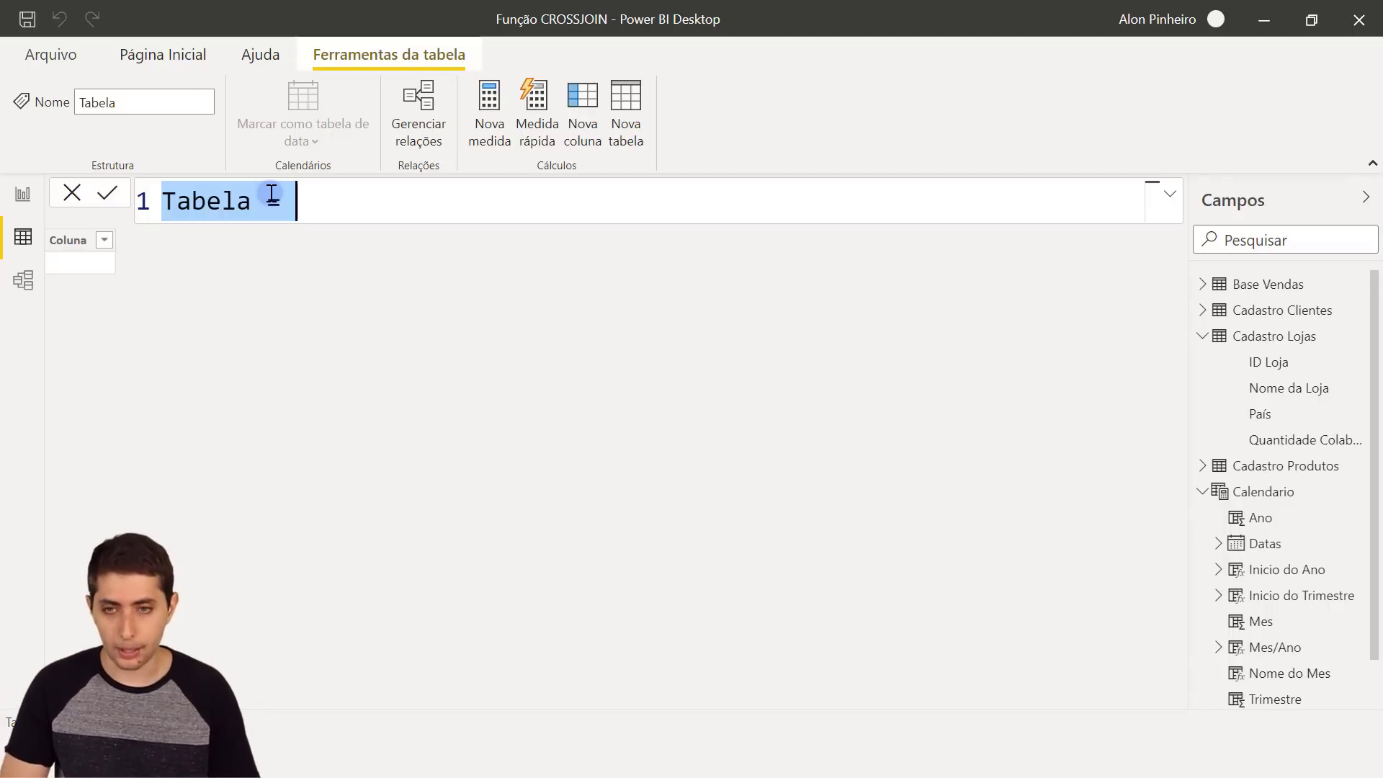
type("Lojas = ")
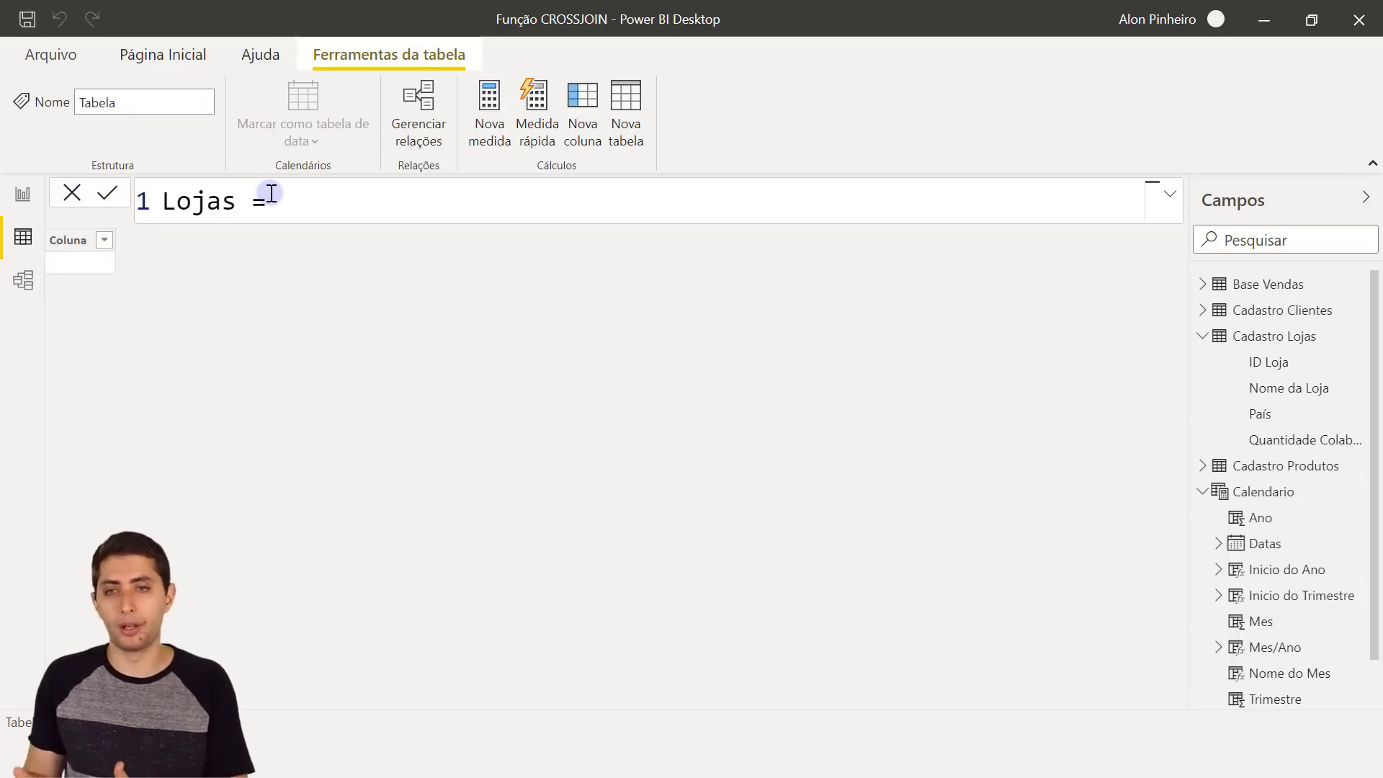
type("values")
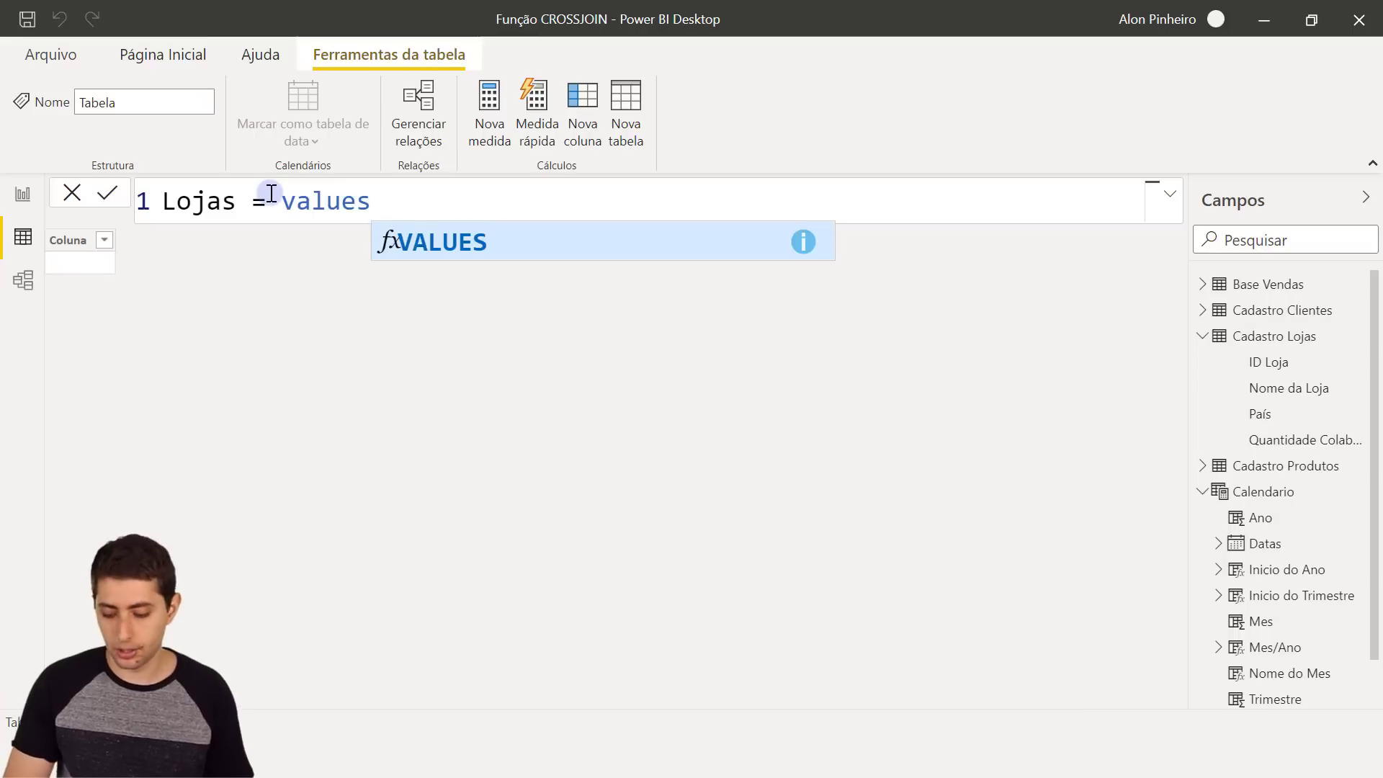
key("Tab")
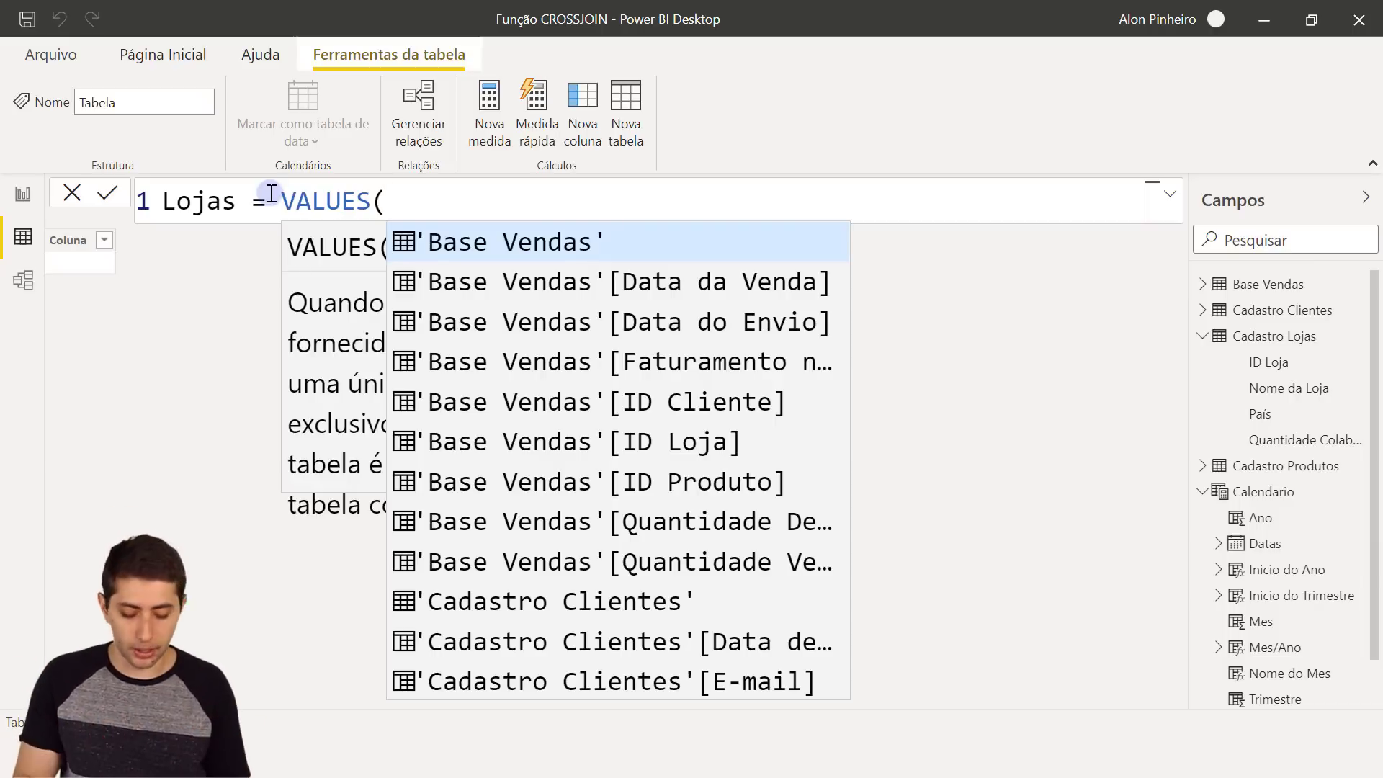
Step: Look up "id loja" for the VALUES argument and compare the ID Loja columns of Base Vendas and Cadastro Lojas
type("id loja")
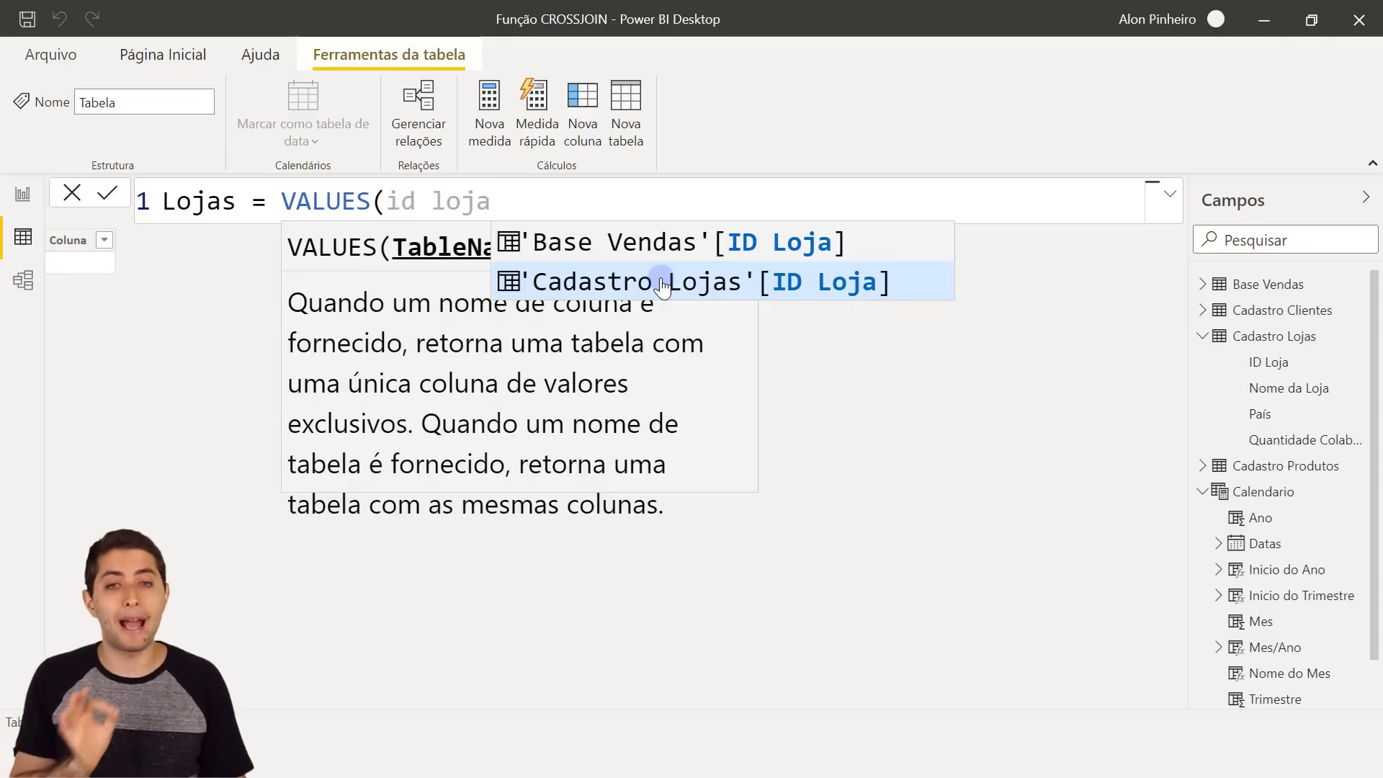
key("Up")
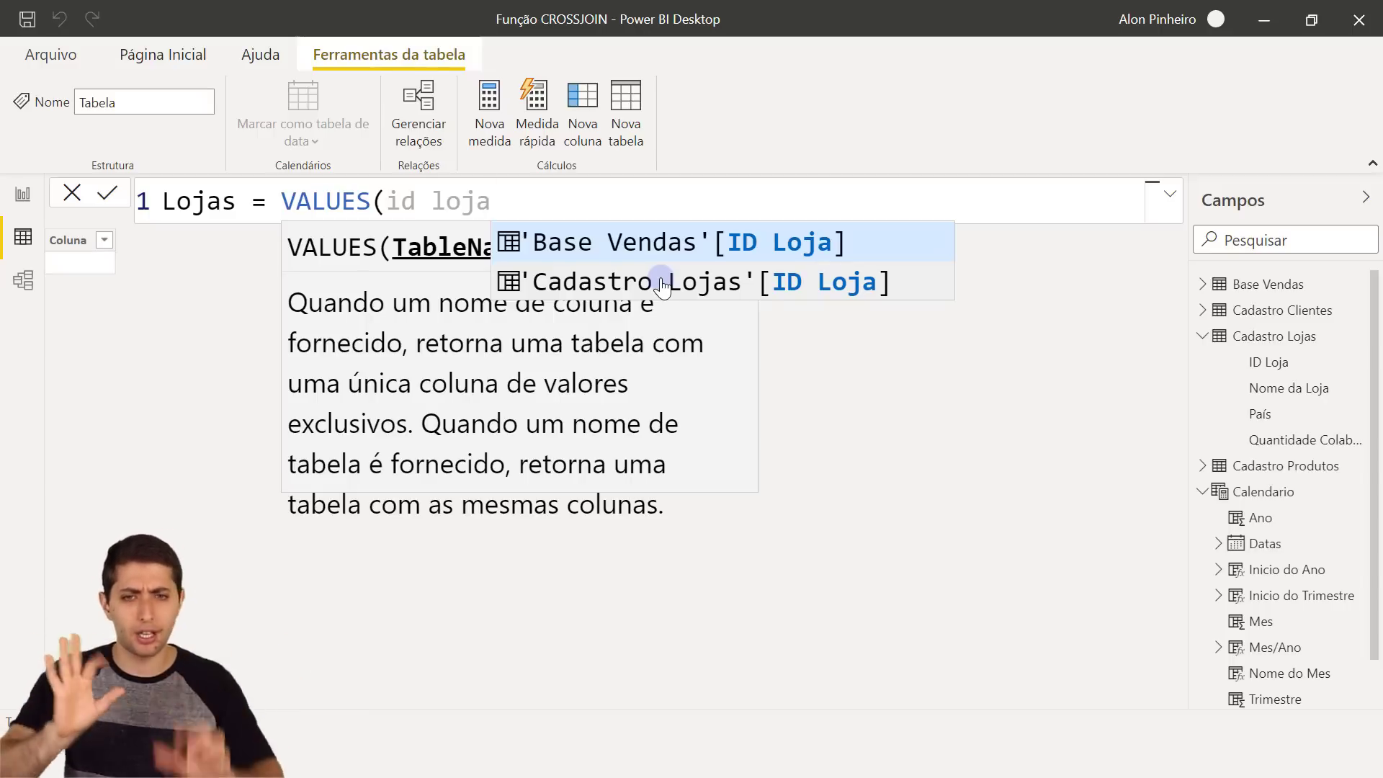
left_click(661, 282)
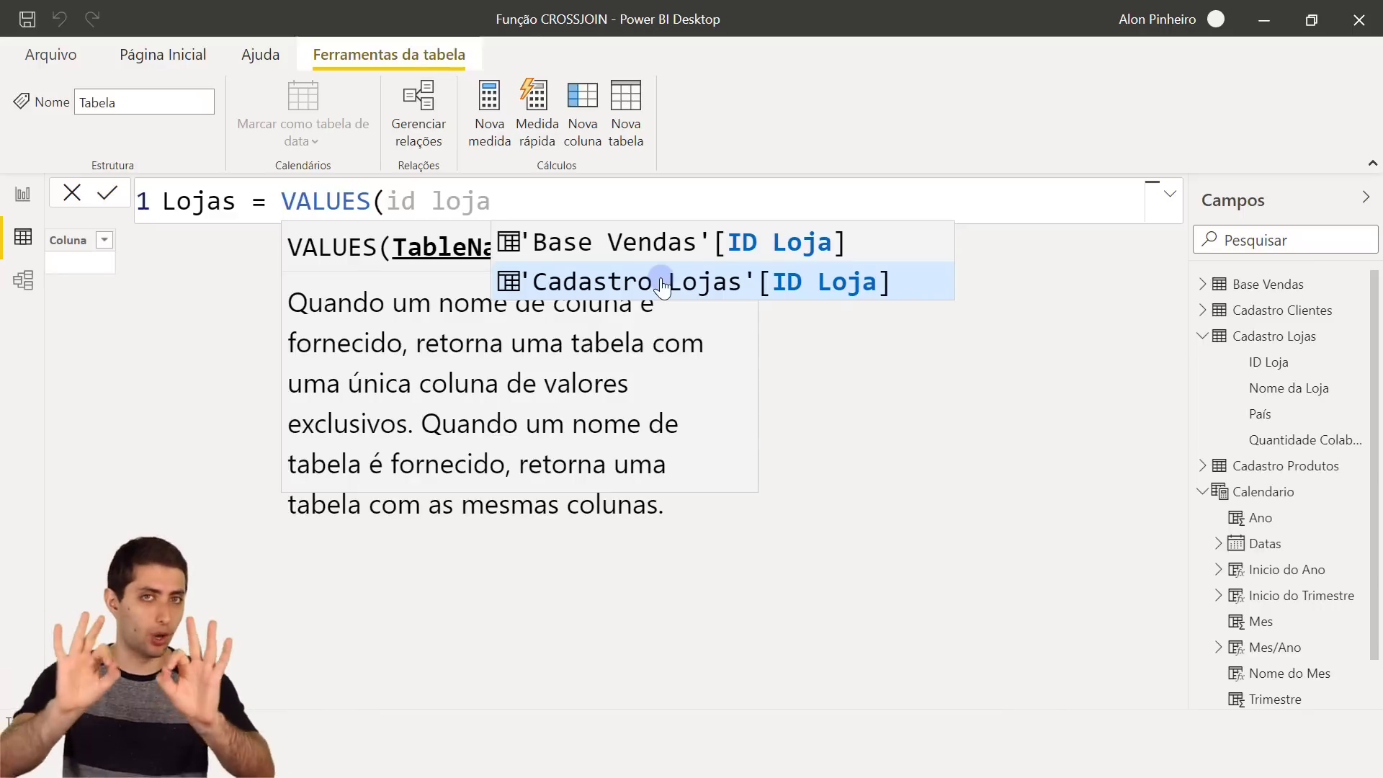
key("Up")
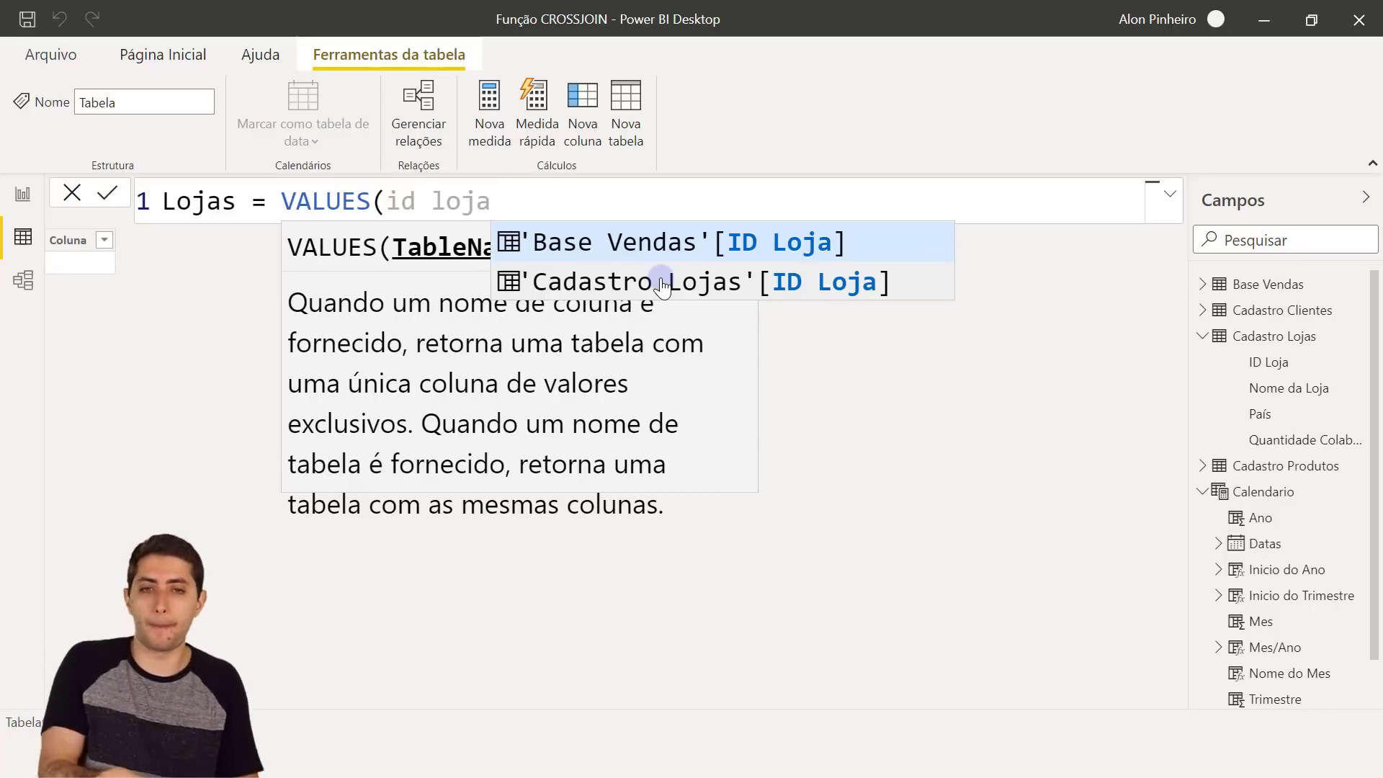
key("Down")
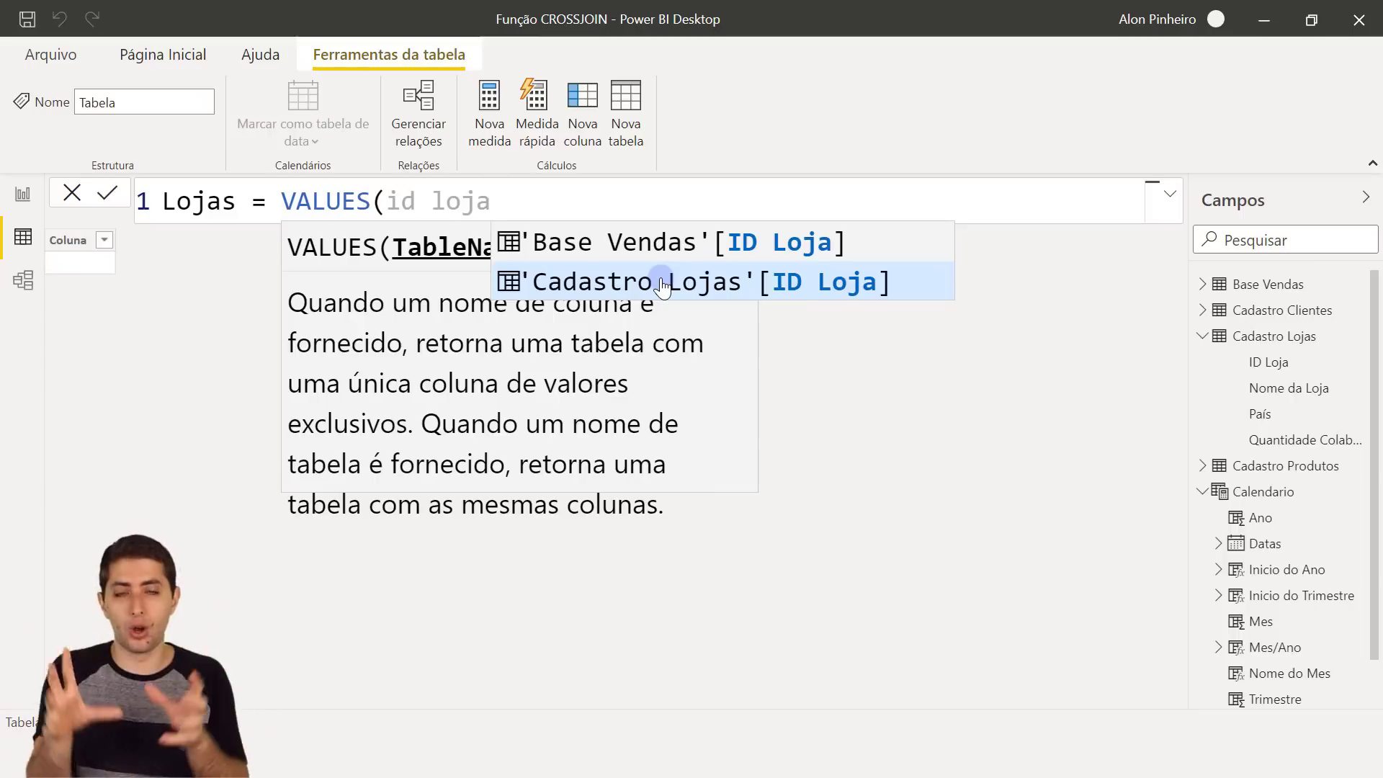
key("Up")
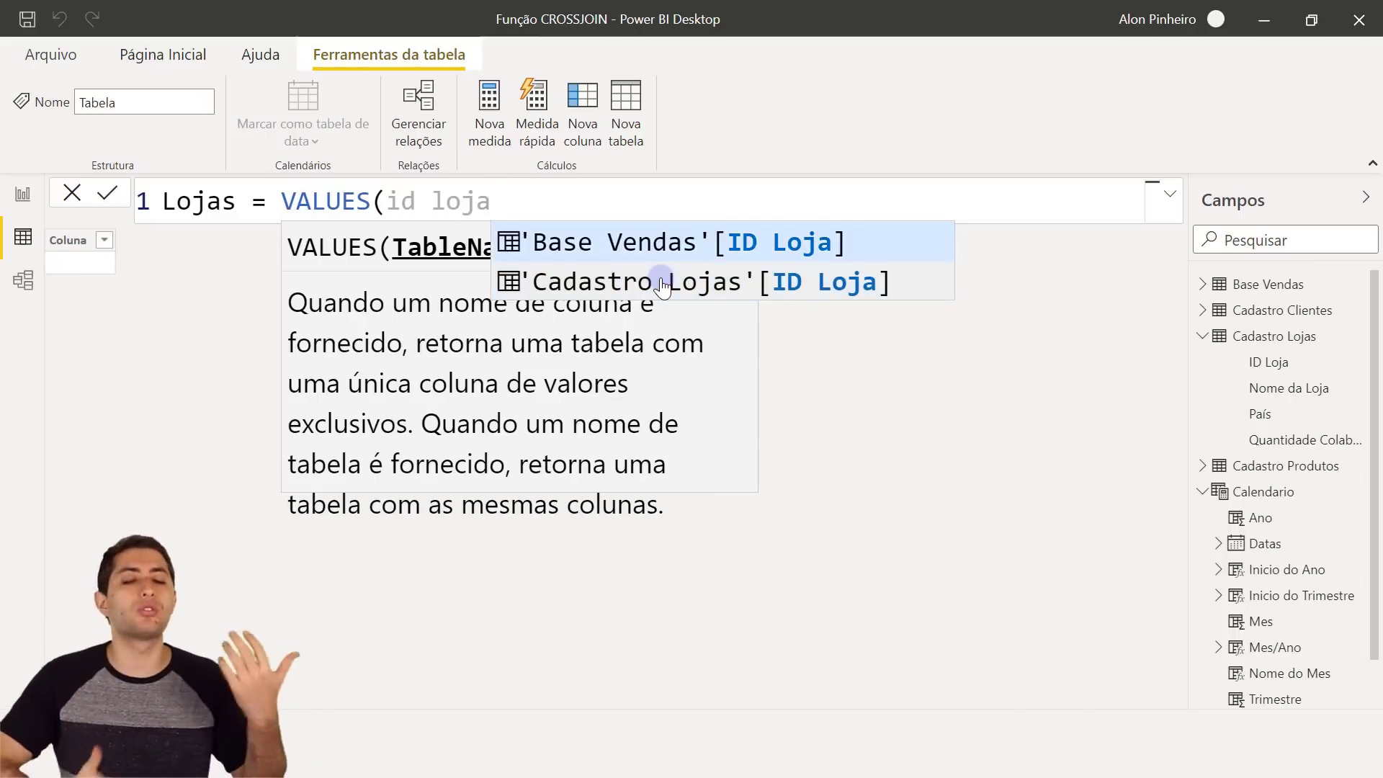
key("Down")
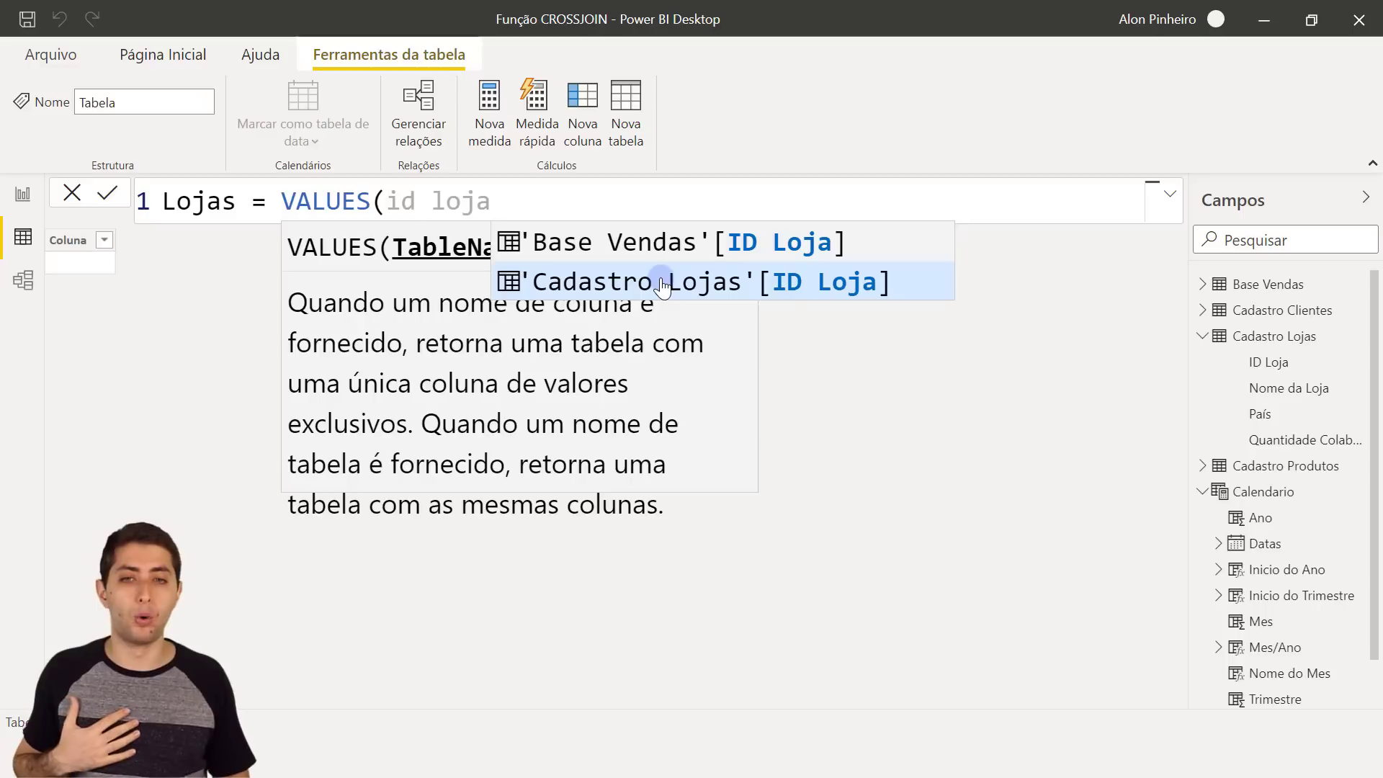
key("Up")
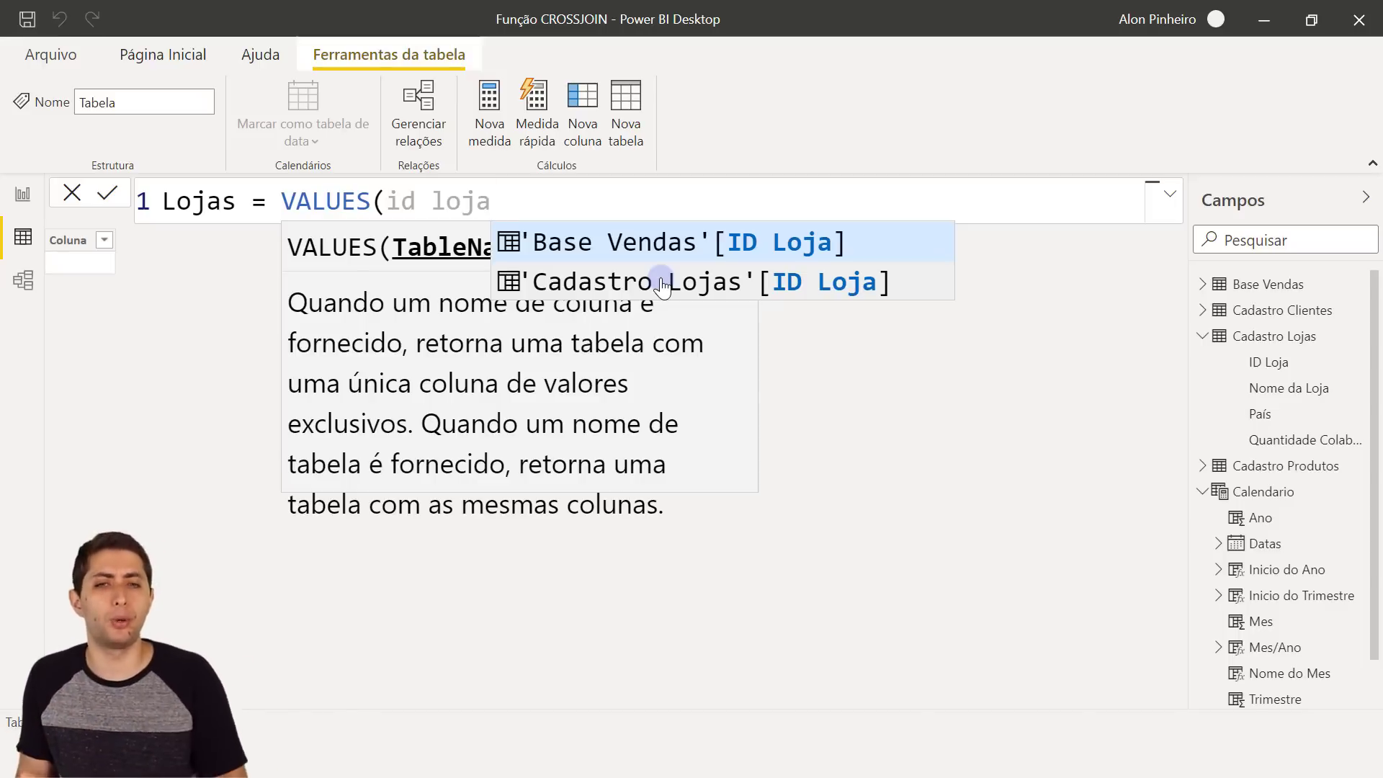
key("Down")
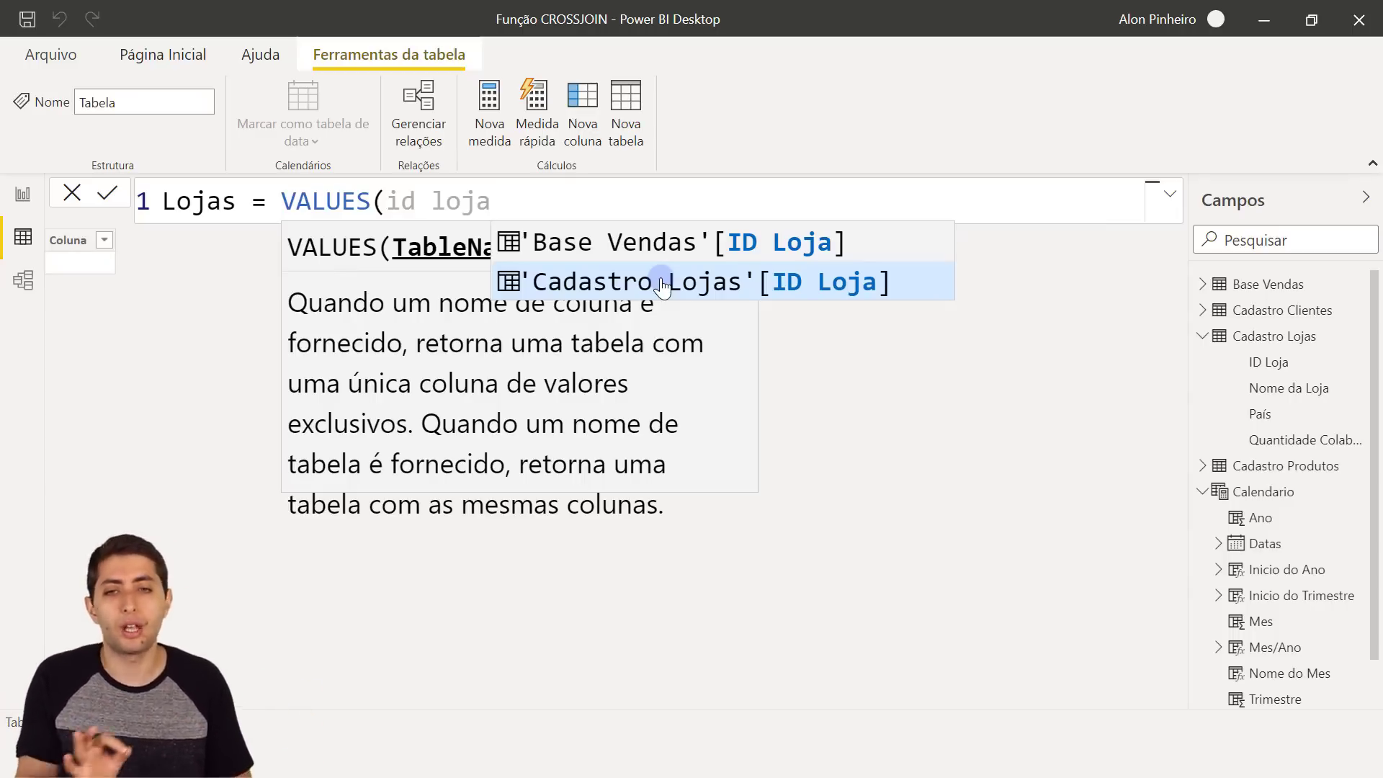
key("Up")
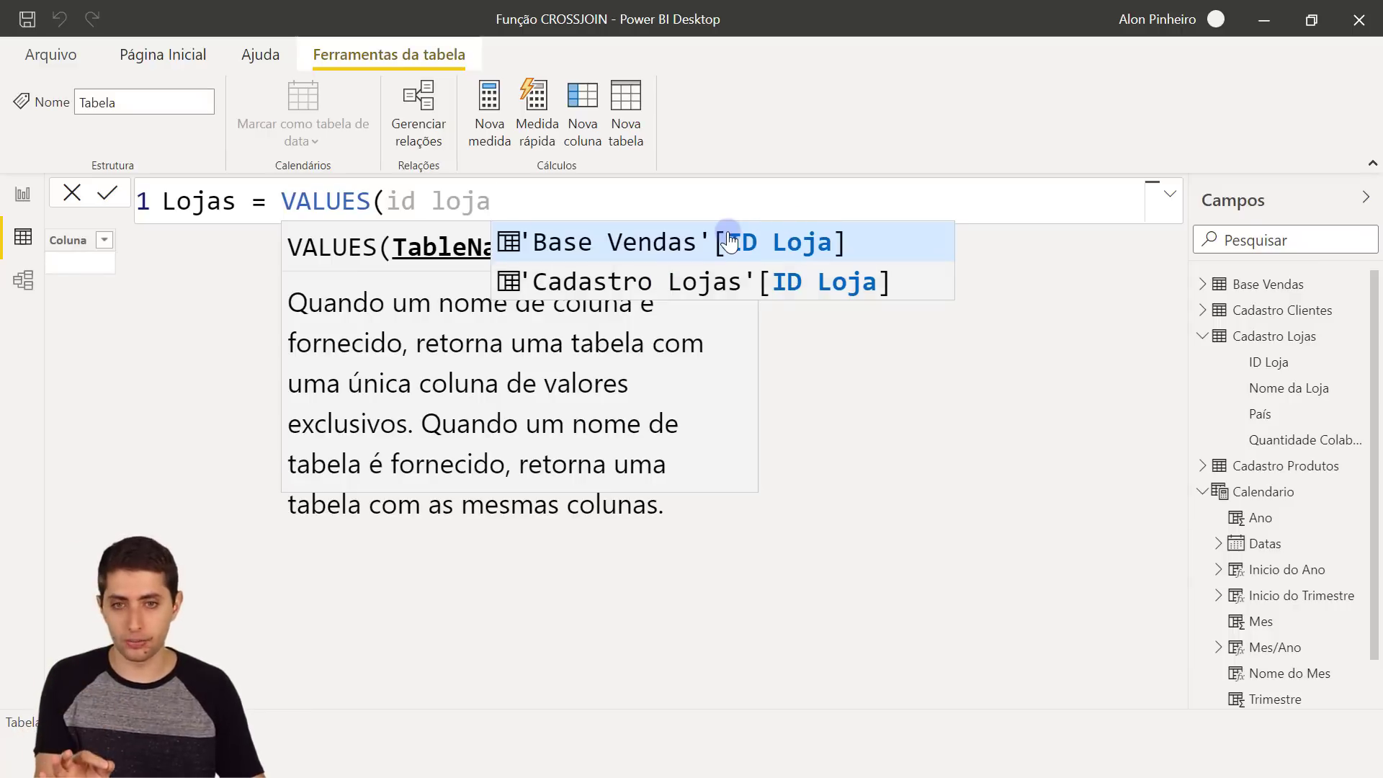
Step: Complete the Lojas table formula with 'Base Vendas'[ID Loja] as the VALUES argument and commit it
left_click(681, 248)
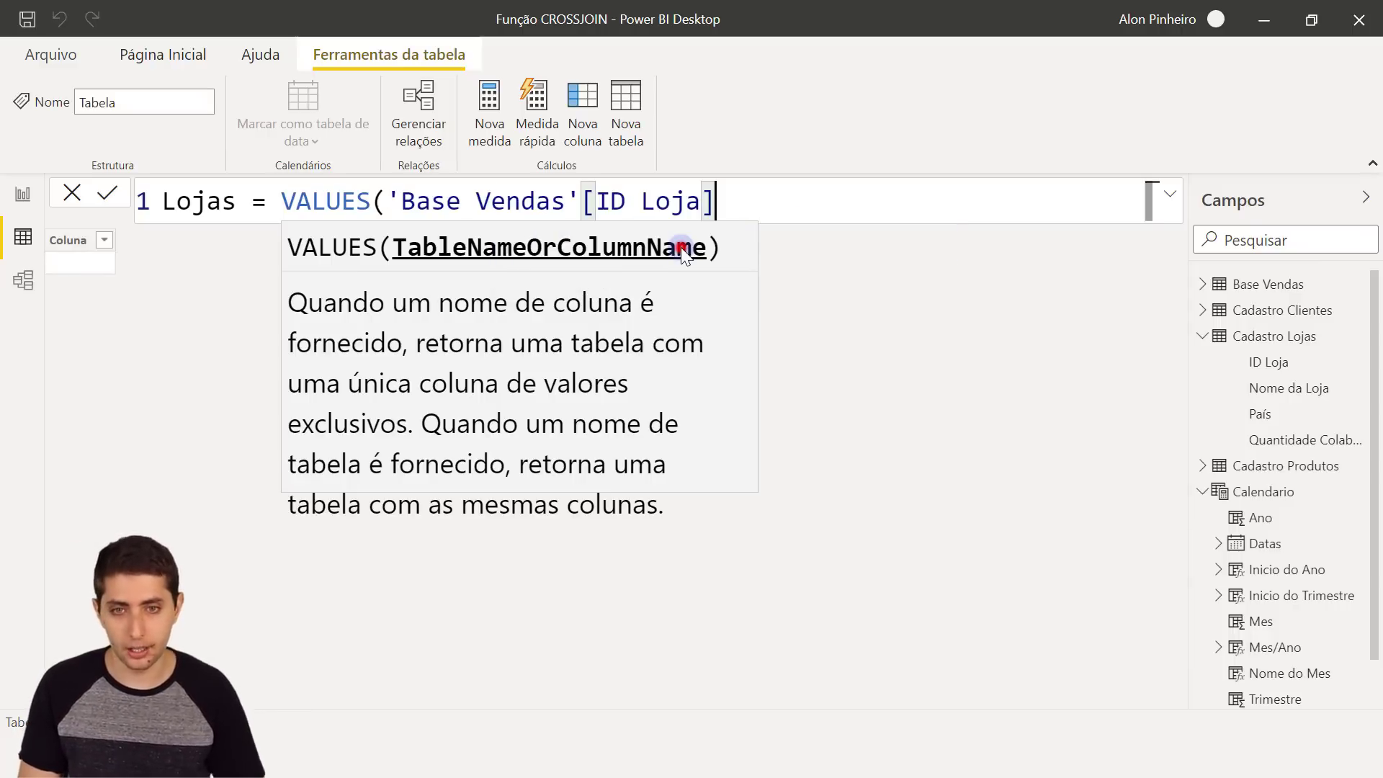
type(")")
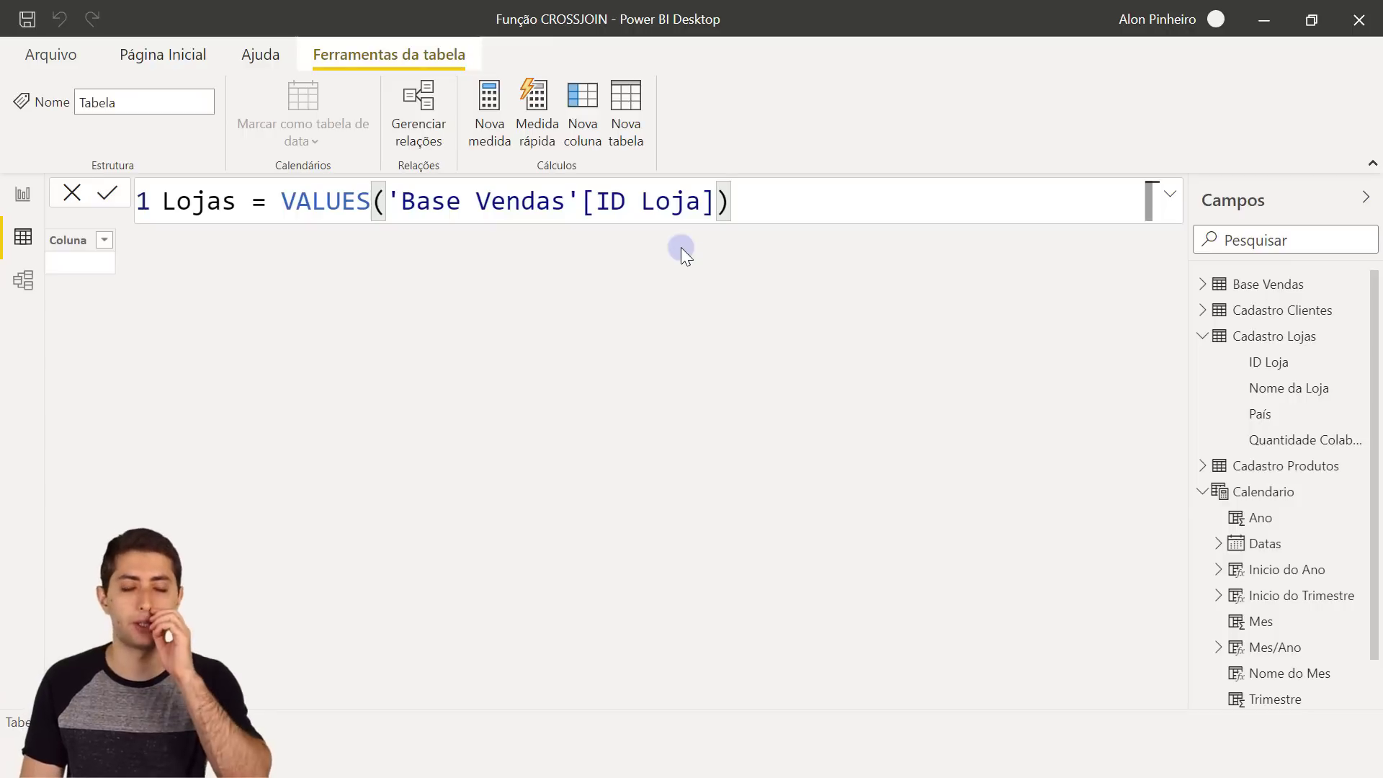
key("Return")
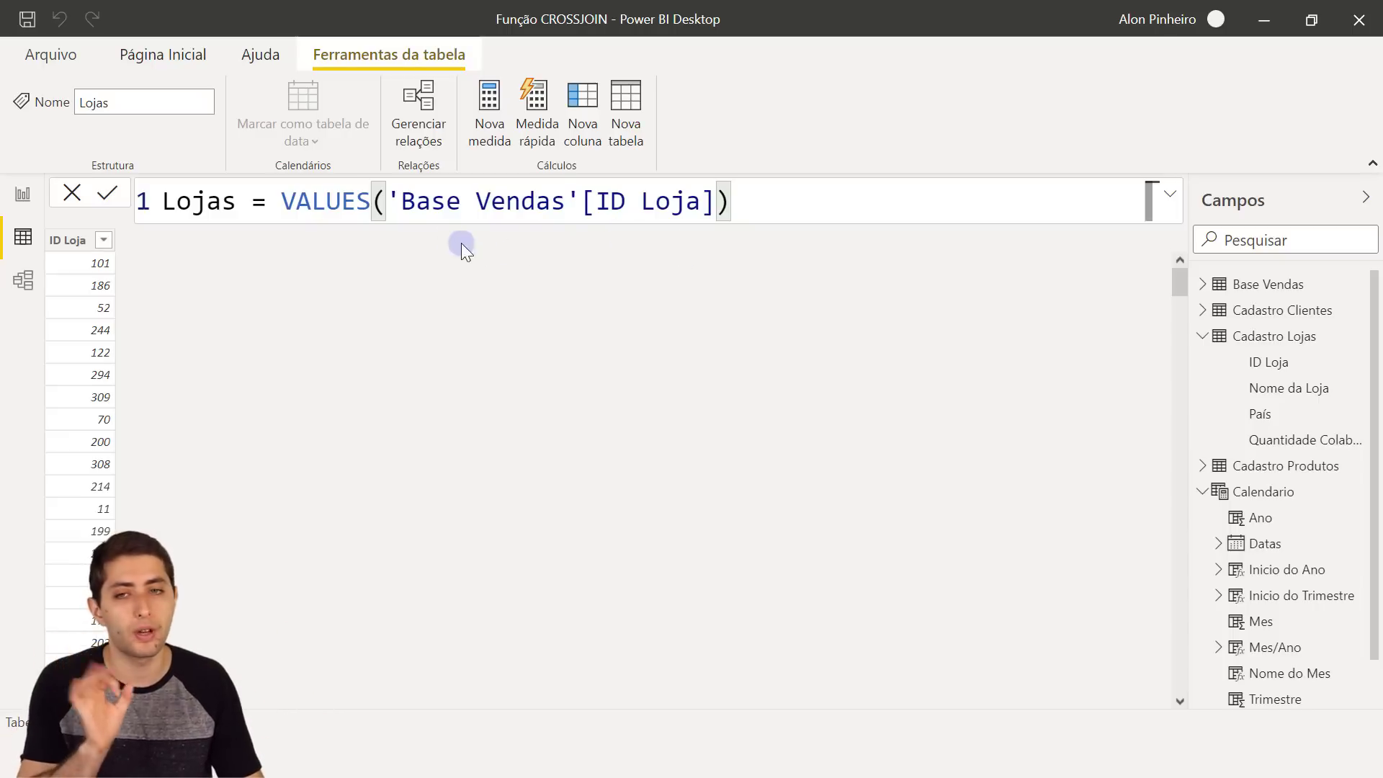
Step: Sort the Lojas table by ID Loja in ascending order and review its list of store IDs
left_click(72, 243)
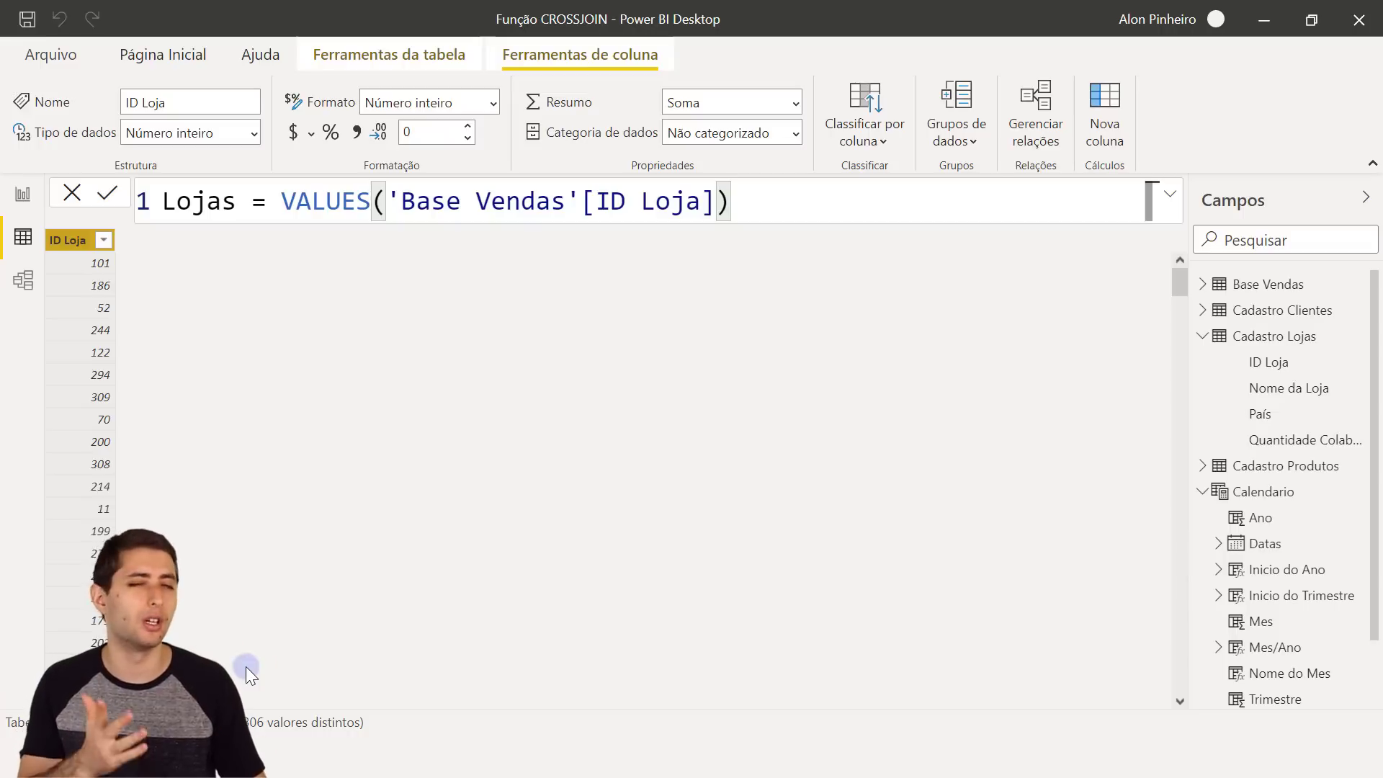
left_click(106, 242)
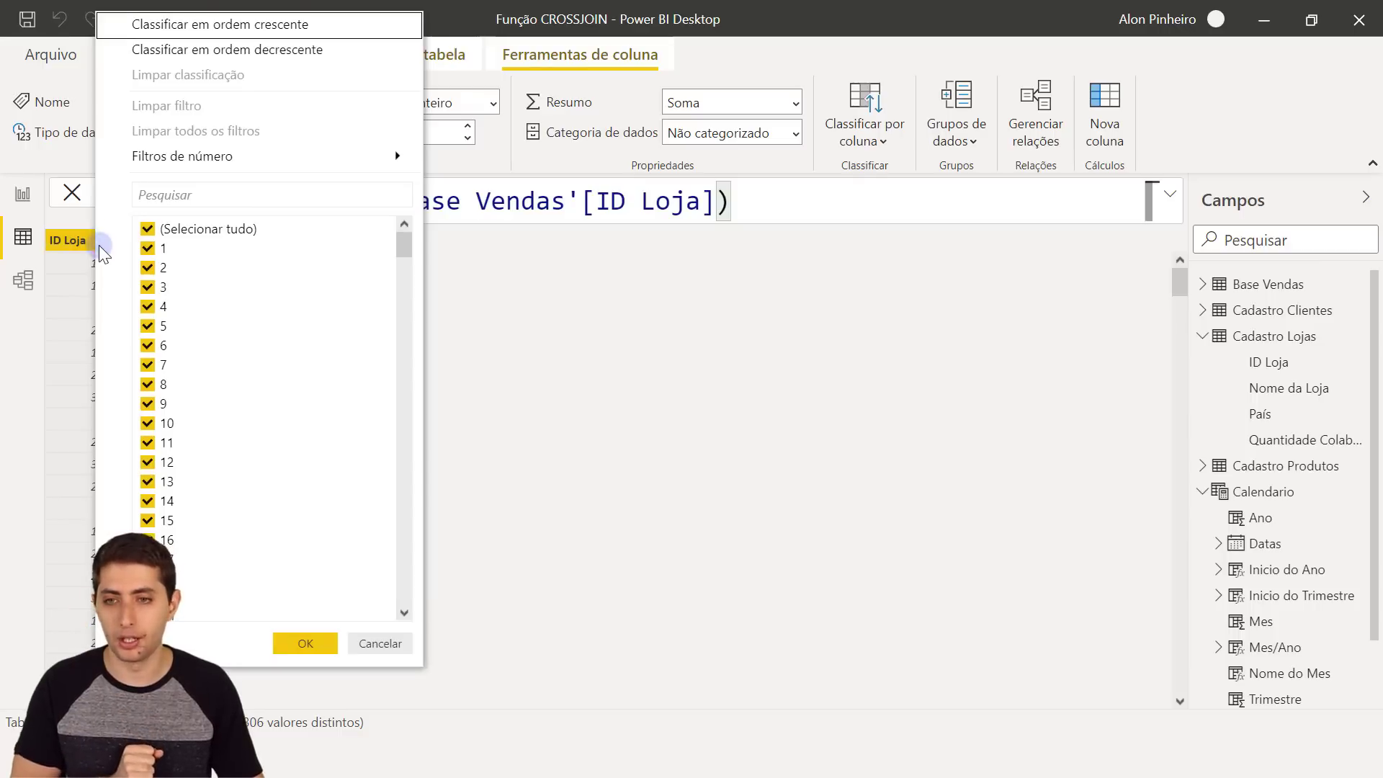
left_click(199, 36)
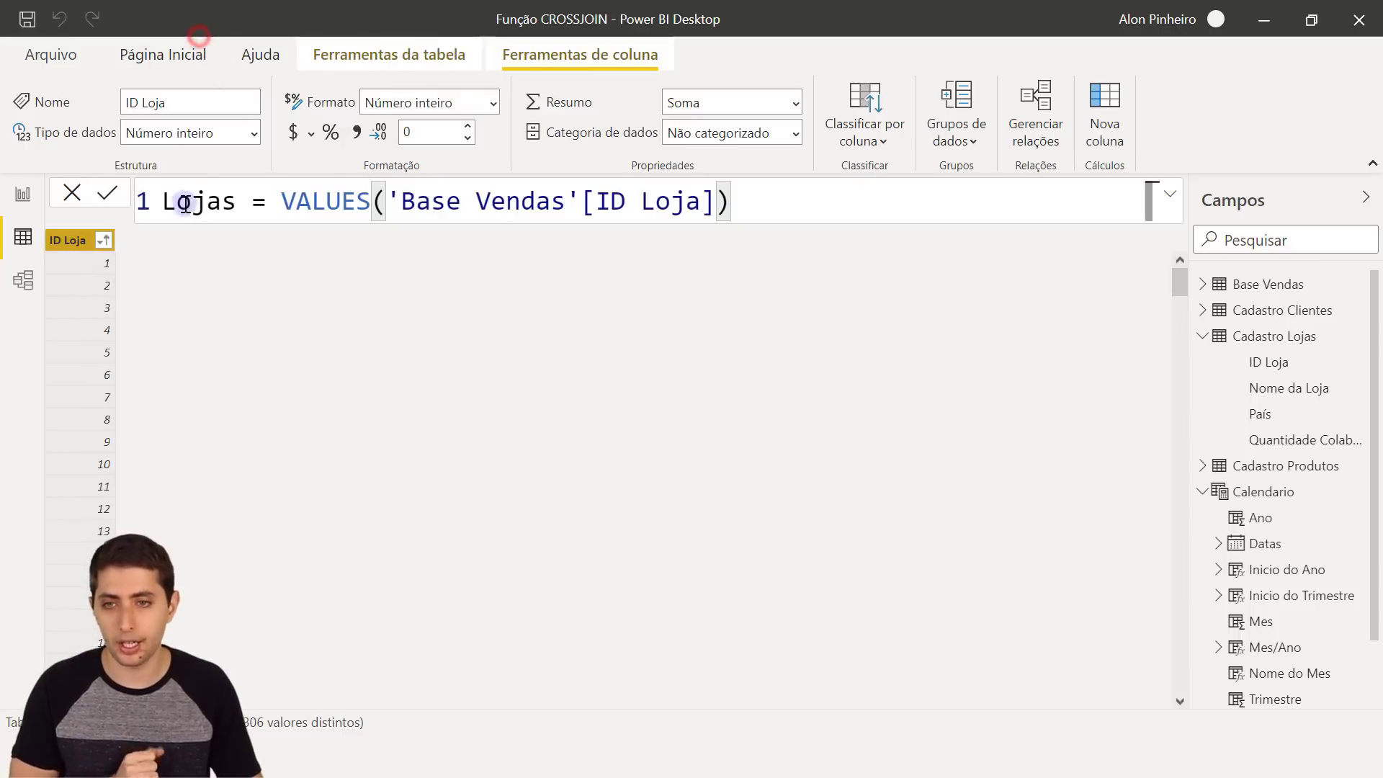
left_click(91, 262)
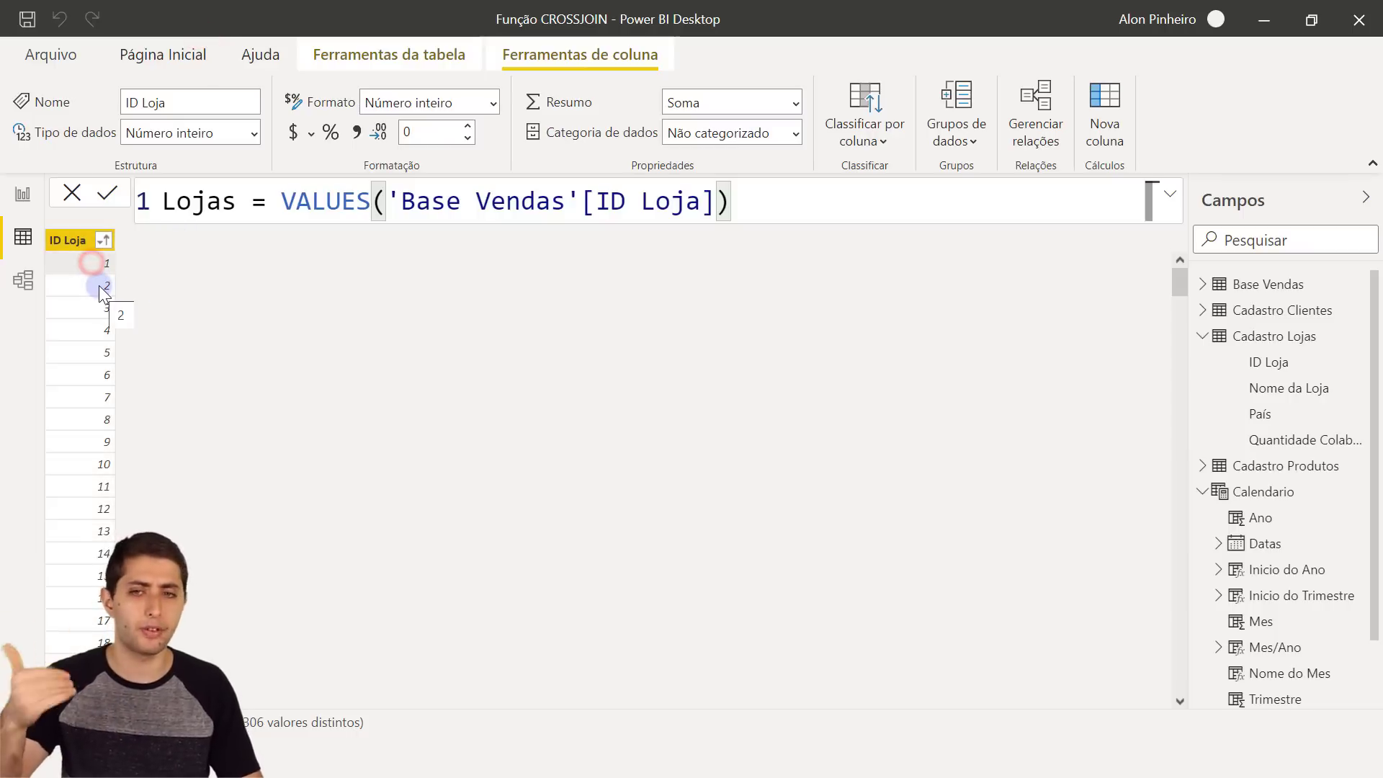
scroll(114, 327, "down", 4)
scroll(114, 327, "down", 8)
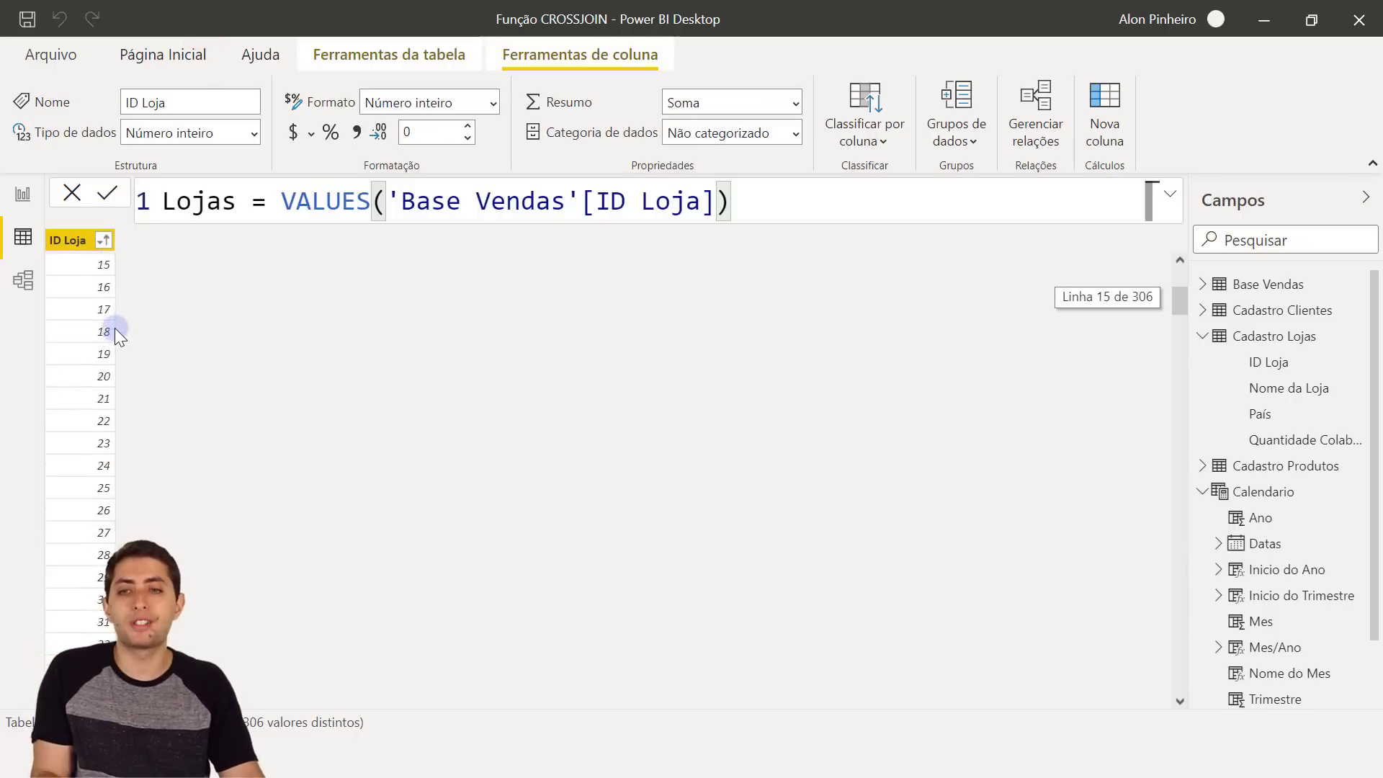
scroll(114, 327, "up", 11)
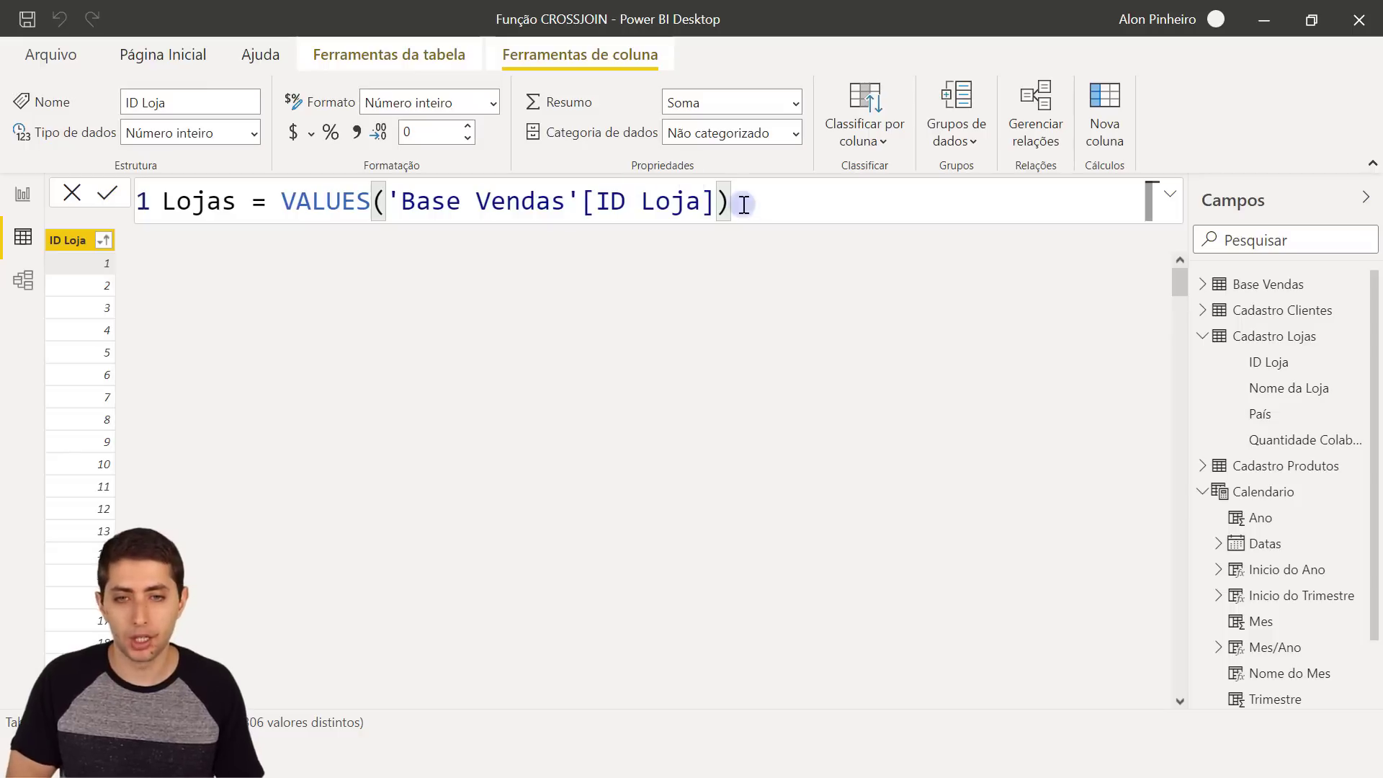
Step: Replace the whole Lojas formula with the beginning of a Clientes = VALUES( formula
left_click(137, 204)
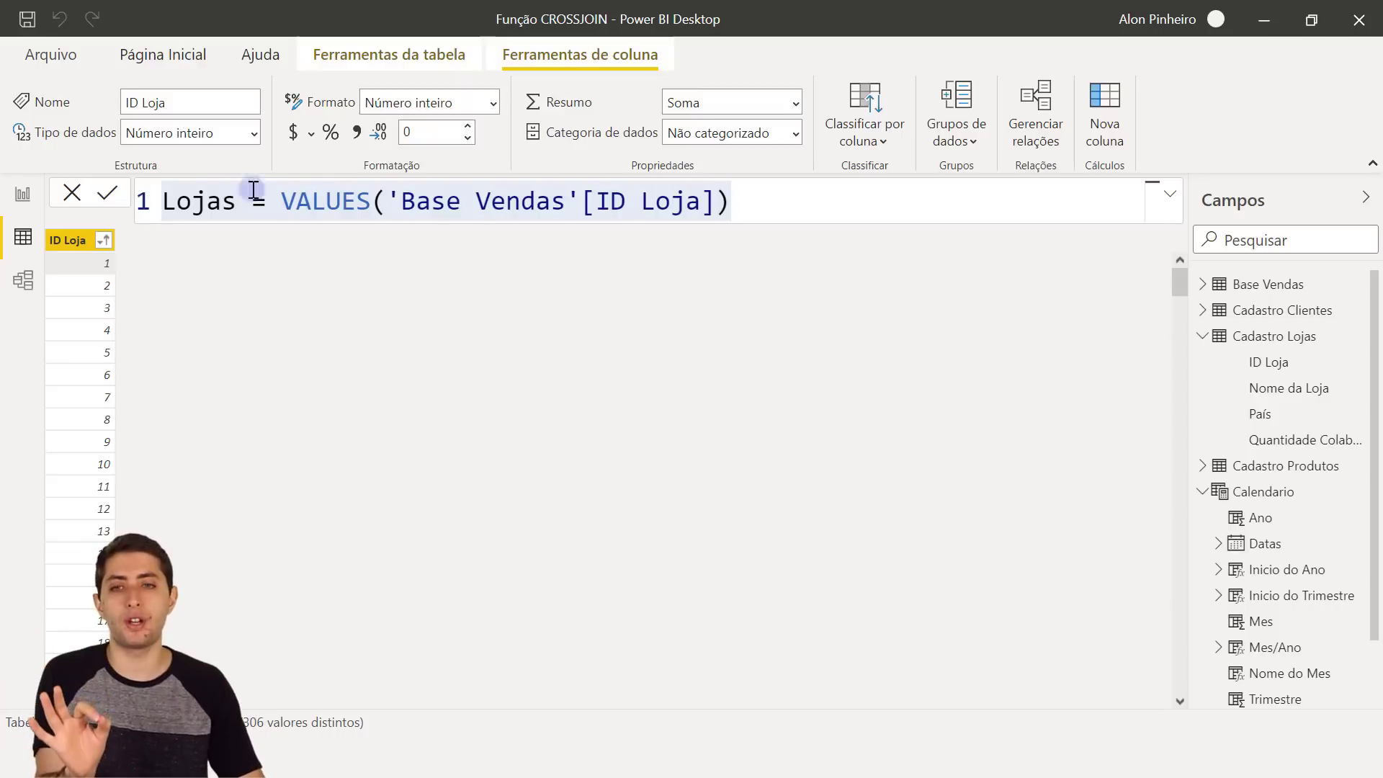
left_click(311, 199)
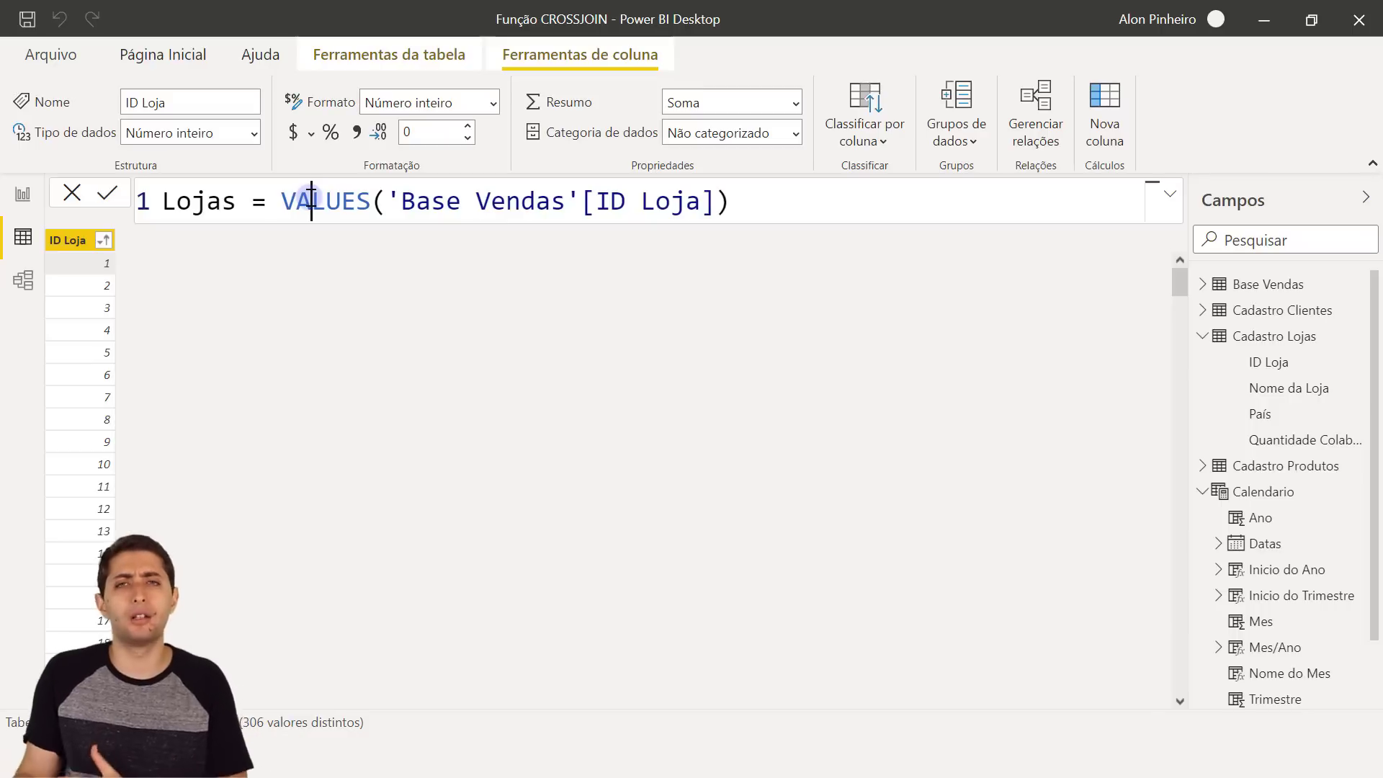
left_click(734, 197)
left_click_drag(734, 197, 154, 206)
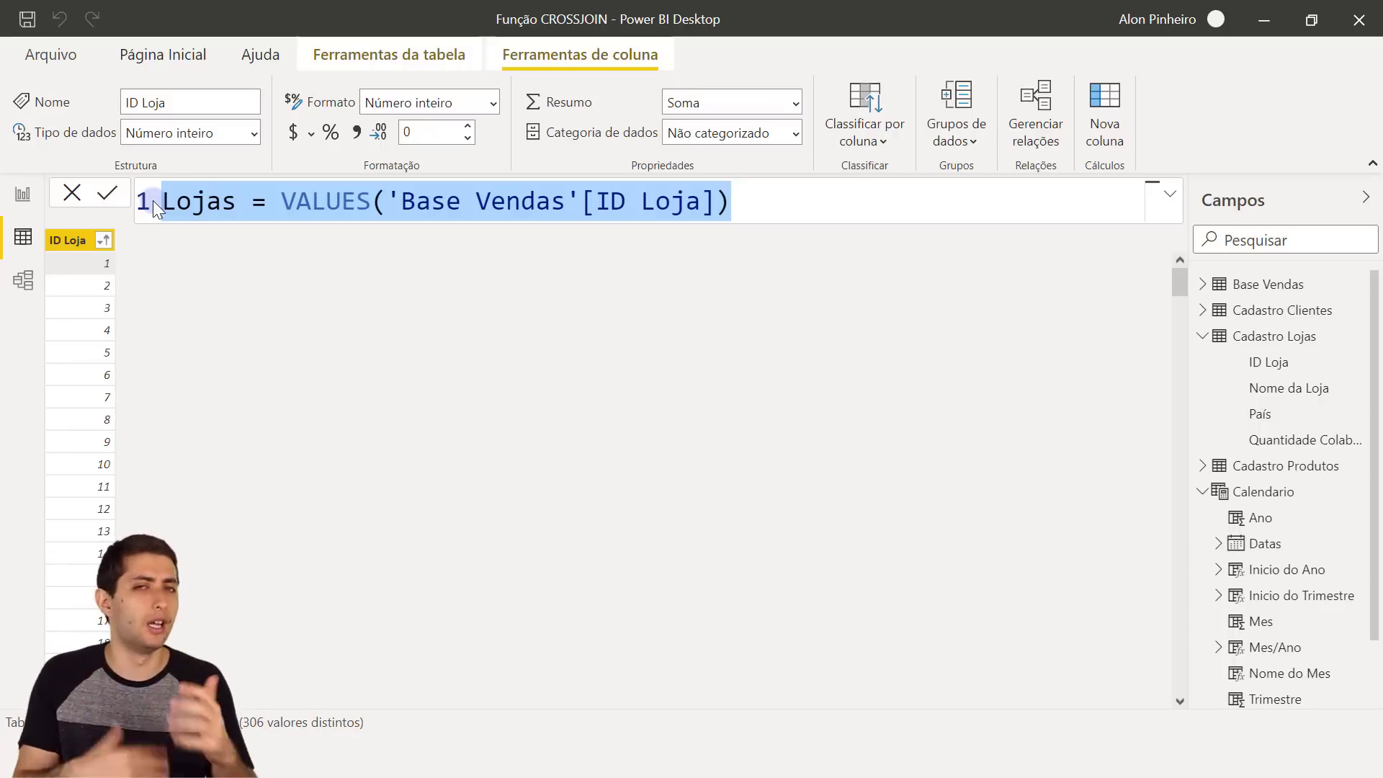
type("Clien")
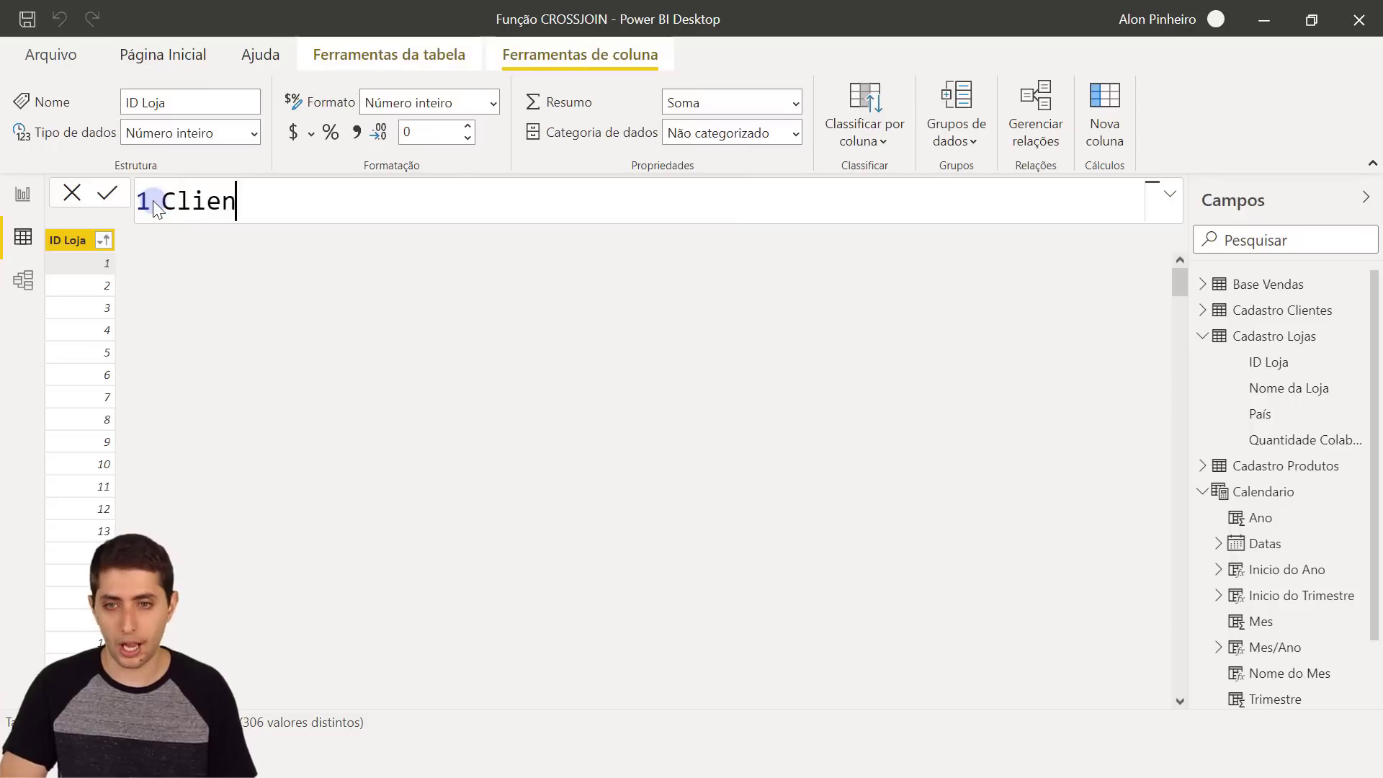
type("tes = valu")
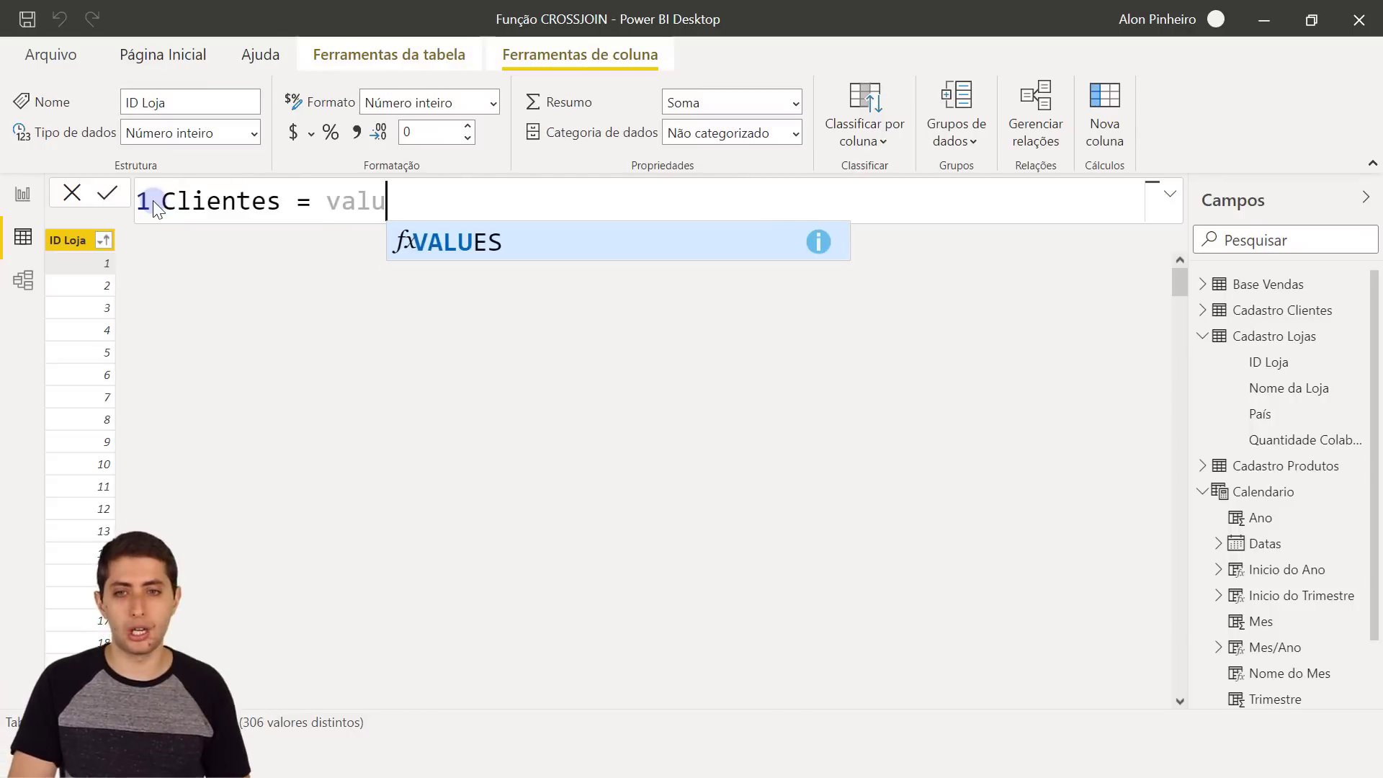
type("es")
key("Tab")
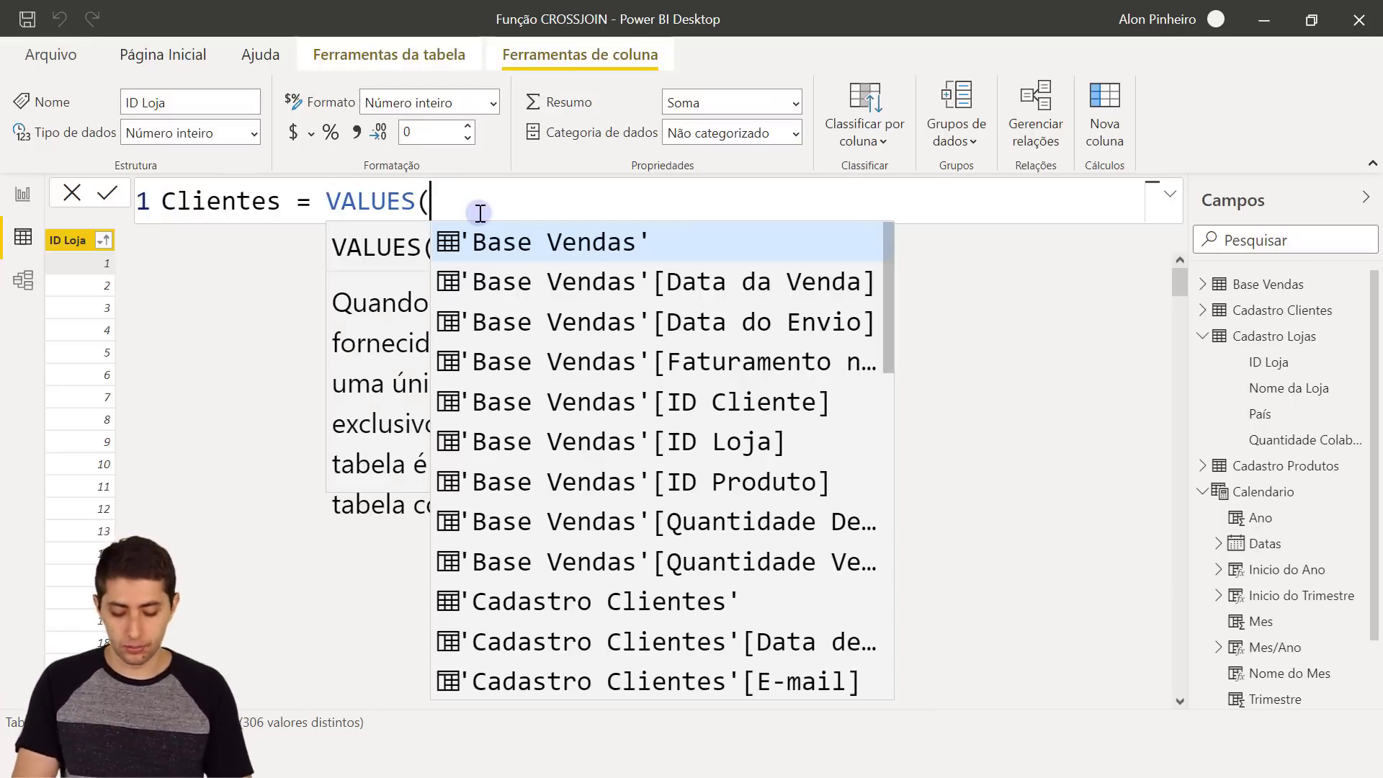
type("id cliente")
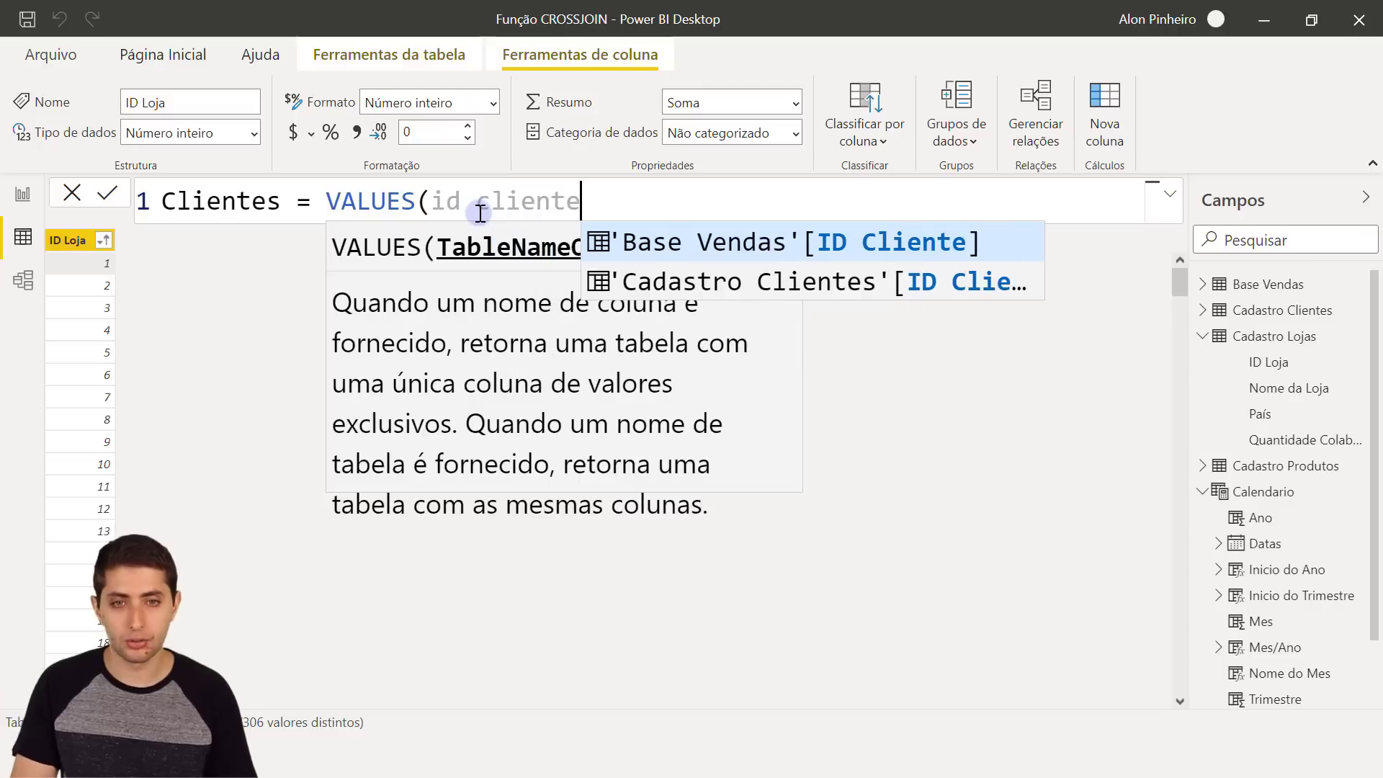
key("ctrl+shift+Left")
key("ctrl+shift+Left")
type("nome ")
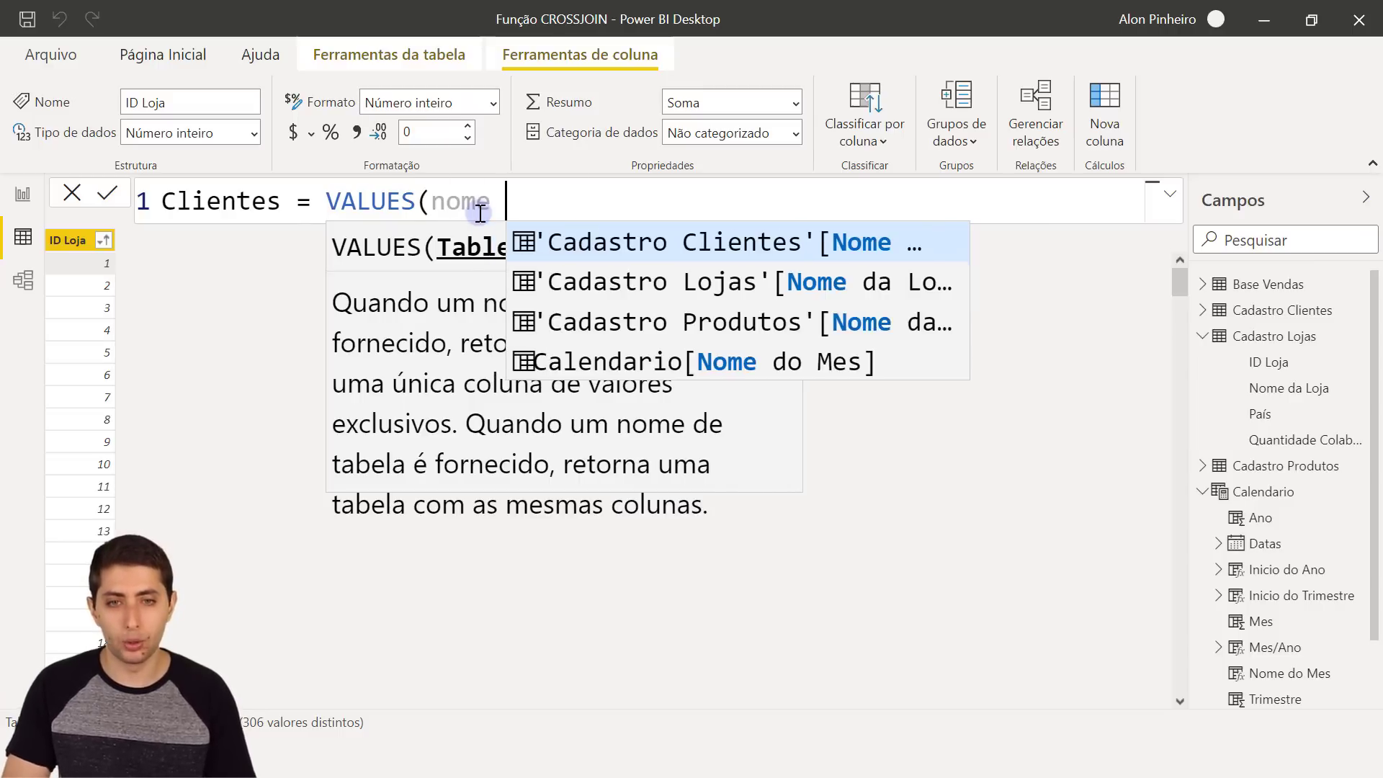
type("clien")
key("BackSpace")
key("BackSpace")
key("BackSpace")
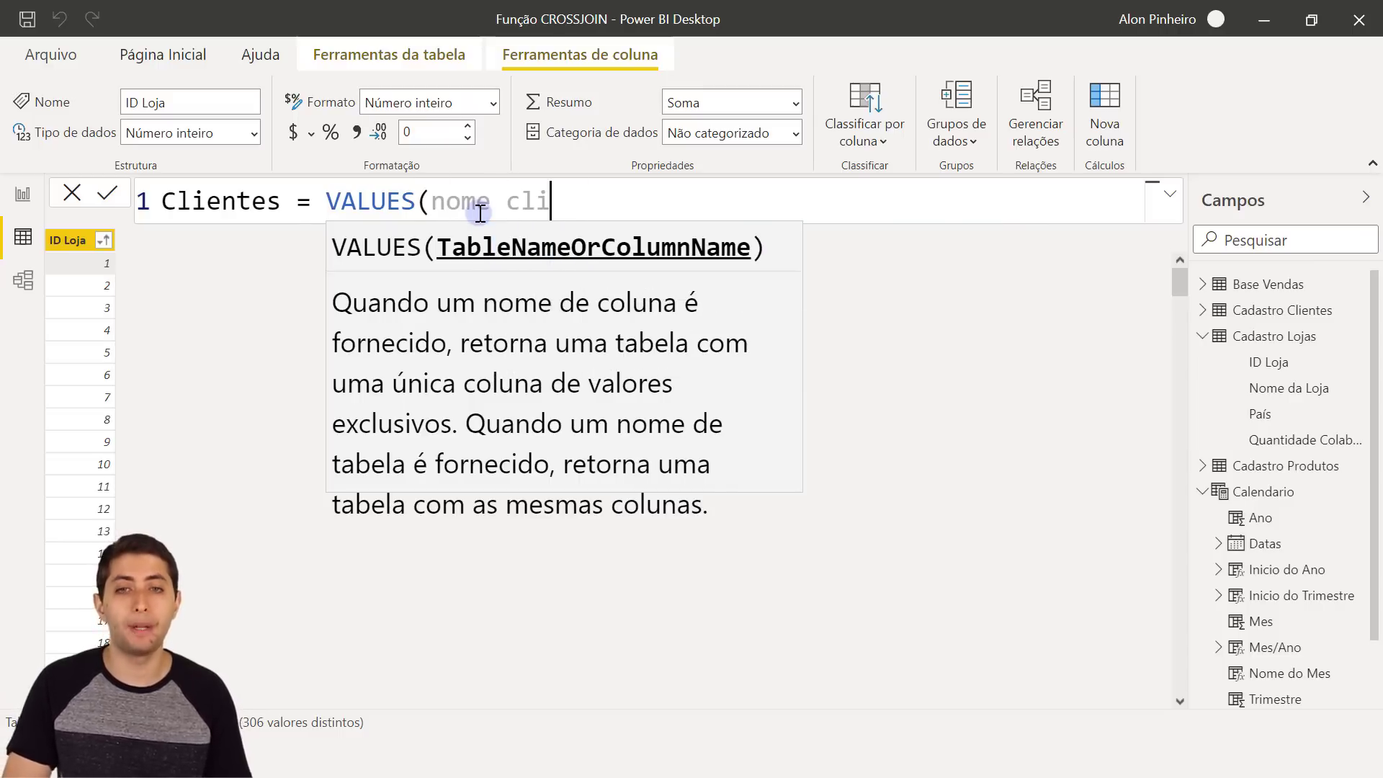
key("BackSpace")
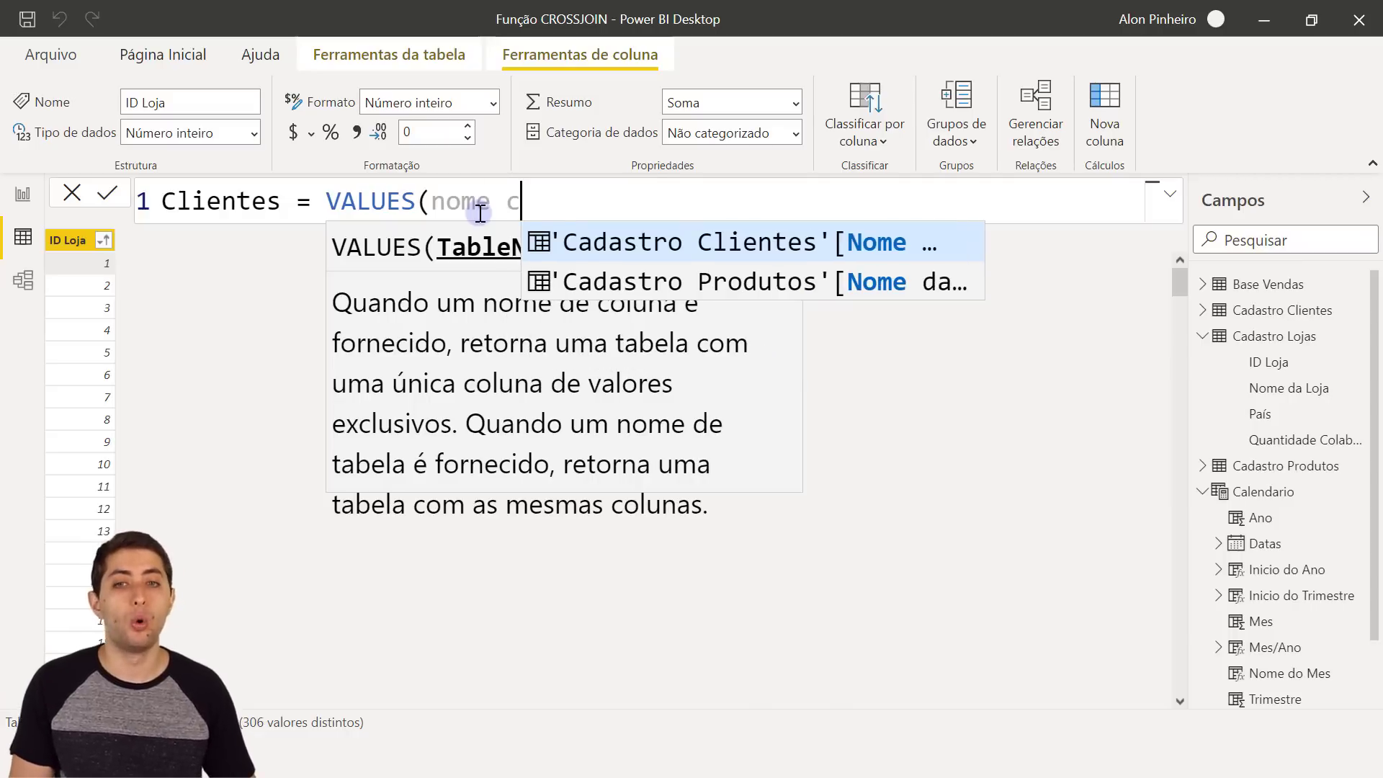
key("ctrl+shift+Left")
key("ctrl+shift+Left")
key("BackSpace")
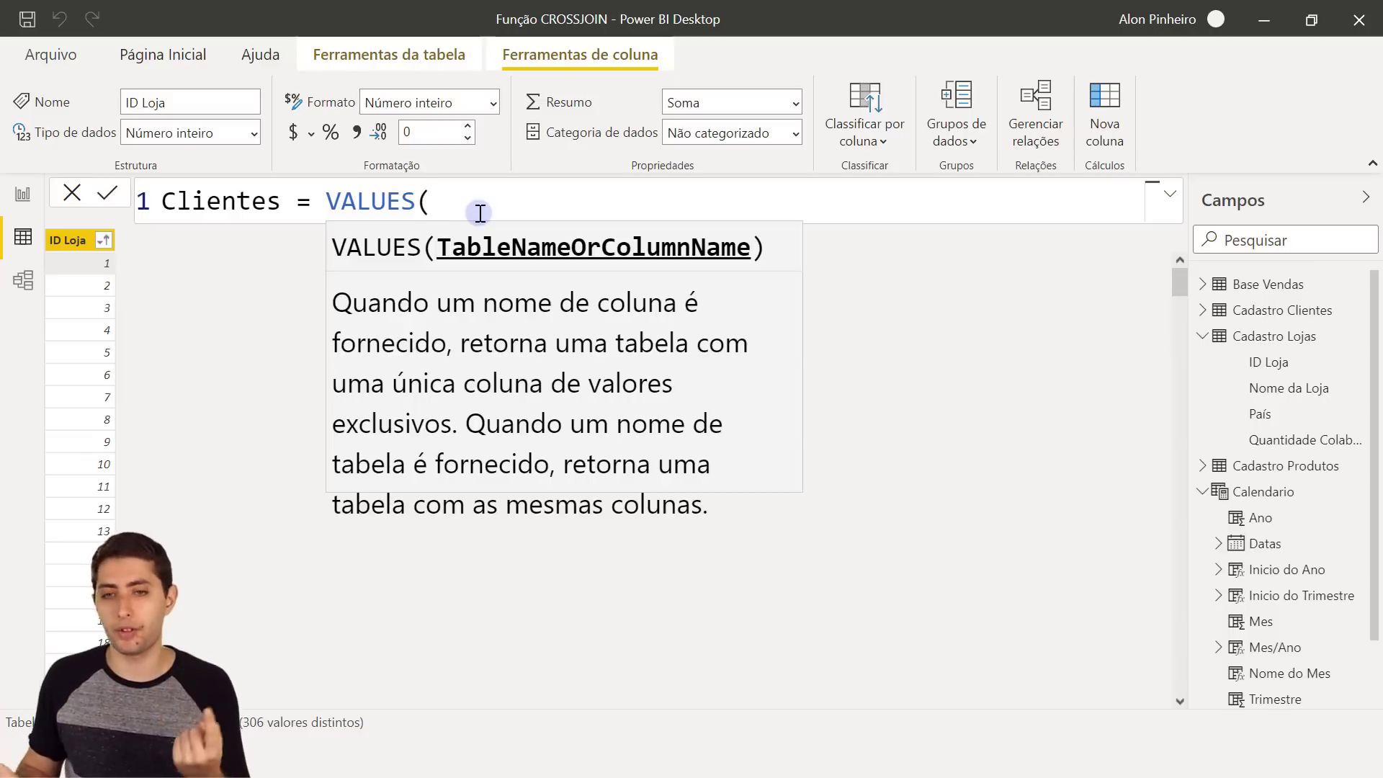
Step: Complete the Clientes table formula with 'Base Vendas'[ID Cliente] as the VALUES argument and commit it
type("id clien")
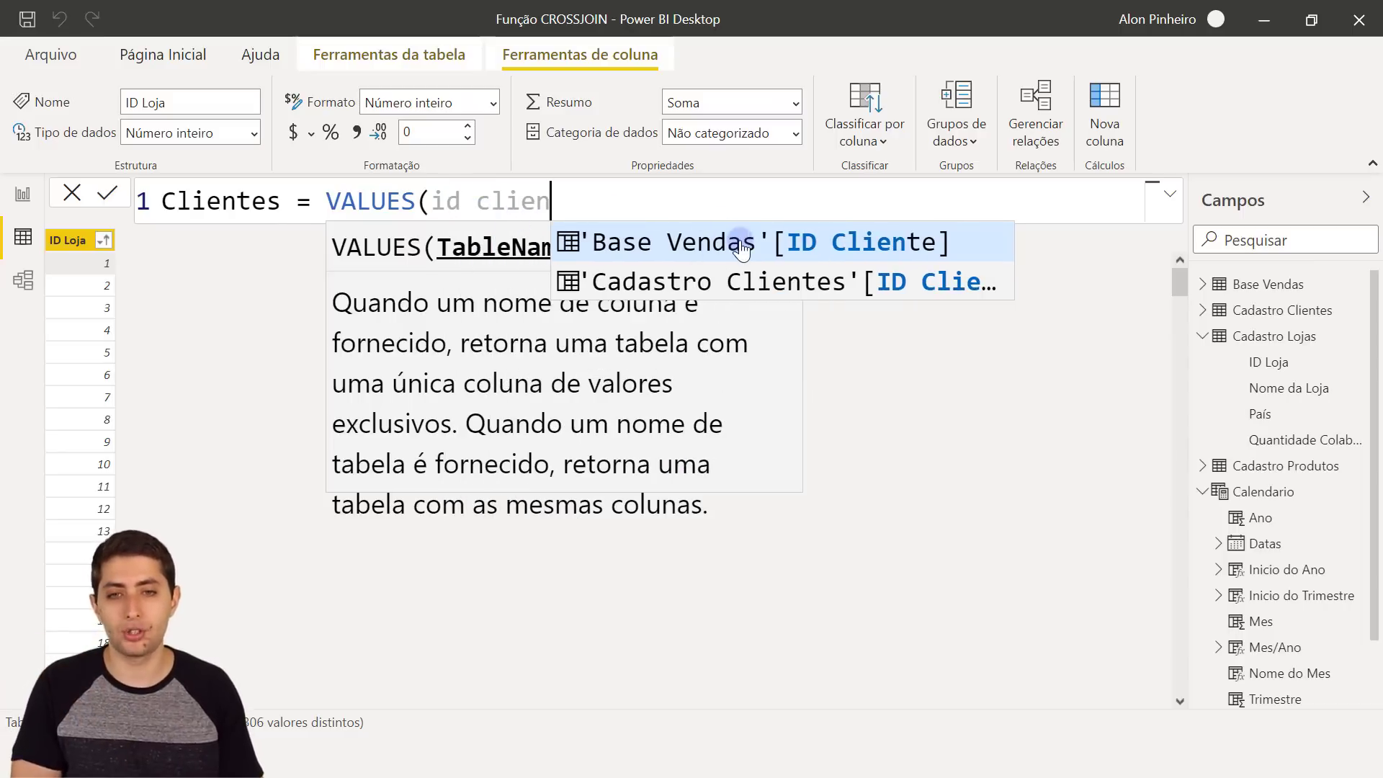
key("Down")
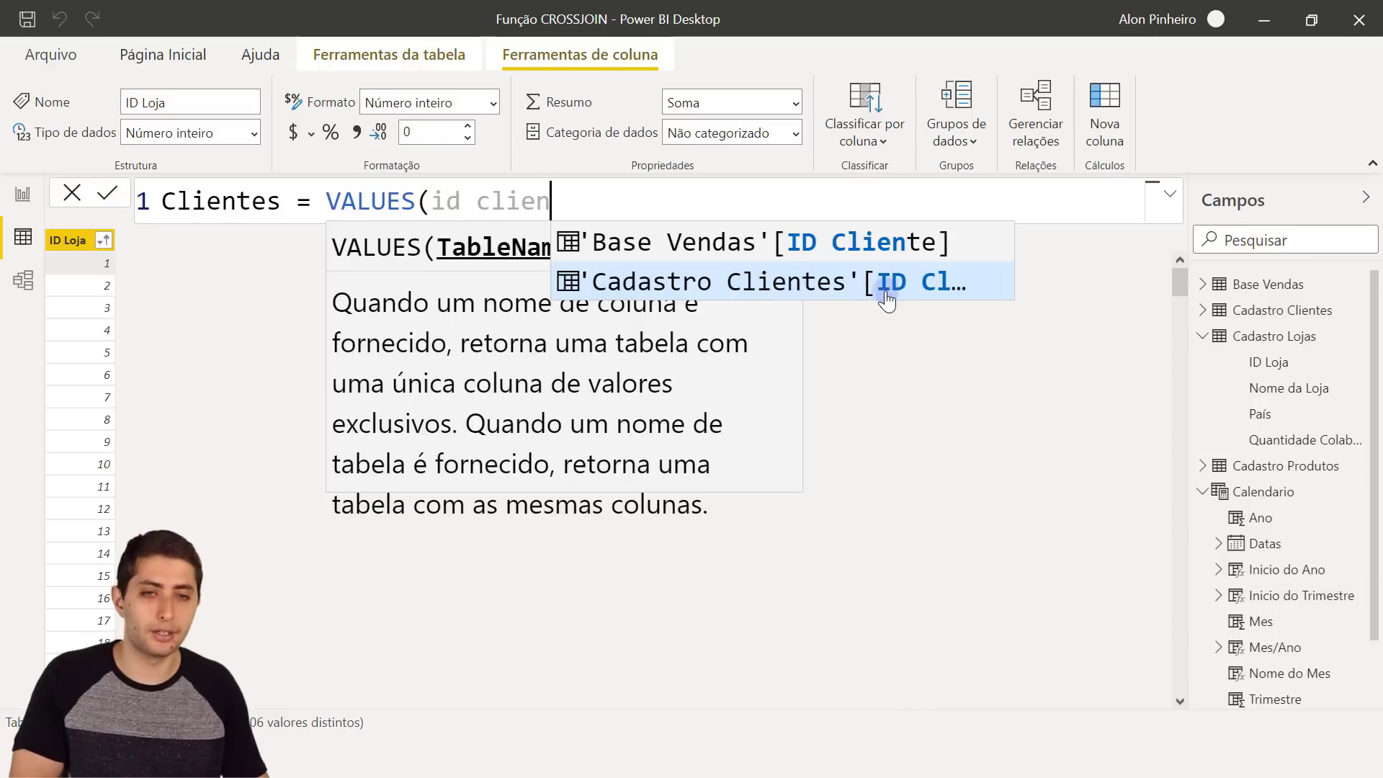
key("Up")
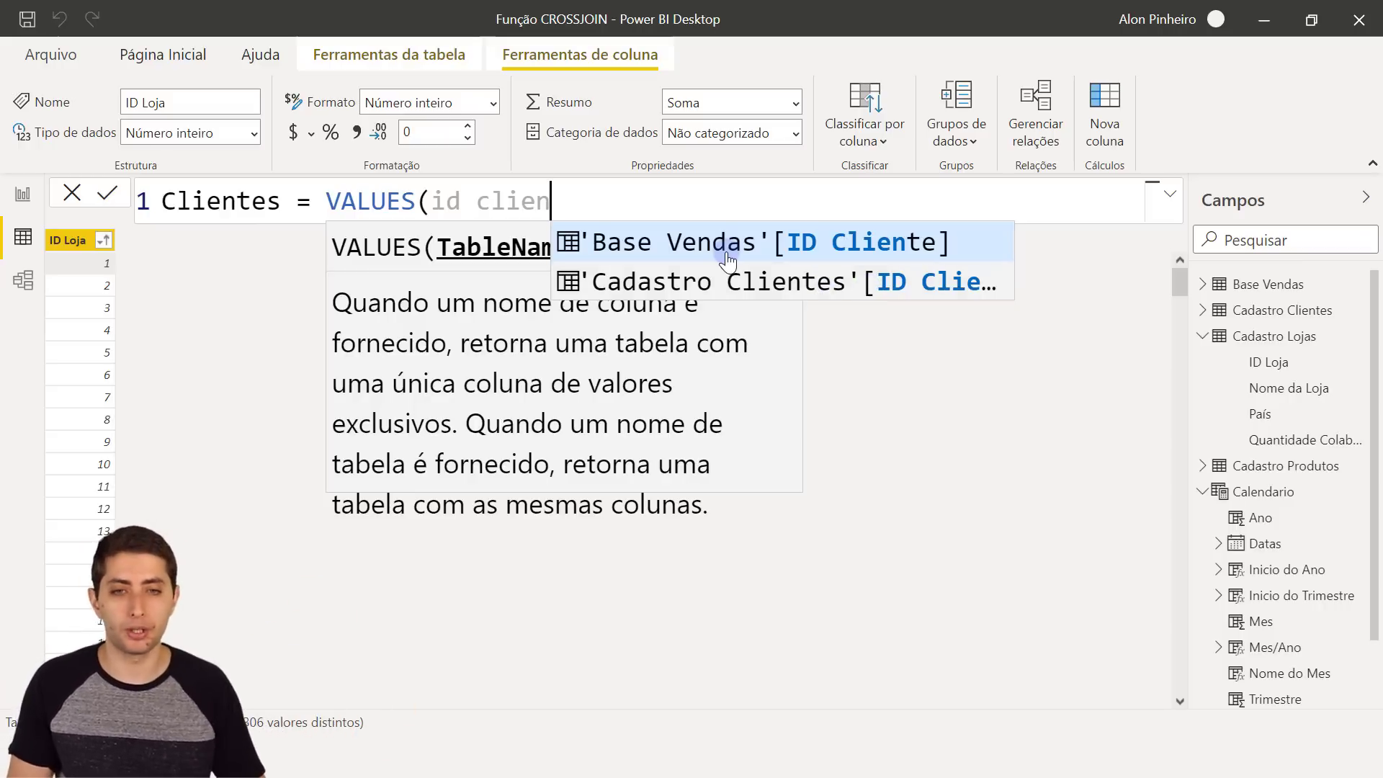
left_click(834, 243)
type(")")
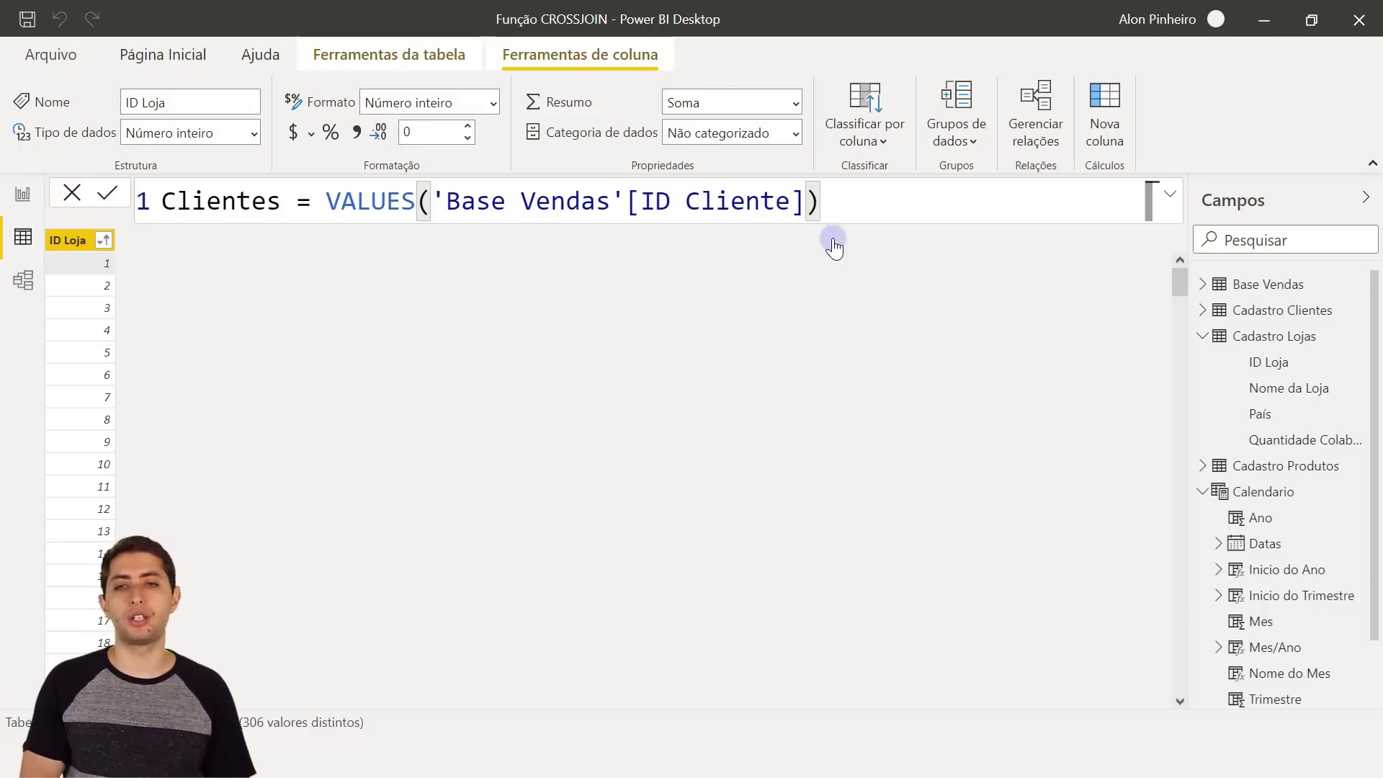
key("Return")
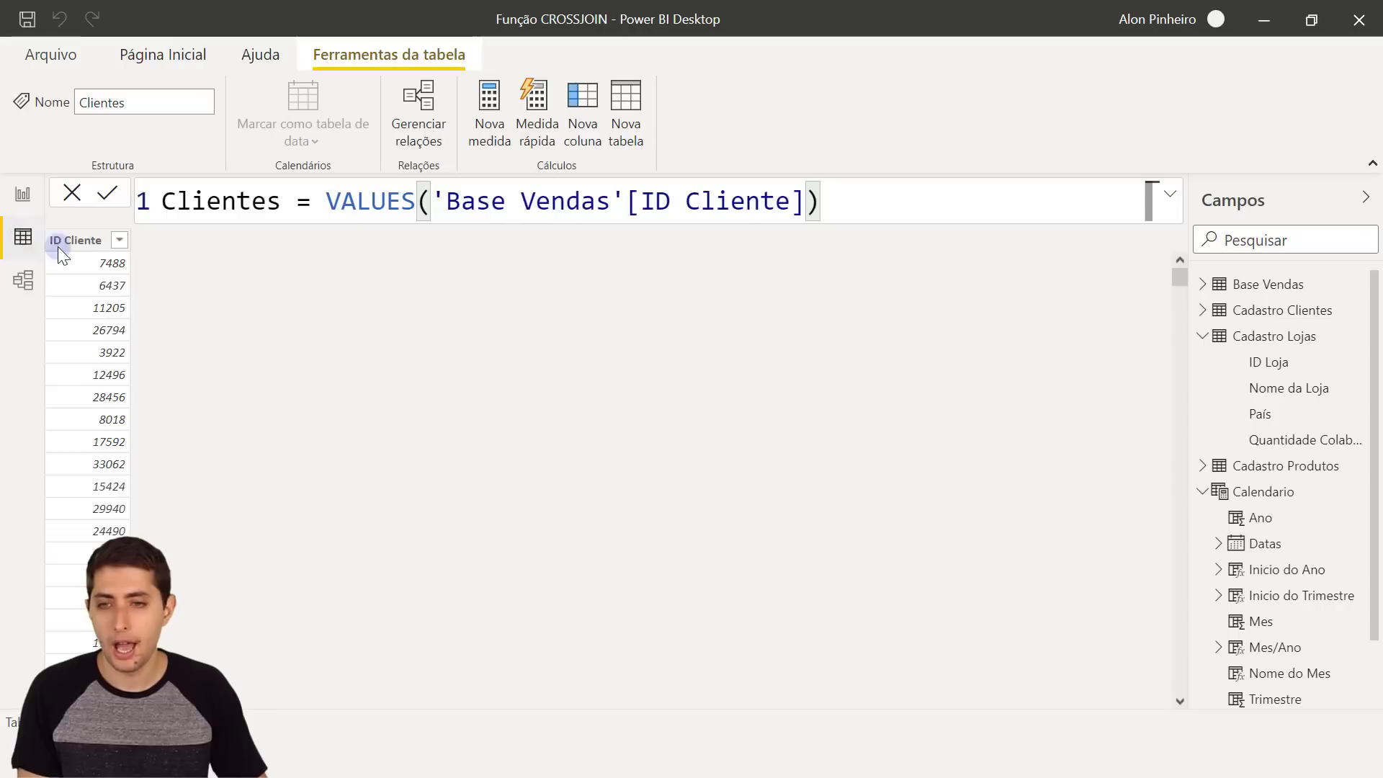
Step: Sort the Clientes table by ID Cliente in ascending order and review its list of customer IDs
left_click(118, 244)
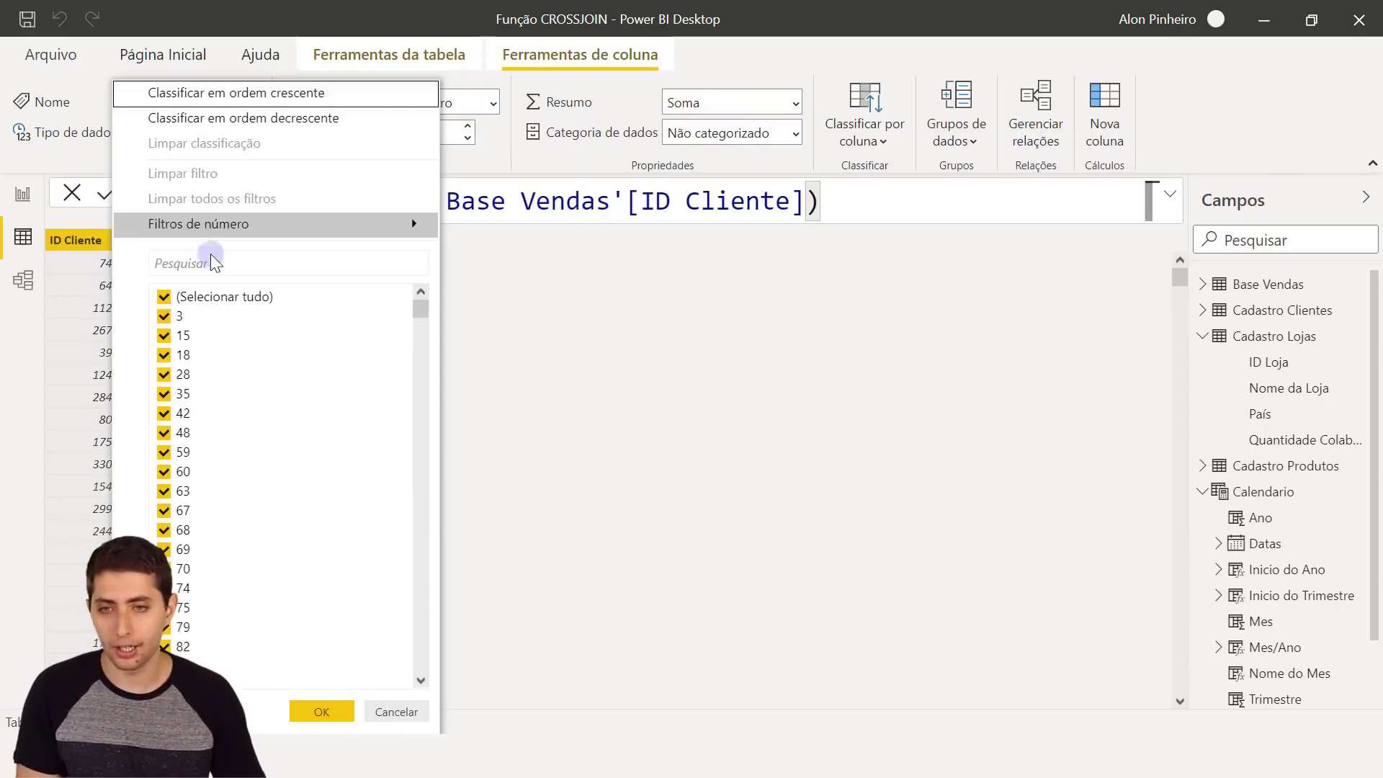
left_click(207, 92)
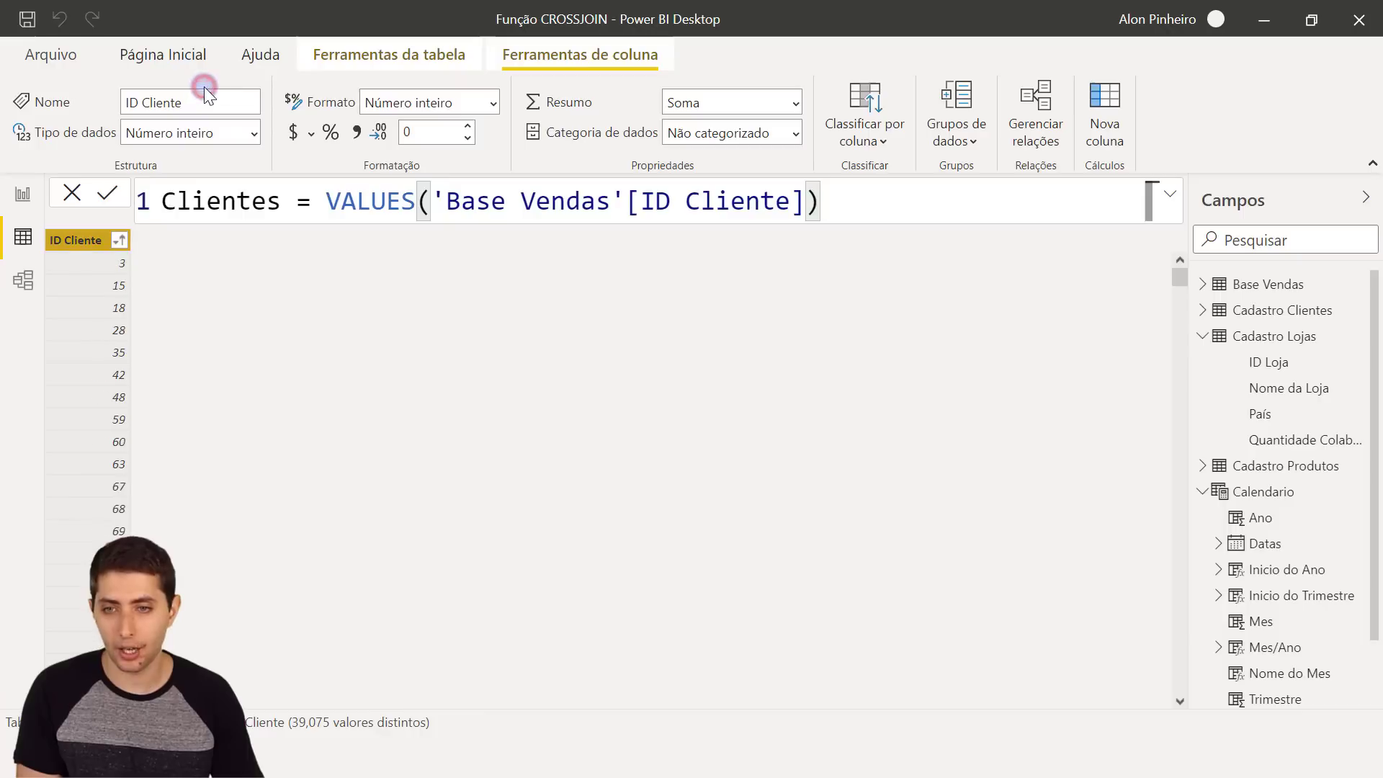
left_click(104, 261)
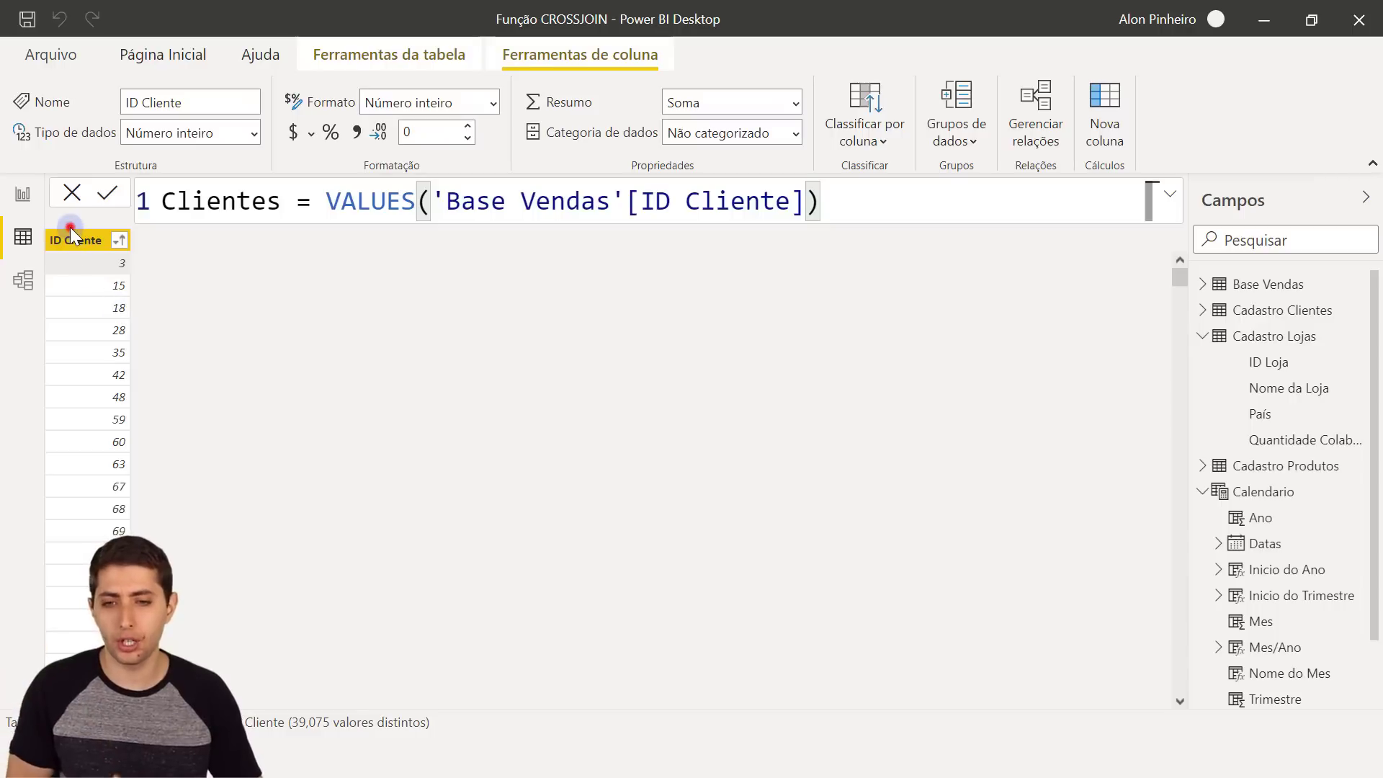
left_click(84, 247)
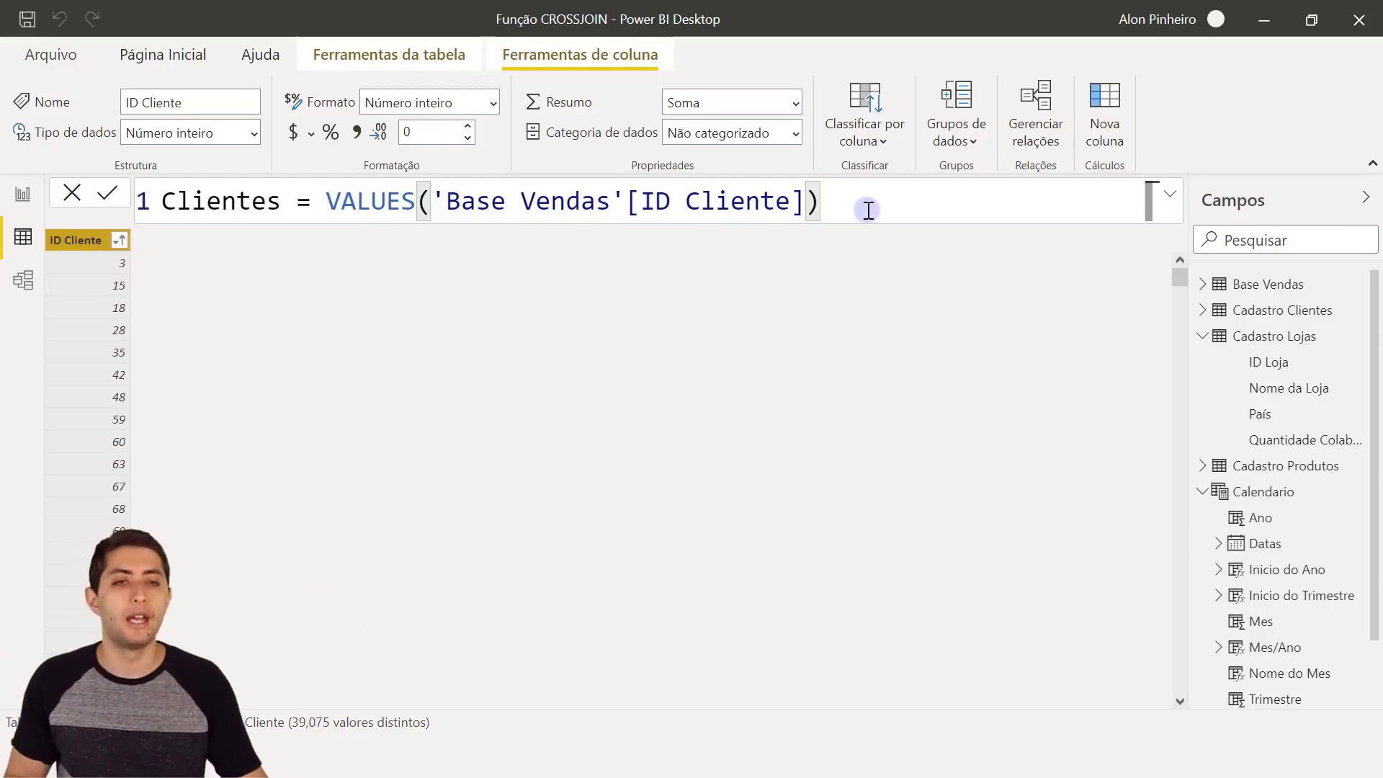
Step: Examine the Base Vendas table and the Mes/Ano column of the Calendario table
left_click(1267, 286)
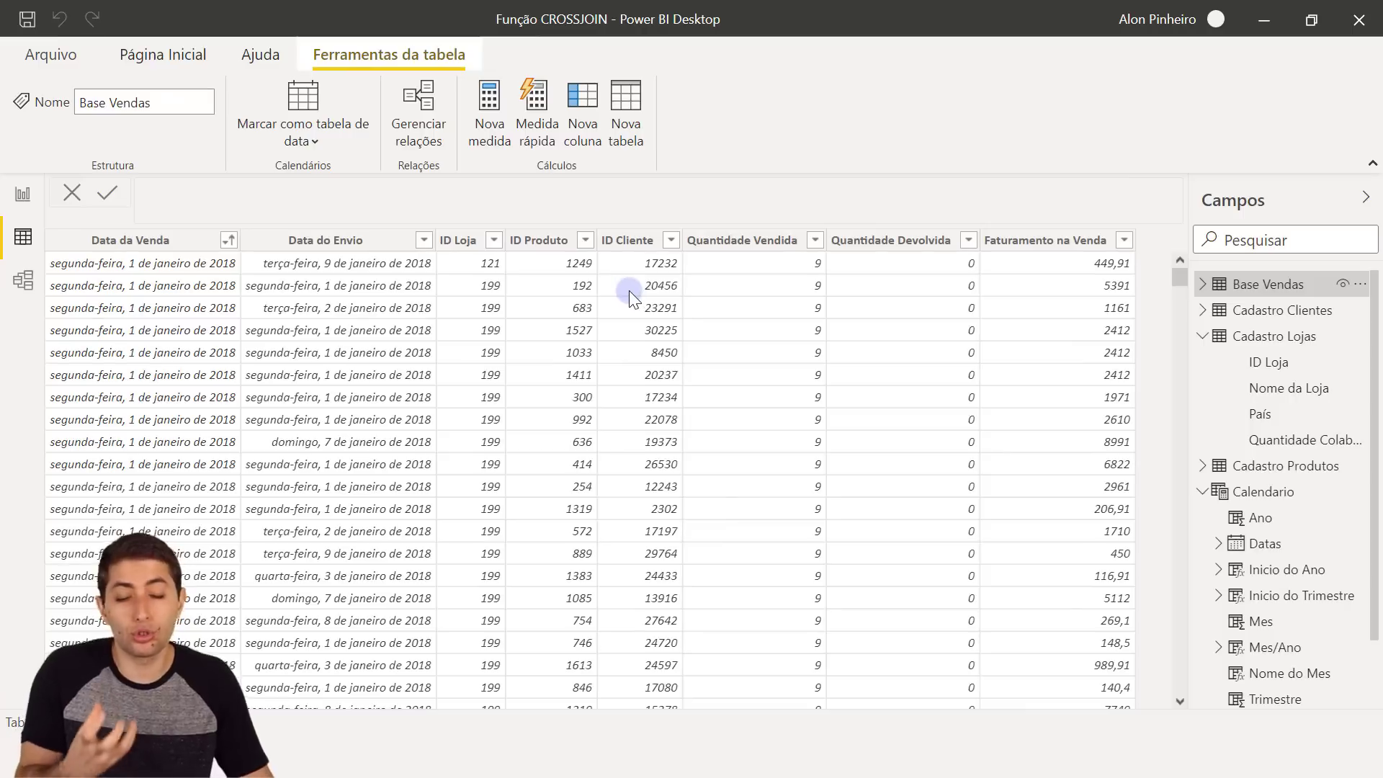
scroll(1286, 371, "down", 1)
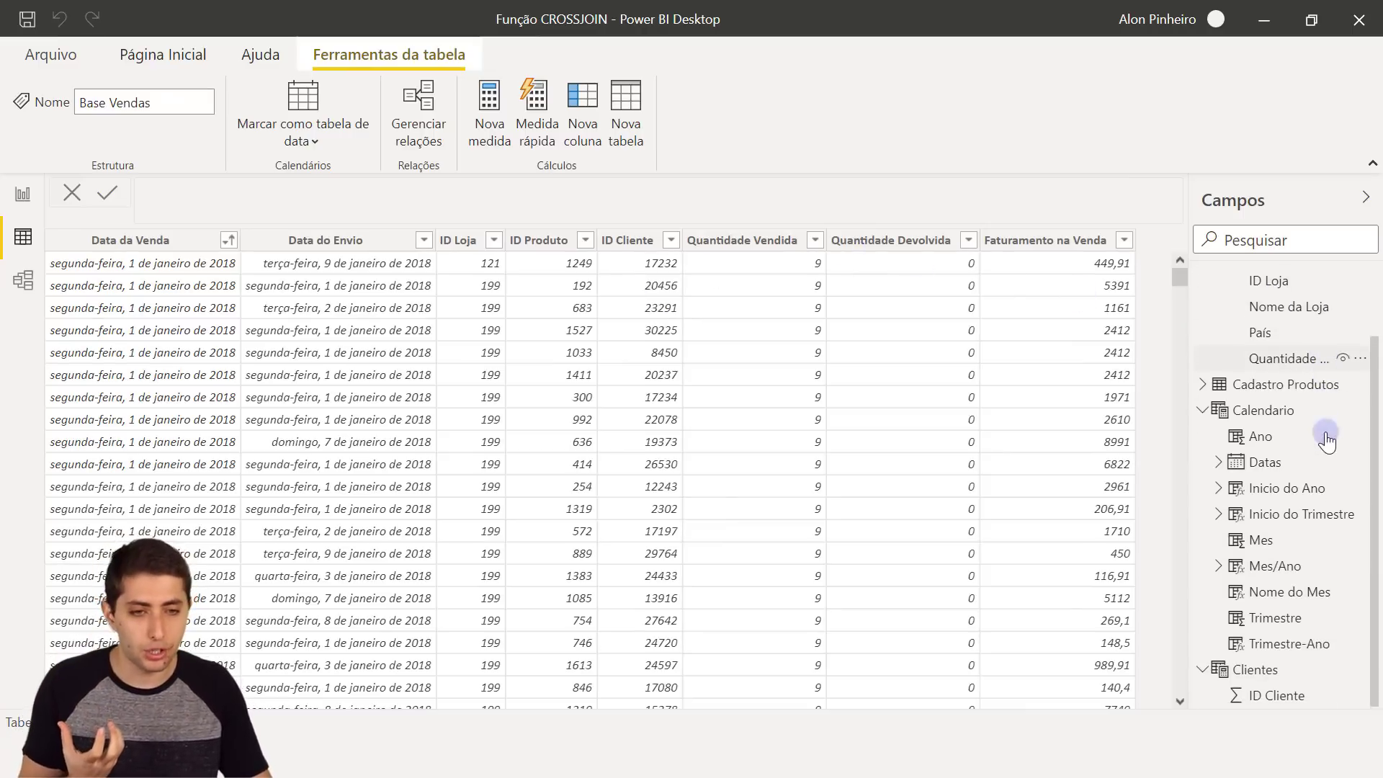
left_click(1286, 414)
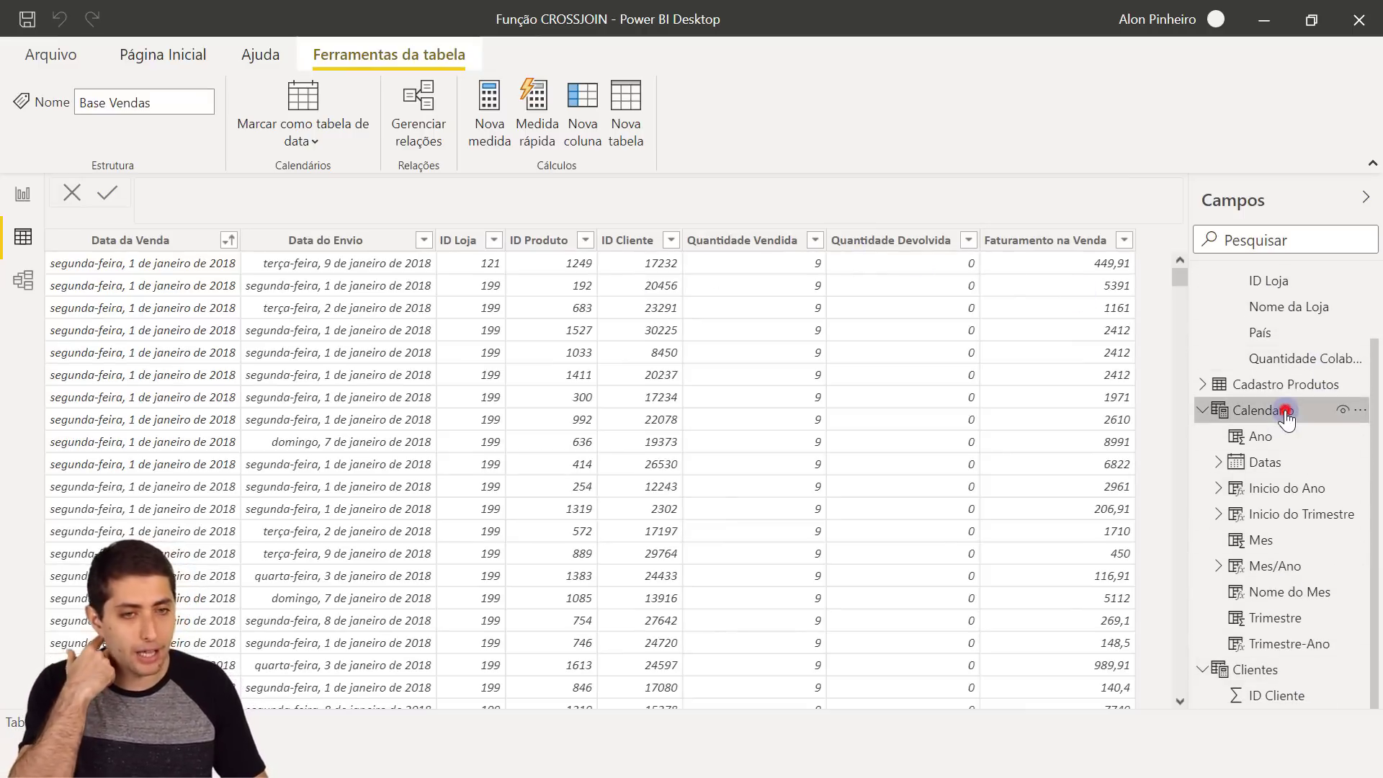
left_click(542, 267)
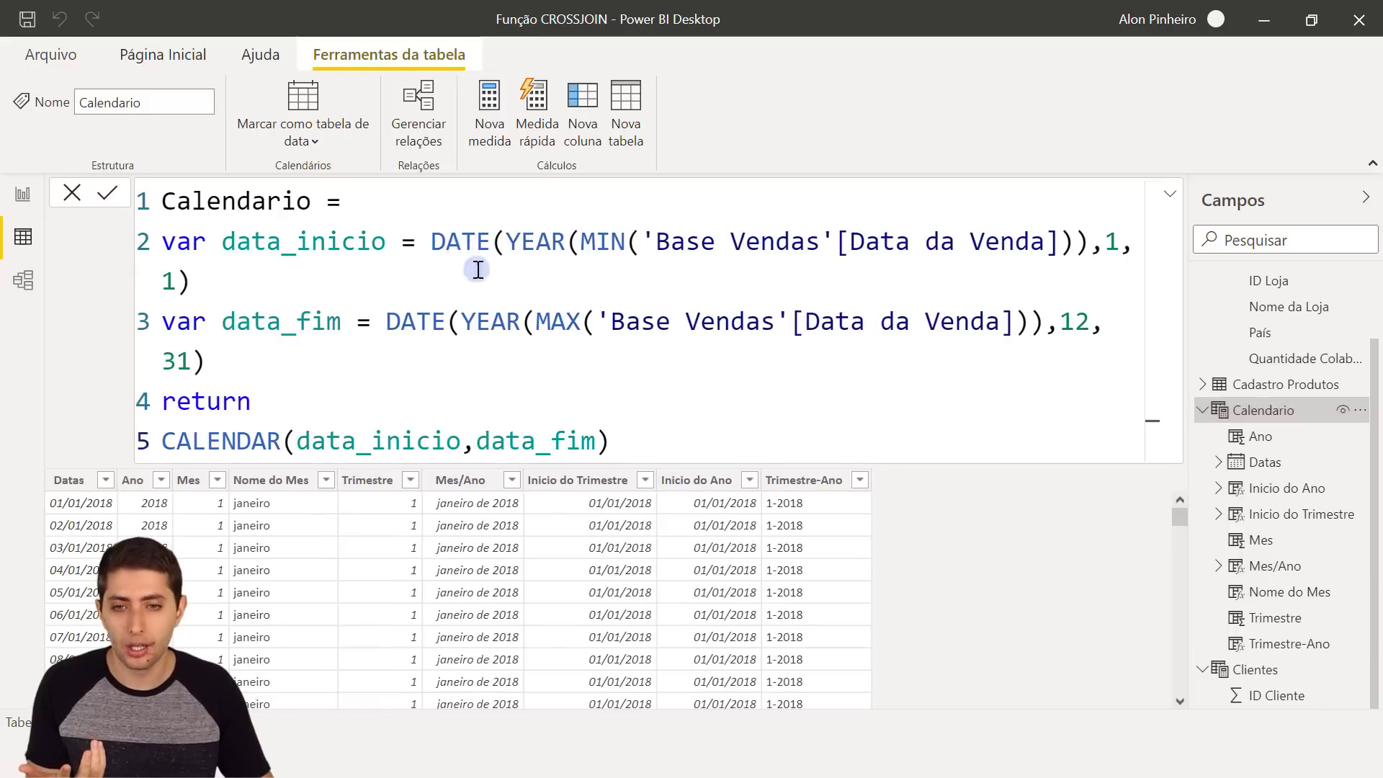
left_click(461, 487)
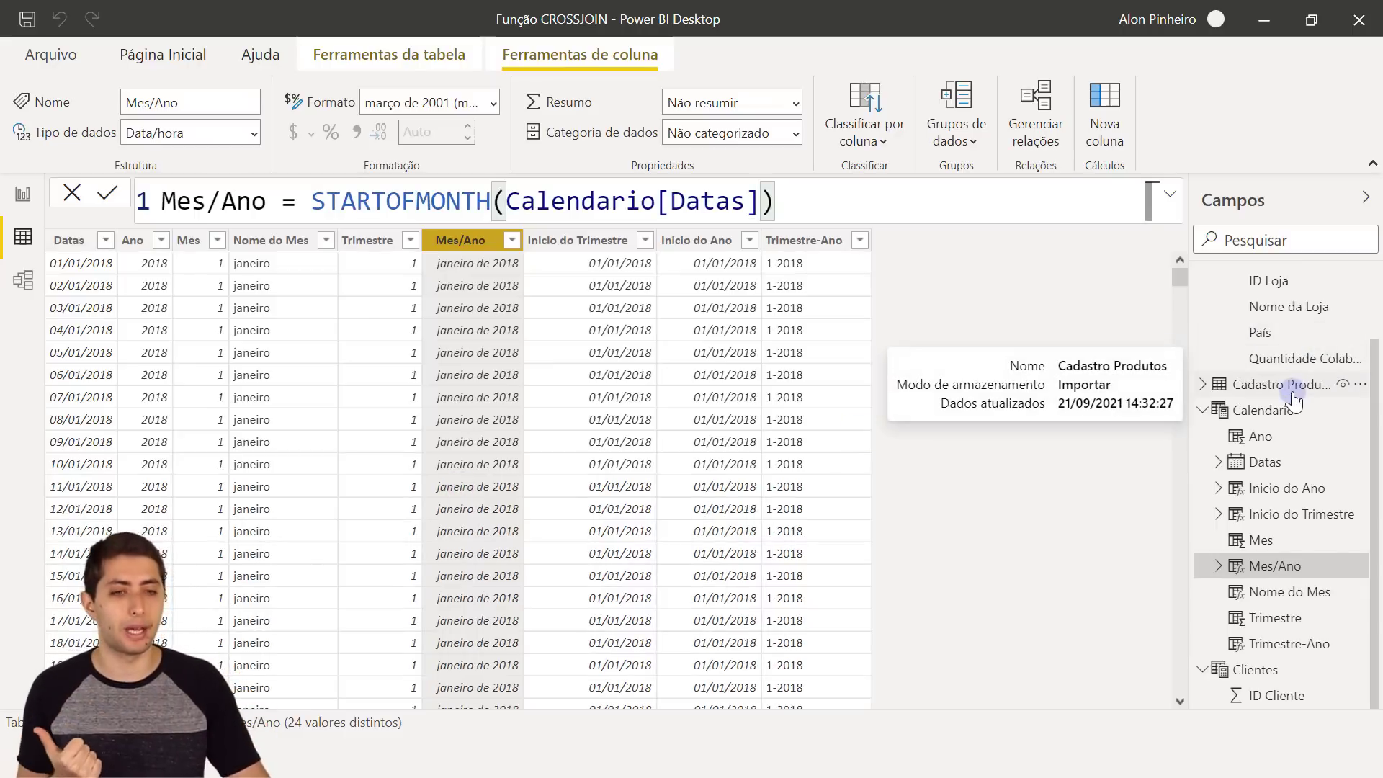
Step: Replace the Clientes table formula with Meses = VALUES(Calendario[Mes/Ano]) and commit it
left_click(1257, 674)
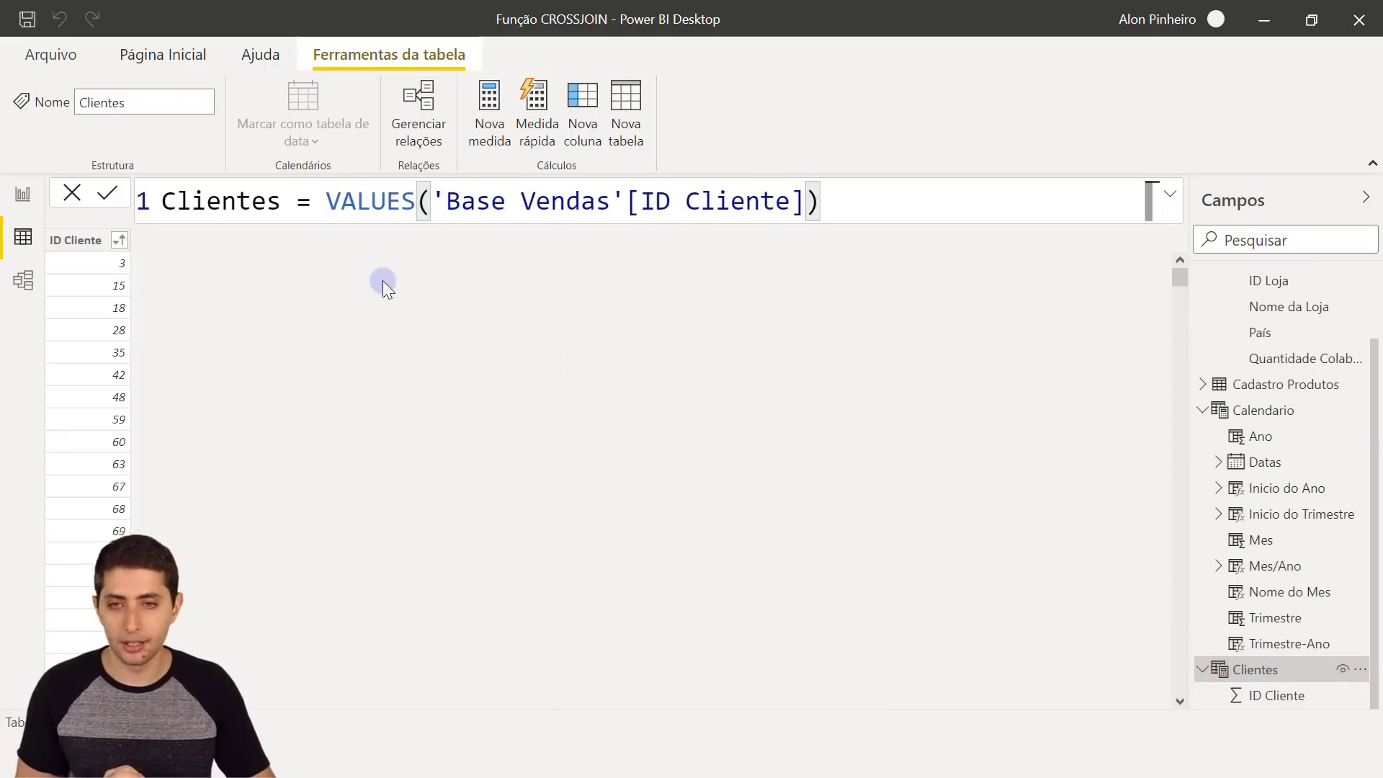
left_click_drag(827, 198, 137, 220)
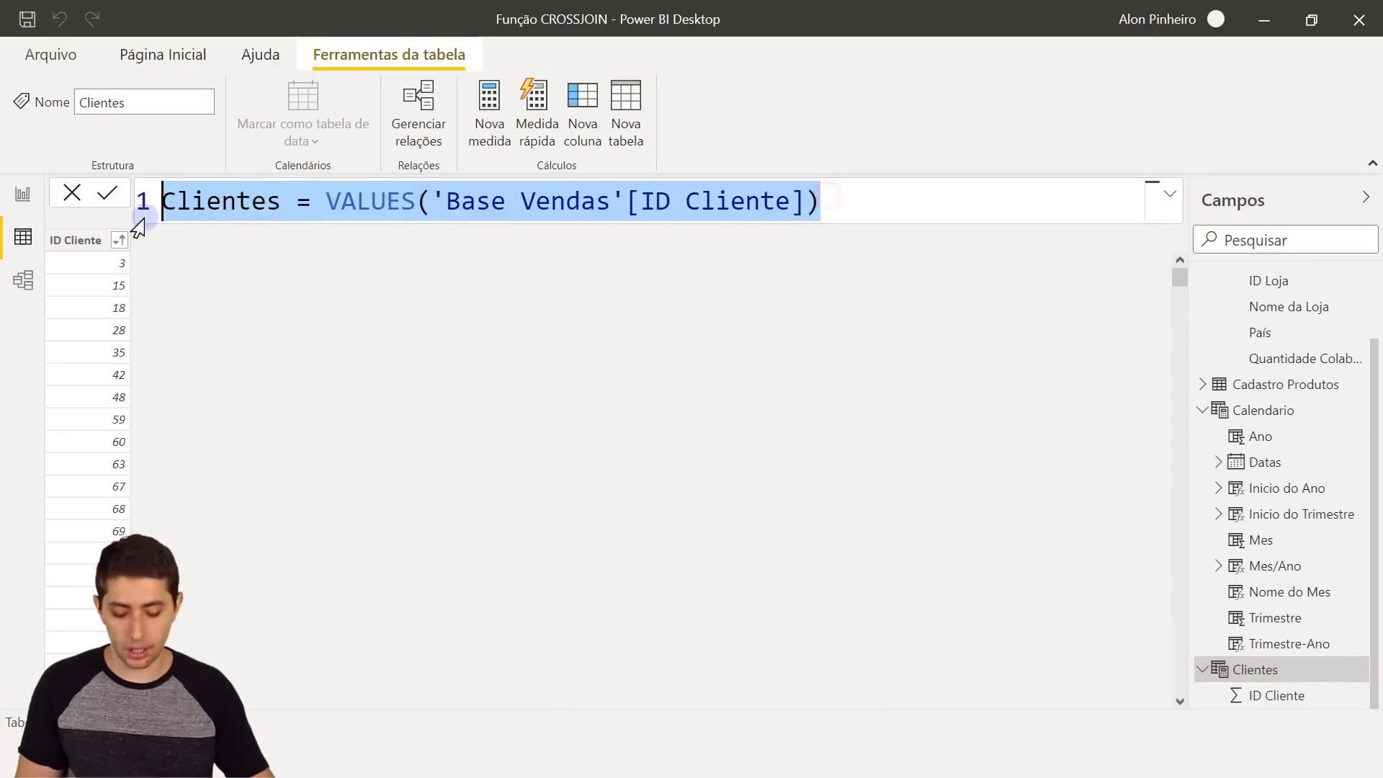
type("Meses = values")
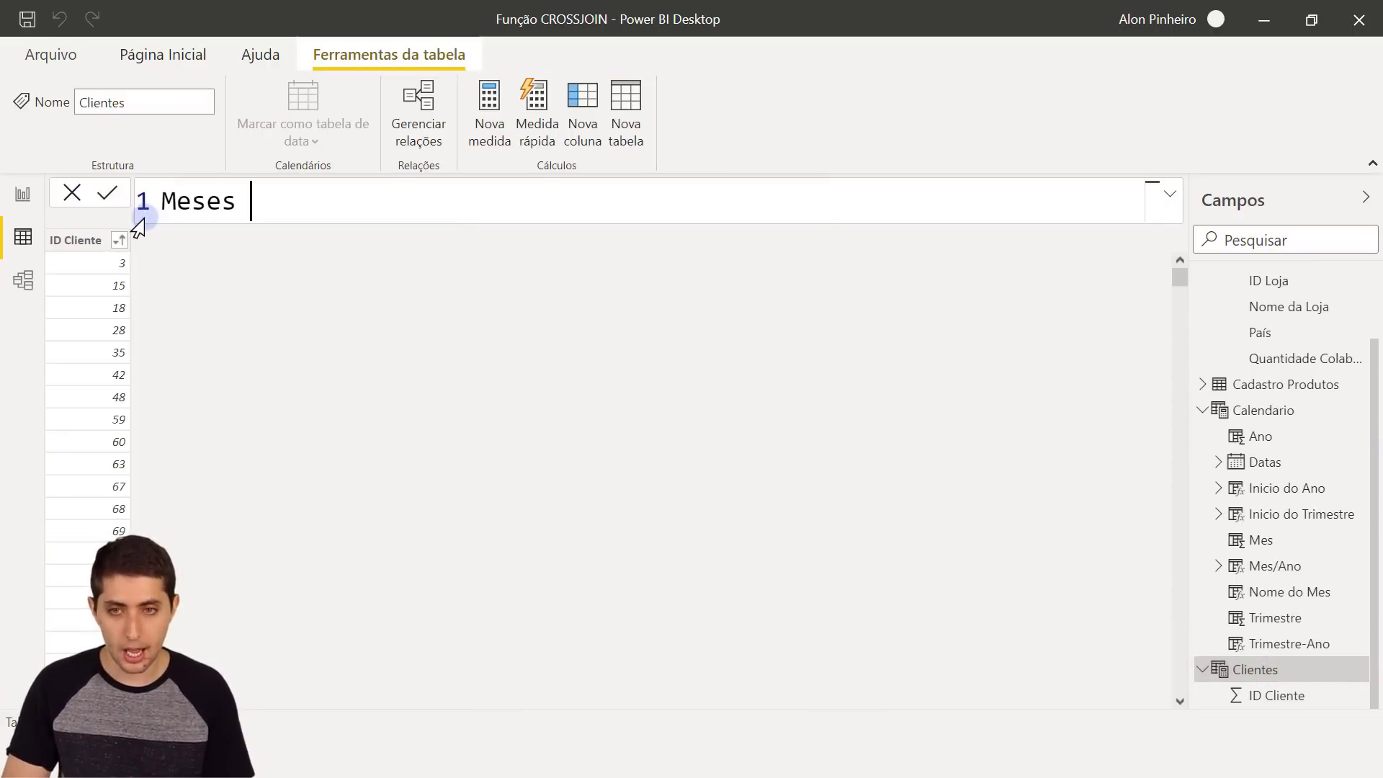
type("(")
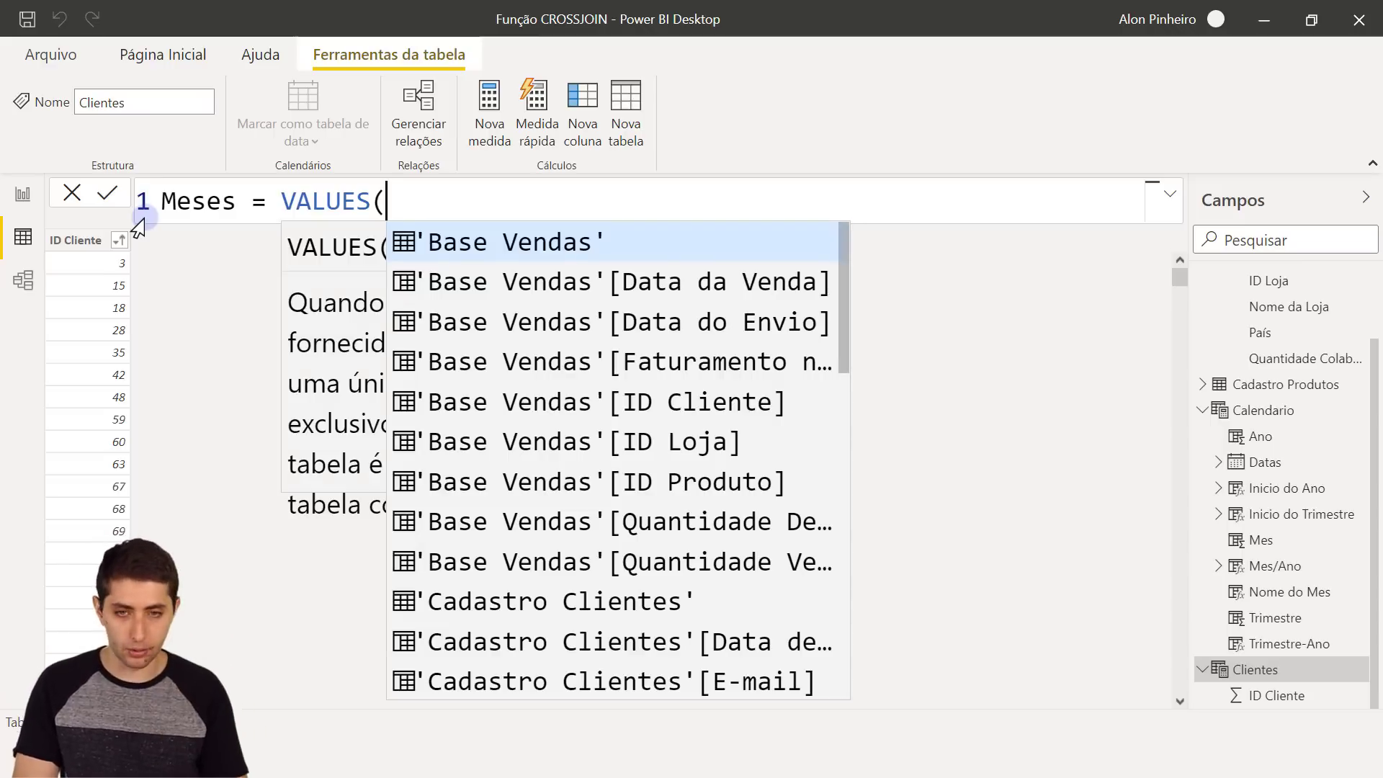
type("mes/ano")
left_click(581, 242)
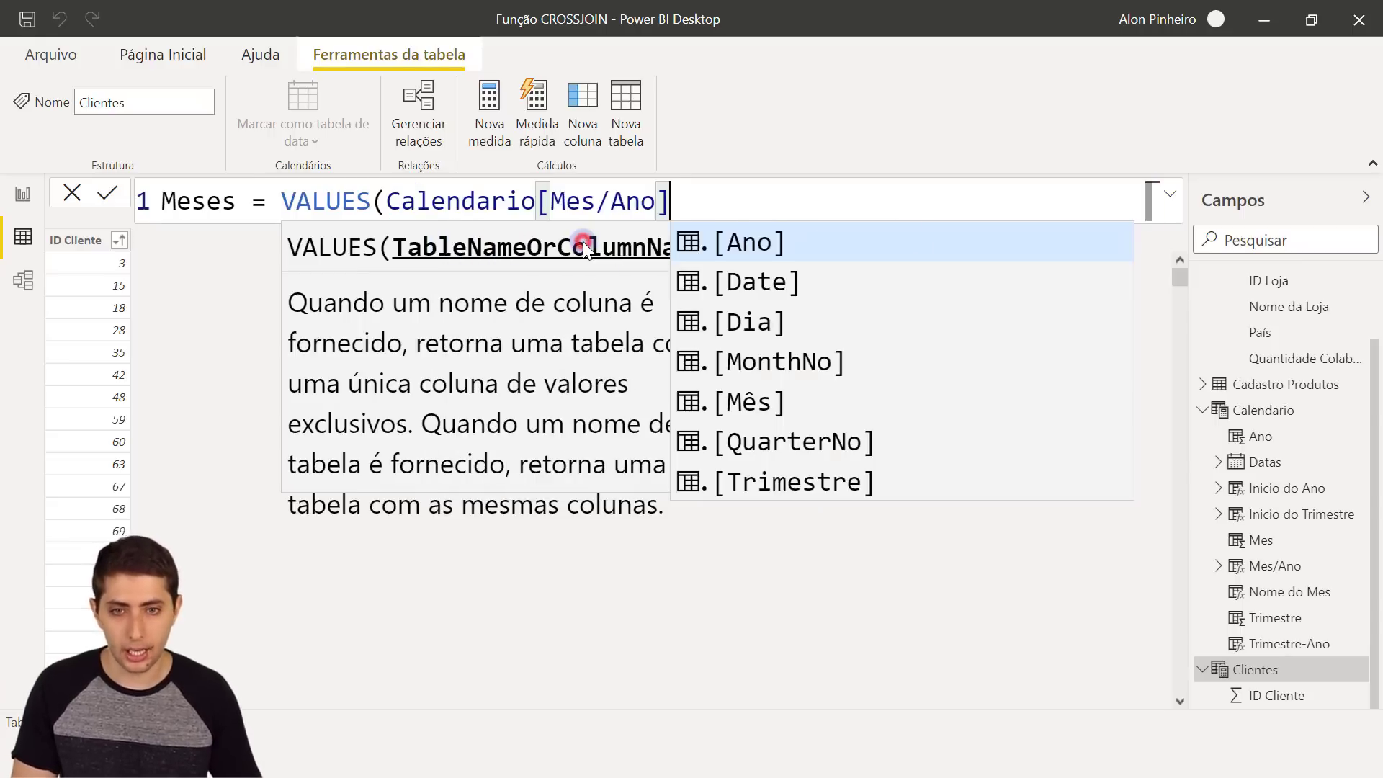
type(")")
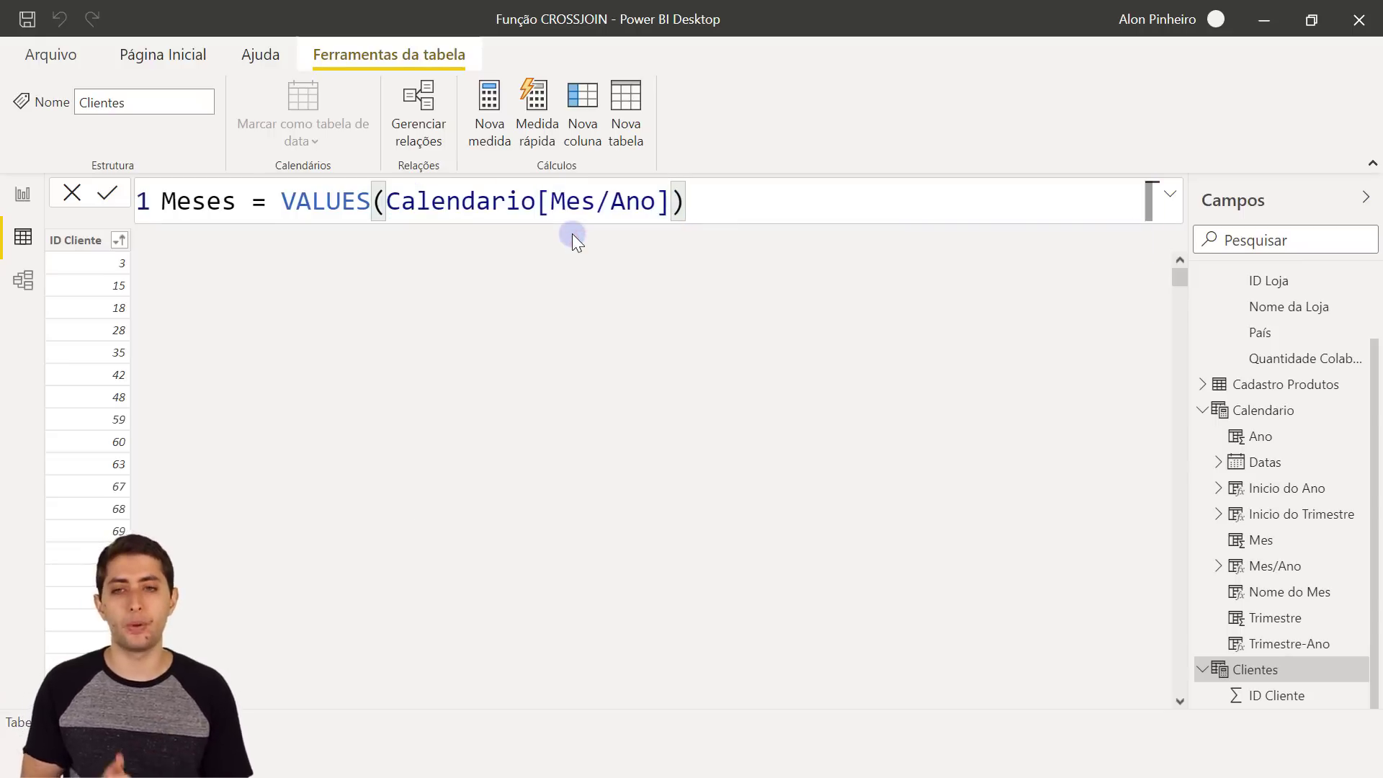
key("Return")
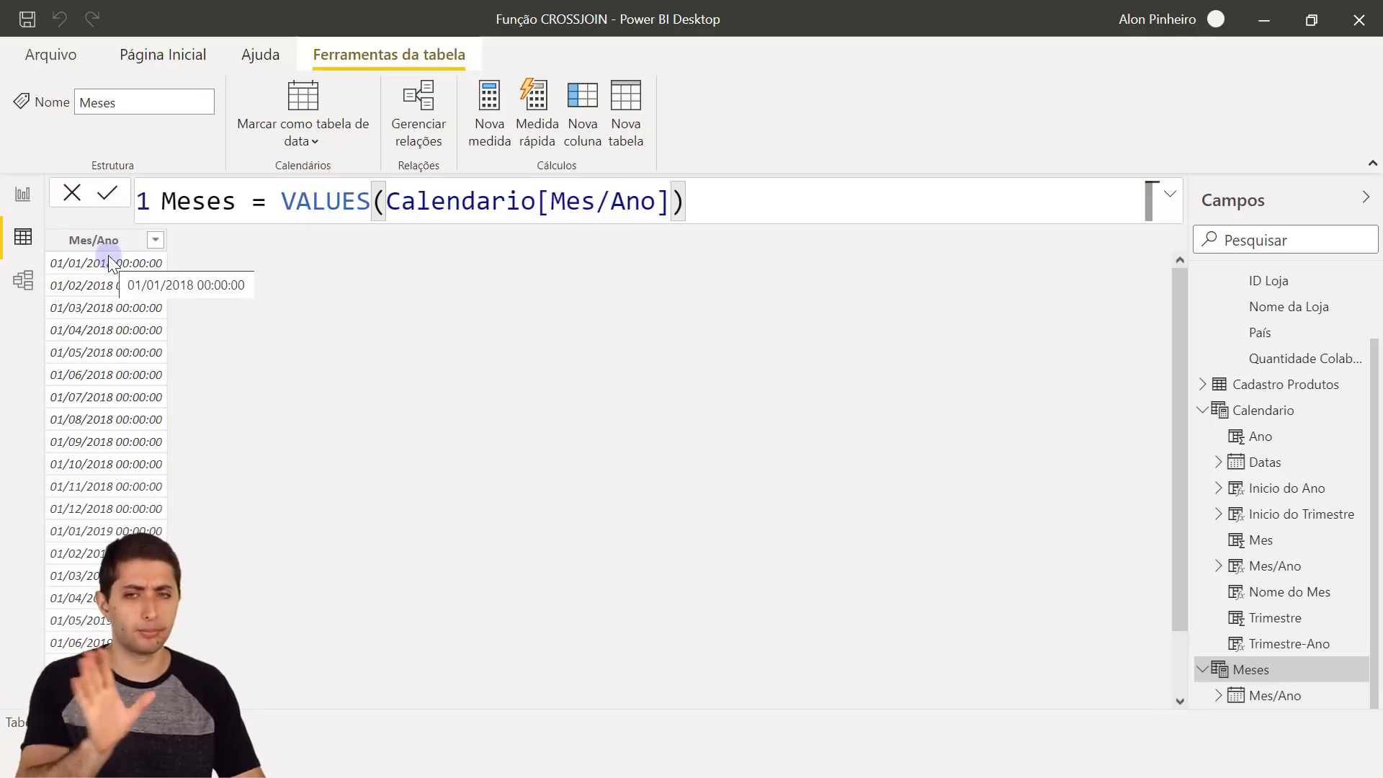
Step: Review the Meses table's Mes/Ano column and set its data type to Data
left_click(89, 264)
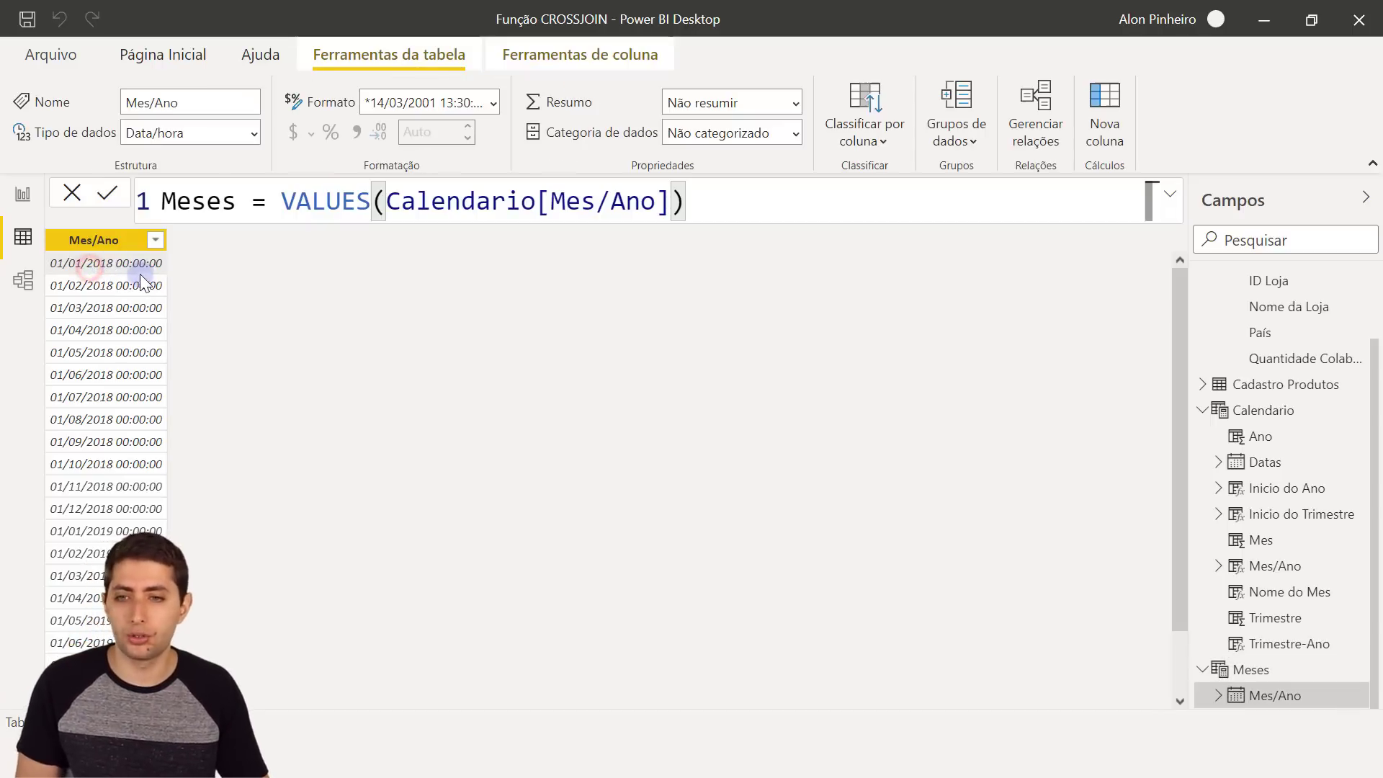
left_click(99, 310)
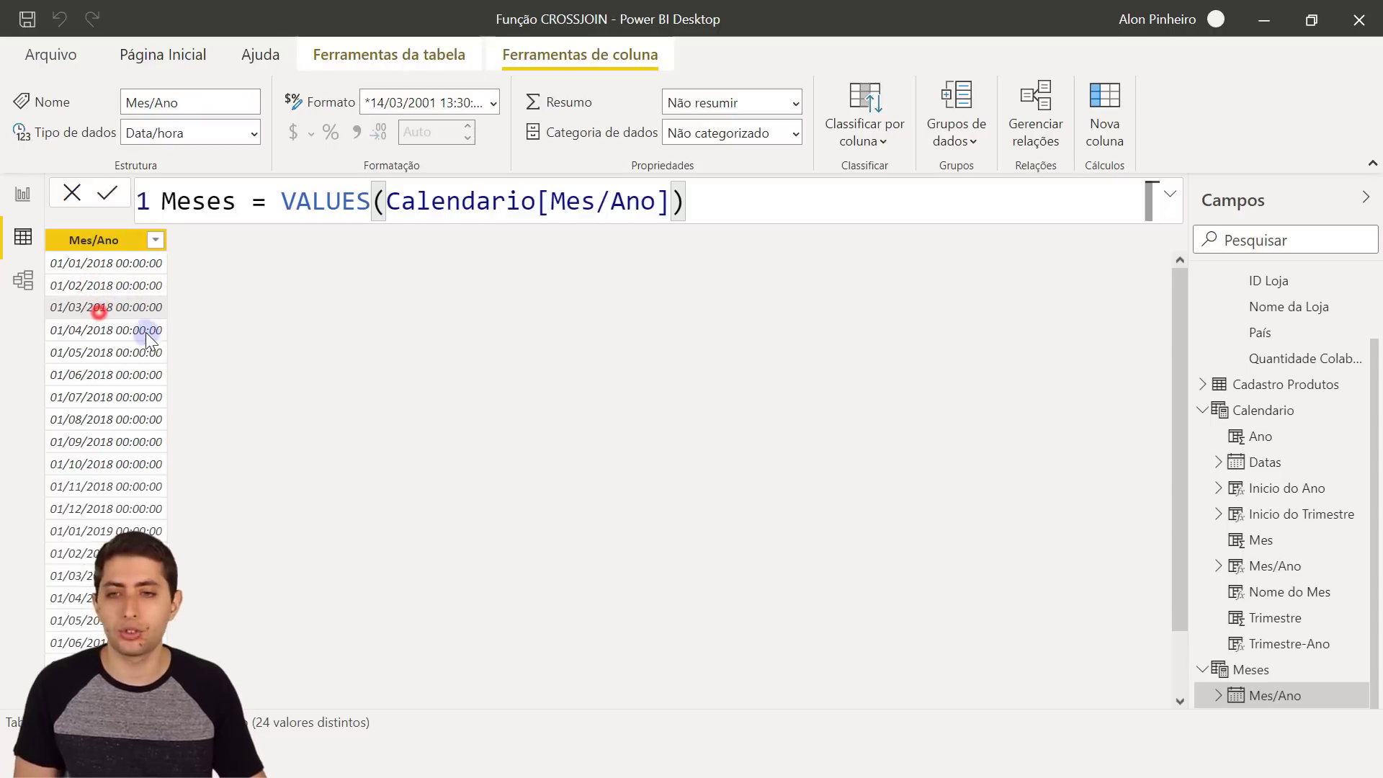
left_click(108, 244)
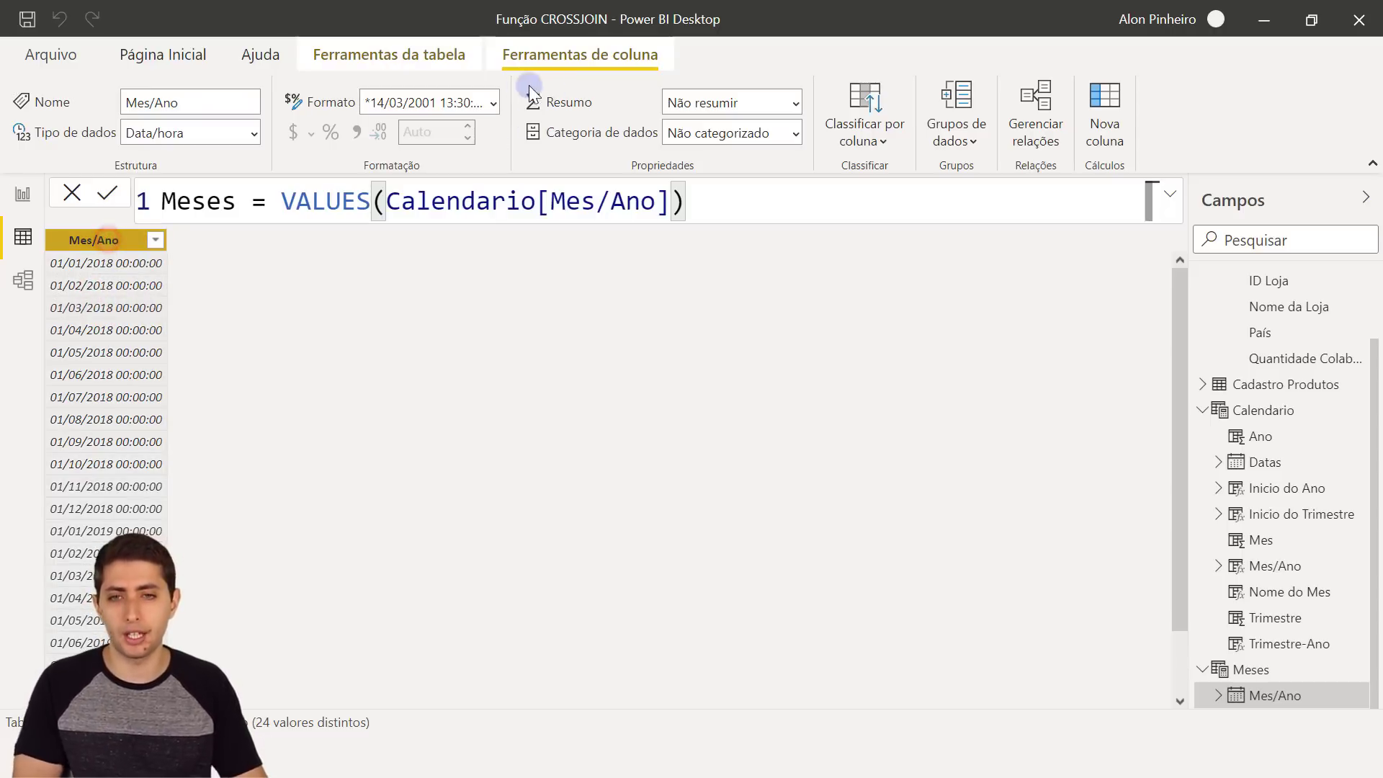
left_click(494, 105)
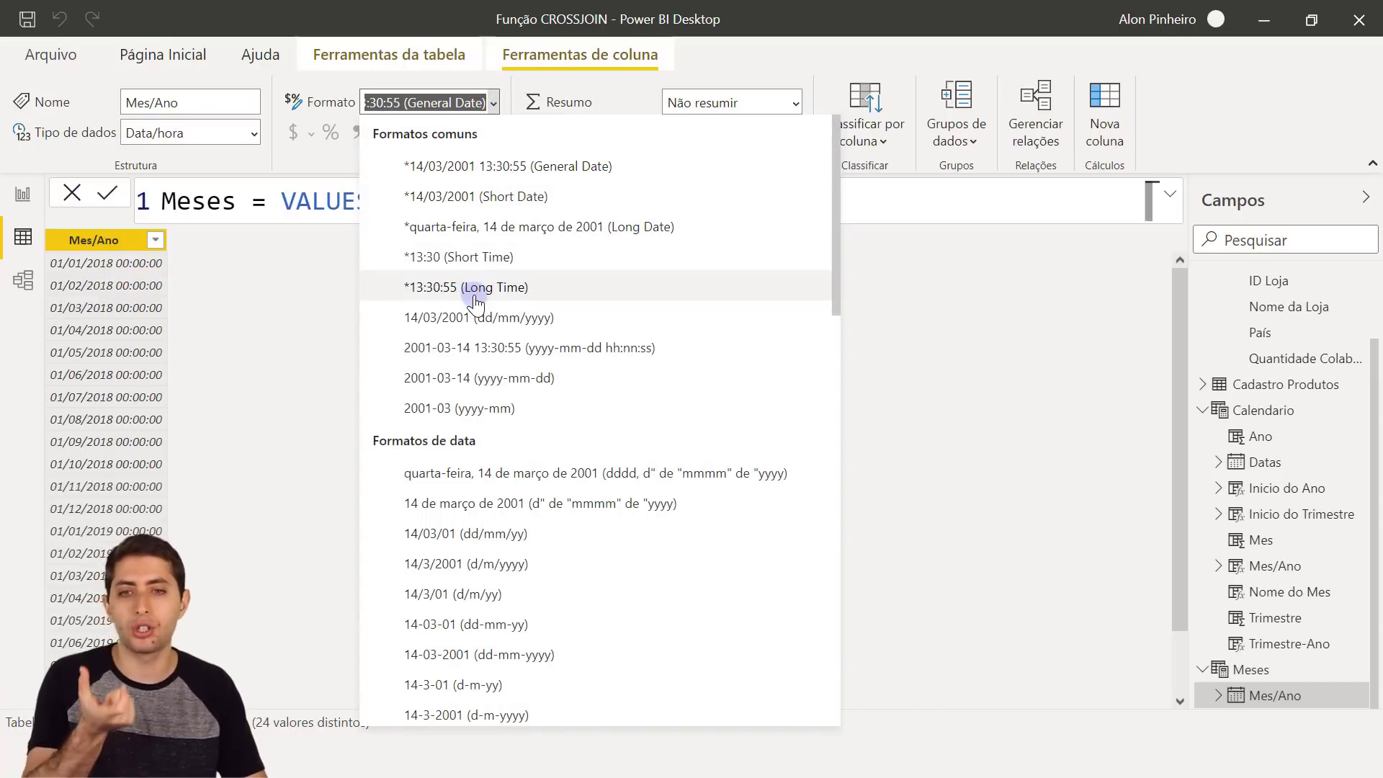
left_click(300, 295)
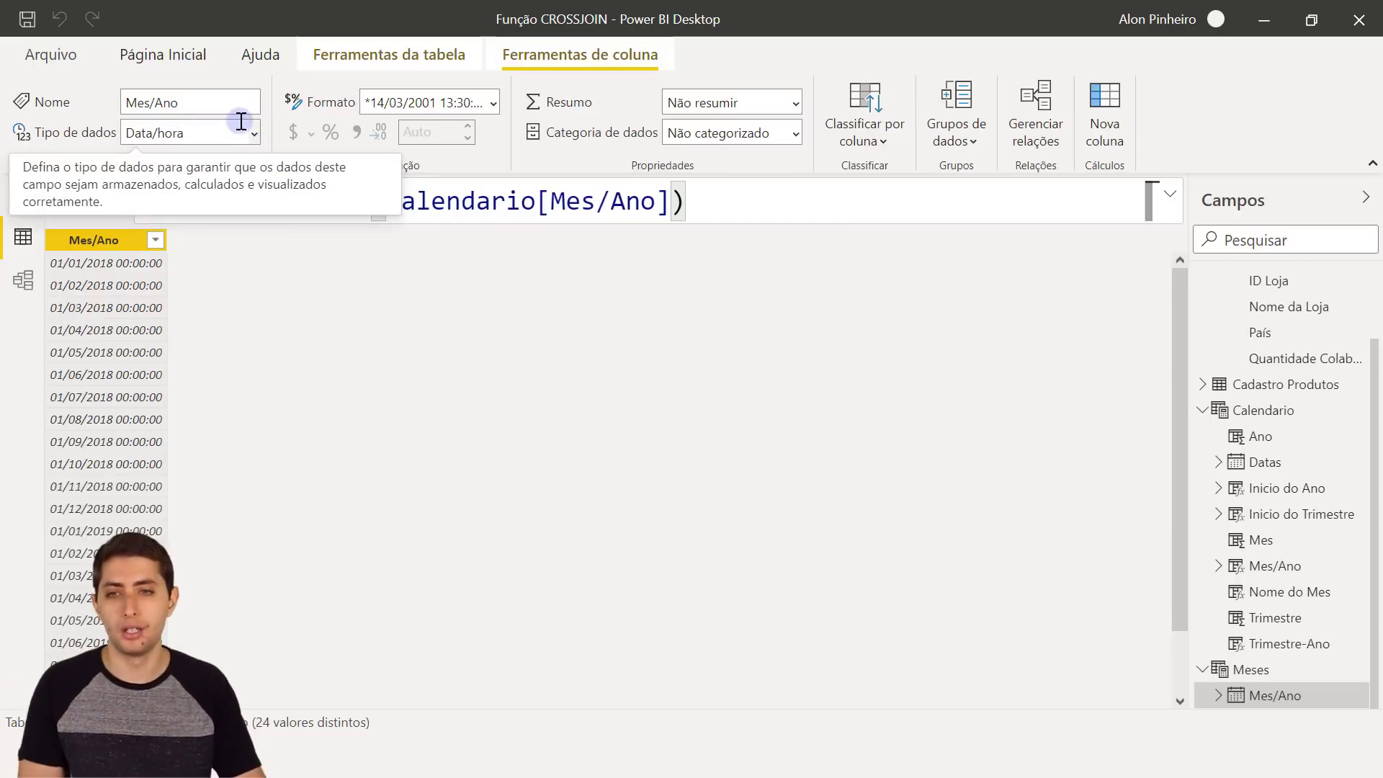
left_click(252, 132)
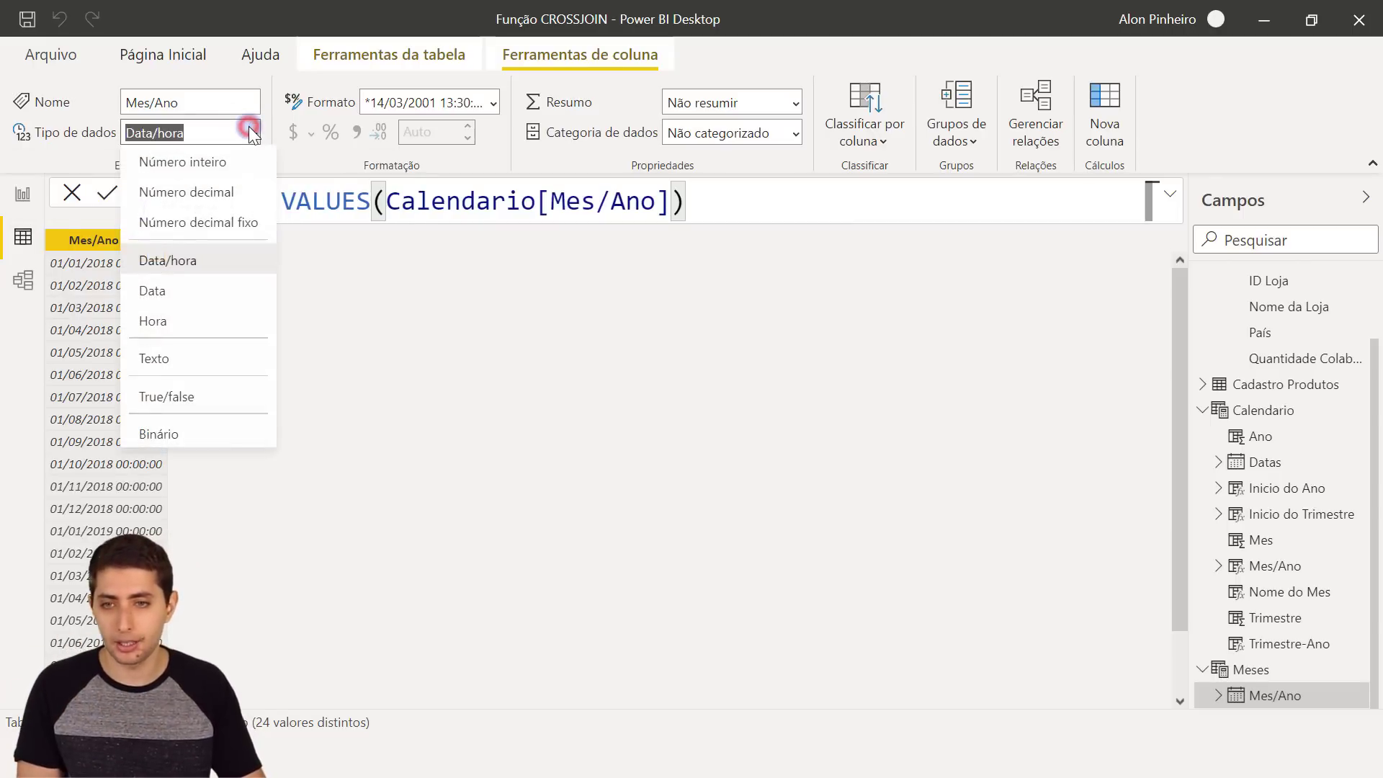
left_click(193, 299)
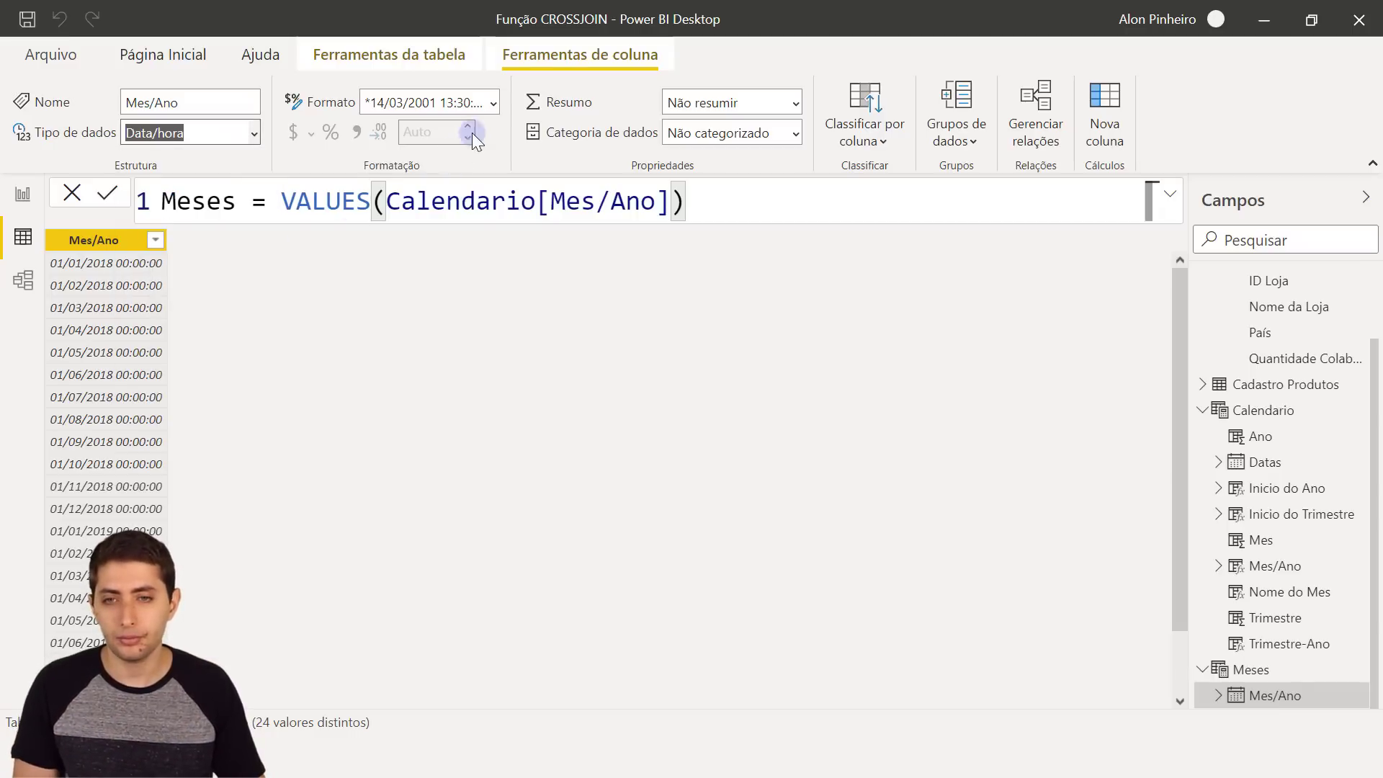
Step: Format the Meses table's Mes/Ano column as março de 2001 (mmmm" de "yyyy)
left_click(493, 102)
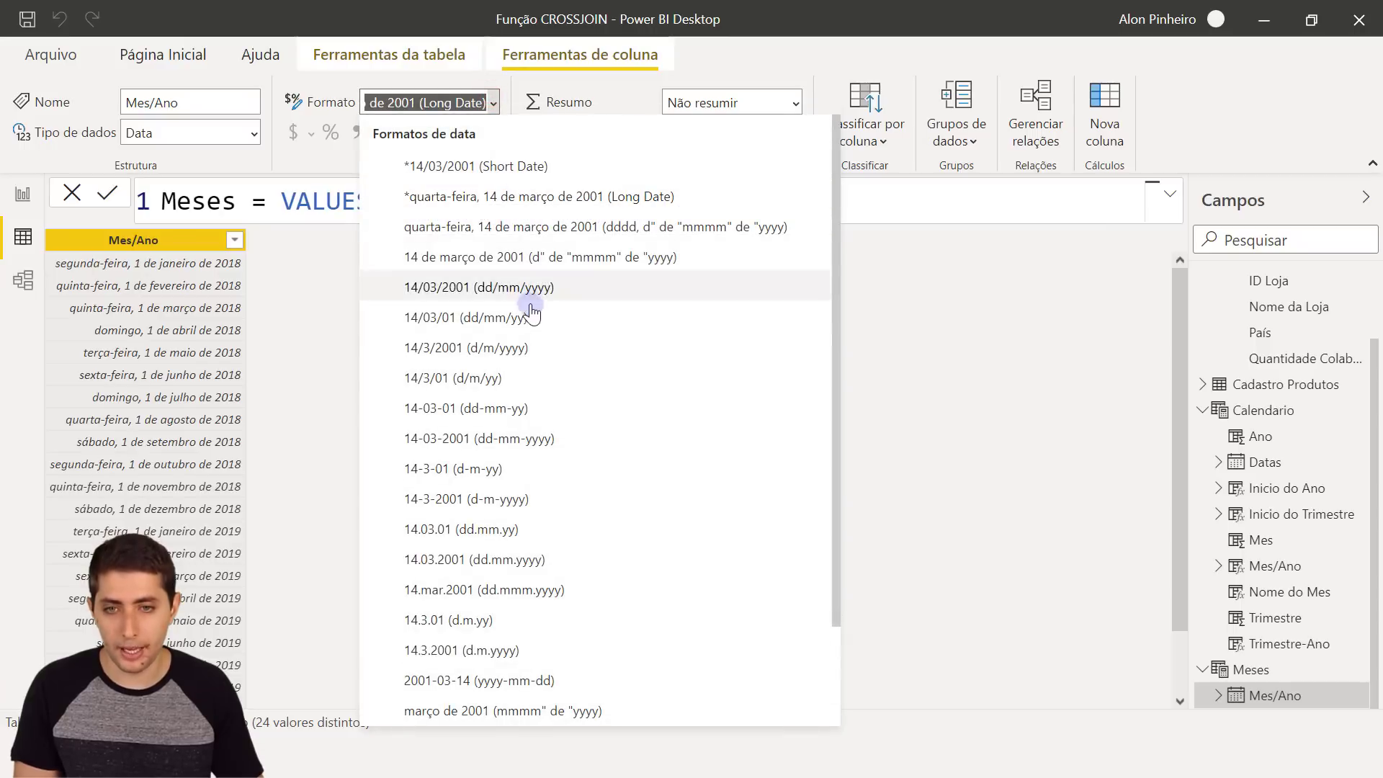
scroll(533, 346, "down", 2)
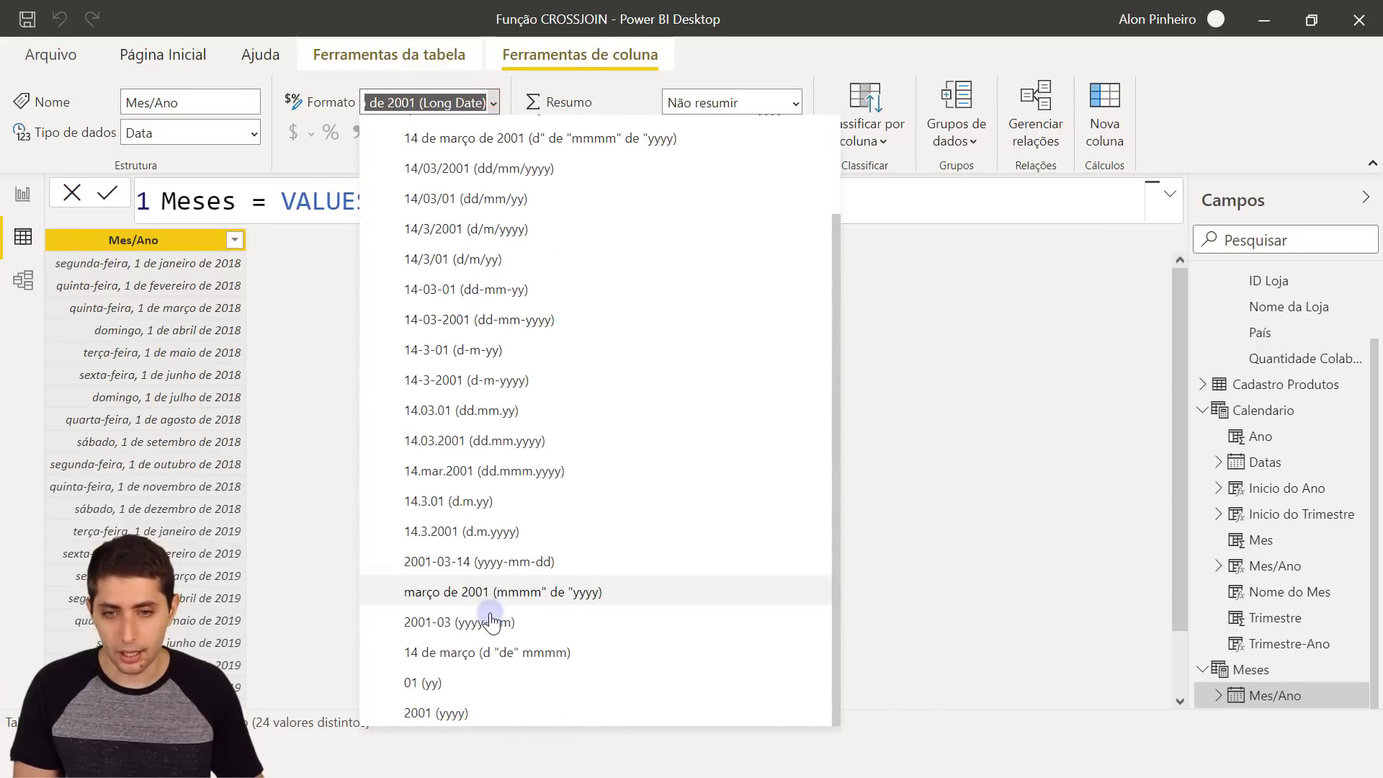
left_click(434, 594)
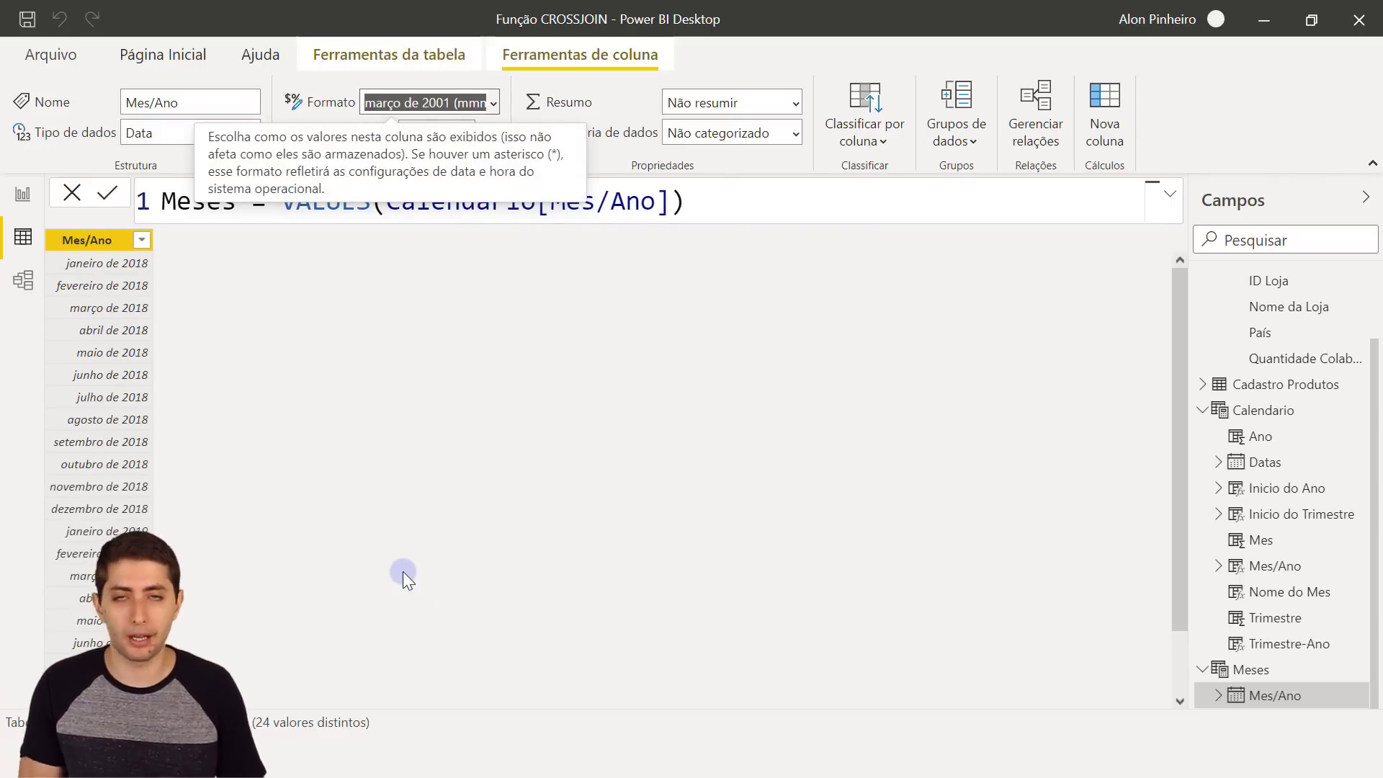
left_click(349, 489)
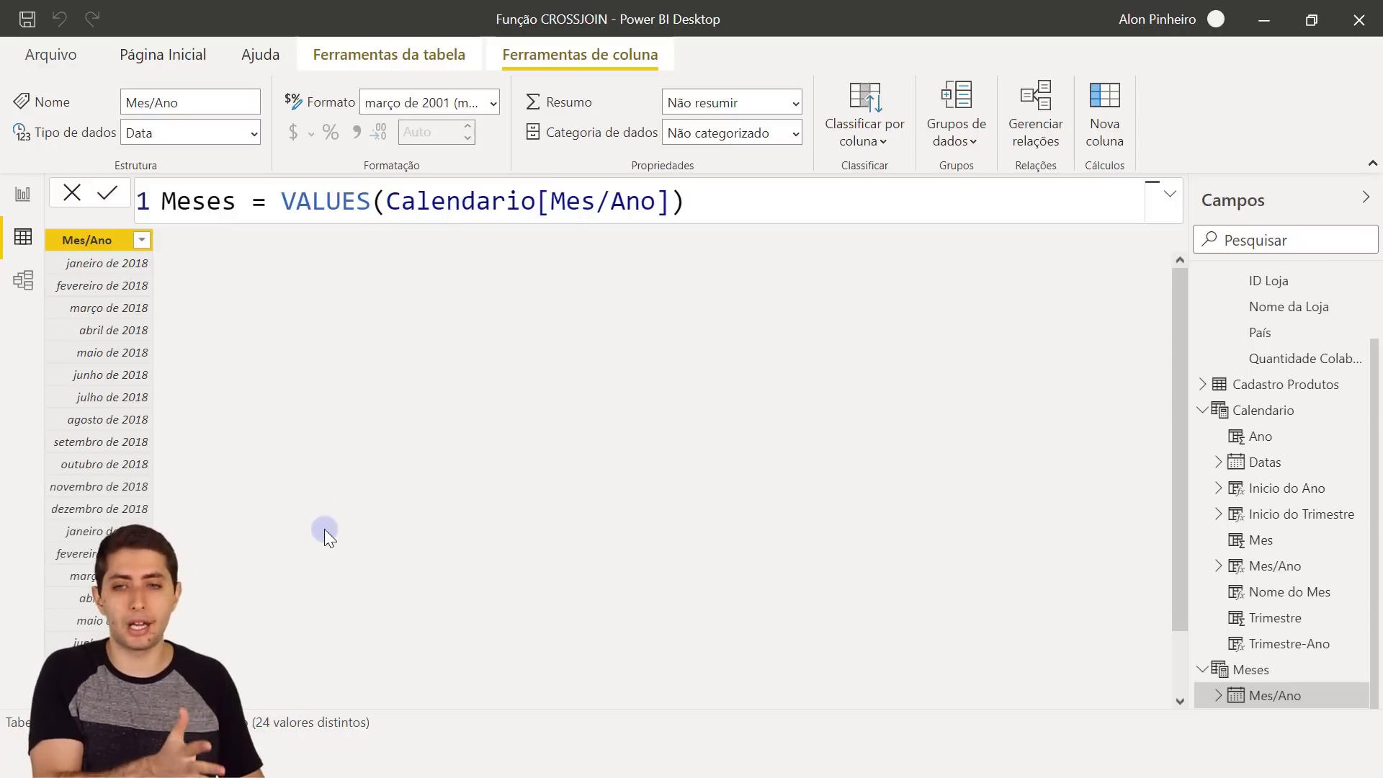
Step: Review the list of distinct months in the Meses table's Mes/Ano column
left_click(105, 259)
left_click(114, 293)
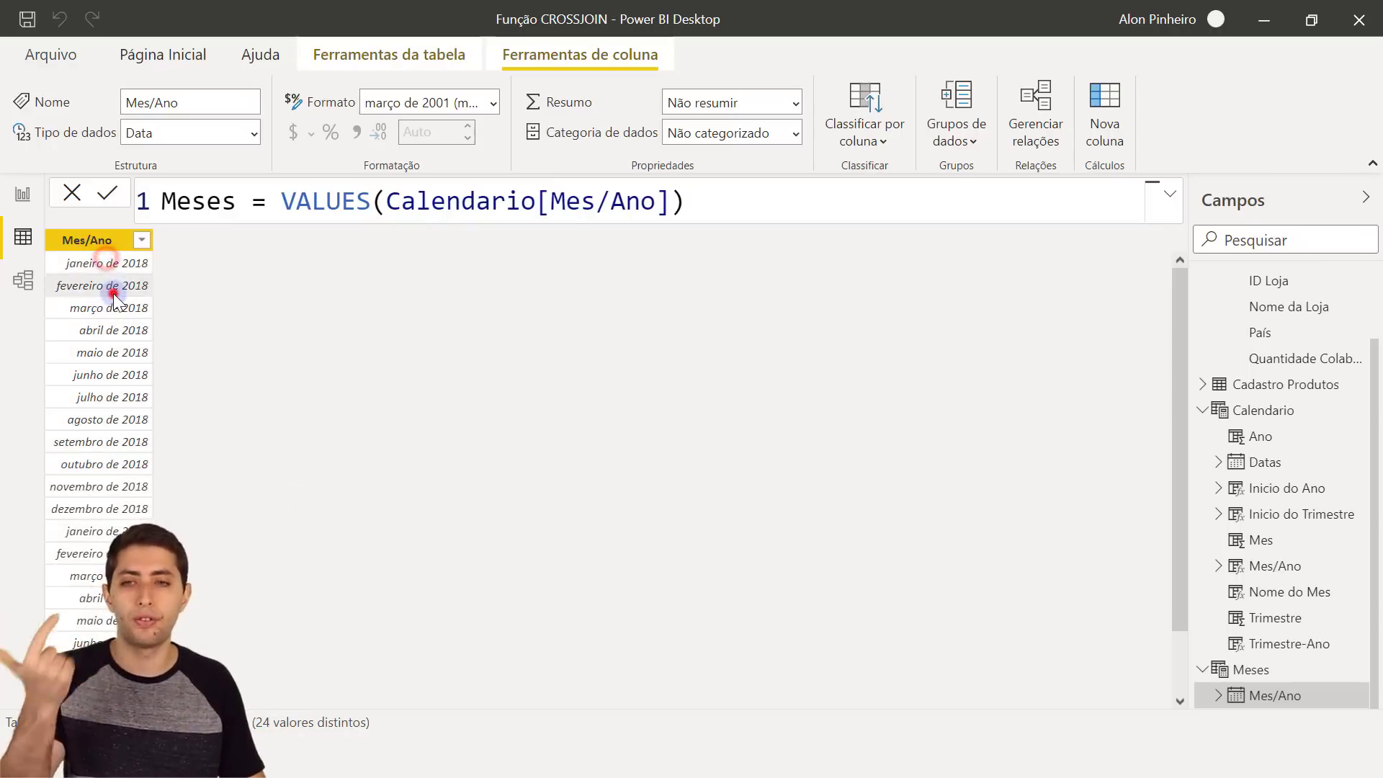
left_click(114, 307)
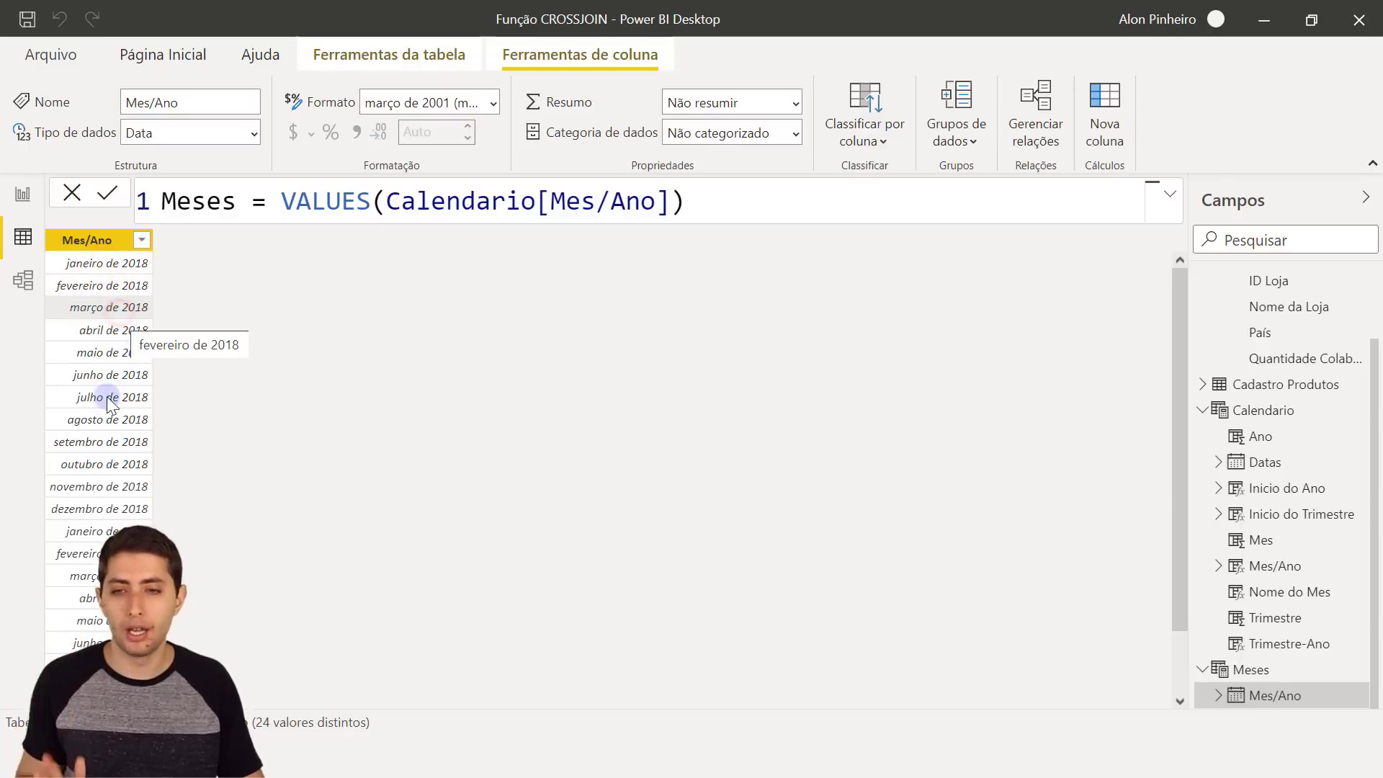
scroll(113, 391, "down", 2)
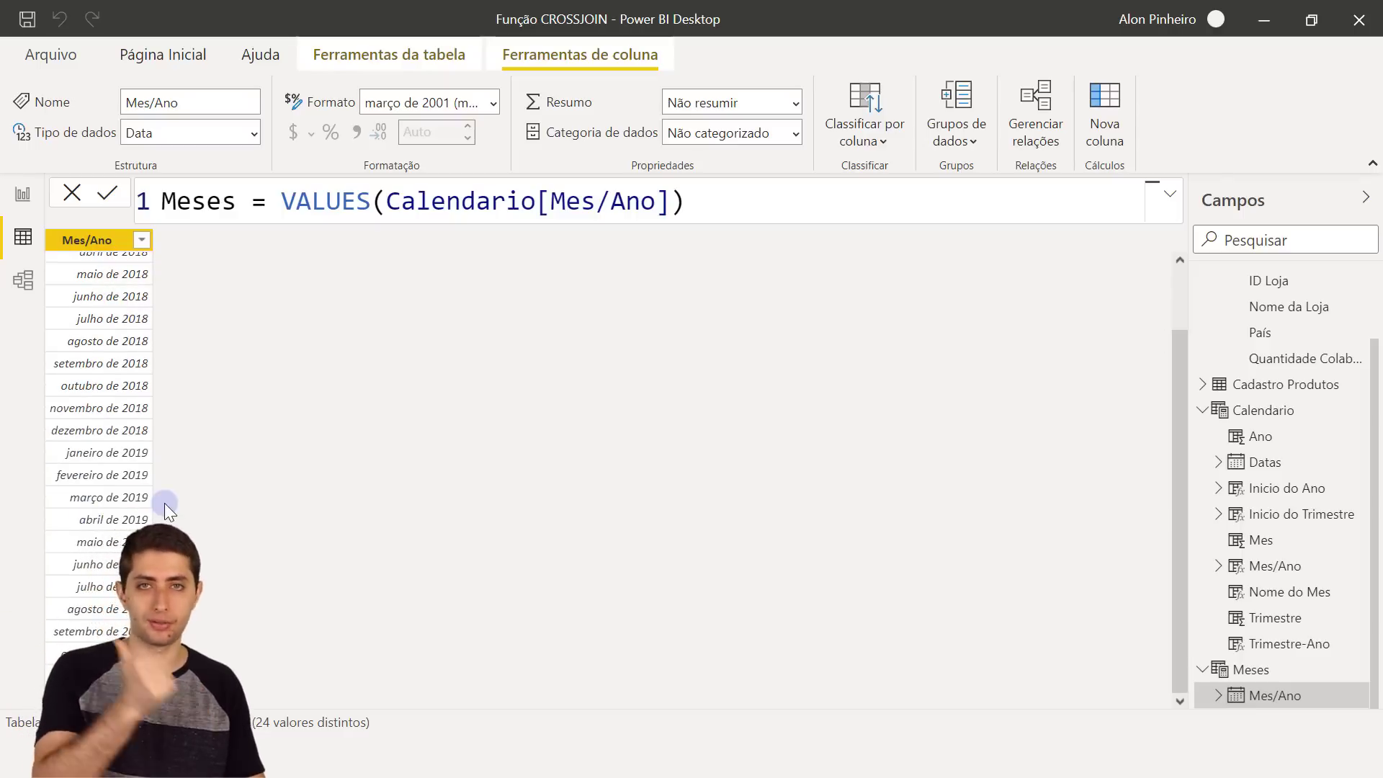
scroll(164, 499, "up", 2)
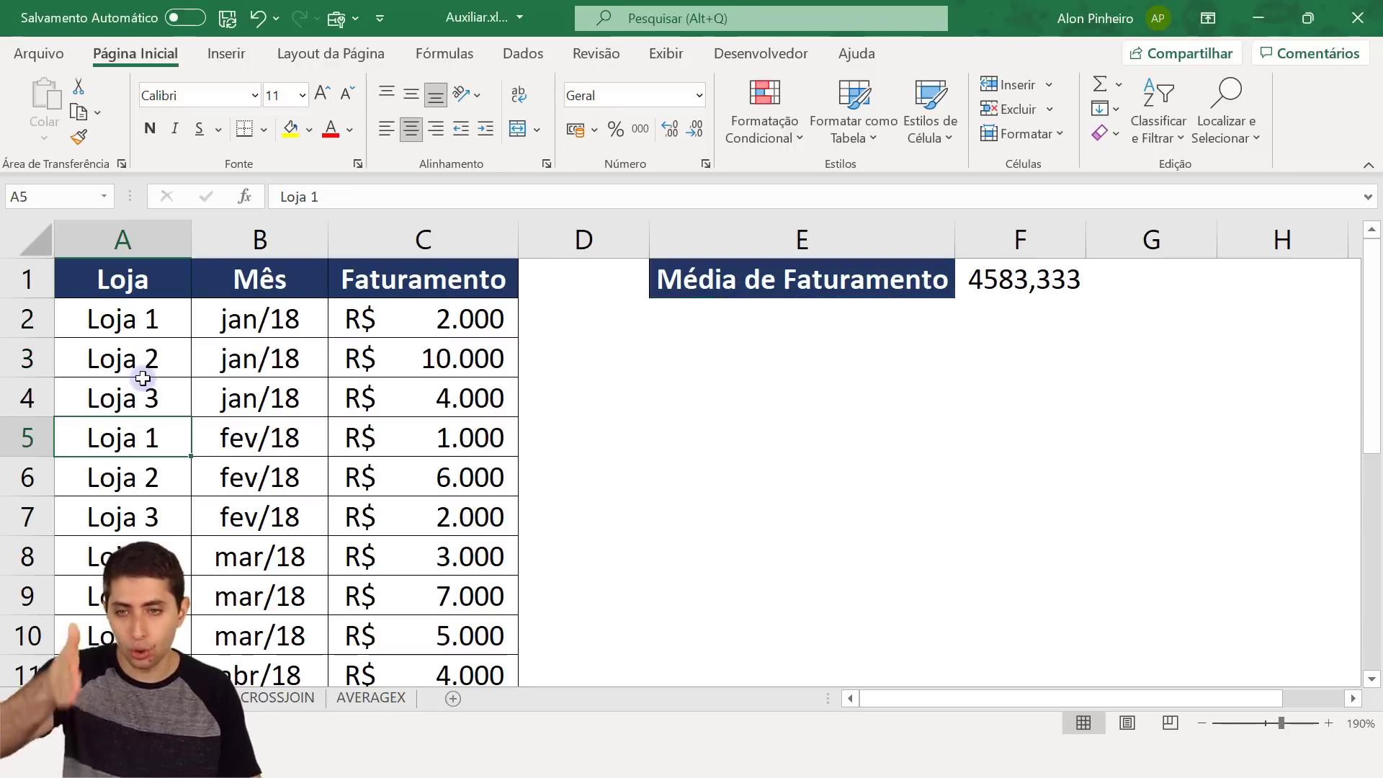
Step: Switch to the Auxiliar workbook in Excel and examine how the three stores repeat for jan/18, fev/18 and mar/18
left_click_drag(137, 326, 136, 396)
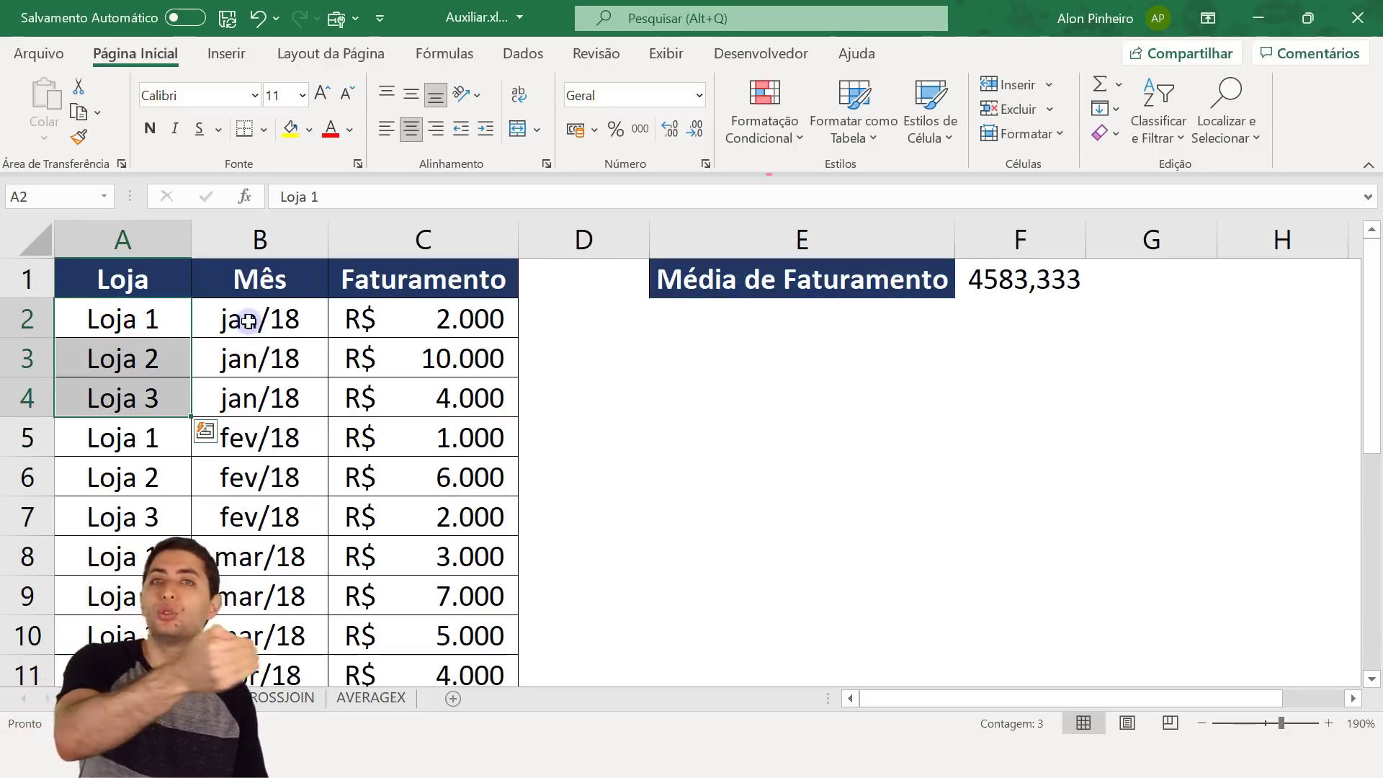
left_click_drag(158, 323, 150, 389)
left_click_drag(230, 317, 260, 412)
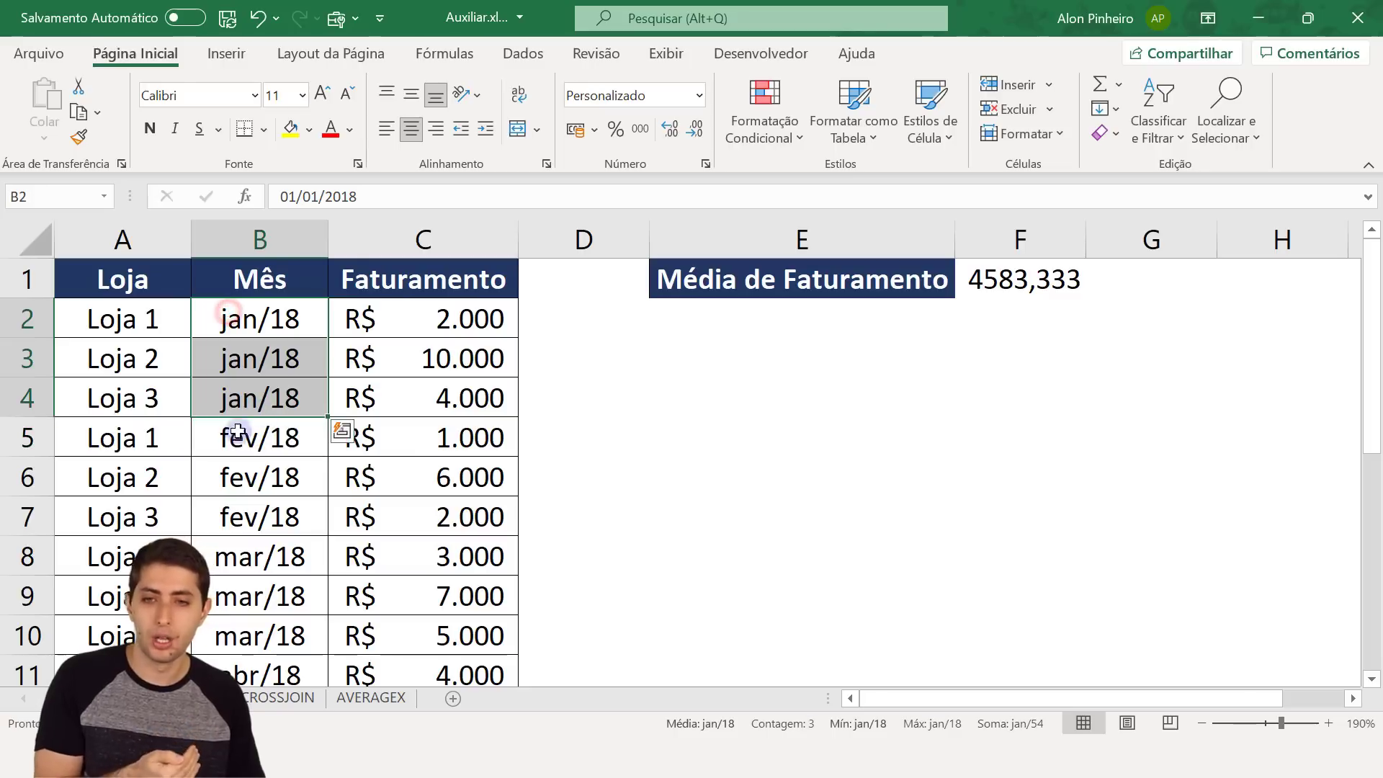
left_click_drag(157, 444, 139, 510)
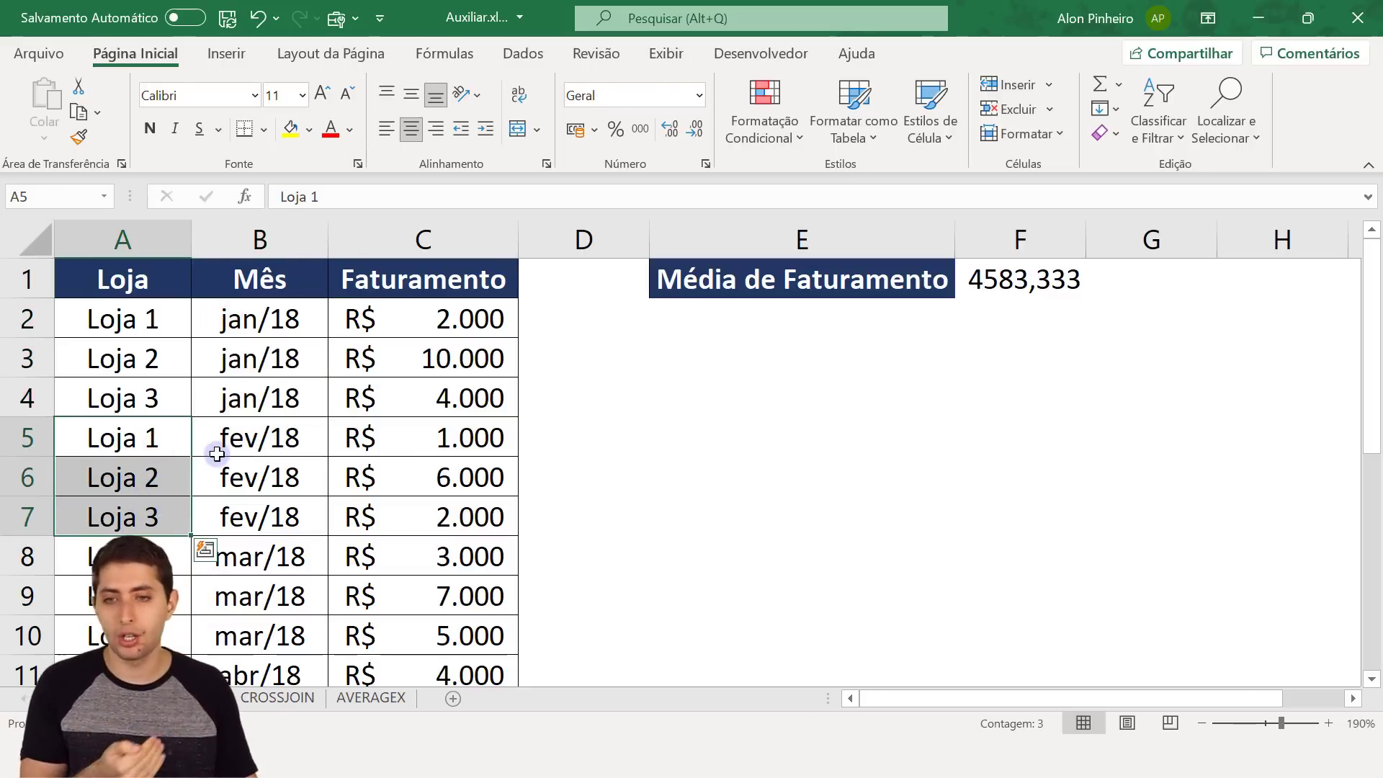
left_click_drag(218, 454, 224, 513)
left_click_drag(149, 561, 144, 634)
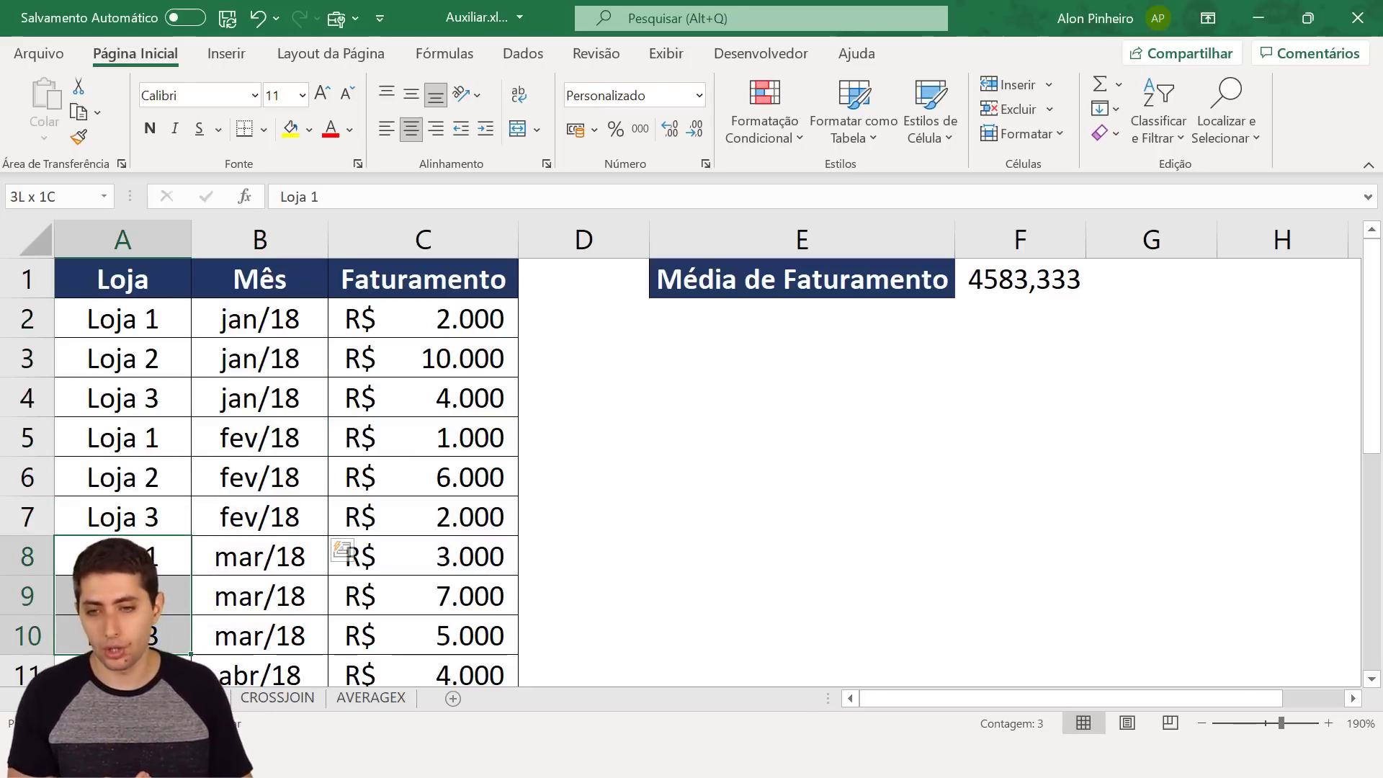
left_click_drag(250, 563, 225, 634)
left_click(124, 346)
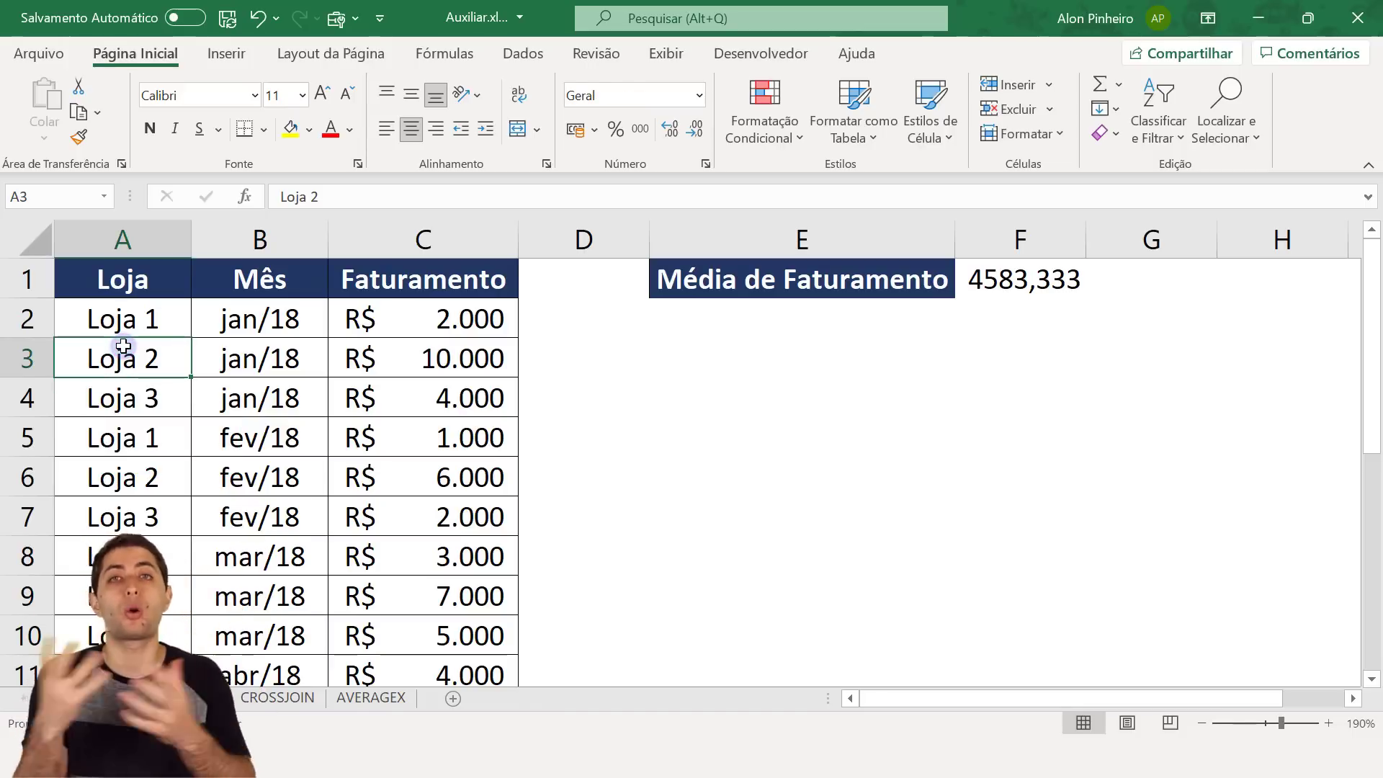
left_click_drag(126, 324, 117, 395)
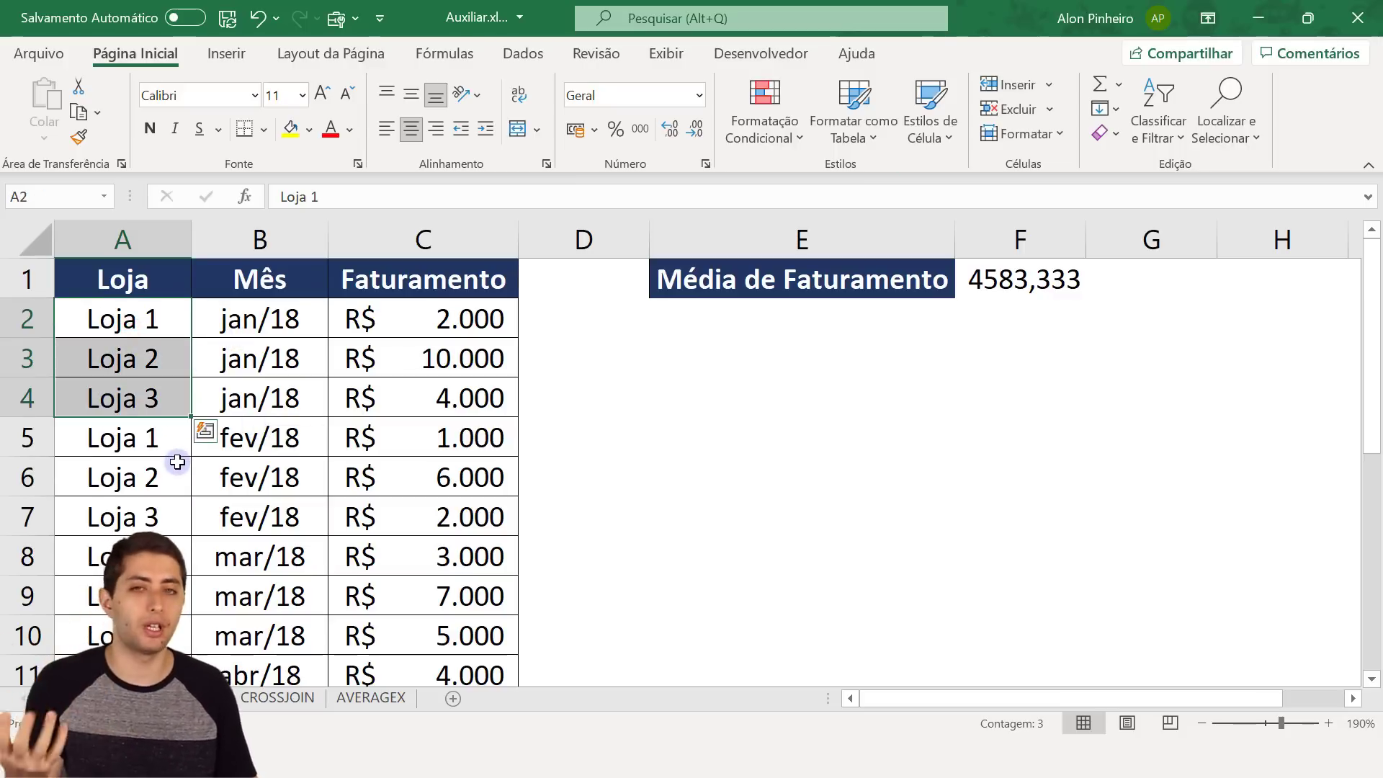
Step: Open the CROSSJOIN sheet and examine the separate Vendedor and Ano source tables
left_click(269, 704)
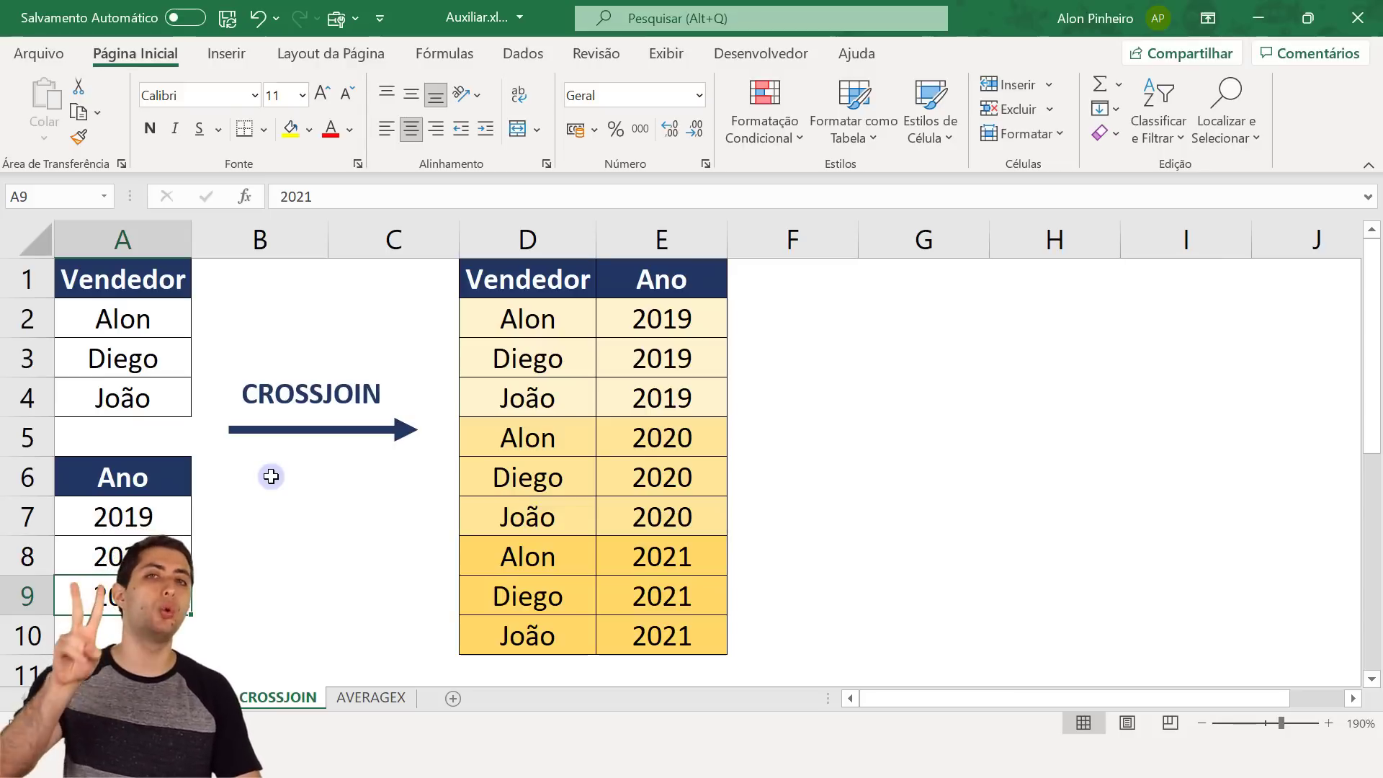
left_click_drag(144, 298, 158, 405)
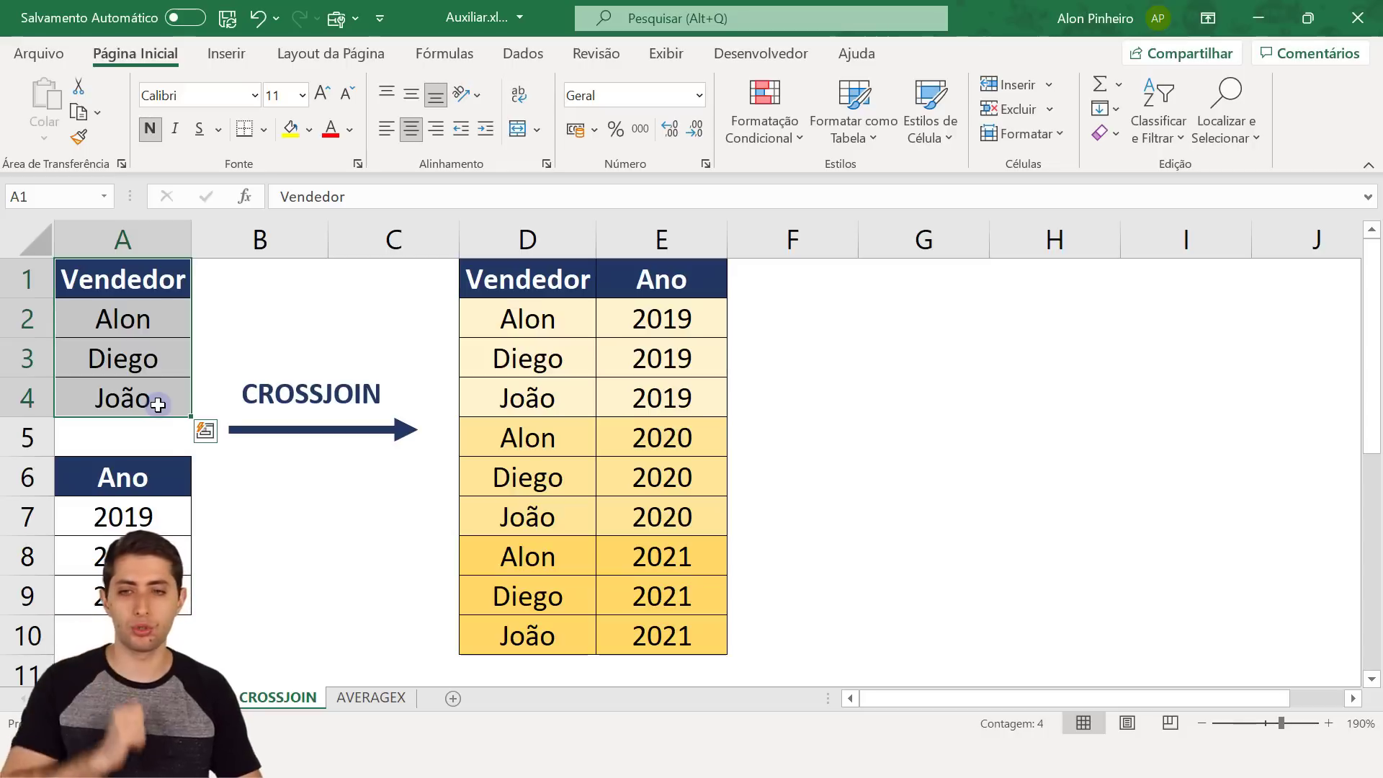
left_click_drag(156, 476, 144, 595)
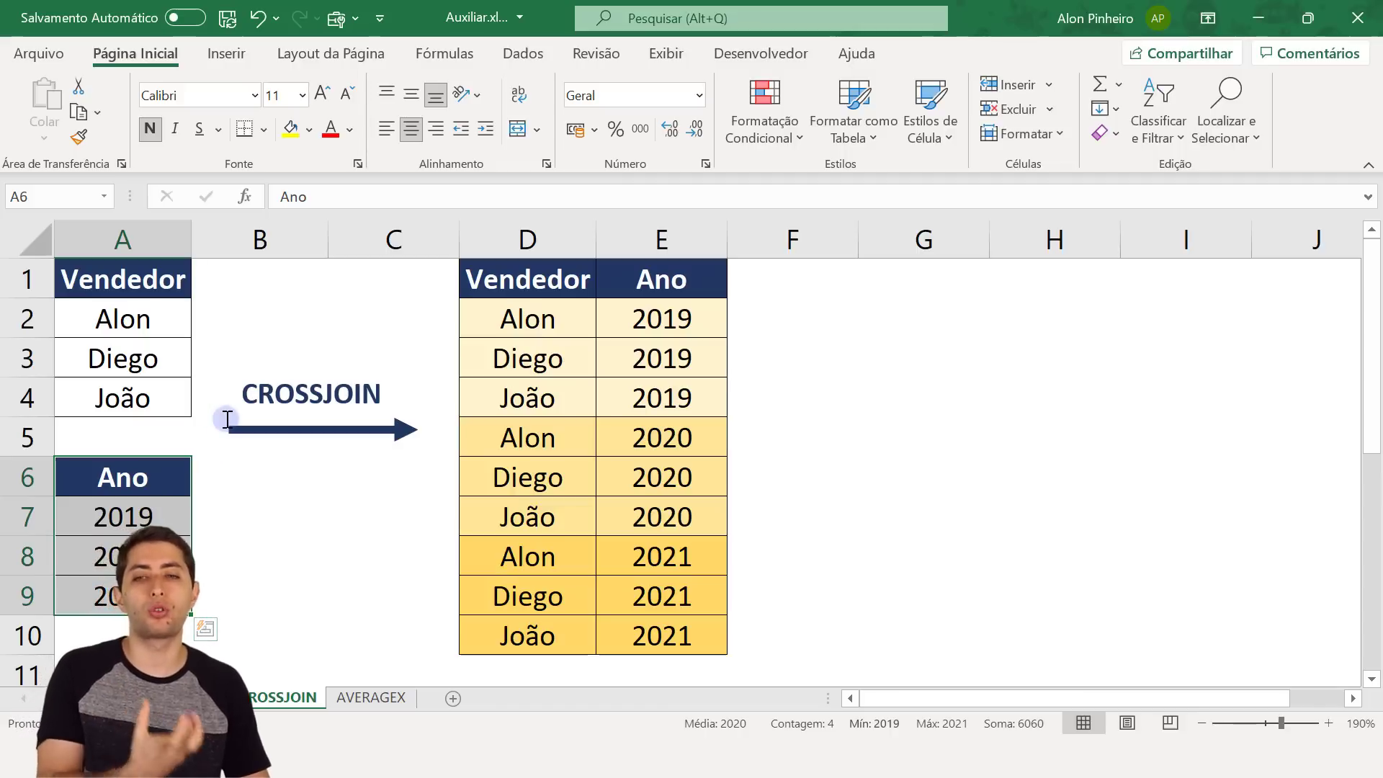
left_click_drag(161, 309, 154, 406)
left_click_drag(149, 494, 148, 595)
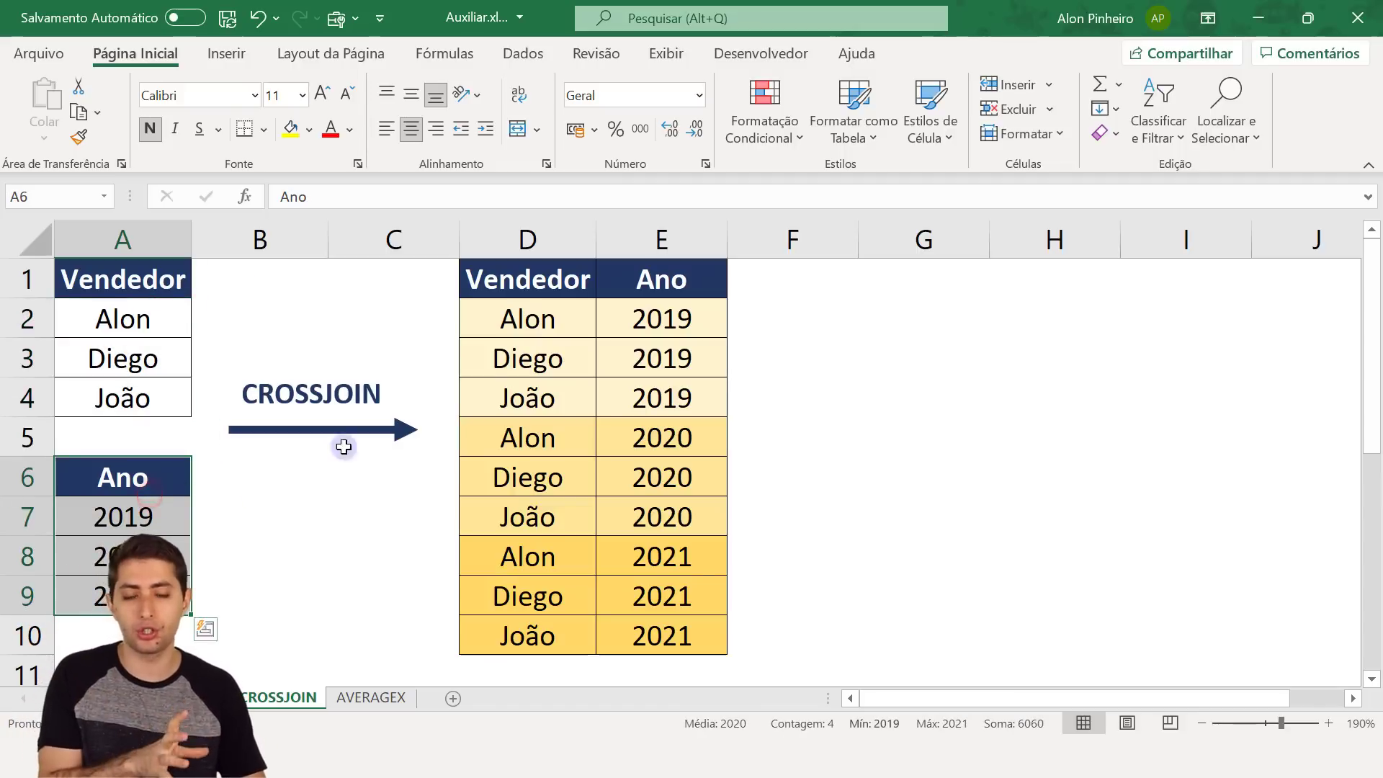
Step: Trace how the combined table pairs every Vendedor with 2019, 2020 and 2021
left_click_drag(164, 325, 129, 395)
left_click(535, 322)
left_click_drag(529, 353, 530, 395)
left_click(134, 525)
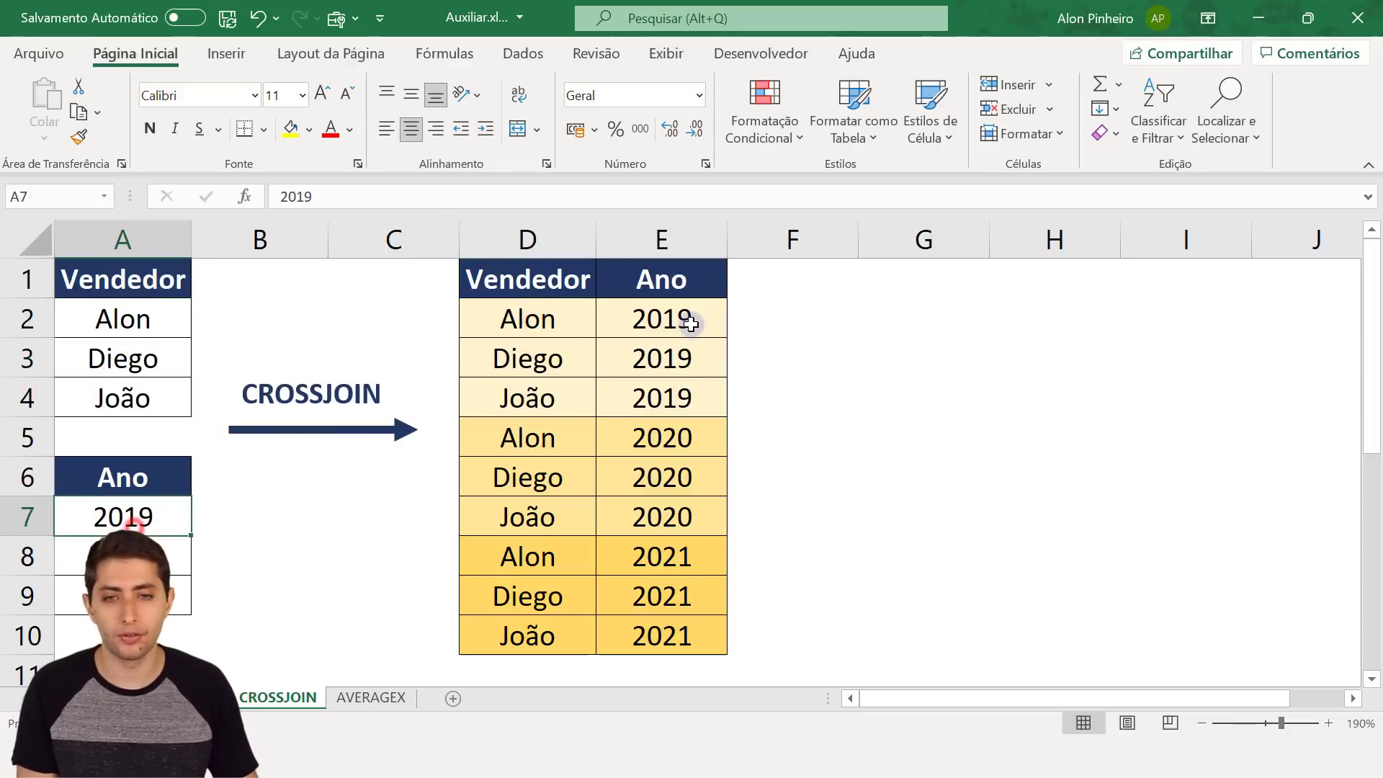
left_click_drag(559, 318, 551, 396)
left_click_drag(661, 285, 663, 362)
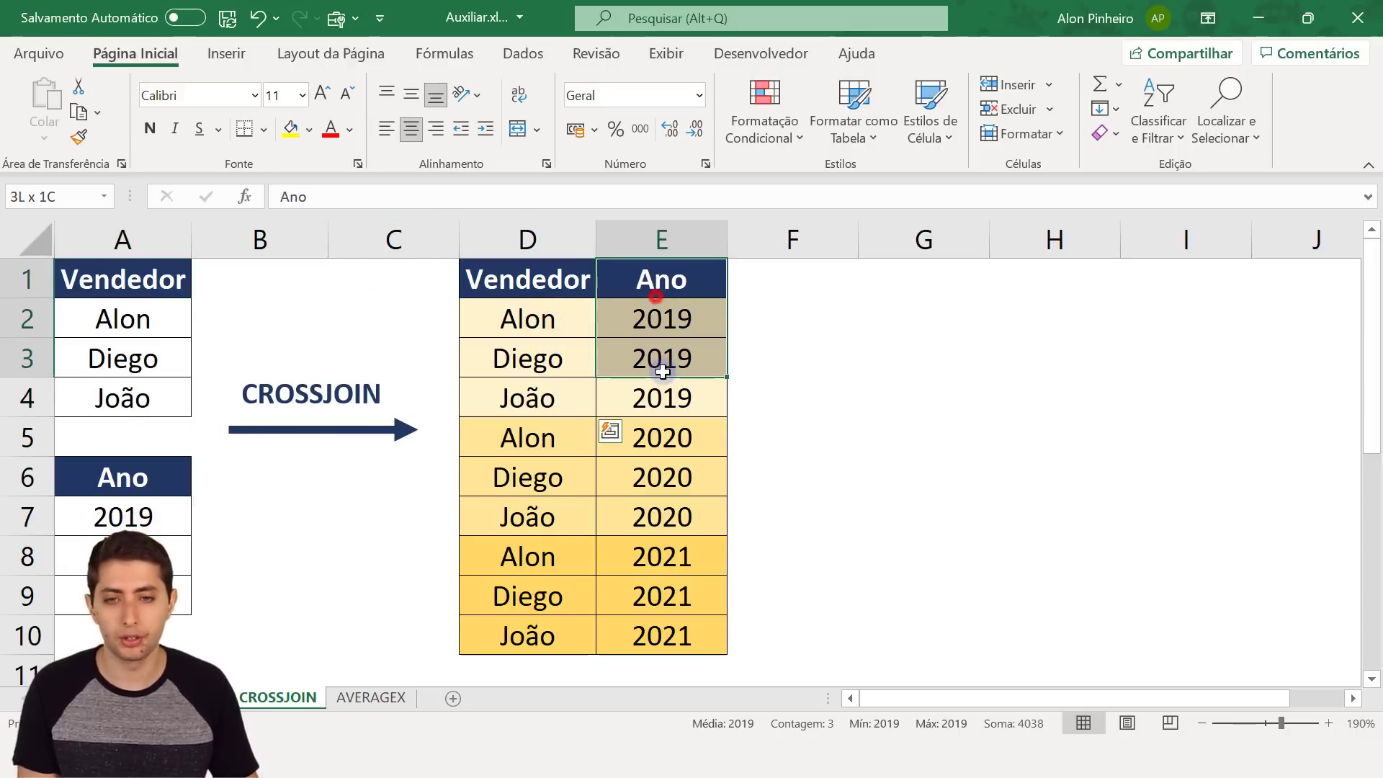
left_click_drag(523, 443, 526, 517)
left_click_drag(637, 438, 634, 517)
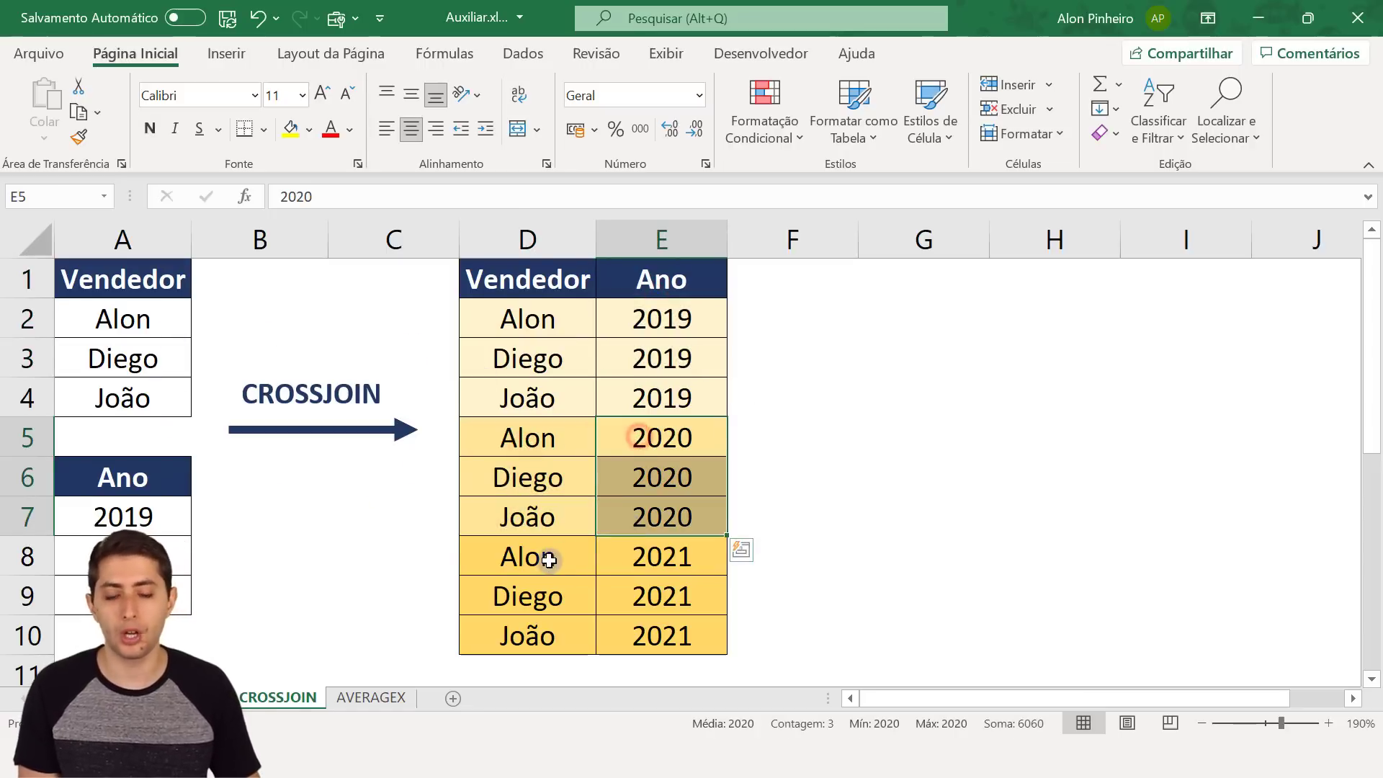
left_click_drag(549, 561, 550, 626)
left_click_drag(651, 562, 652, 634)
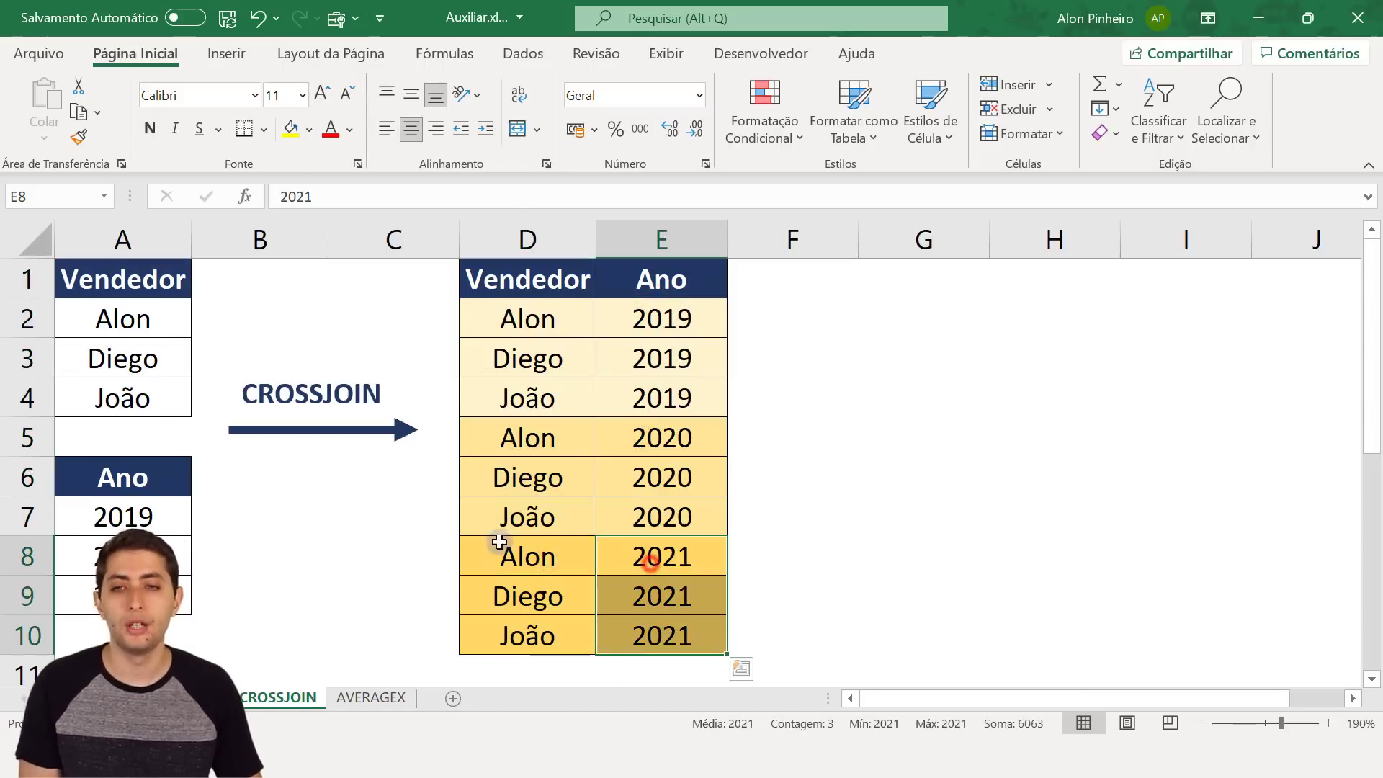
Step: Compare the Vendedor and Ano source values with the rows of the combined CROSSJOIN table
left_click(157, 335)
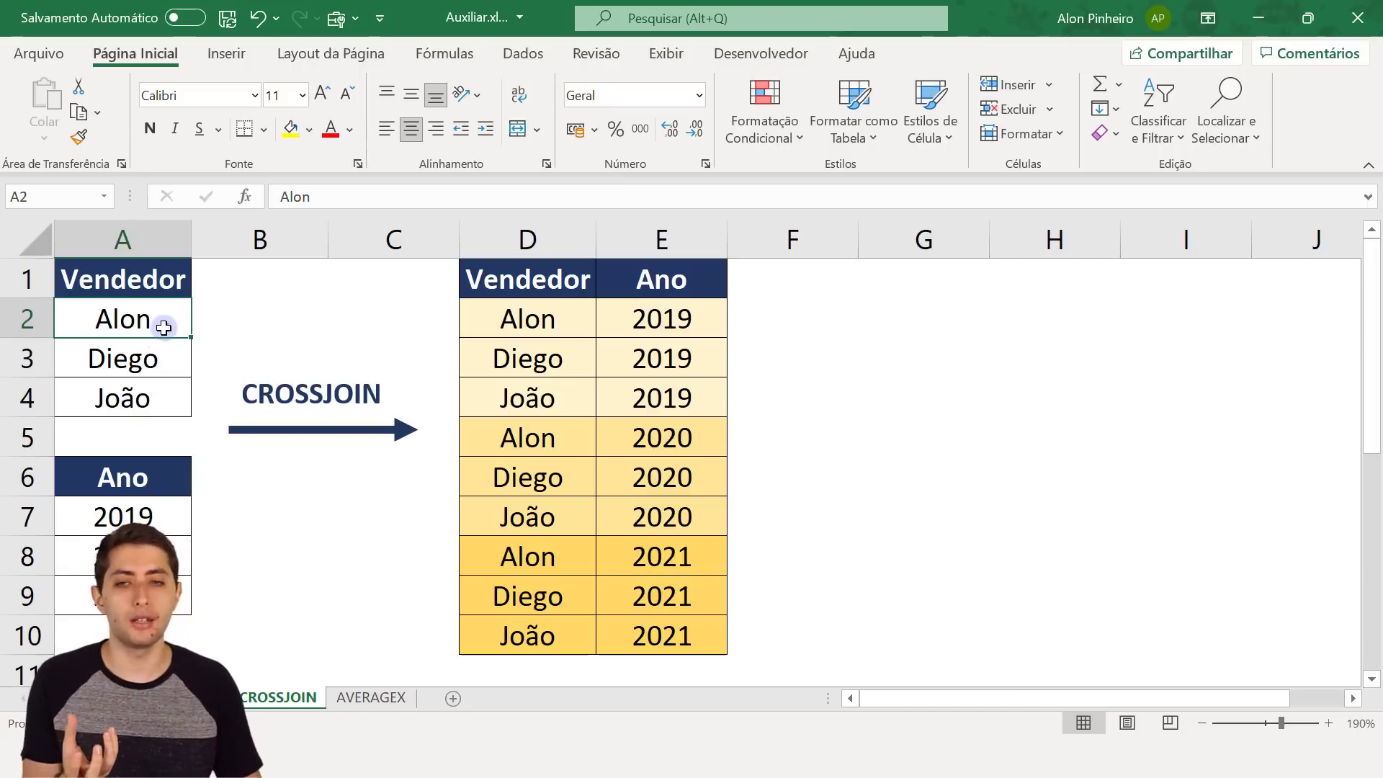
left_click_drag(164, 325, 152, 389)
left_click_drag(126, 319, 146, 400)
left_click_drag(157, 516, 155, 595)
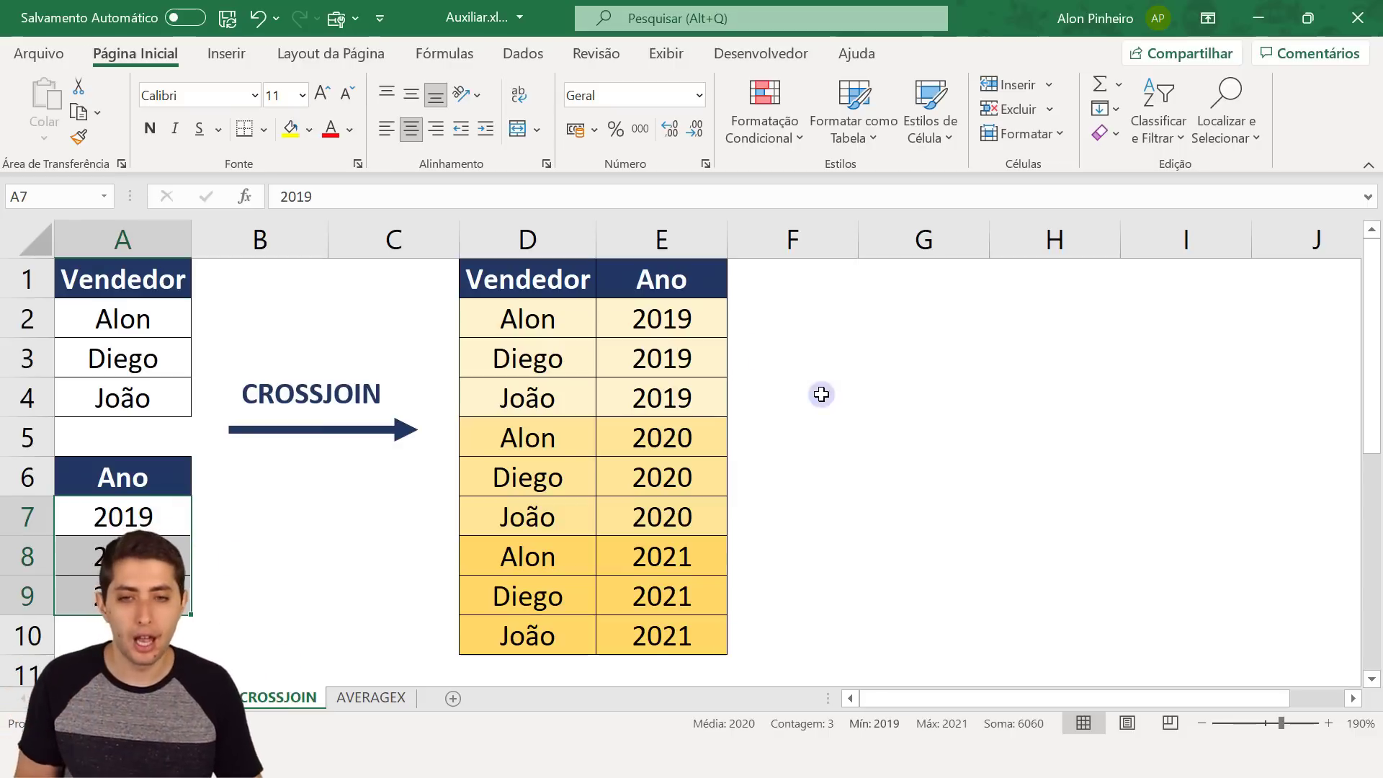
left_click_drag(577, 321, 580, 643)
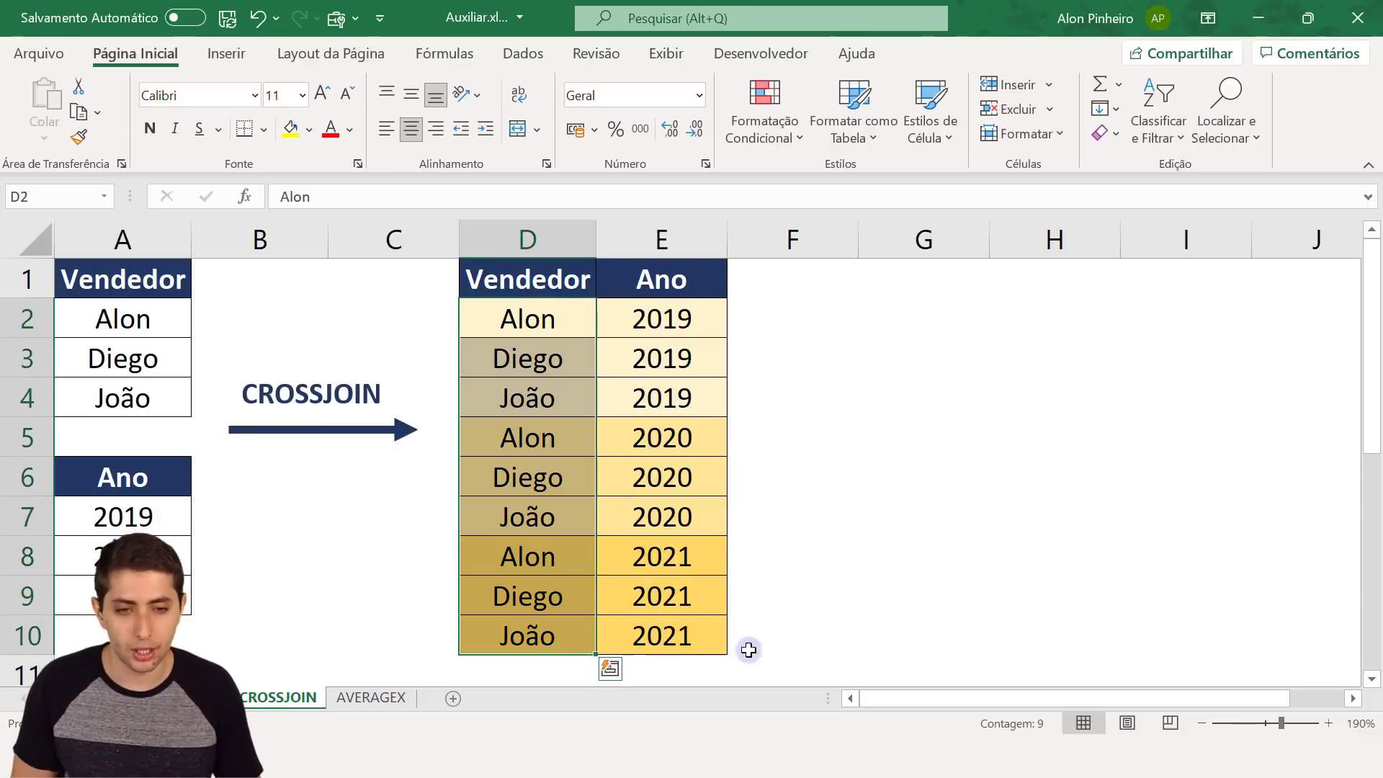
left_click(685, 382)
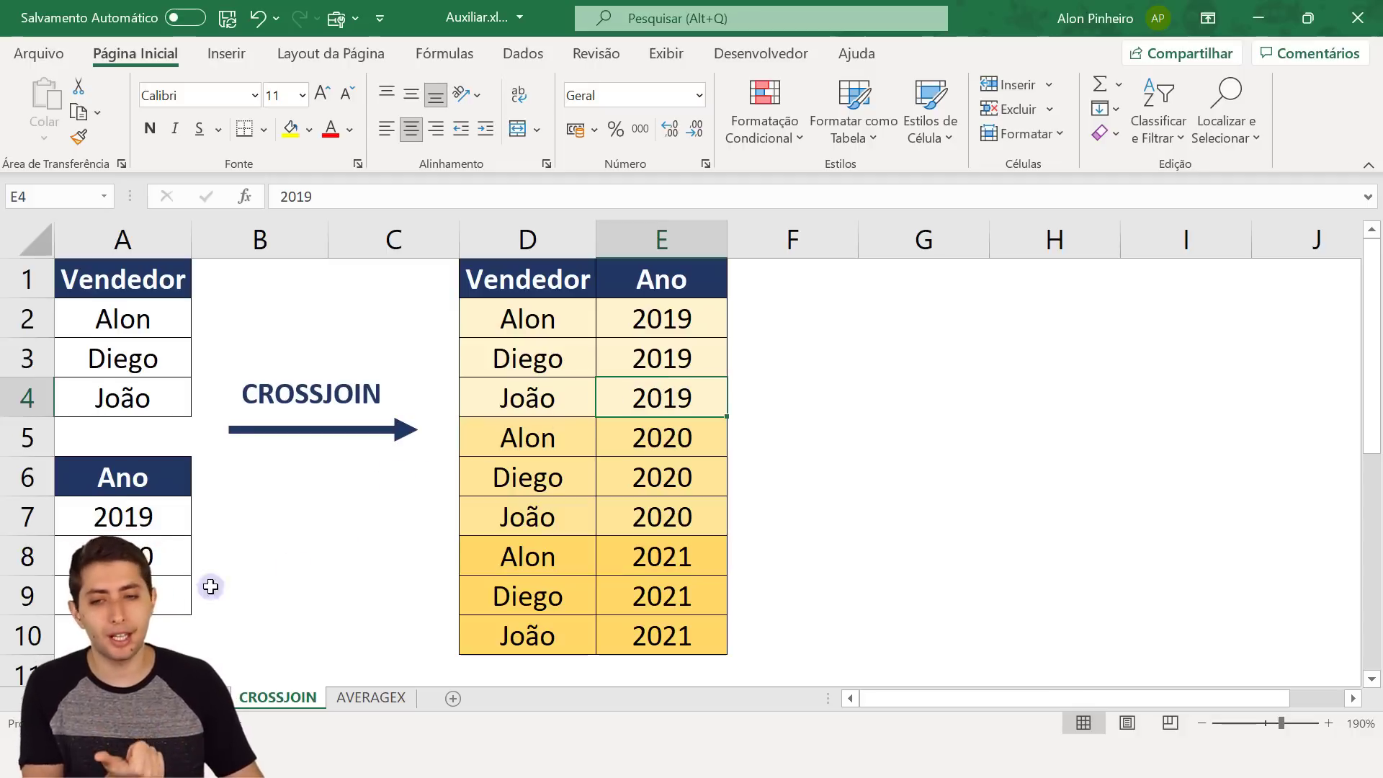
Step: Return to the sheet with store revenues and examine the Média de Faturamento formula and the store and month combinations
key("ctrl+Page_Up")
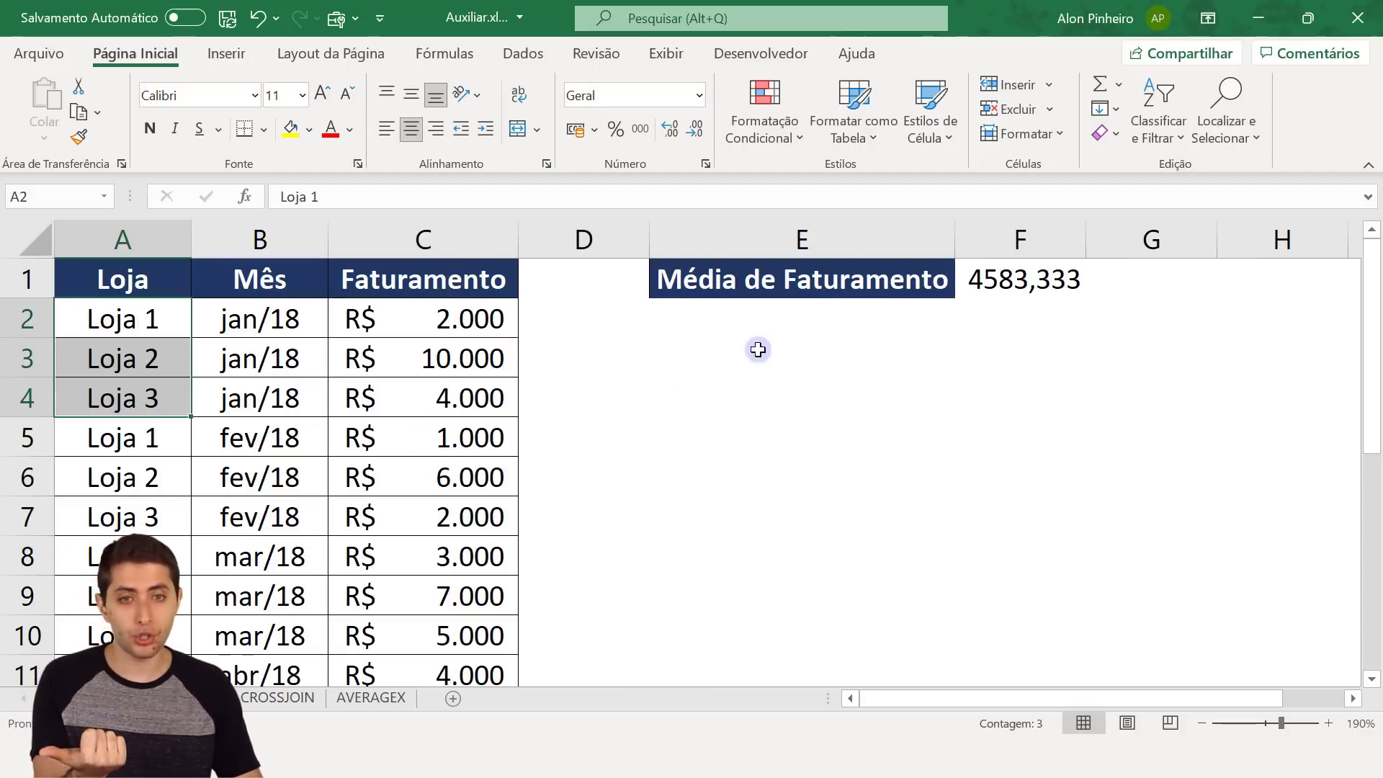
left_click(981, 279)
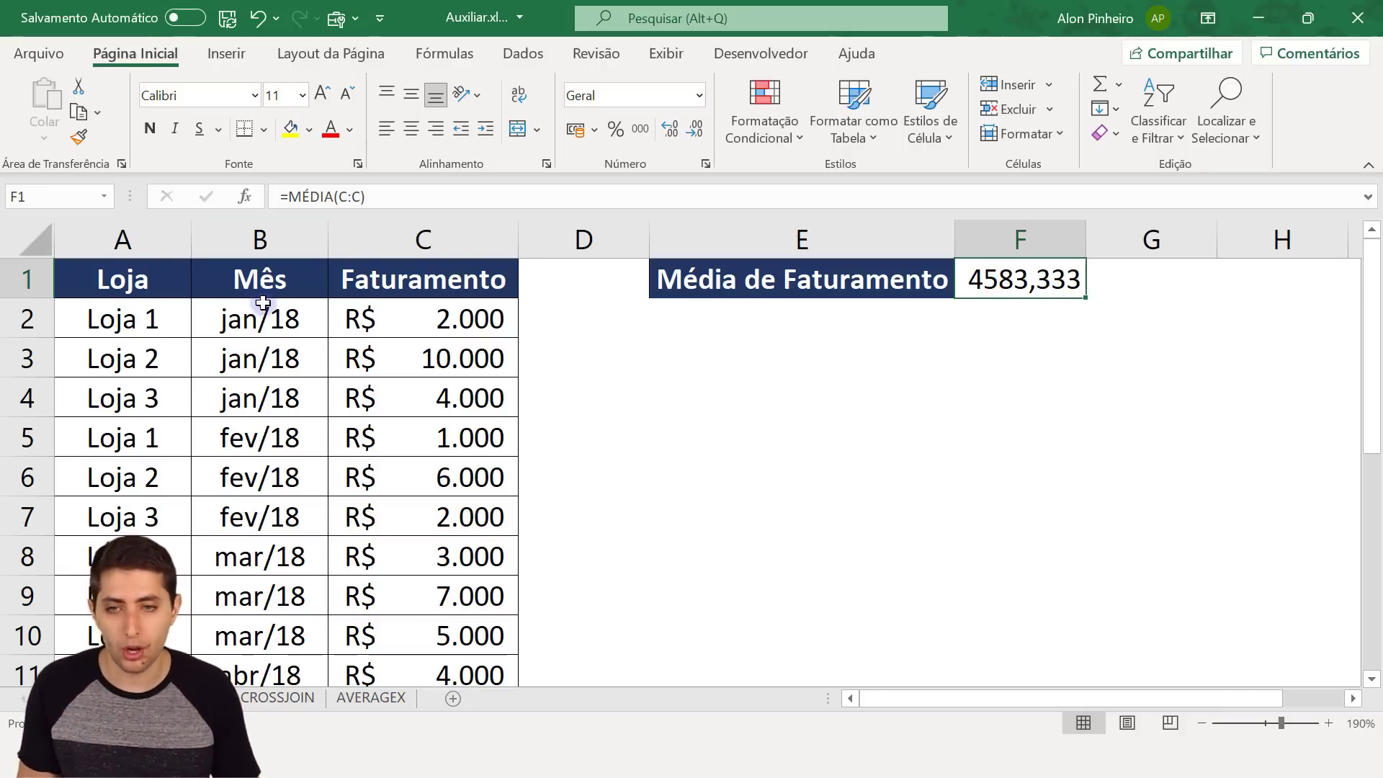
left_click_drag(144, 324, 143, 396)
left_click_drag(242, 336, 243, 391)
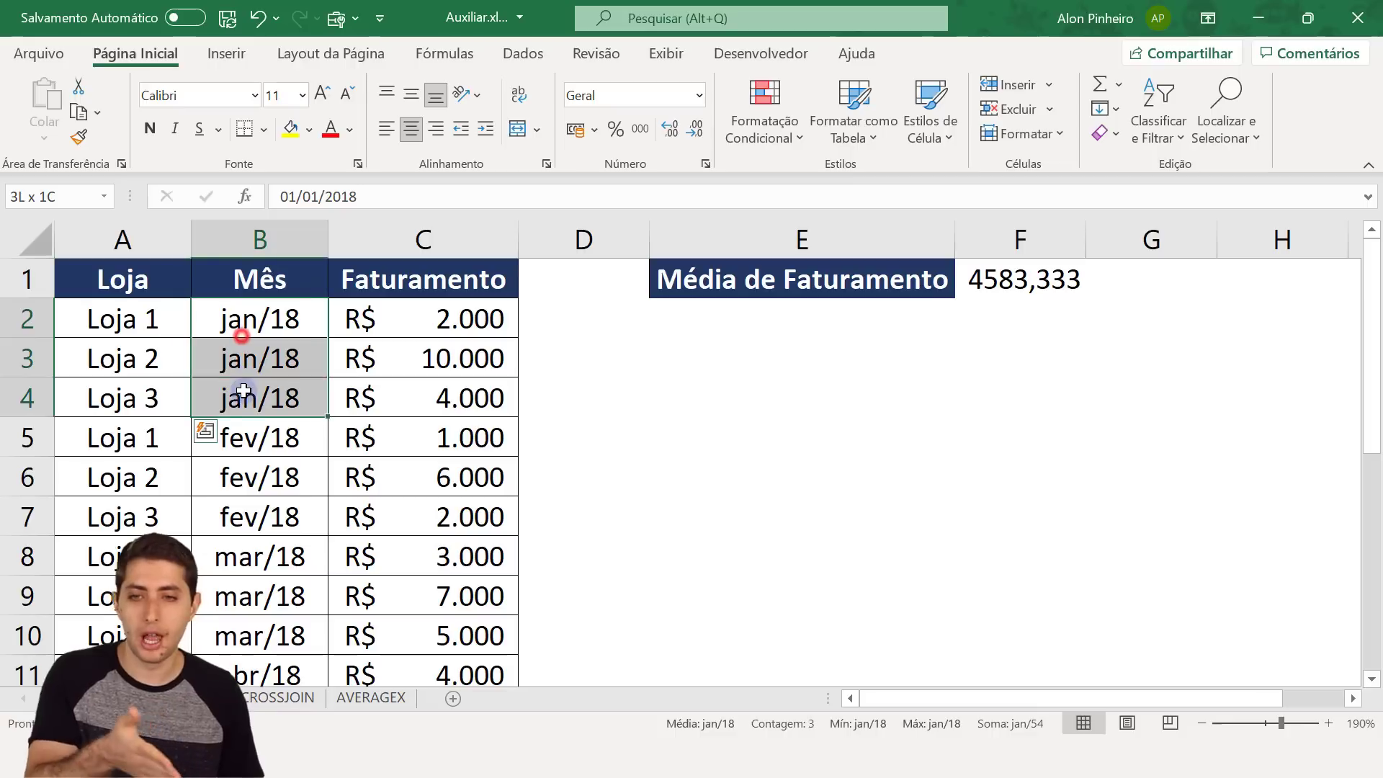
left_click_drag(112, 436, 119, 508)
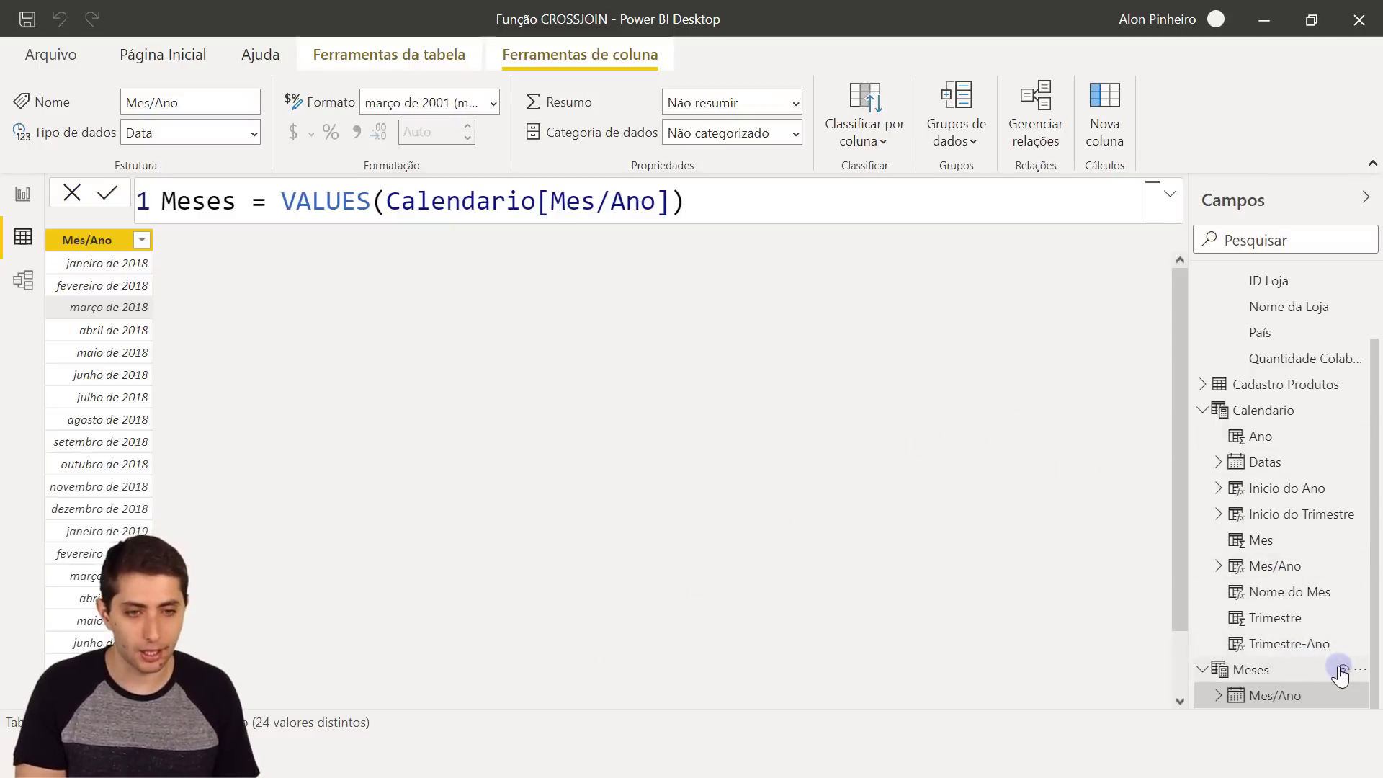
Step: Switch back to Power BI Desktop and delete the Meses table from the model
left_click(1359, 670)
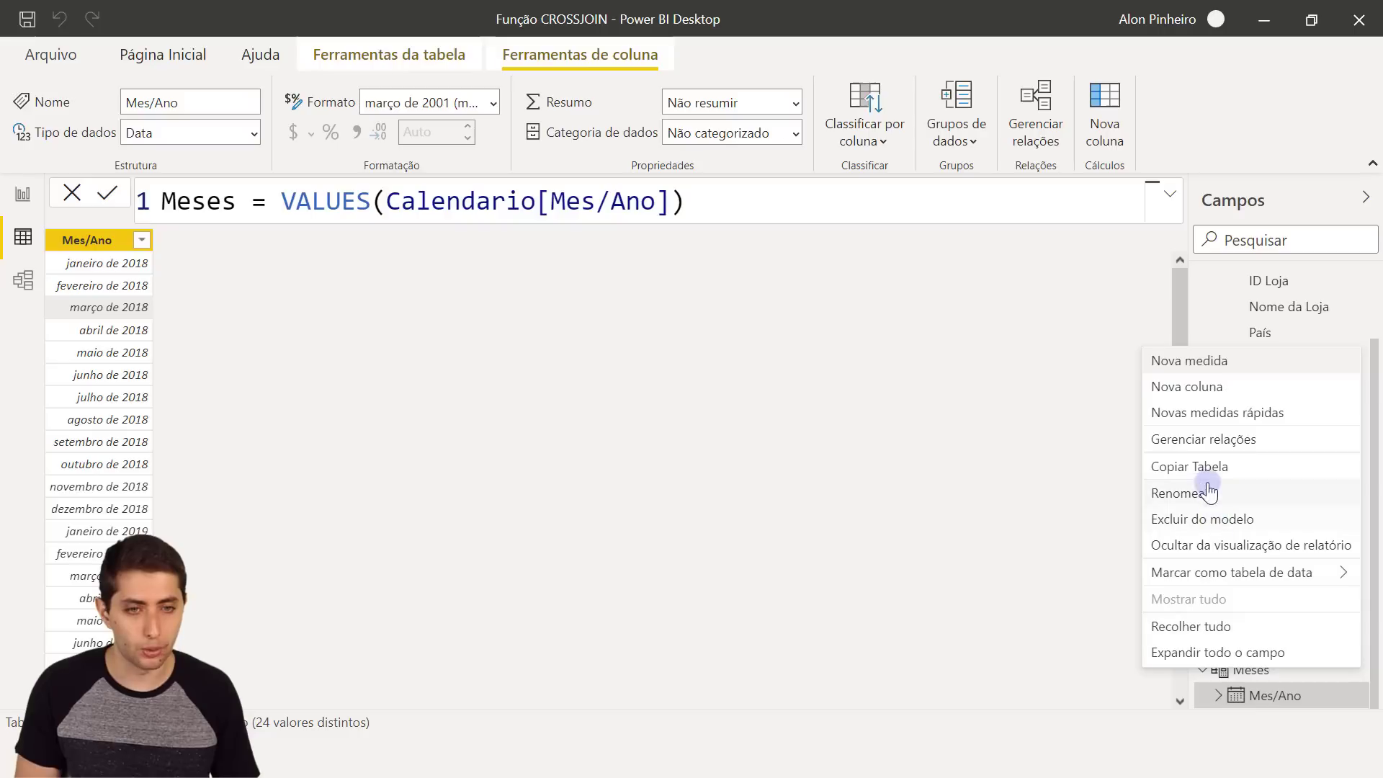
left_click(1225, 528)
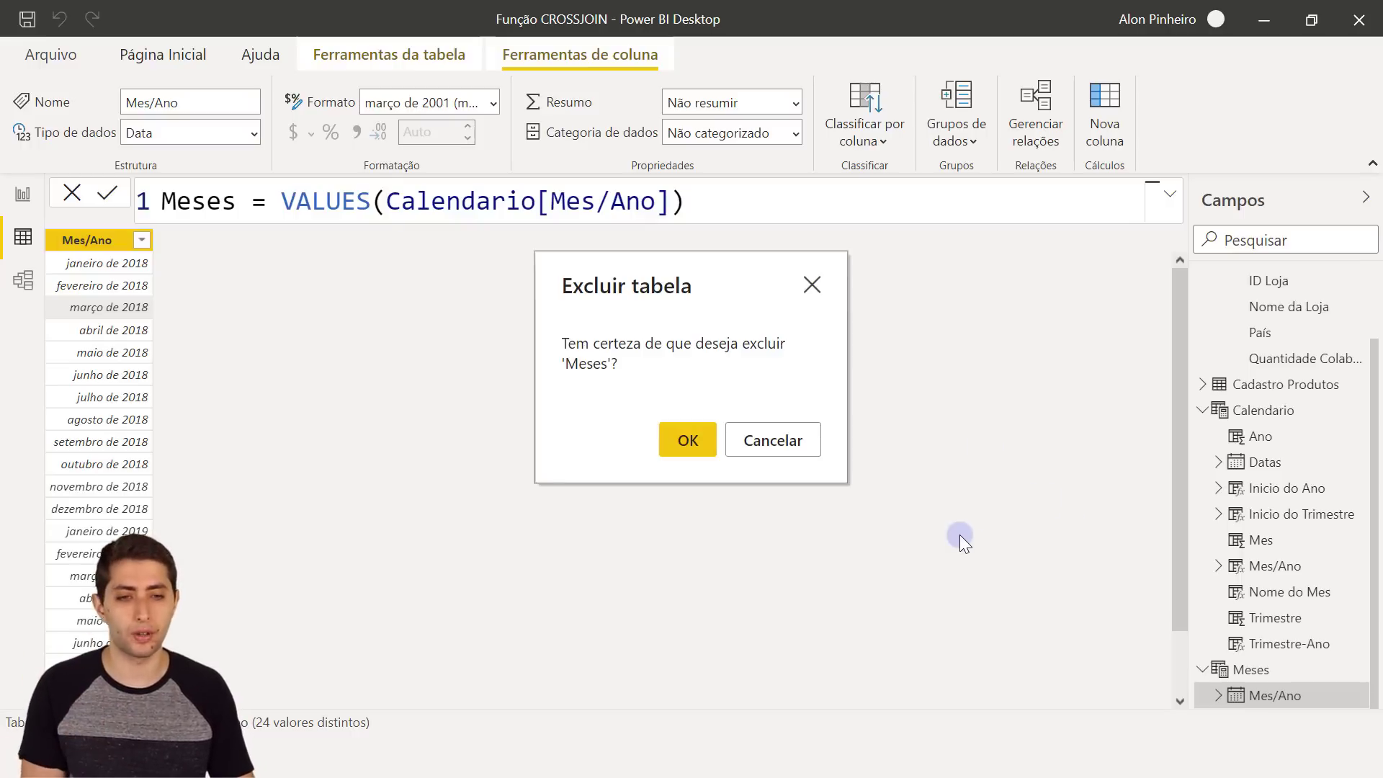
left_click(673, 446)
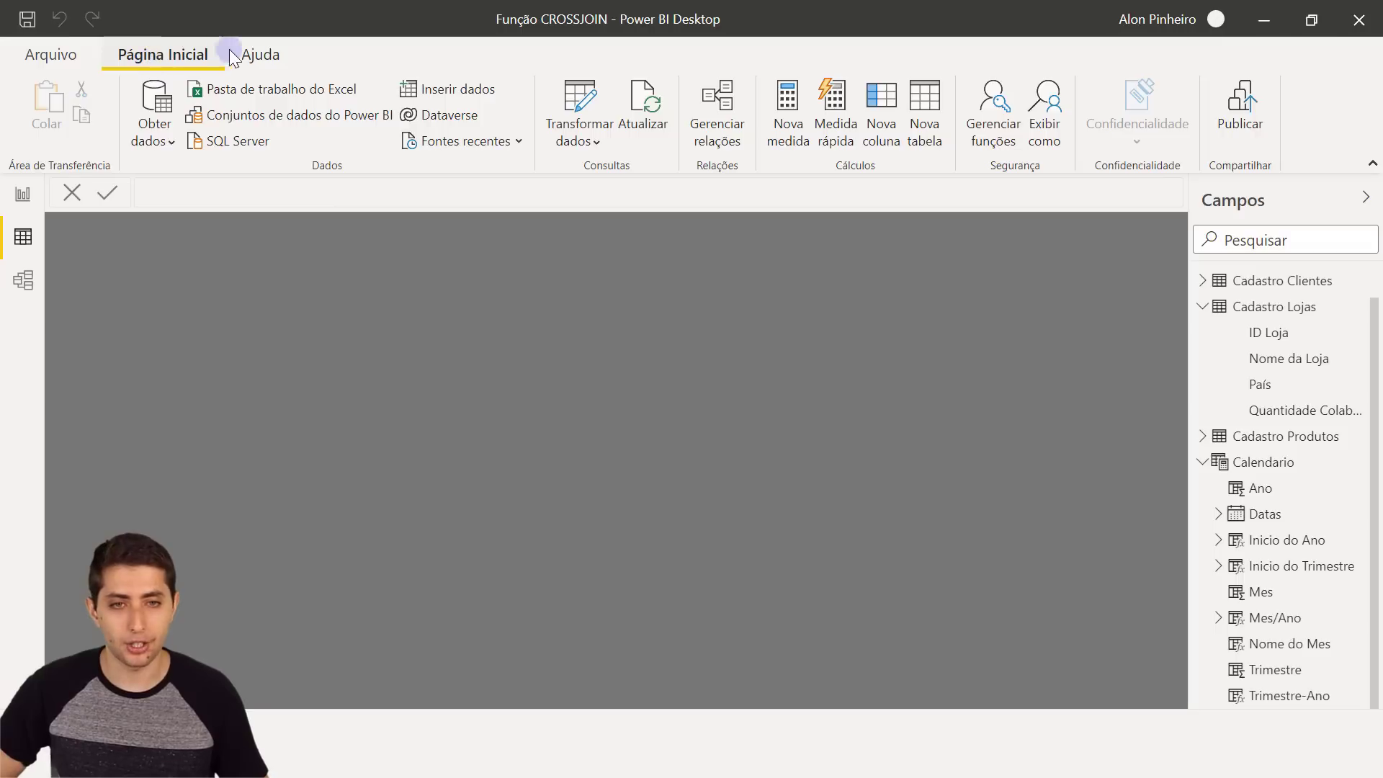
Step: Create a new calculated table and name it Lojas e Meses in its formula
left_click(922, 143)
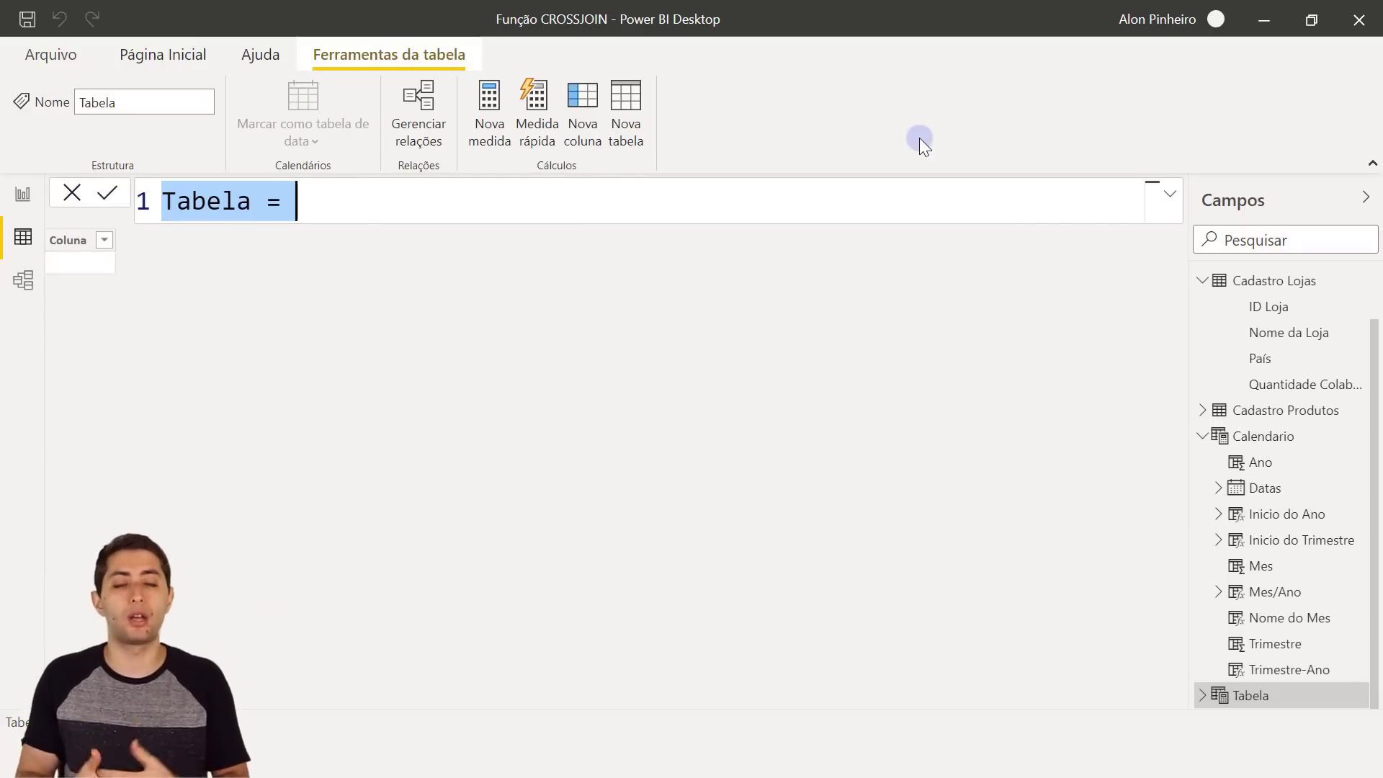
key("Home")
key("ctrl+shift+Right")
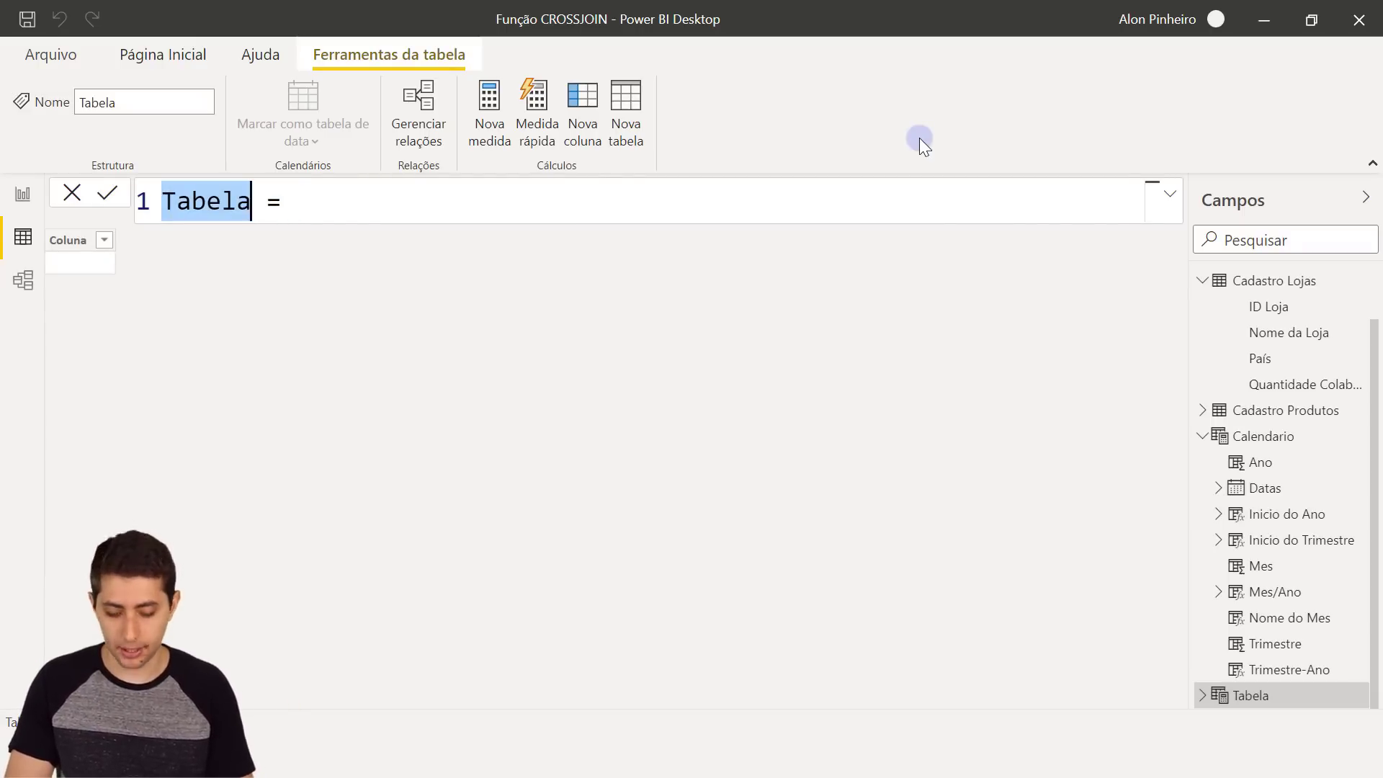
type("Lojas e Meses")
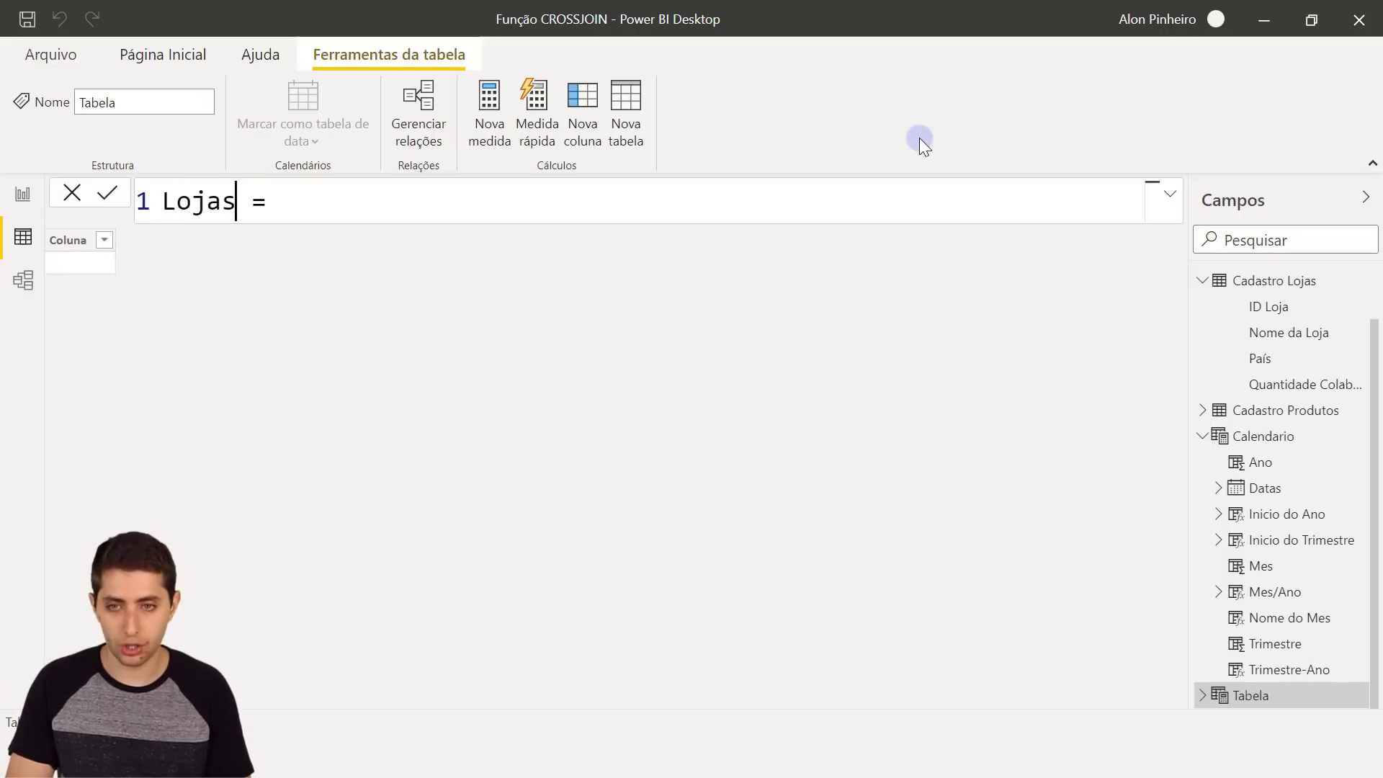
key("End")
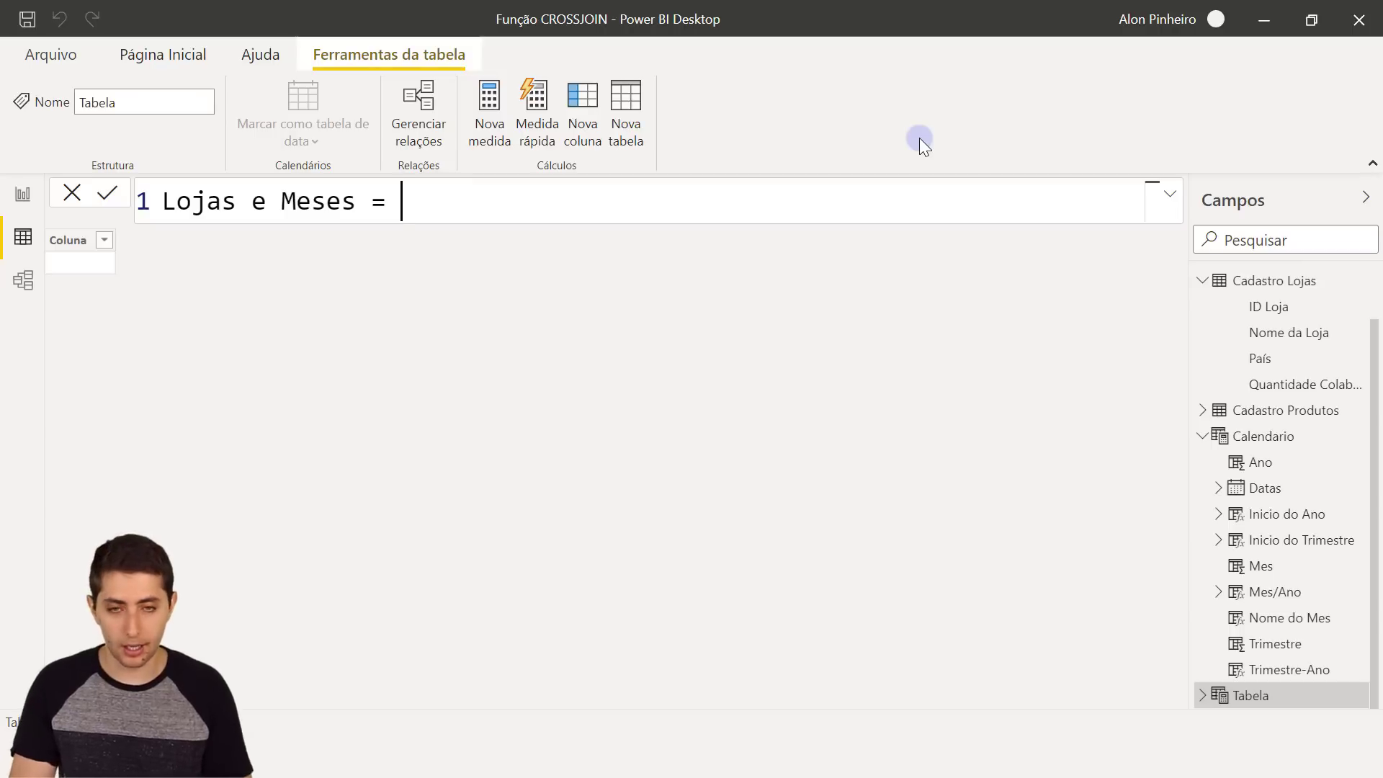
Step: Begin the Lojas e Meses formula with the CROSSJOIN function, starting its arguments on a new line
type("crossjoi")
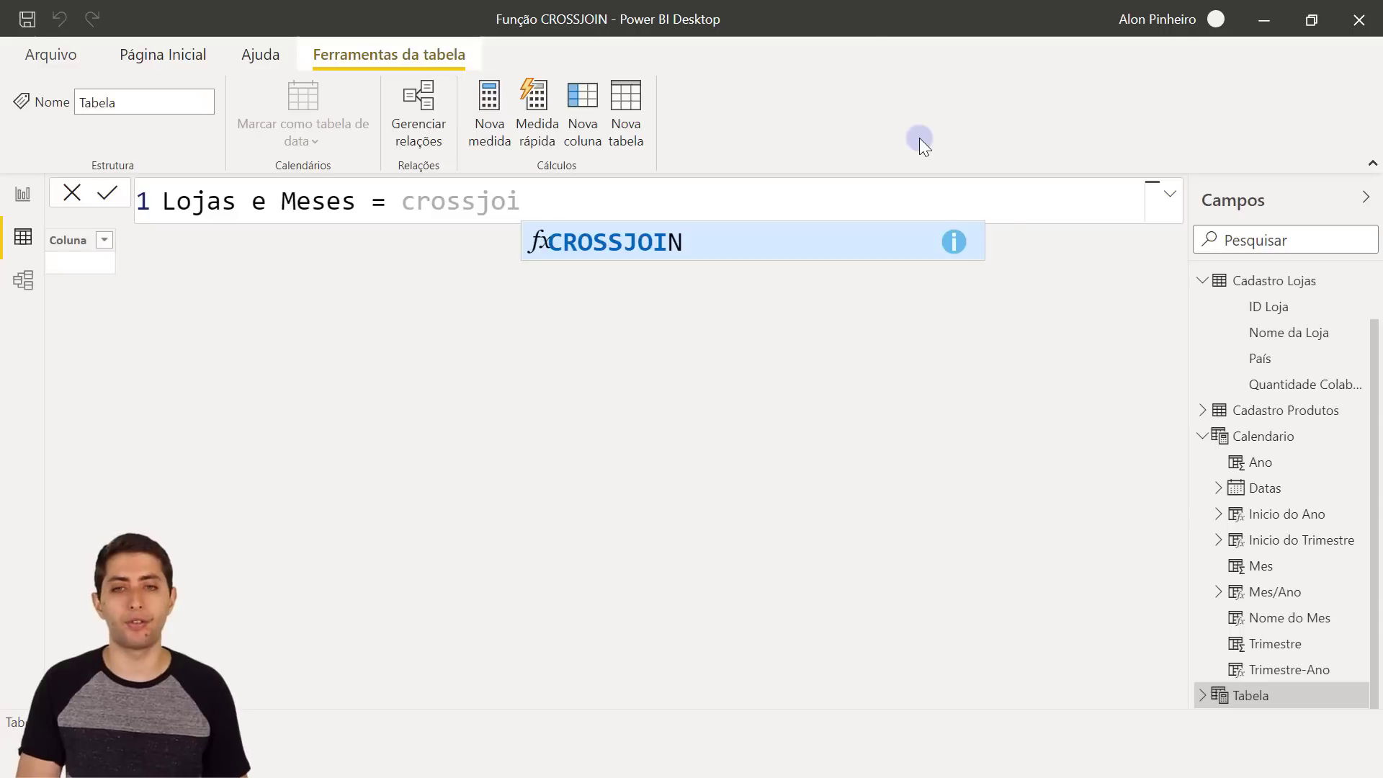
key("Tab")
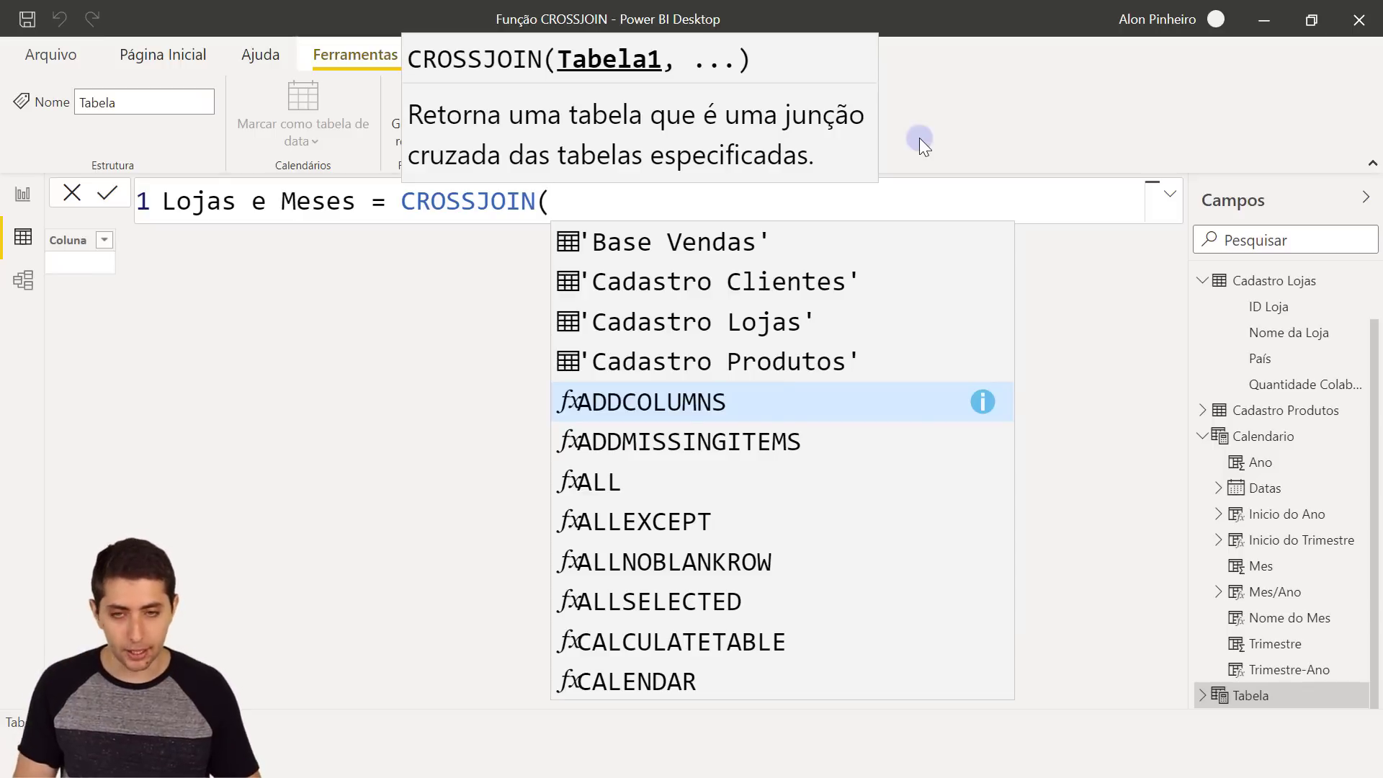
key("shift+Return")
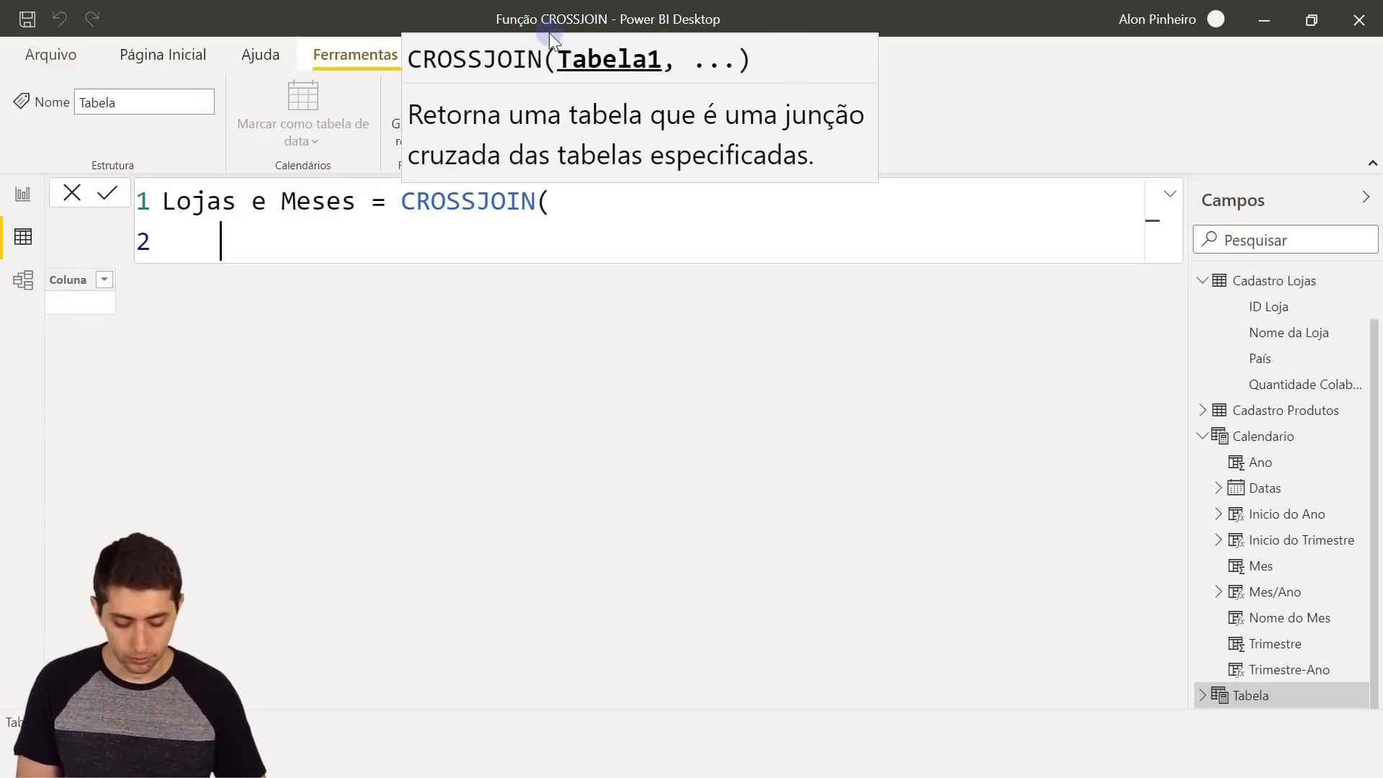
type(",")
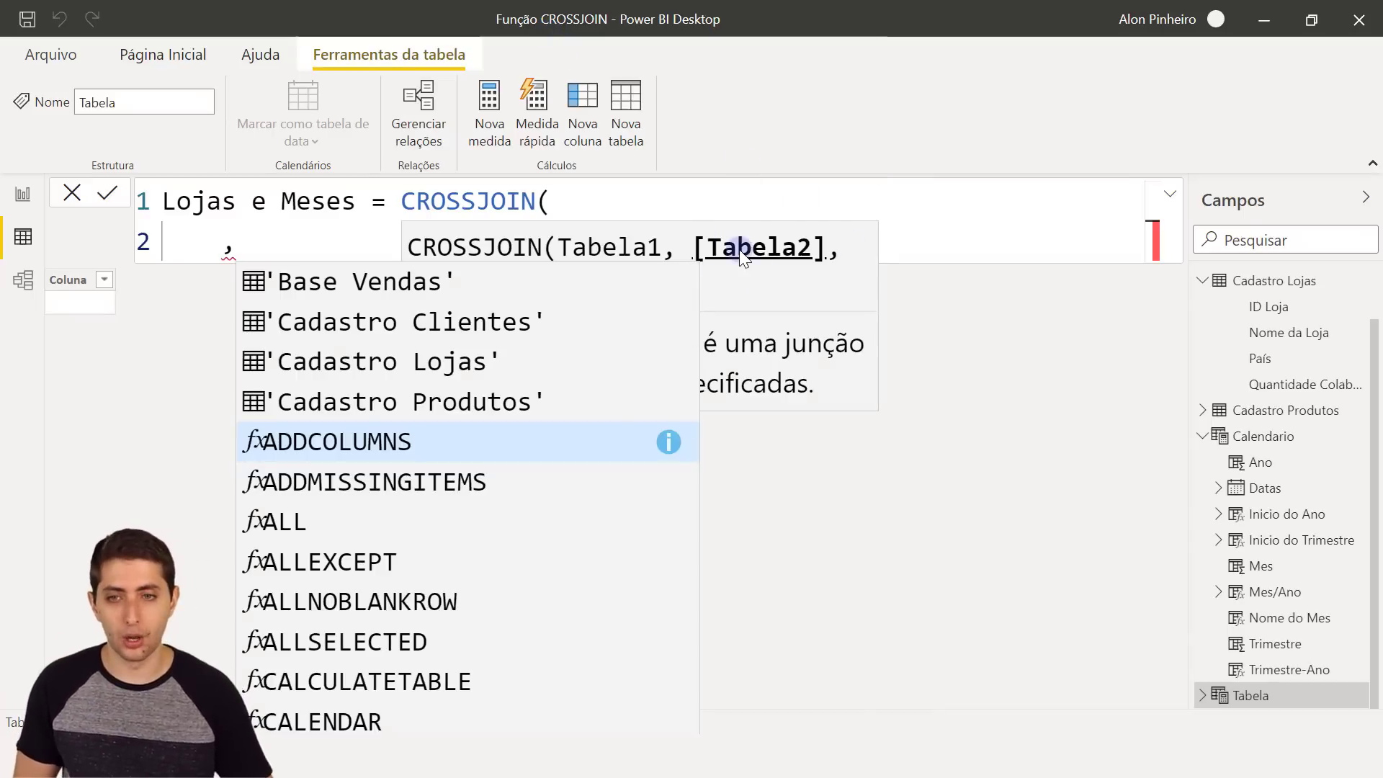
key("BackSpace")
Step: Switch to Excel and review on the CROSSJOIN sheet how the Vendedor and Ano lists form the combined table
key("alt+Tab")
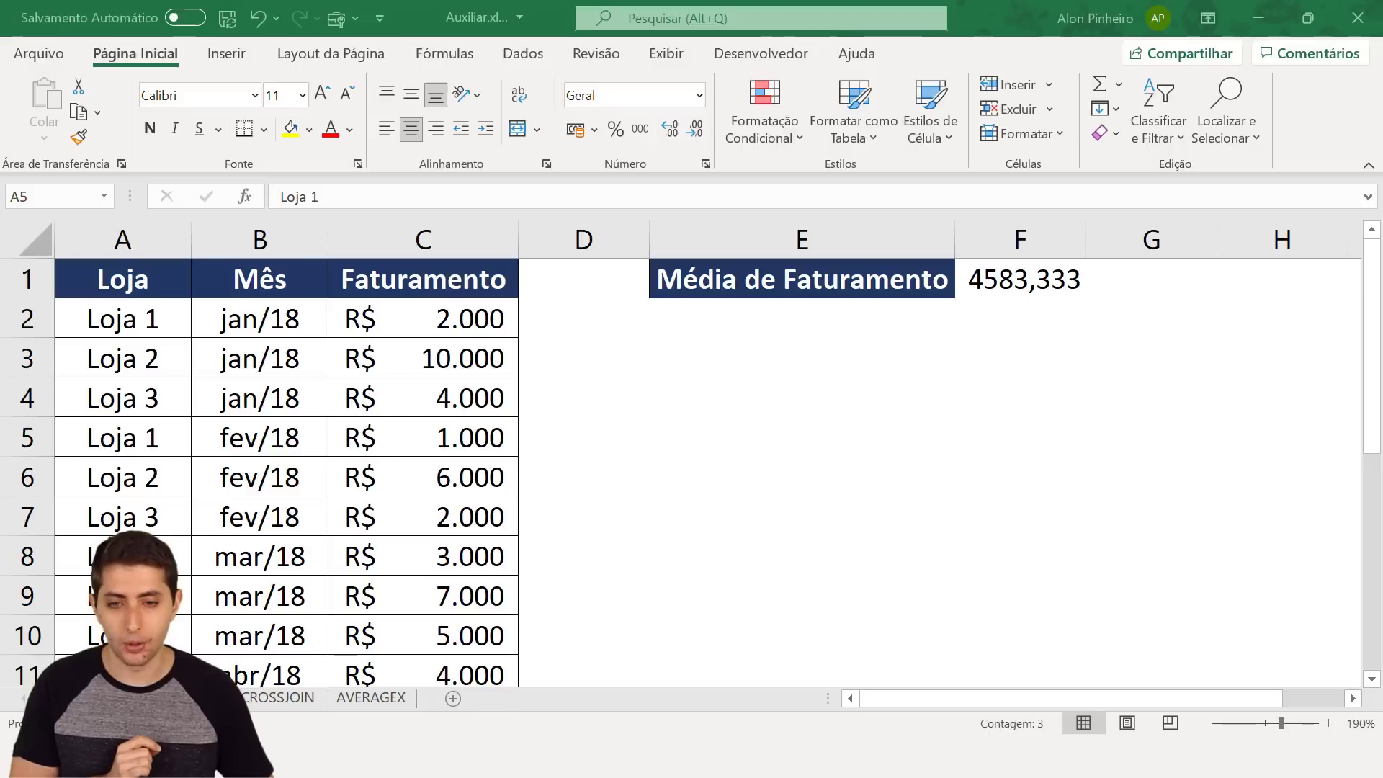
left_click(292, 690)
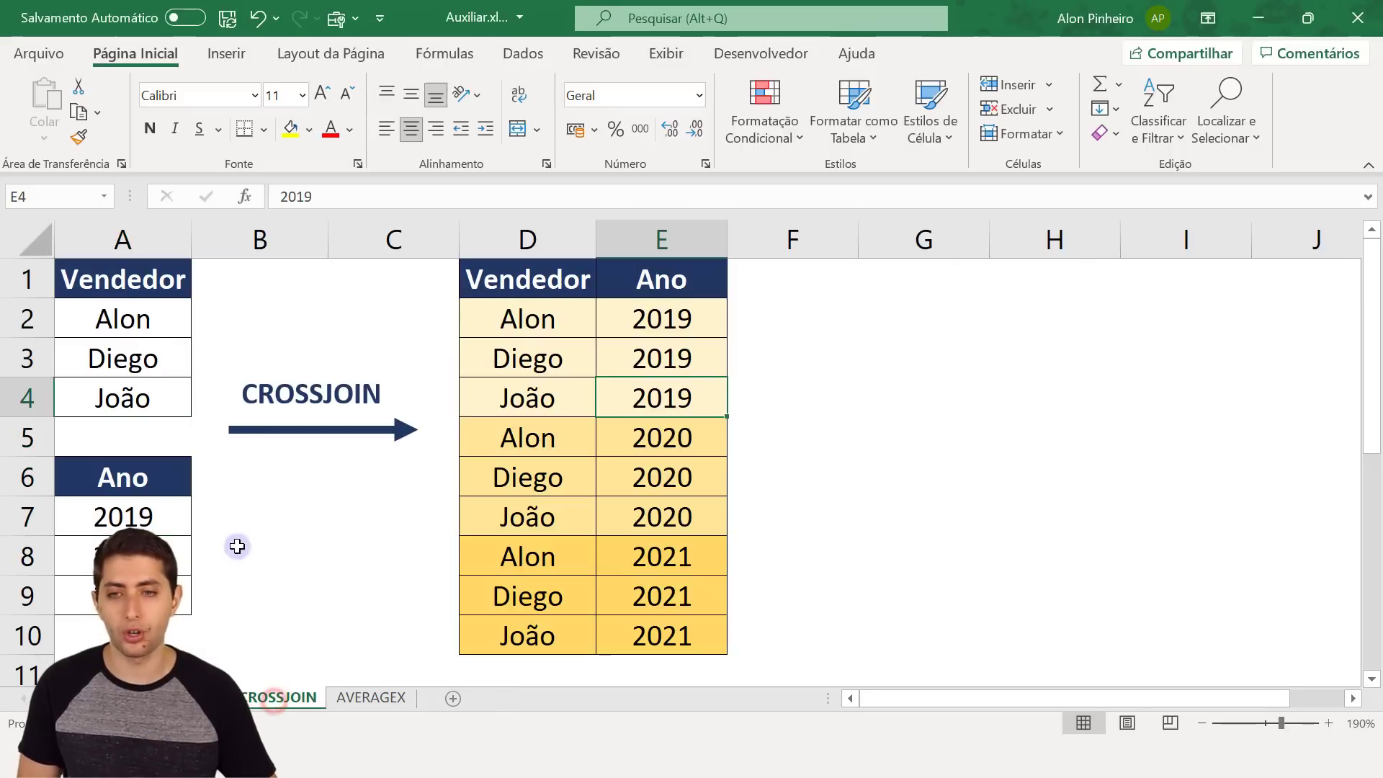
left_click_drag(124, 324, 123, 396)
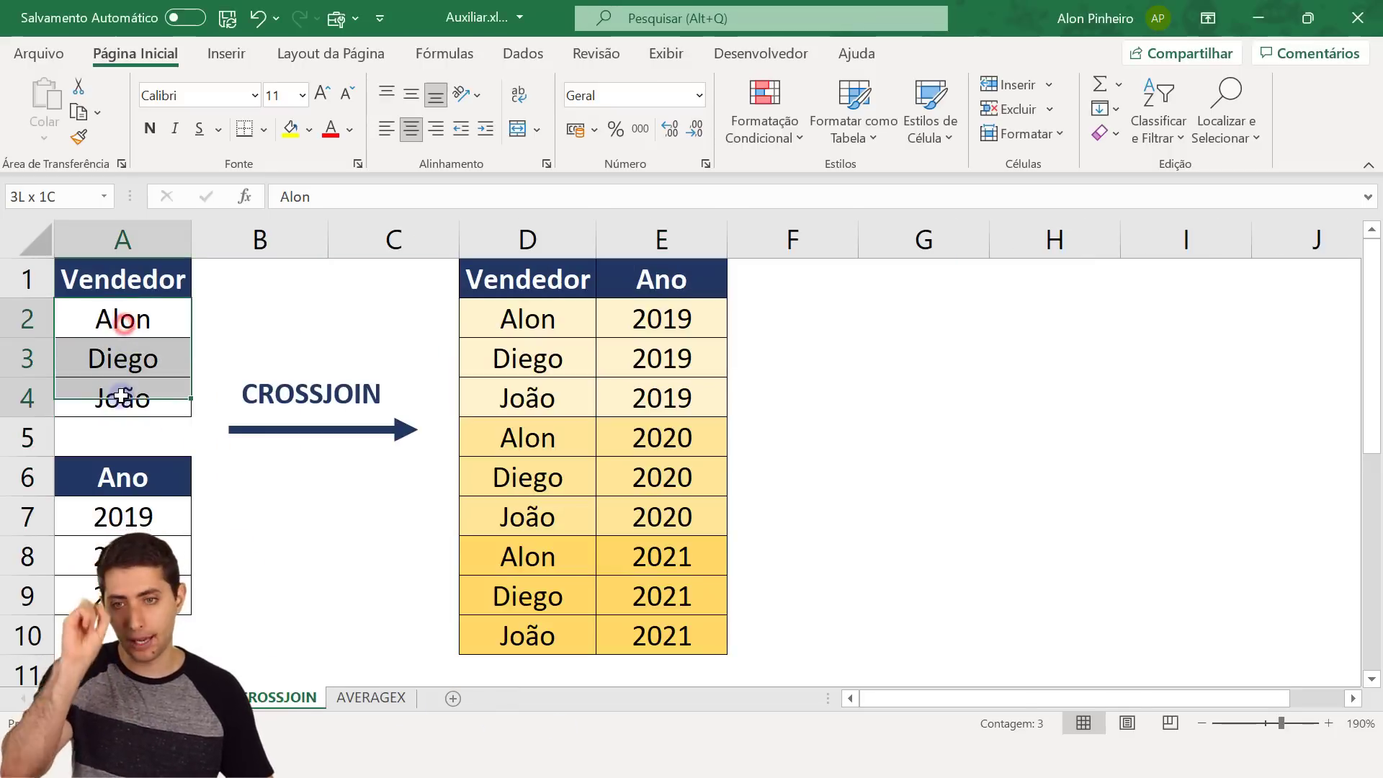
left_click_drag(139, 317, 133, 398)
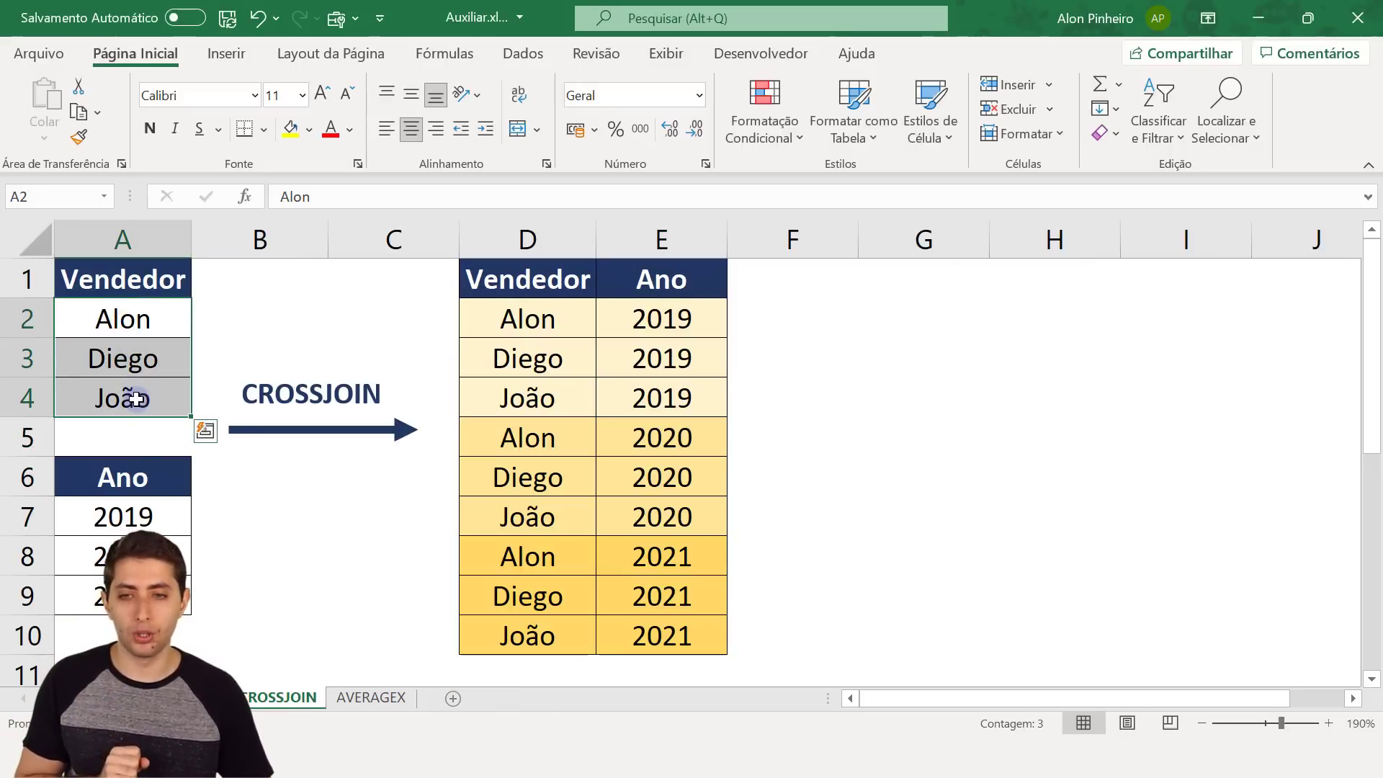
left_click_drag(137, 523, 137, 598)
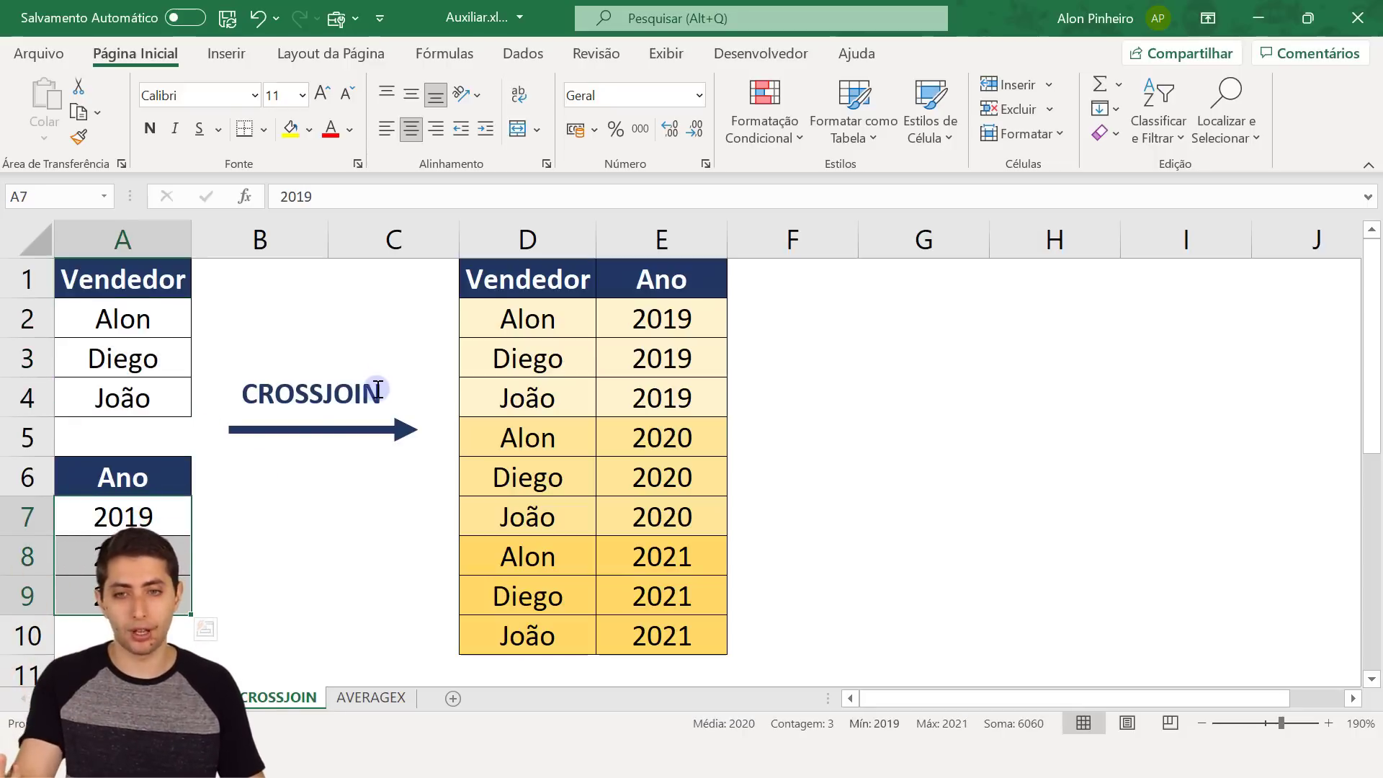
left_click_drag(534, 325, 626, 628)
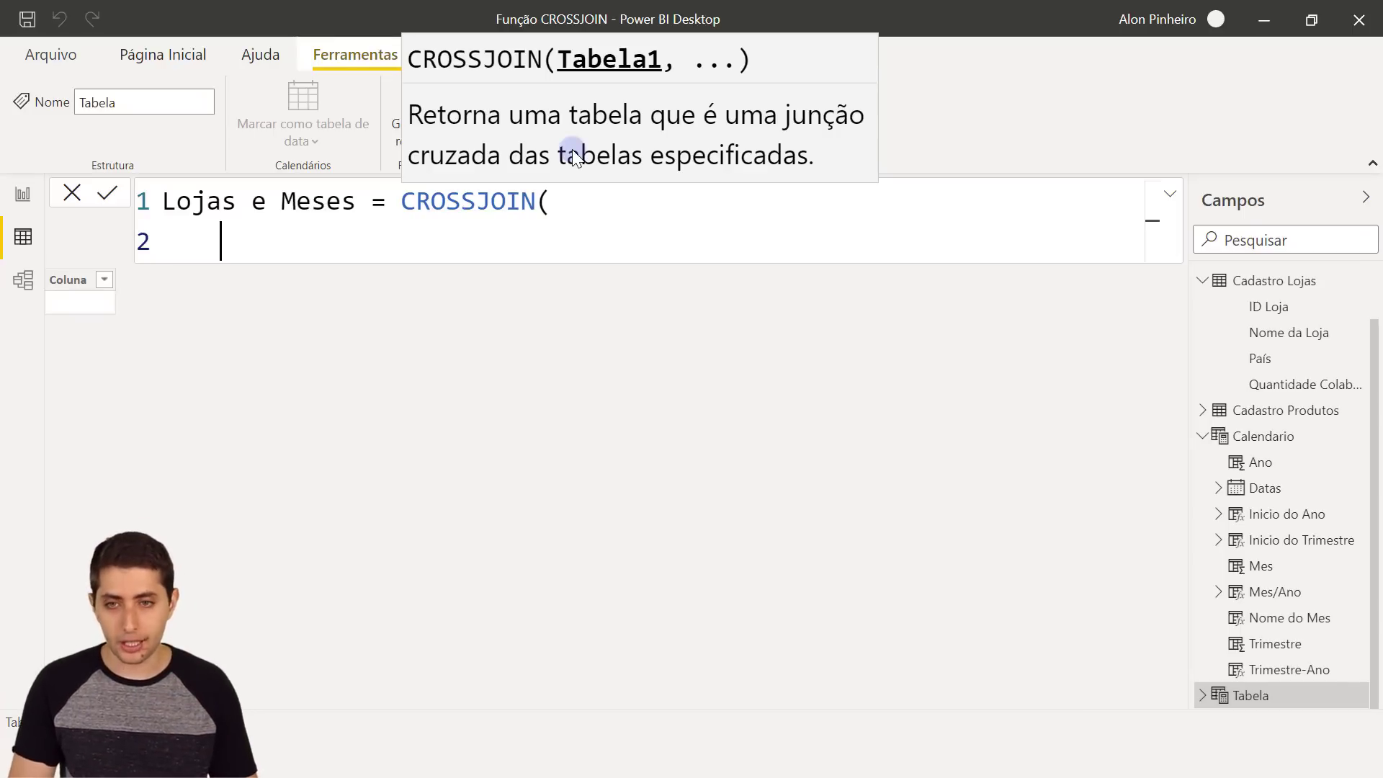
type("id lojas")
key("BackSpace")
key("BackSpace")
key("BackSpace")
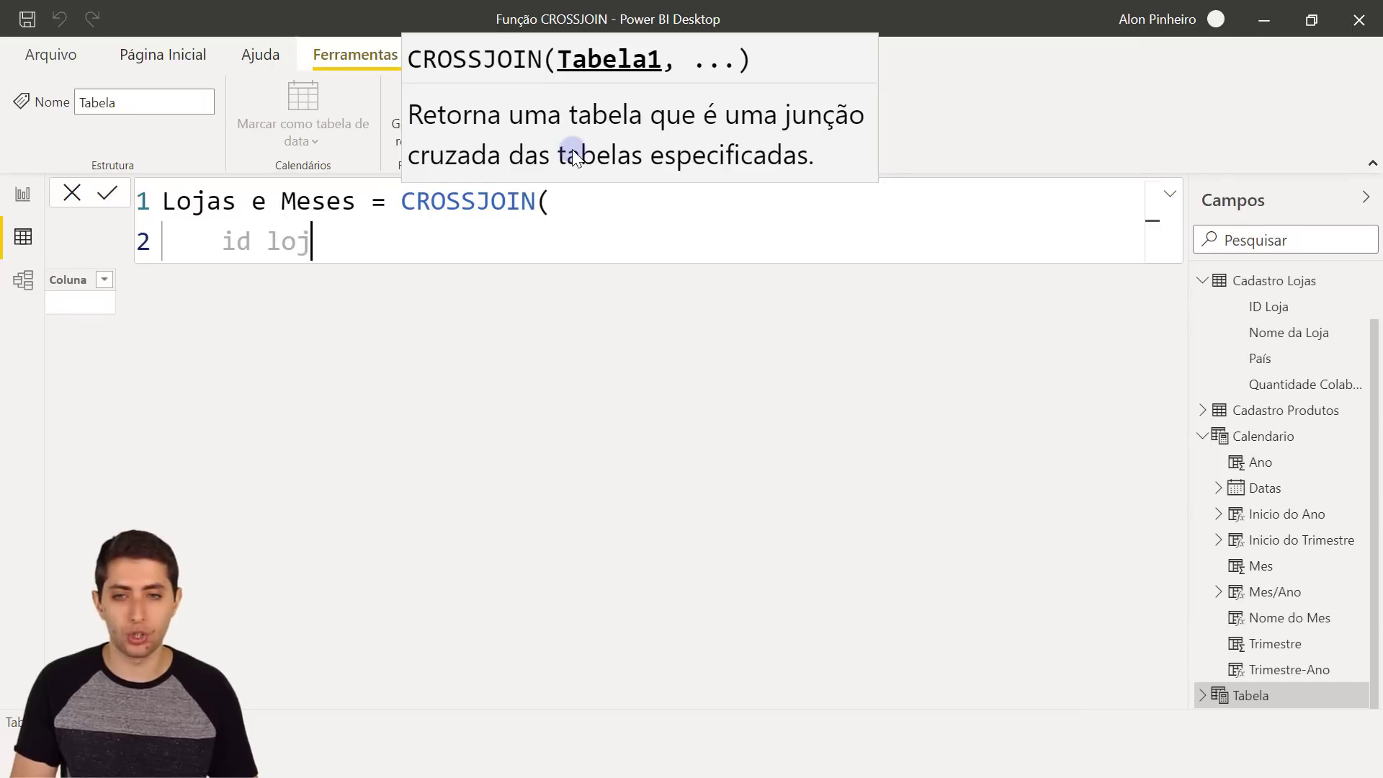
key("BackSpace")
key("BackSpace")
key("BackSpace")
key("BackSpace")
key("BackSpace")
type("ca")
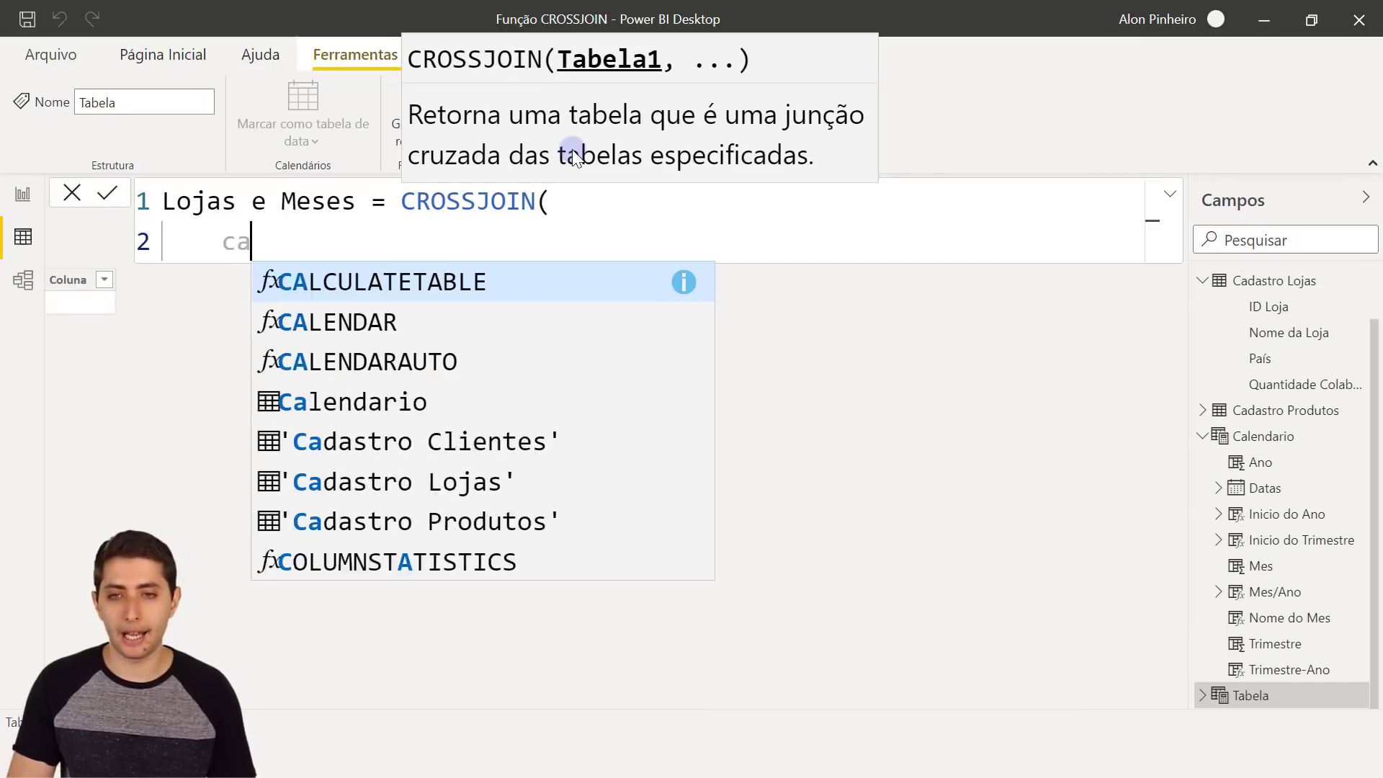
type("dastro loj")
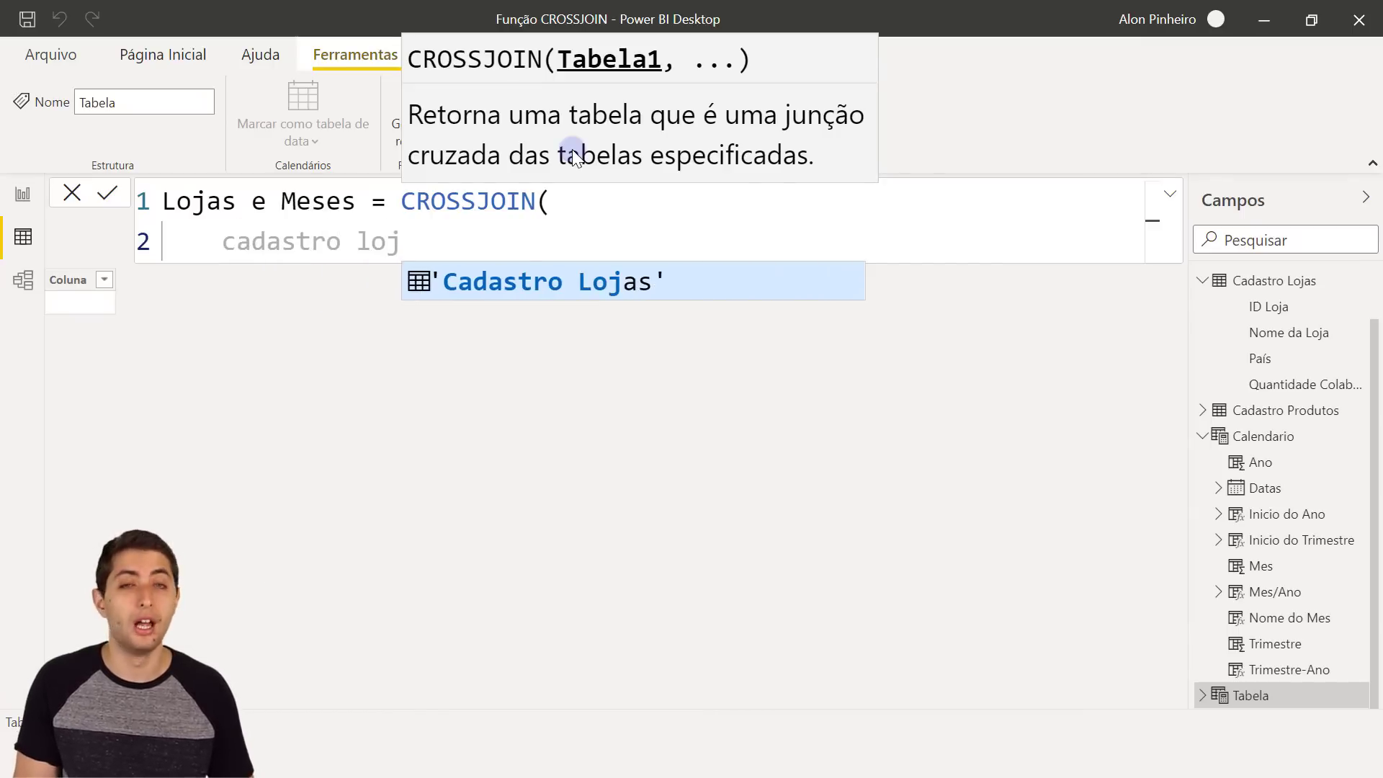
key("shift+Home")
key("BackSpace")
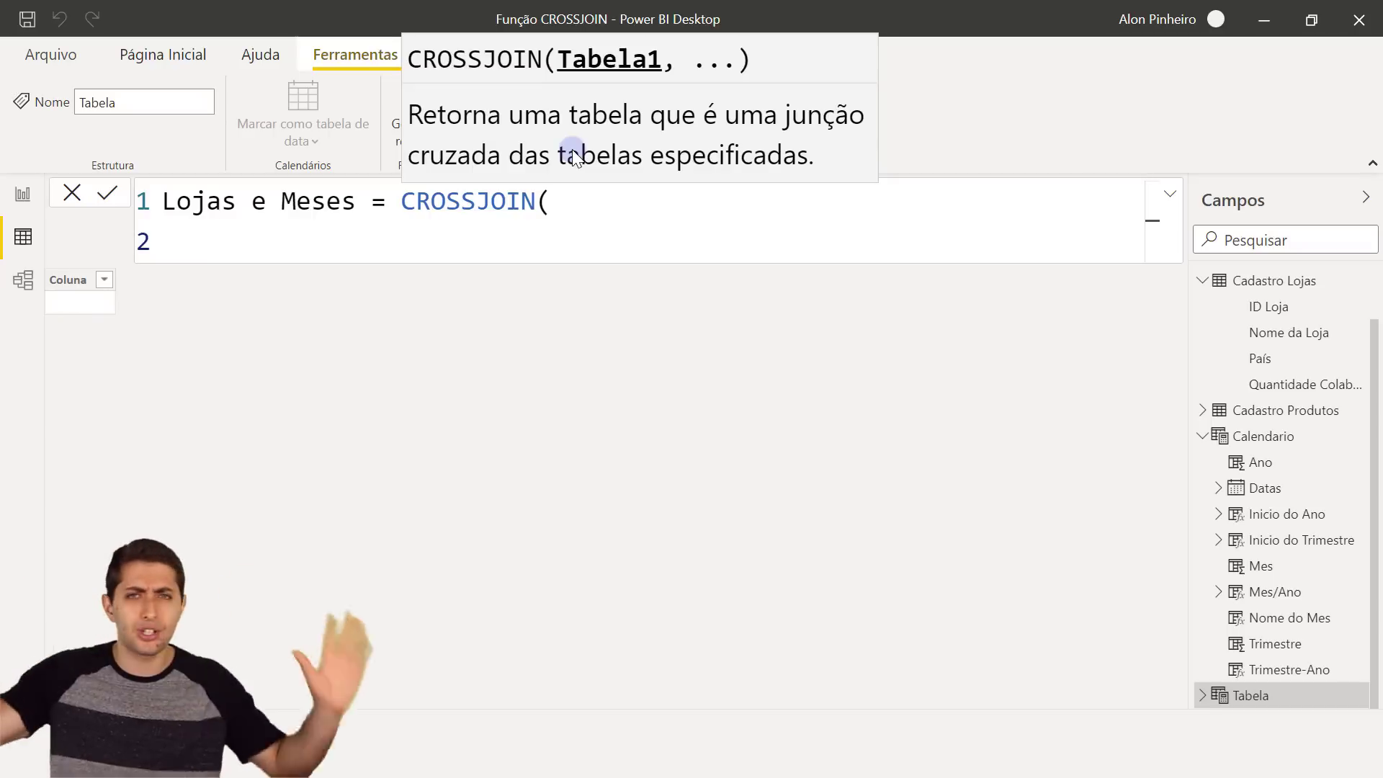
Step: Enter VALUES('Base Vendas'[ID Loja]) as the first table argument of CROSSJOIN
type("values(")
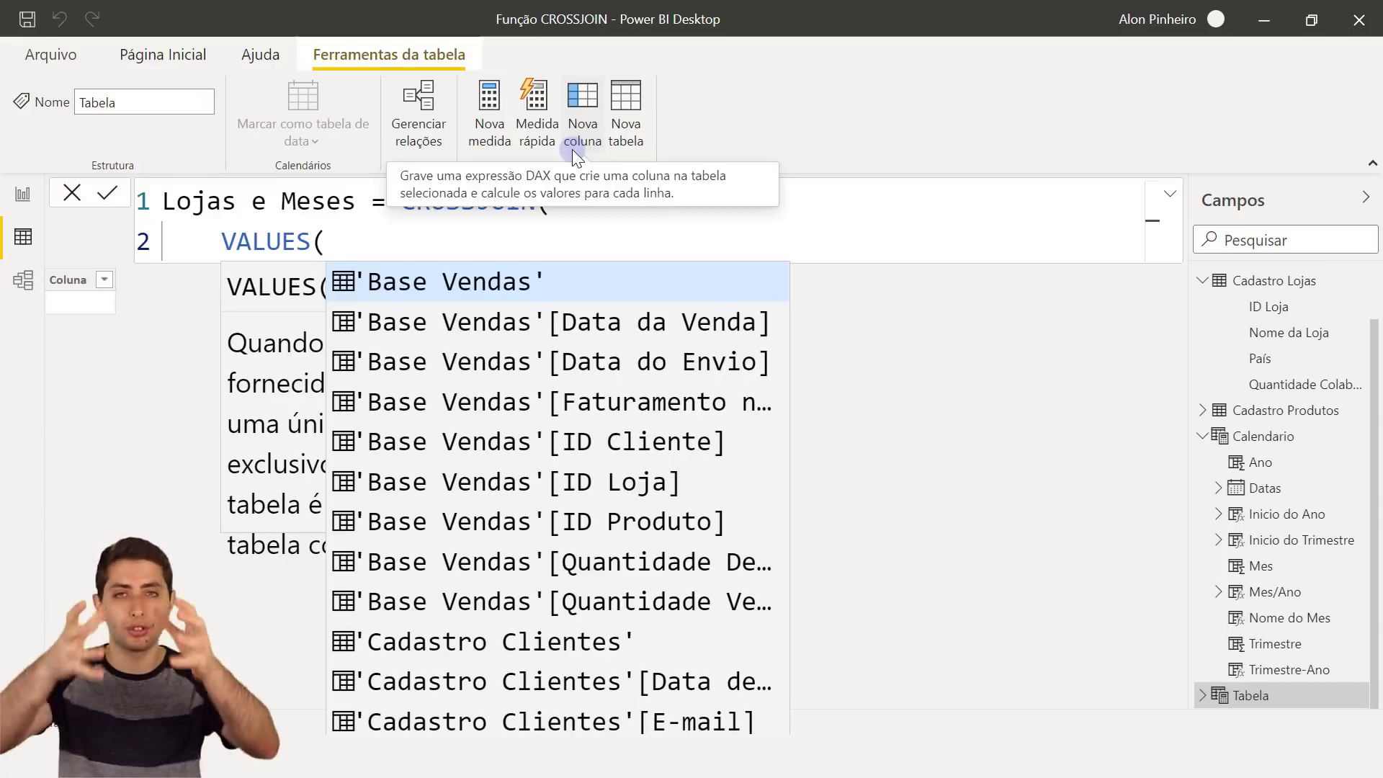
type("id loja")
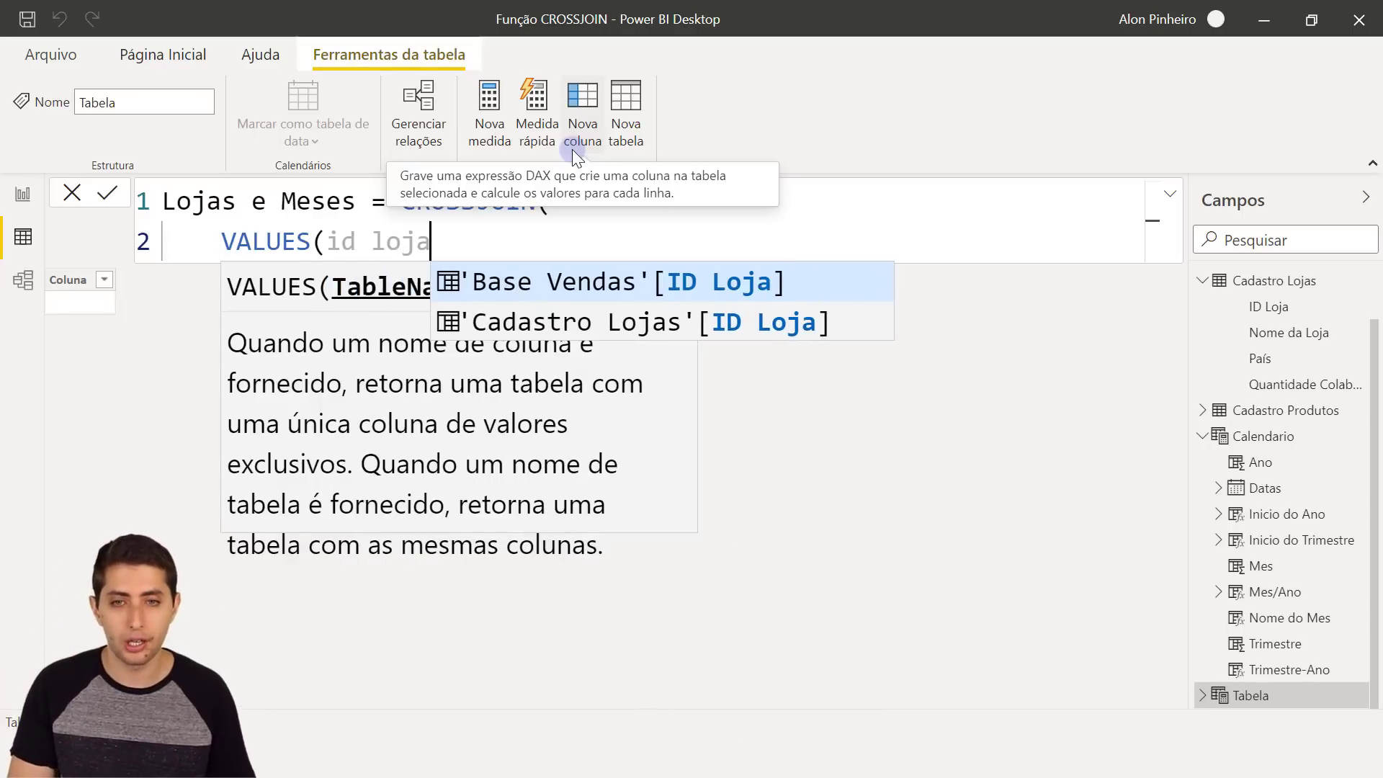
key("Tab")
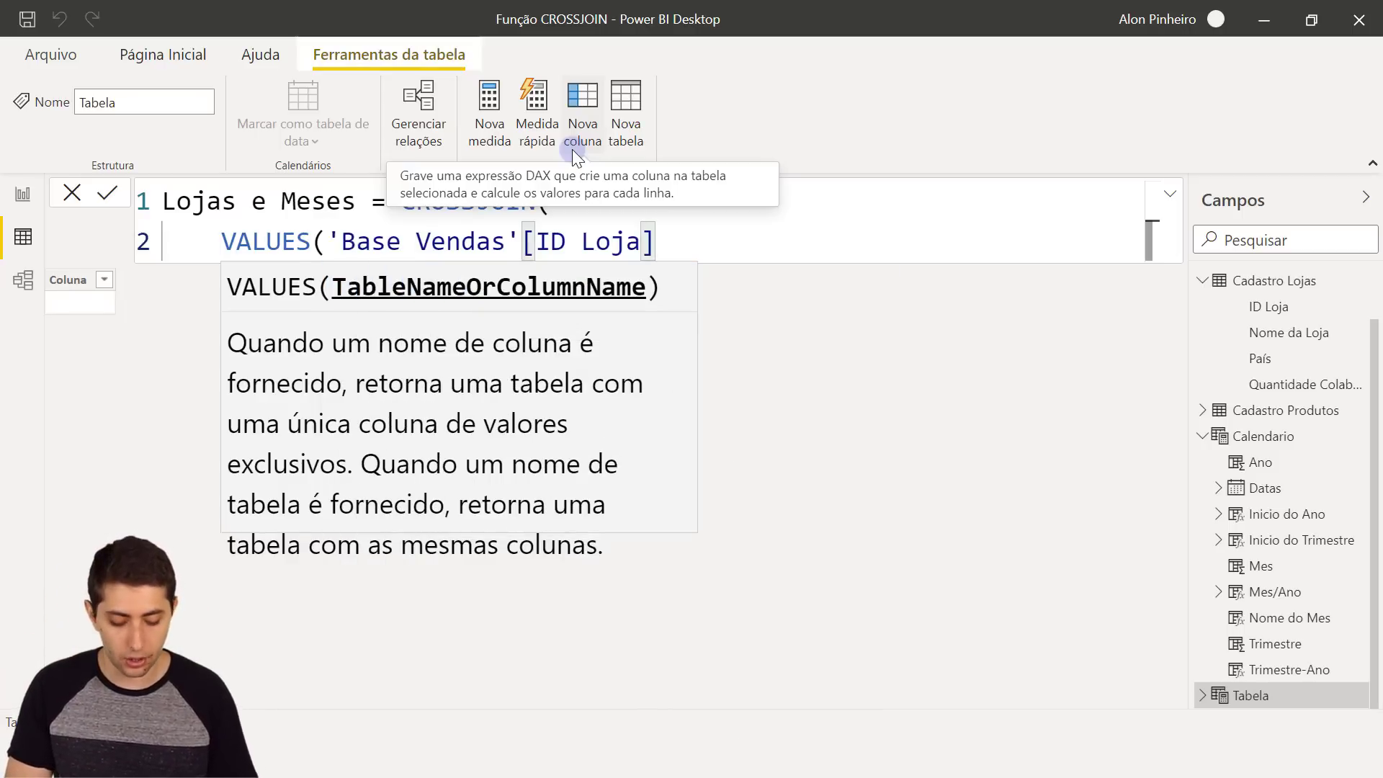
type(")")
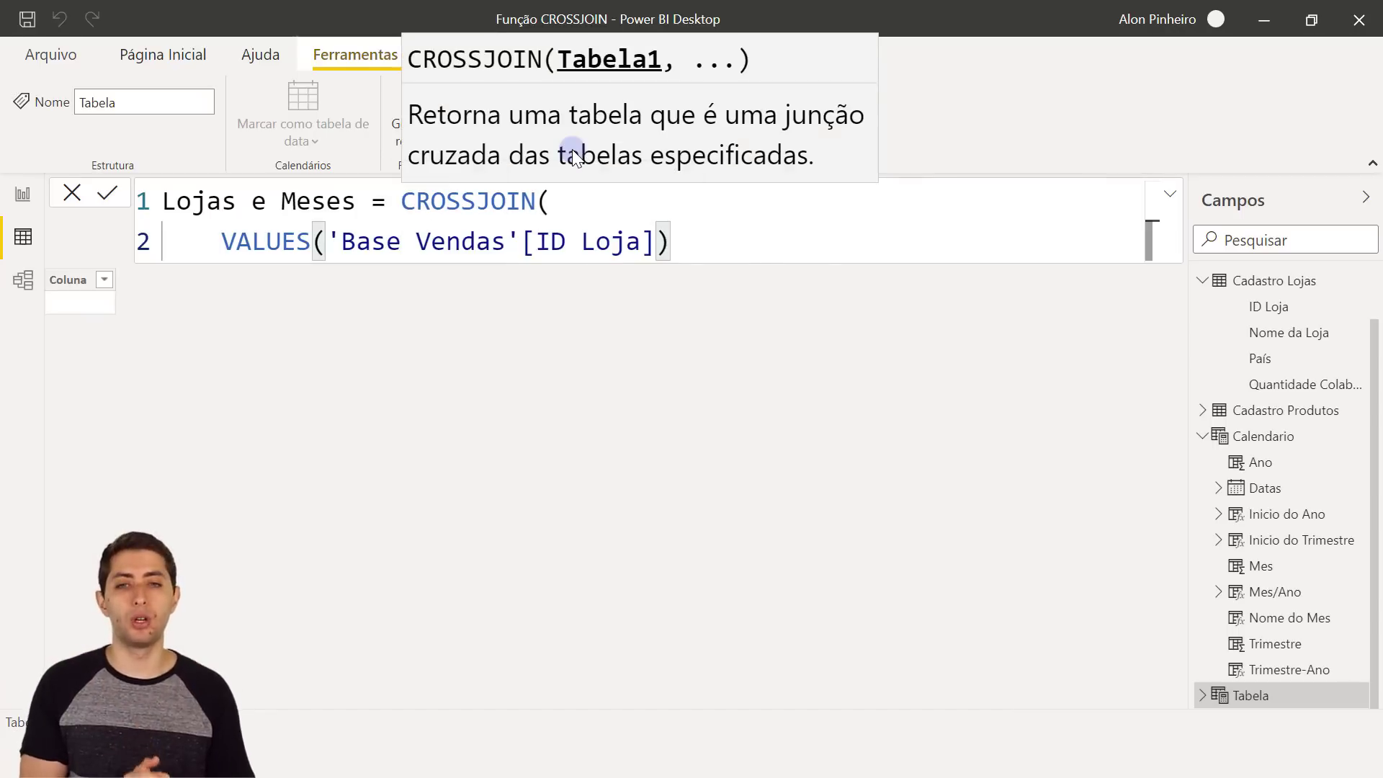
double_click(481, 199)
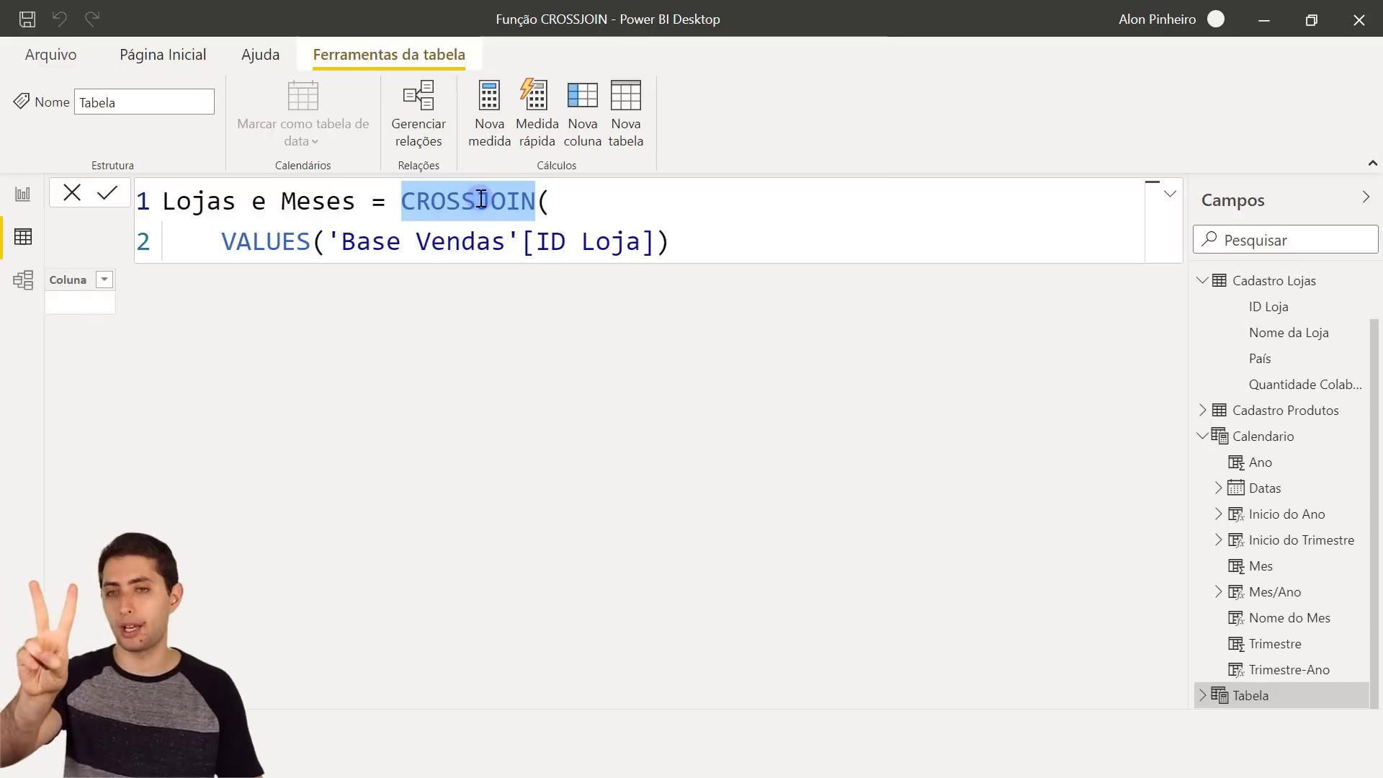
left_click_drag(223, 240, 677, 258)
left_click(688, 252)
Step: Add VALUES(Calendario[Mes/Ano]) on a new line as the second table argument of CROSSJOIN
type(",")
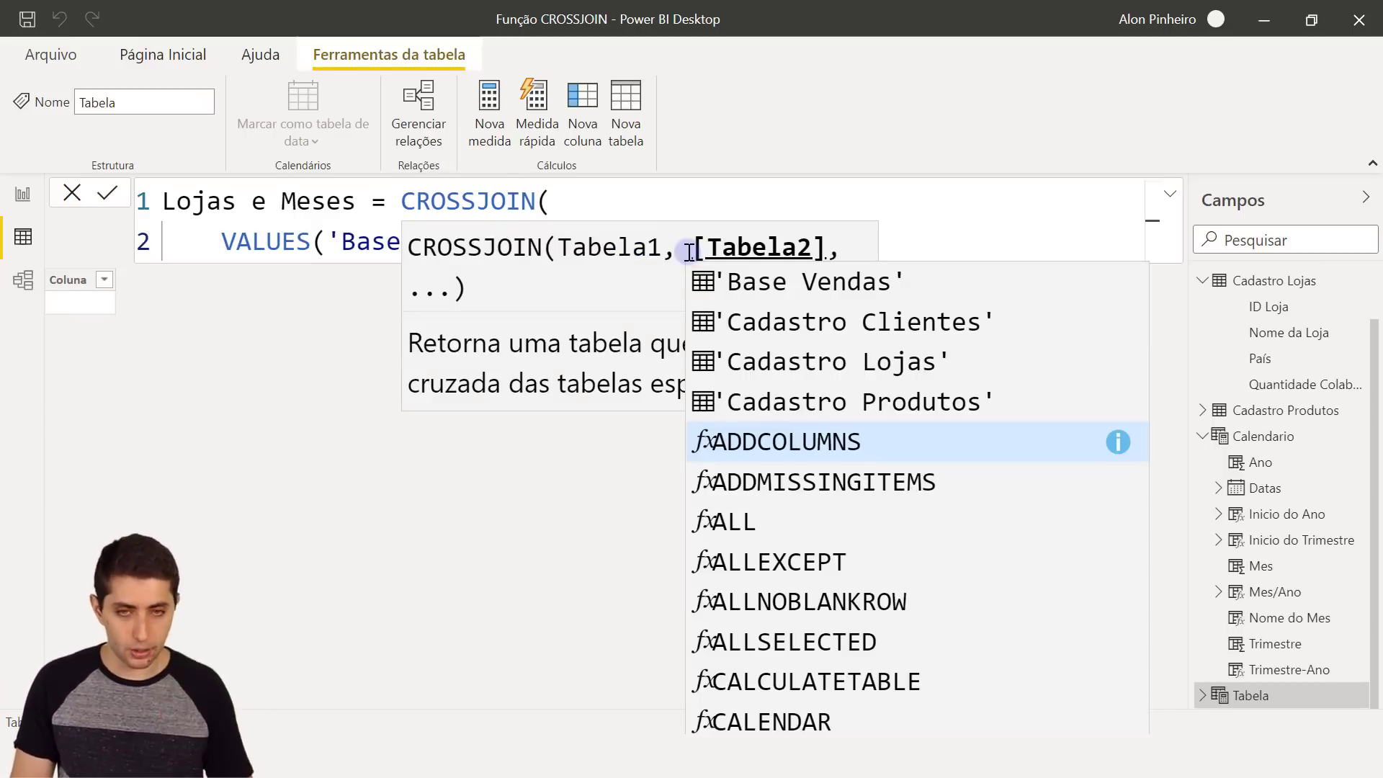
key("shift+Return")
key("Escape")
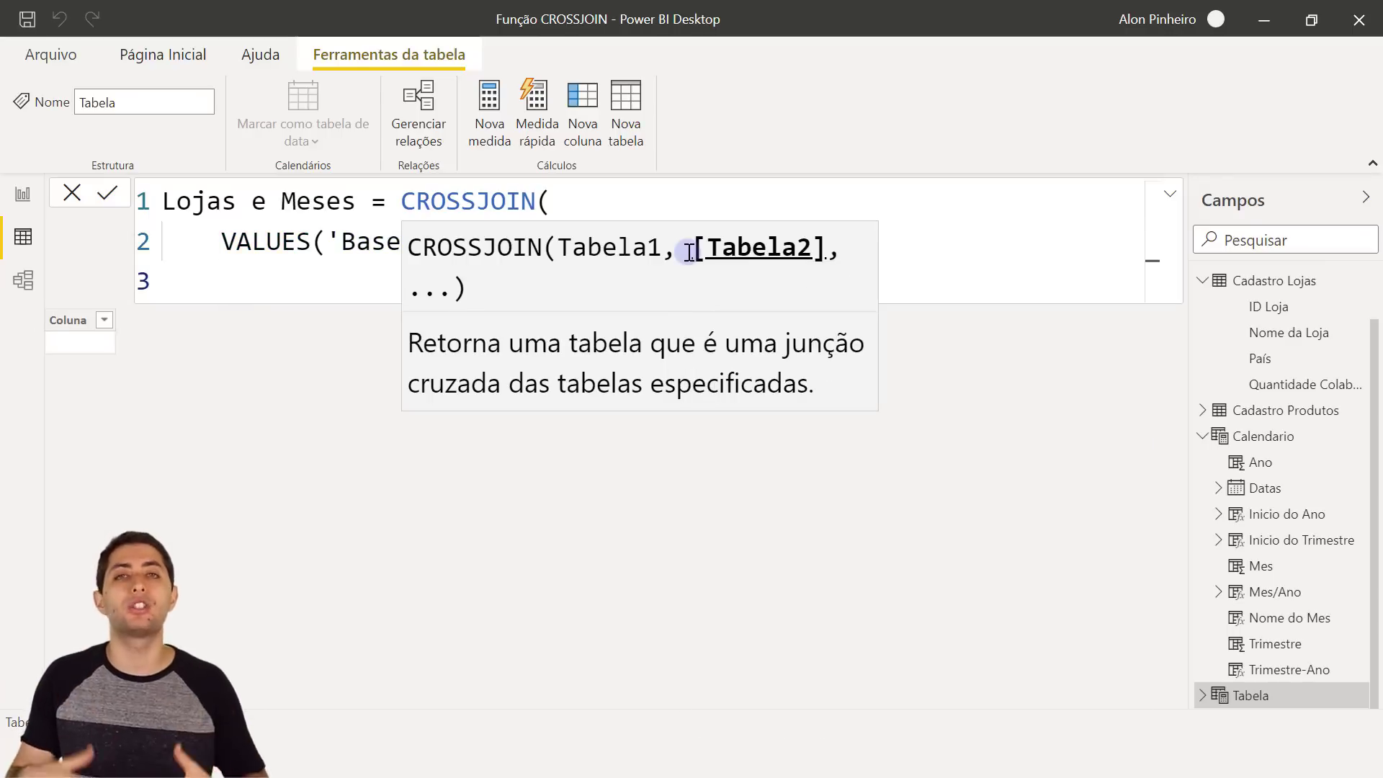
type("va")
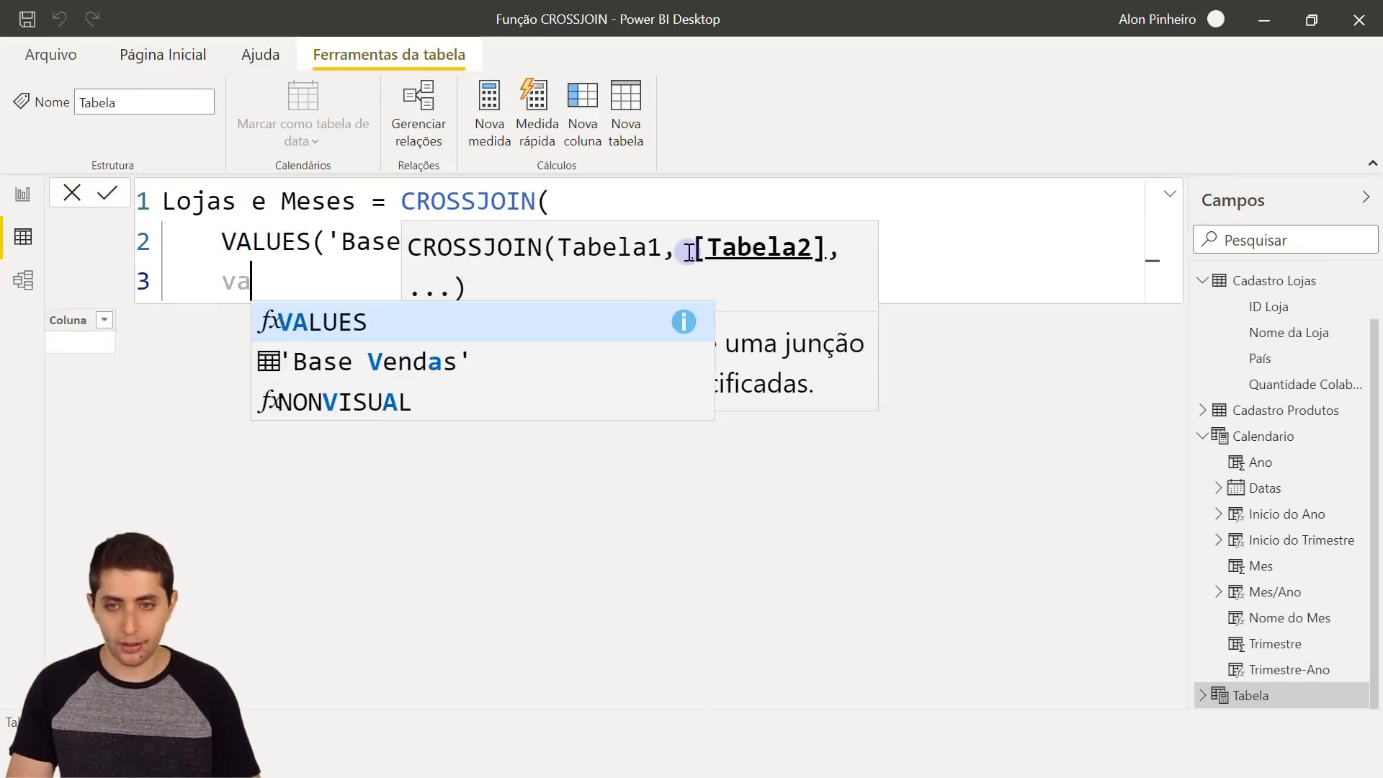
type("lues(m")
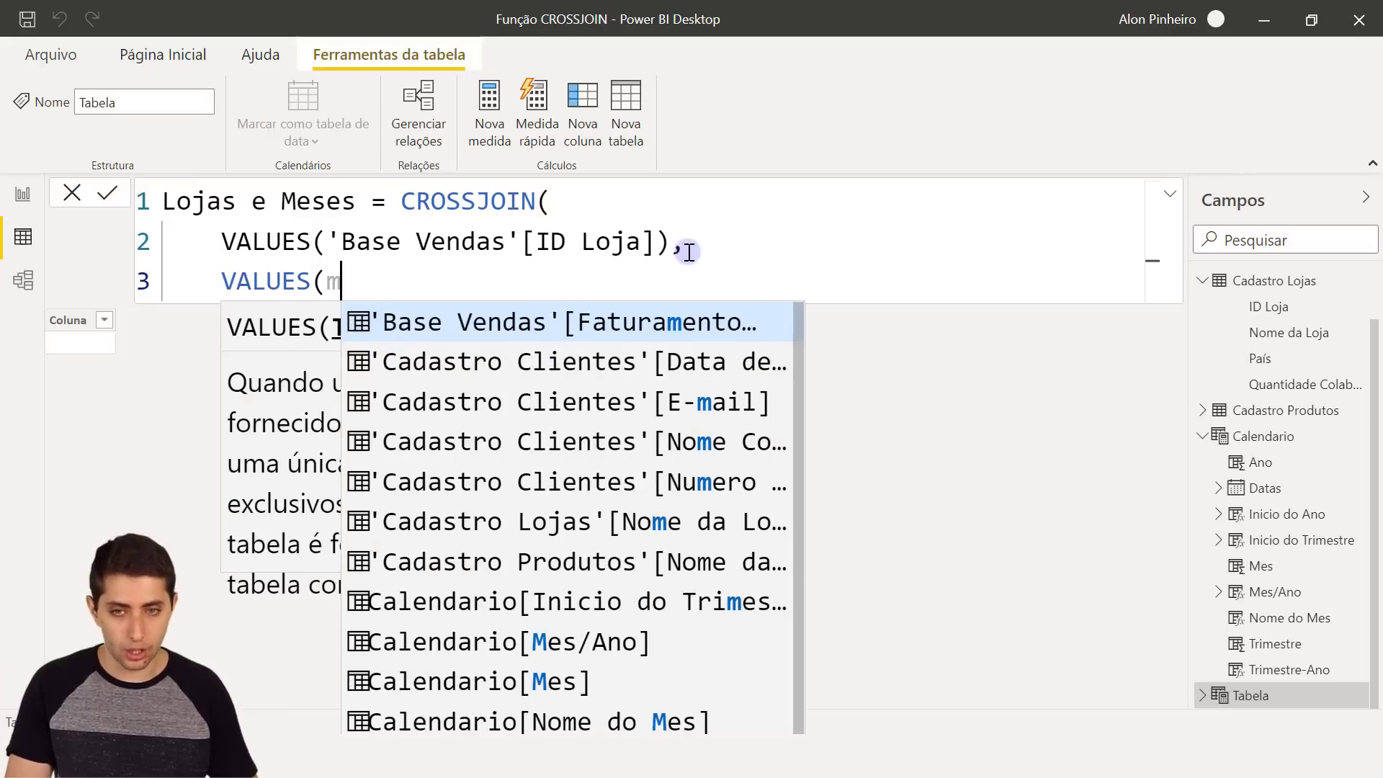
type("es/ano")
key("Tab")
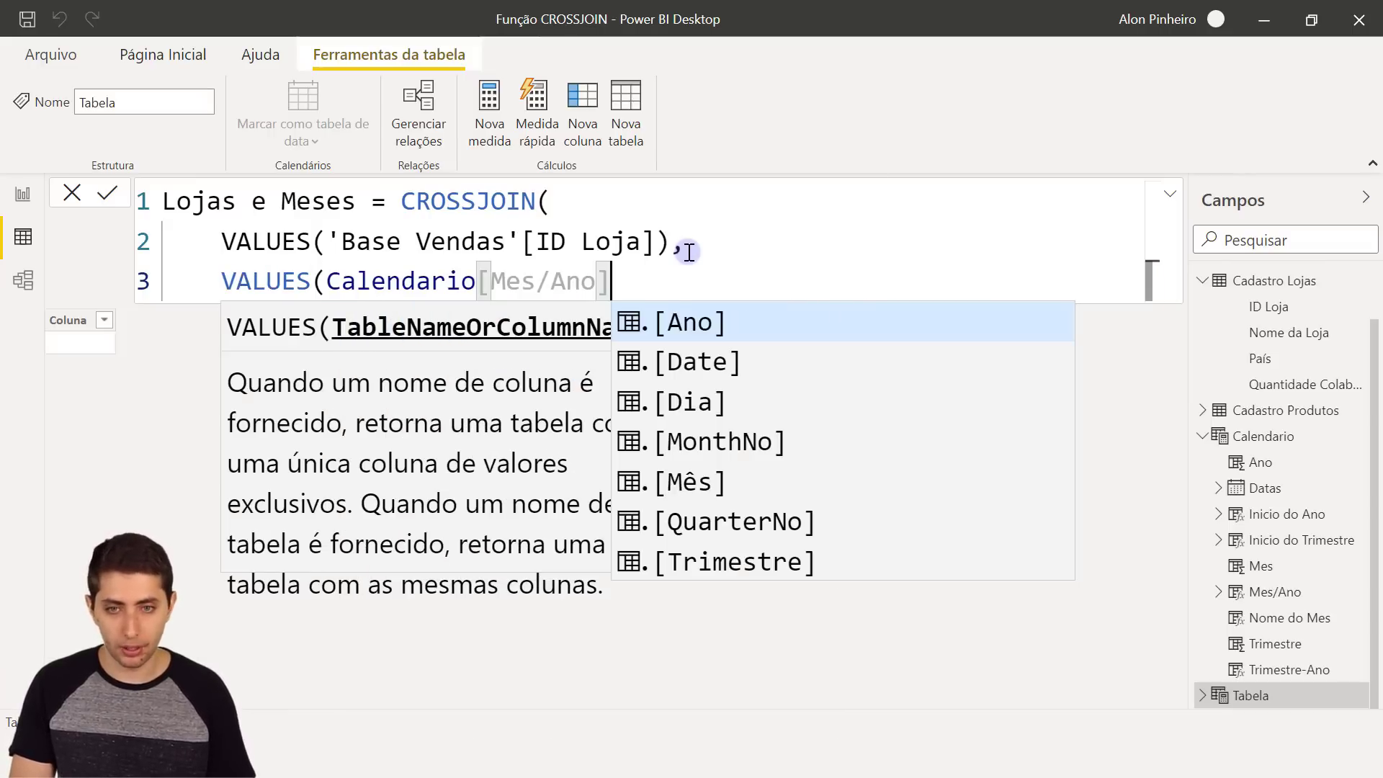
type(")")
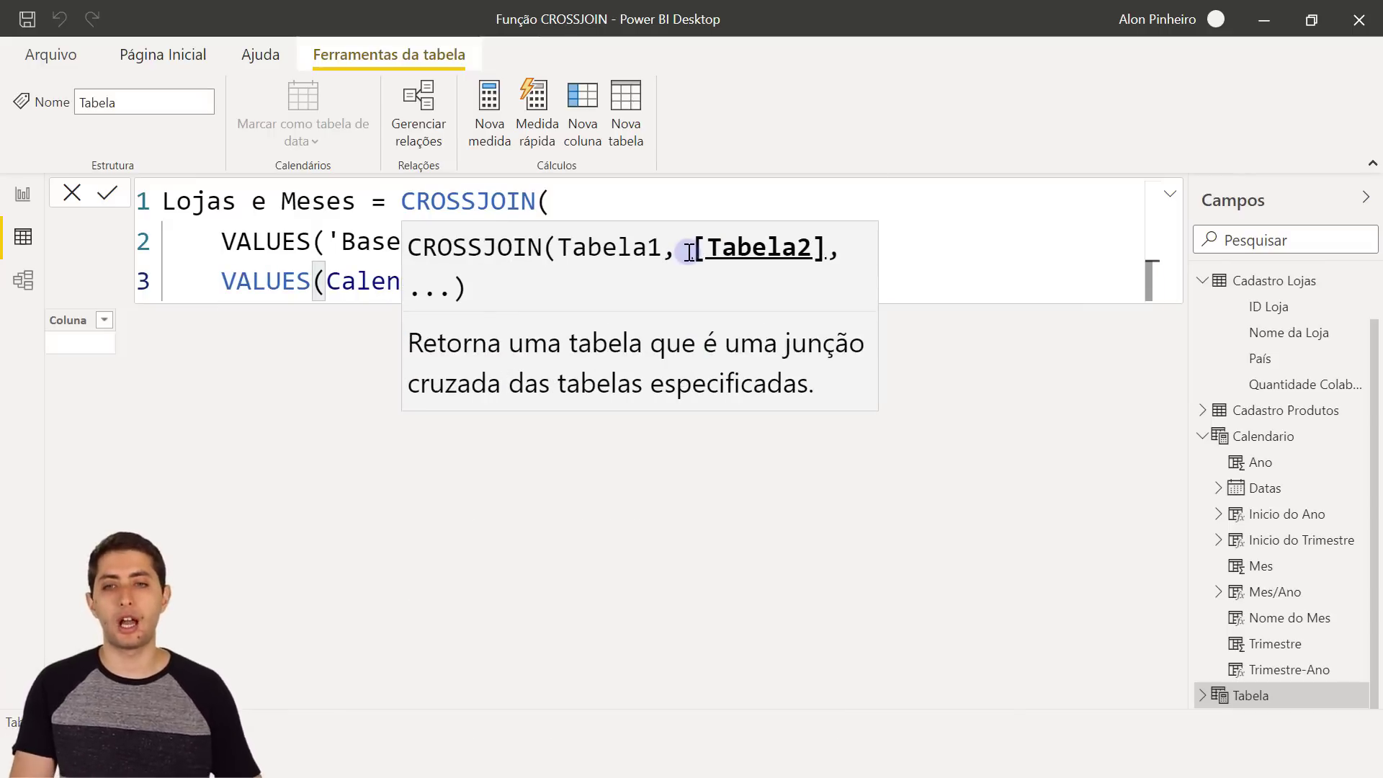
left_click(696, 291)
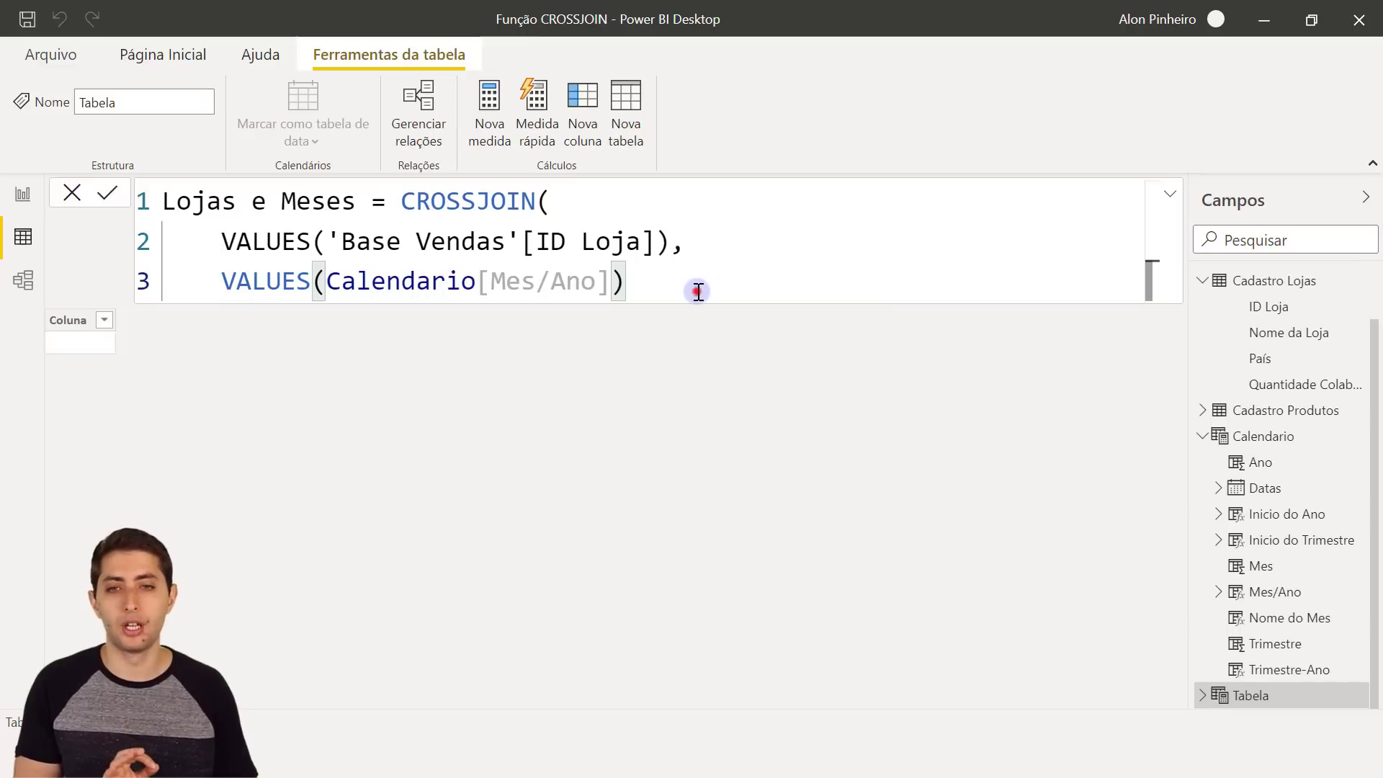
Step: Review both CROSSJOIN arguments and close the function with a parenthesis on its own line
double_click(472, 210)
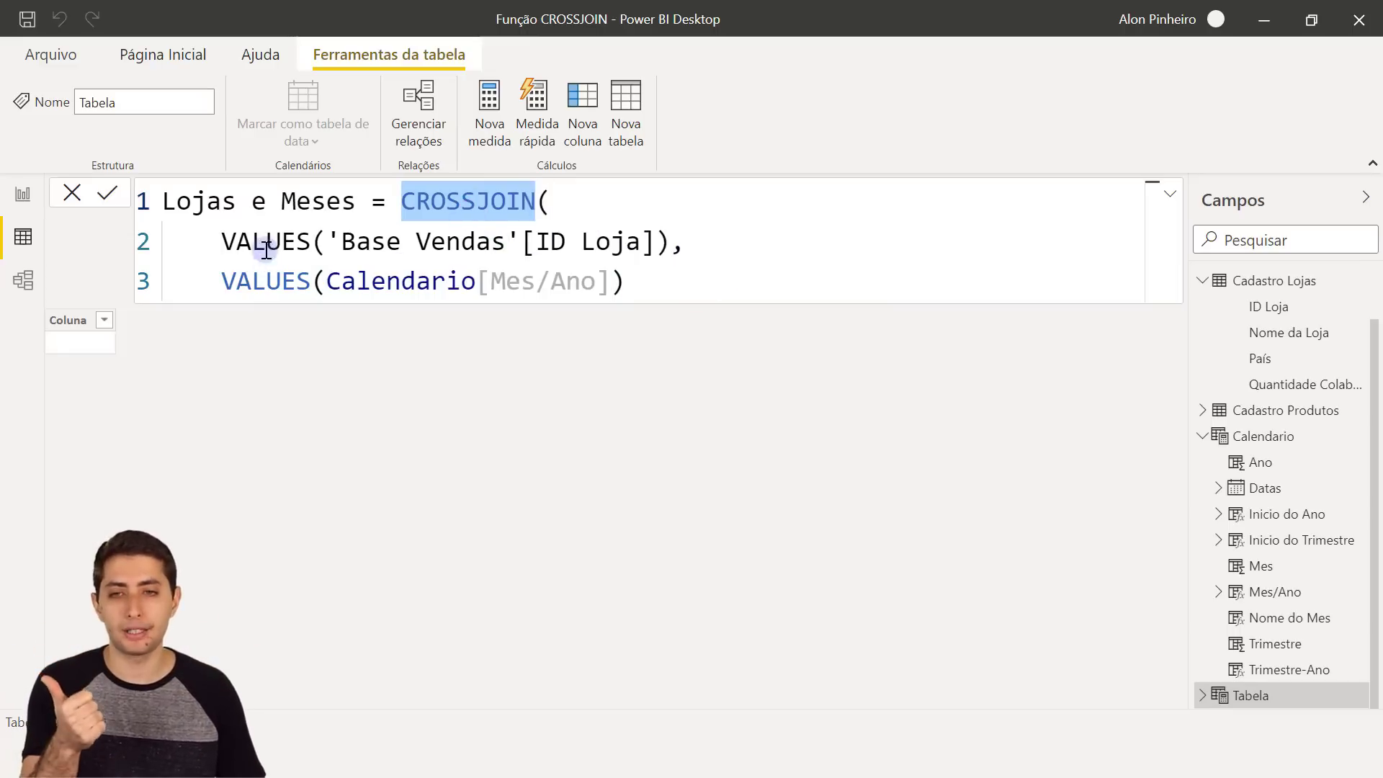
left_click(551, 243)
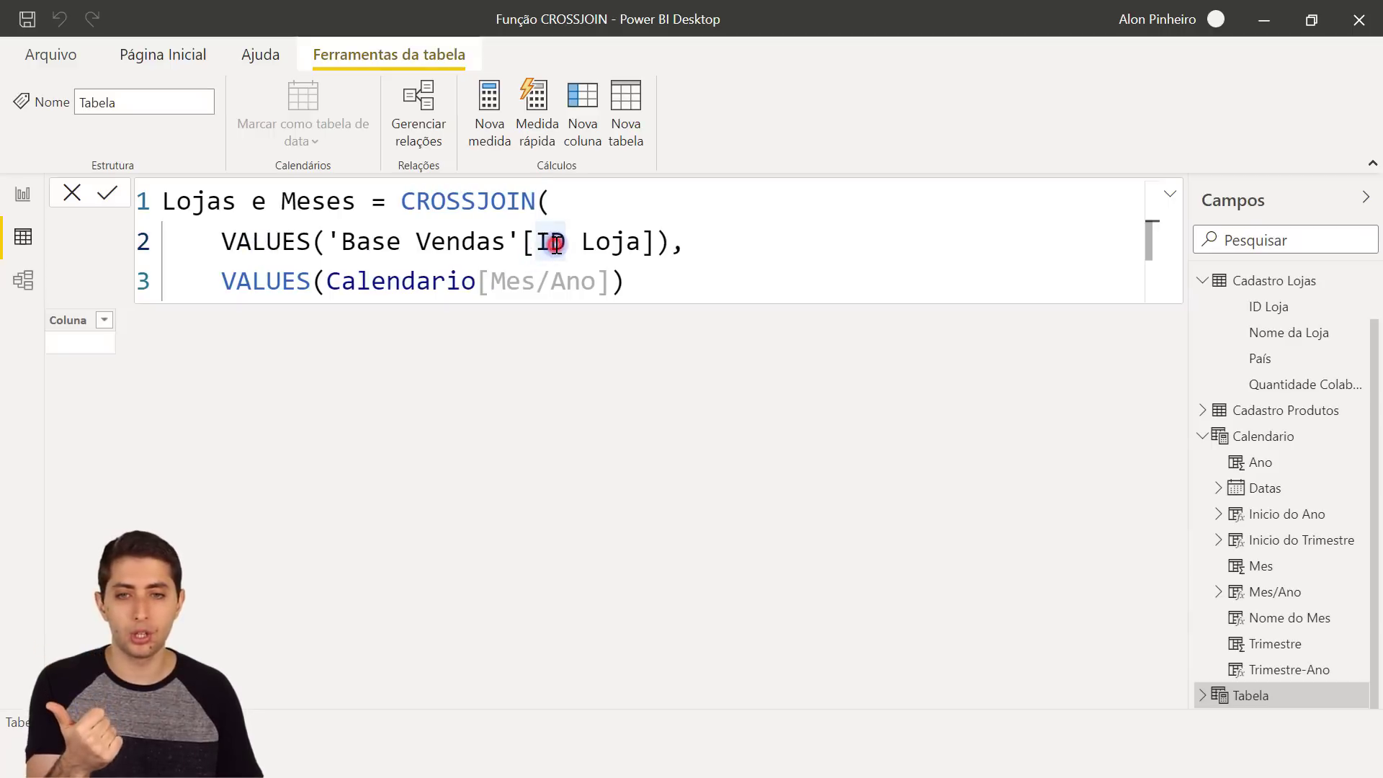
left_click(538, 290)
left_click(621, 280)
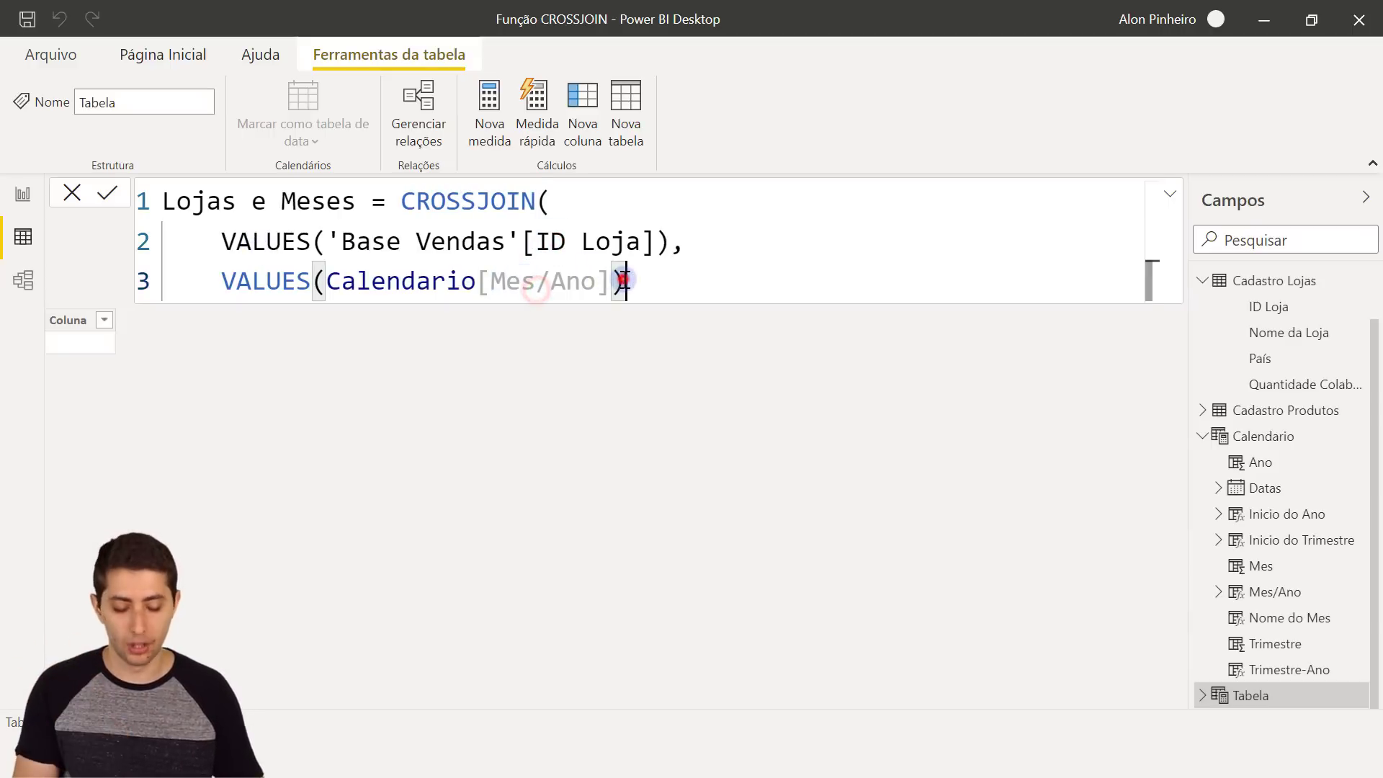
key("Return")
type(")")
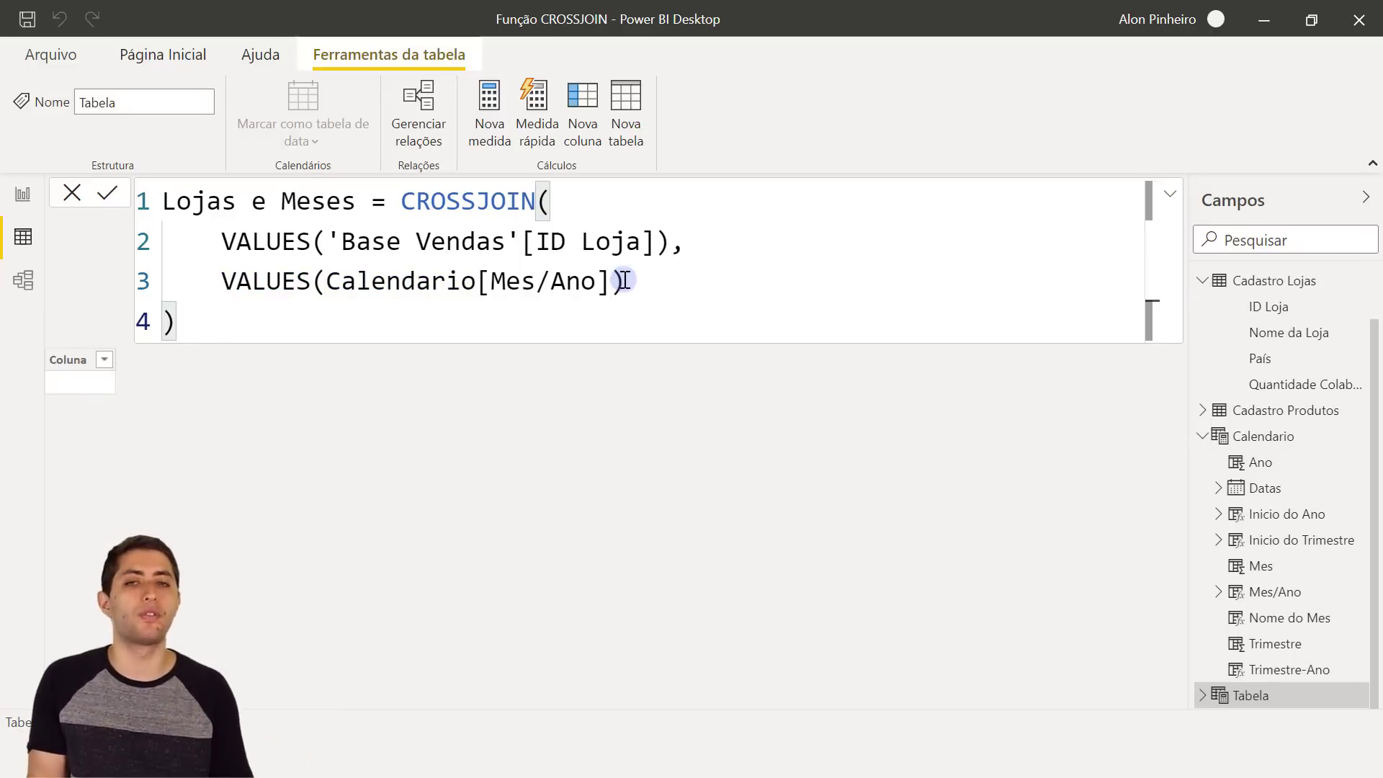
left_click(533, 202)
left_click(530, 315)
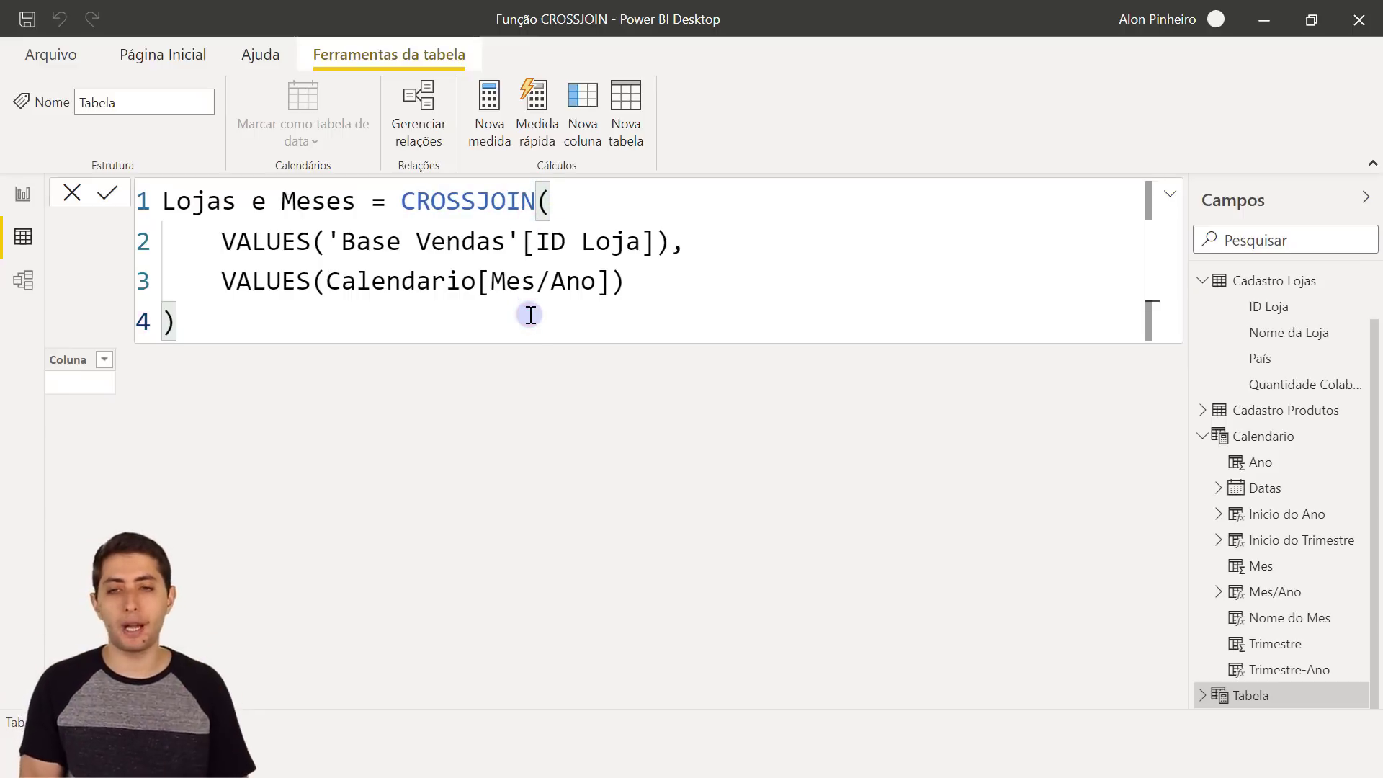
Step: Commit the CROSSJOIN formula to create the Lojas e Meses calculated table
key("Return")
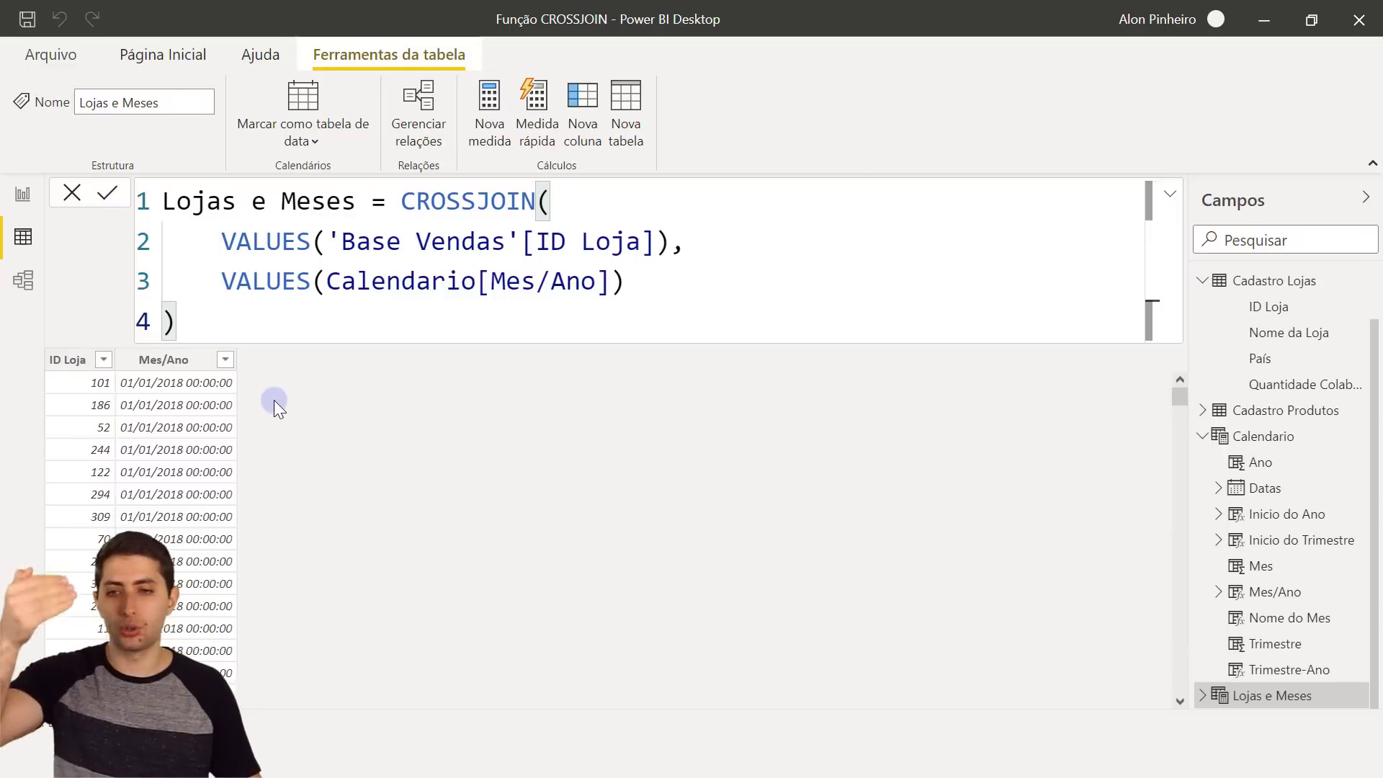
scroll(270, 409, "down", 5)
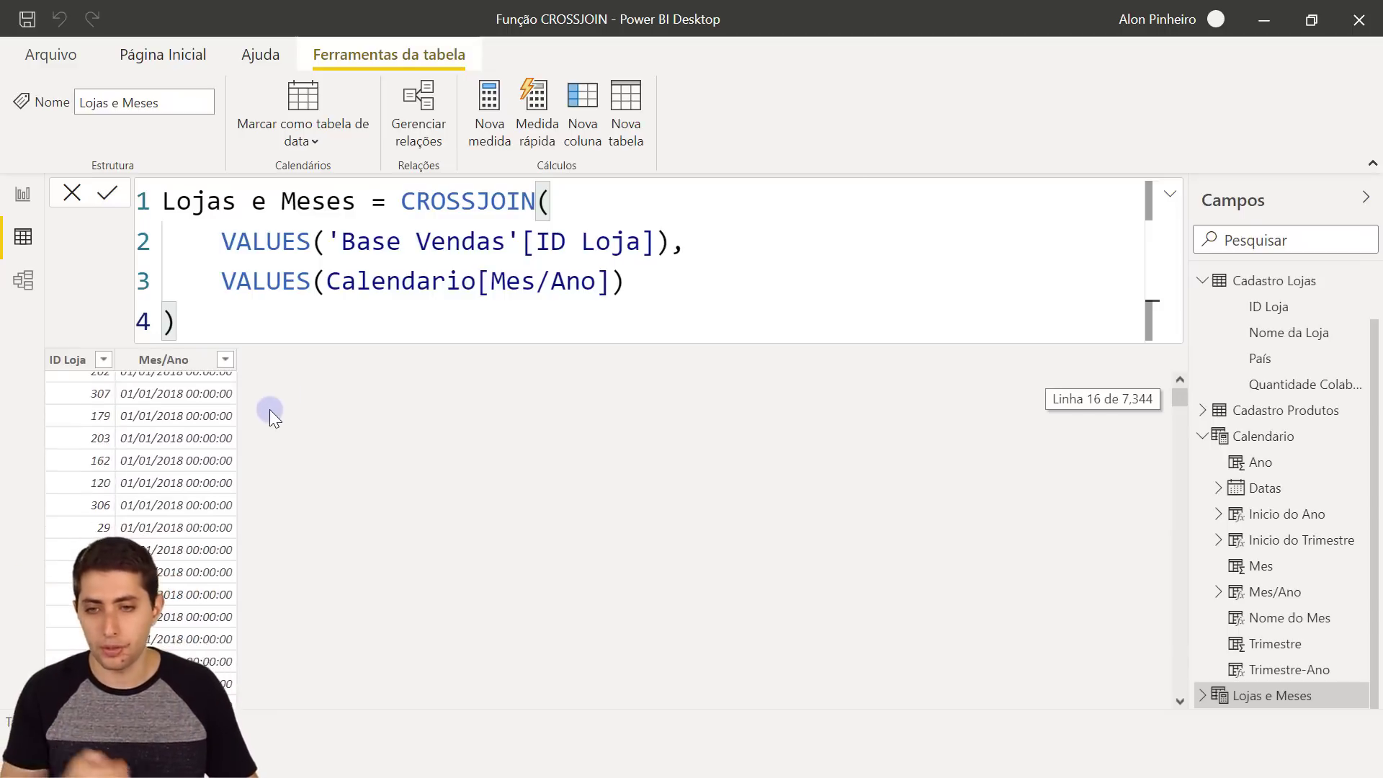
Step: Set the Mes/Ano column of Lojas e Meses to data type Data and format março de 2001 (mmmm" de "yyyy)
left_click(175, 364)
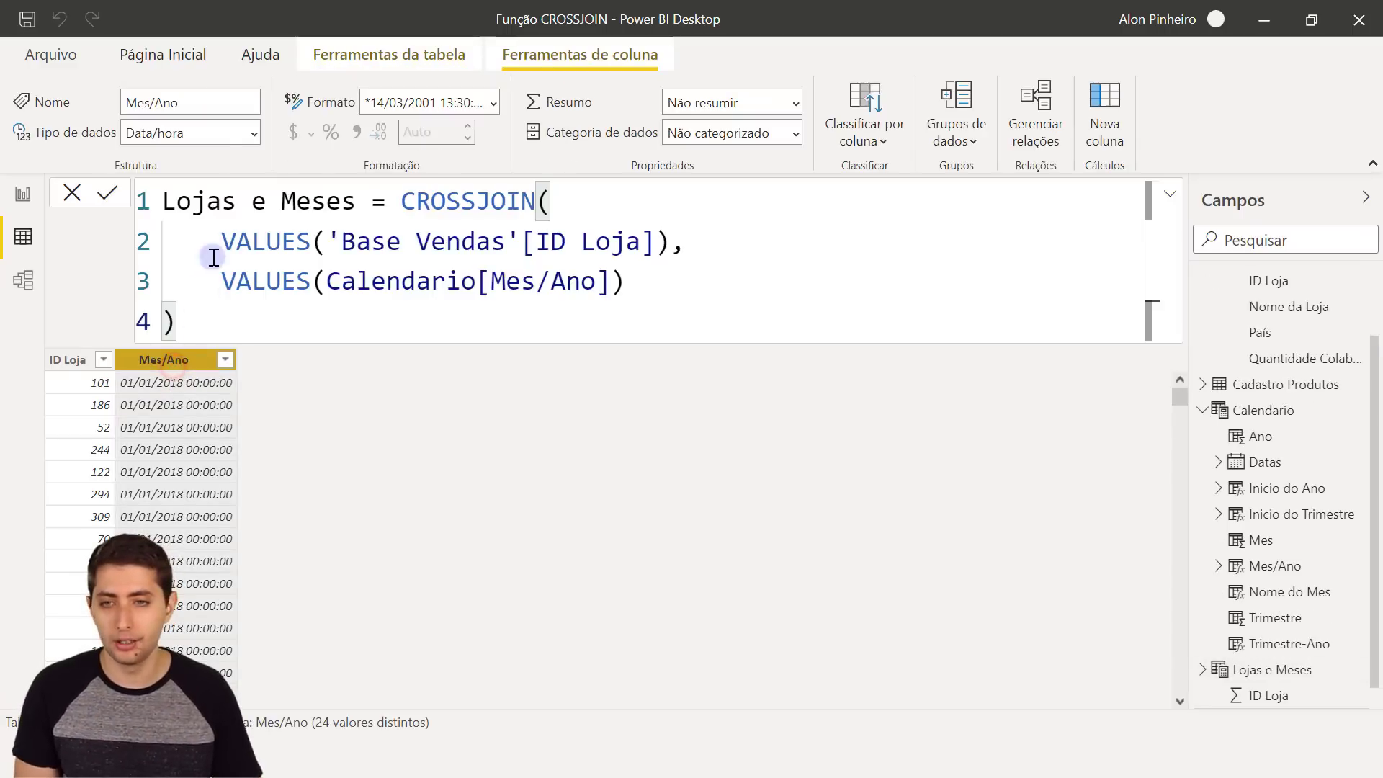
left_click(255, 134)
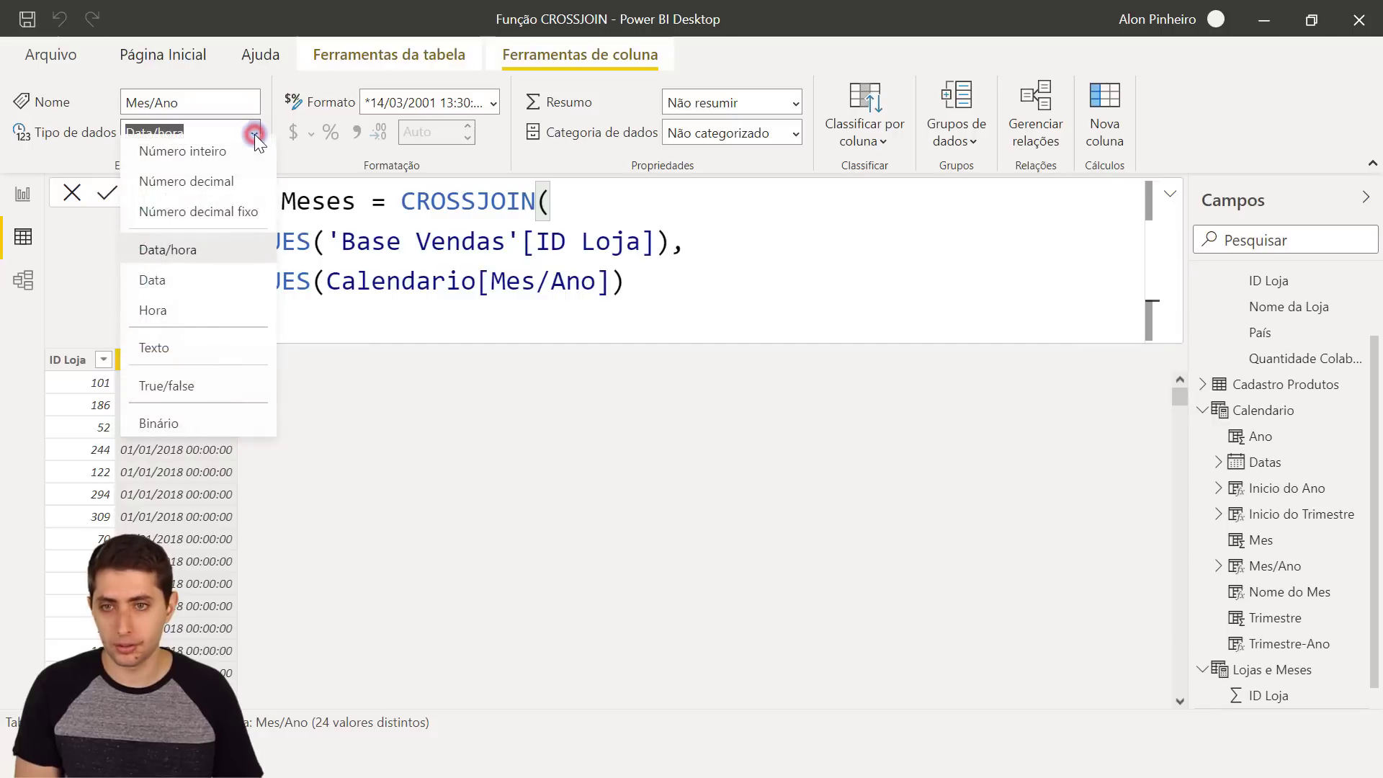
left_click(181, 291)
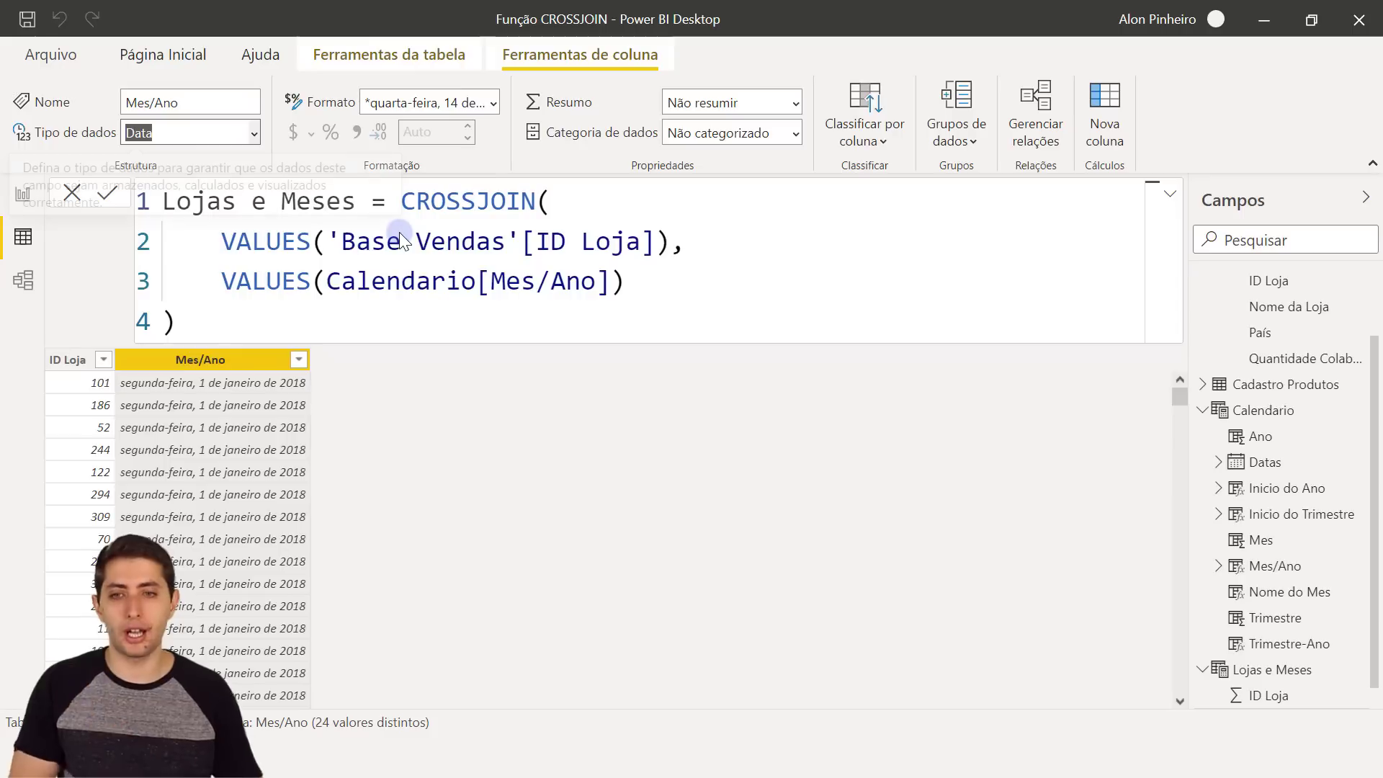
left_click(493, 105)
scroll(510, 479, "down", 1)
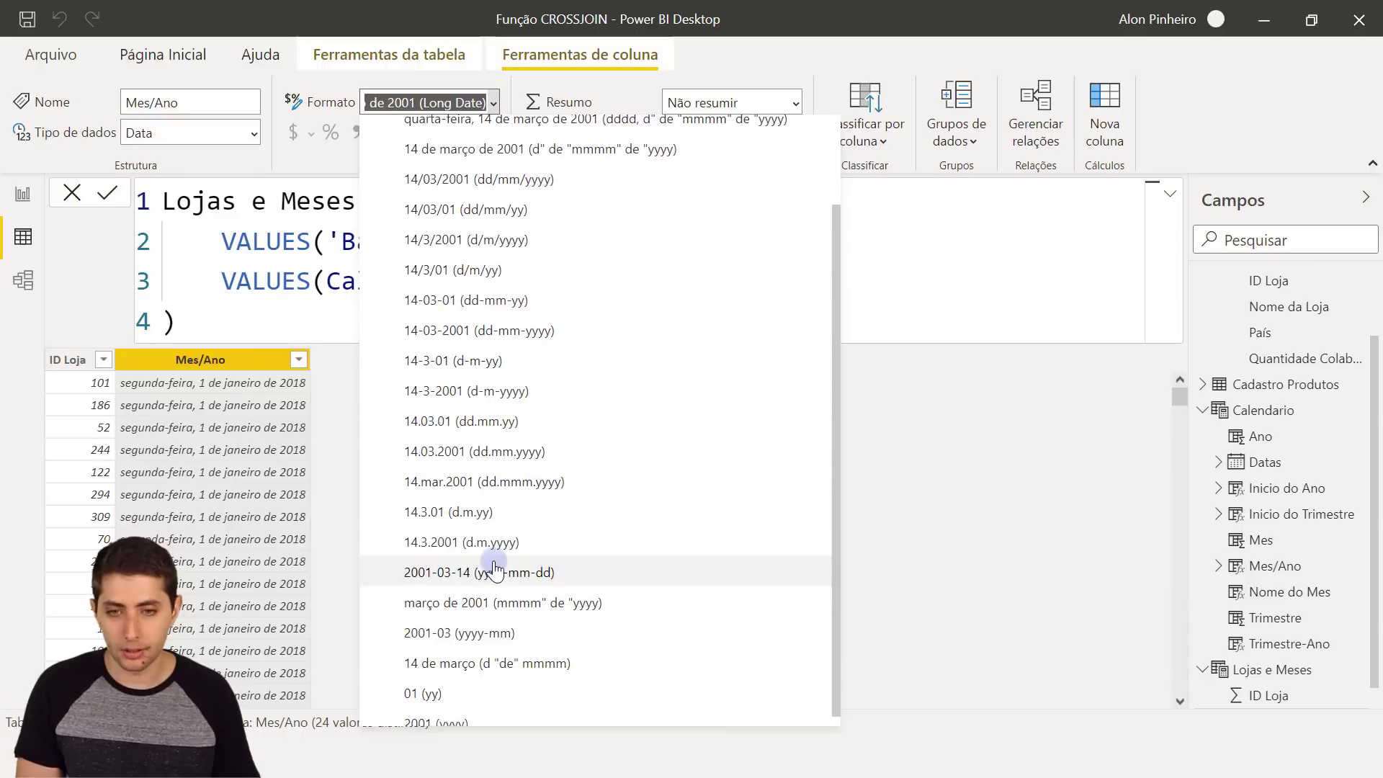
left_click(468, 605)
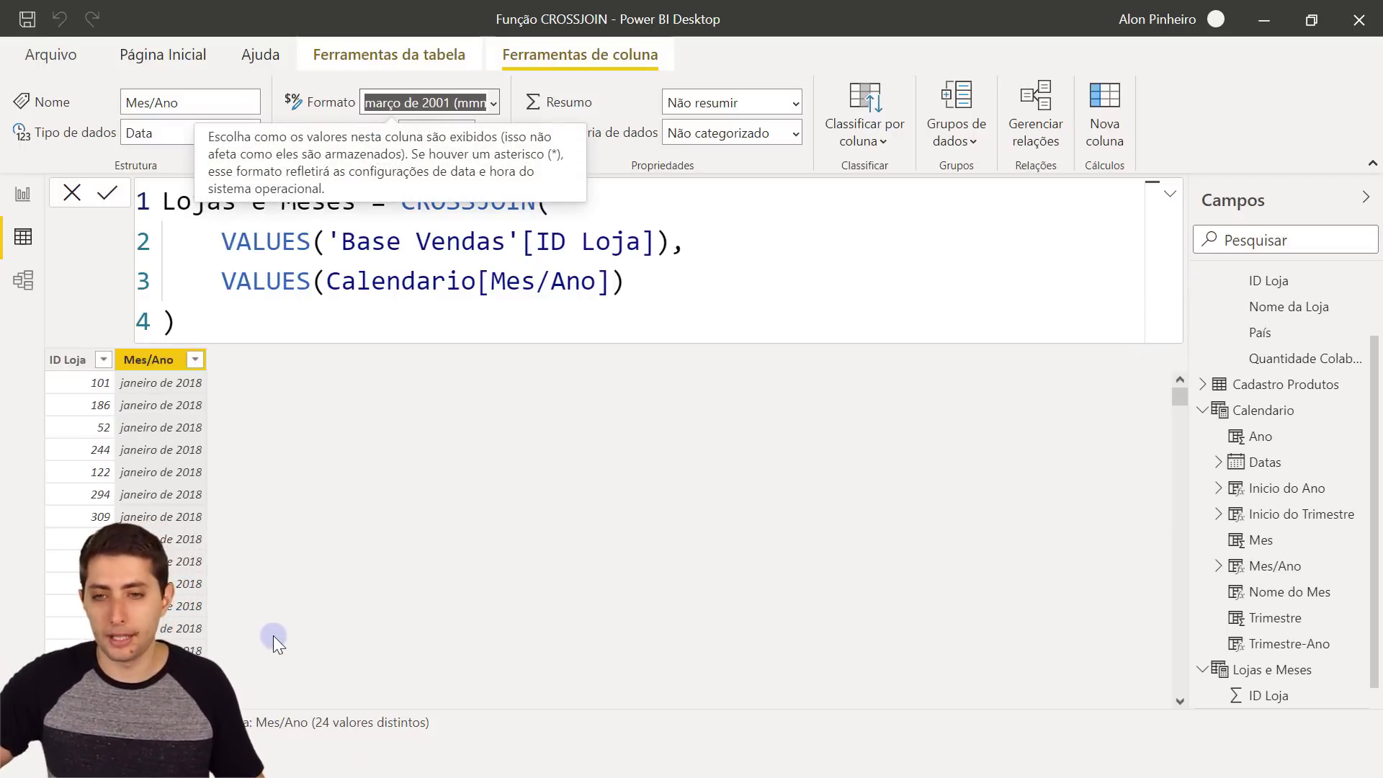
Step: Examine the rows of Lojas e Meses to see how each ID Loja is paired with each Mes/Ano
left_click(89, 387)
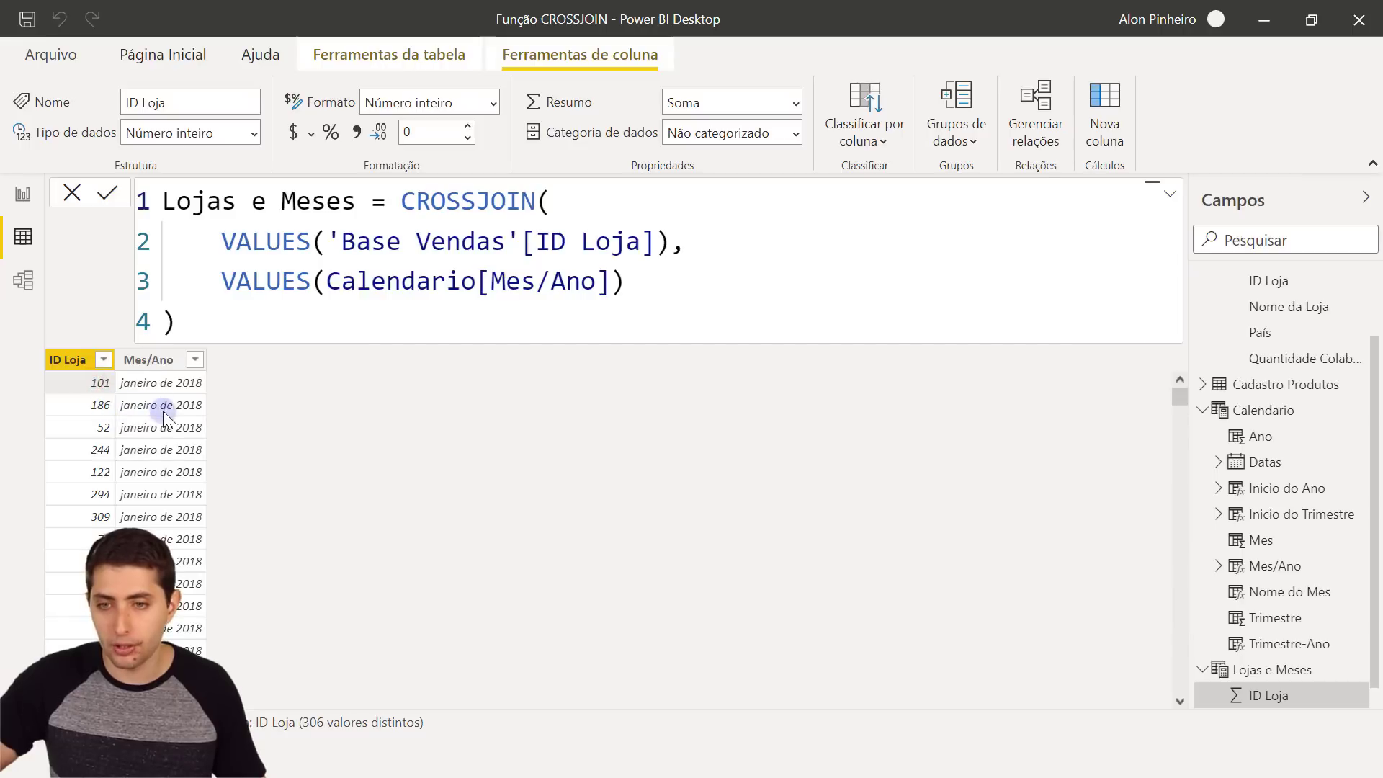
scroll(149, 405, "down", 10)
scroll(174, 486, "down", 20)
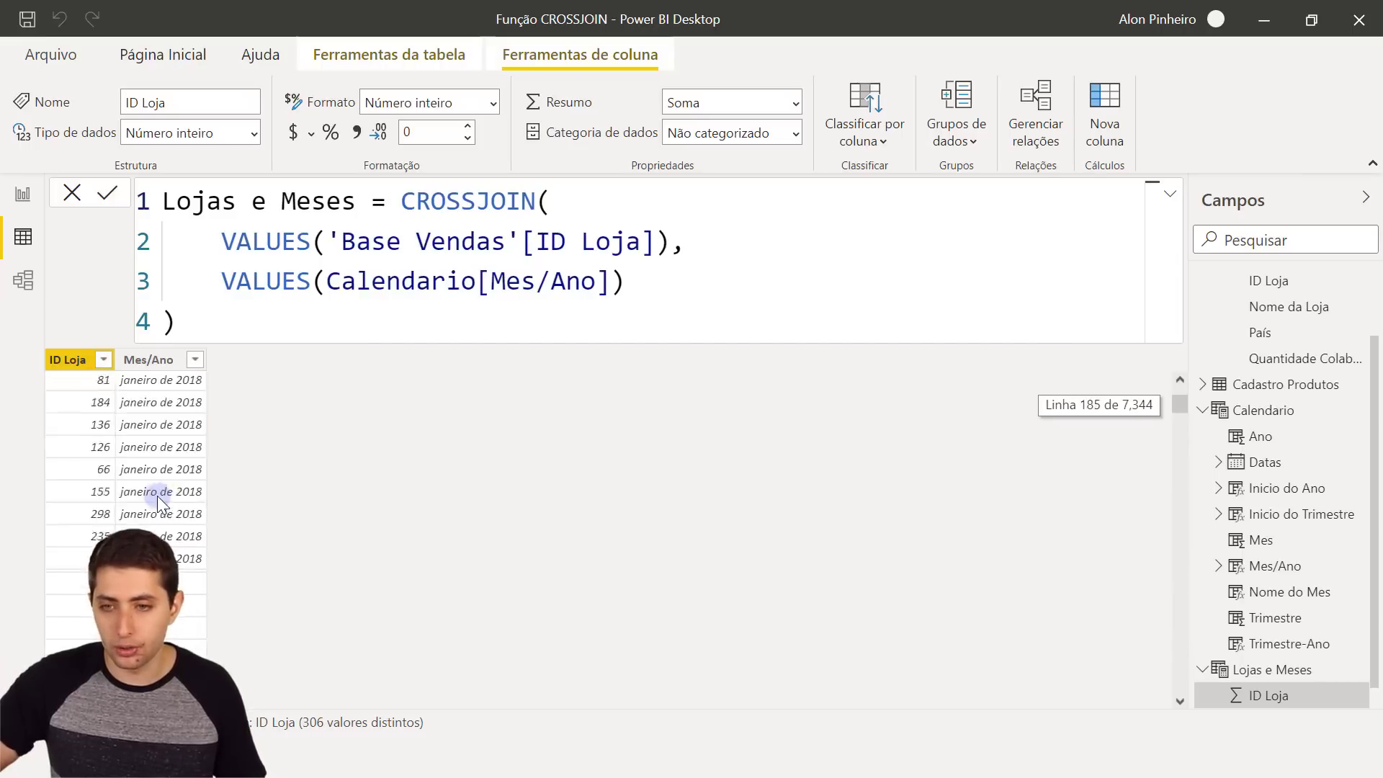
scroll(150, 506, "up", 8)
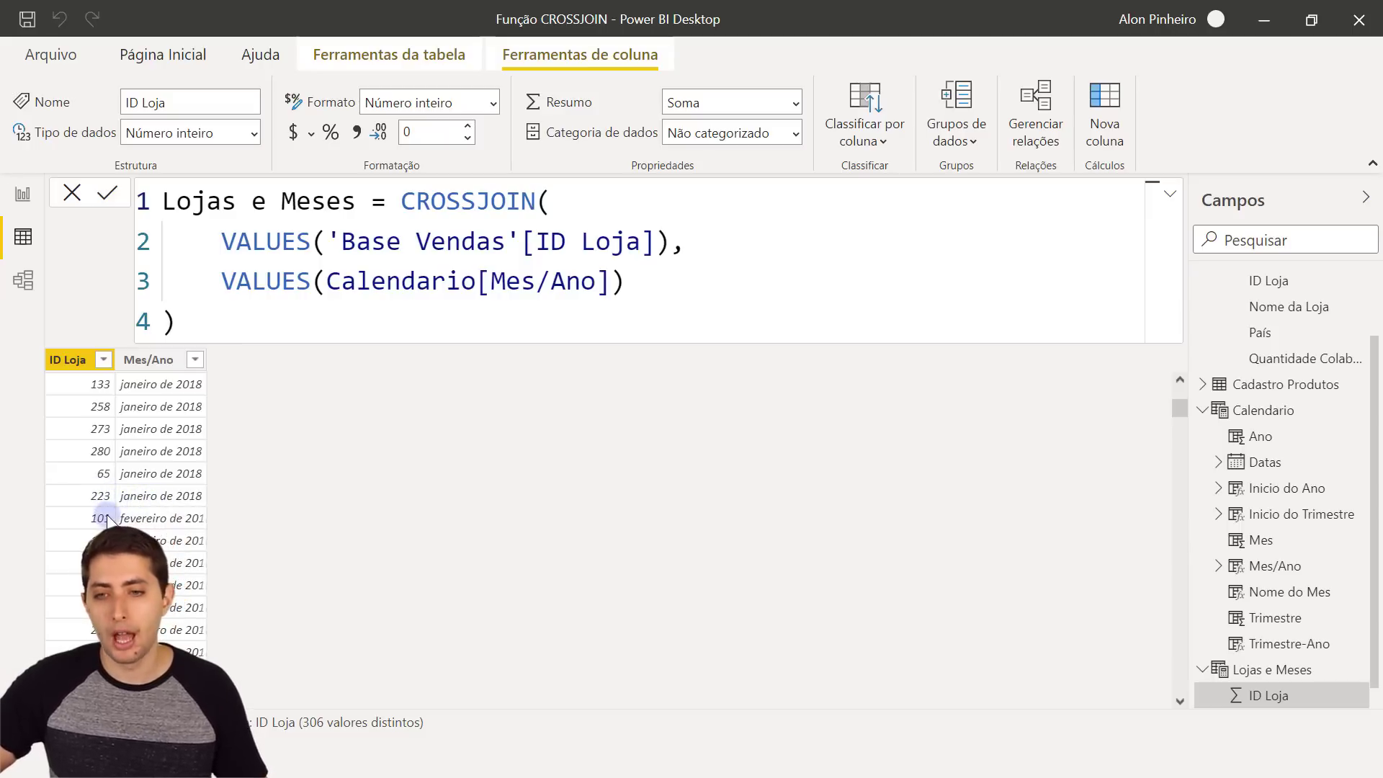
scroll(101, 523, "down", 8)
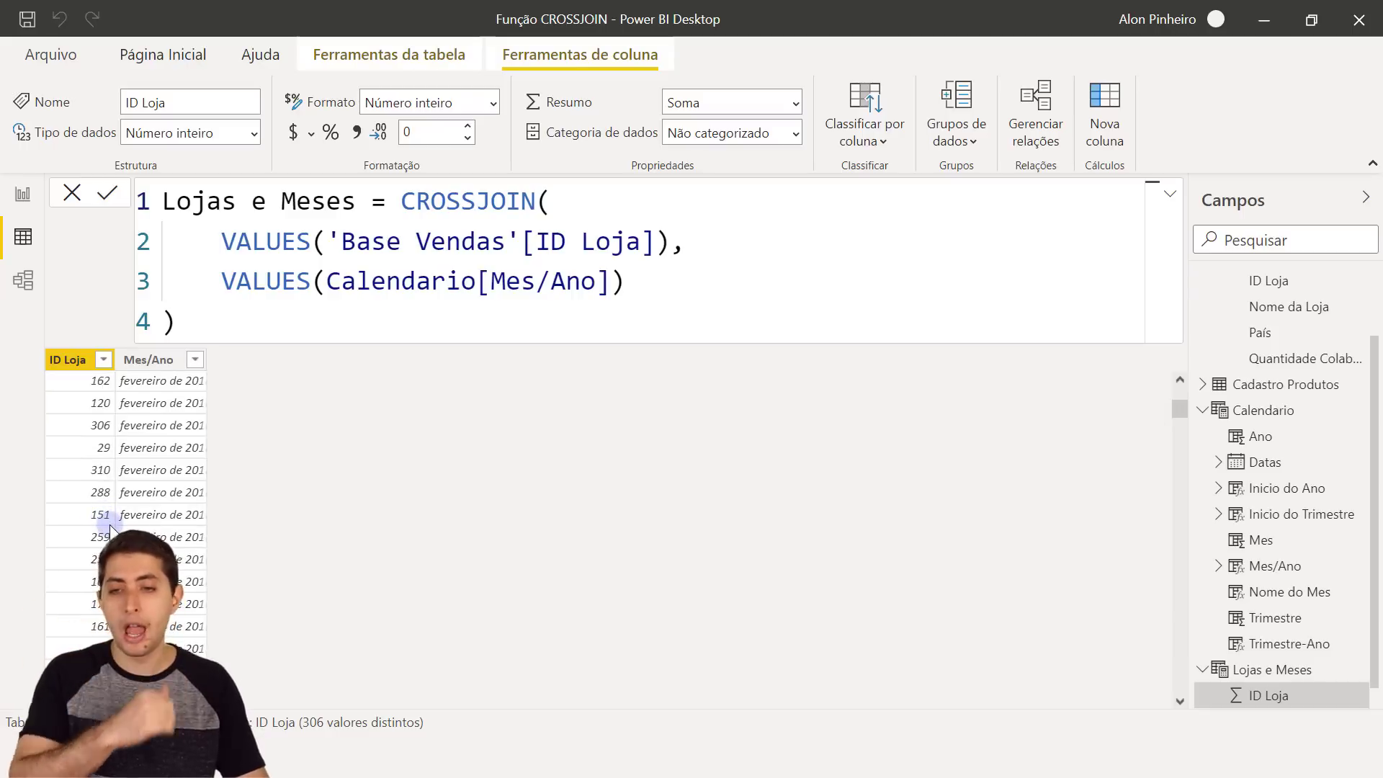
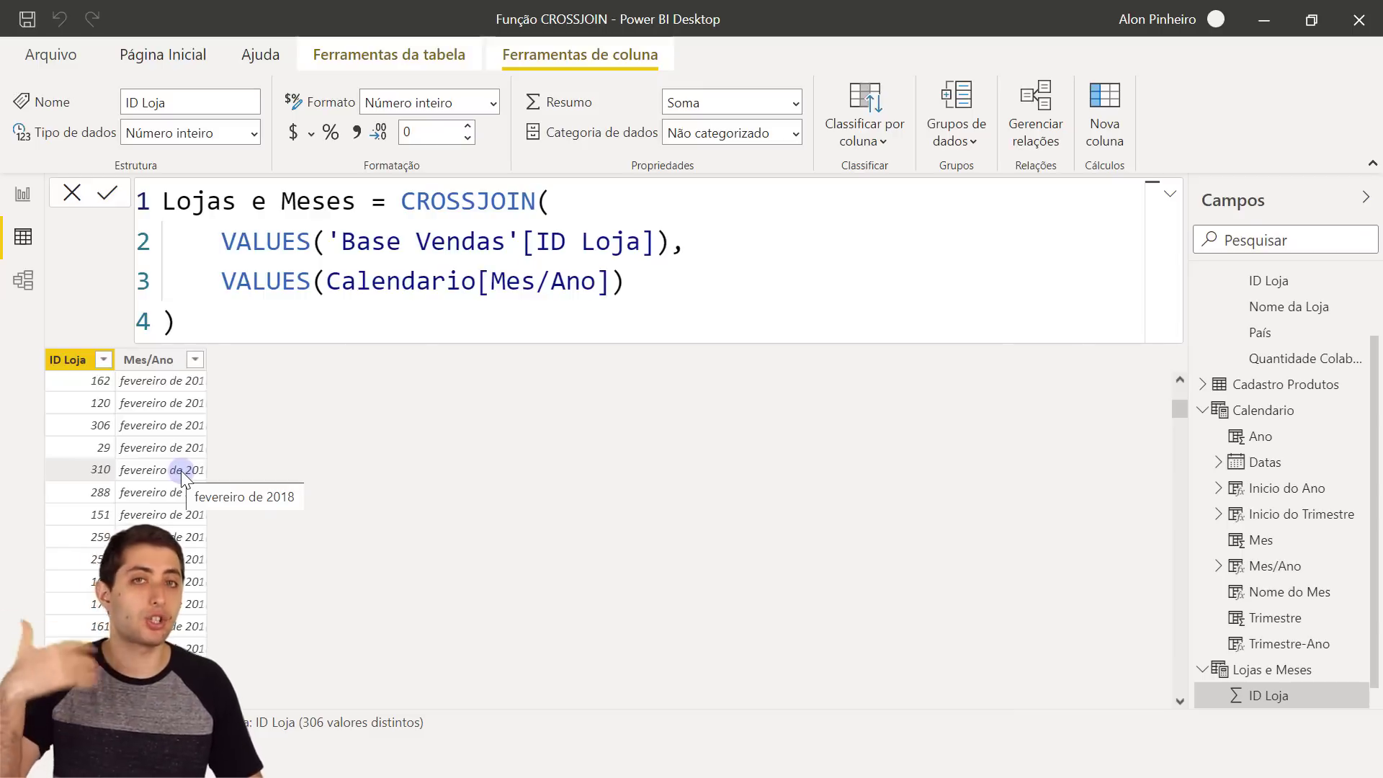
scroll(183, 475, "down", 5)
scroll(182, 478, "down", 10)
scroll(182, 478, "up", 20)
scroll(169, 479, "up", 20)
scroll(166, 467, "up", 8)
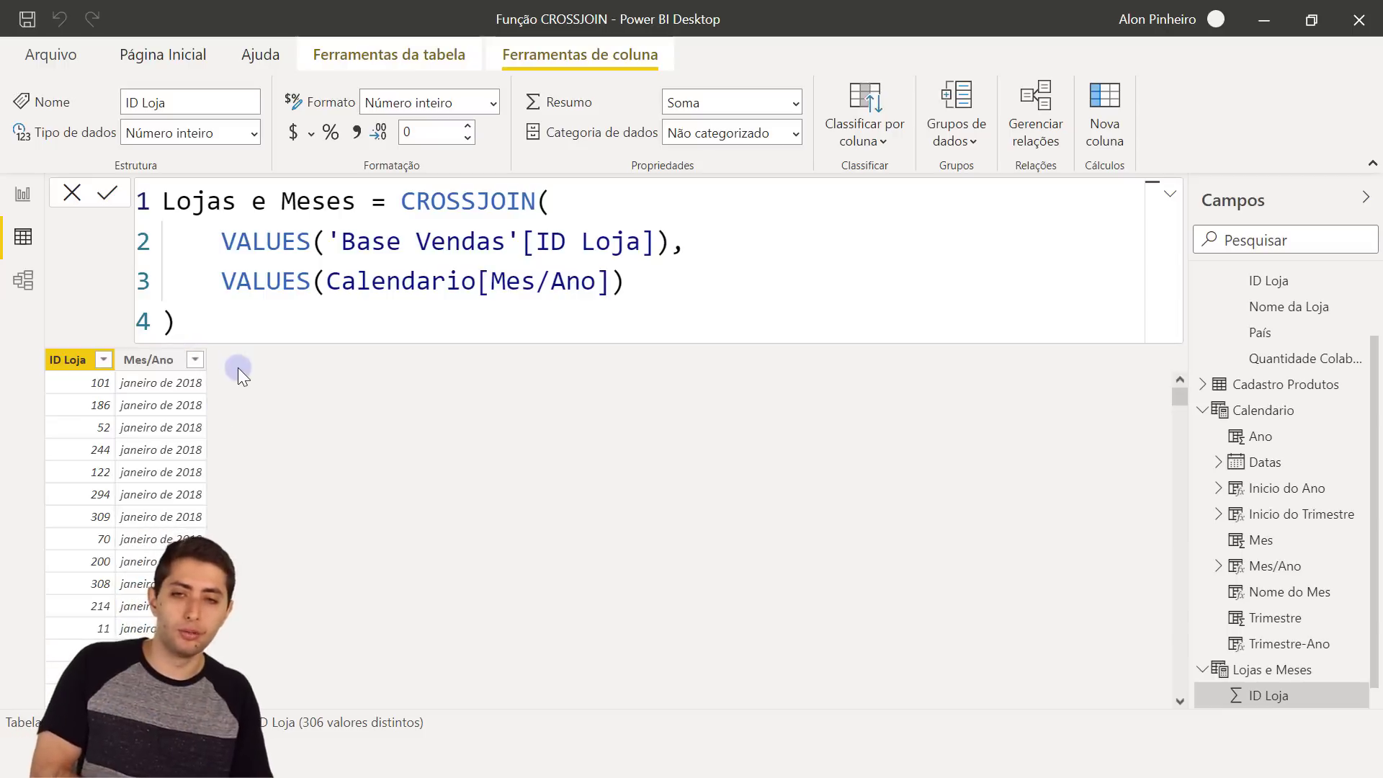
left_click_drag(200, 350, 330, 710)
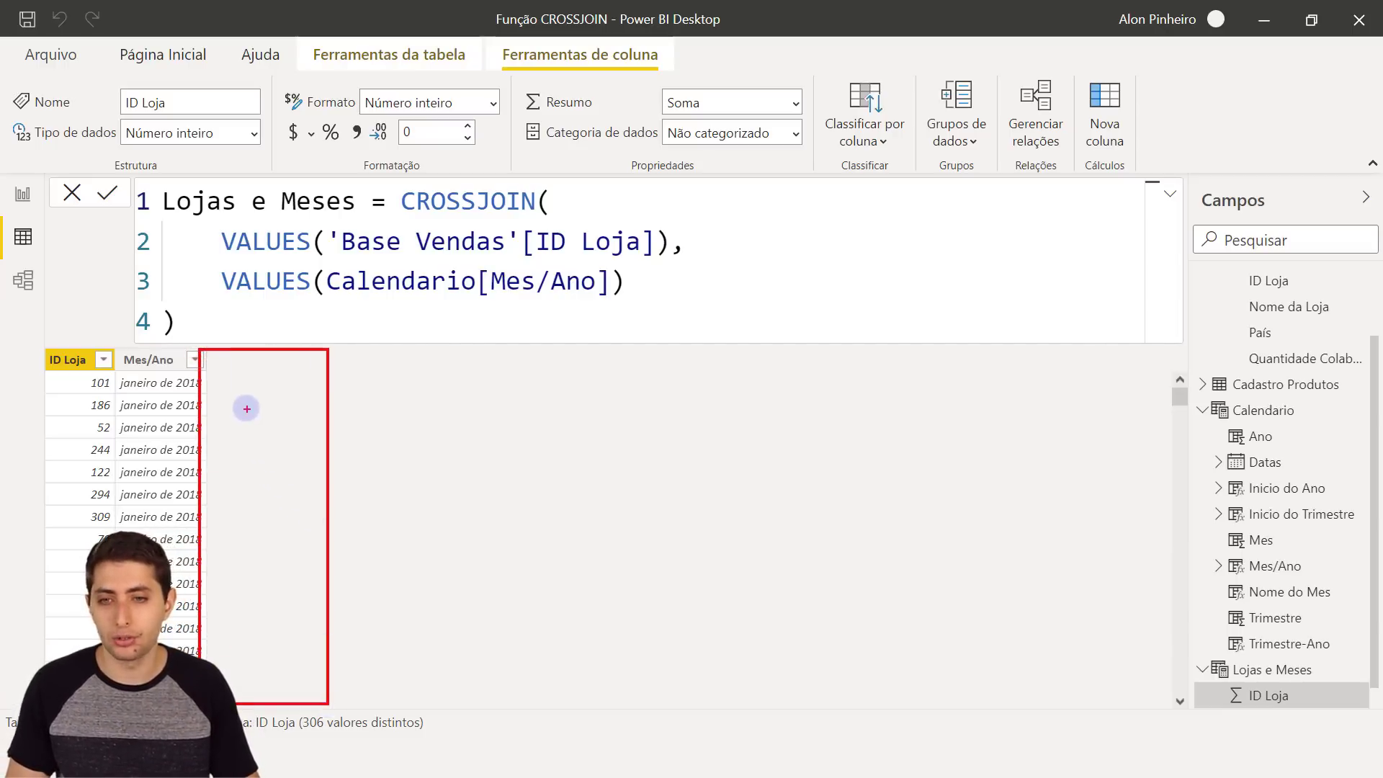
mouse_move(252, 395)
left_mouse_down()
mouse_move(303, 389)
mouse_move(280, 405)
mouse_move(306, 404)
left_mouse_up()
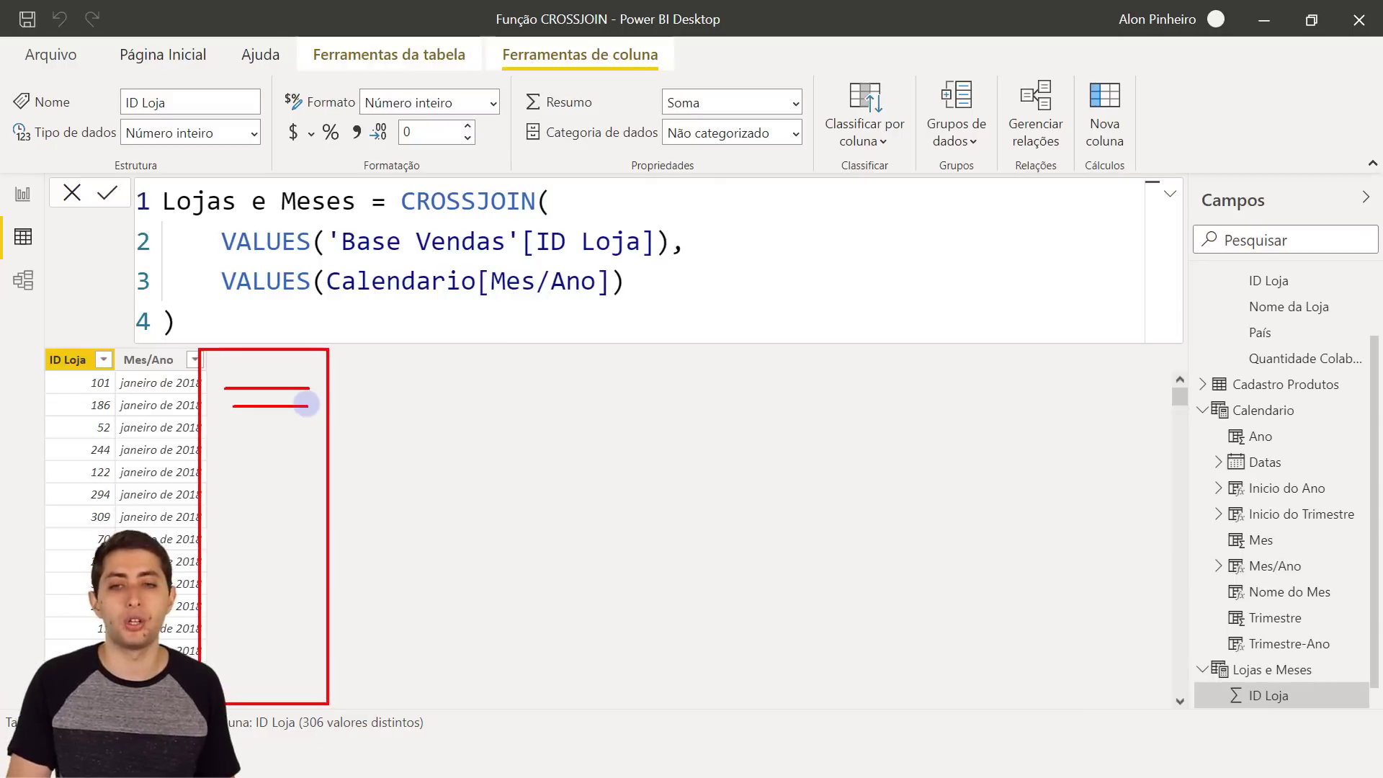
key("Escape")
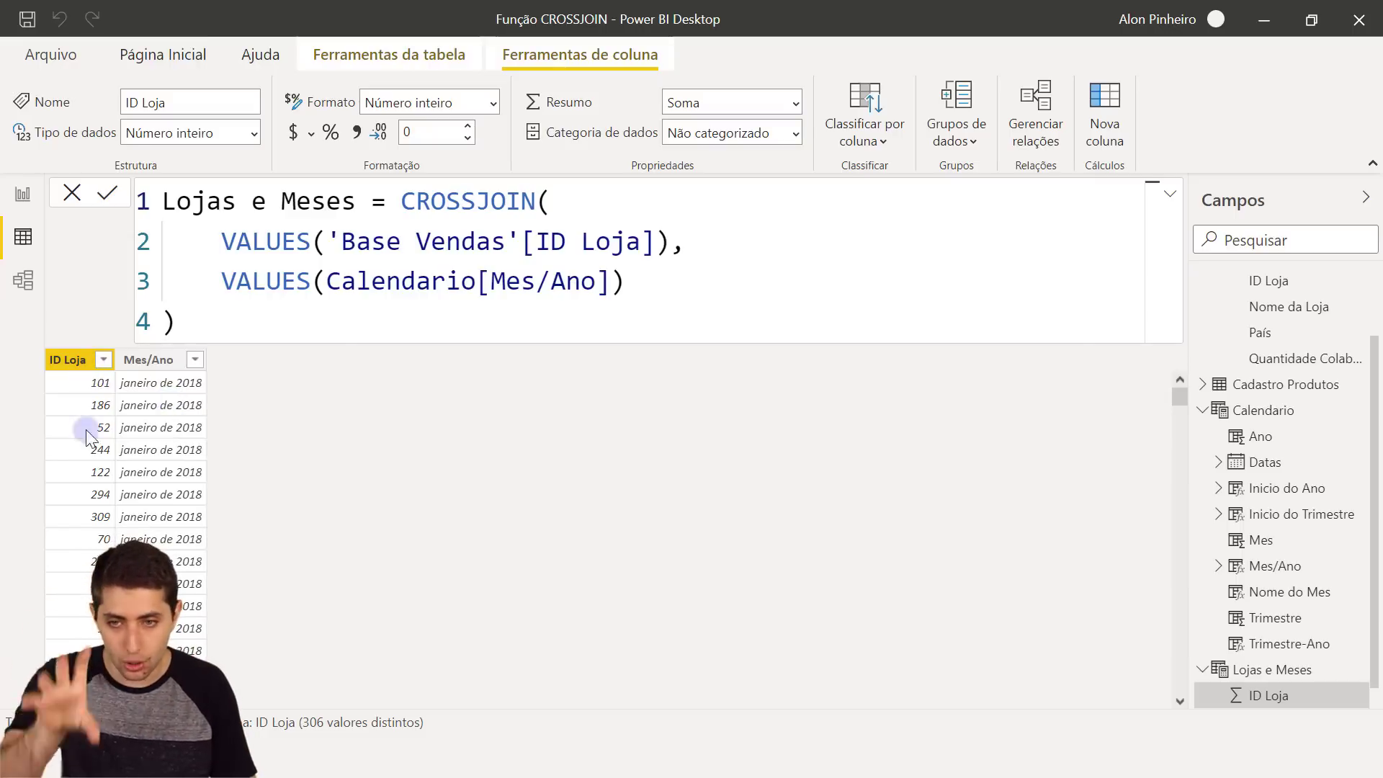
left_click(246, 322)
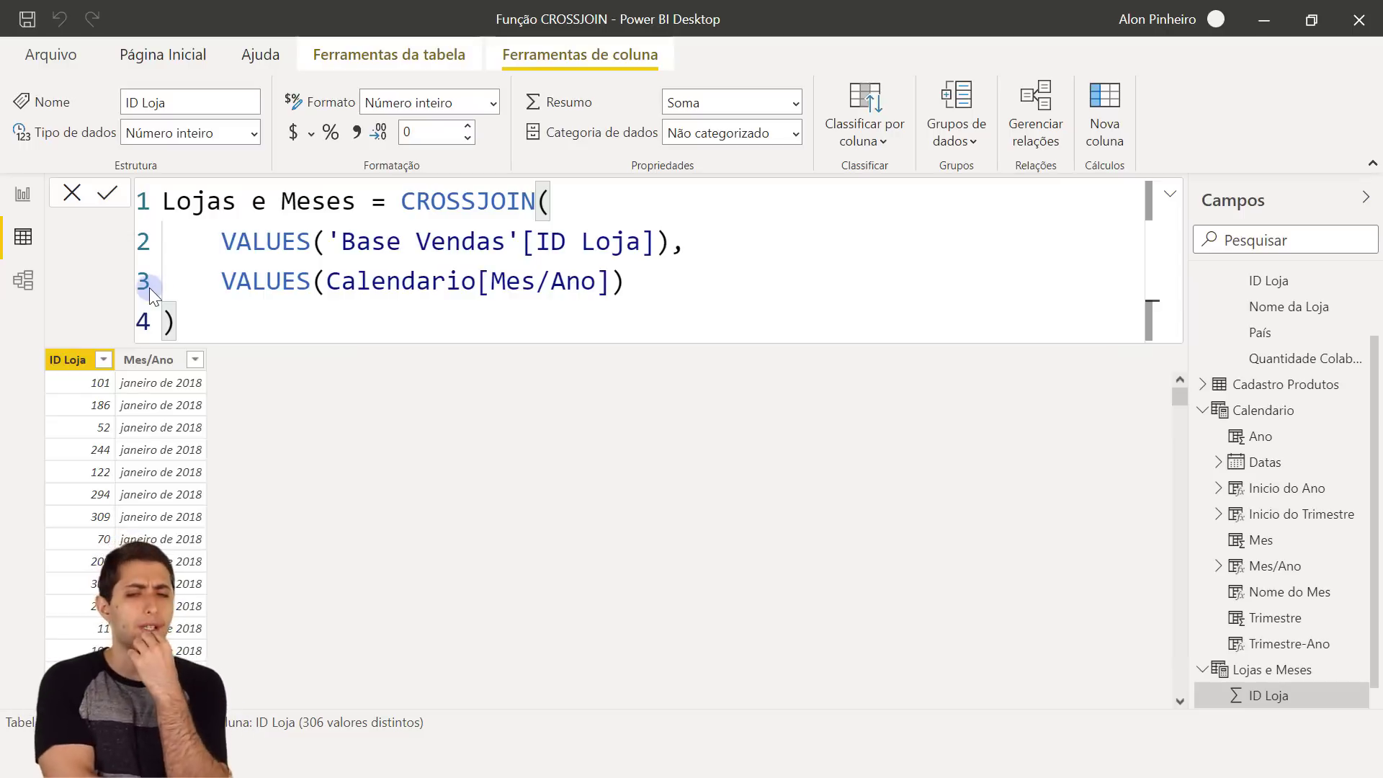
double_click(510, 209)
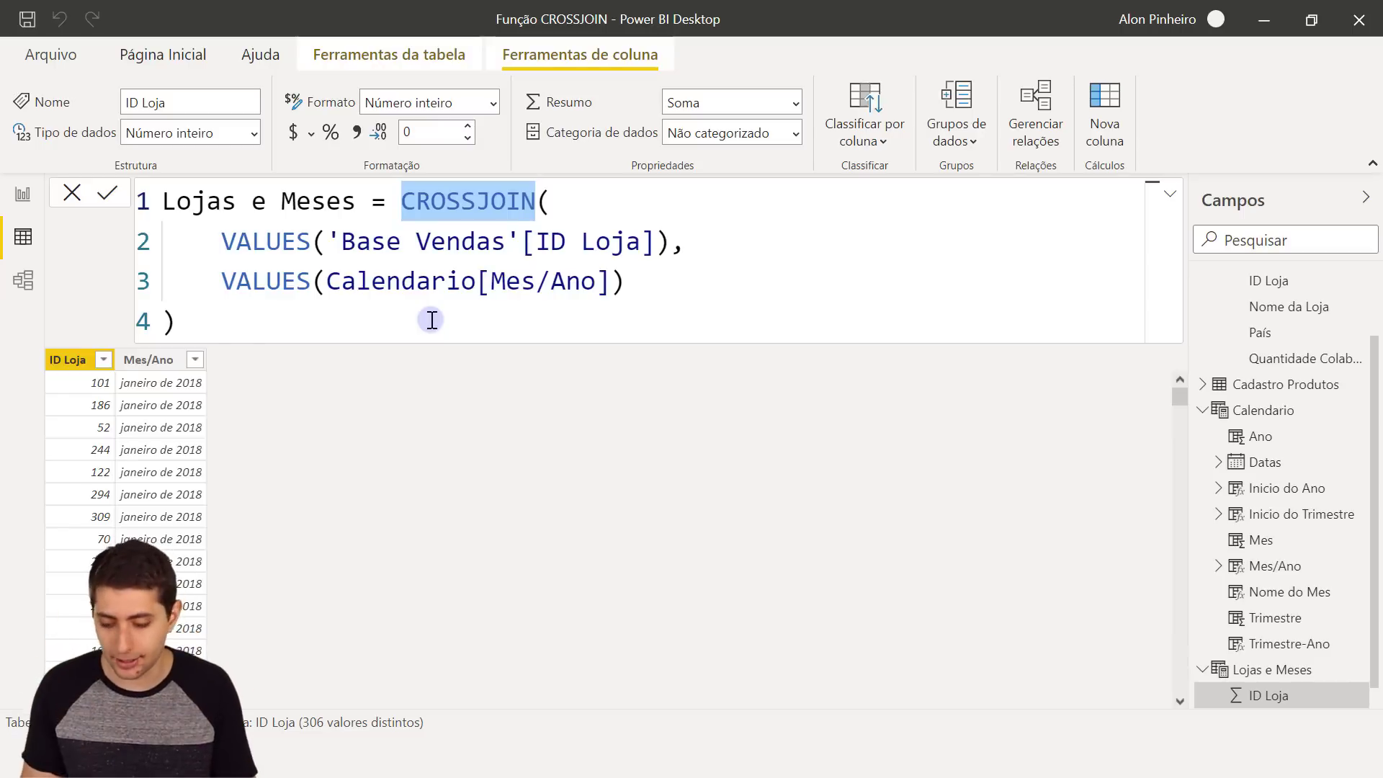
left_click(315, 315)
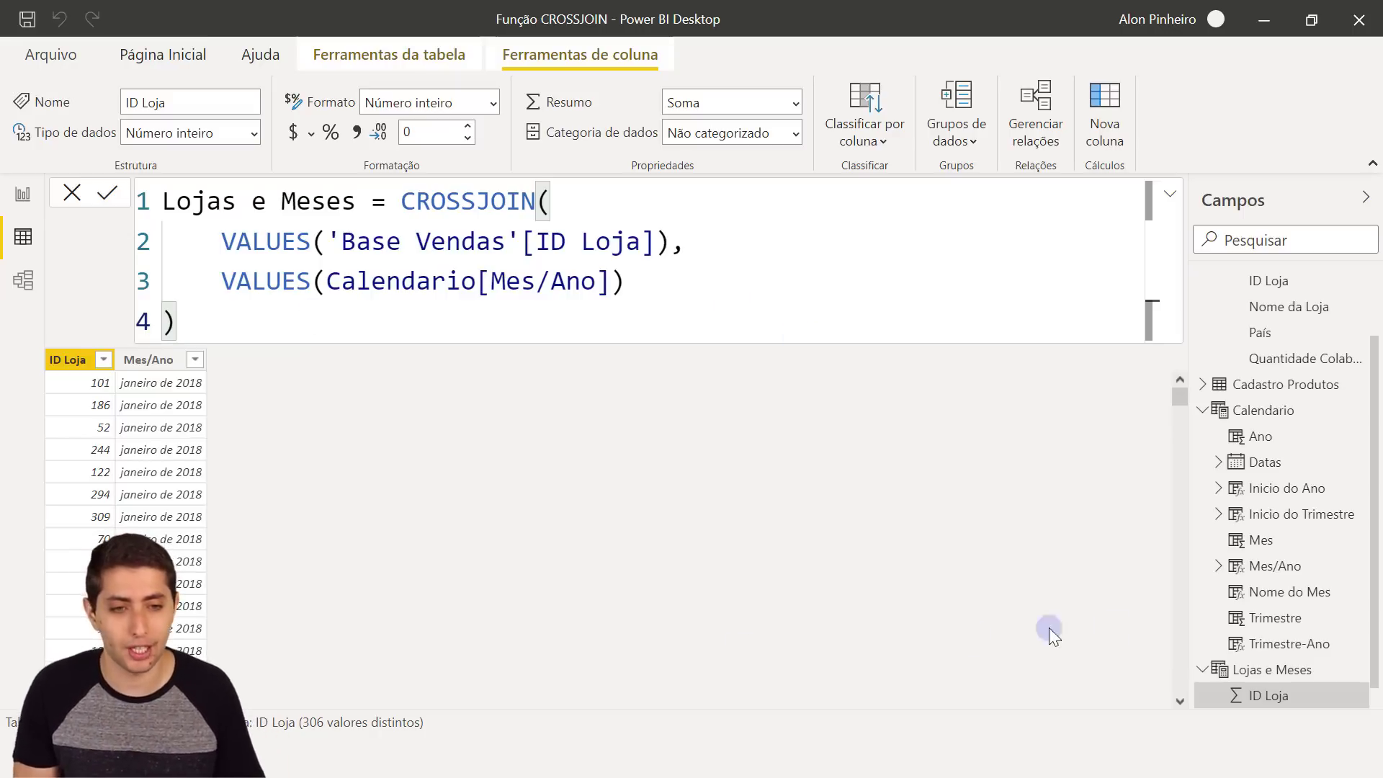
Step: Delete the Lojas e Meses table from the model and confirm the deletion
scroll(1303, 627, "down", 1)
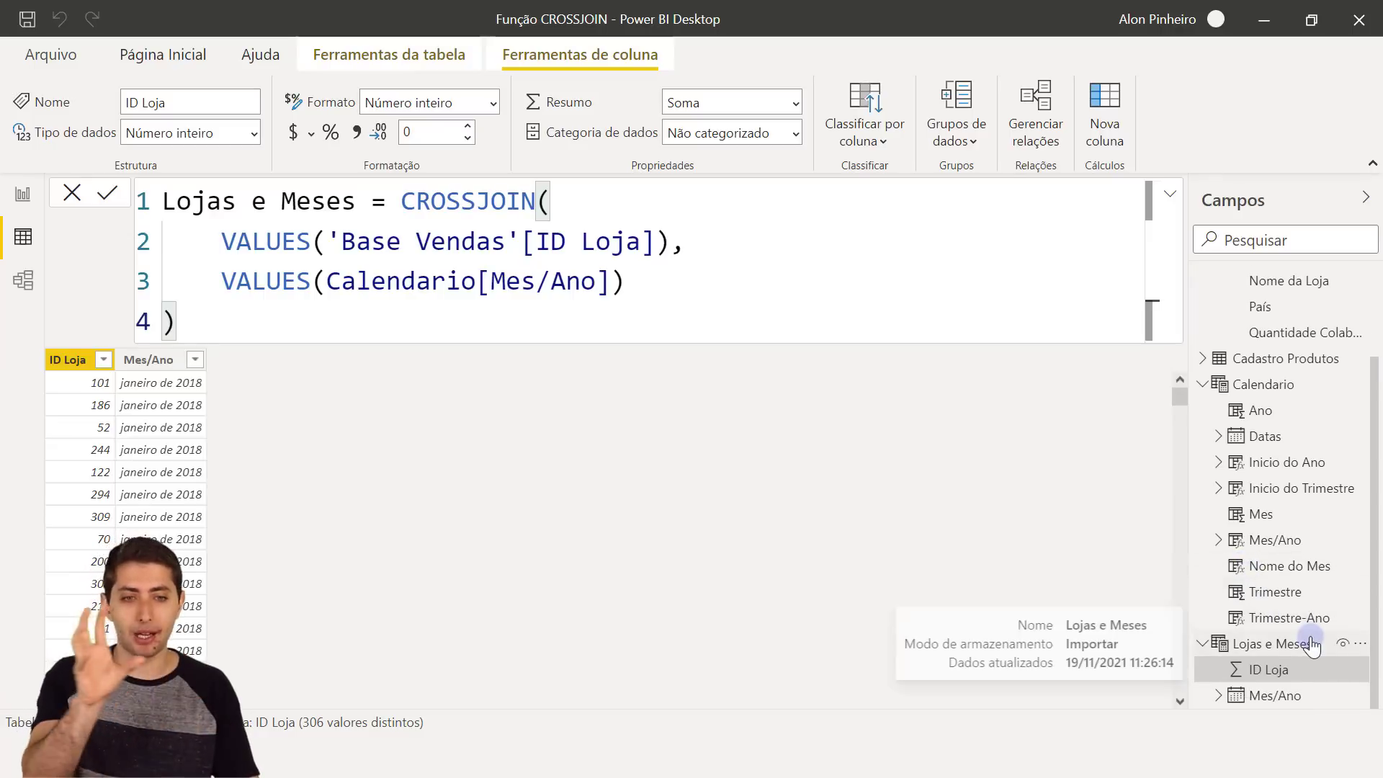
left_click(1360, 644)
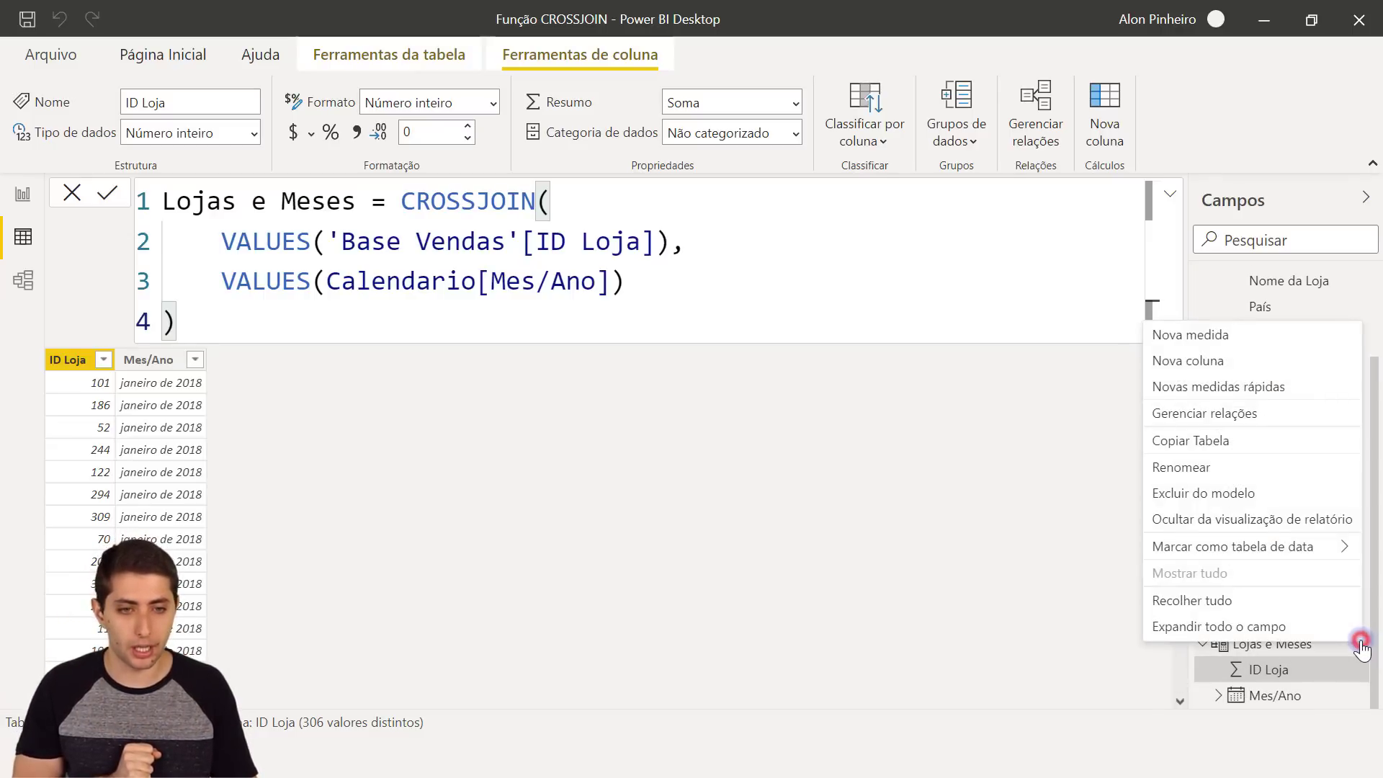
left_click(1213, 503)
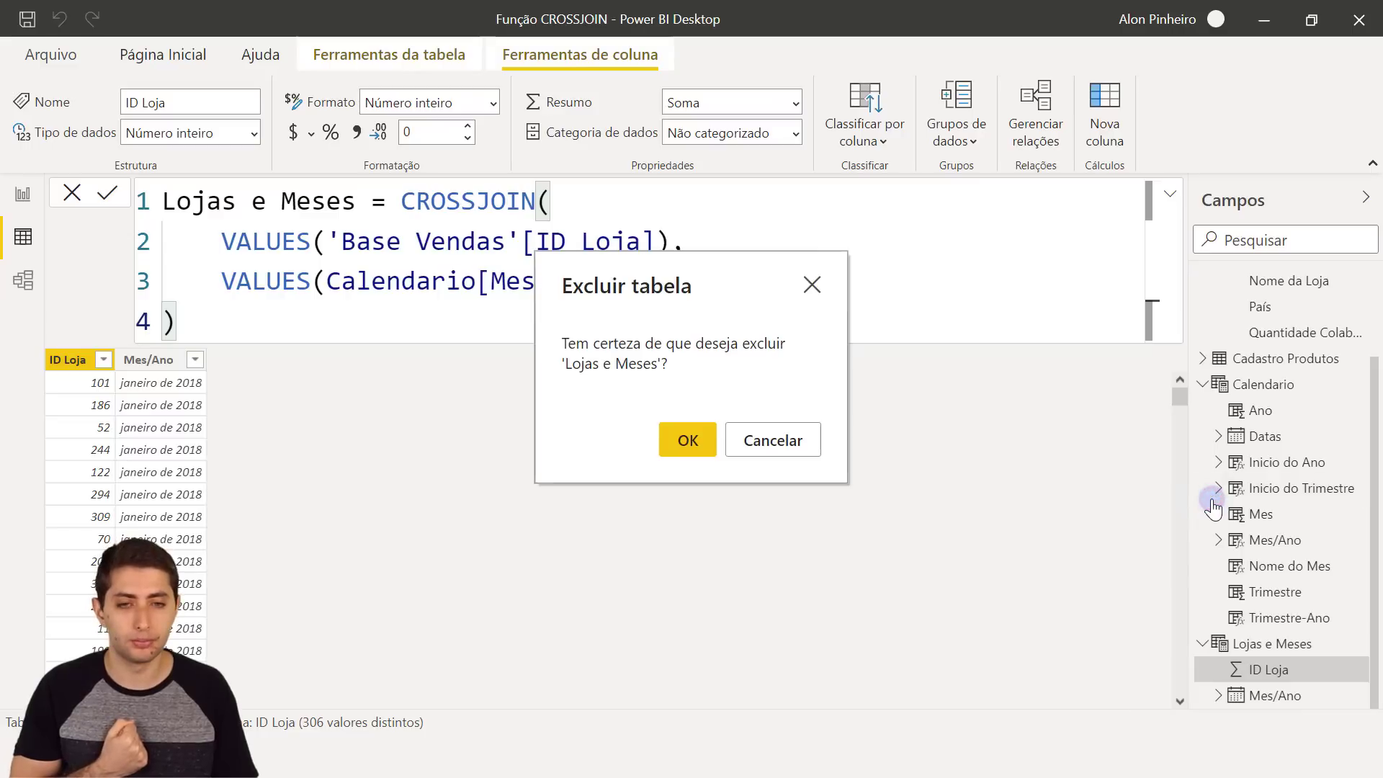
left_click(699, 442)
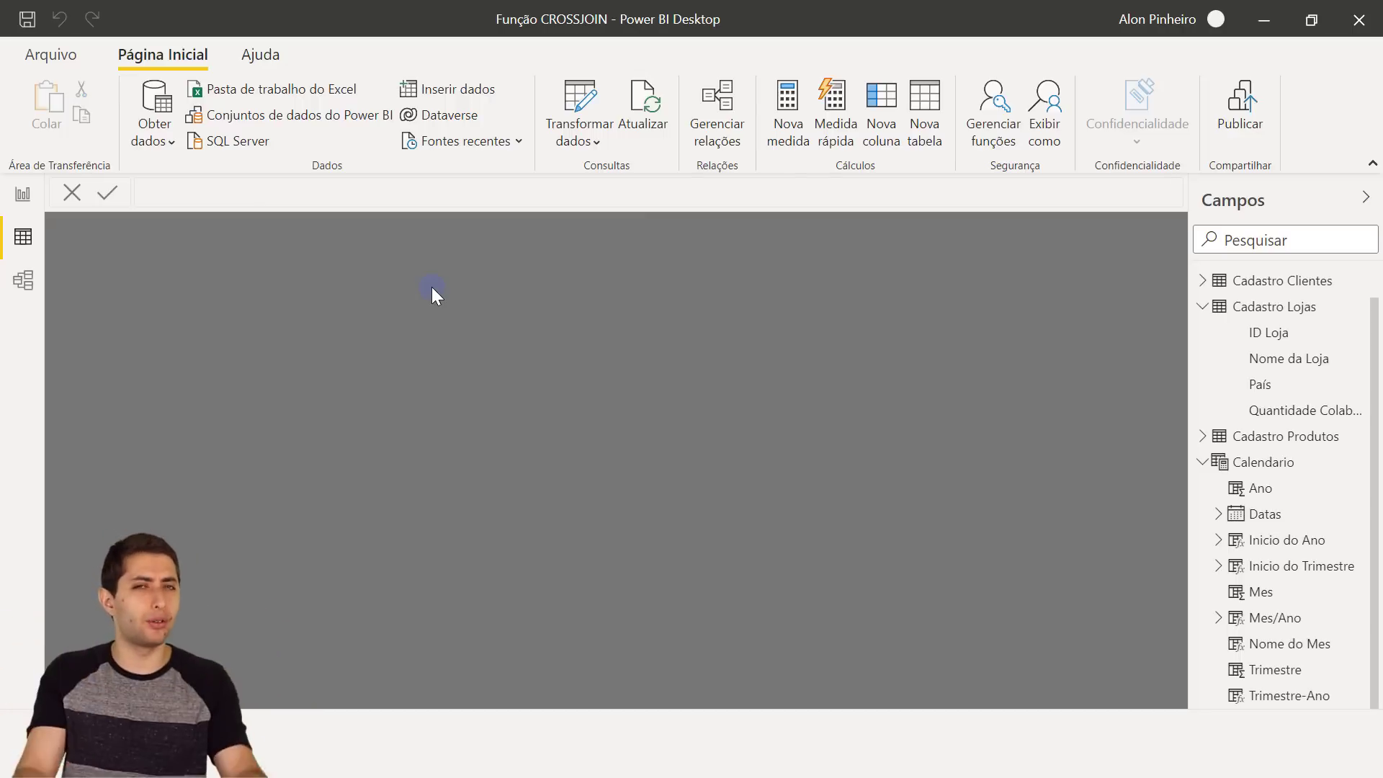
Step: Review the average monthly revenue question on the report page and the Faturamento na Venda column in the Base Vendas data
left_click(5, 205)
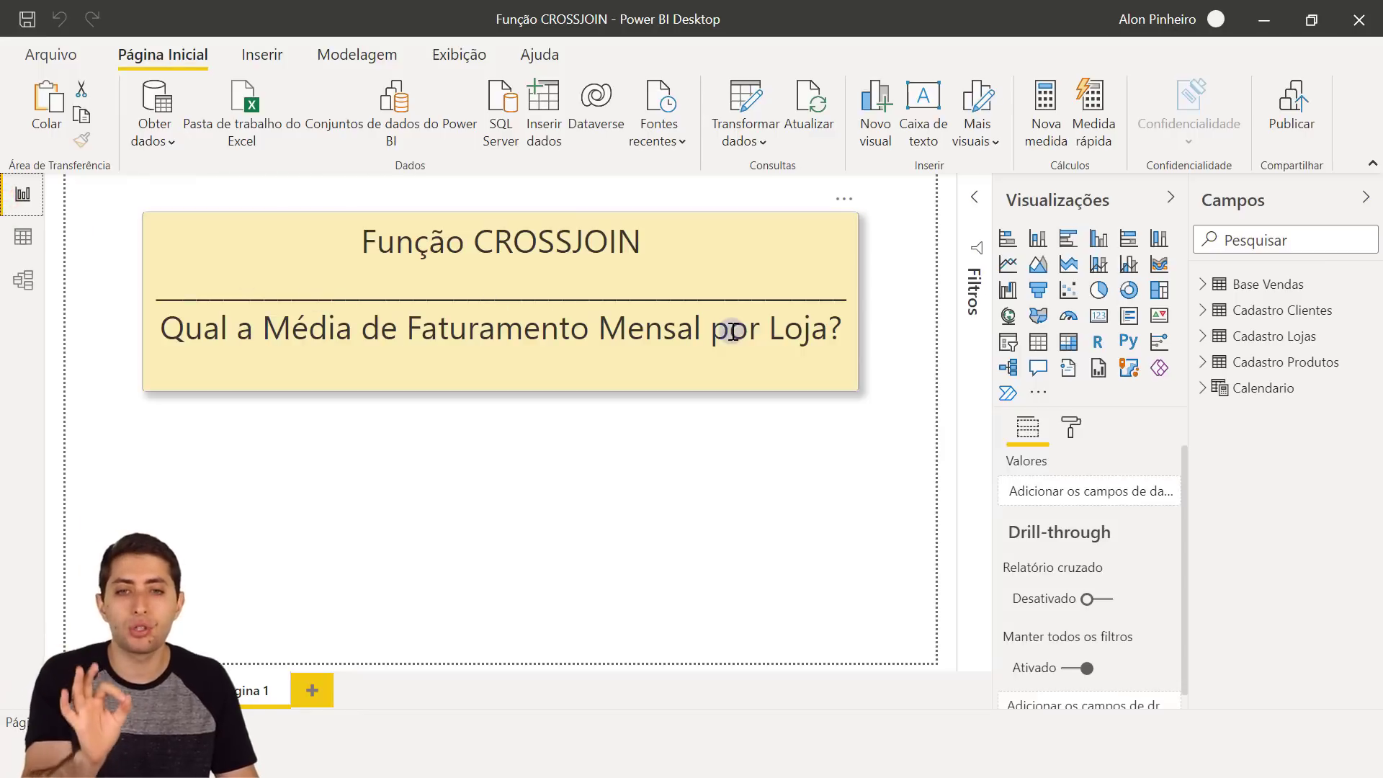
left_click(749, 465)
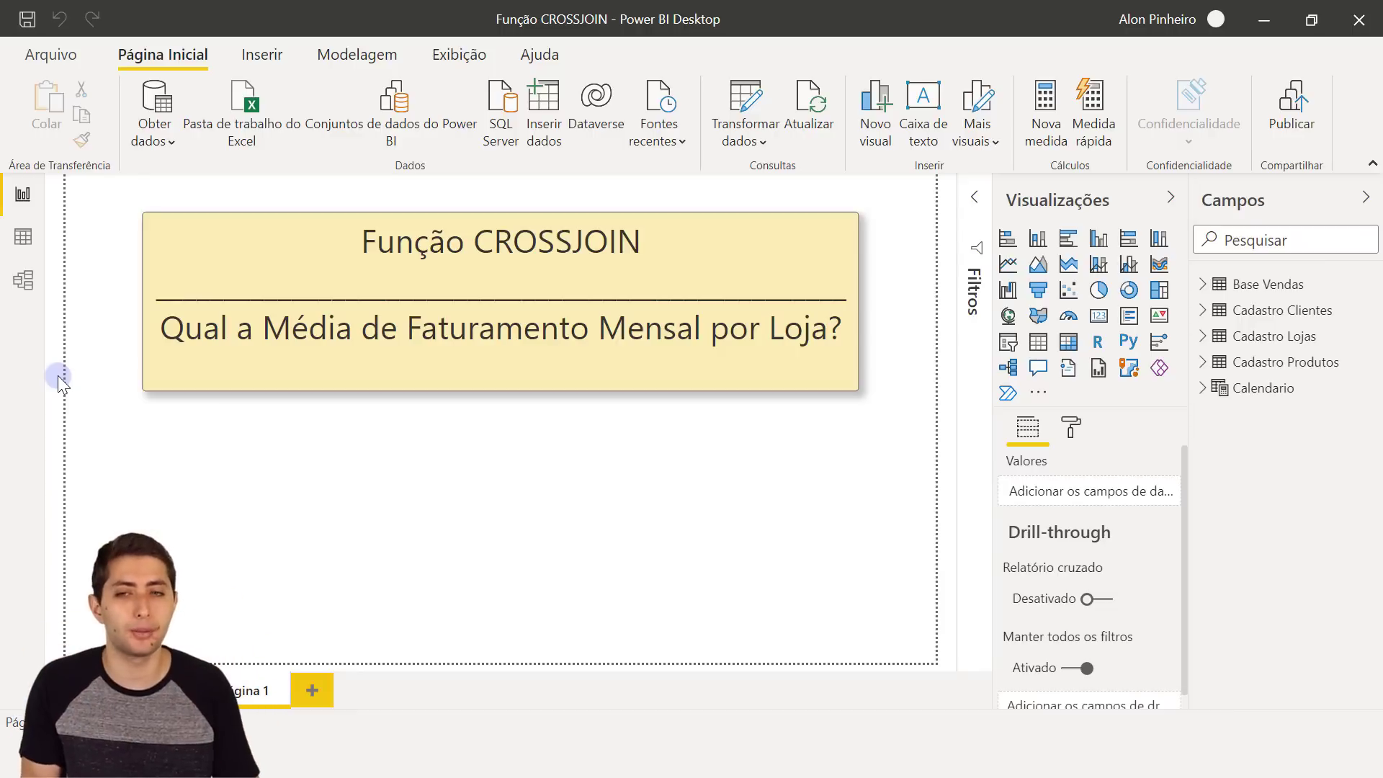
left_click(23, 236)
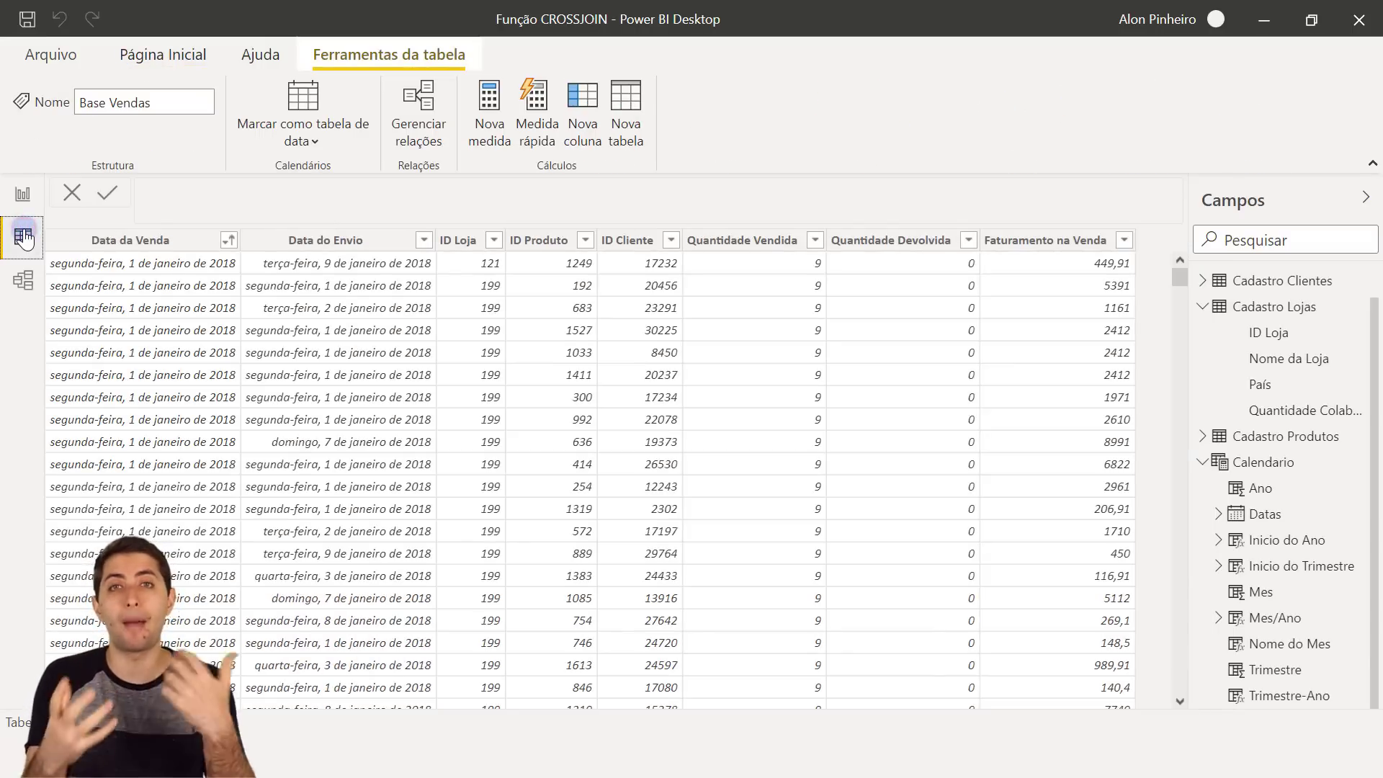
left_click(840, 170)
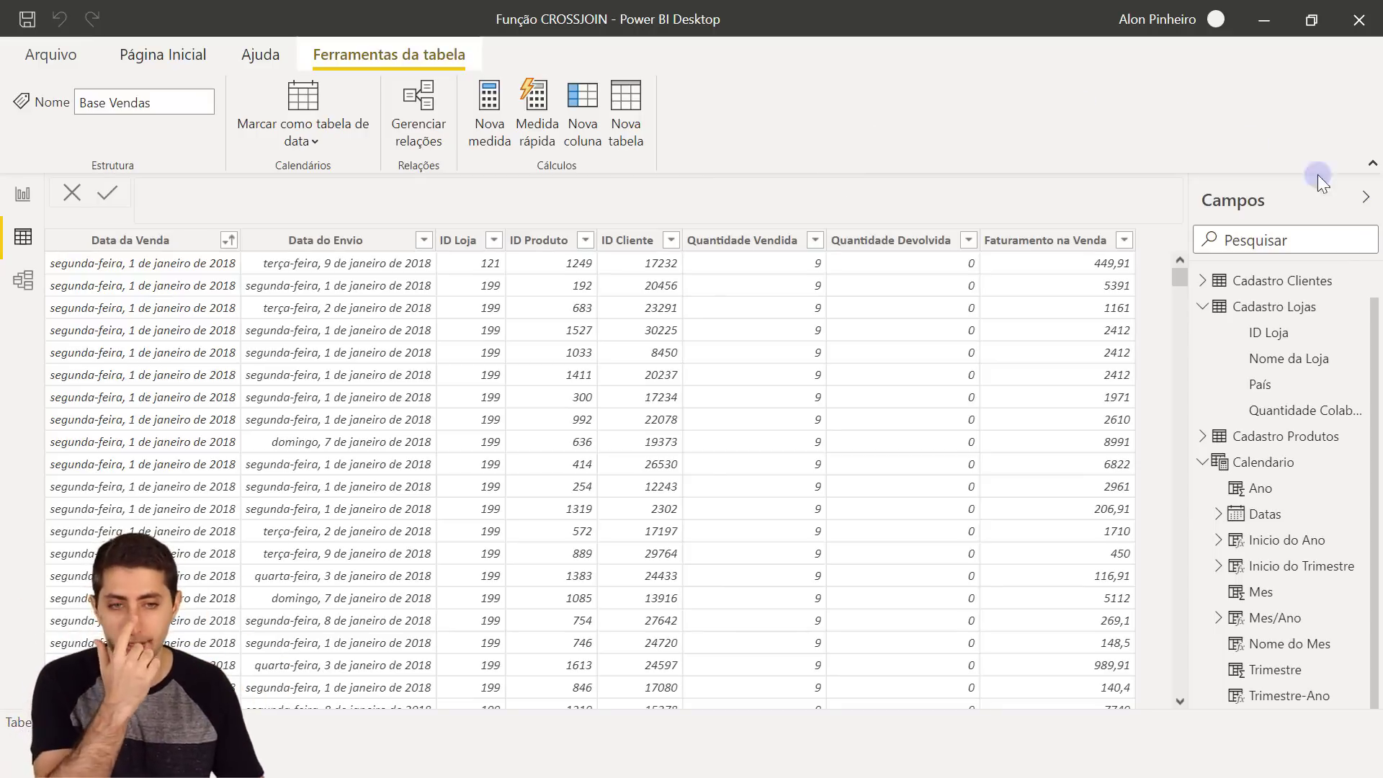
scroll(1308, 288, "up", 1)
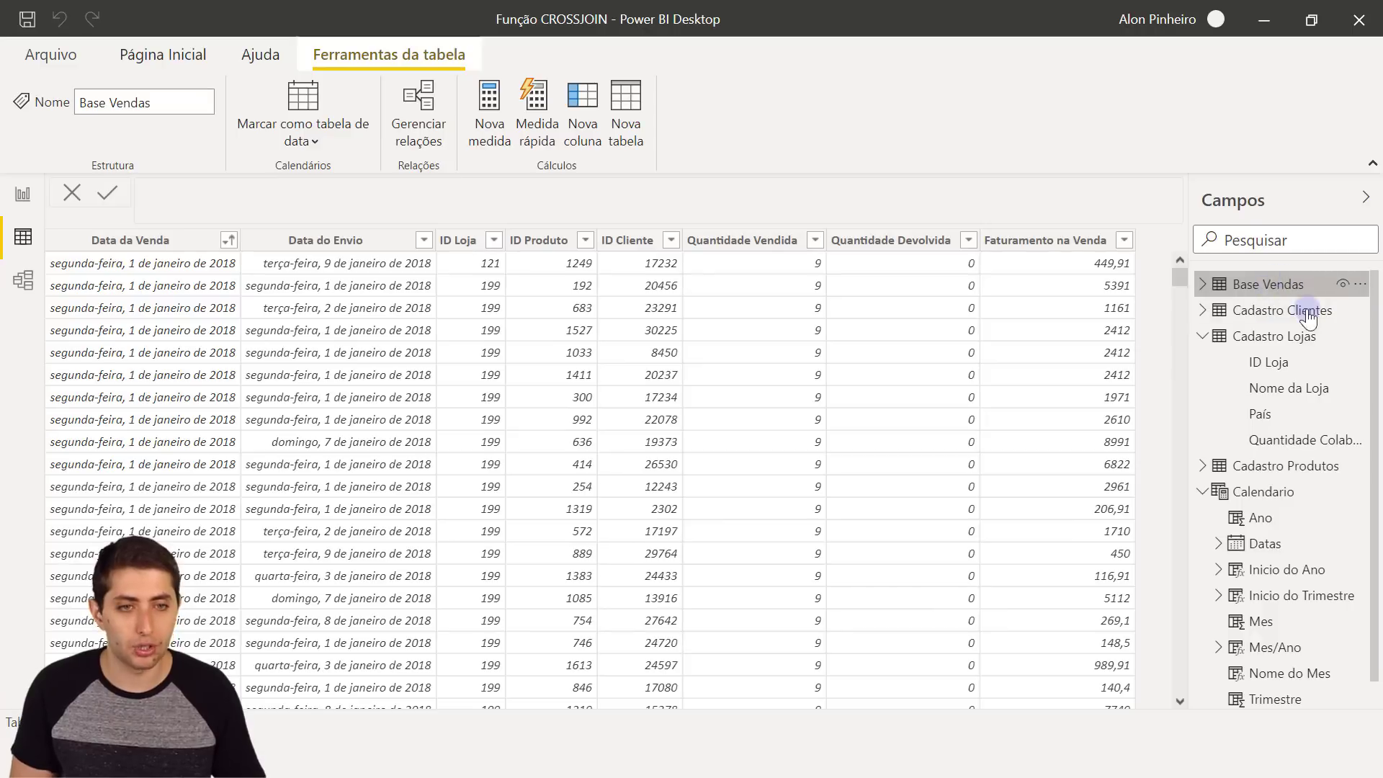
left_click(1063, 245)
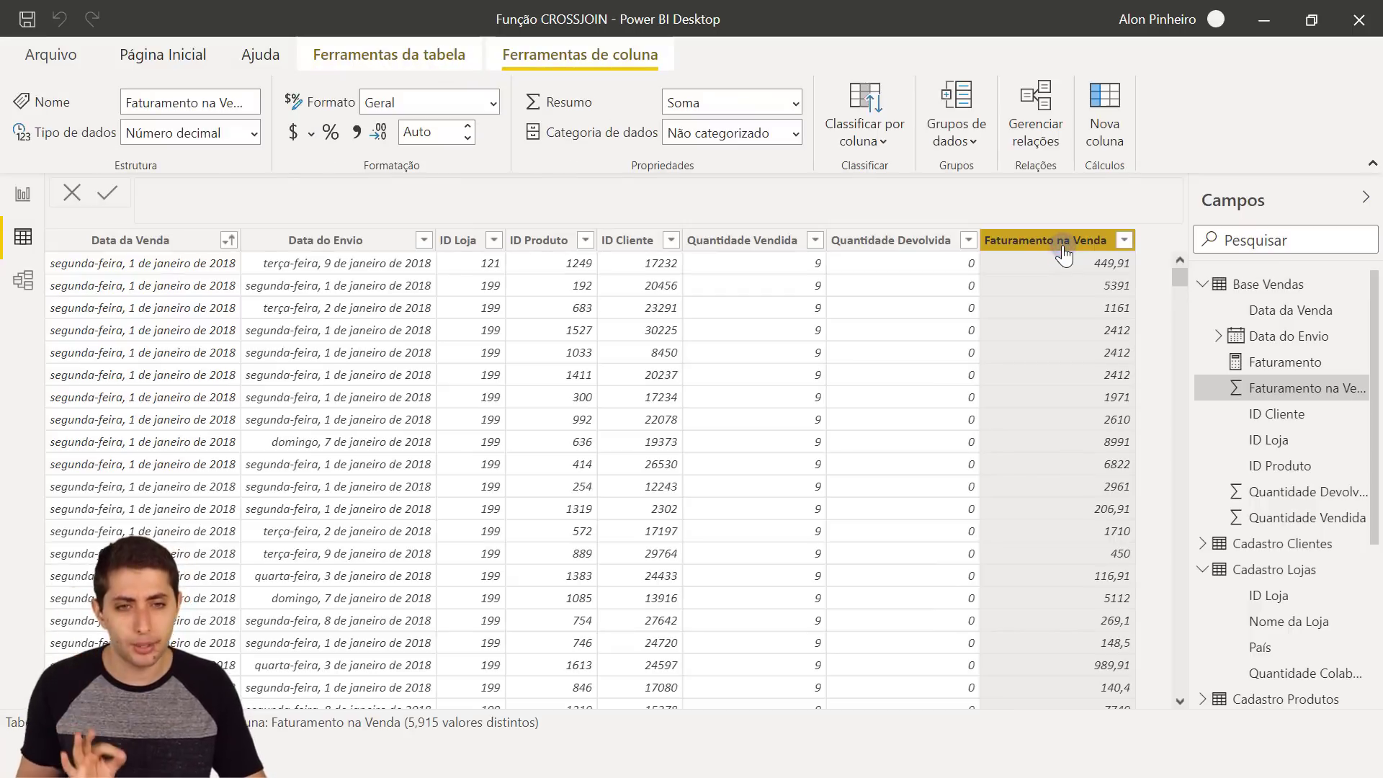
left_click(1081, 278)
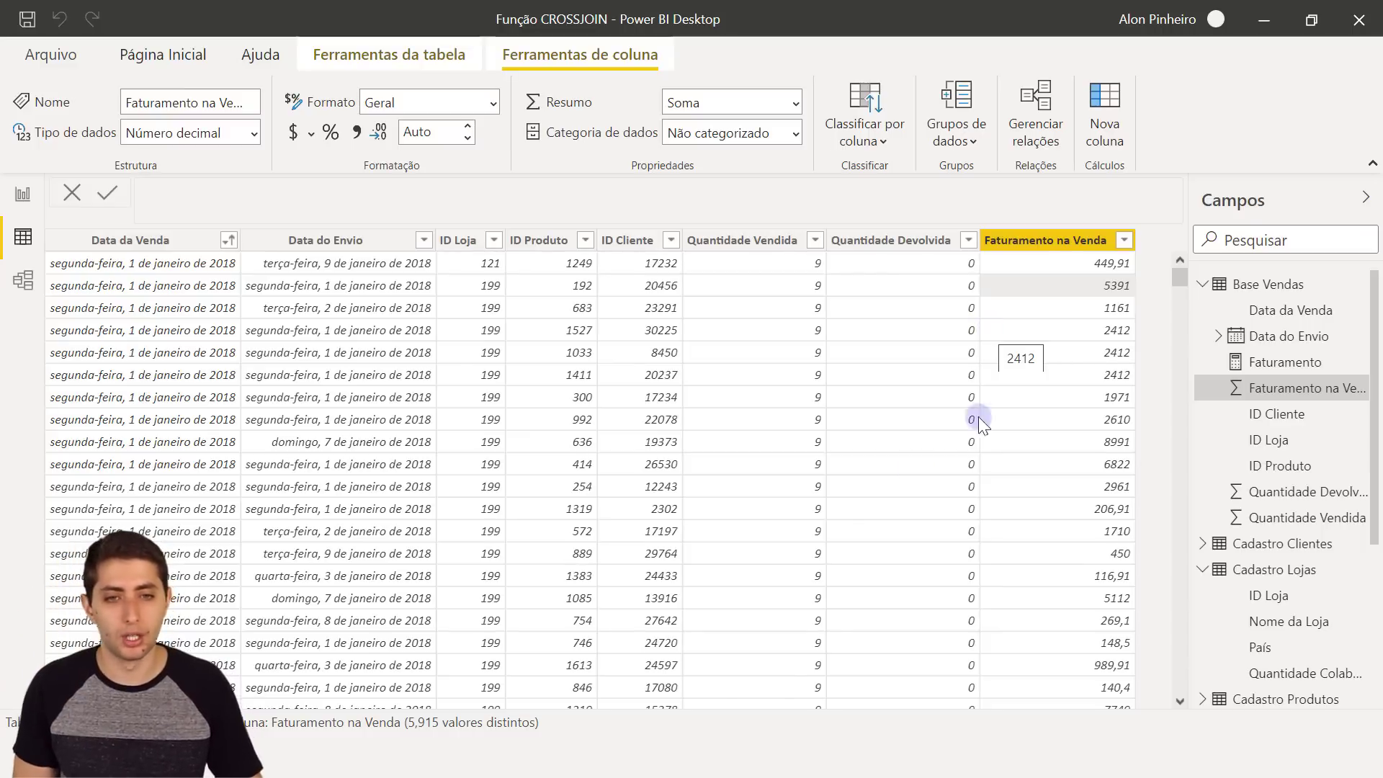
Step: Create a new measure named Faturamento in the Base Vendas table
left_click(887, 404)
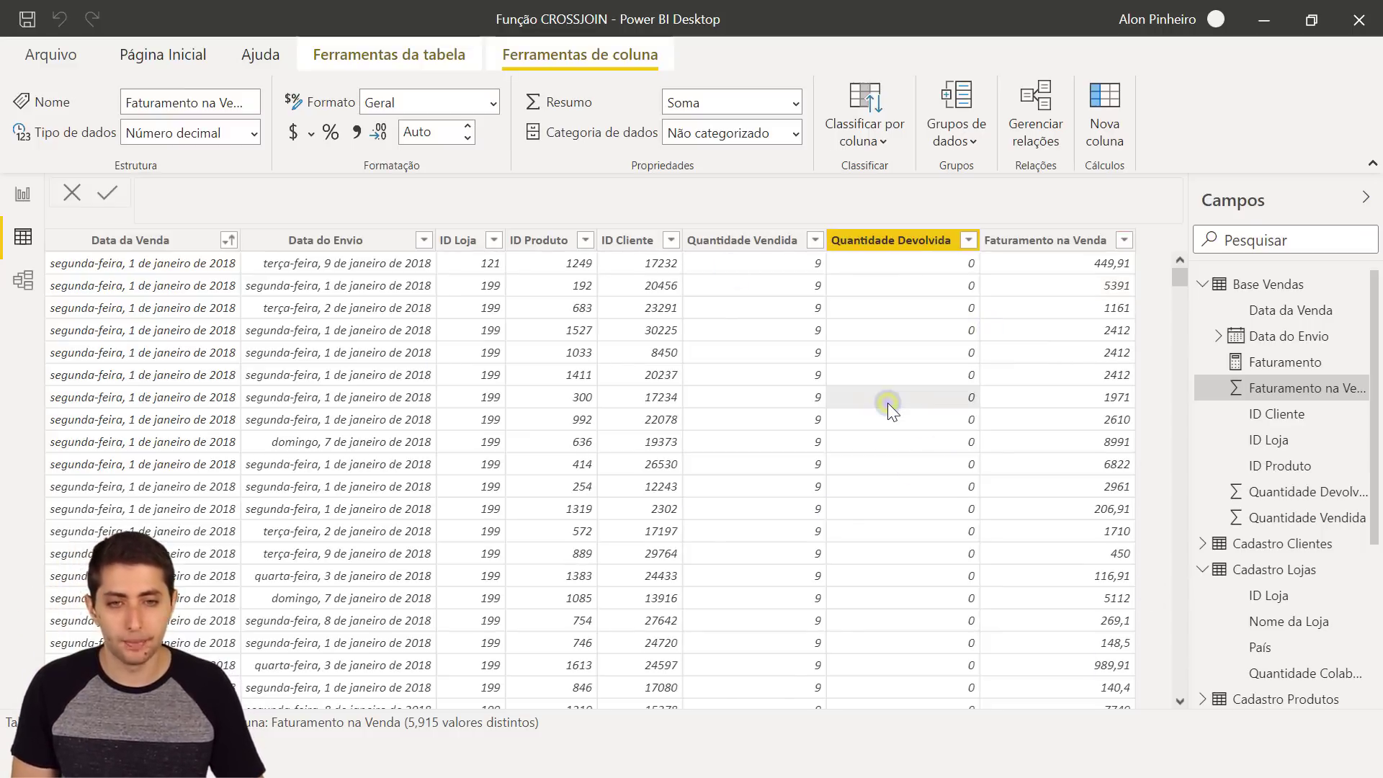
right_click(887, 403)
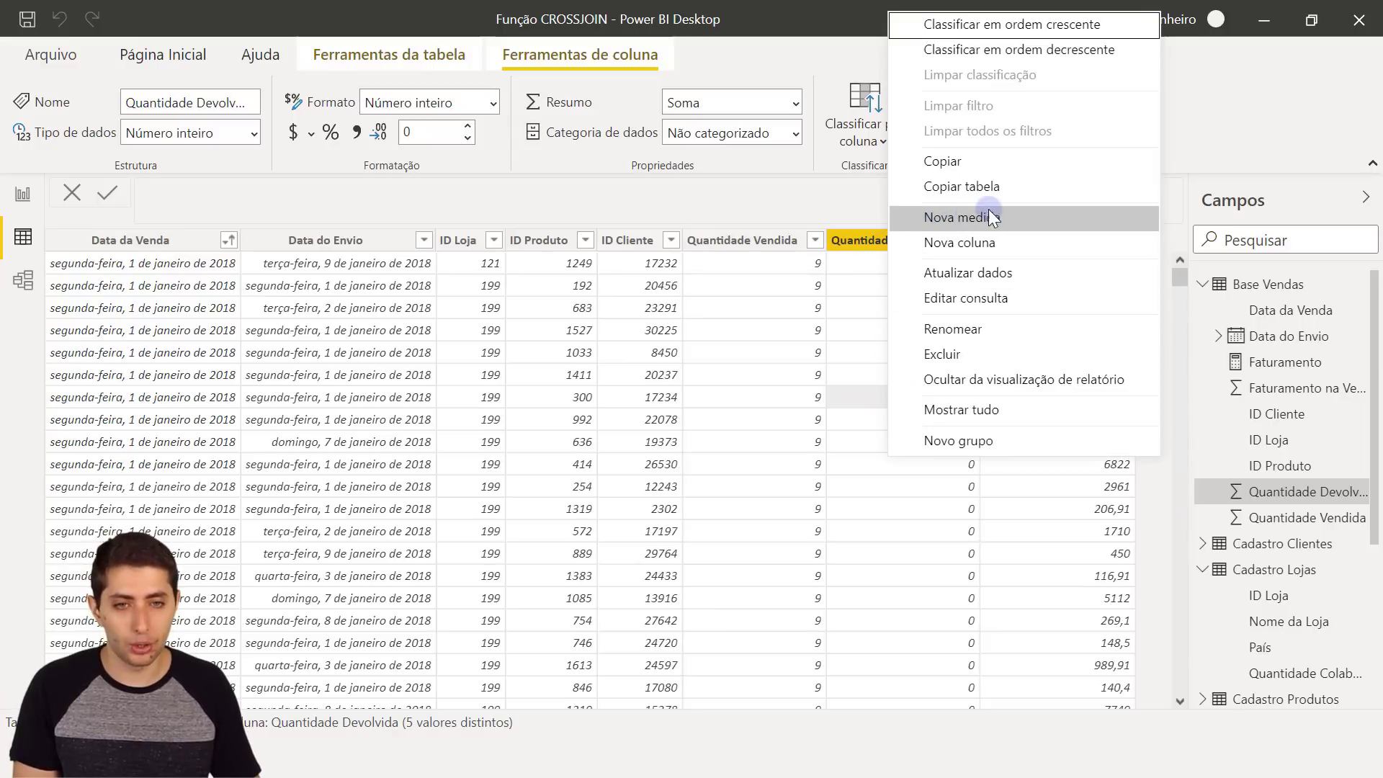
left_click(1013, 215)
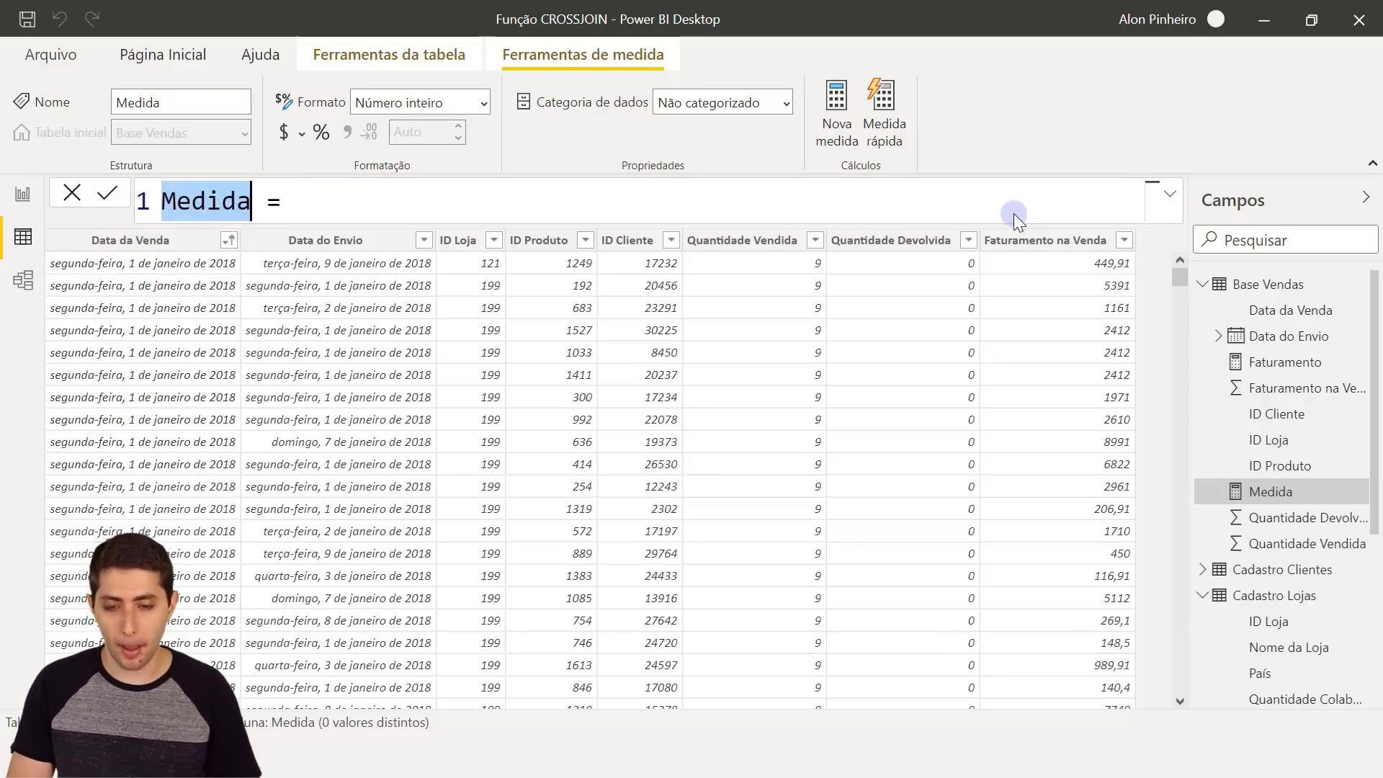
type("Faturamento")
key("Right")
key("Right")
key("Right")
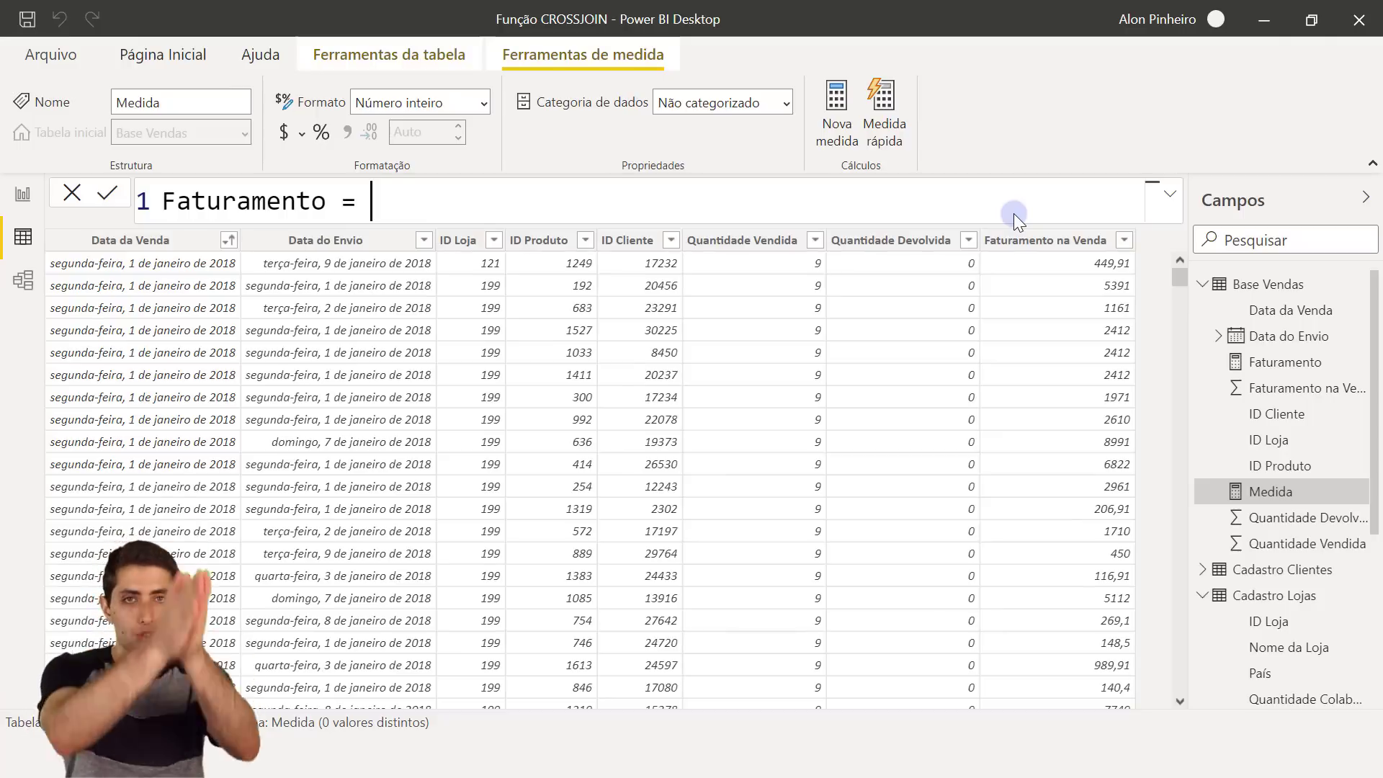
Step: Define the Faturamento measure as SUM('Base Vendas'[Faturamento na Venda])
type("sum(")
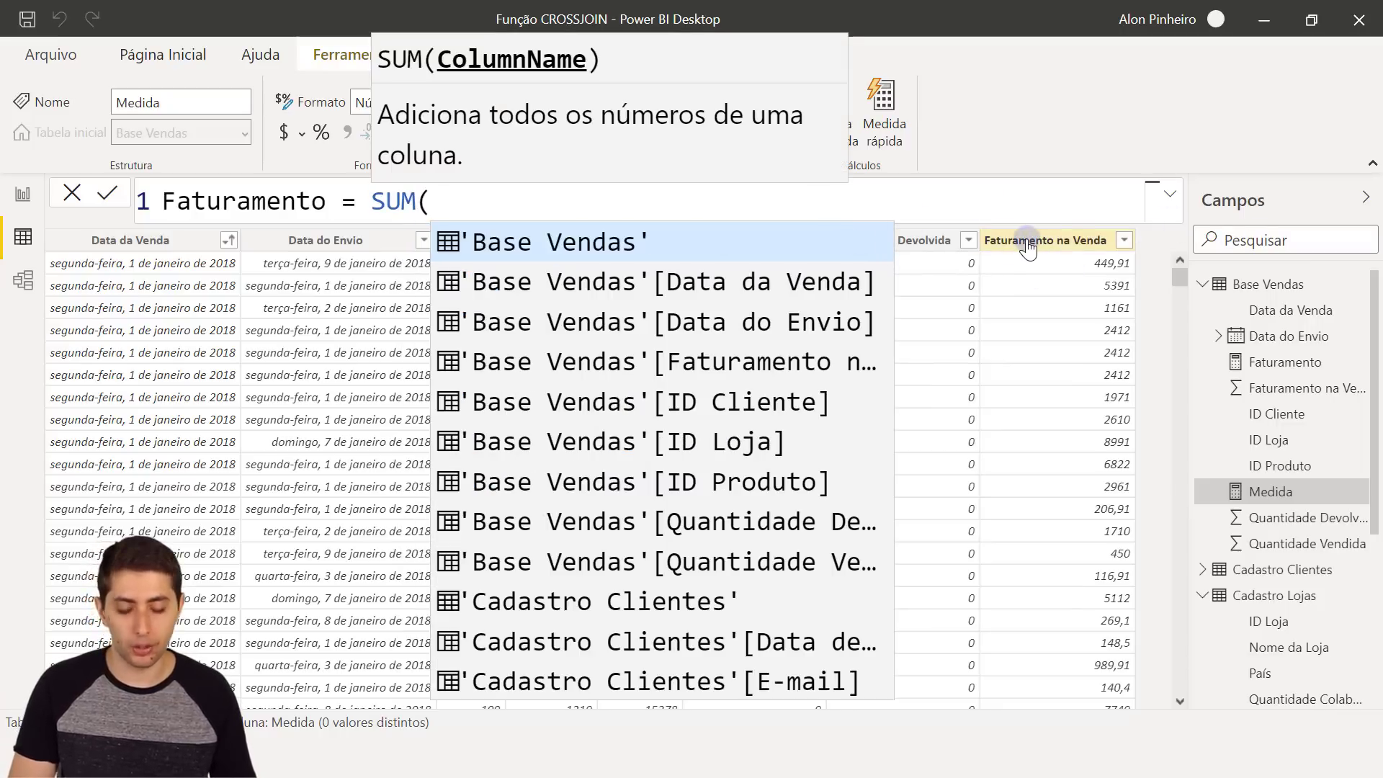
type("fatu")
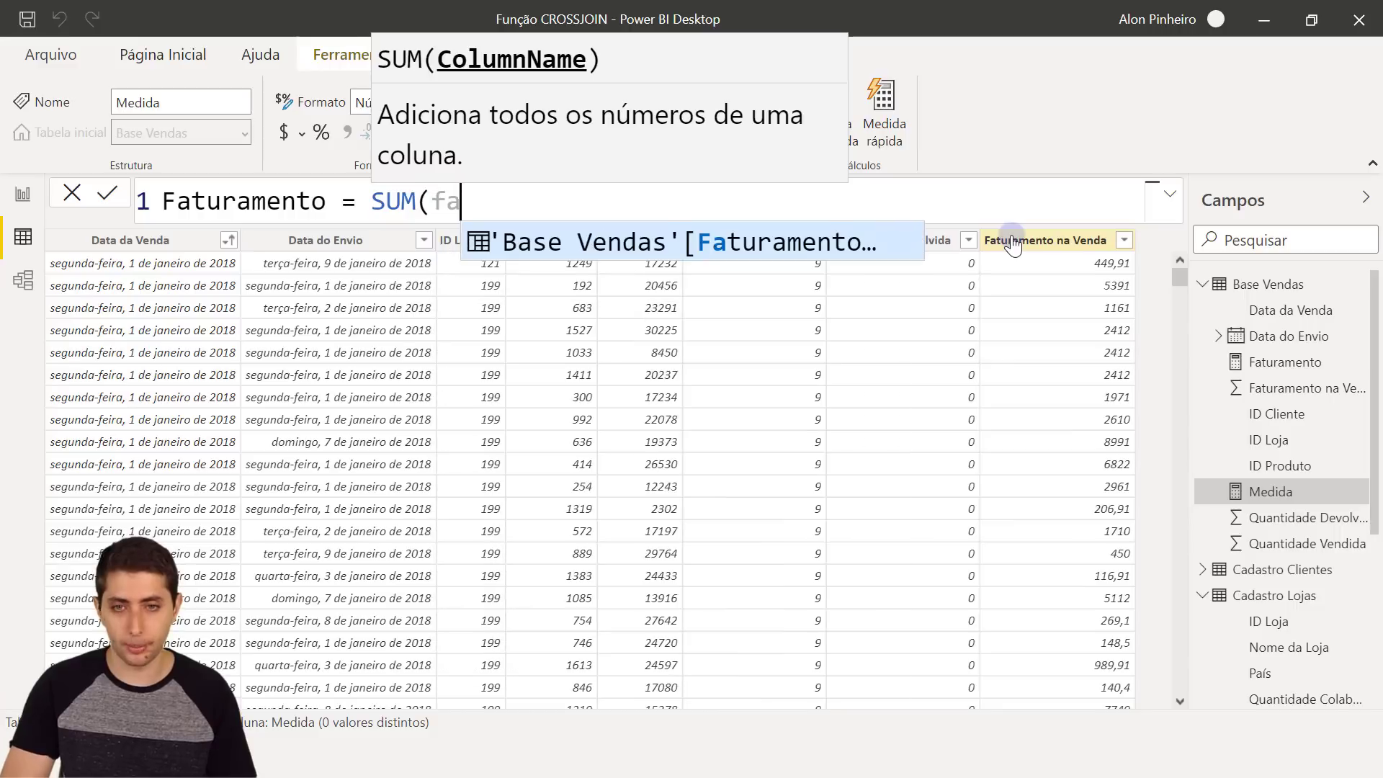
type("ramento na")
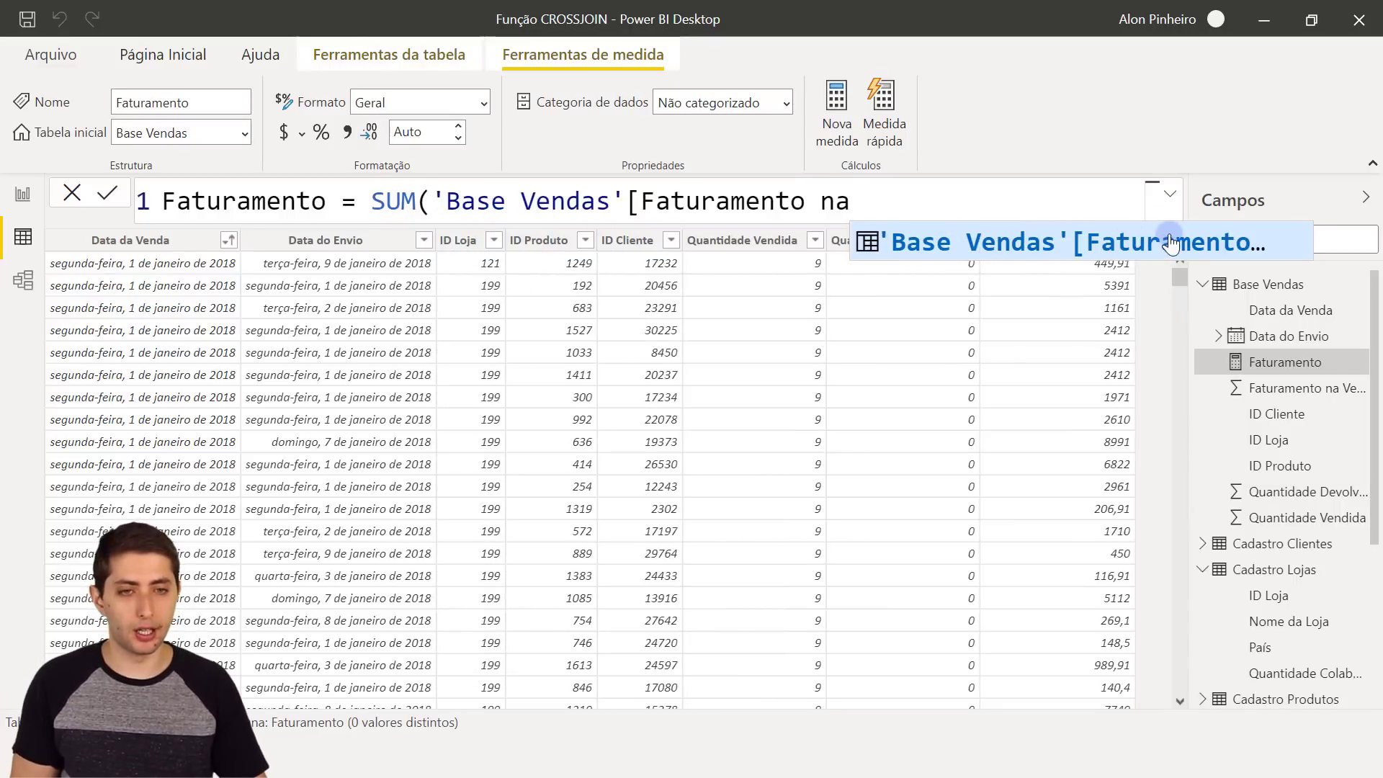
left_click(1145, 247)
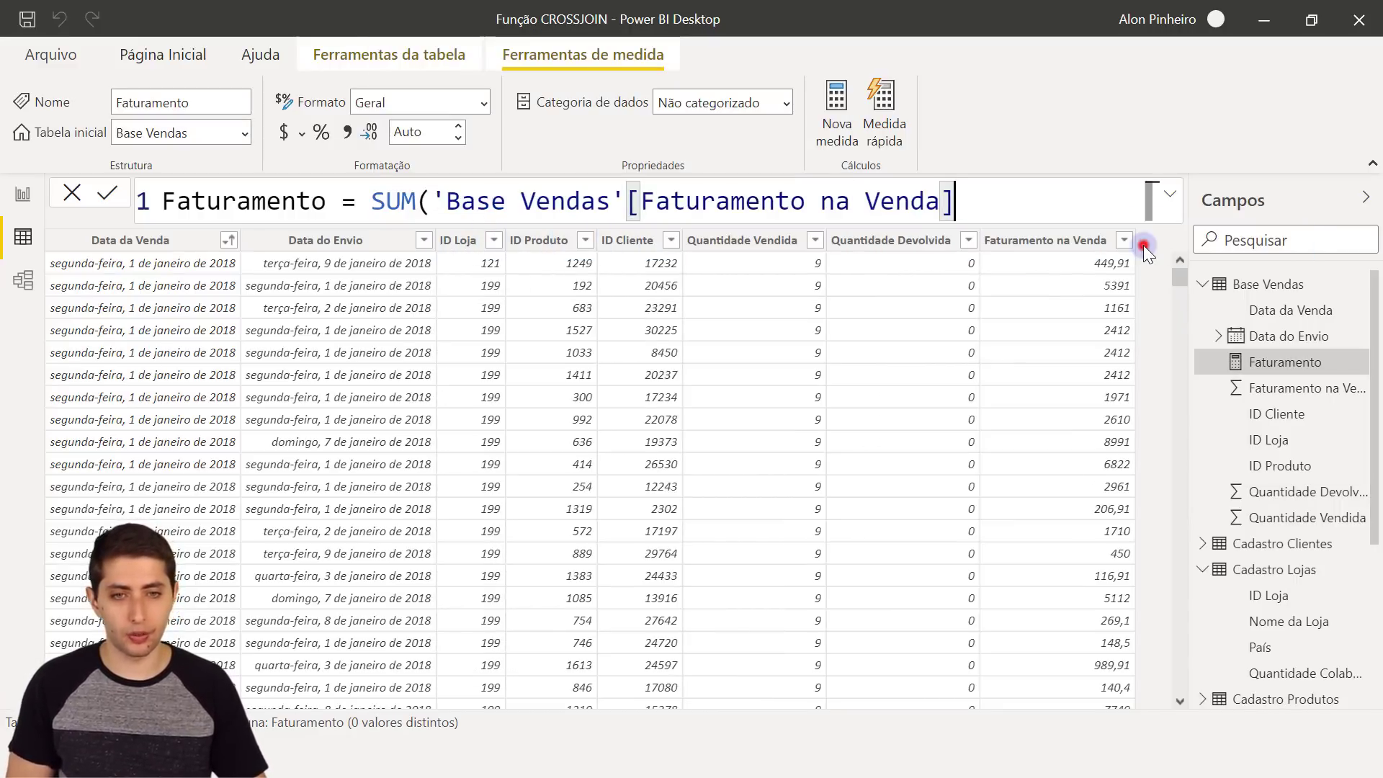
type(")")
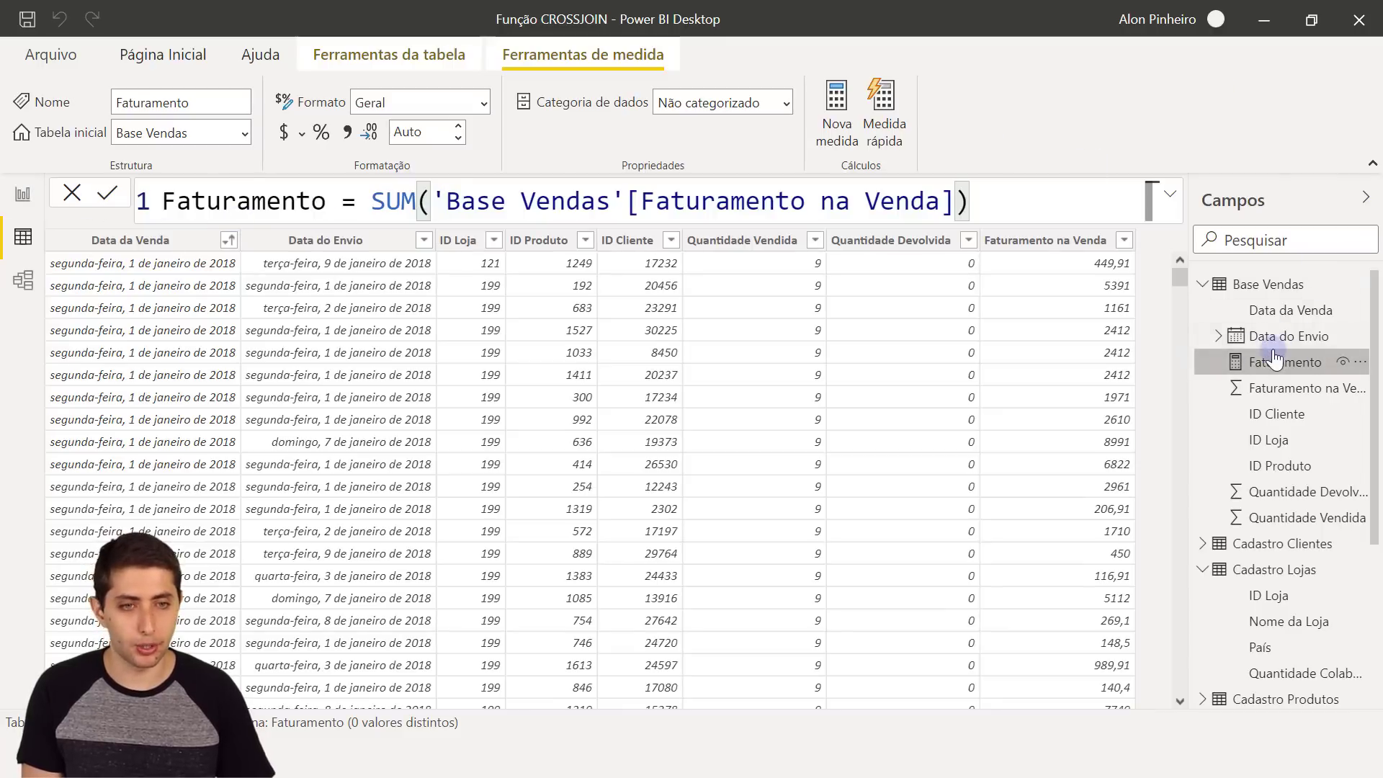
Step: Add a card visual below the title box on the report page and show the Faturamento measure in it
left_click(23, 194)
left_click(443, 524)
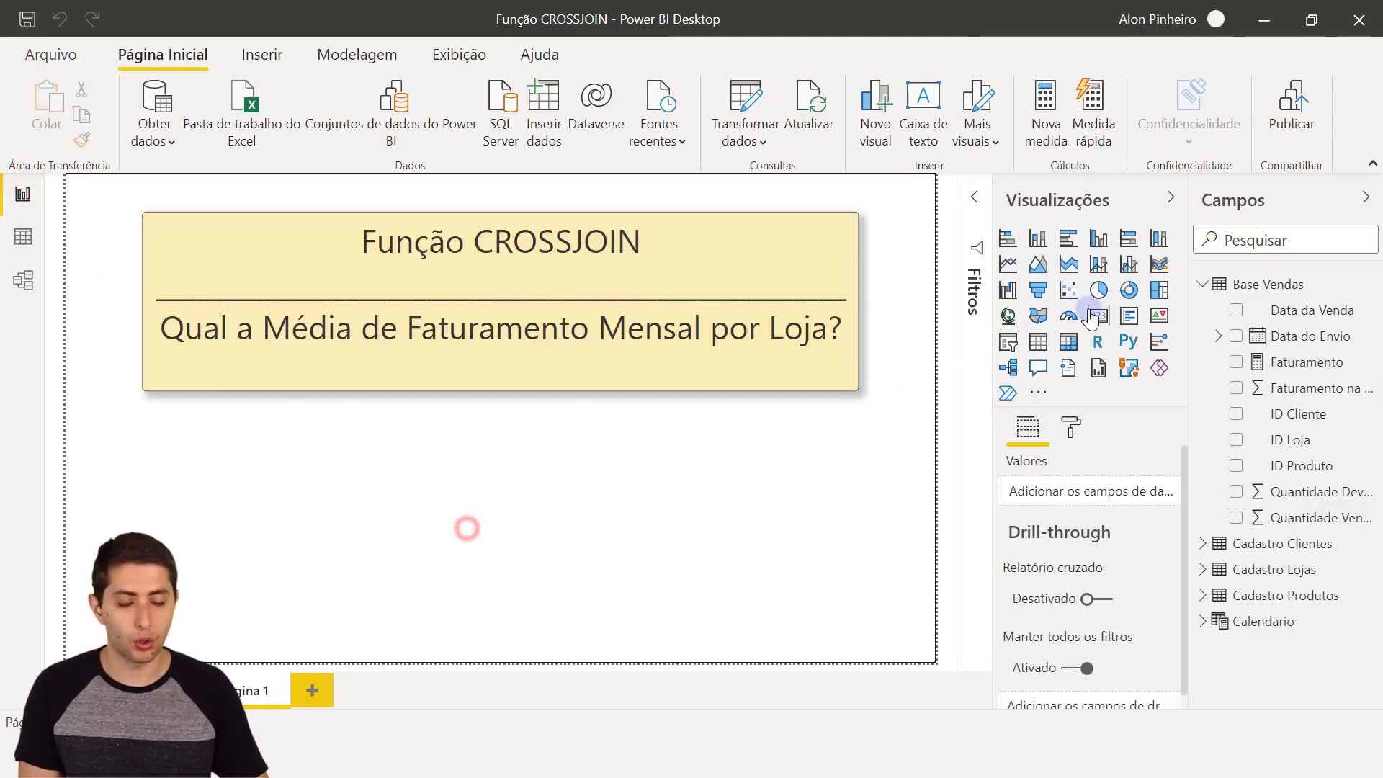
left_click(1095, 316)
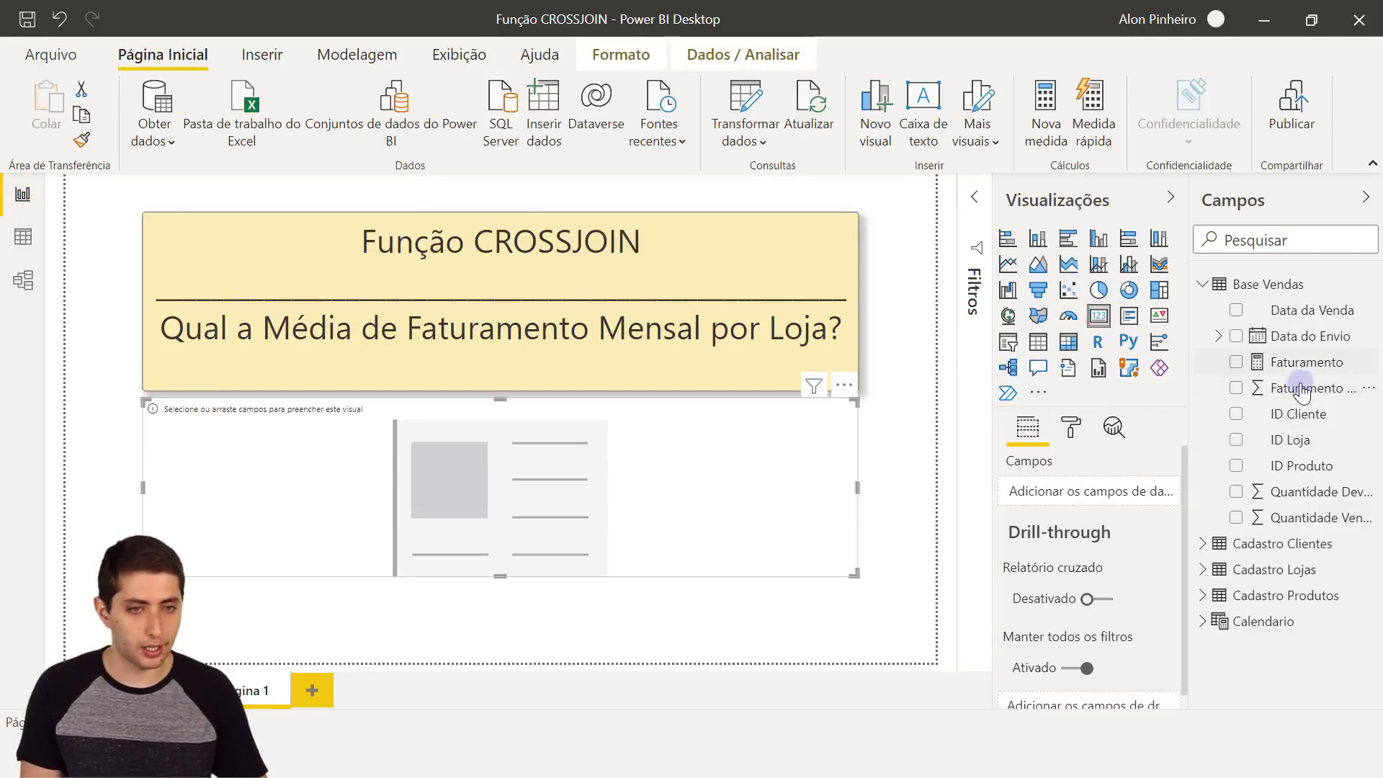
left_click_drag(1304, 363, 1056, 486)
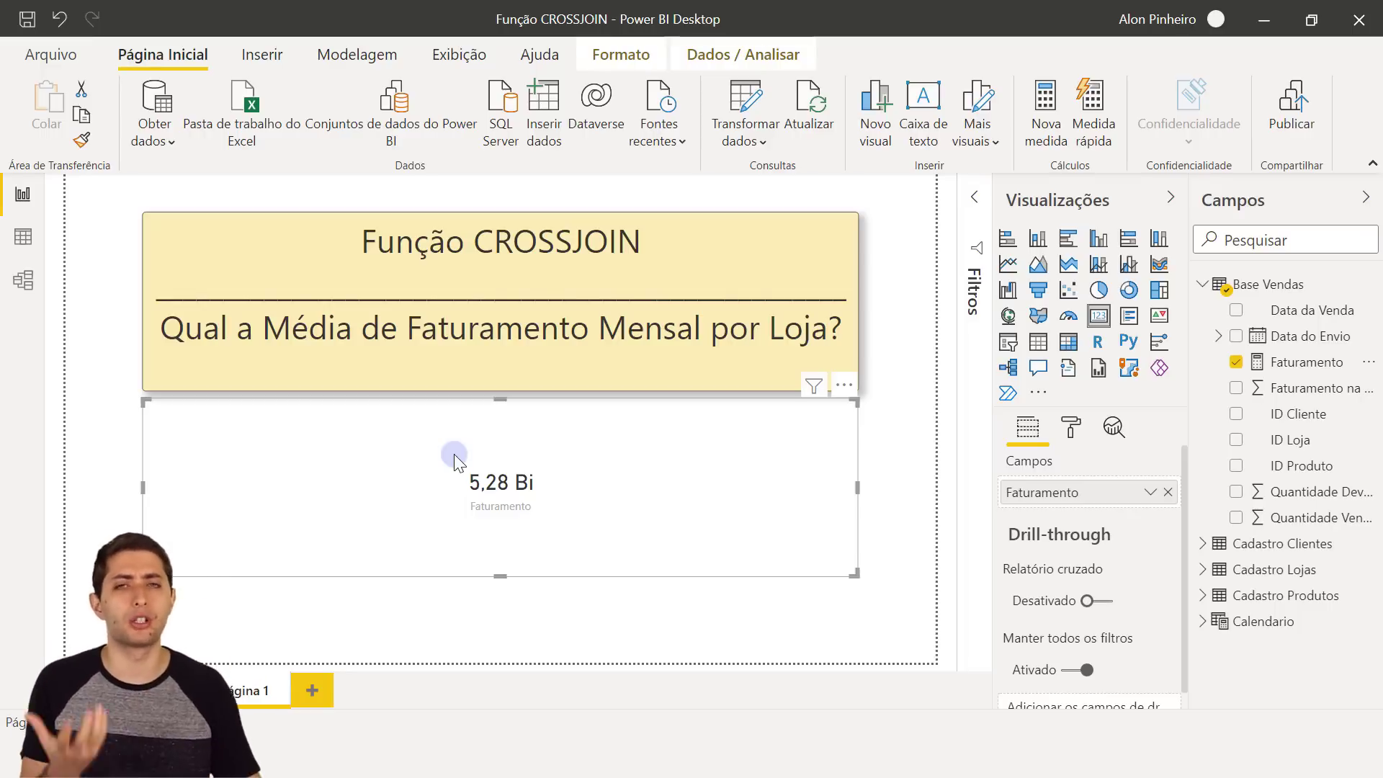
Step: Create another measure in the Base Vendas table and name it Receita Média Mensal/Loja
left_click(22, 238)
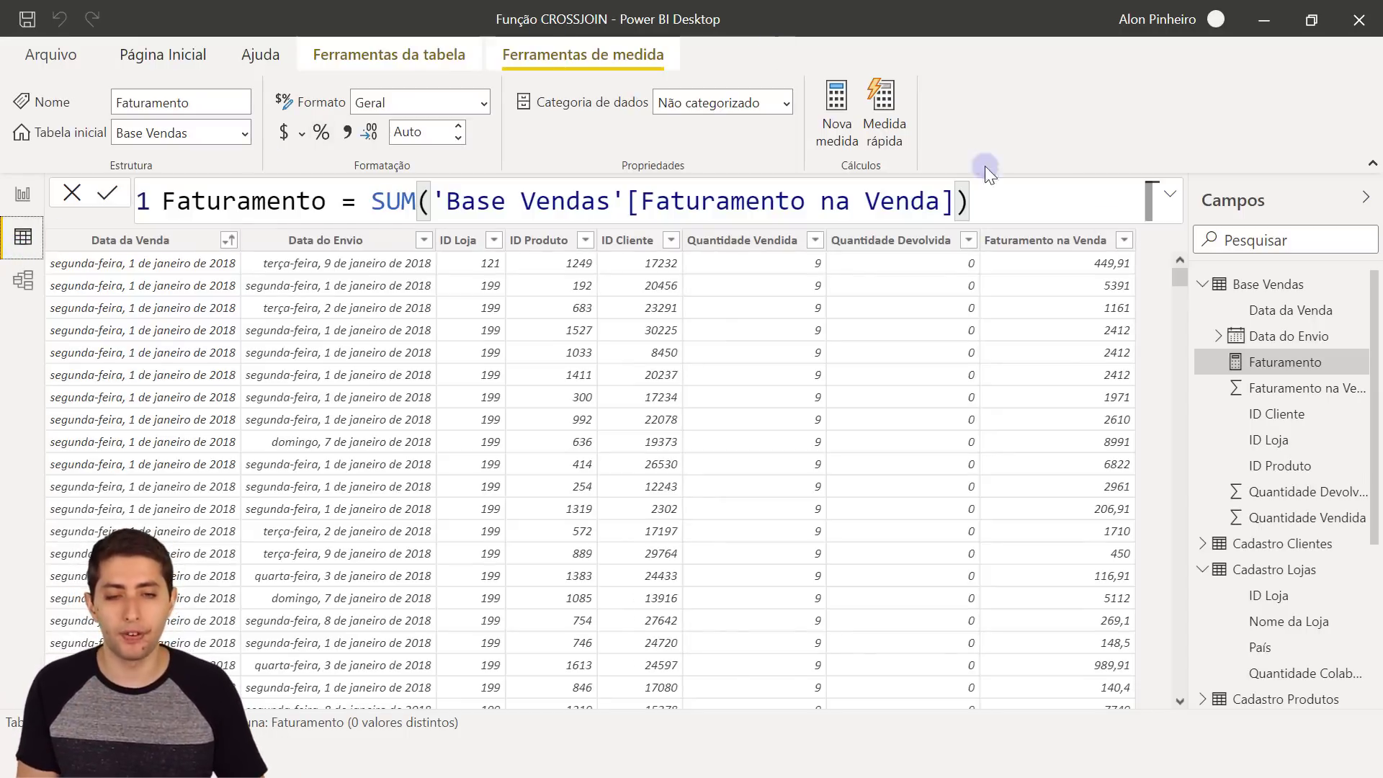
left_click(909, 334)
right_click(908, 335)
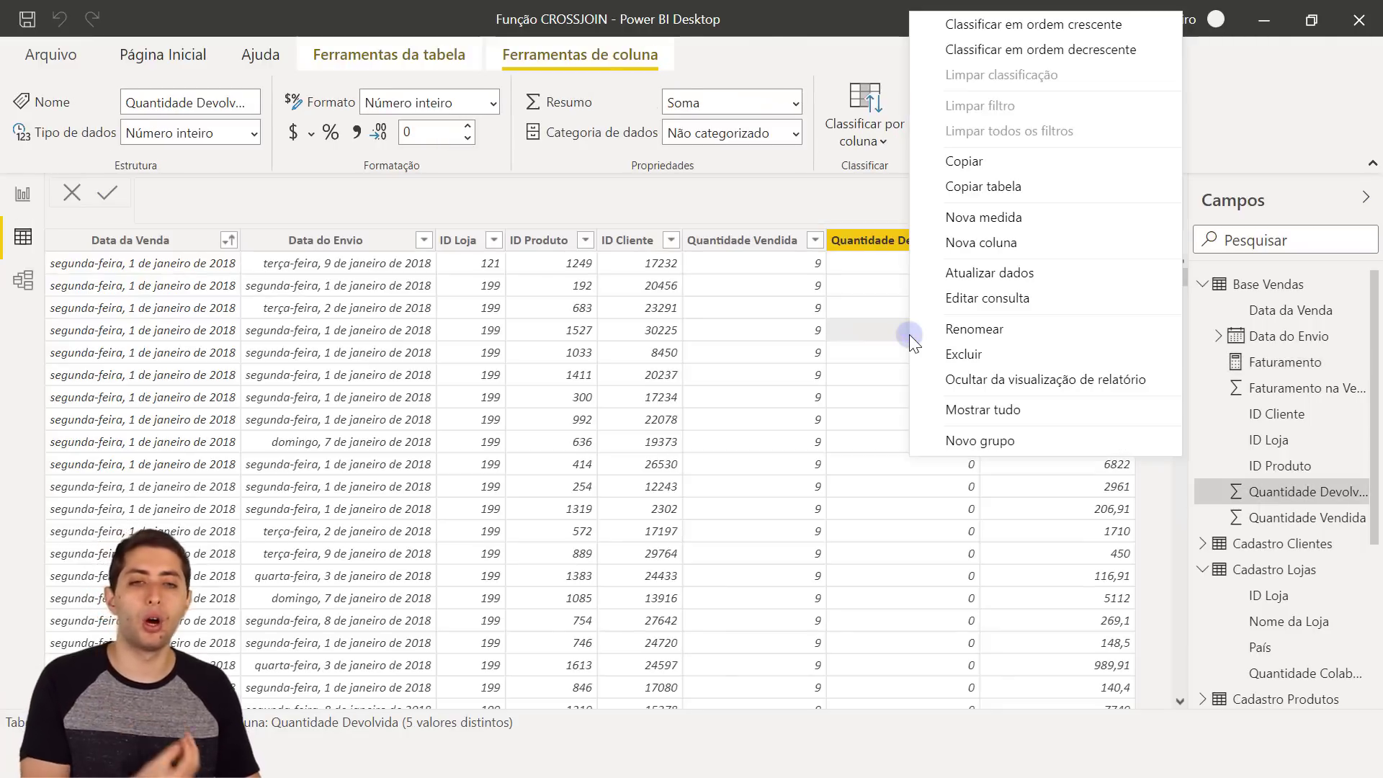
left_click(984, 218)
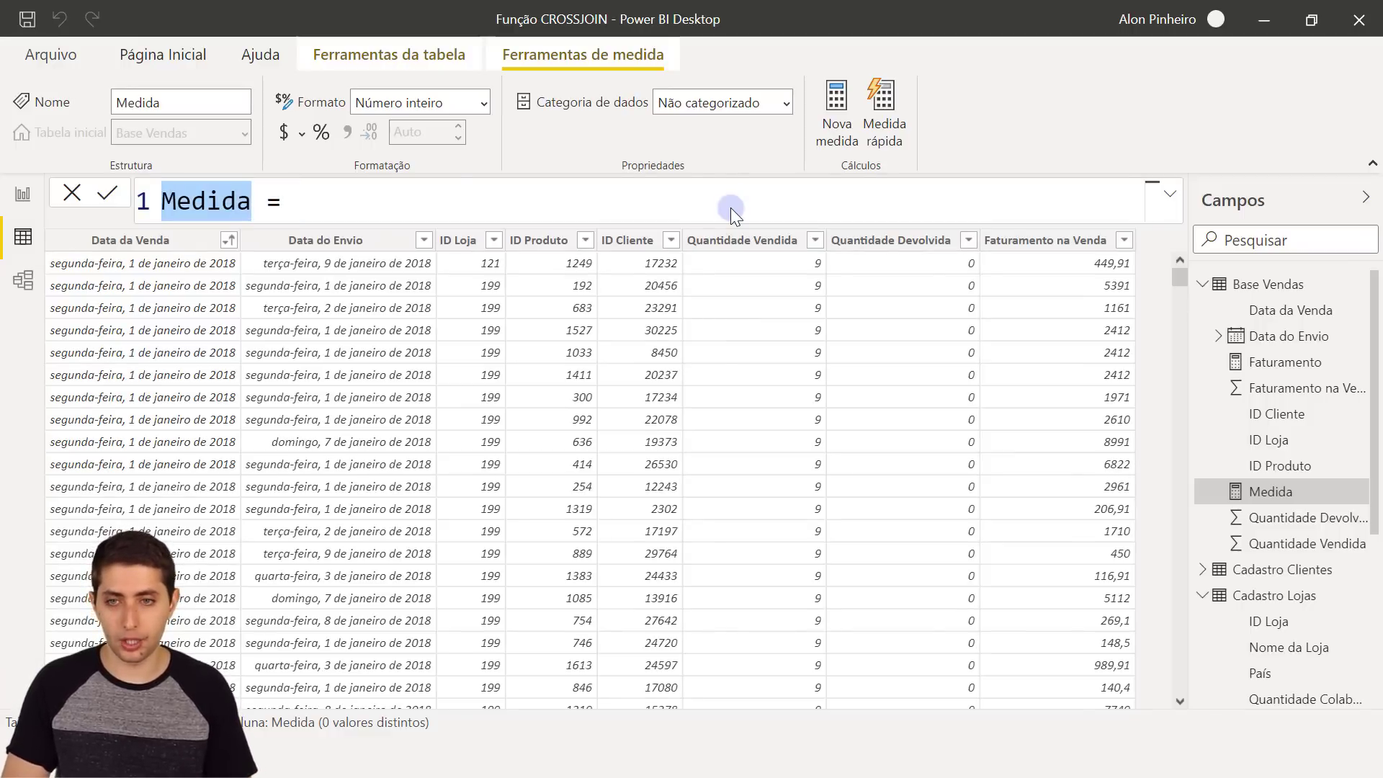
type("Rece")
type("ita Média Mensa")
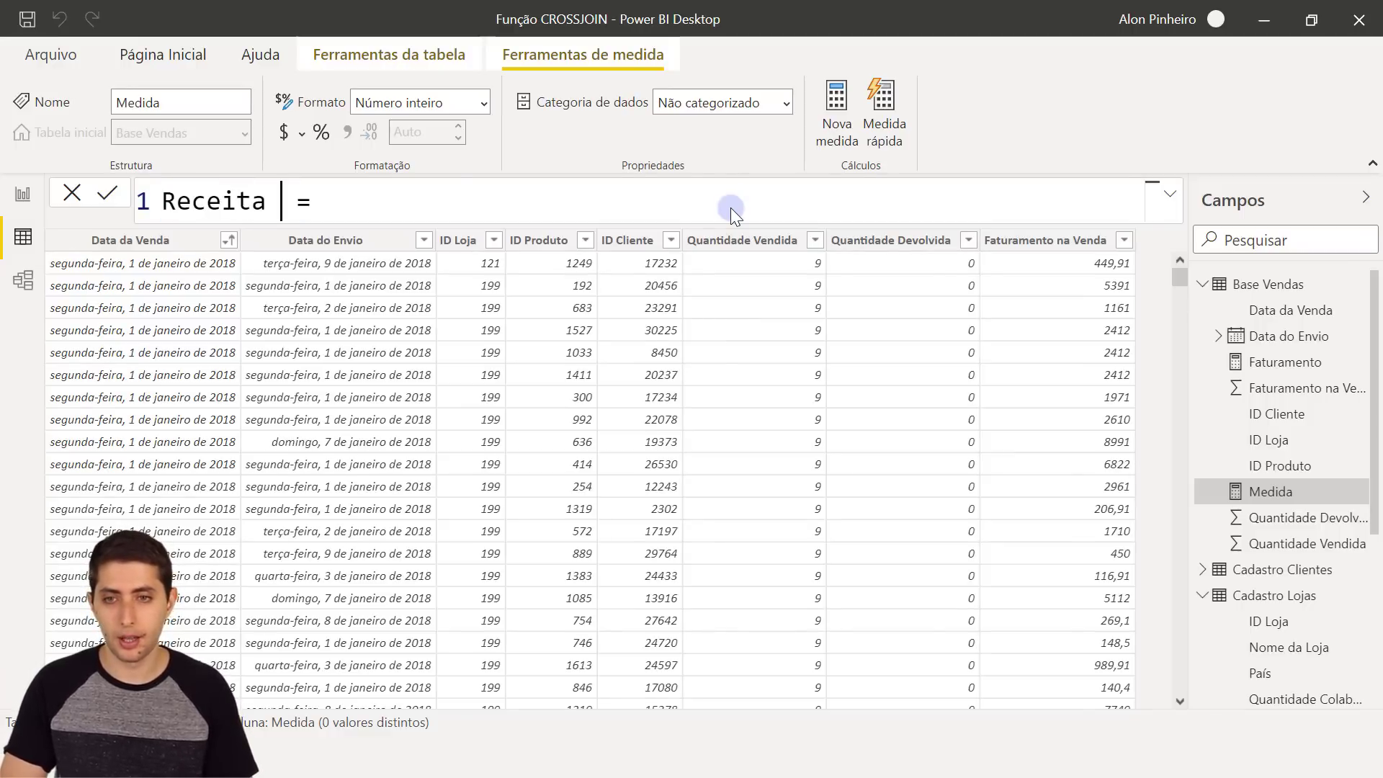
type("l/Loja")
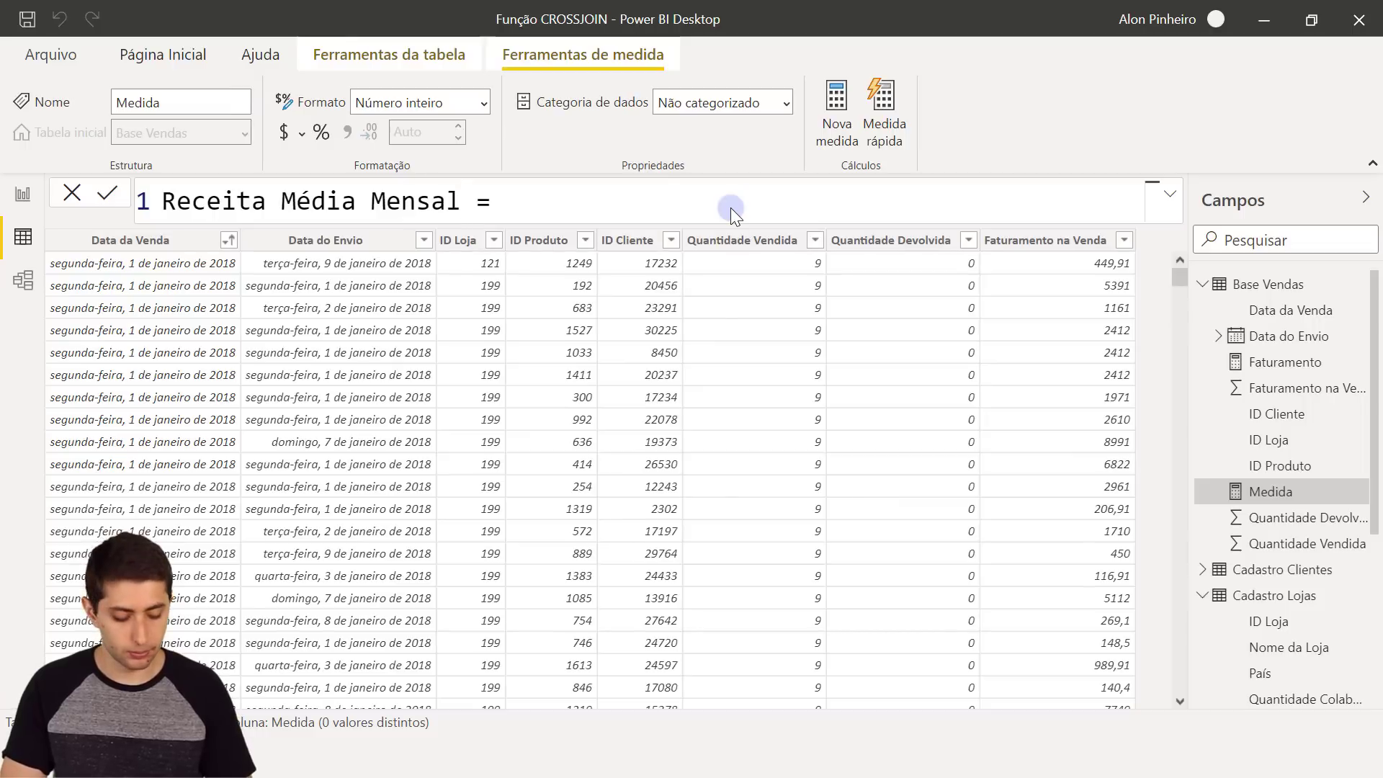
key("End")
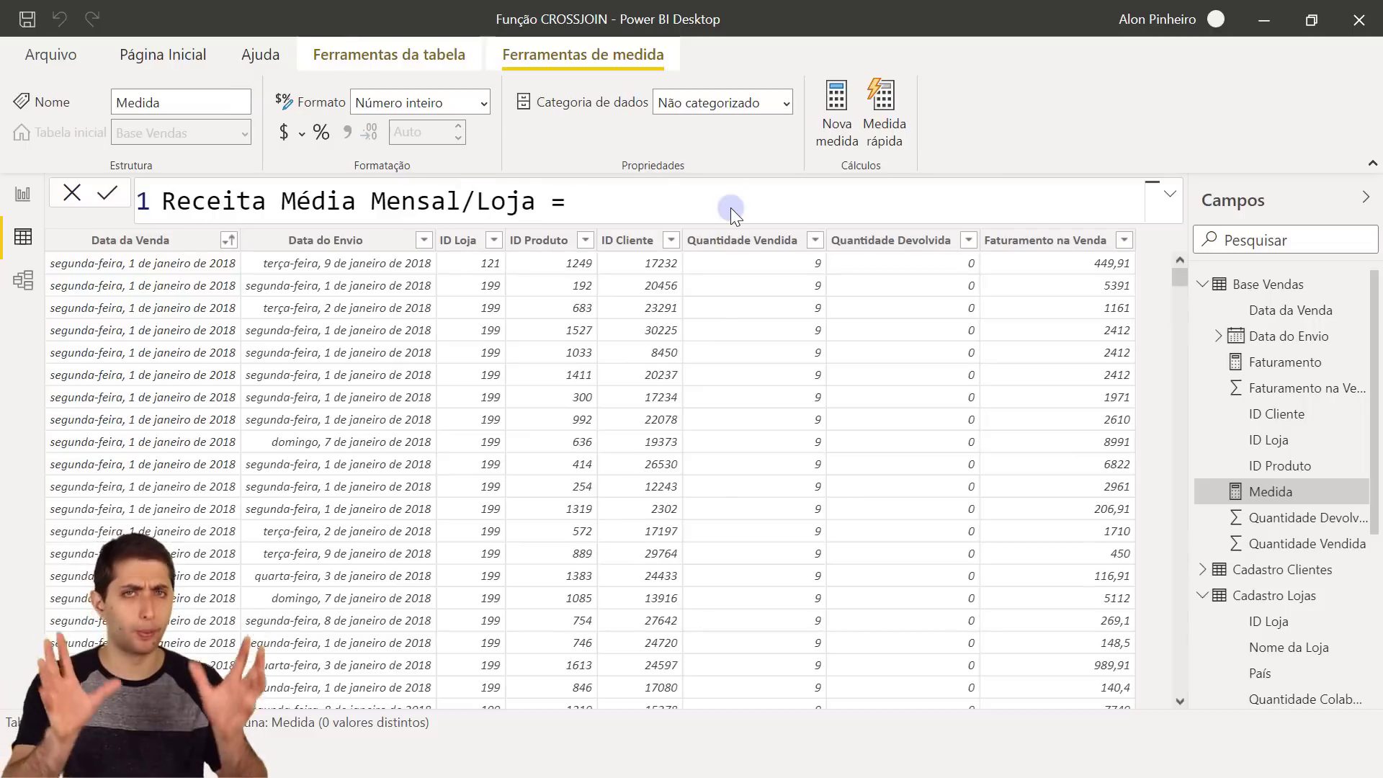
Step: Change the new measure's name to Faturamento Médio Mensal/Loja and start a second line for its formula
key("Home")
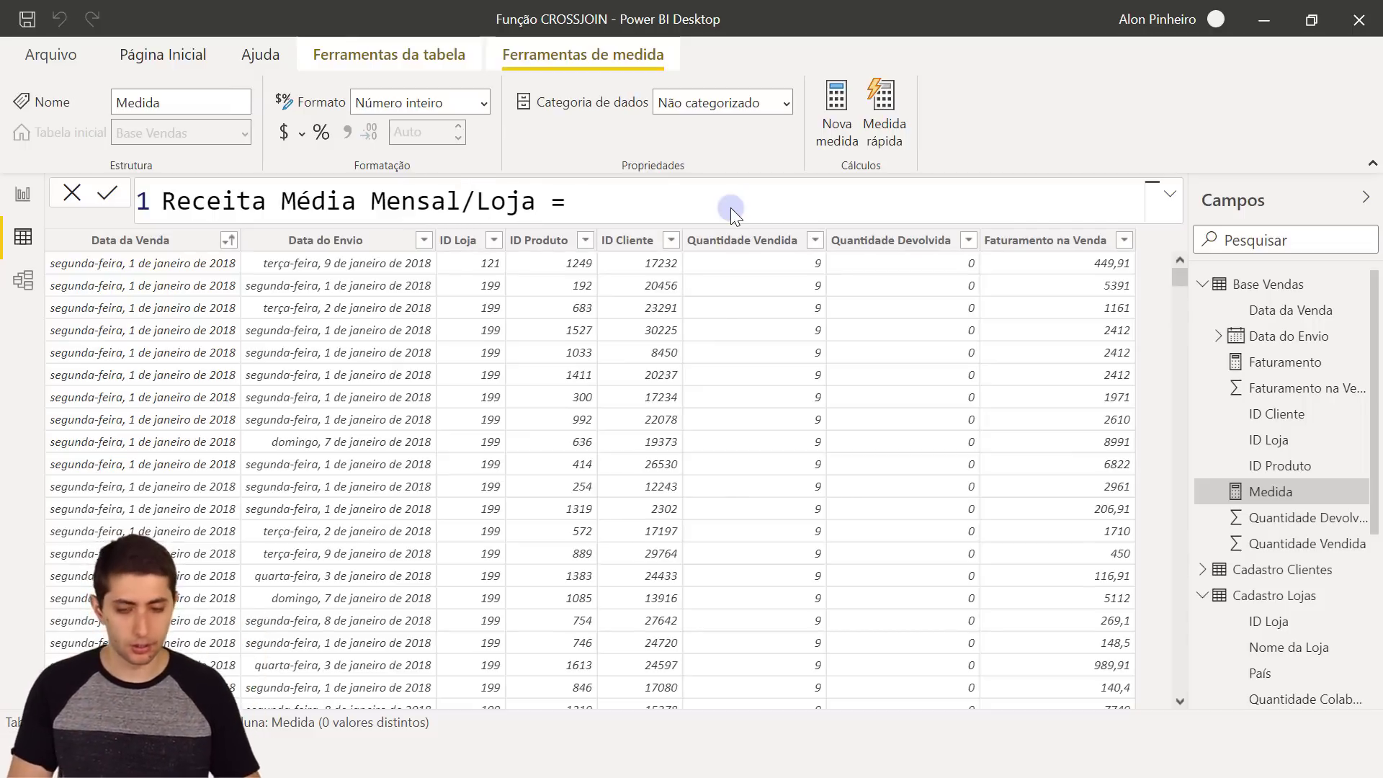
key("ctrl+shift+Right")
type("Faturamento")
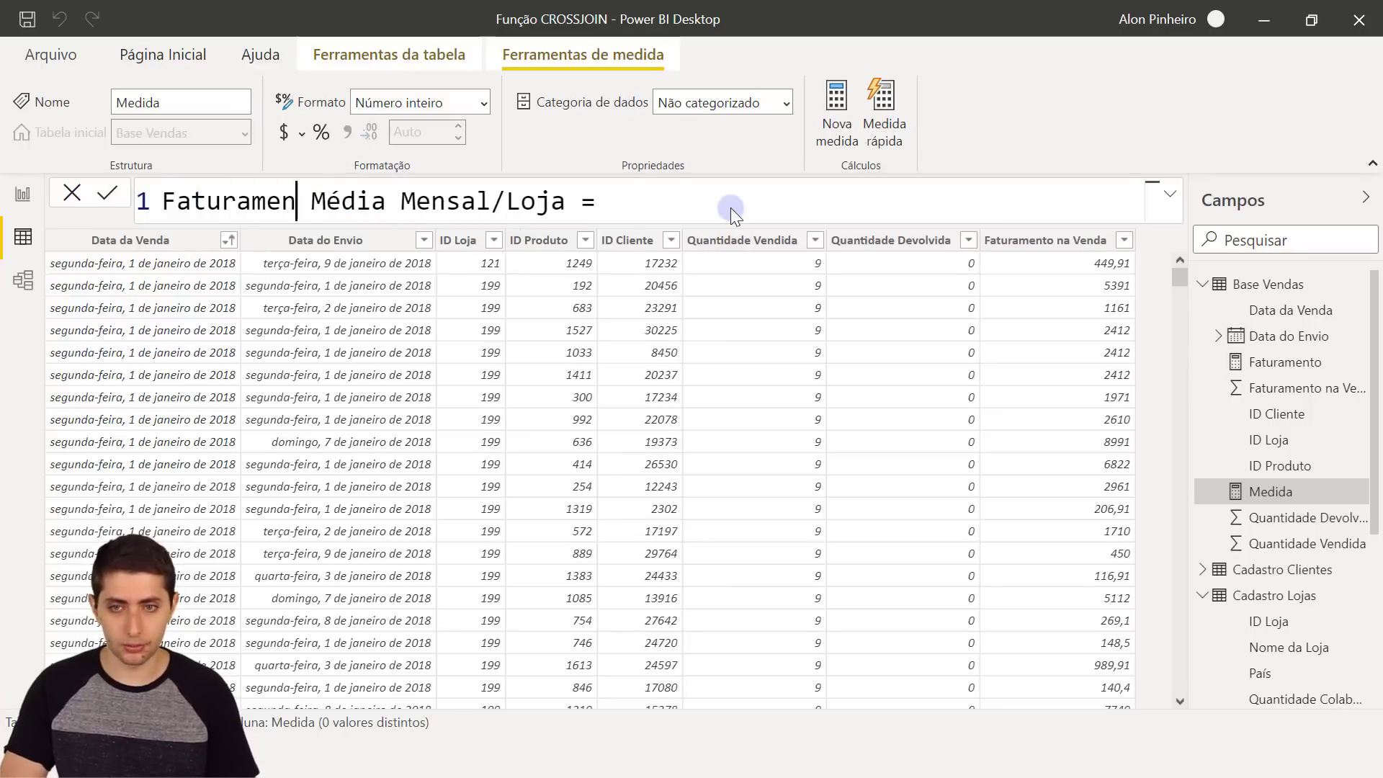
key("ctrl+Right")
key("shift+Left")
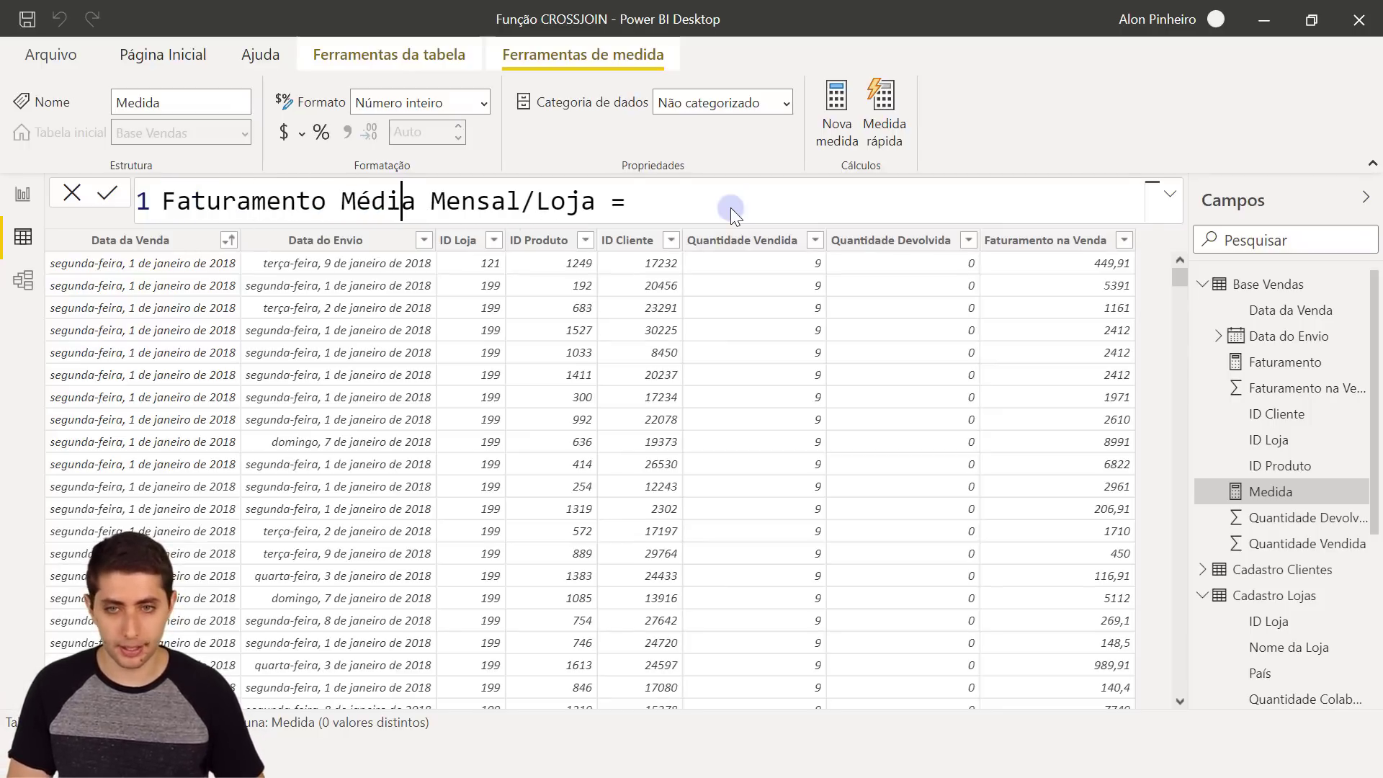
type("o")
key("End")
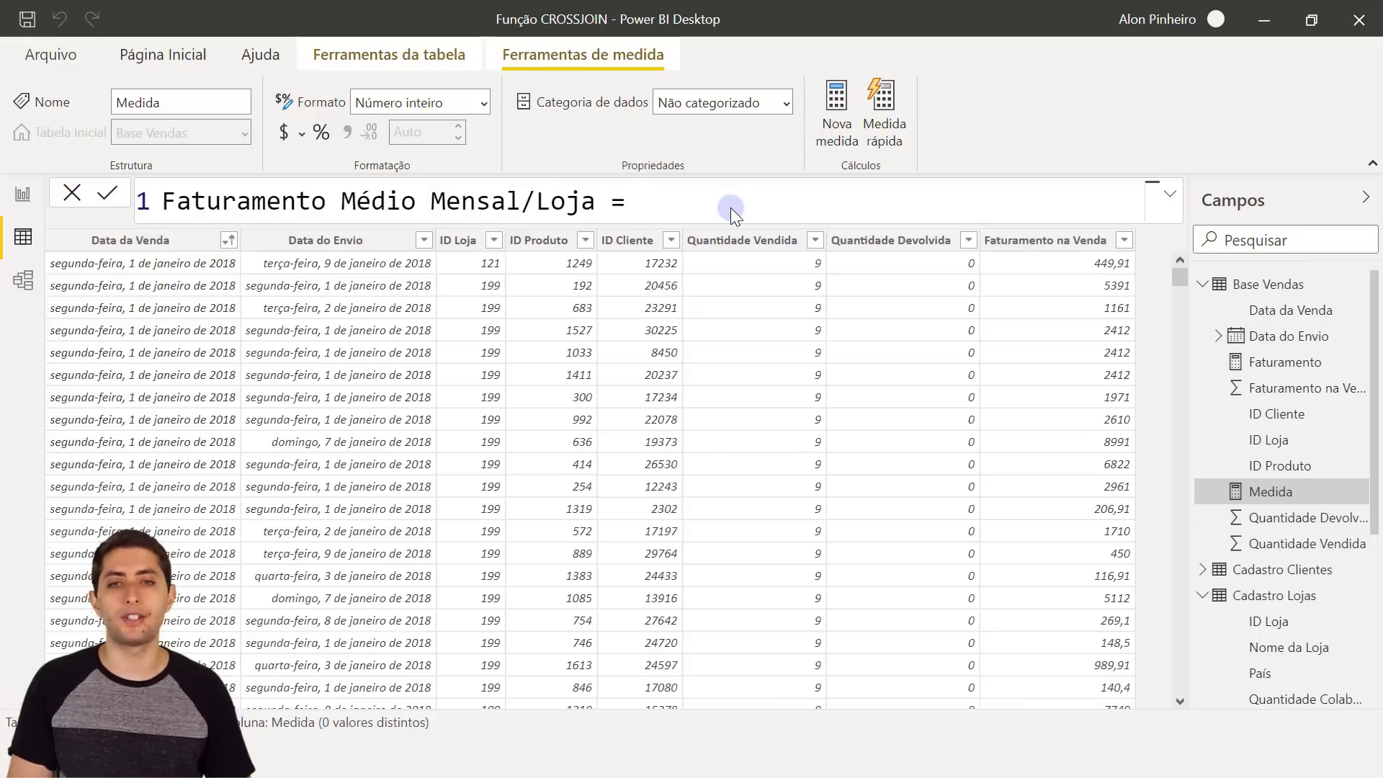
key("shift+Return")
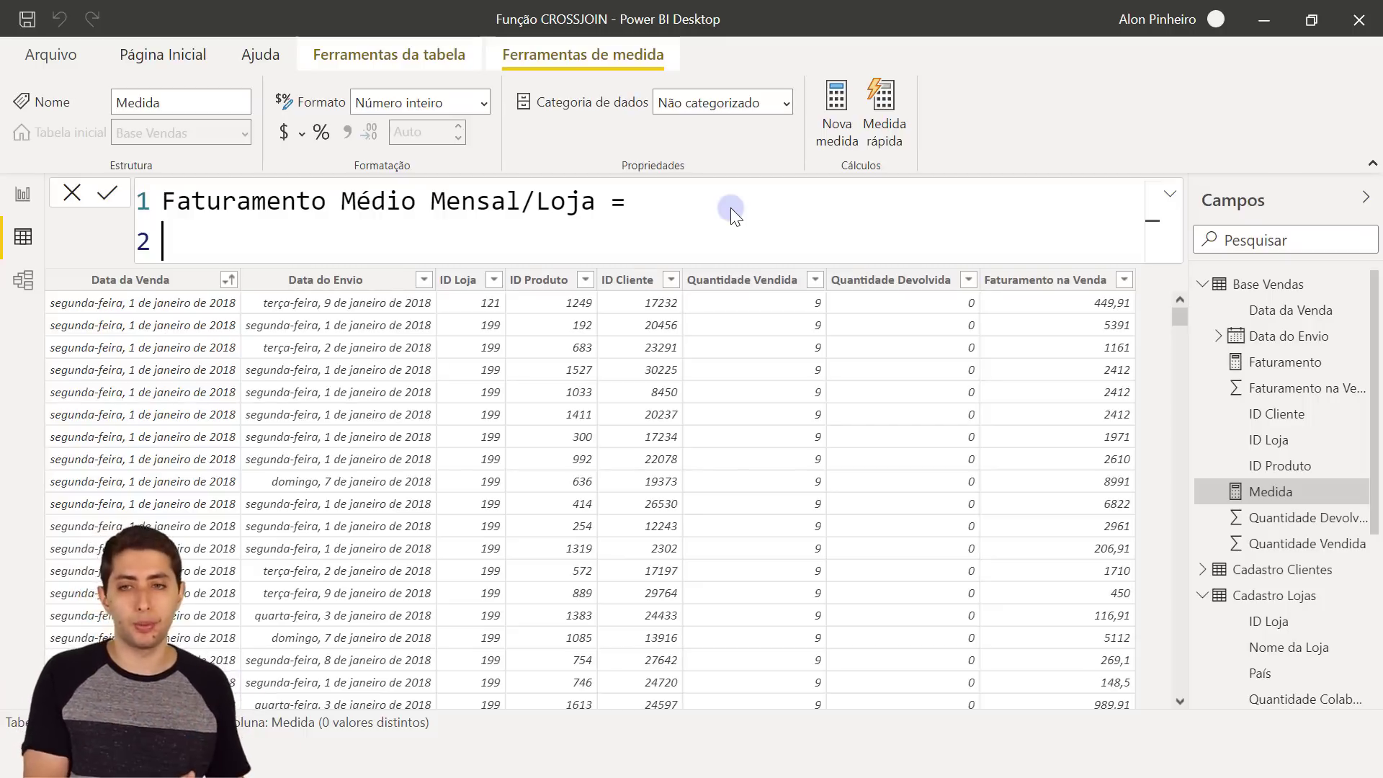
Step: Try AVERAGE as the new measure's function and replace it with AVERAGEX
type("average")
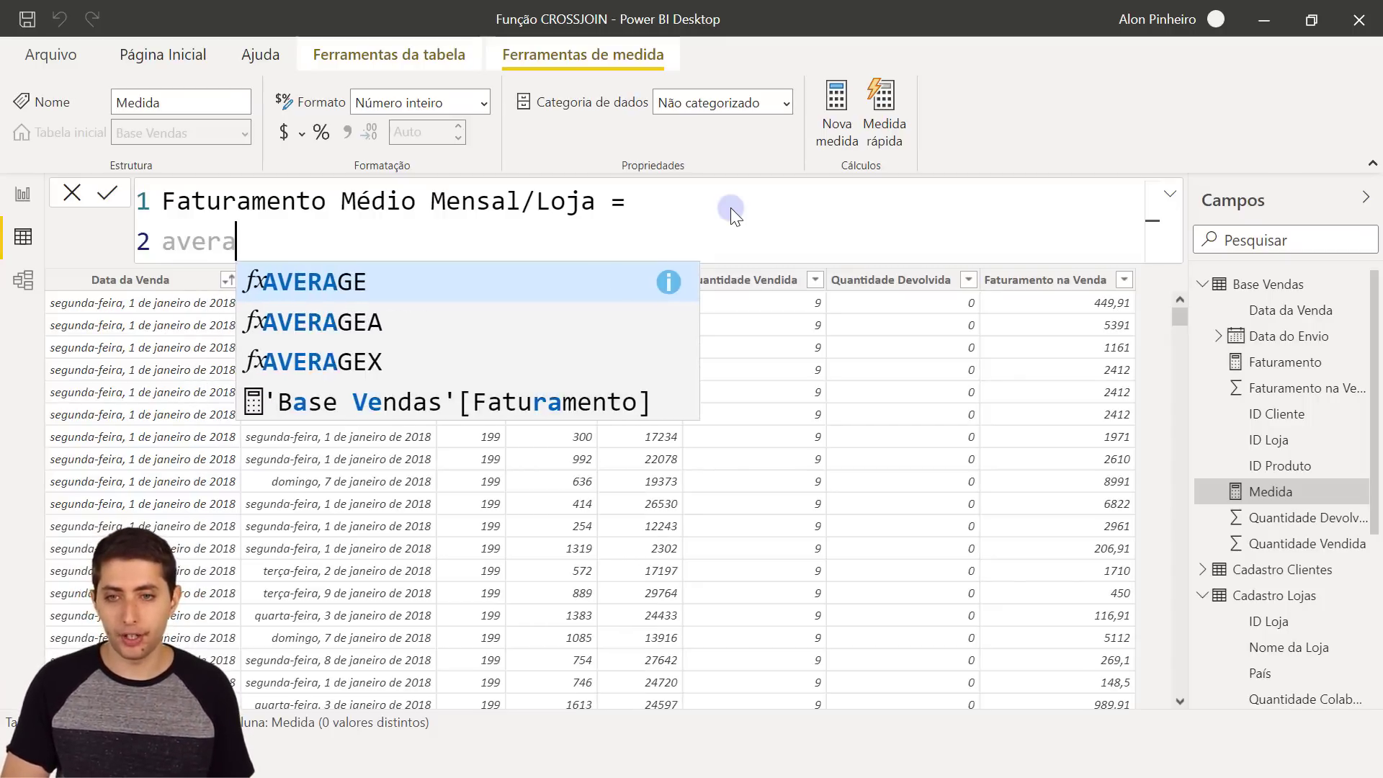
key("Tab")
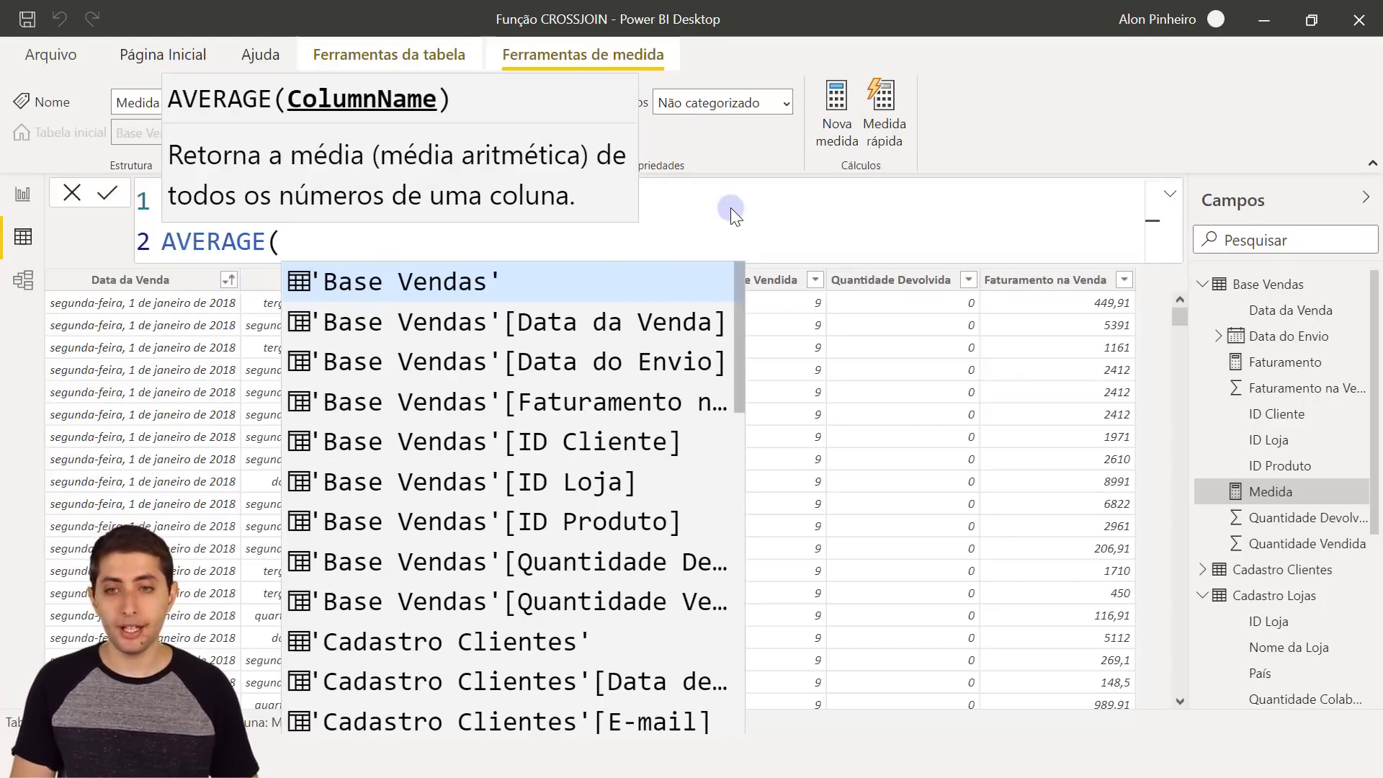
key("BackSpace")
type("E")
key("Down")
key("Down")
key("Tab")
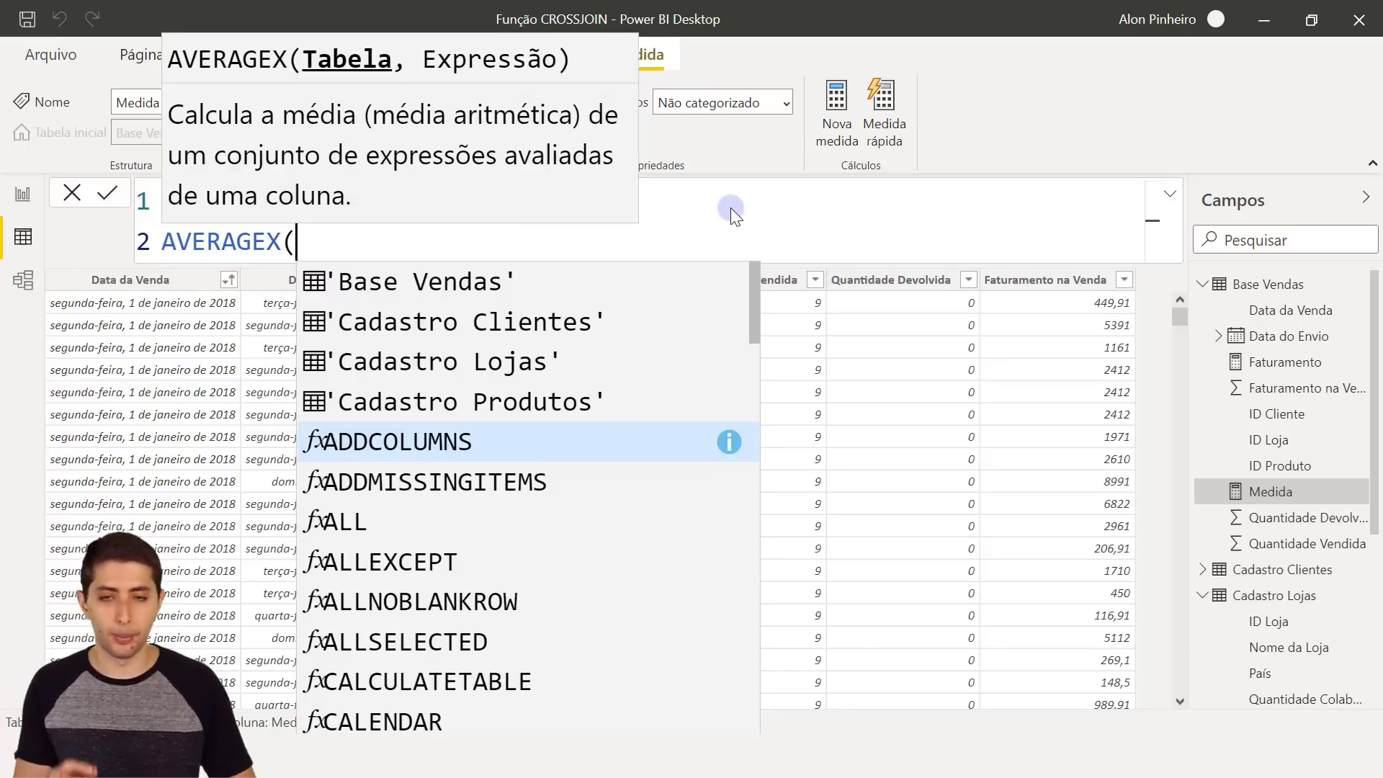
Step: Compare the suggested functions AVERAGE and AVERAGEX on the formula's second line, and clear the function name
key("BackSpace")
key("BackSpace")
key("BackSpace")
type("e")
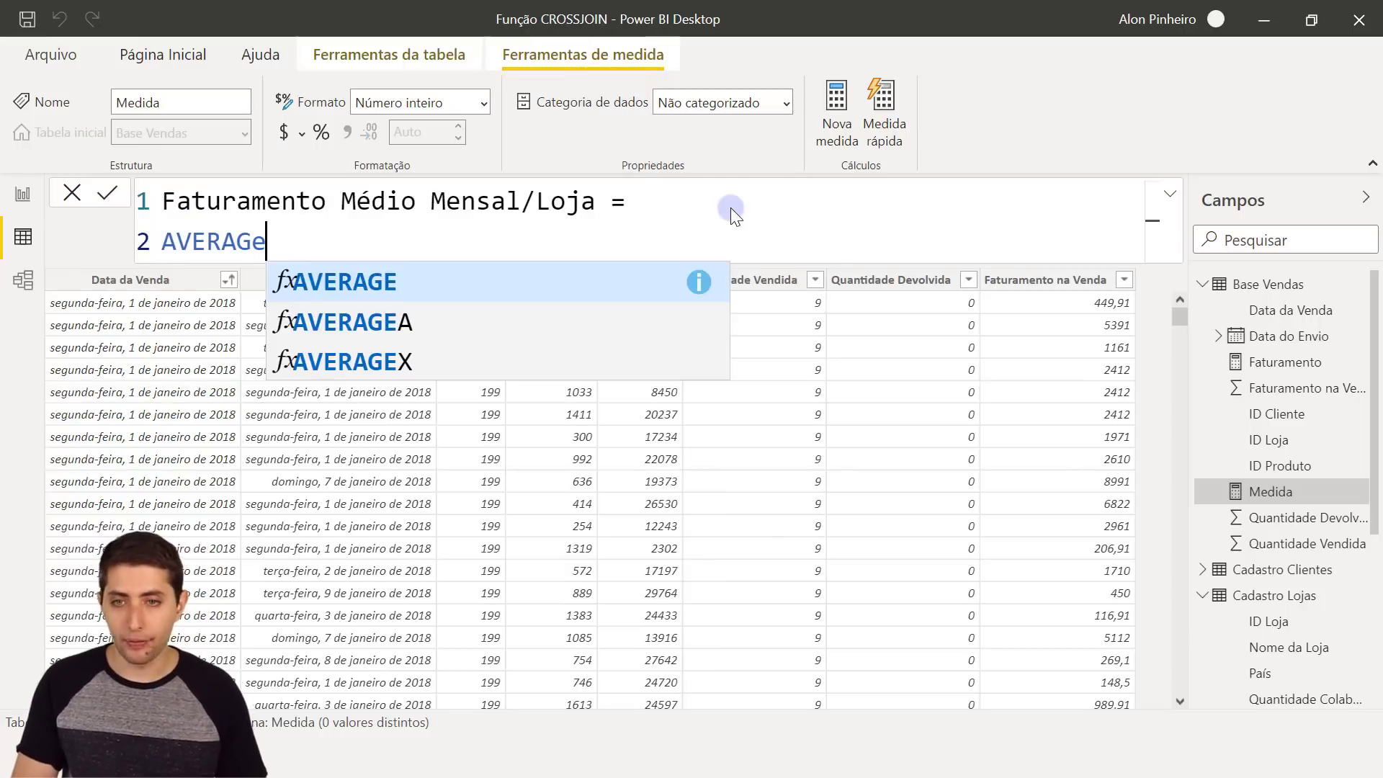
key("Down")
key("Down")
key("Up")
key("Up")
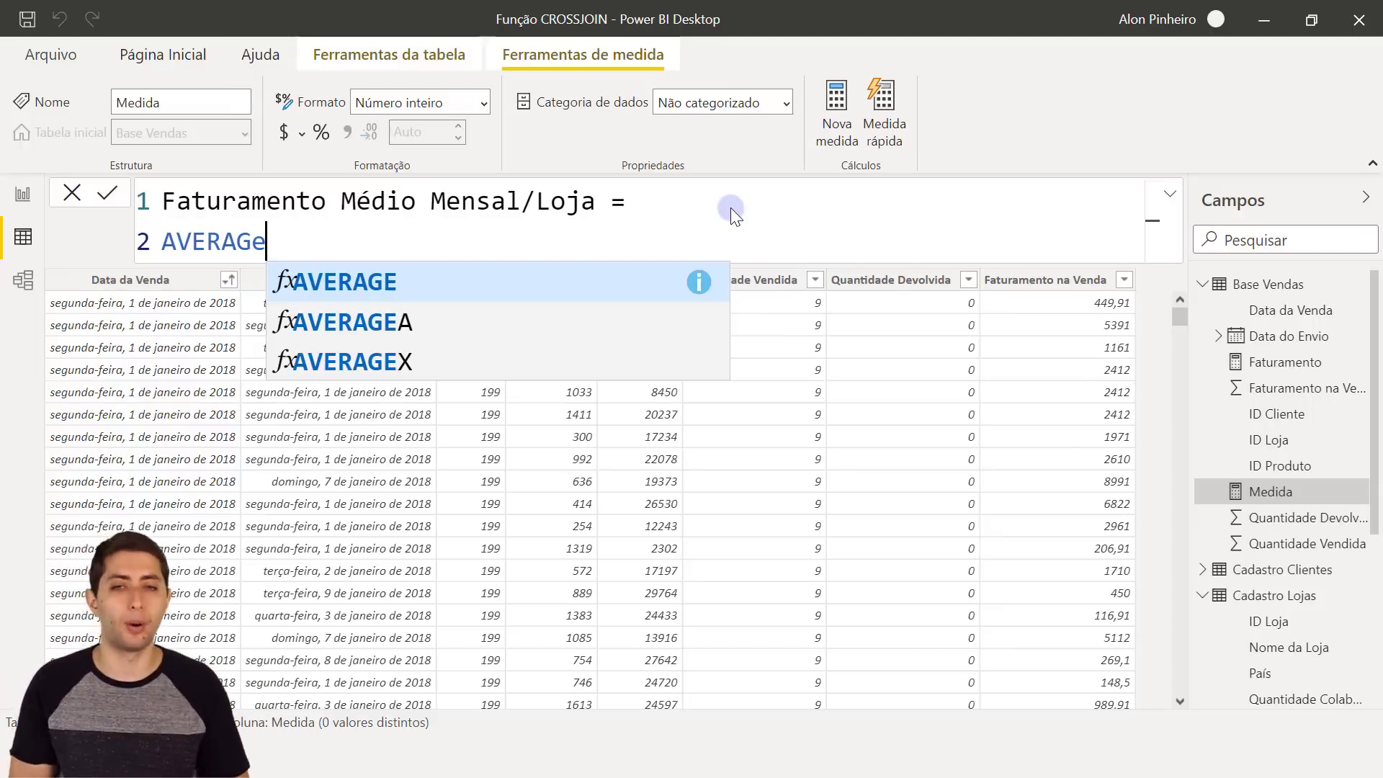
key("Down")
key("Down")
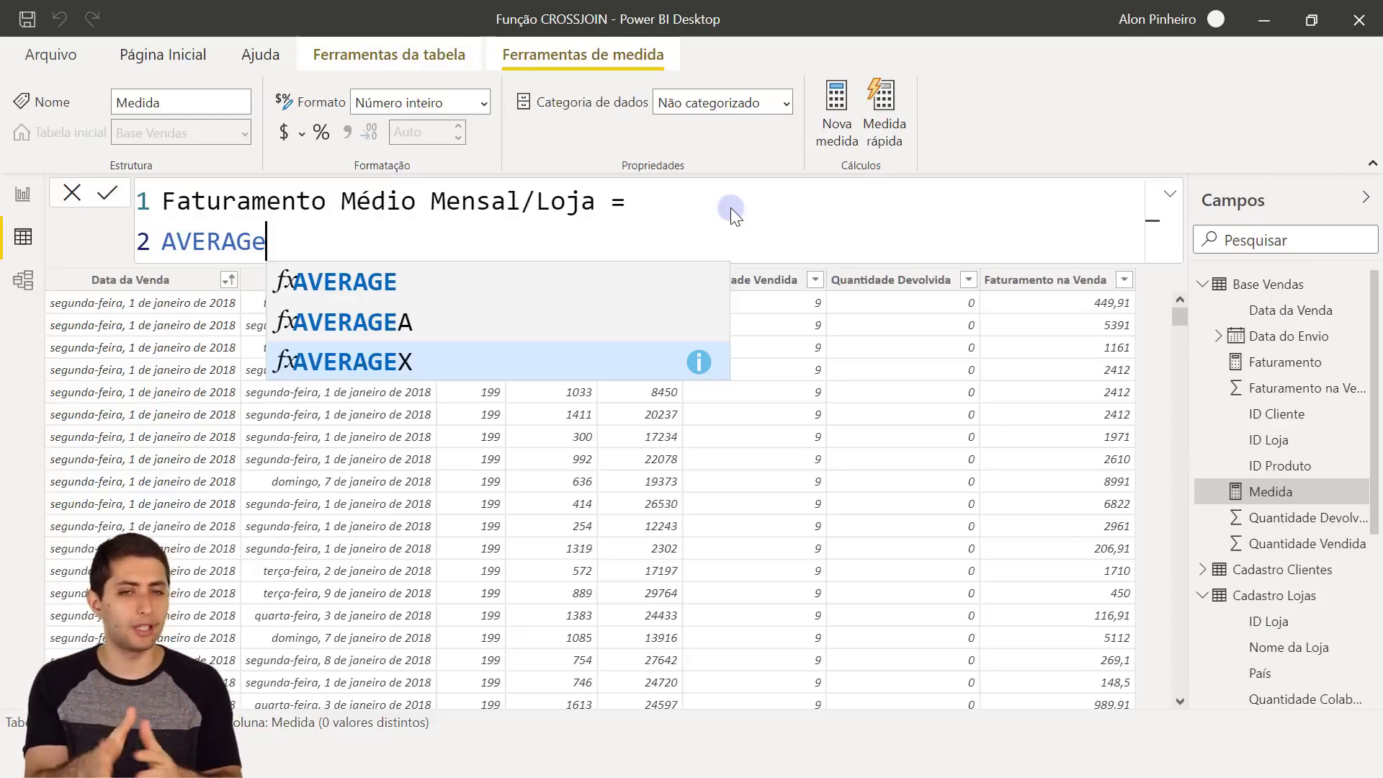
key("ctrl+BackSpace")
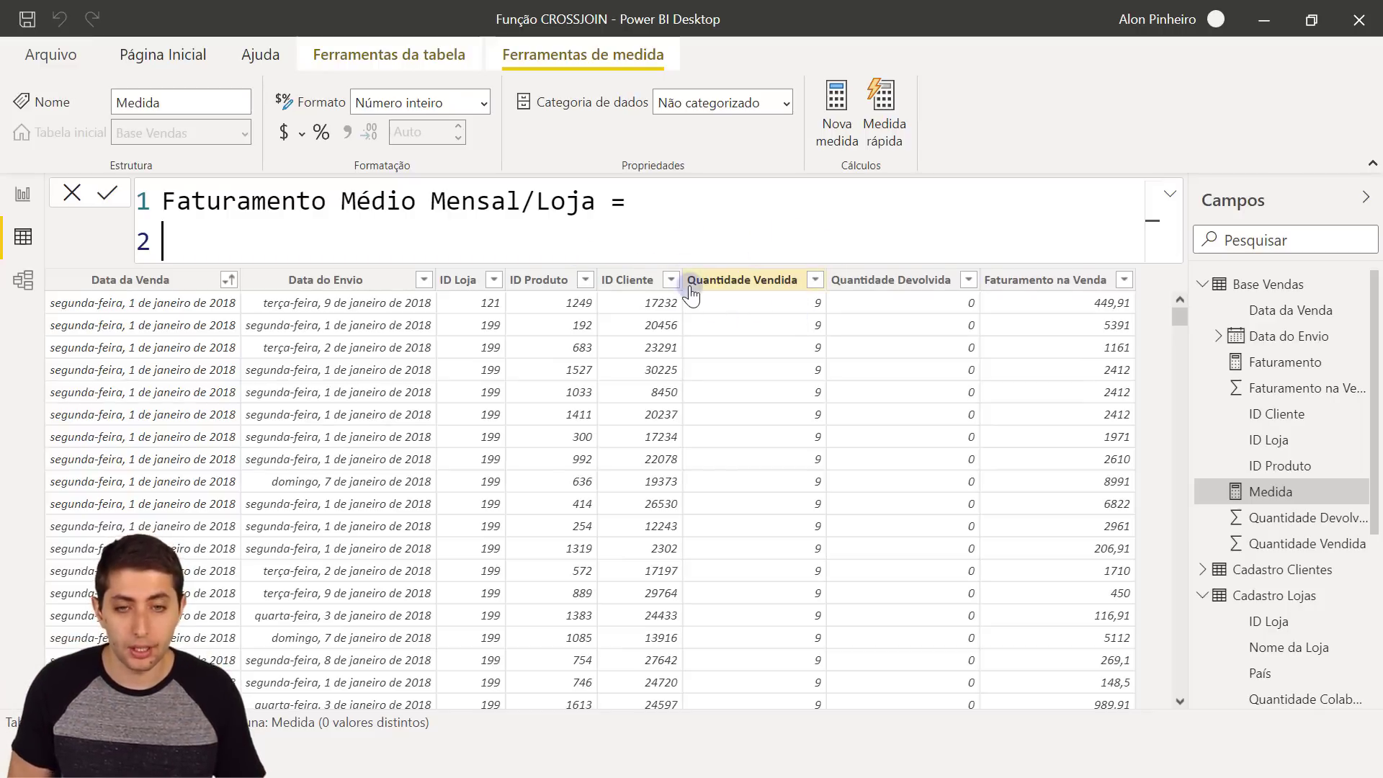
Step: Try AVERAGE('Base Vendas'[Quantidade Vendida]) as the formula of Faturamento Médio Mensal/Loja, and clear that line
type("av")
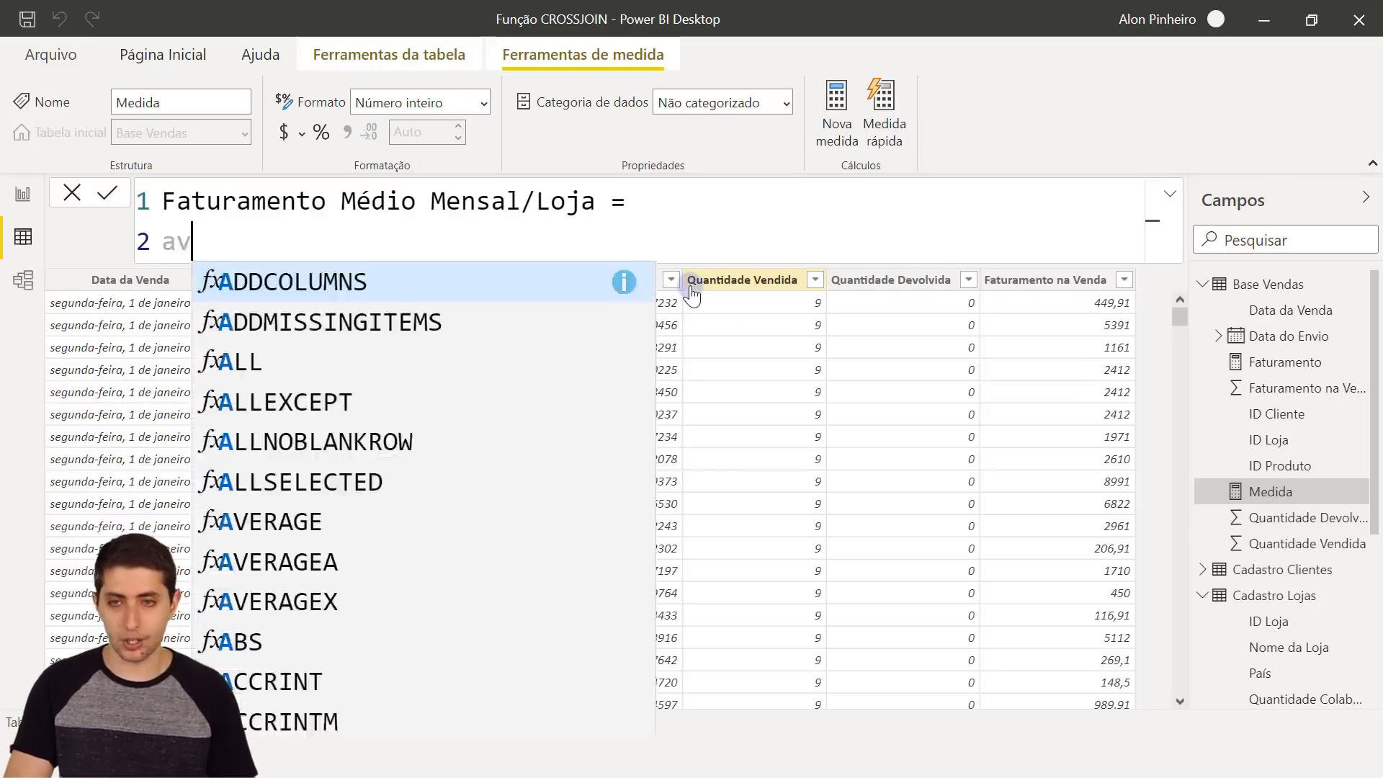
type("erga")
key("Tab")
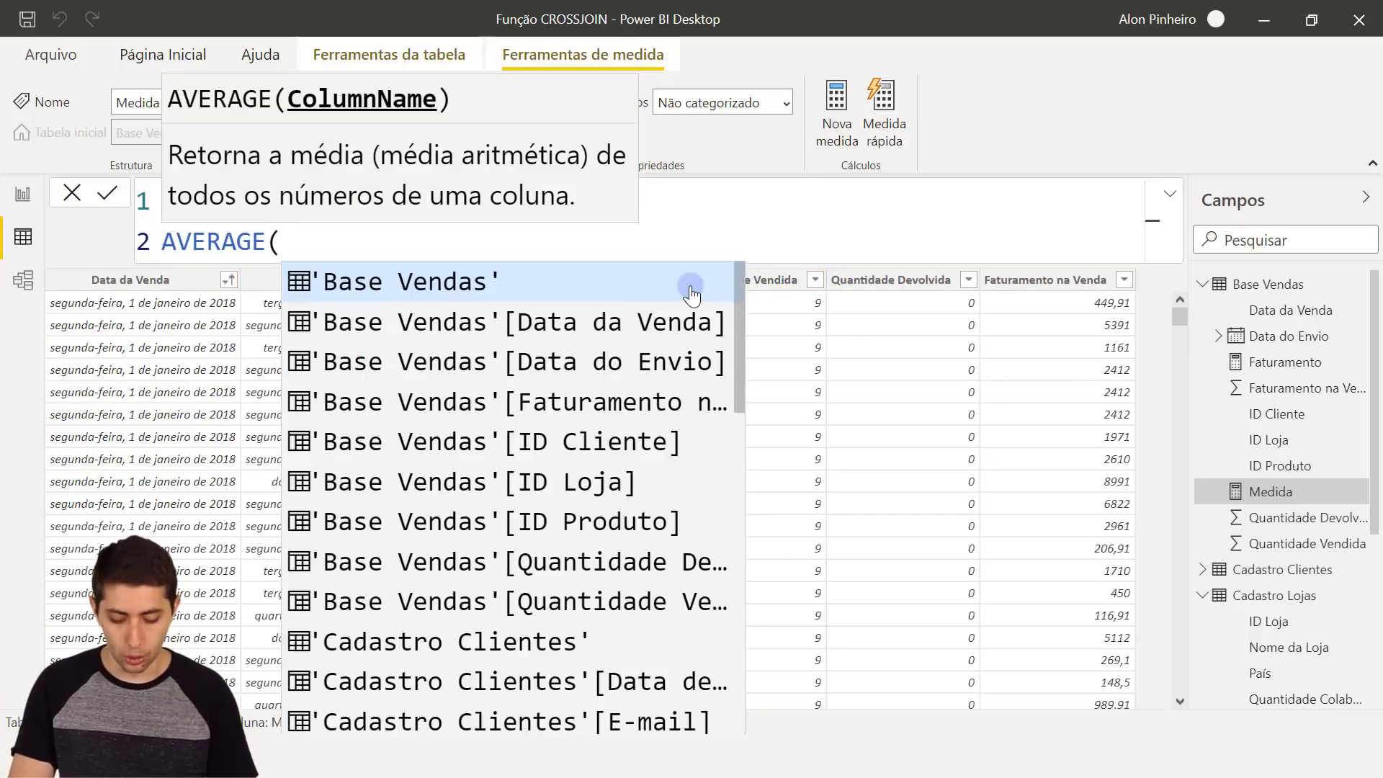
type("quantidade ven")
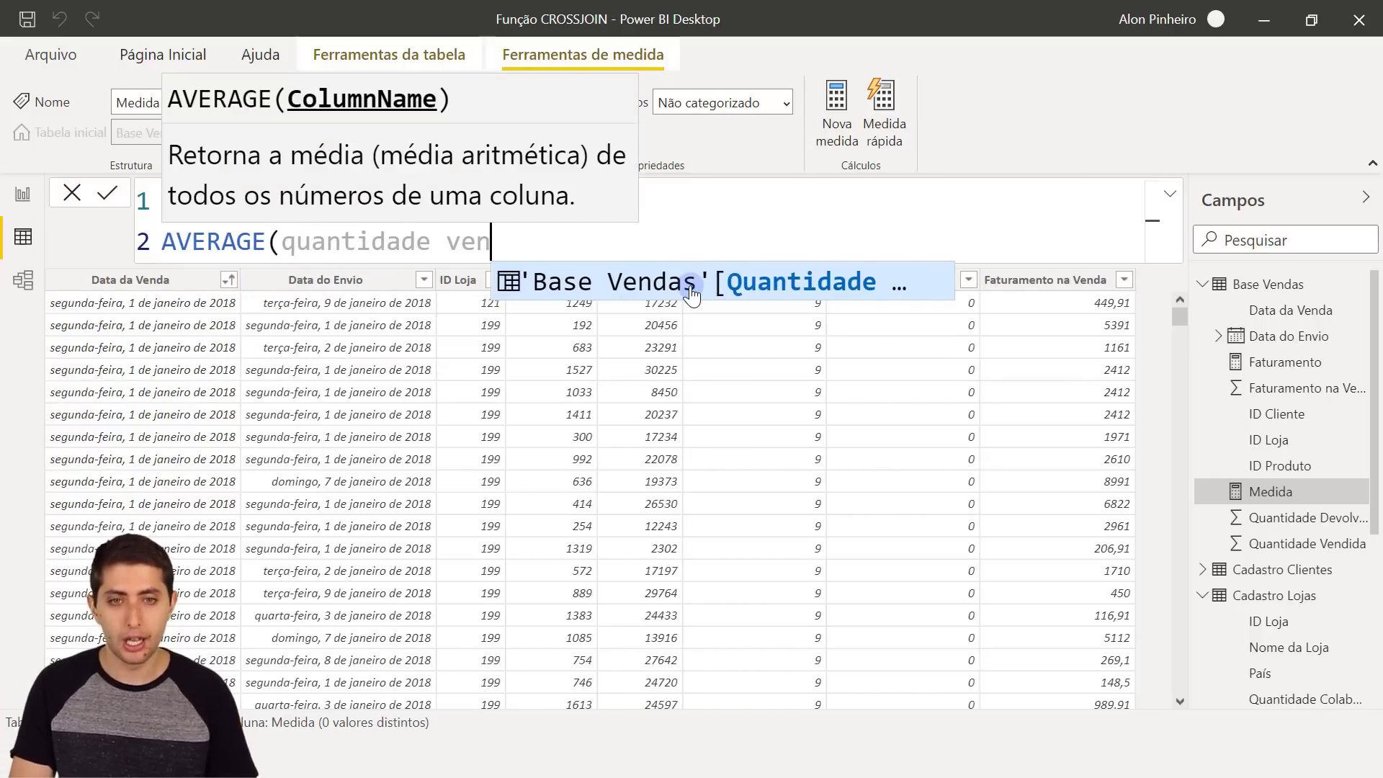
left_click(691, 294)
type(")")
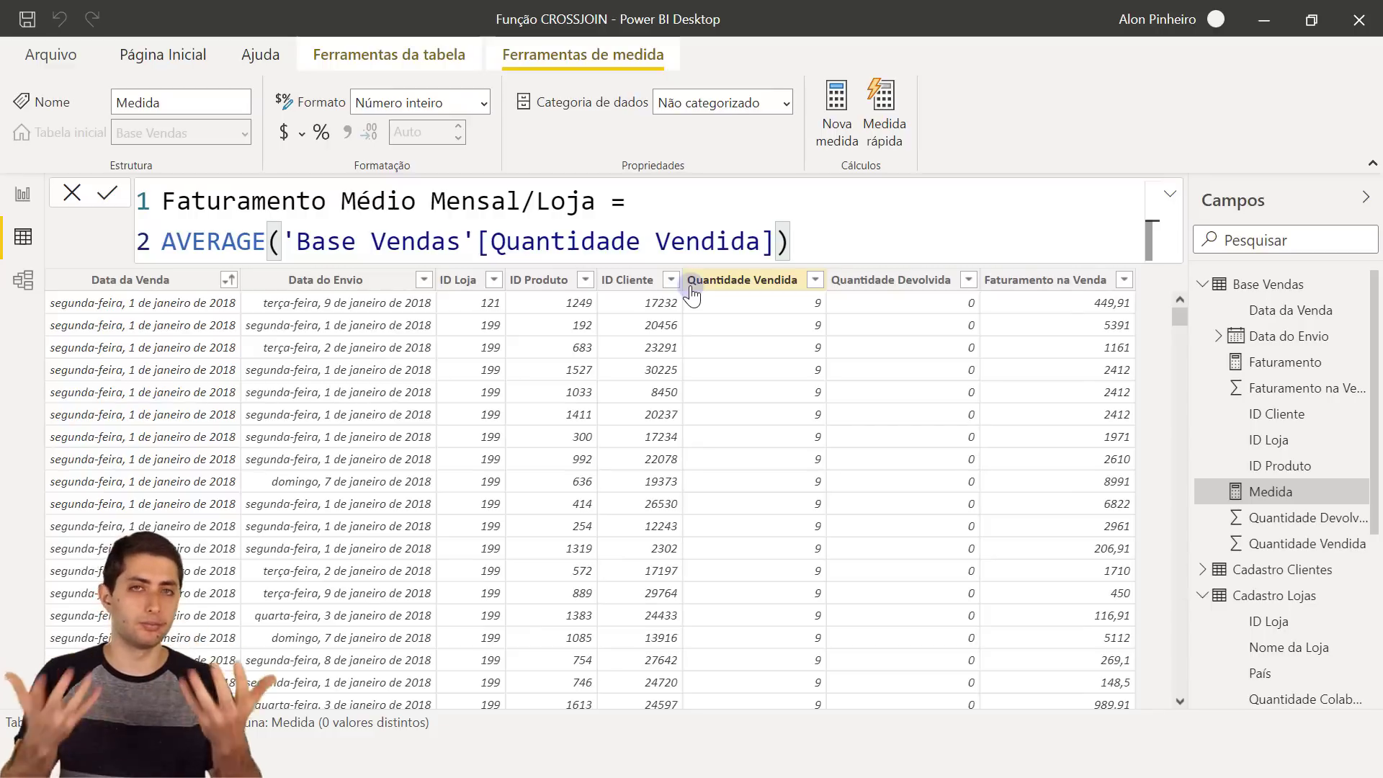
key("shift+Home")
key("BackSpace")
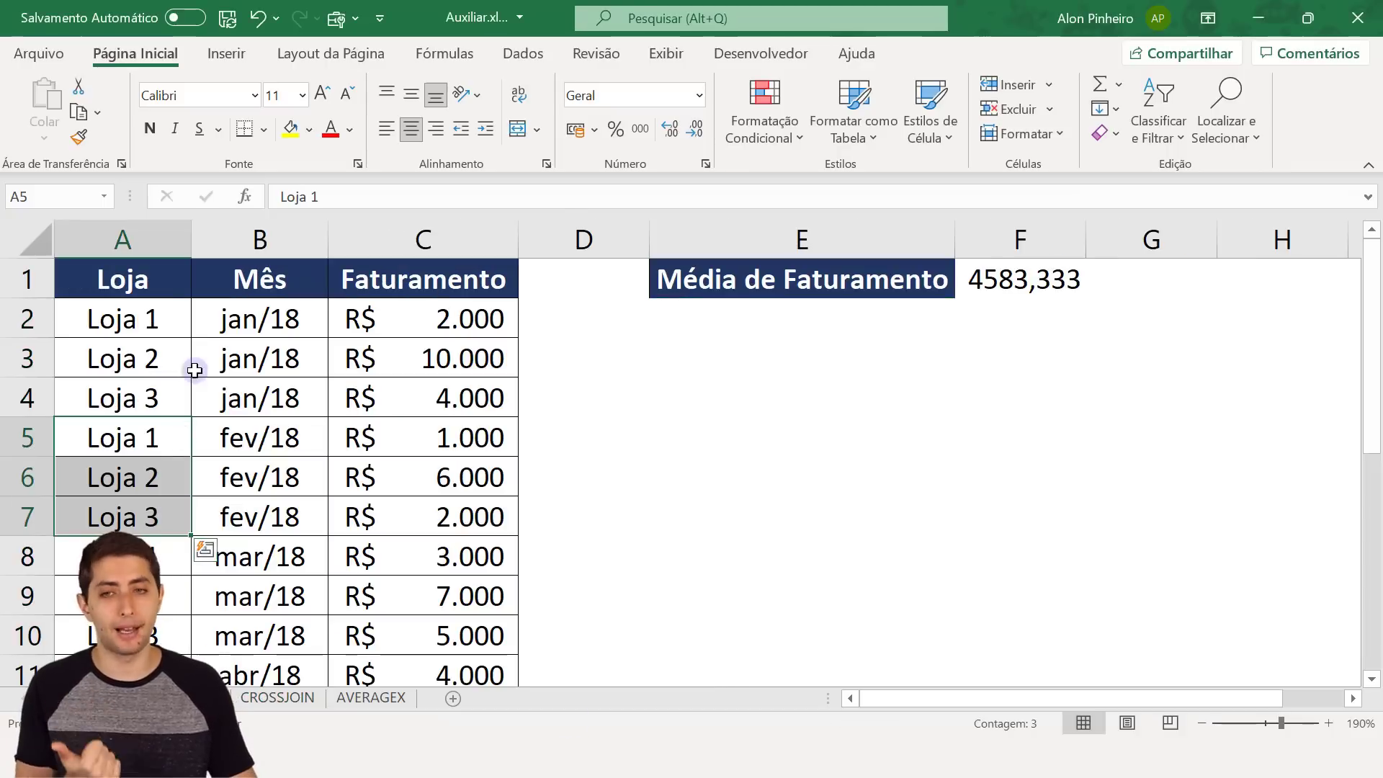
Step: Examine the Loja and Faturamento columns of the sample table in the Excel sheet
left_click(168, 299)
left_click(136, 246)
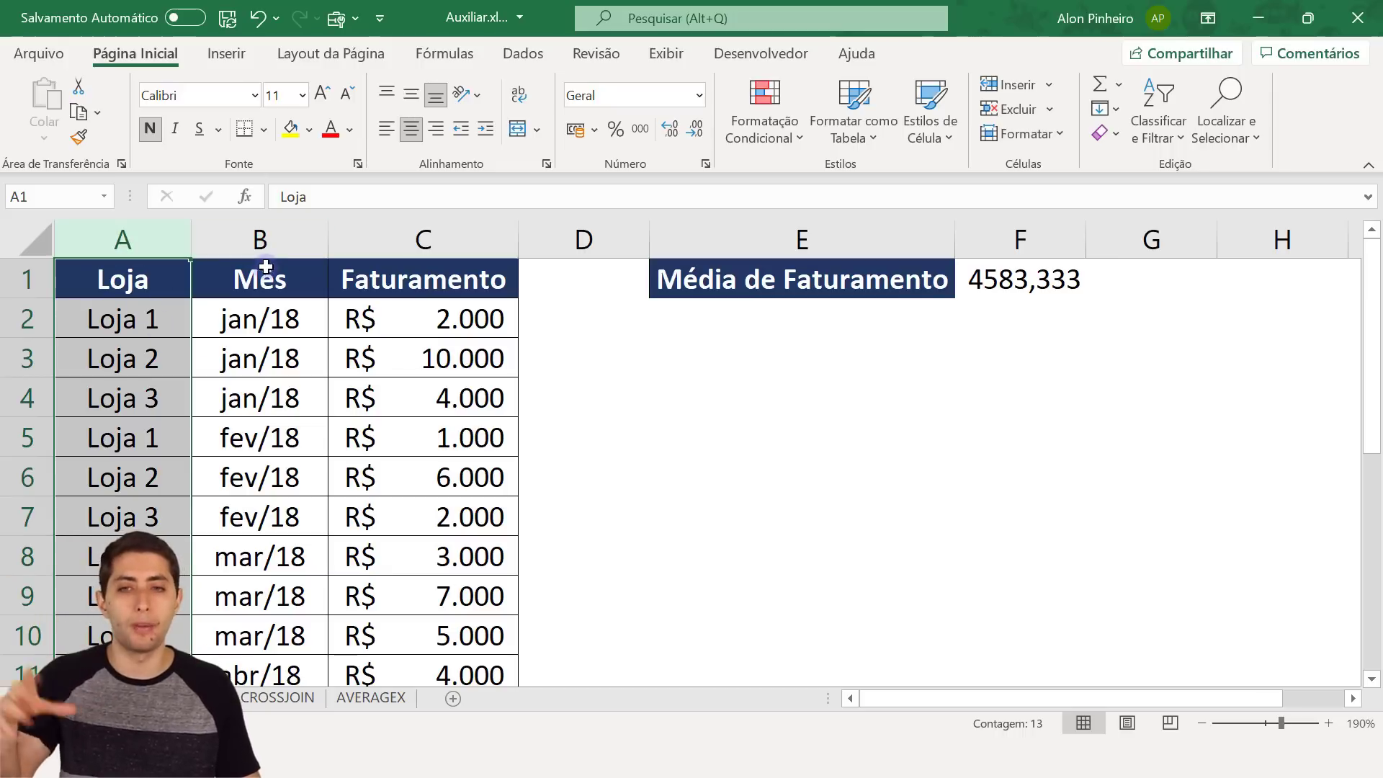
left_click(364, 229)
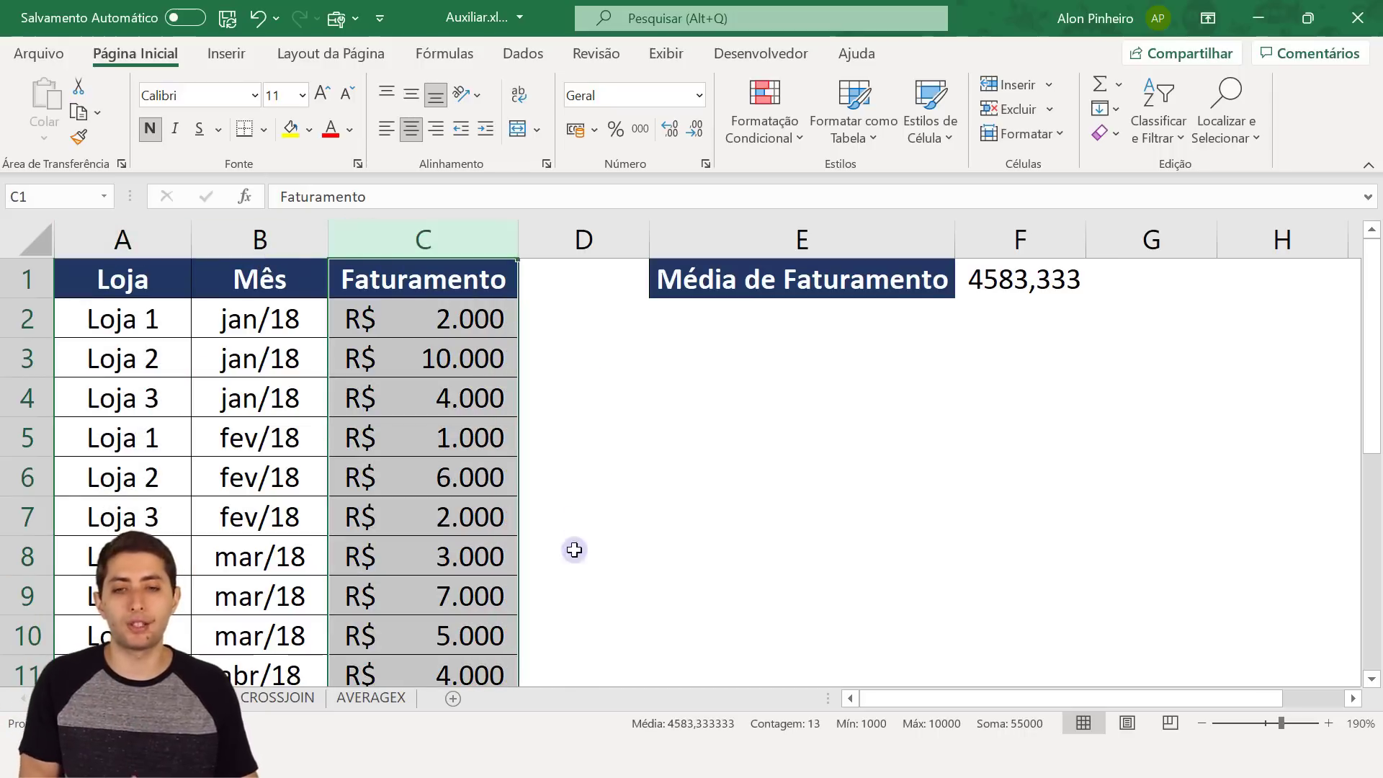
Step: Switch to Power BI, start an AVERAGEX function with a new line for its table argument, and check the Mês column in Excel
mouse_move(562, 767)
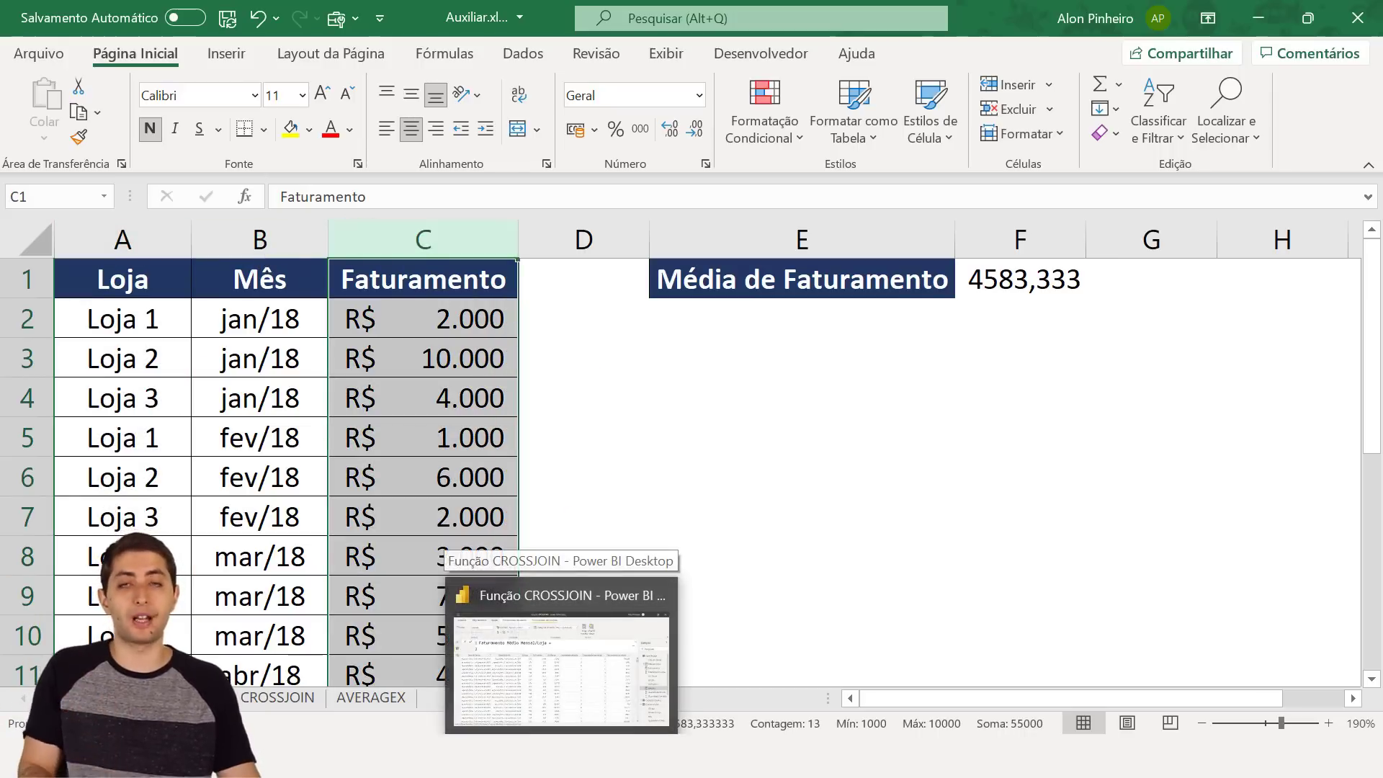
left_click(561, 670)
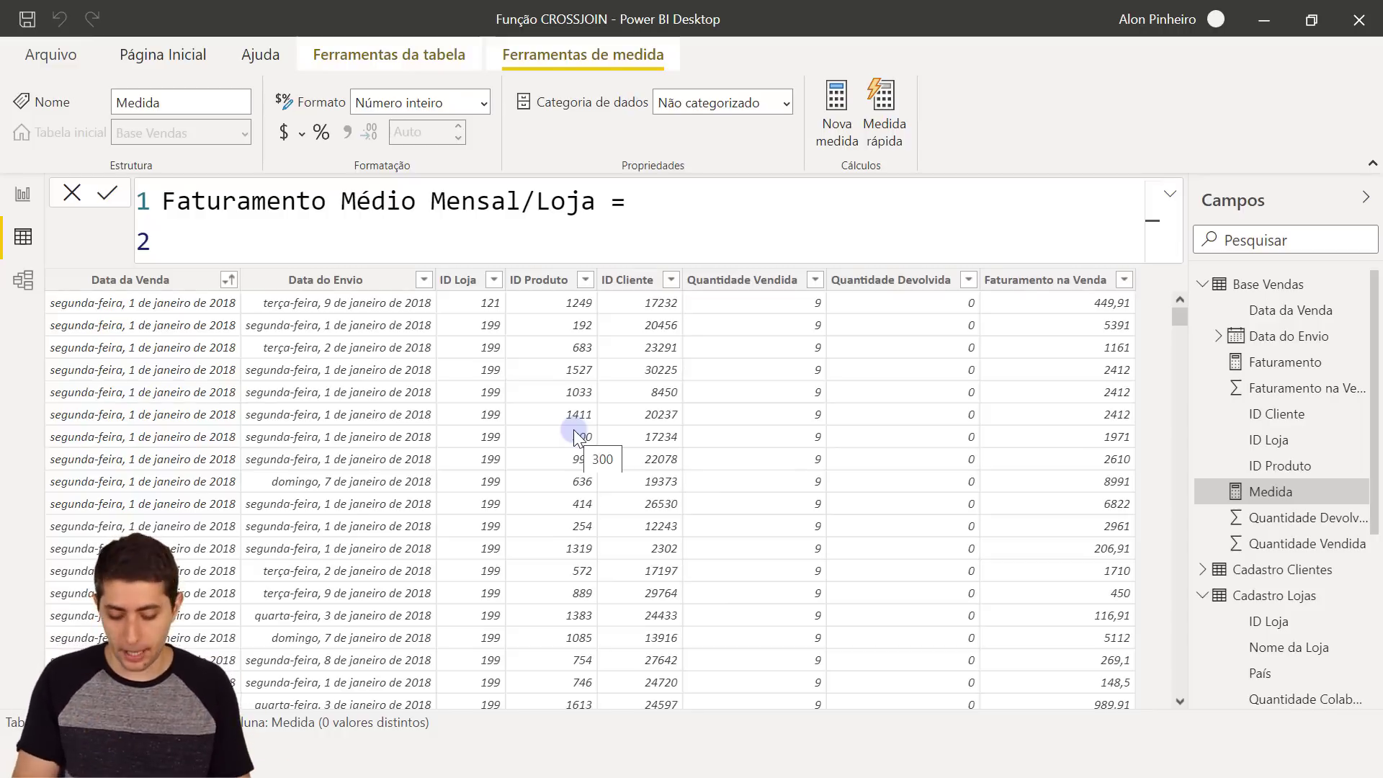
type("averag")
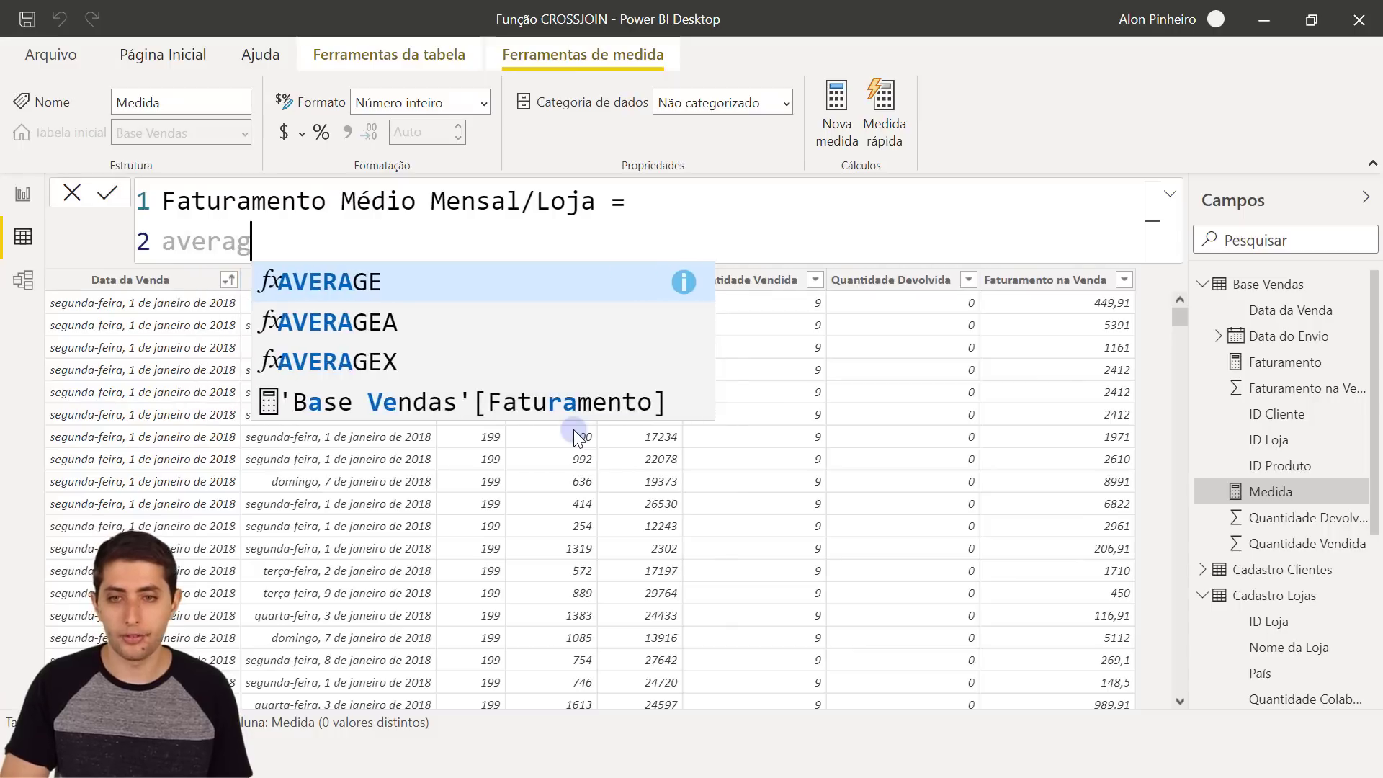
type("ex")
key("Tab")
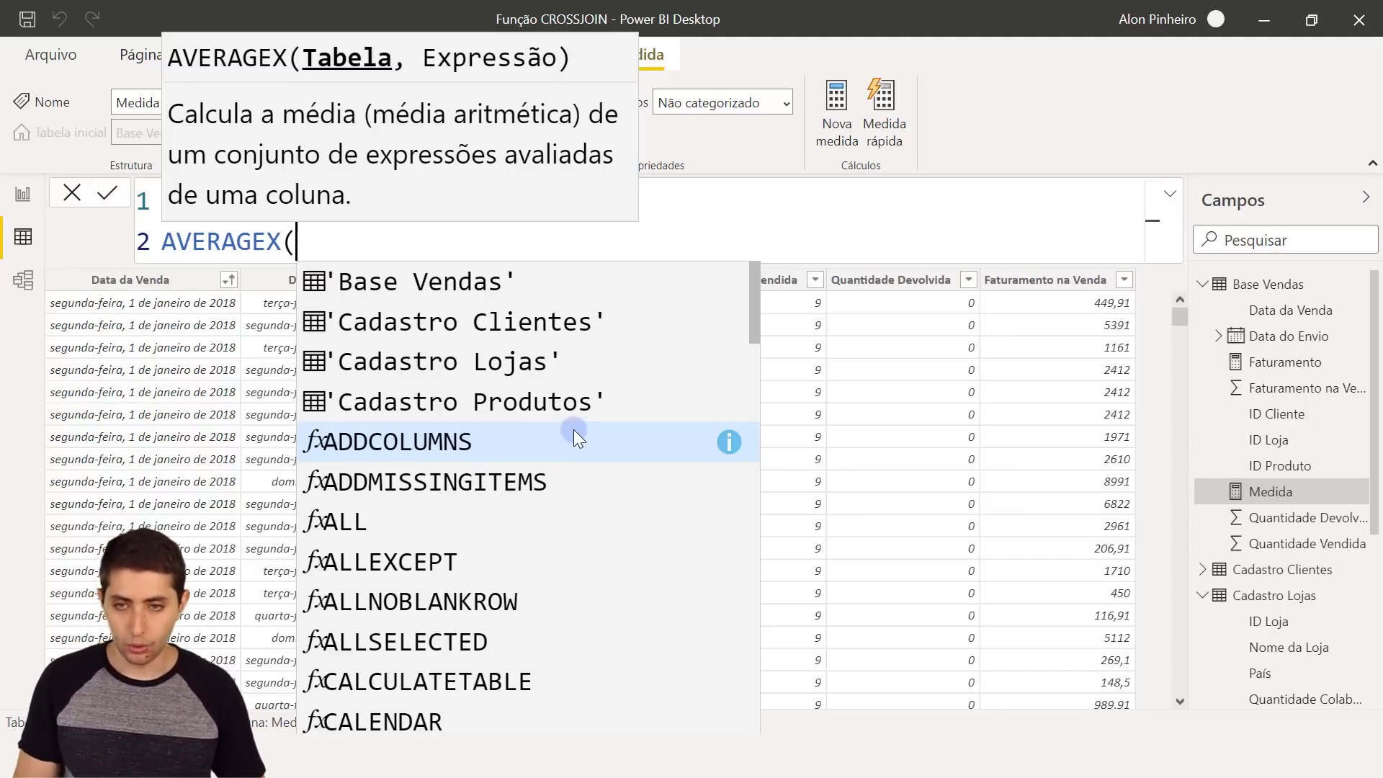
key("shift+Return")
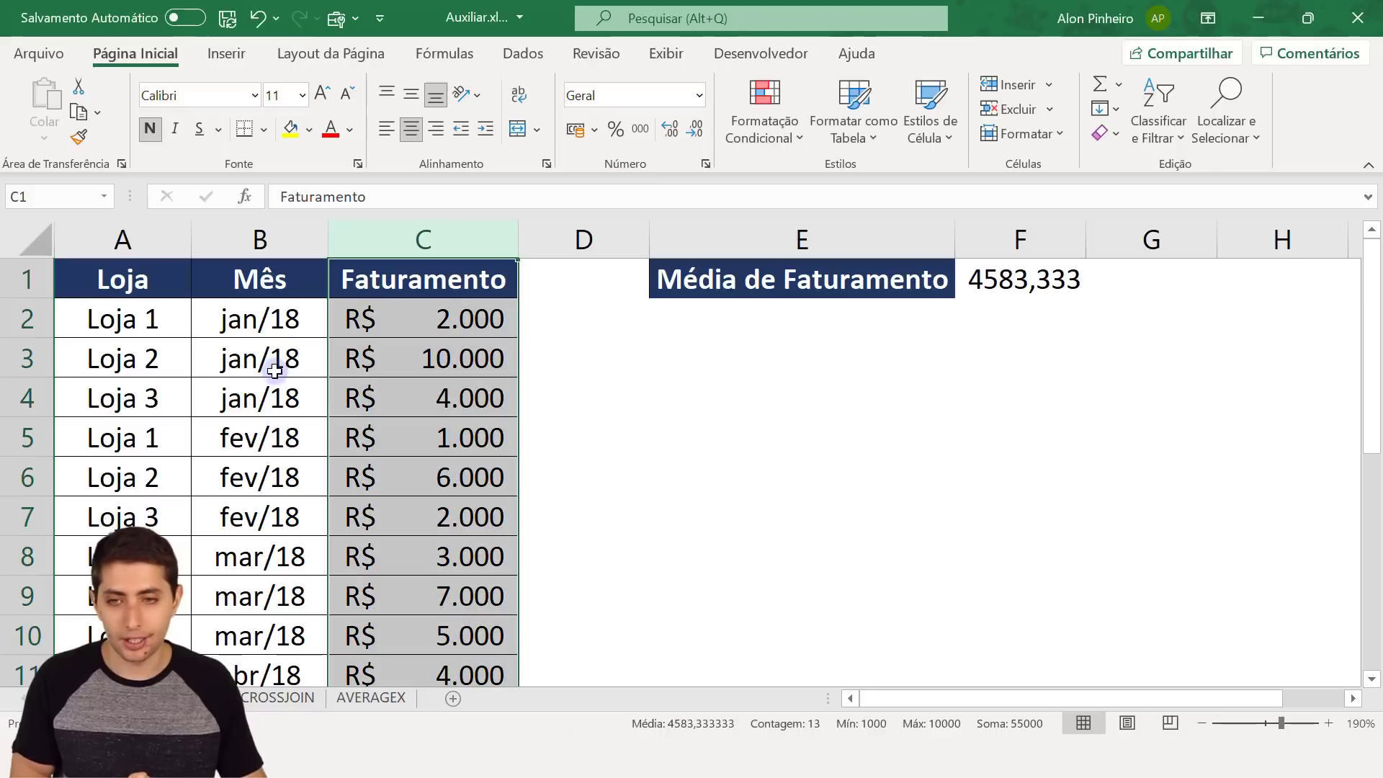
left_click(242, 293)
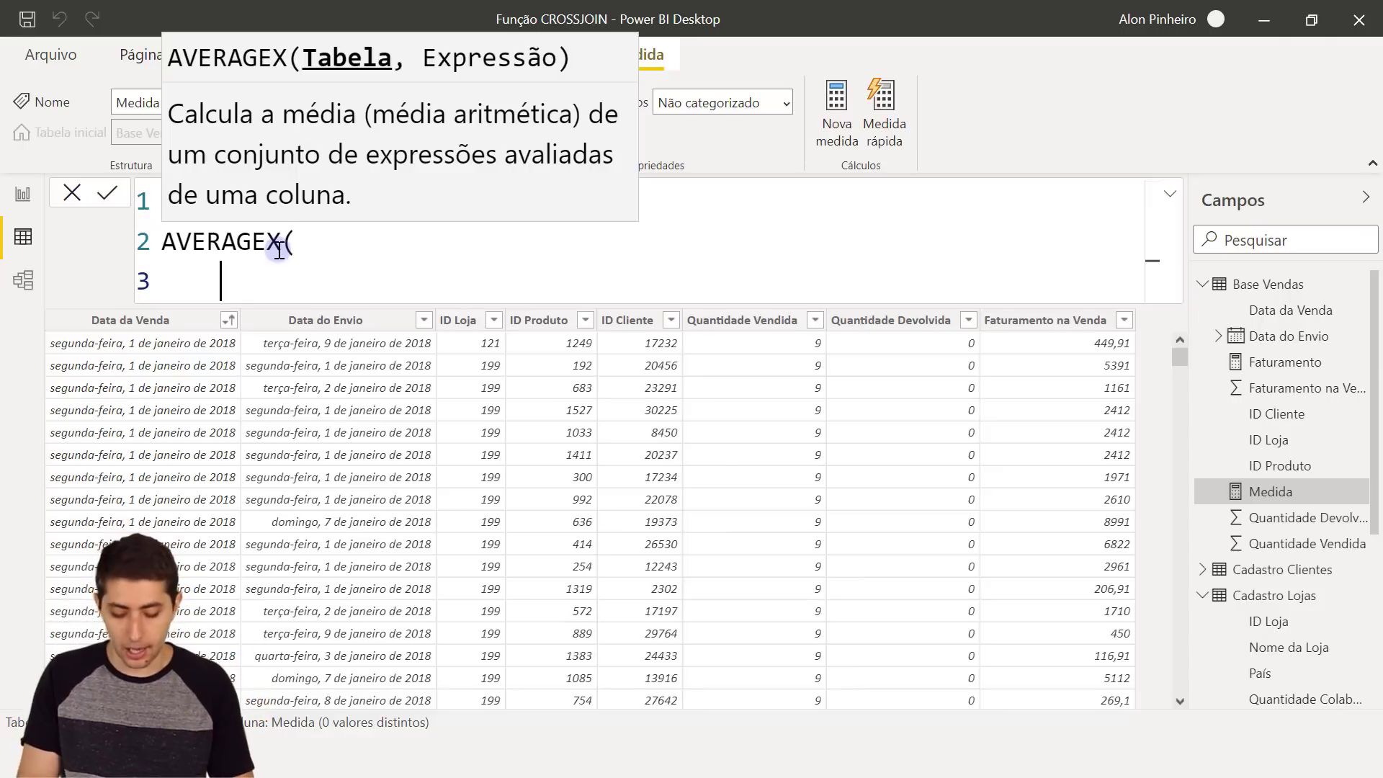
type("m")
key("BackSpace")
type("loj")
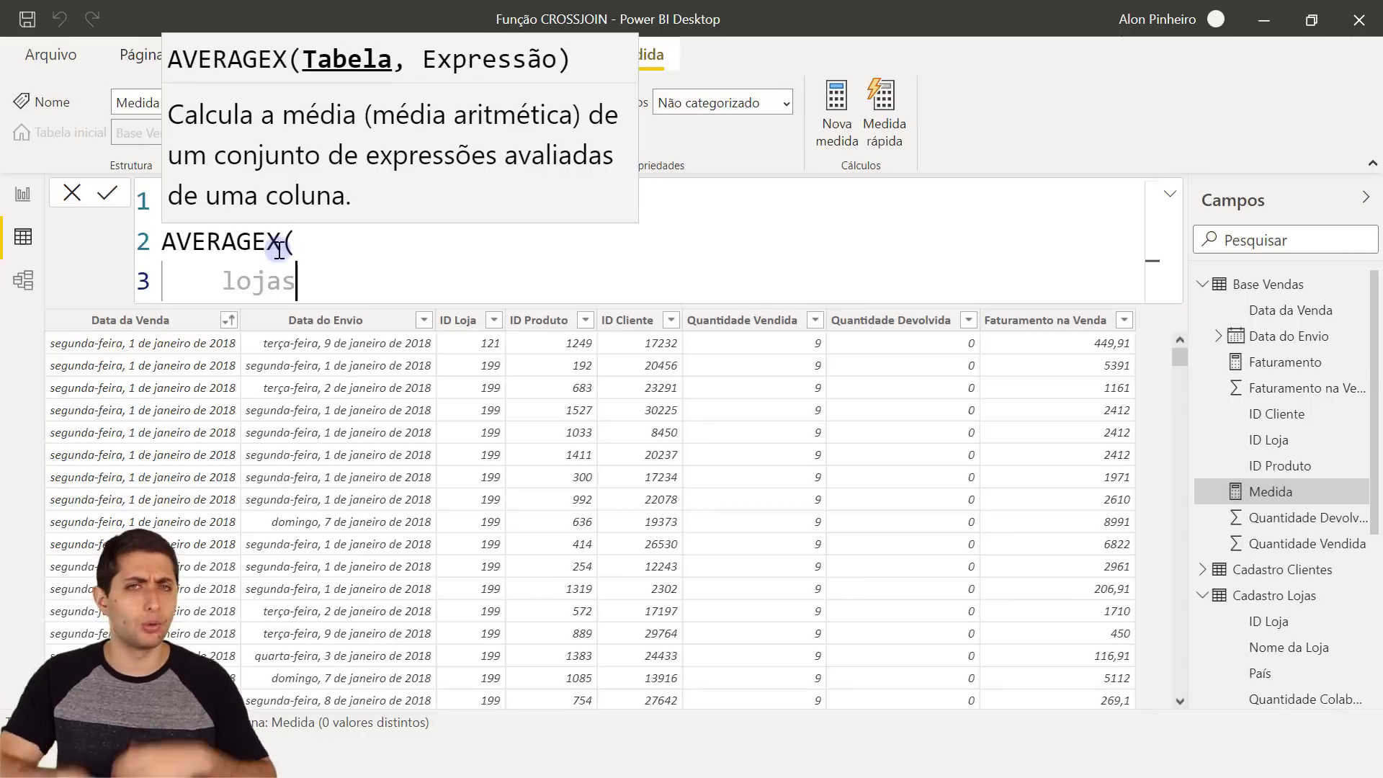
type("as")
key("BackSpace")
key("BackSpace")
key("BackSpace")
key("BackSpace")
key("BackSpace")
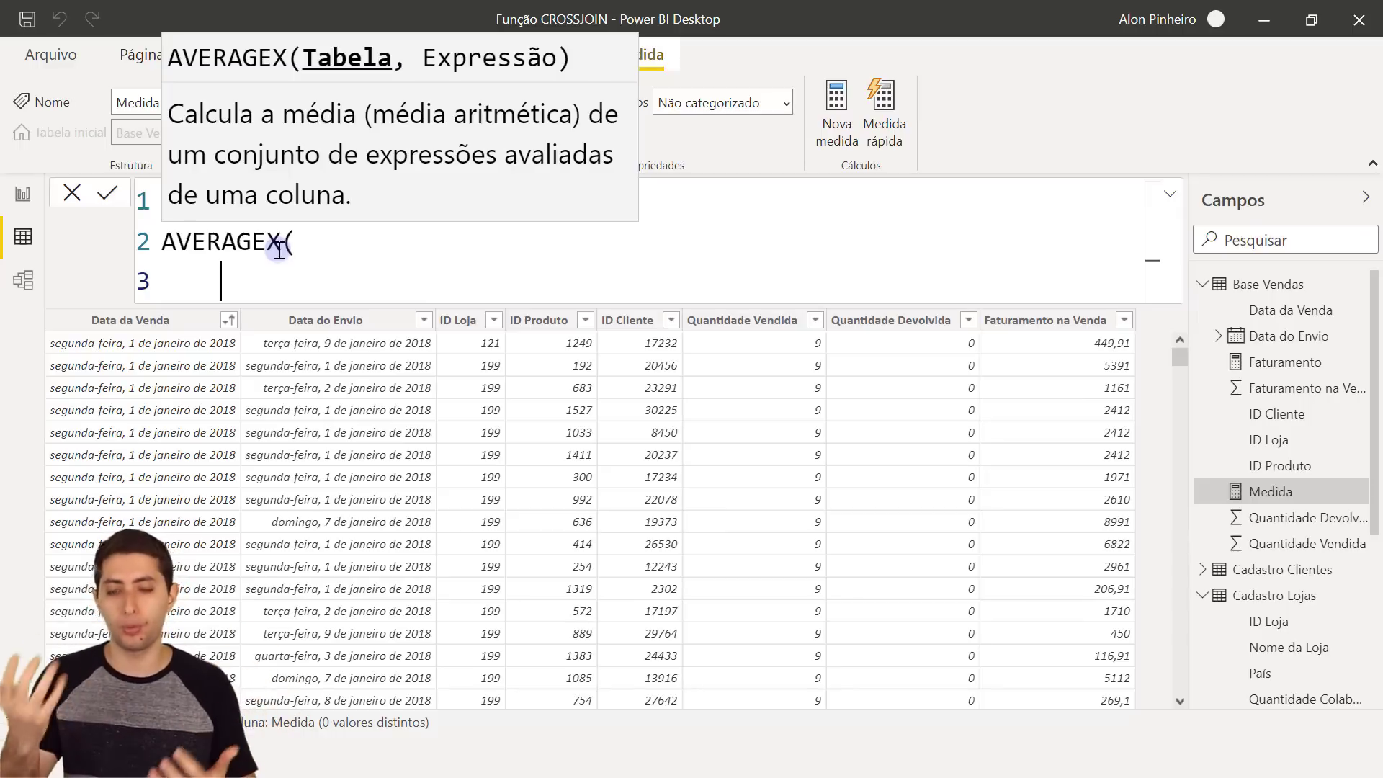
Step: Nest CROSSJOIN inside AVERAGEX with VALUES('Base Vendas'[ID Loja]) as its first table, and start a line for the second table
type("cros")
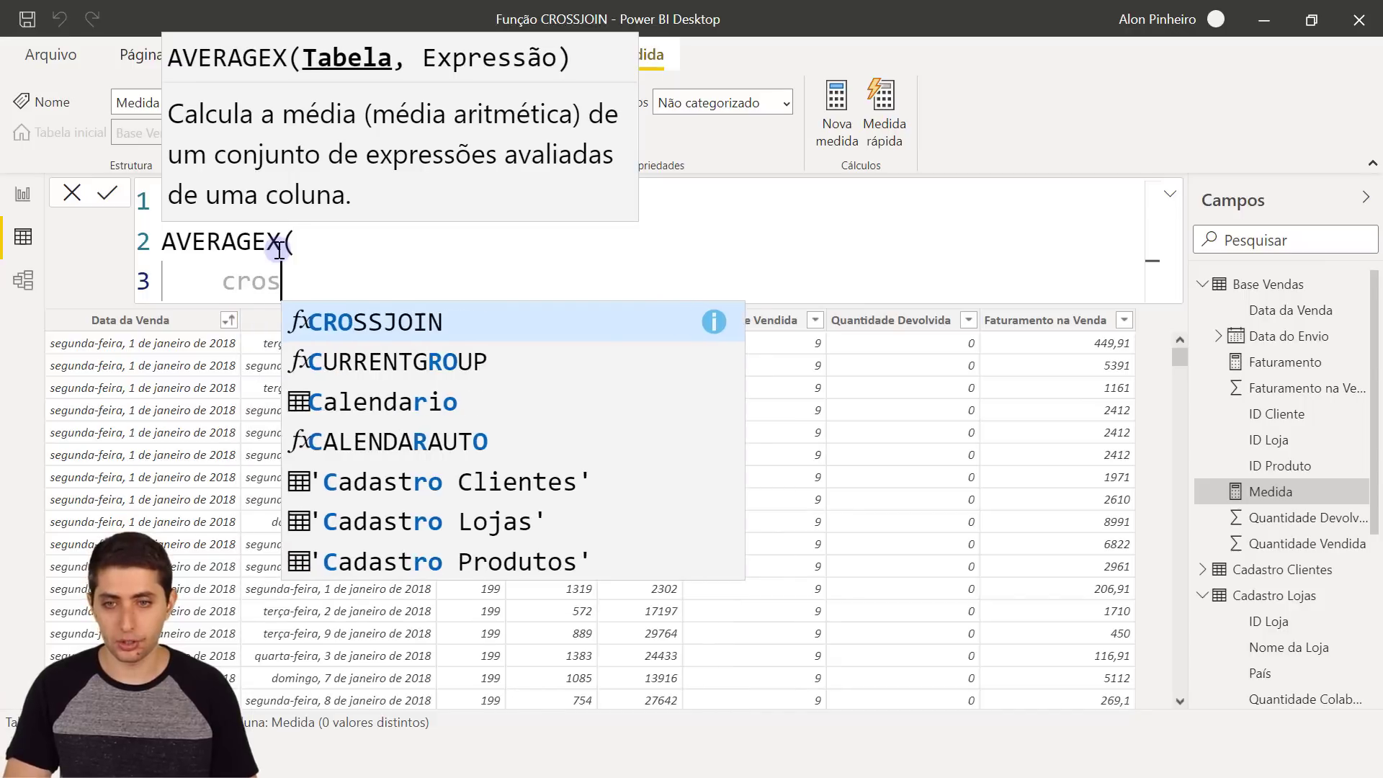
key("Tab")
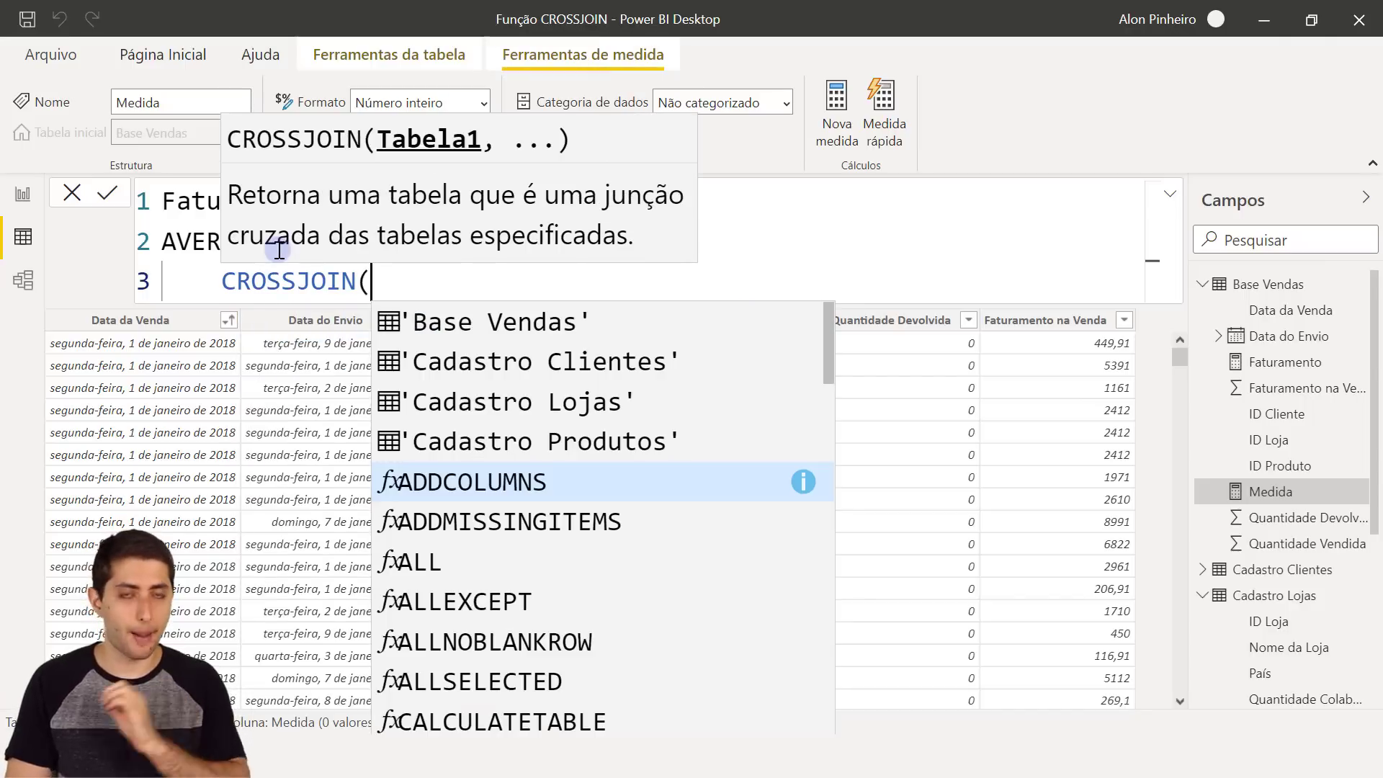
key("shift+Return")
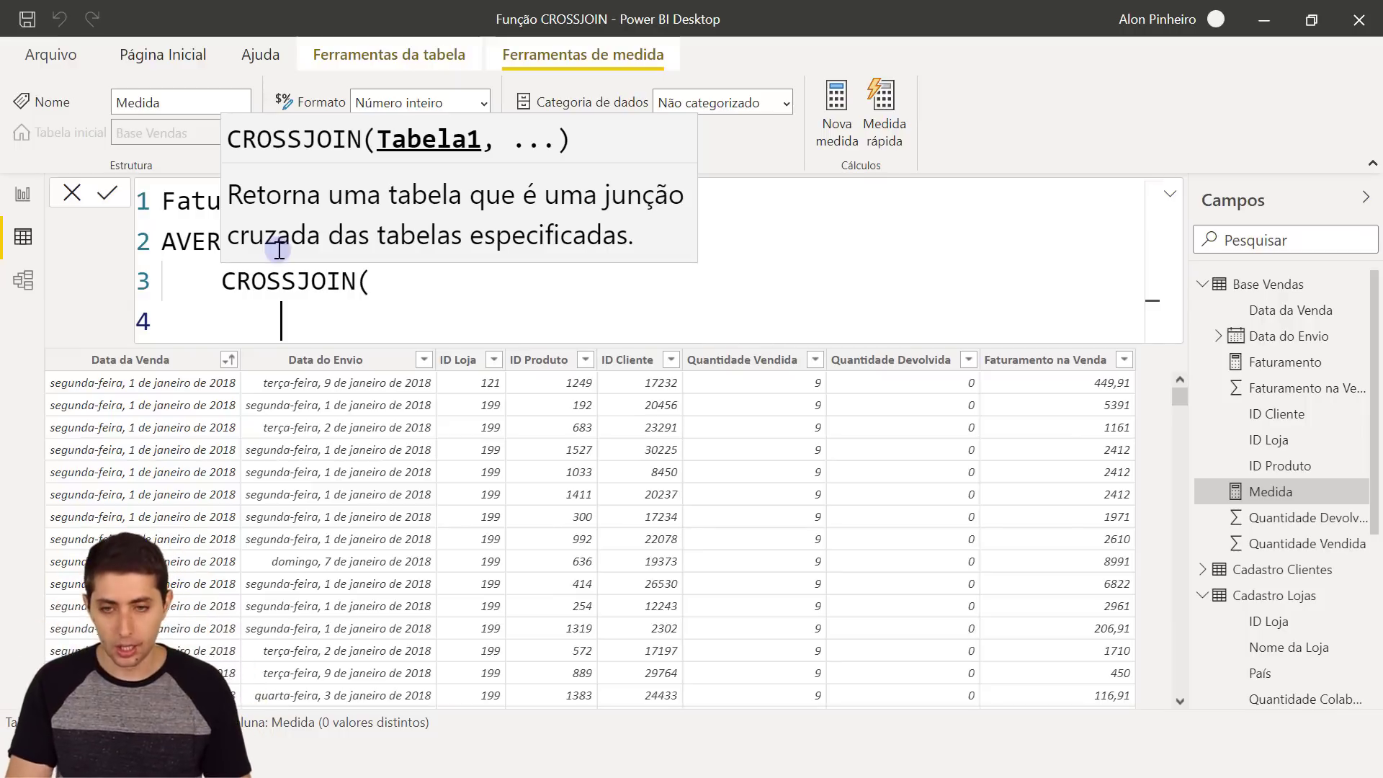
type("valu")
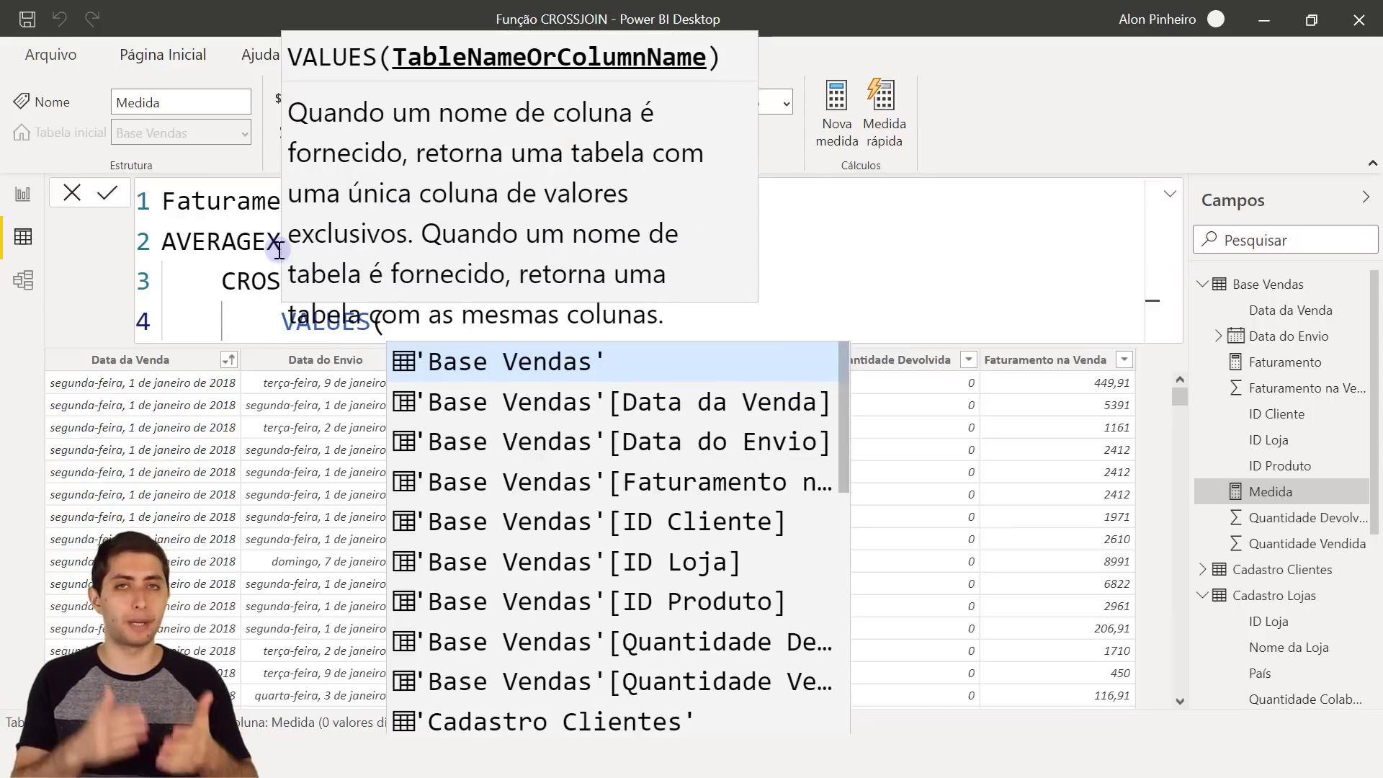
type("id loj")
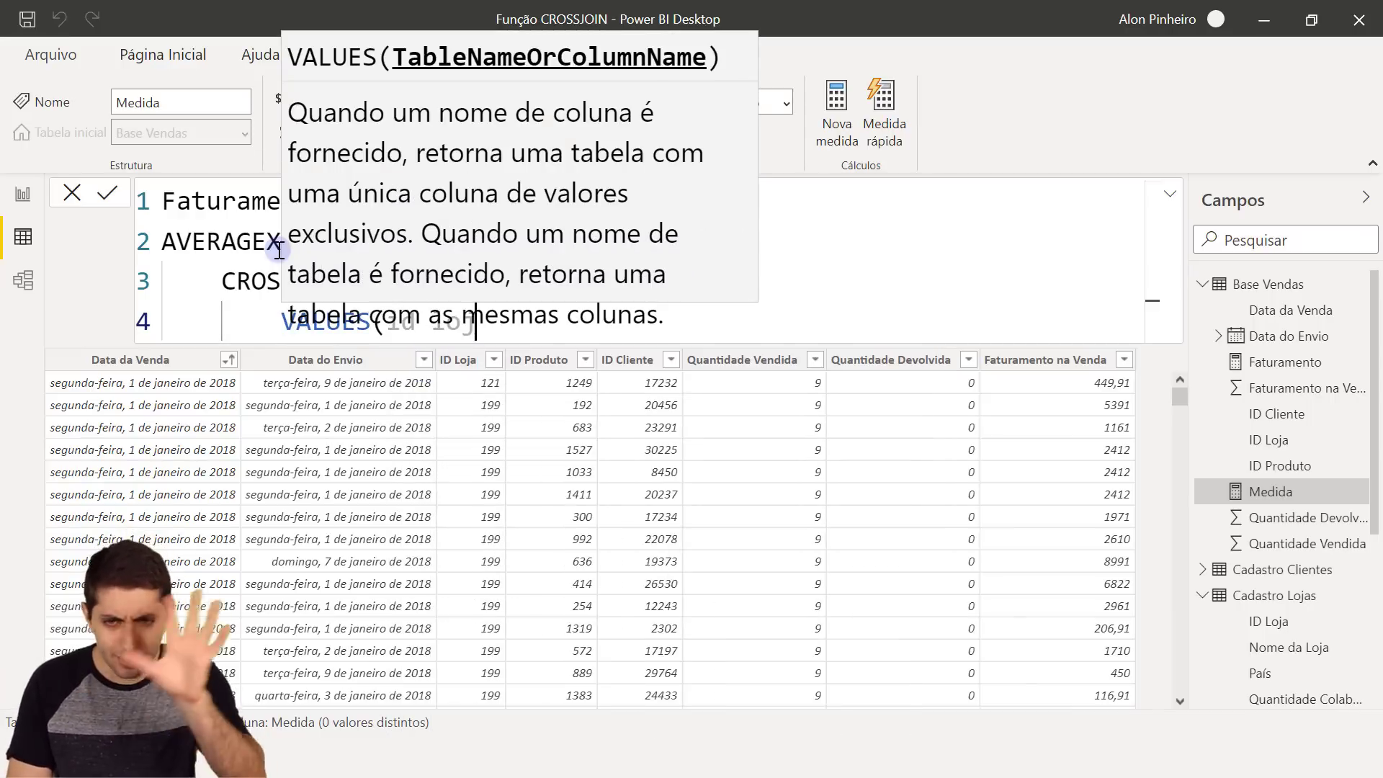
key("Escape")
key("ctrl+space")
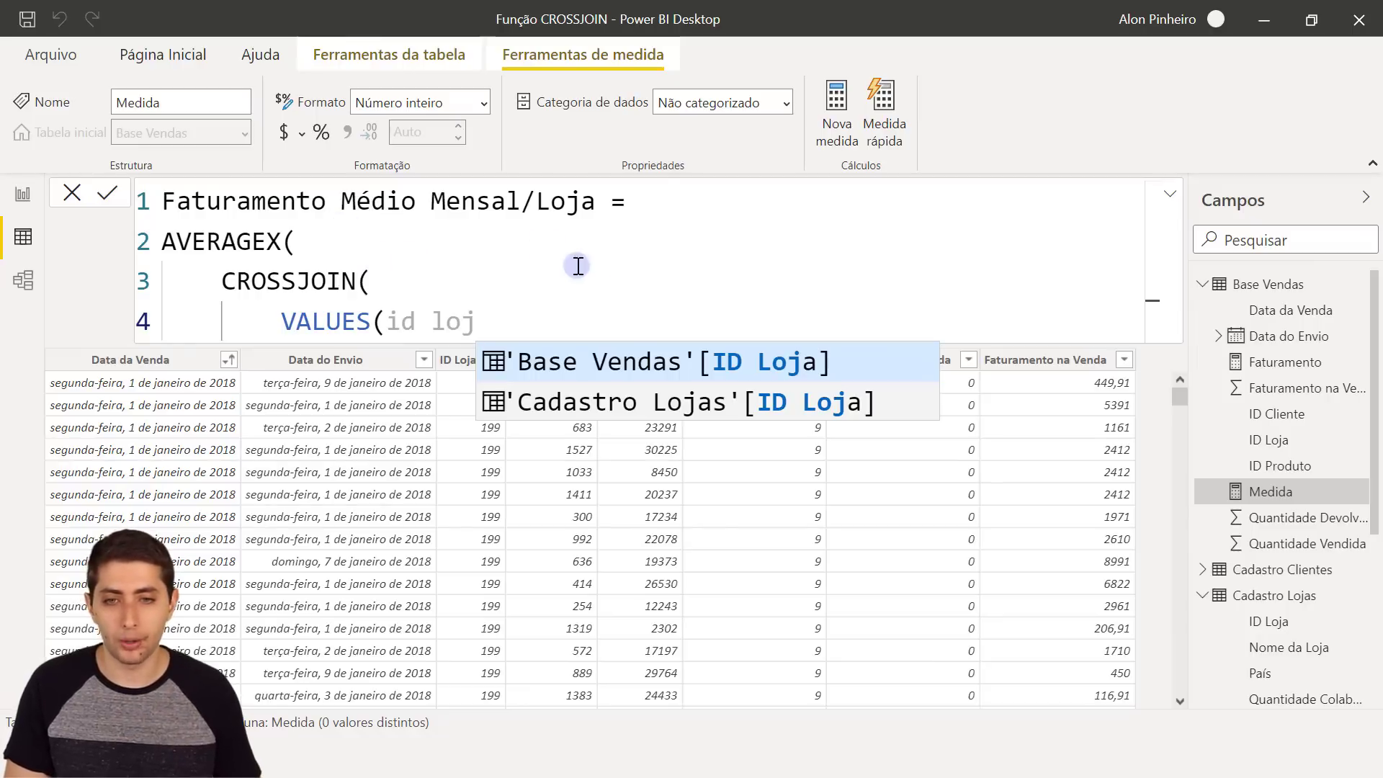
left_click(643, 362)
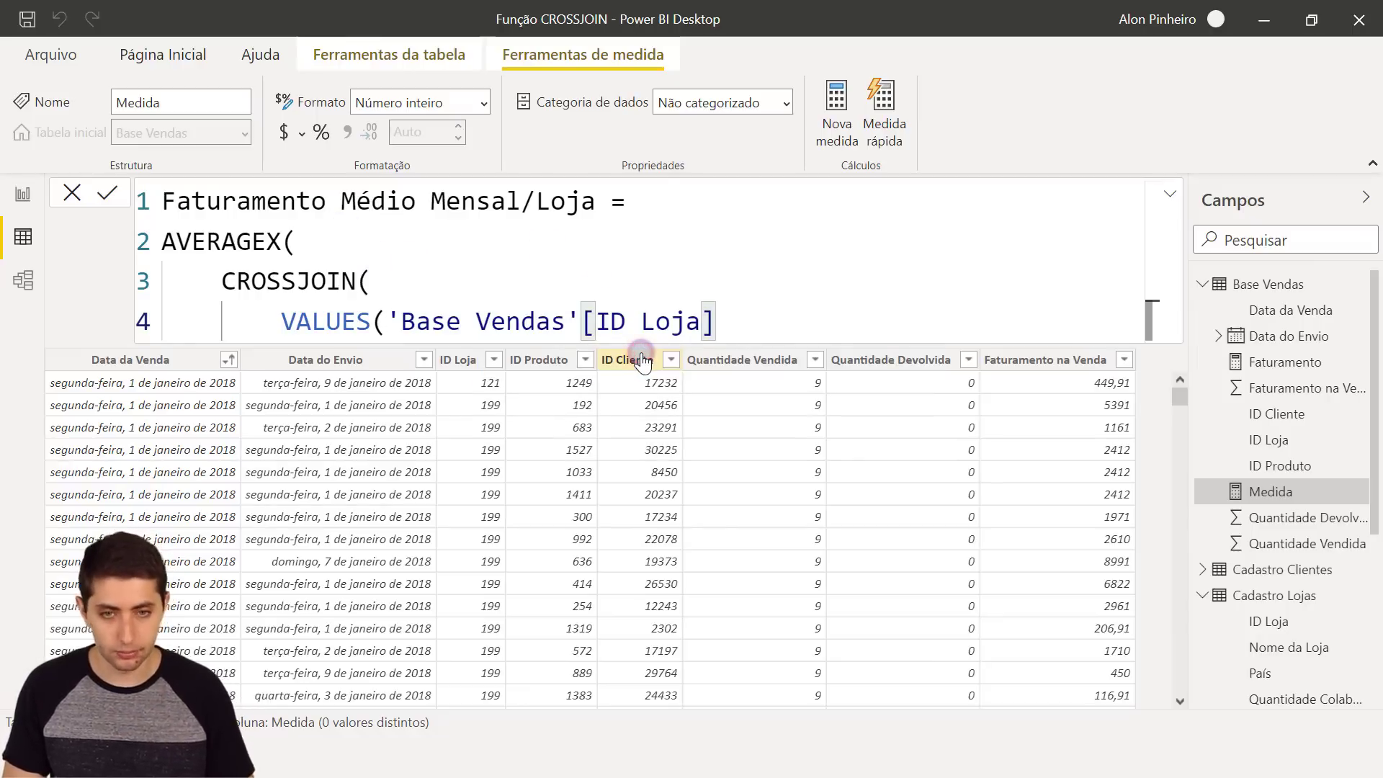
type("),")
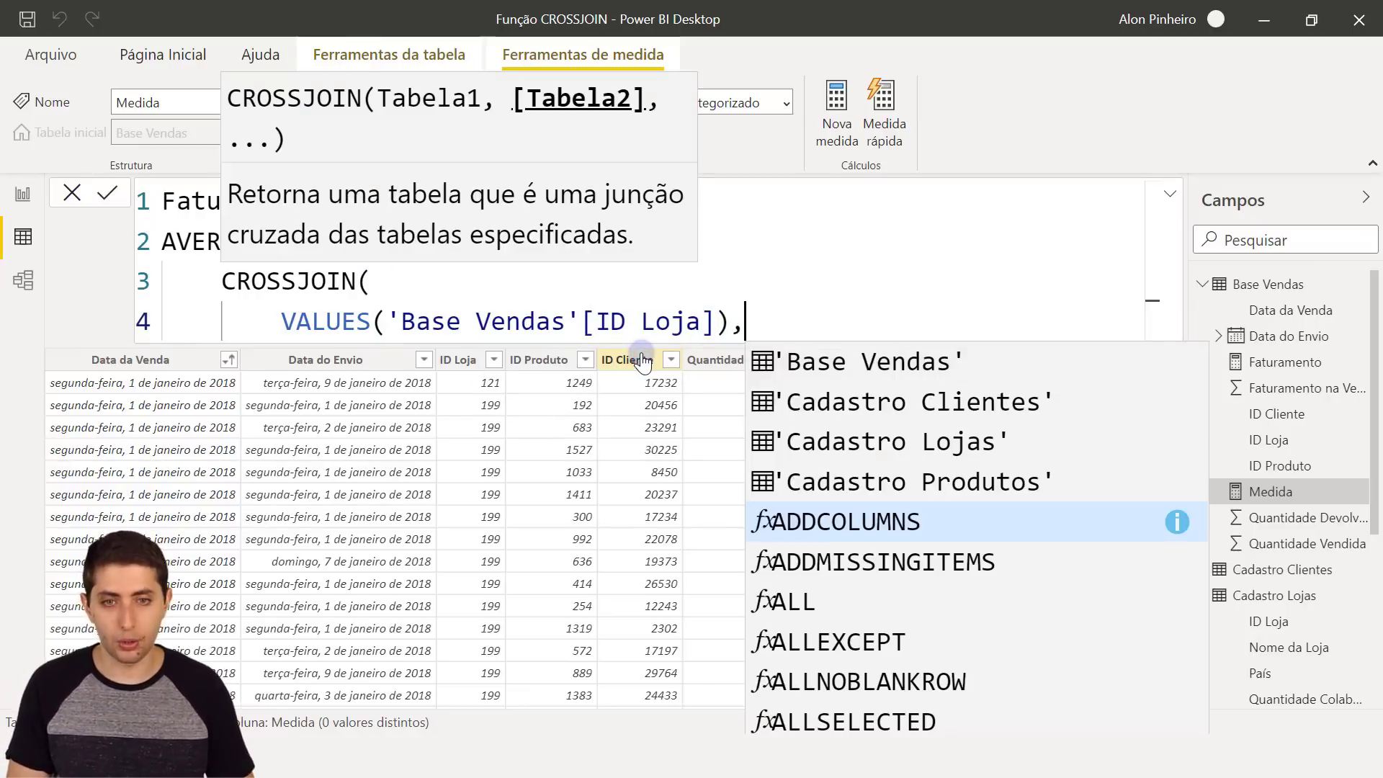
key("shift+Return")
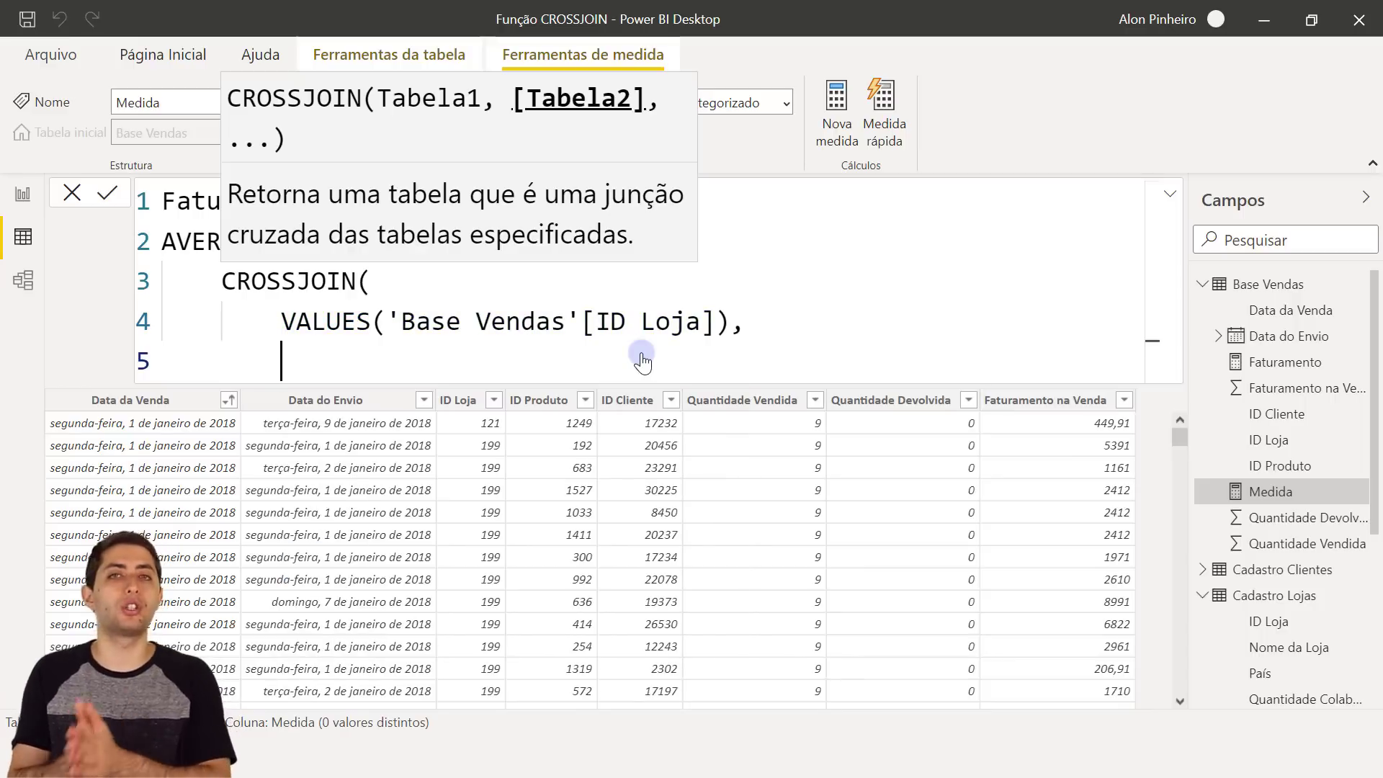
Step: Add VALUES(Calendario[Mes/Ano]) as the second CROSSJOIN table and close the CROSSJOIN function on a new line
type("values(")
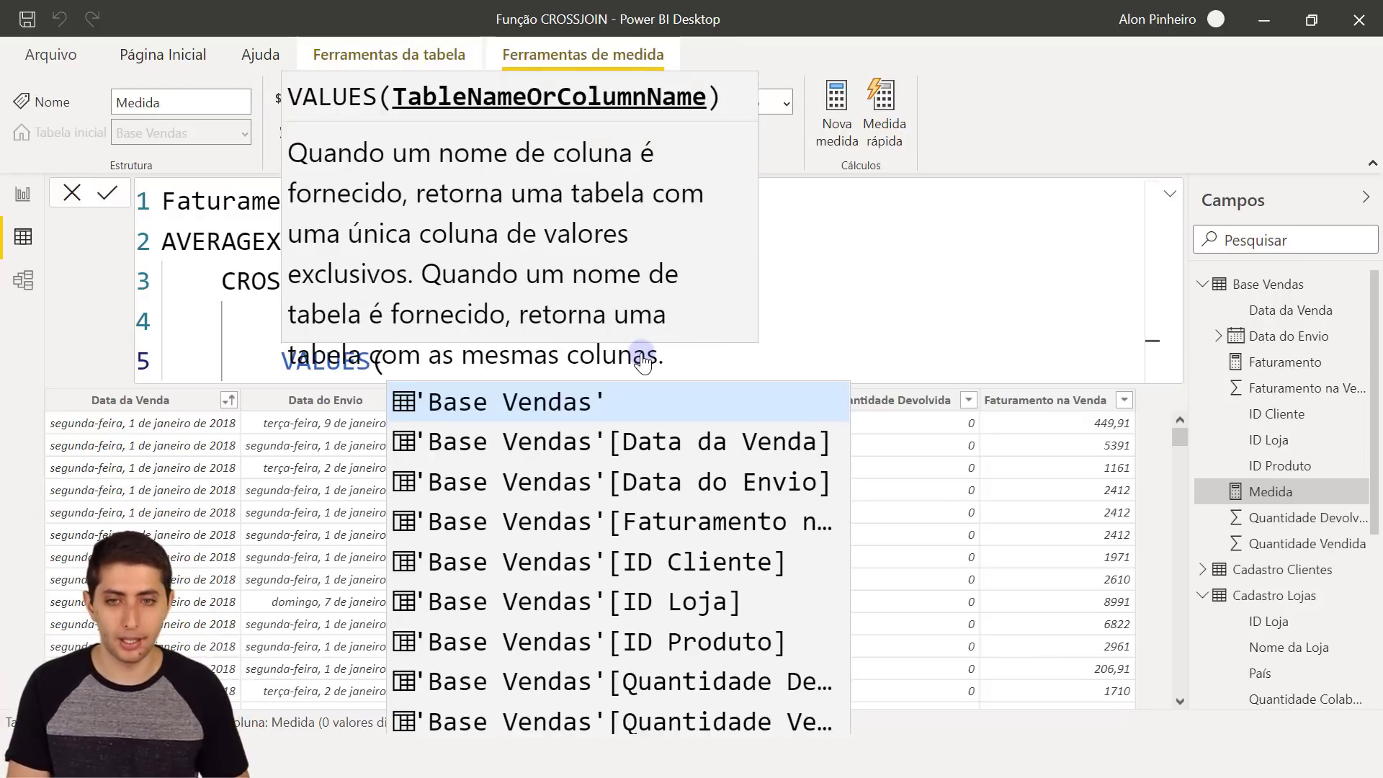
key("Escape")
key("Escape")
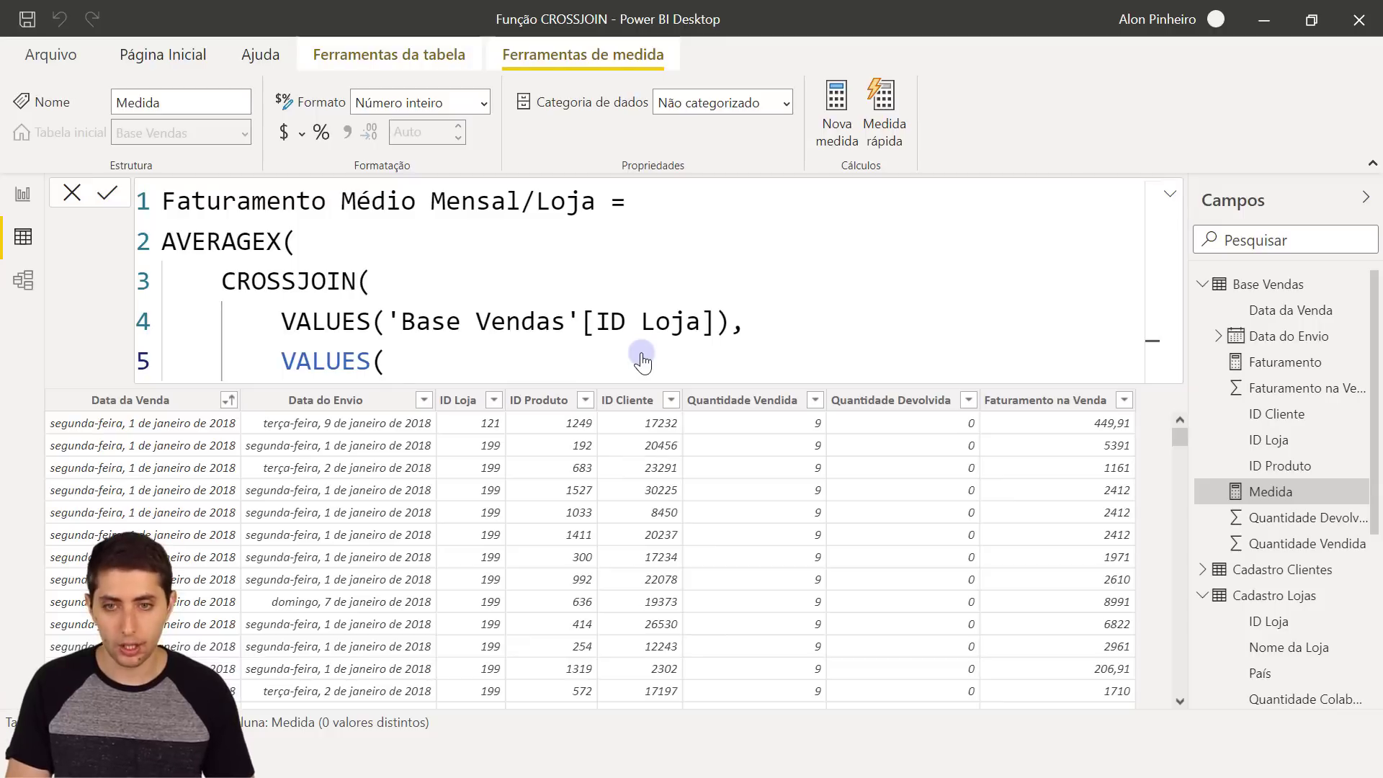
type("mes/ano")
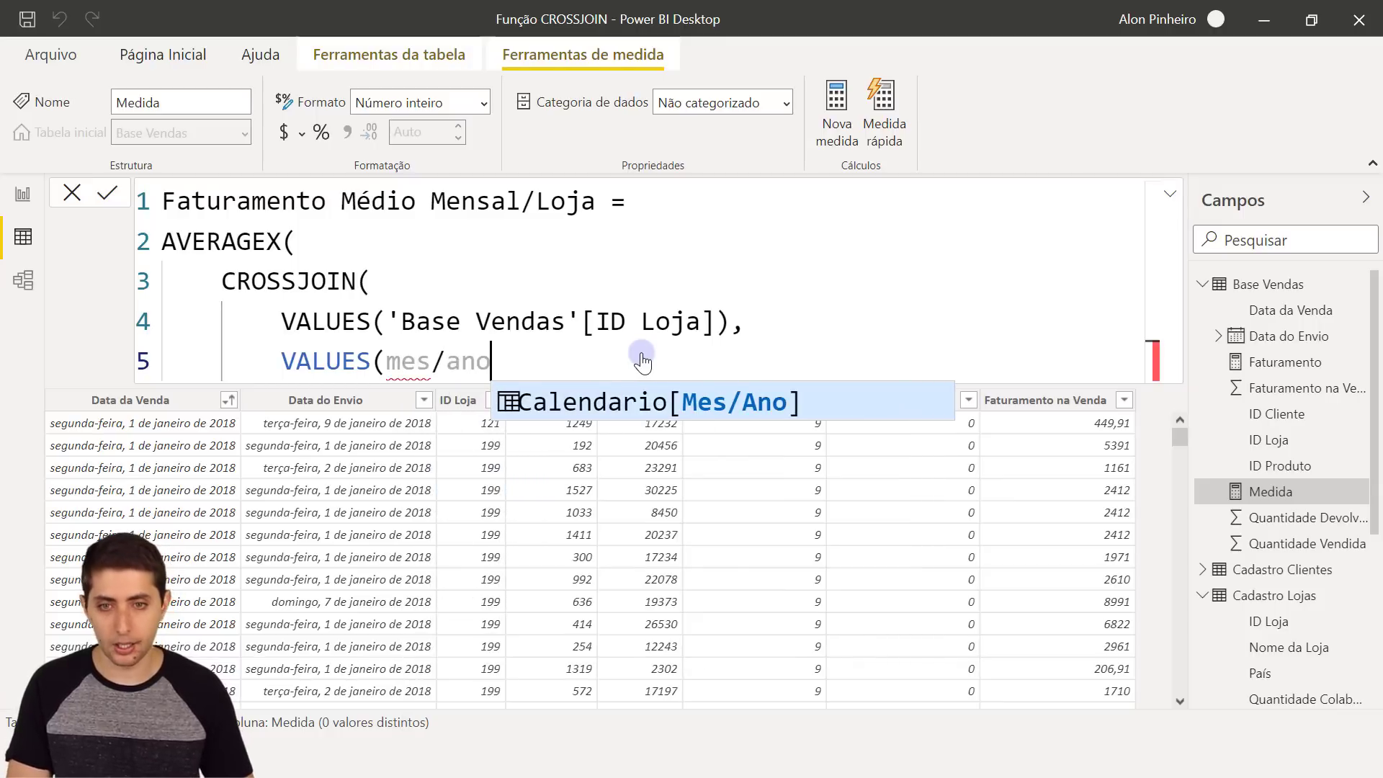
key("Tab")
type(")")
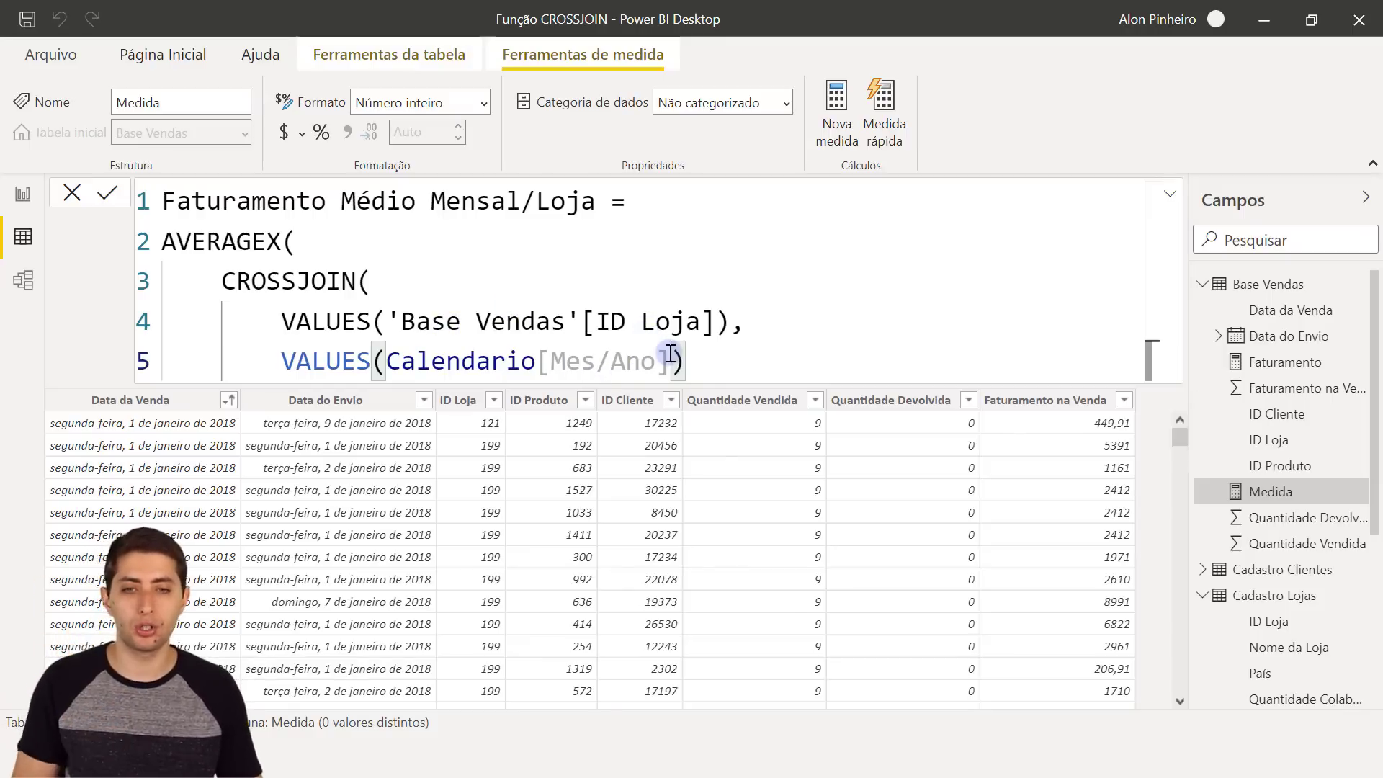
key("shift+Return")
type(")")
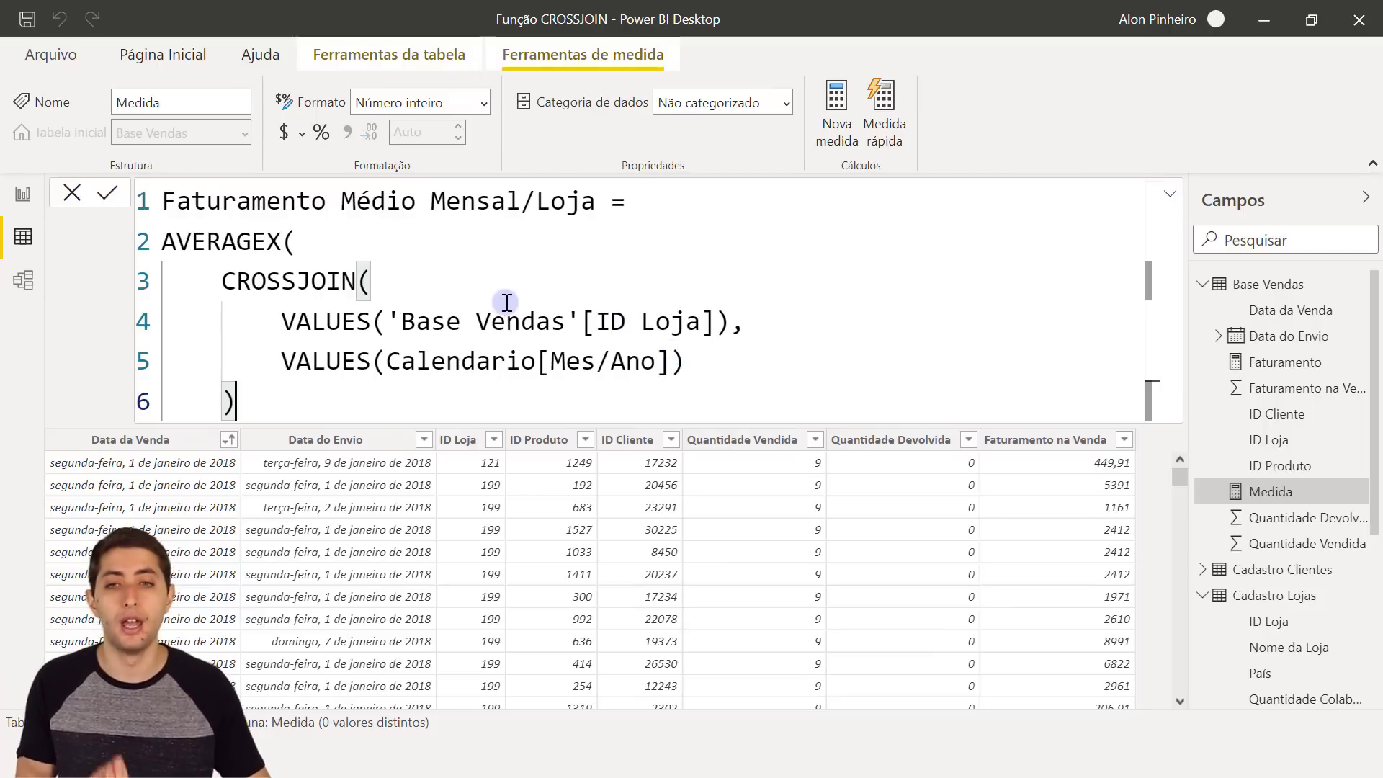
Step: Highlight the CROSSJOIN block and the AVERAGEX function in the formula, and commit the measure as written so far
left_click_drag(223, 280, 373, 393)
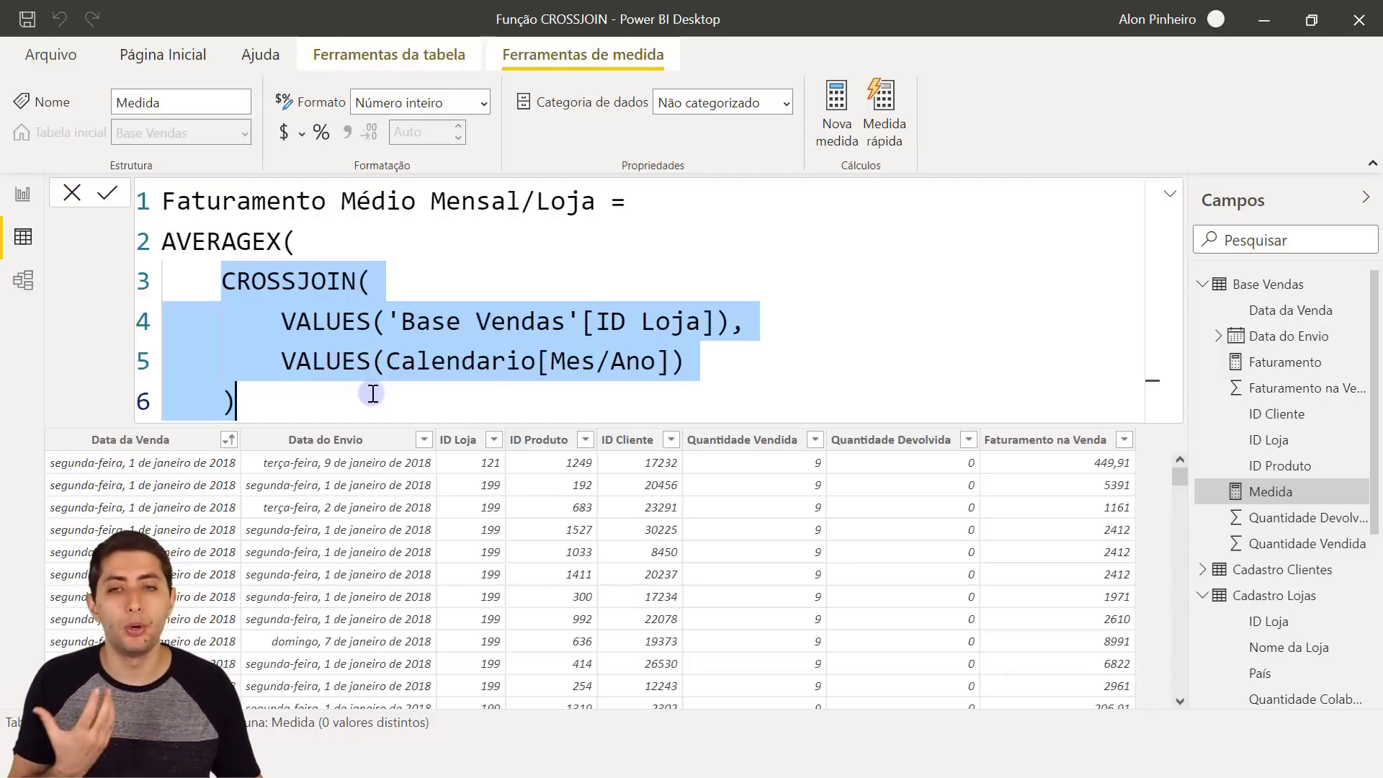
left_click(372, 393)
left_click_drag(340, 395, 220, 287)
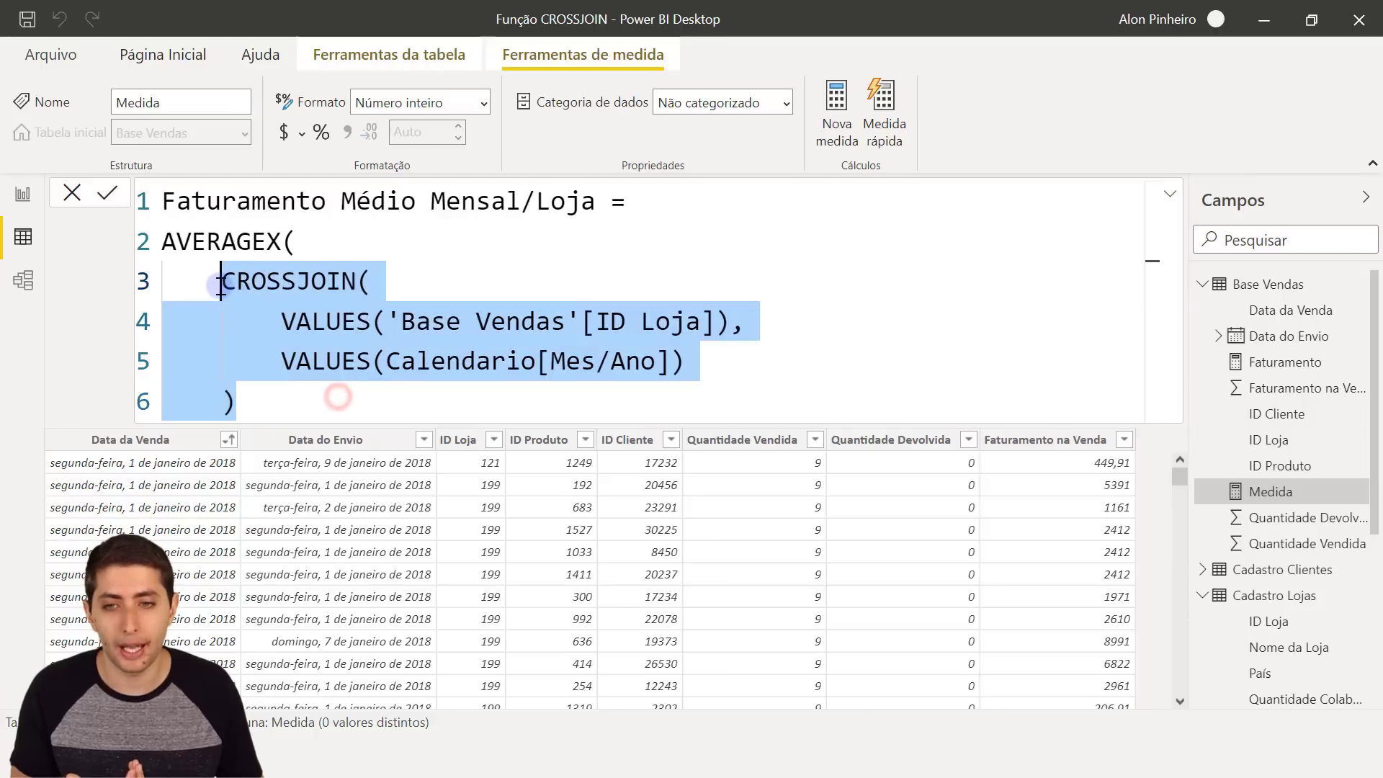
left_click_drag(294, 247, 163, 242)
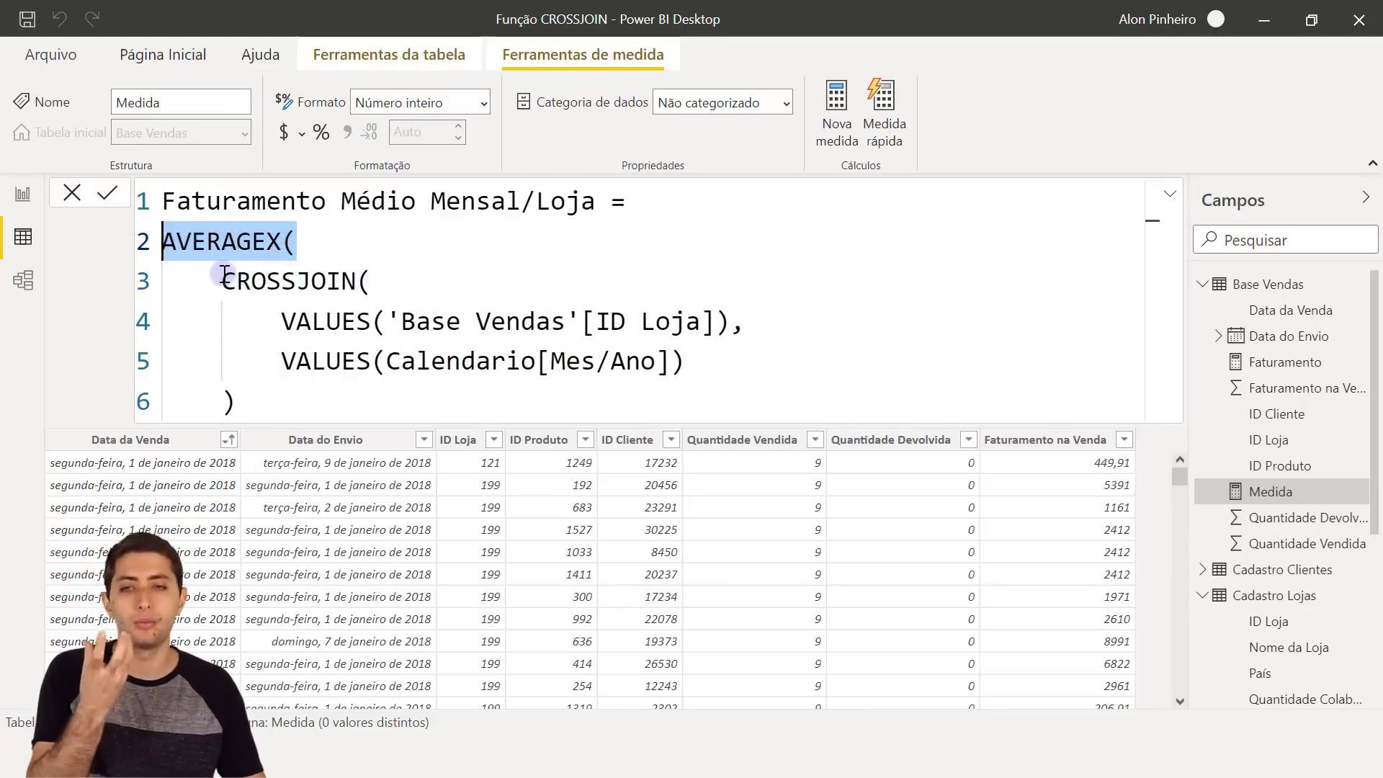
key("Return")
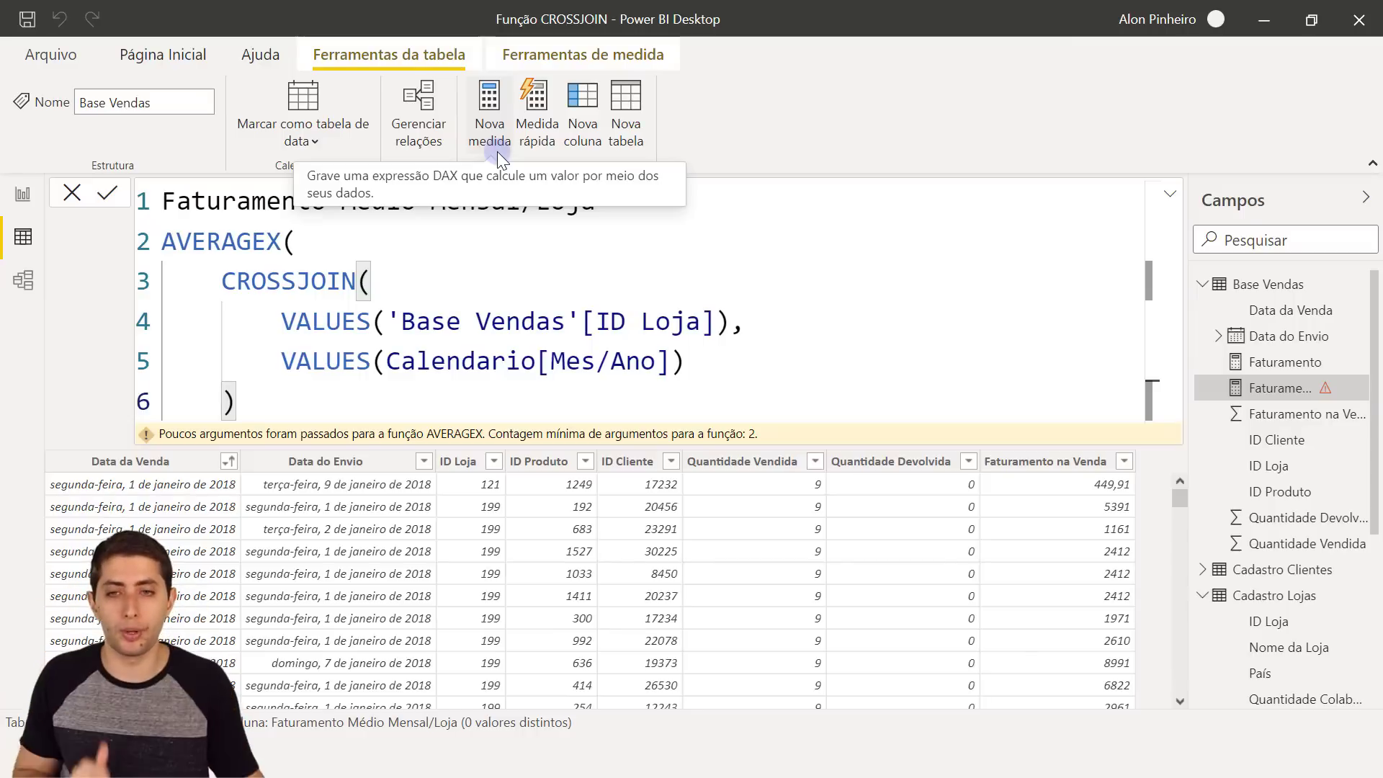
Step: Examine how the CROSSJOIN block serves as the table argument of AVERAGEX, and place the cursor after its closing parenthesis
left_click_drag(234, 283, 238, 401)
left_click(320, 402)
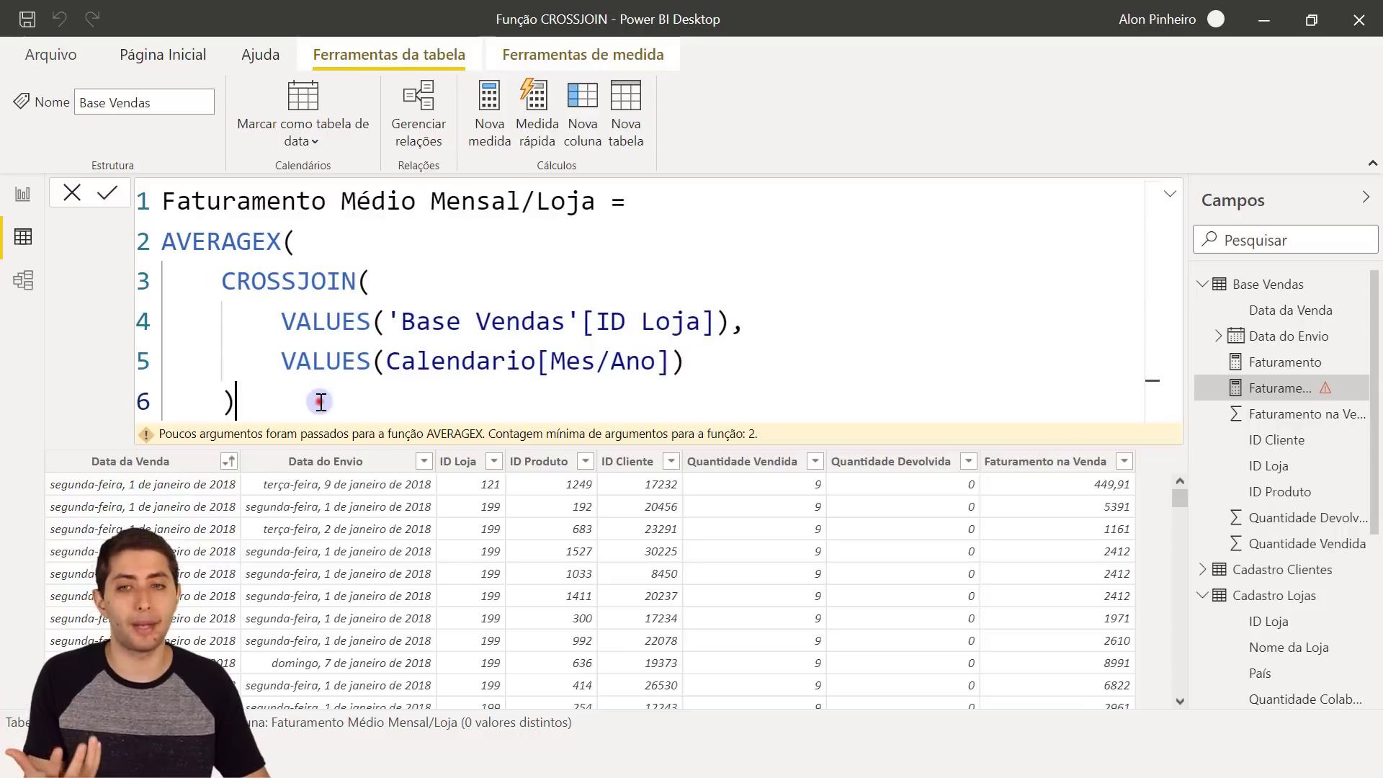
left_click_drag(298, 243, 134, 253)
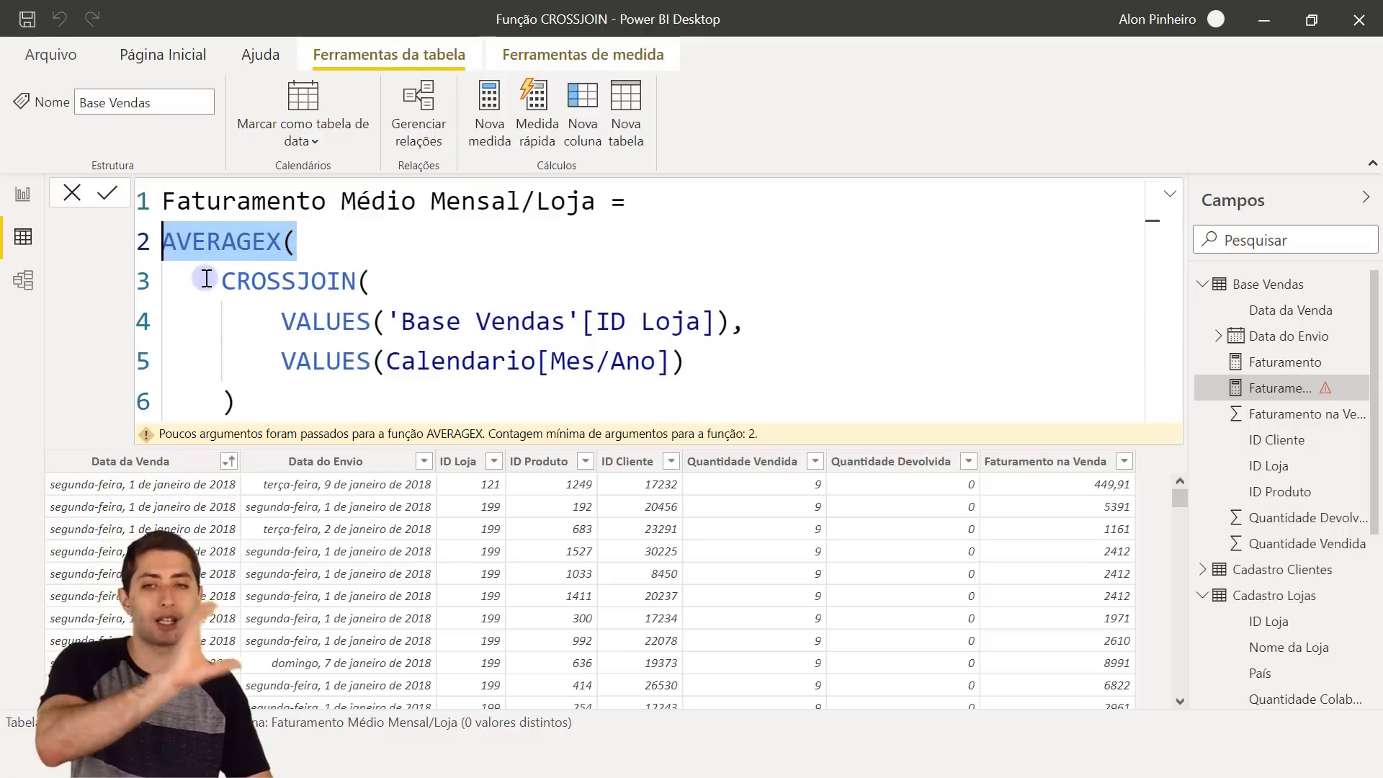
left_click_drag(222, 280, 280, 401)
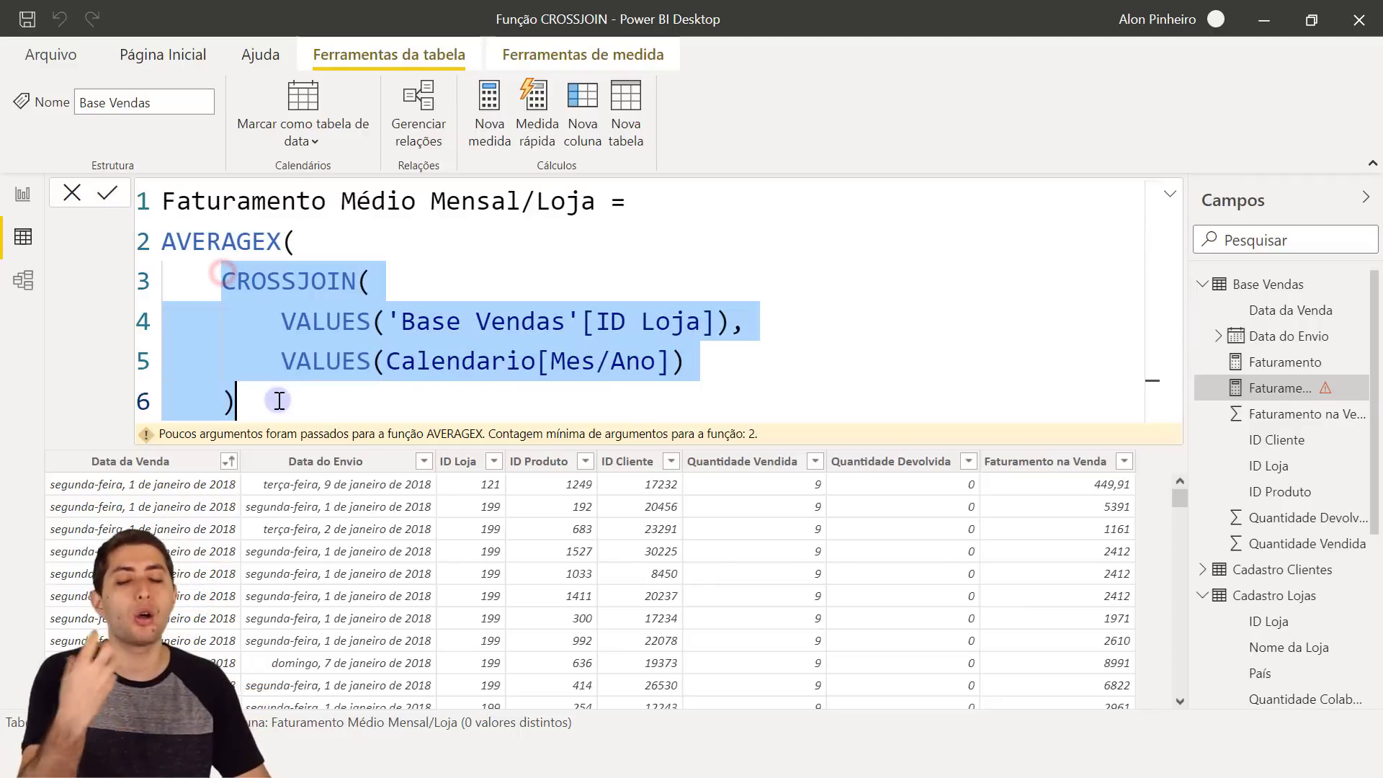
left_click(278, 398)
mouse_move(216, 277)
left_mouse_down()
mouse_move(314, 349)
mouse_move(317, 404)
left_mouse_up()
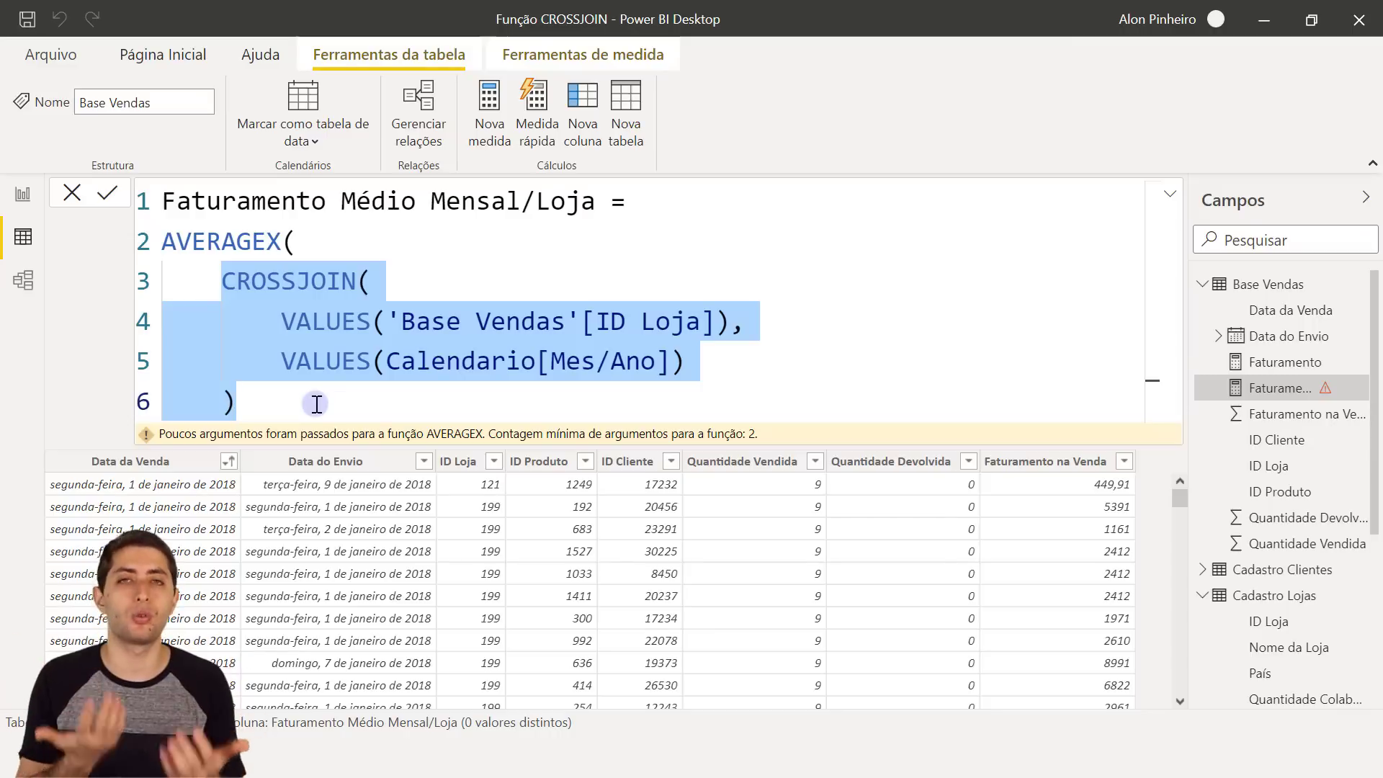
left_click(315, 403)
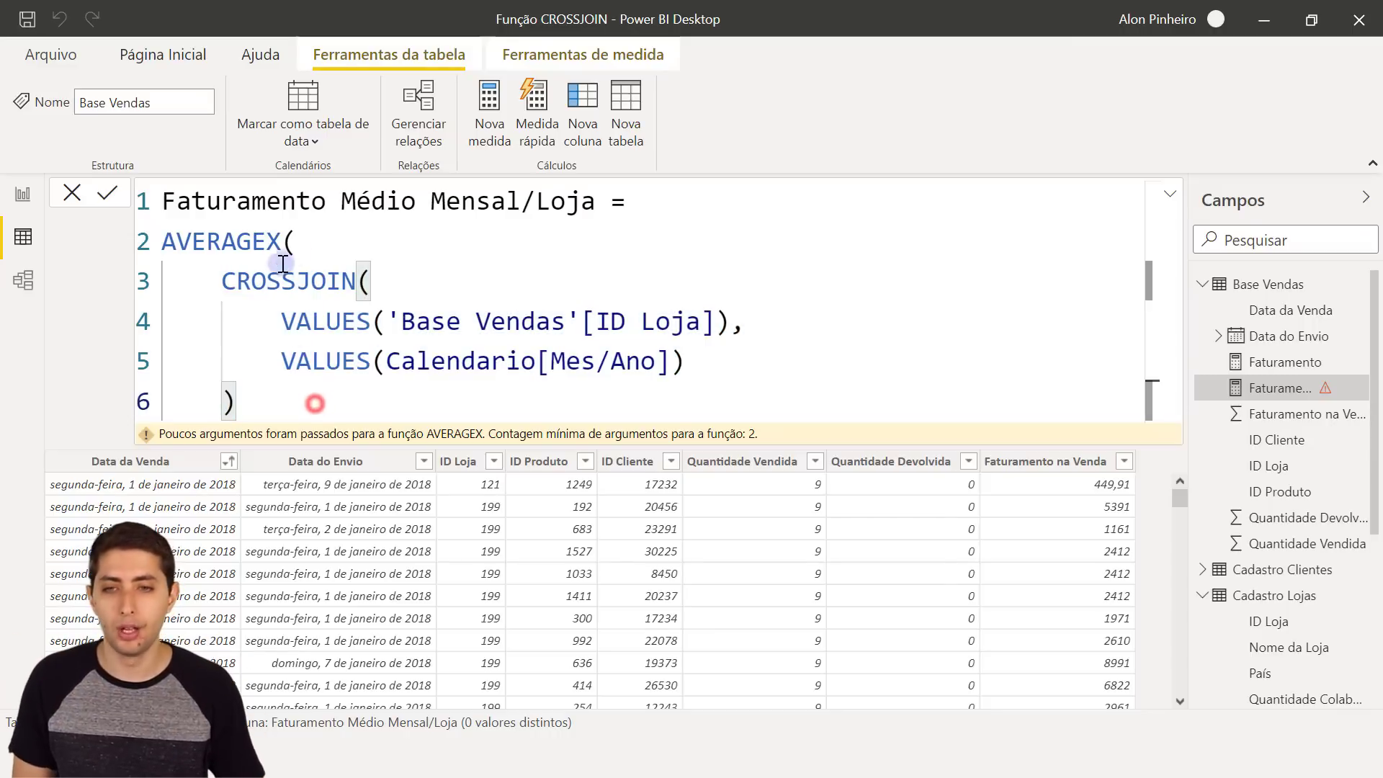
left_click(296, 243)
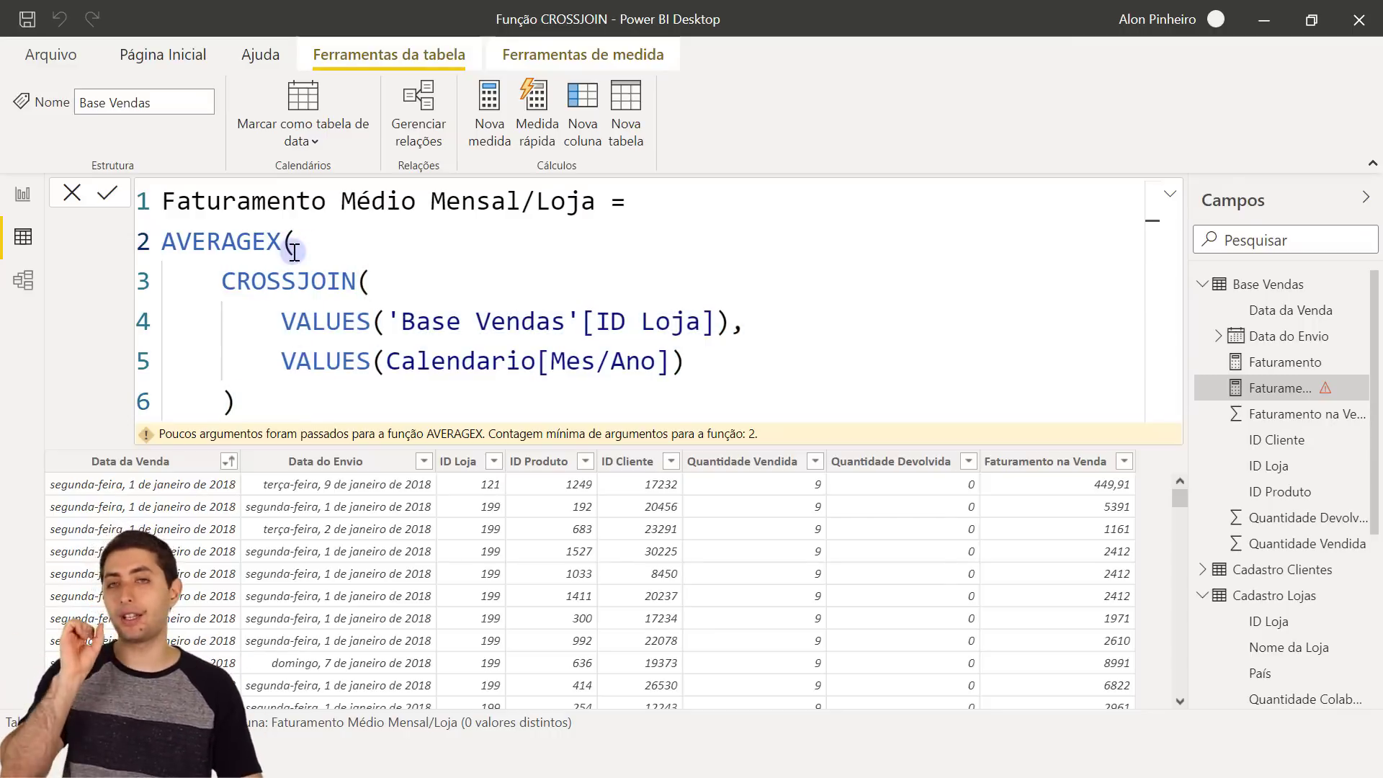
left_click_drag(223, 281, 306, 395)
left_click(305, 396)
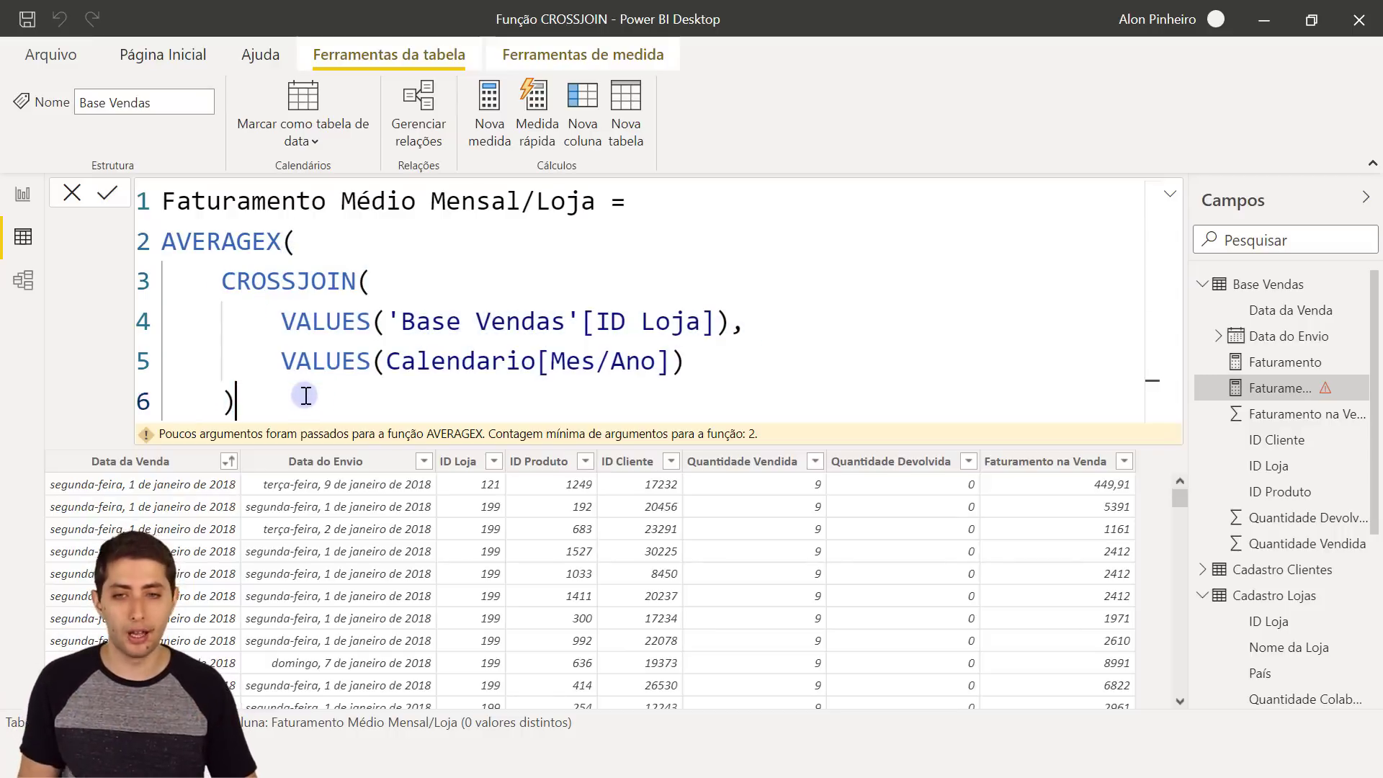
Step: Add the [Faturamento] measure on a new line as the expression argument of AVERAGEX, after the CROSSJOIN table
type(",")
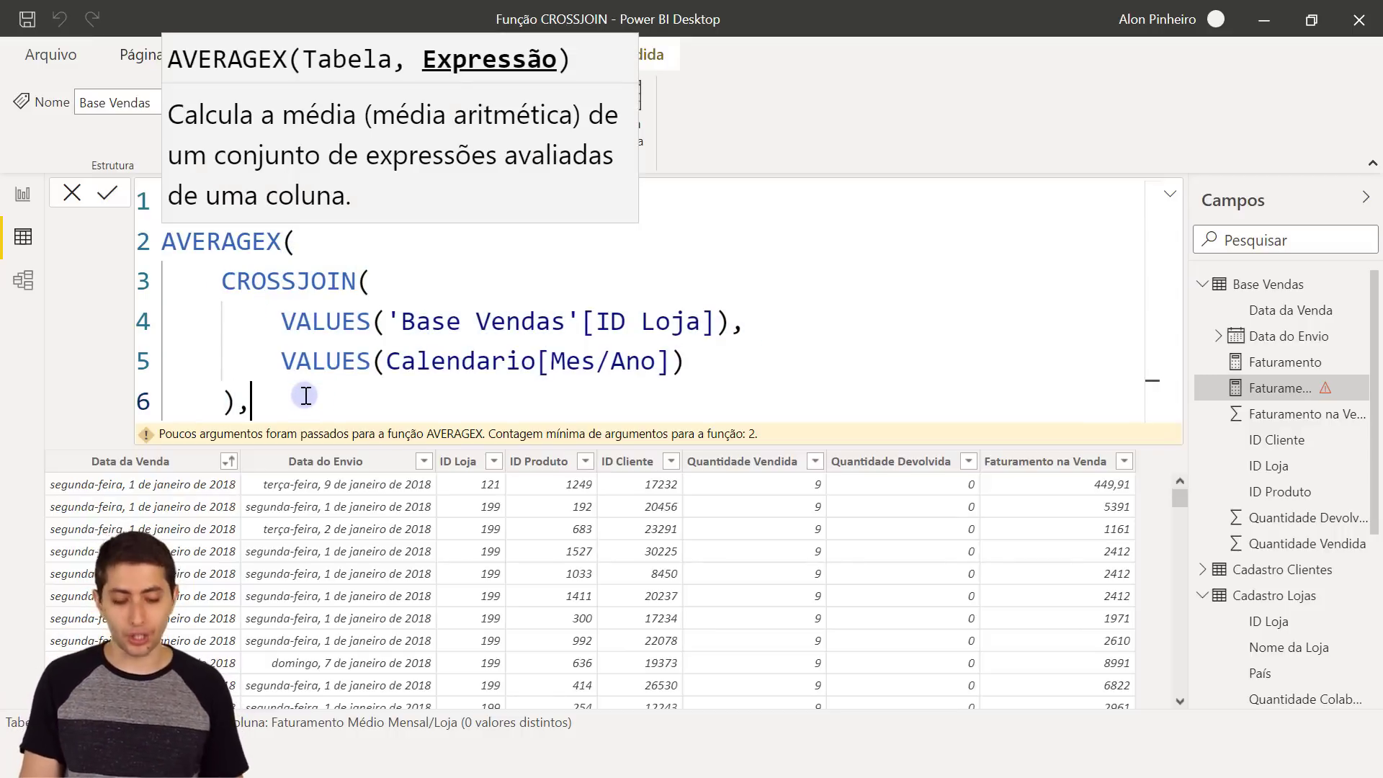
key("shift+Return")
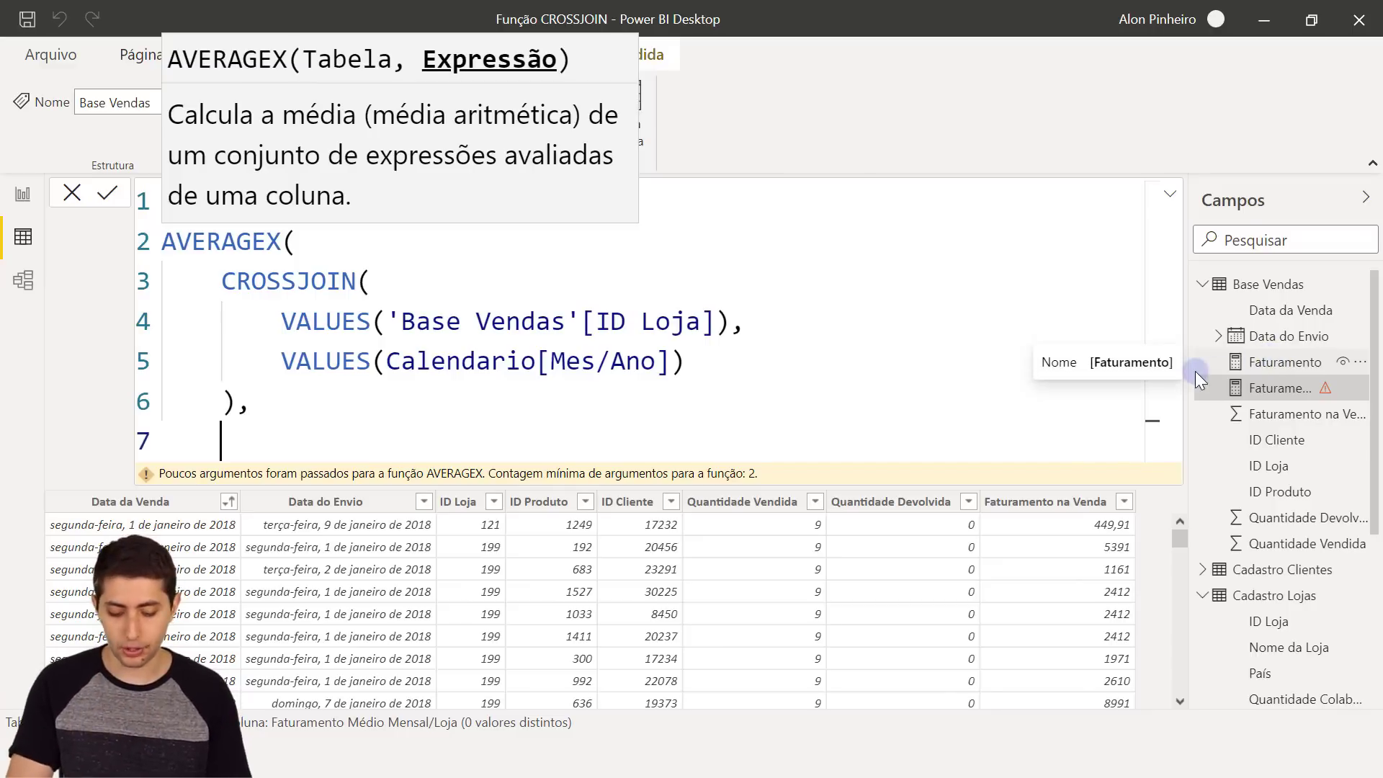
type("faturamento")
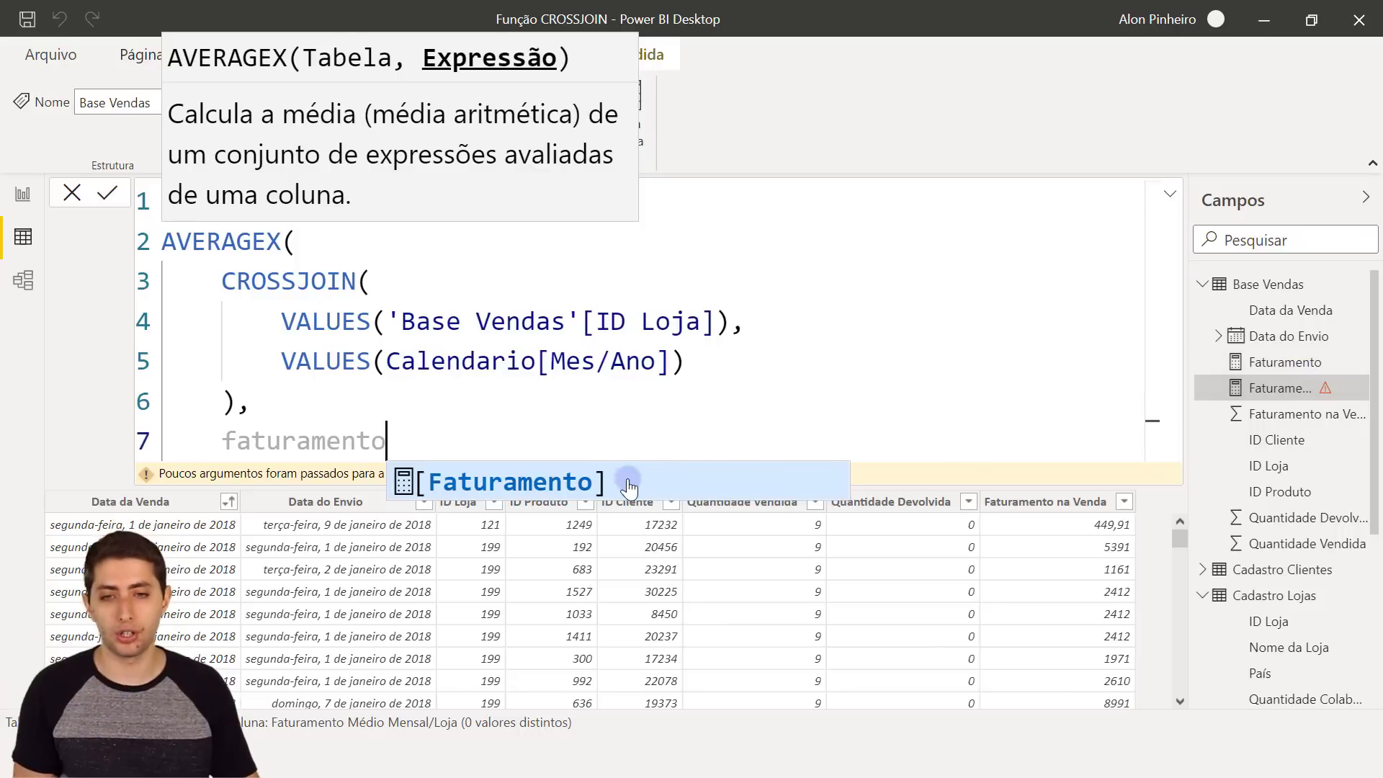
left_click(576, 489)
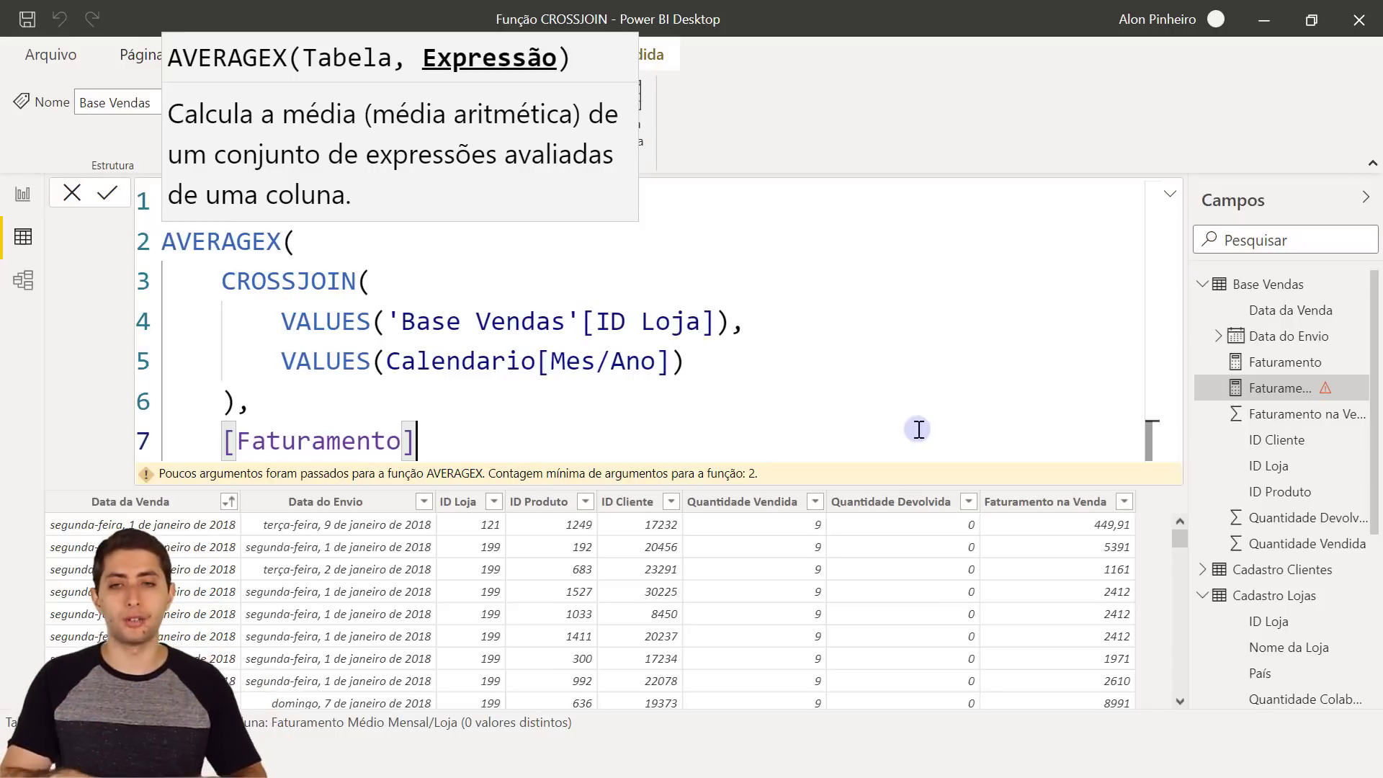
Step: Highlight the CROSSJOIN block, switch to Auxiliar.xlsx in Excel and examine the Loja and Mês columns on the AVERAGEX sheet
left_click_drag(219, 280, 369, 387)
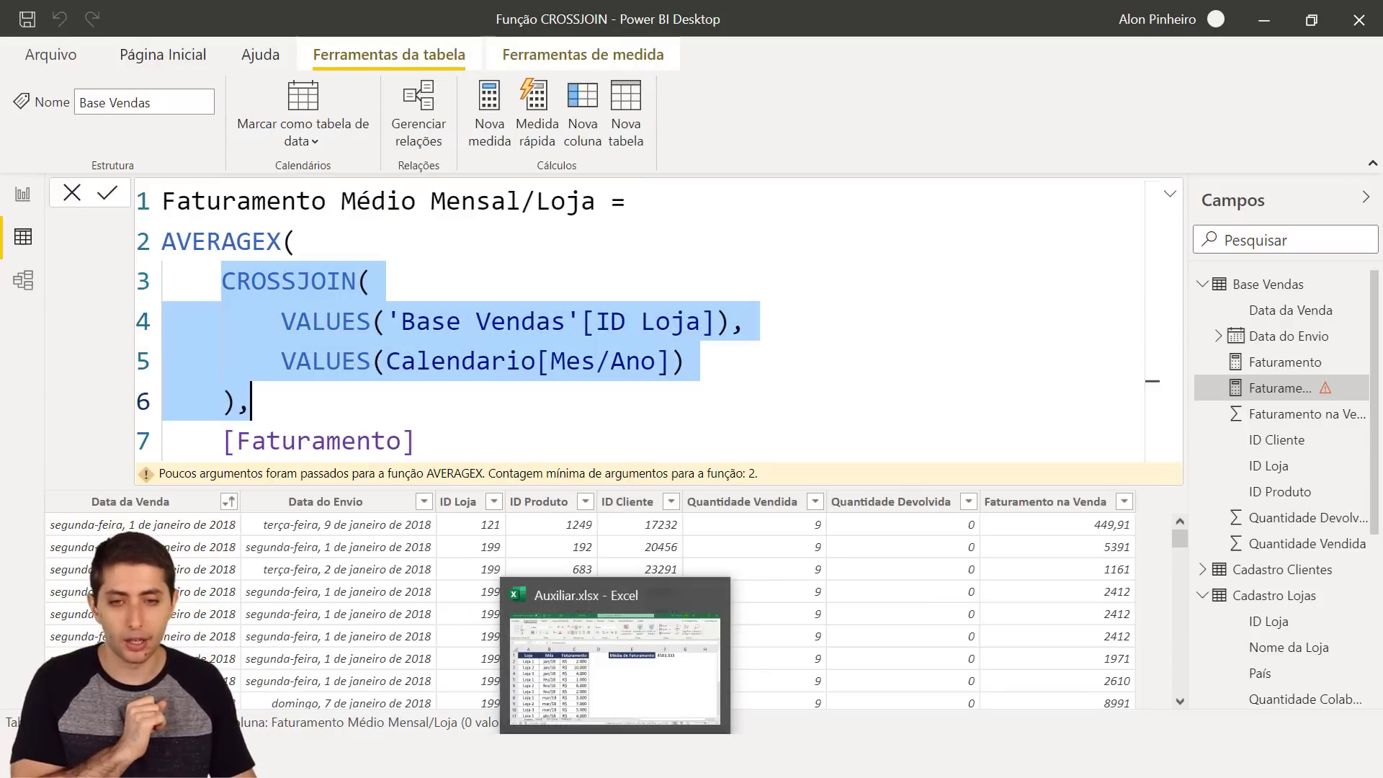
left_click(615, 769)
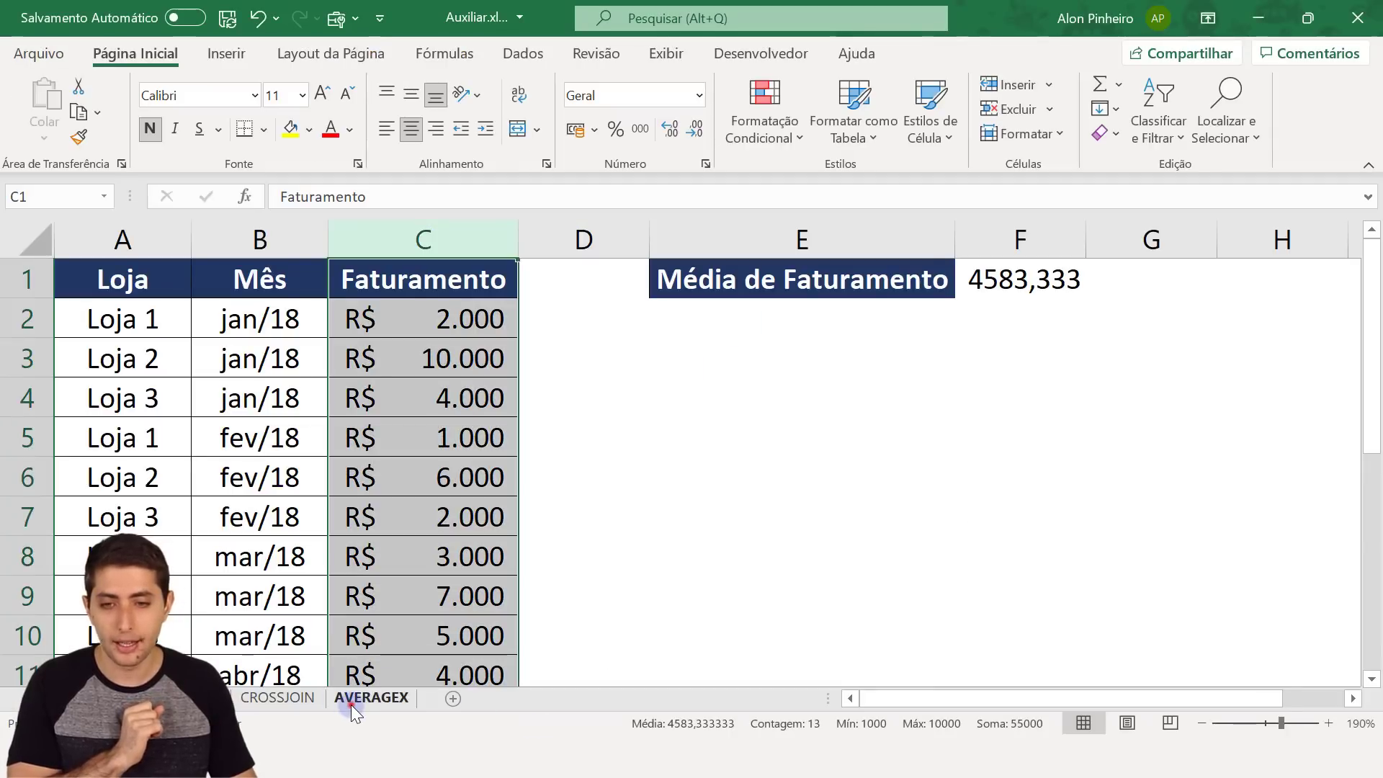
left_click(353, 702)
left_click(275, 358)
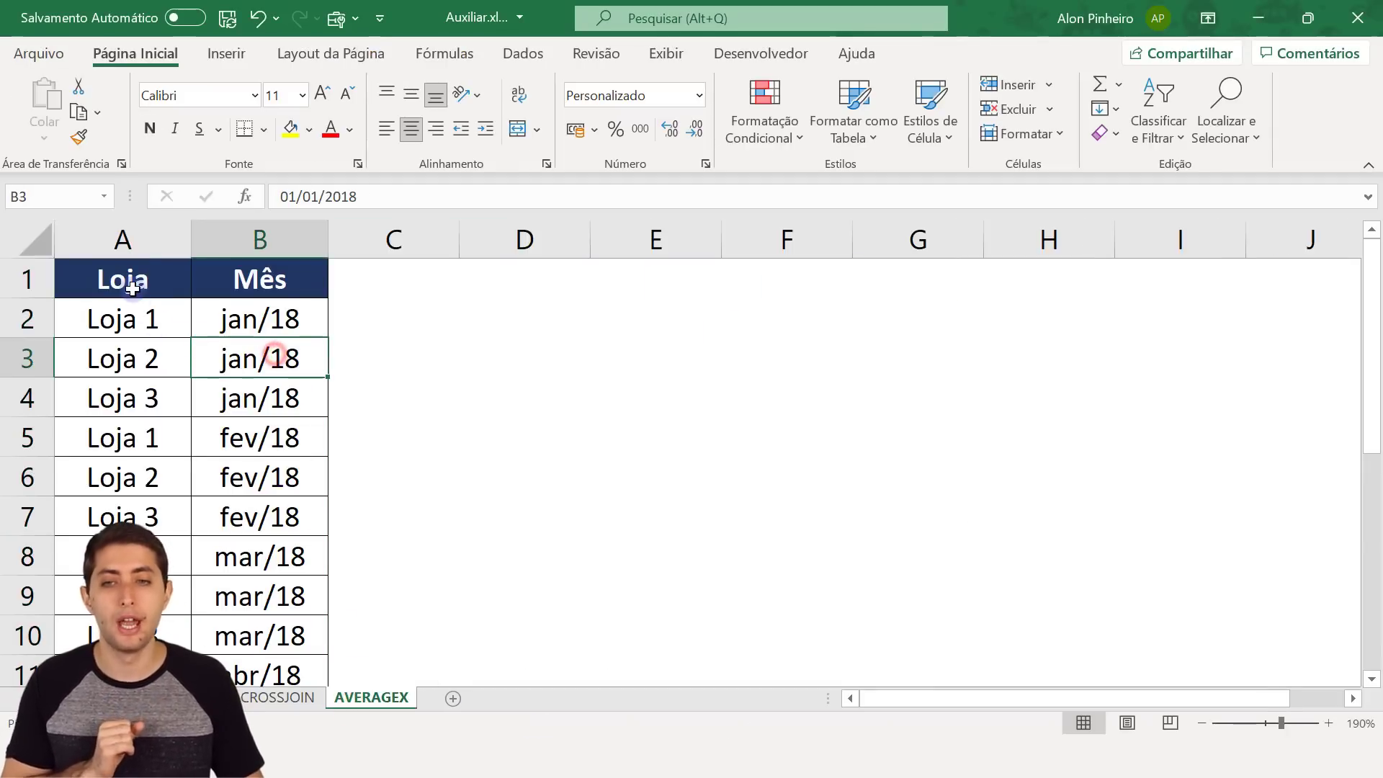
left_click_drag(132, 288, 185, 620)
left_click_drag(288, 284, 255, 557)
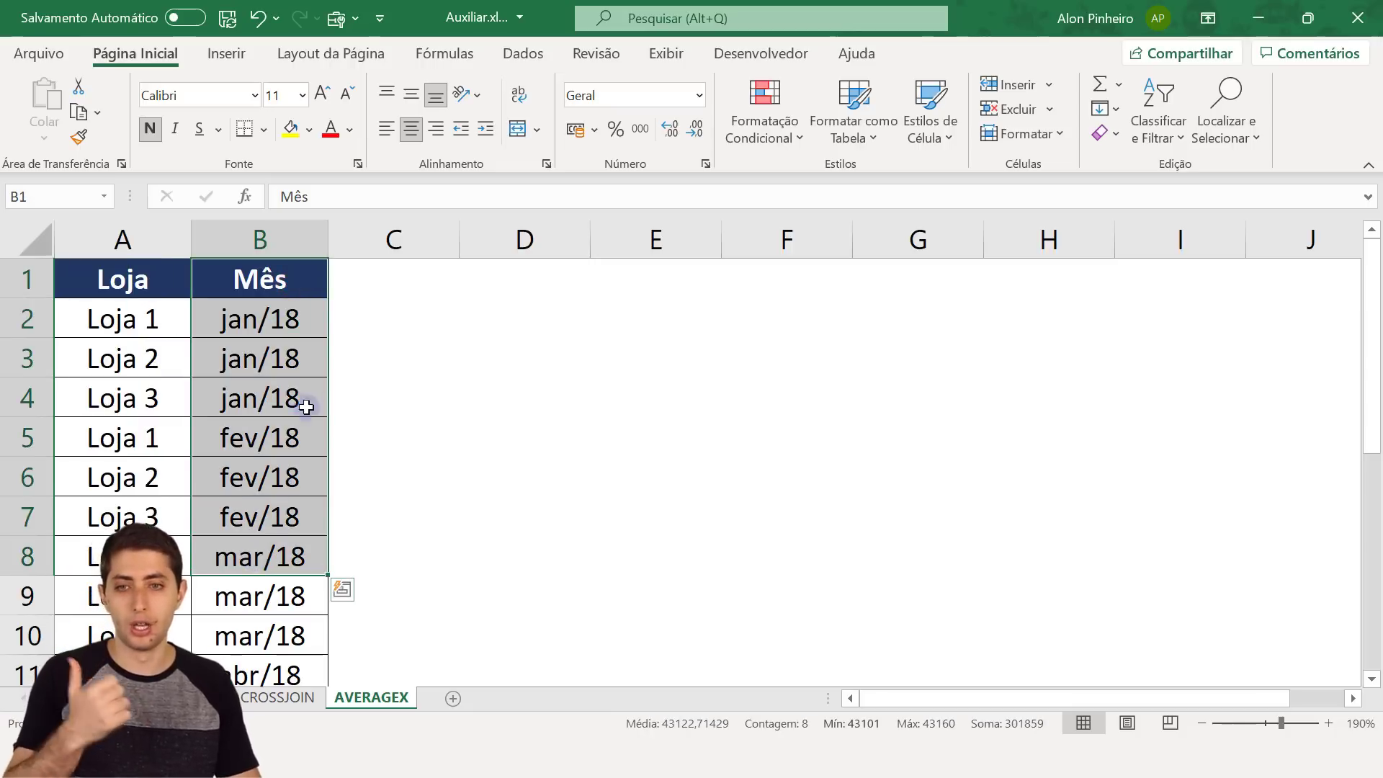
Step: Enter the header Faturamento in cell C1, beside the Mês column
left_click(370, 300)
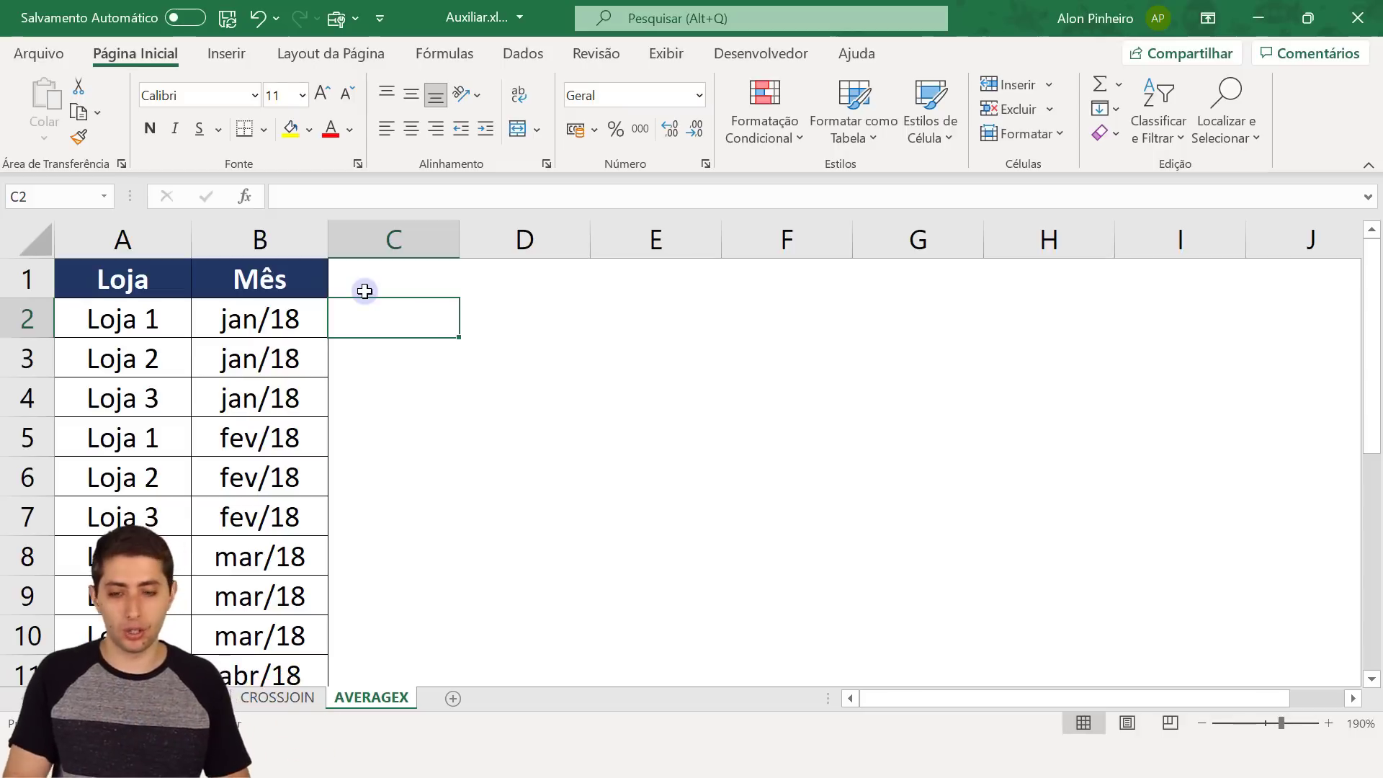
left_click(365, 290)
type("Fa")
type("amento")
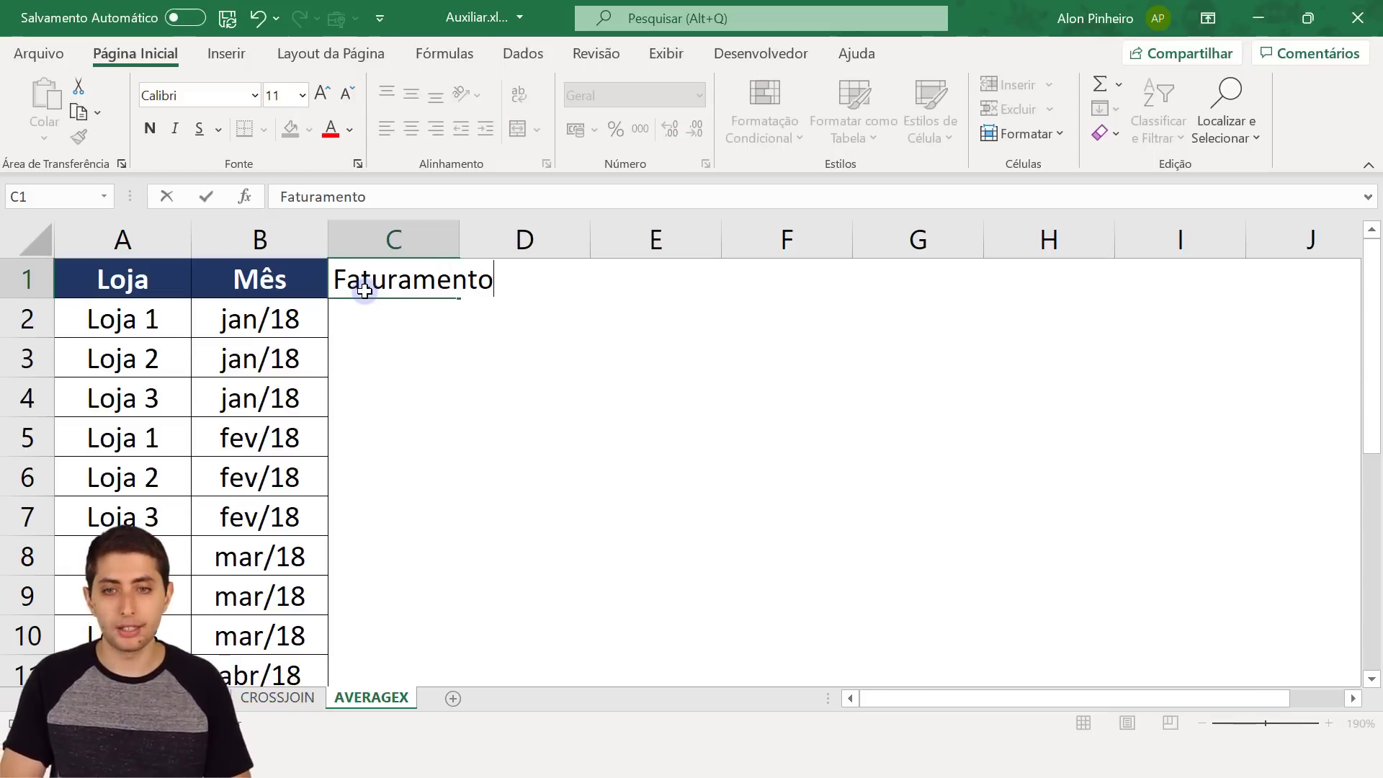
key("Return")
Step: Switch between Power BI and Excel to relate AVERAGEX and [Faturamento] in the measure to the Loja and Mês rows
key("alt+Tab")
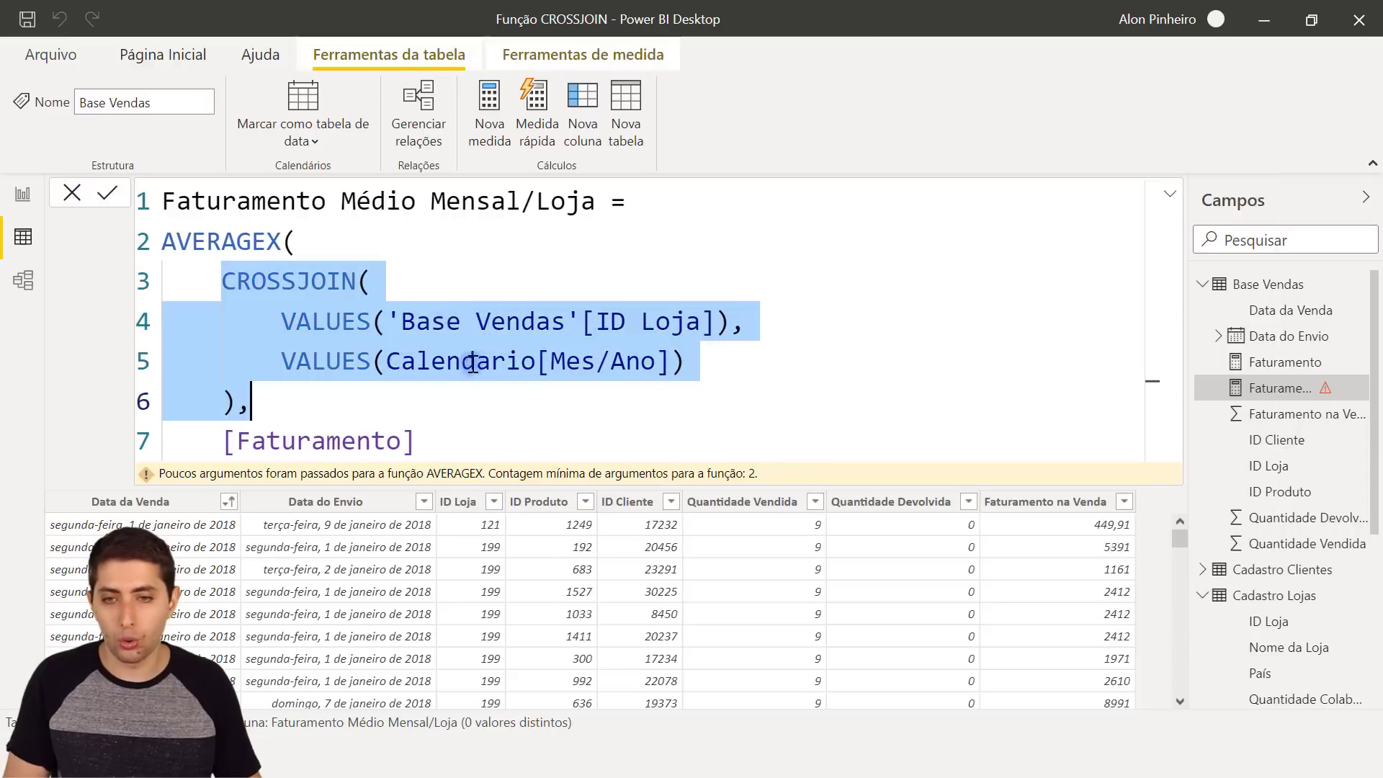
double_click(376, 441)
left_click_drag(296, 237, 162, 242)
left_click(296, 247)
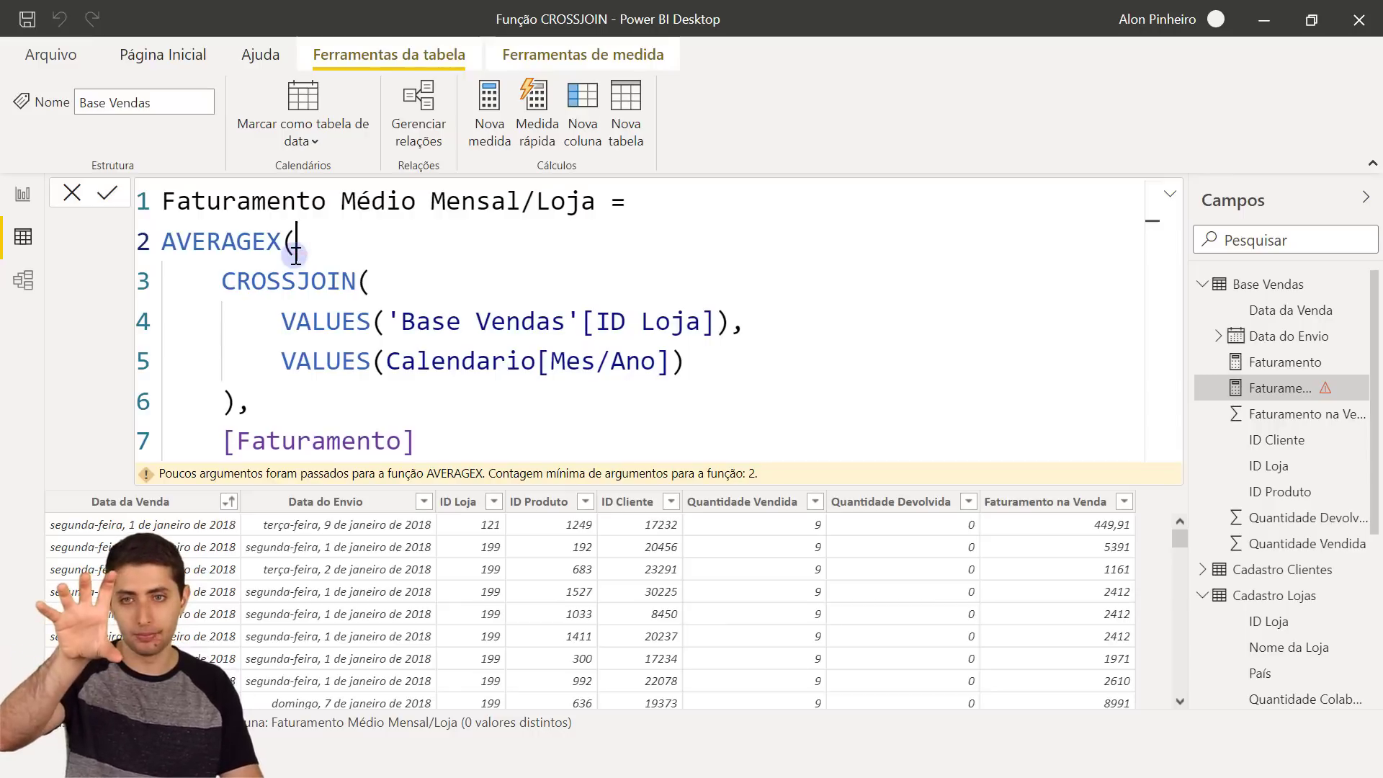
key("alt+Tab")
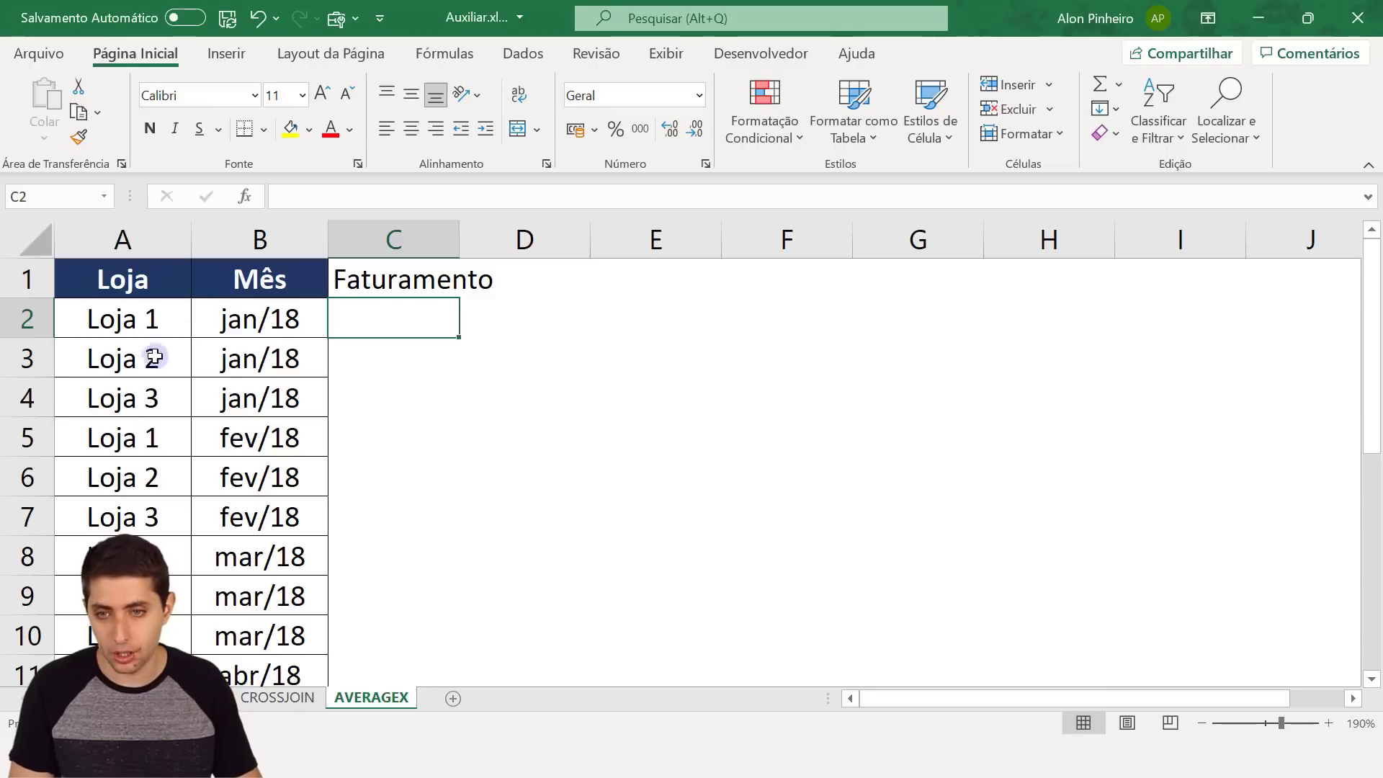
left_click_drag(134, 320, 133, 432)
left_click_drag(230, 310, 232, 425)
key("alt+Tab")
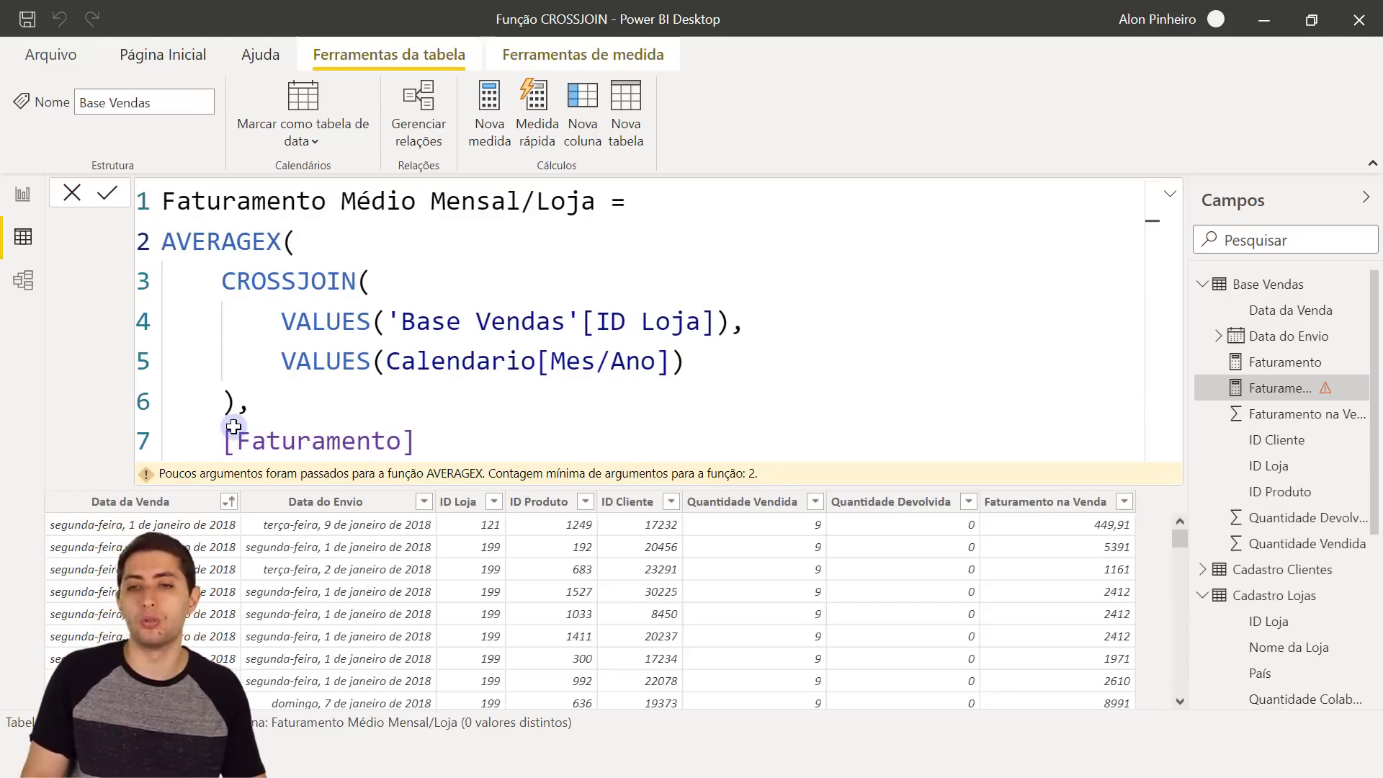
left_click_drag(223, 439, 438, 445)
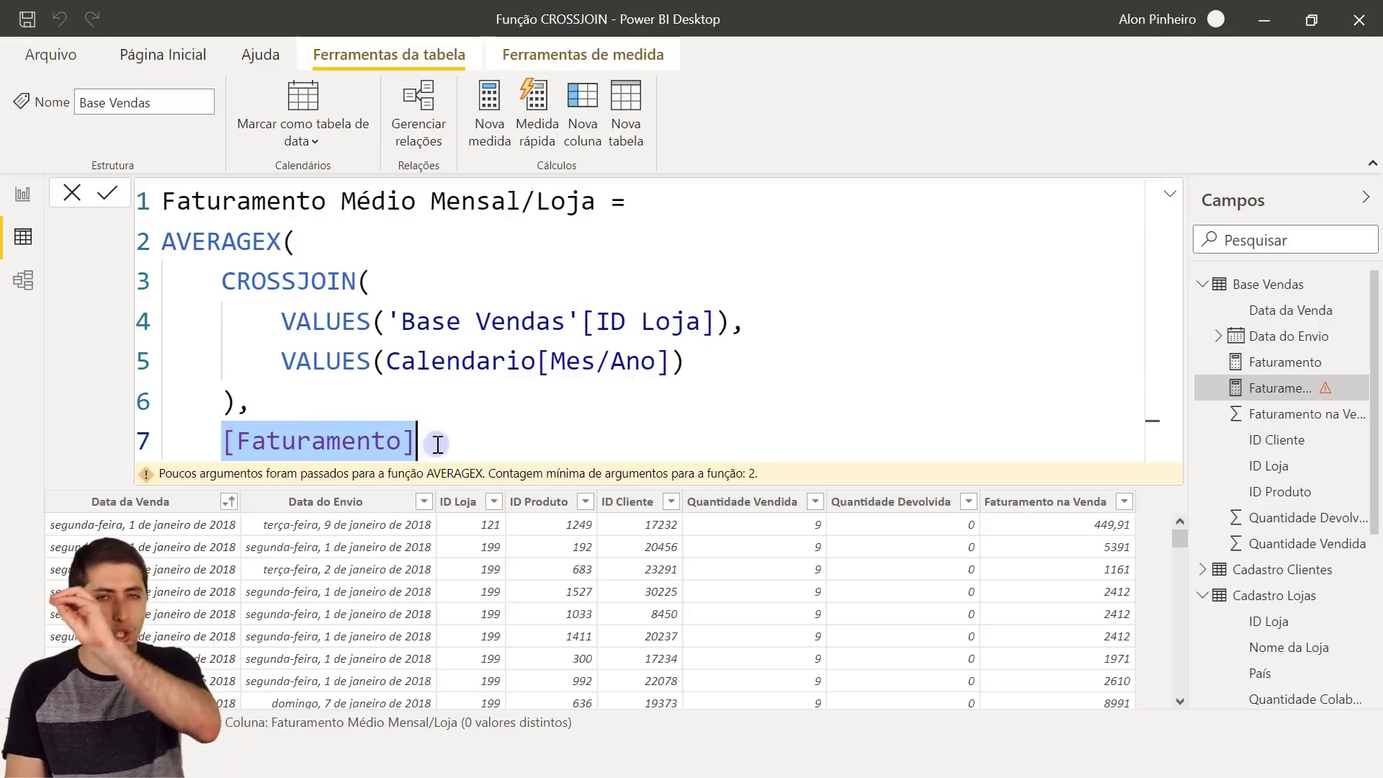
Step: Switch to Excel and enter the sample revenues 2000 in C2 and 3500 in C3 for Loja 1 and Loja 2
key("alt+Tab")
left_click_drag(113, 325, 279, 327)
left_click(354, 329)
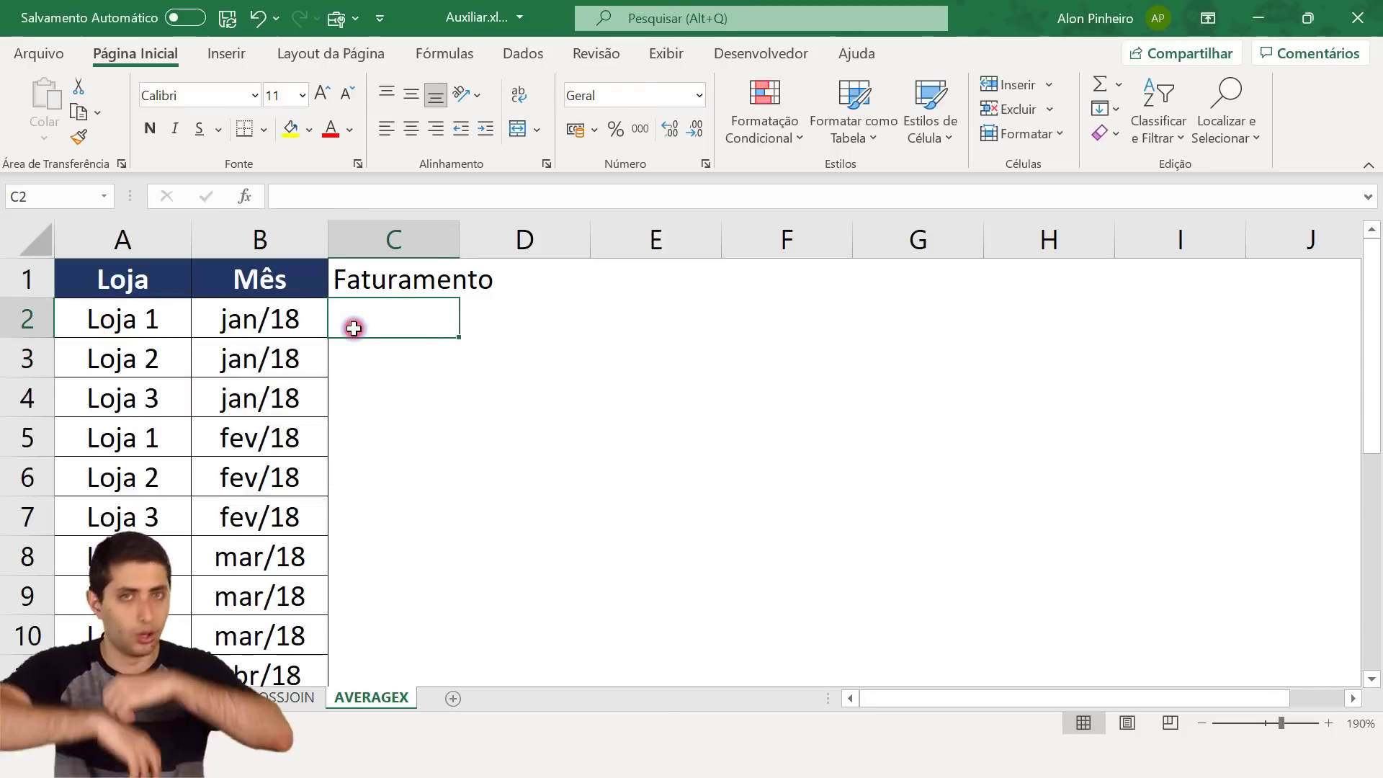
type("2000")
key("Return")
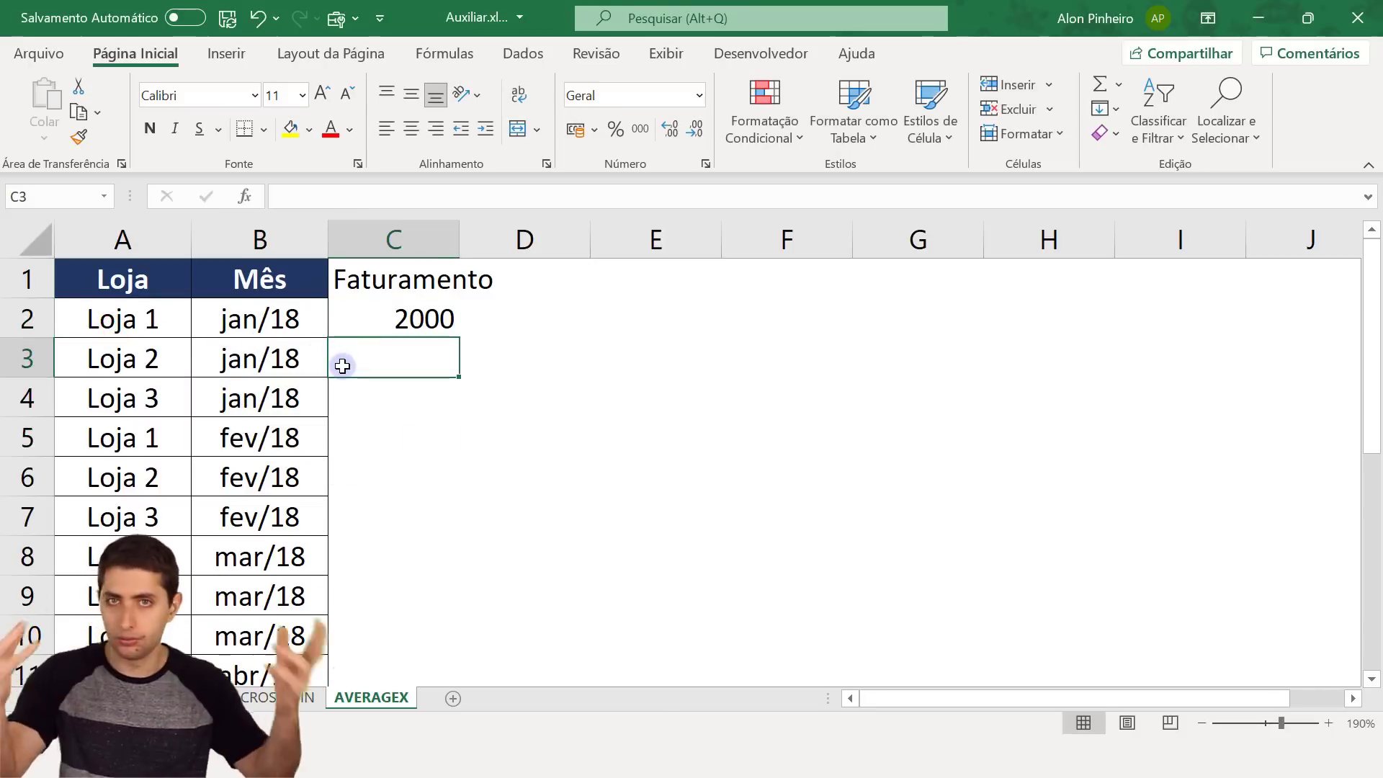
type("3500")
key("Return")
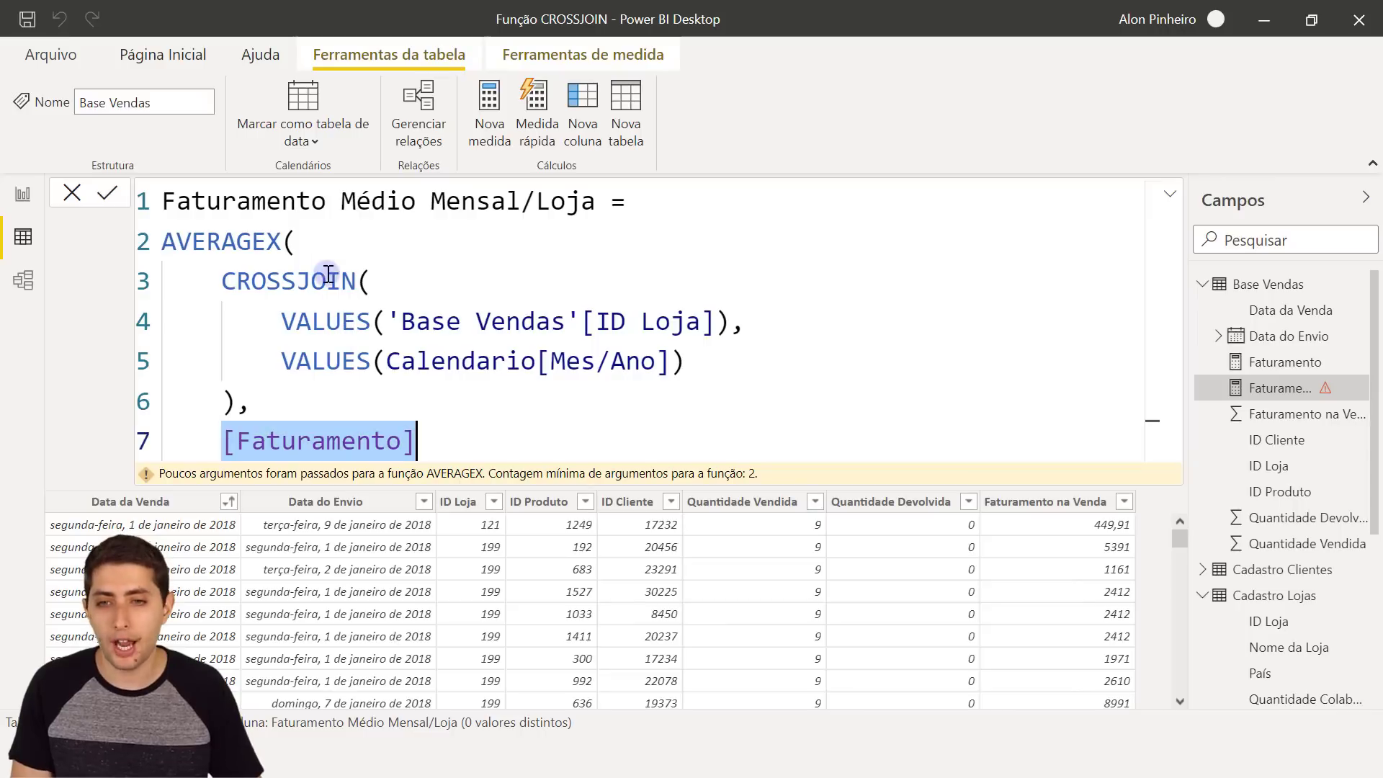
Step: Examine the roles of the CROSSJOIN table, the [Faturamento] expression and the AVERAGEX function in the Power BI measure
left_click_drag(226, 269, 267, 277)
left_click_drag(304, 343, 320, 404)
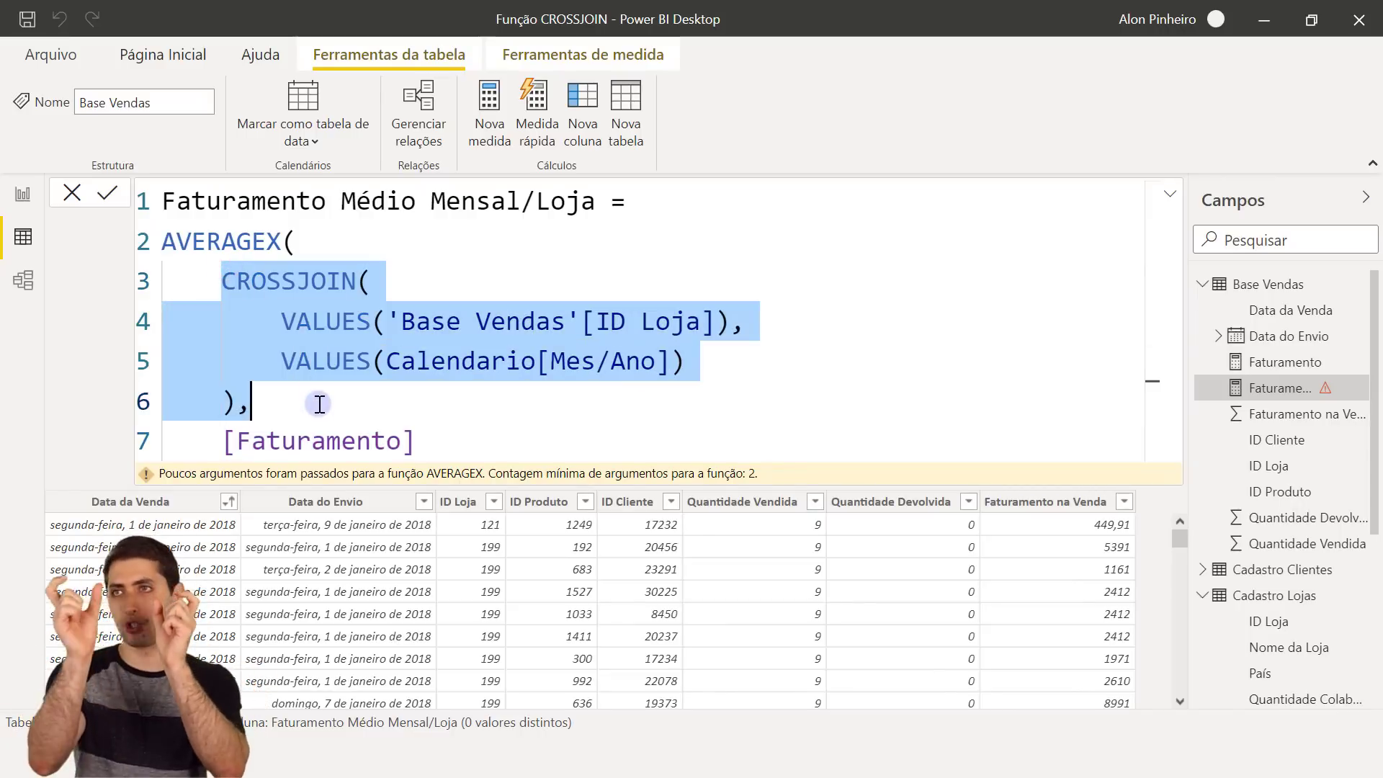
left_click_drag(447, 428, 220, 447)
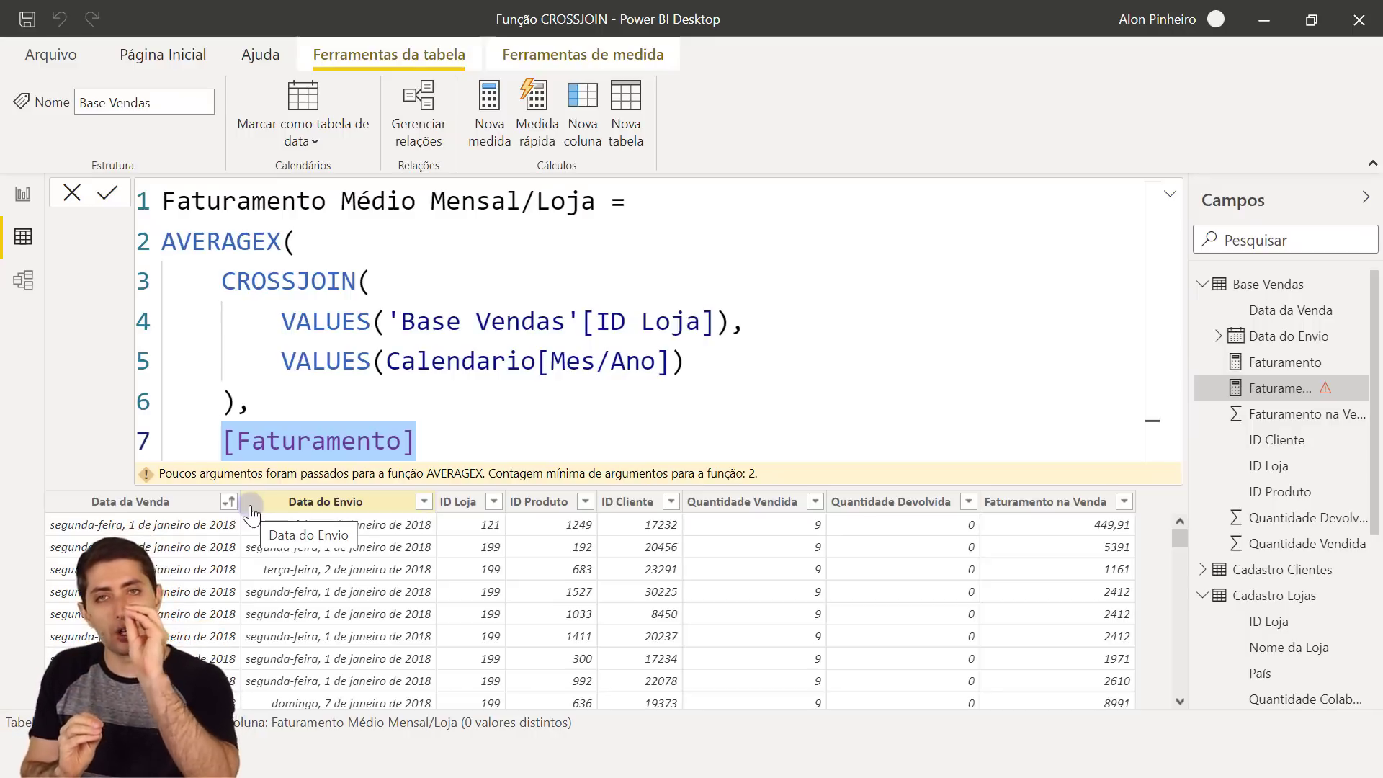
left_click(414, 441)
left_click(216, 442, "shift")
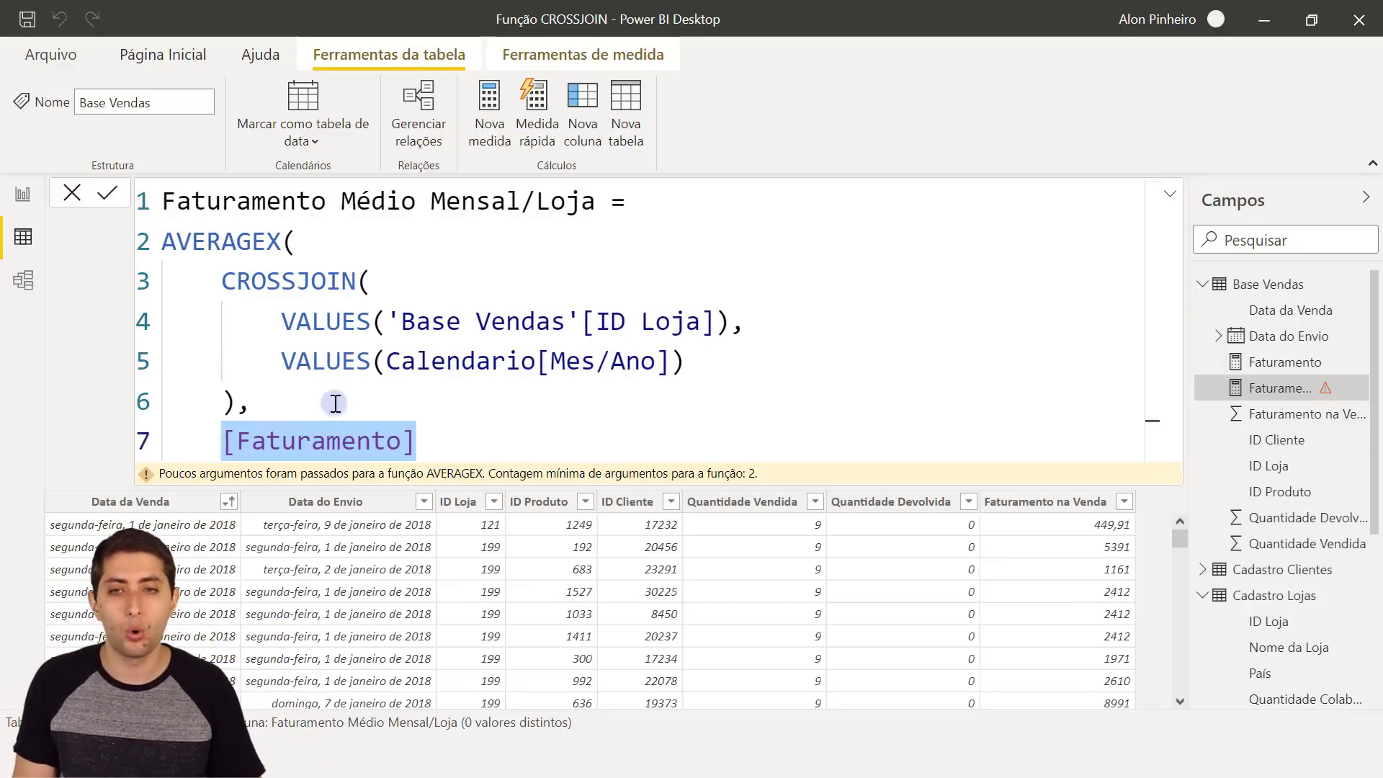
left_click_drag(296, 241, 173, 240)
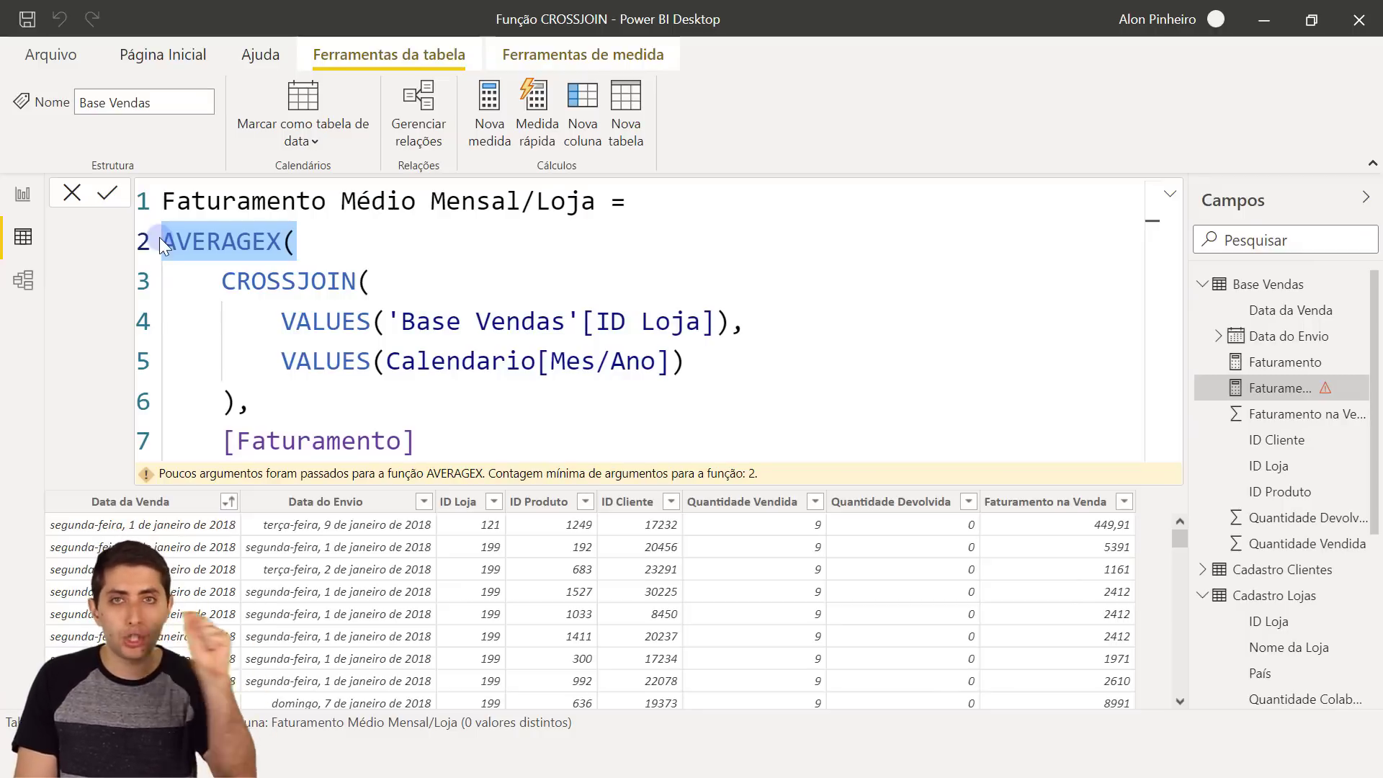
Step: Compare the Loja 1 and Loja 2 rows for jan/18 in Excel with the measure's CROSSJOIN block and [Faturamento] expression
key("alt+Tab")
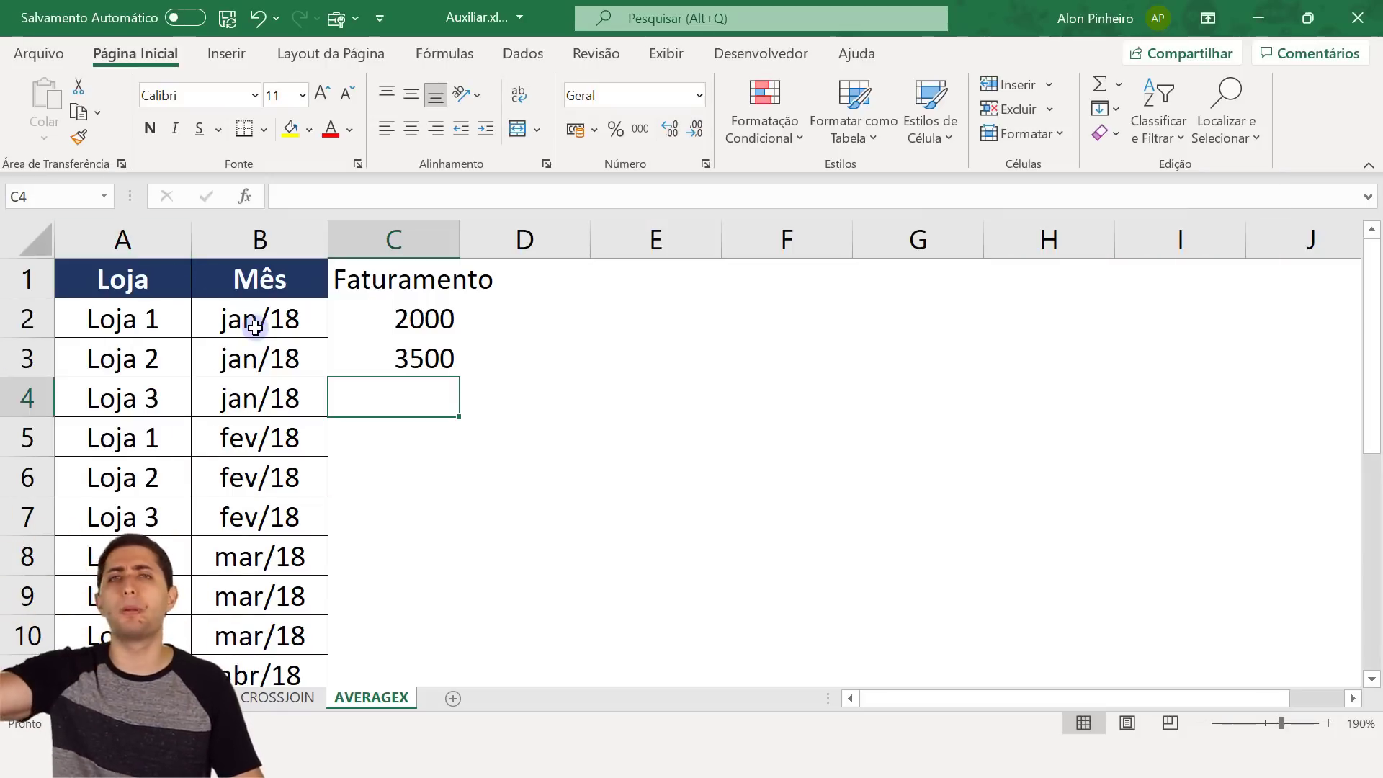
left_click_drag(153, 315, 422, 333)
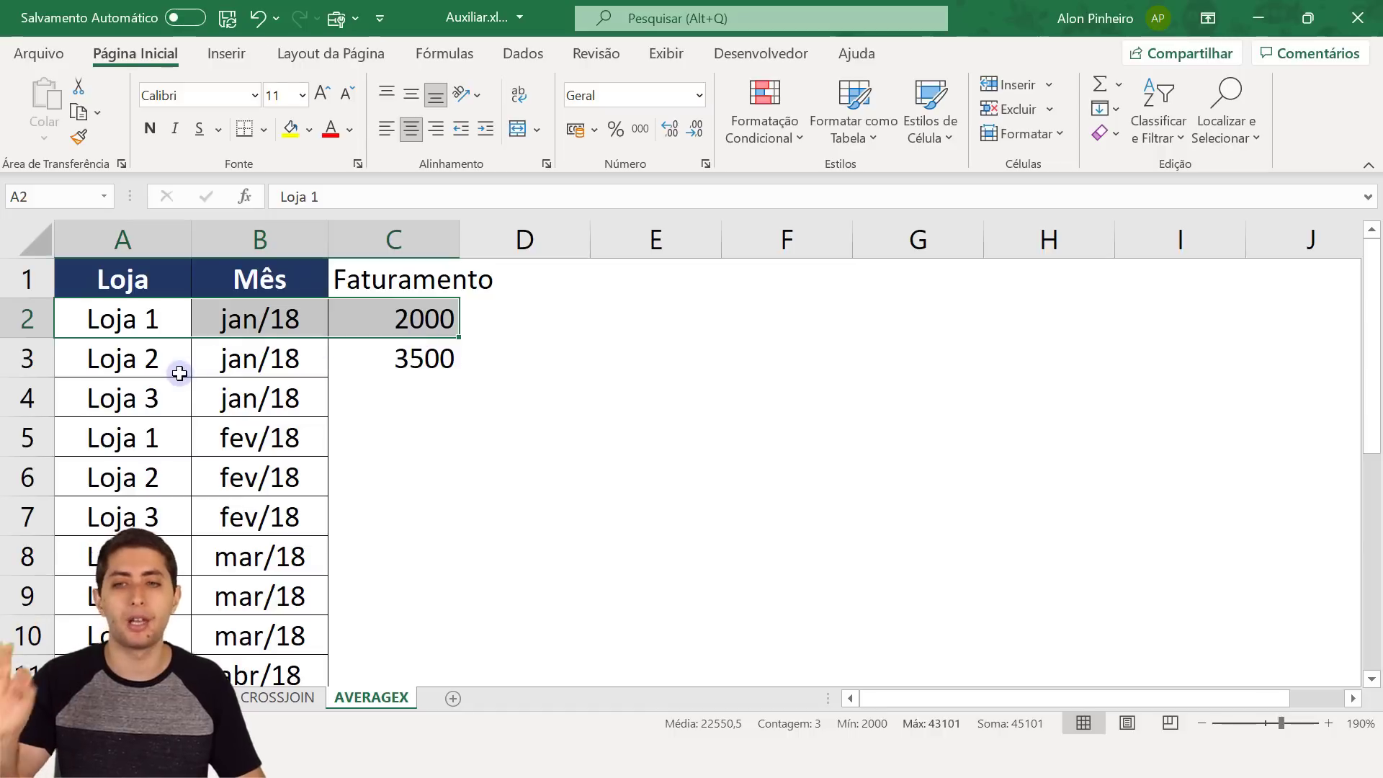
left_click_drag(179, 370, 432, 364)
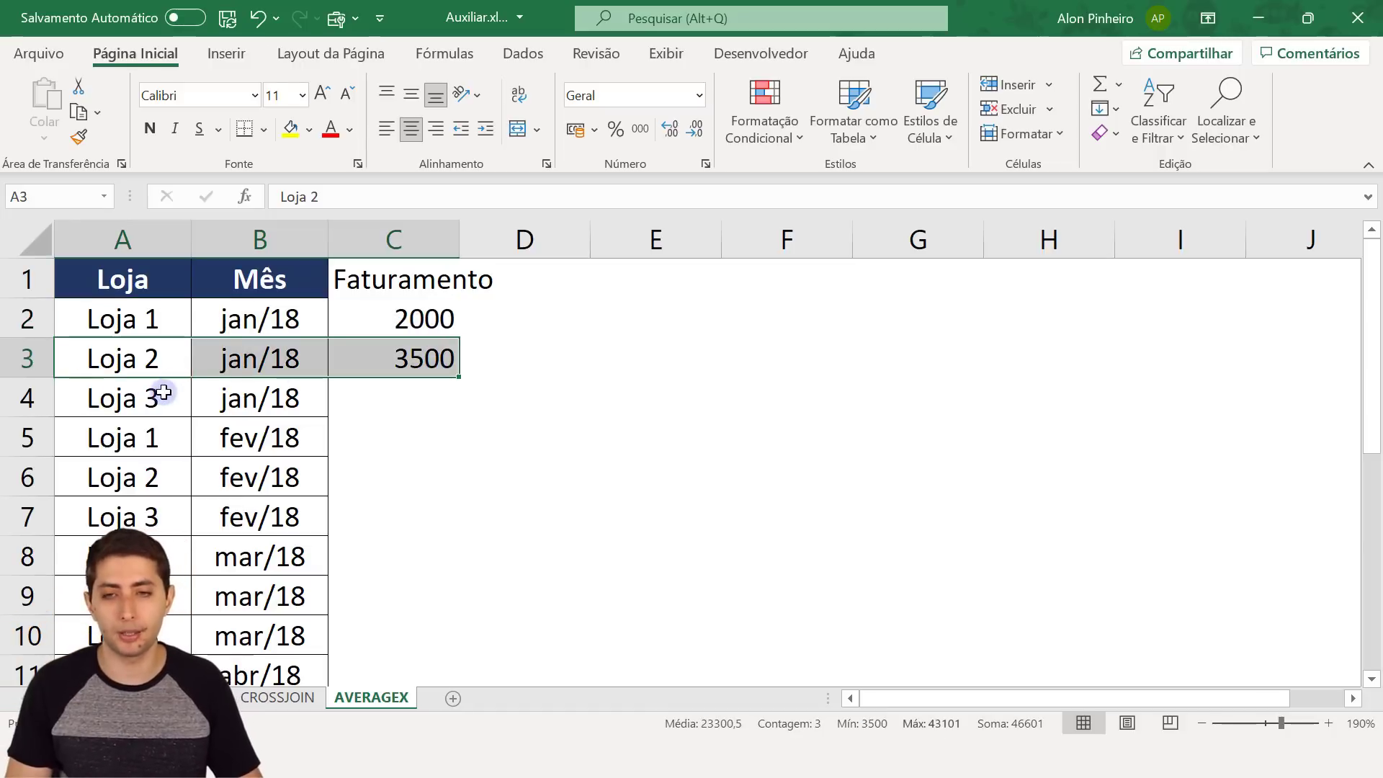
key("alt+Tab")
left_click_drag(223, 281, 285, 395)
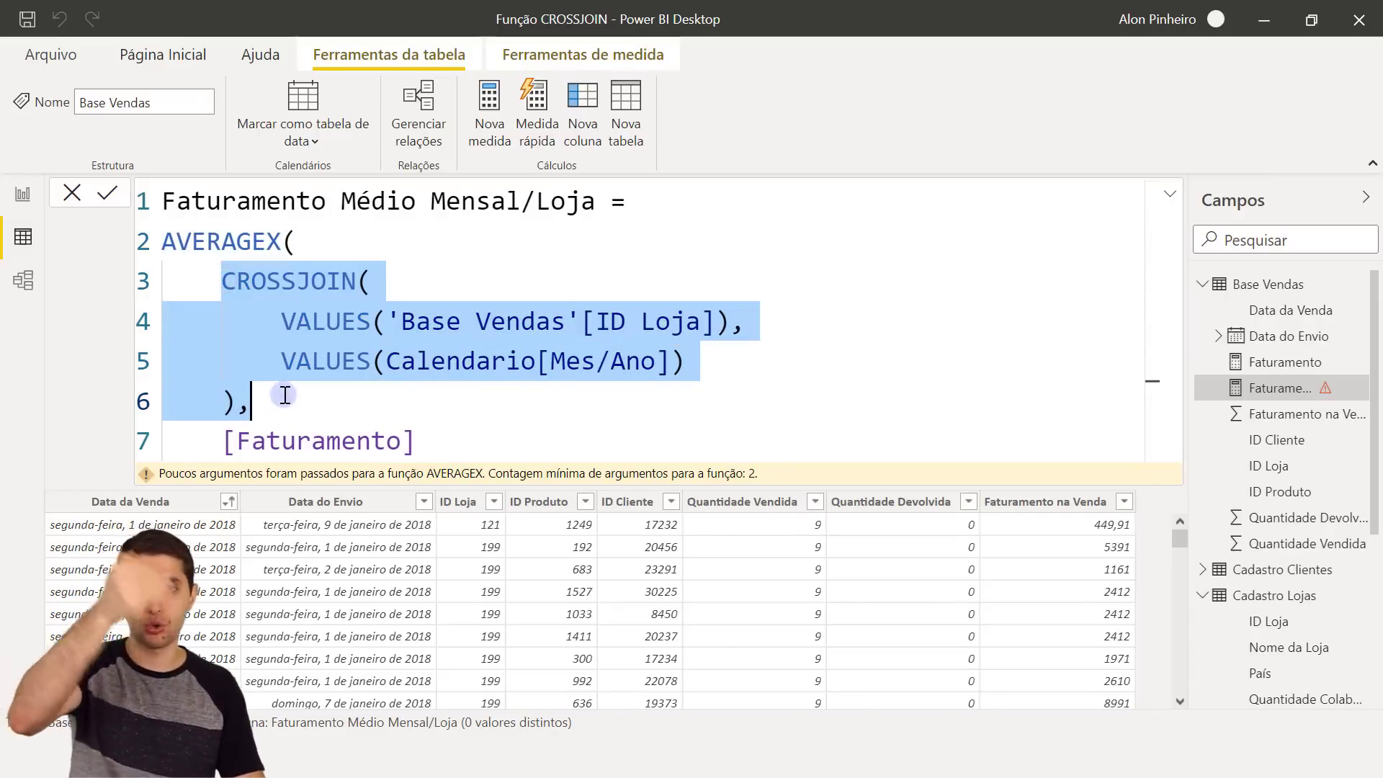
double_click(283, 438)
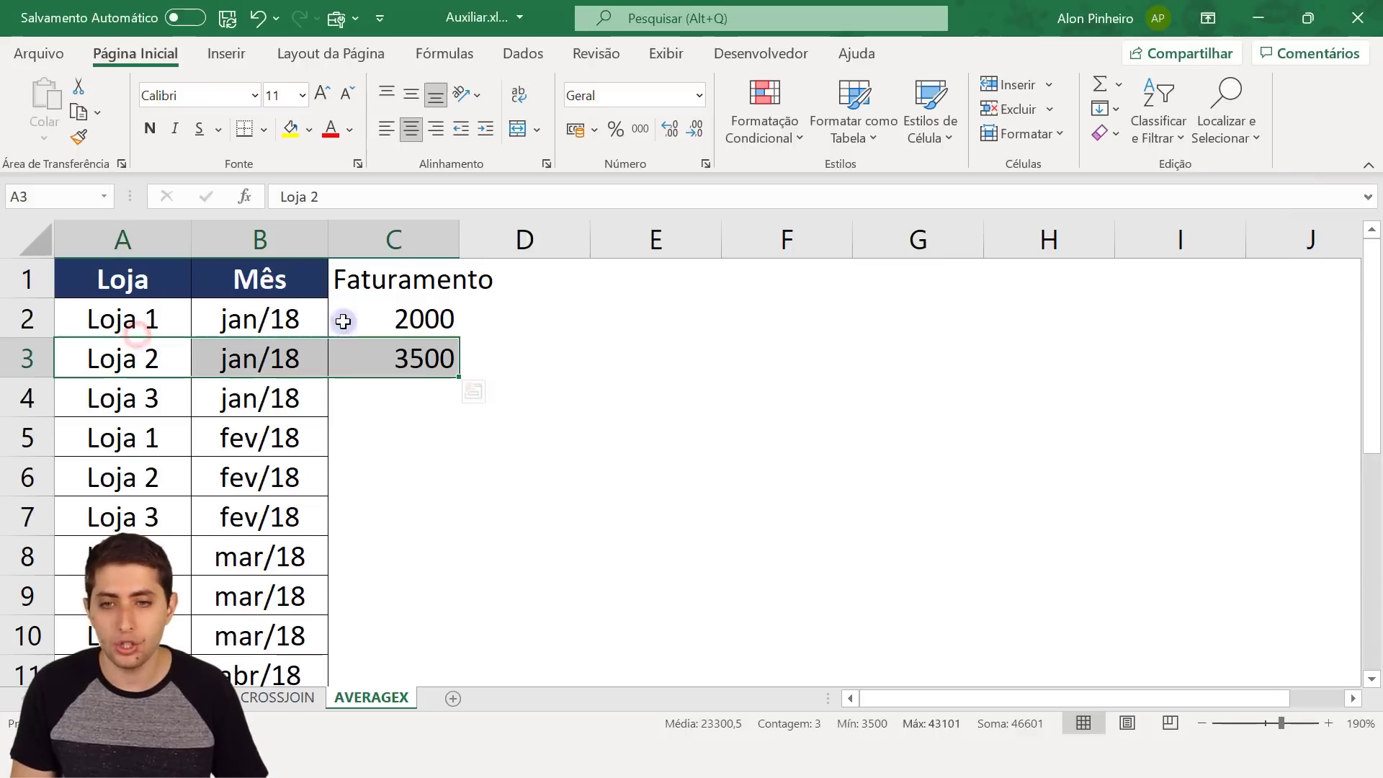
Step: Select the Faturamento column in Excel, and return to Power BI to close the AVERAGEX function on a new line
left_click(402, 392)
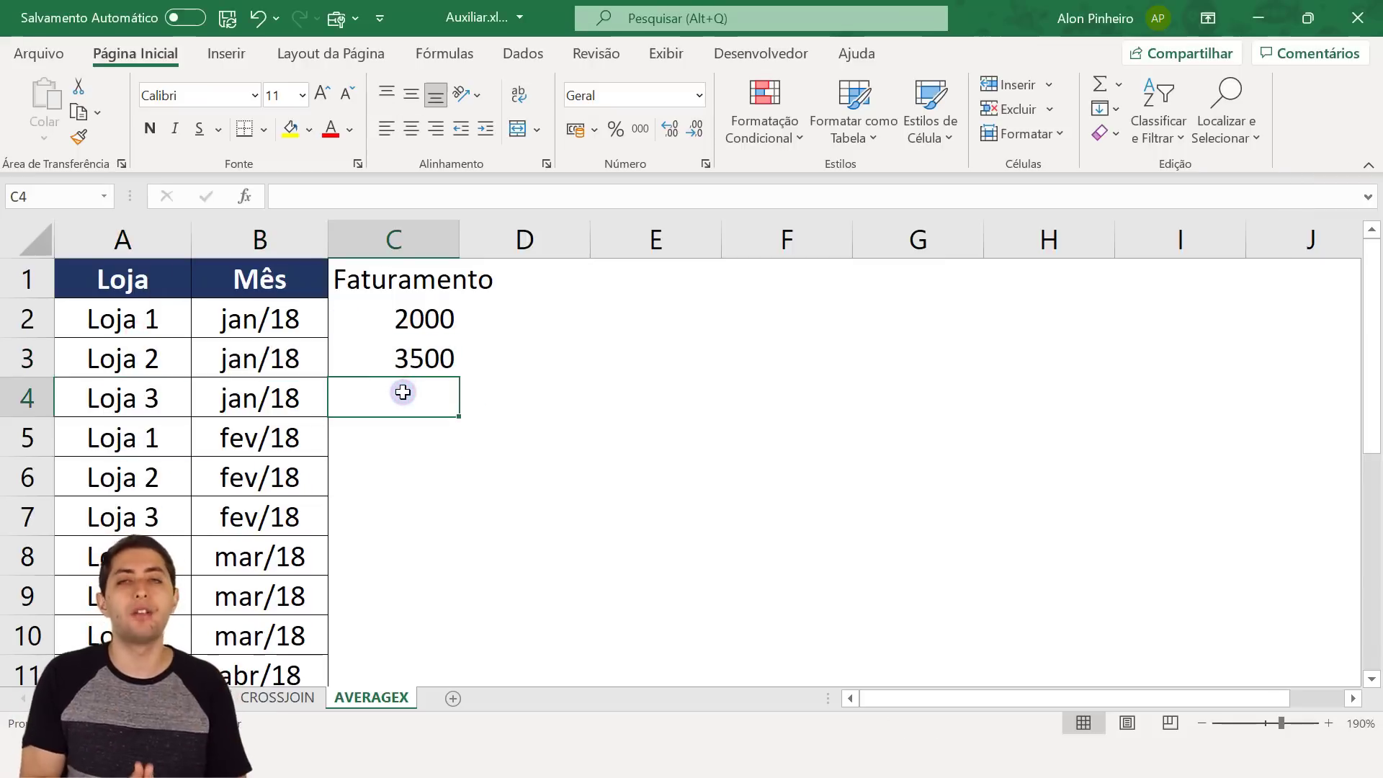
left_click(389, 232)
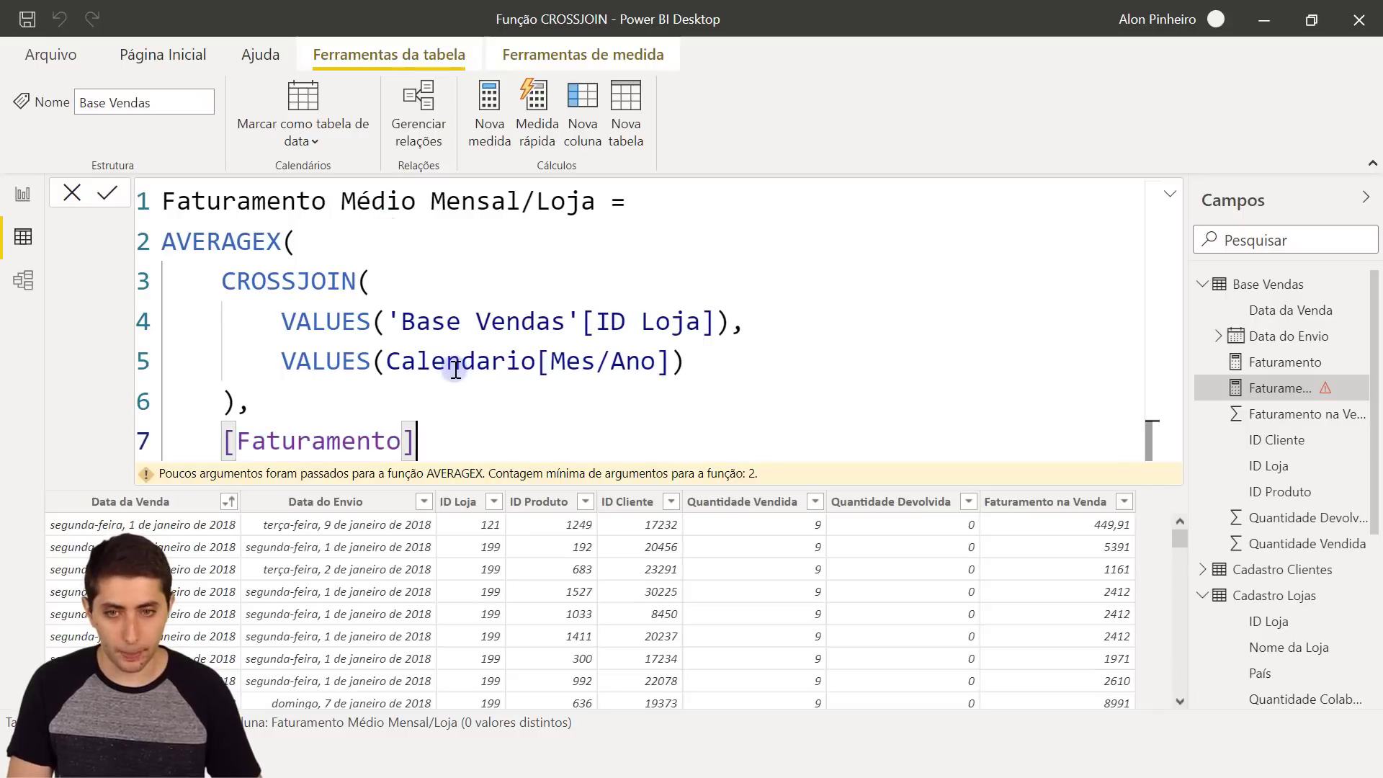
key("shift+Return")
type(")")
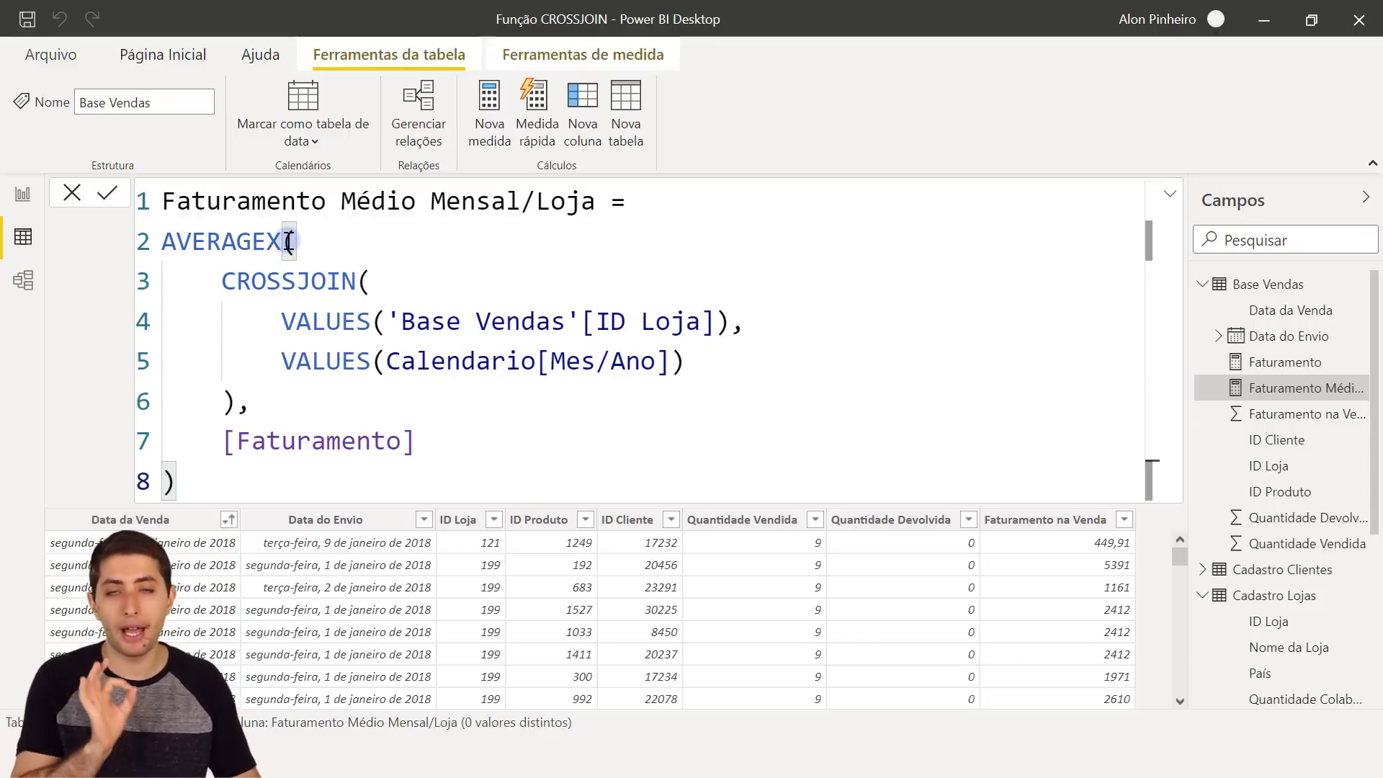
Step: Review the finished measure by comparing its CROSSJOIN block with Excel's Loja and Mês columns and highlighting the [Faturamento] expression
left_click_drag(218, 281, 300, 413)
key("alt+Tab")
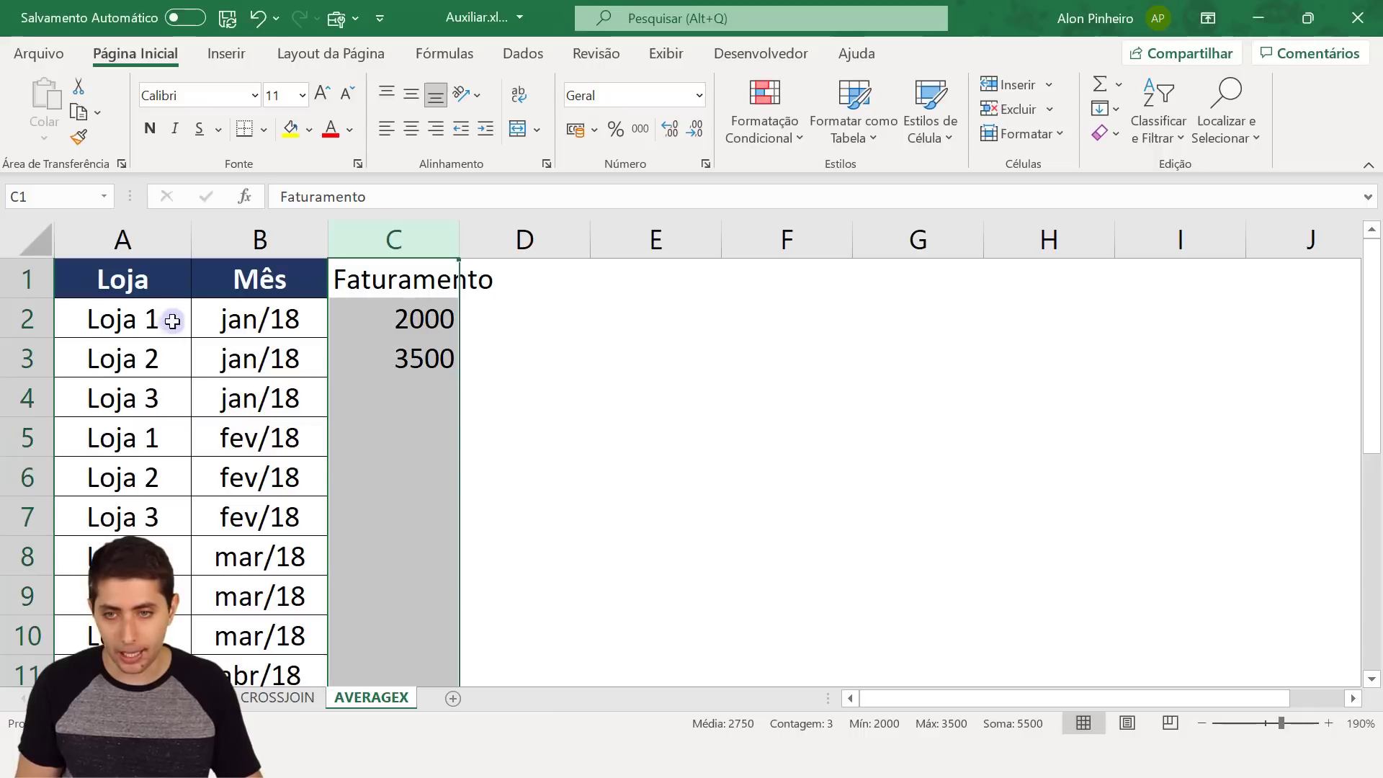
left_click(135, 288)
left_click_drag(205, 343, 229, 600)
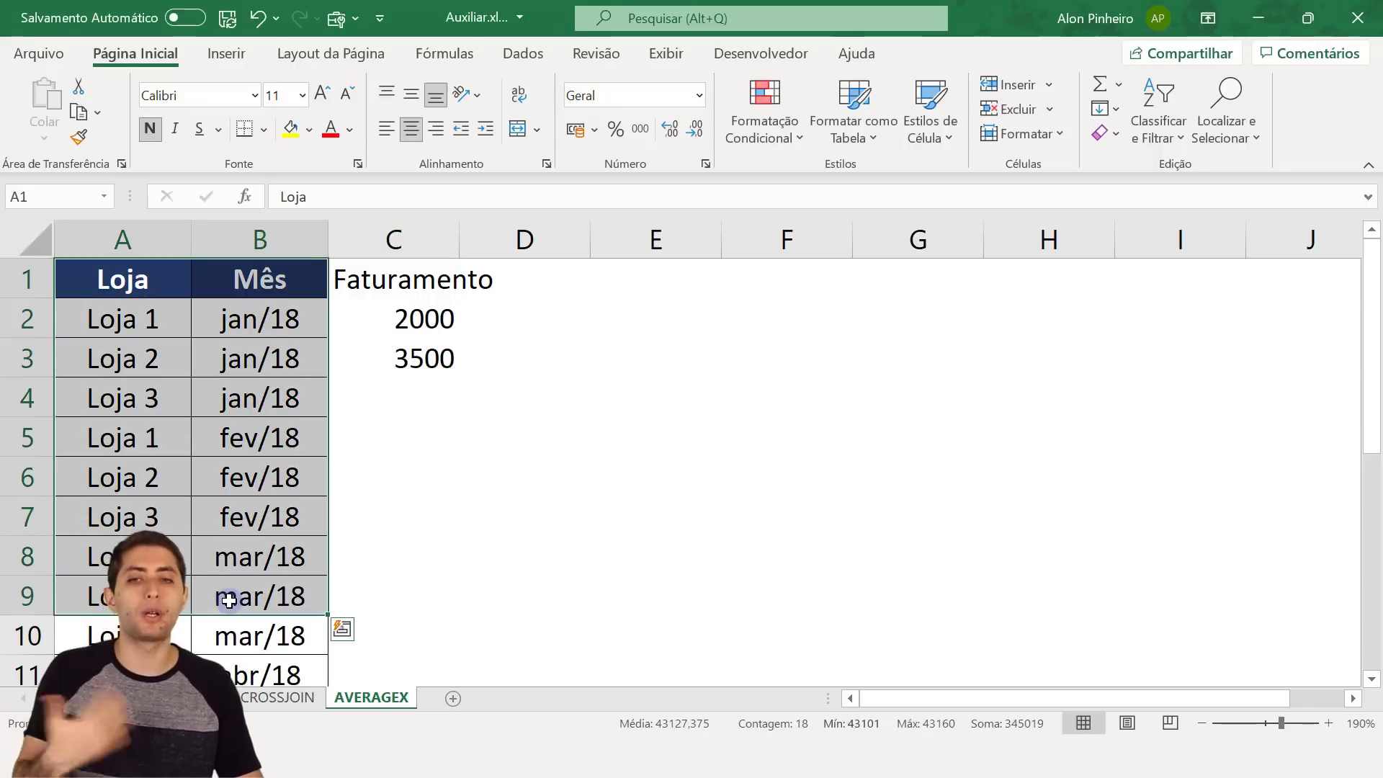
key("alt+Tab")
left_click(283, 282)
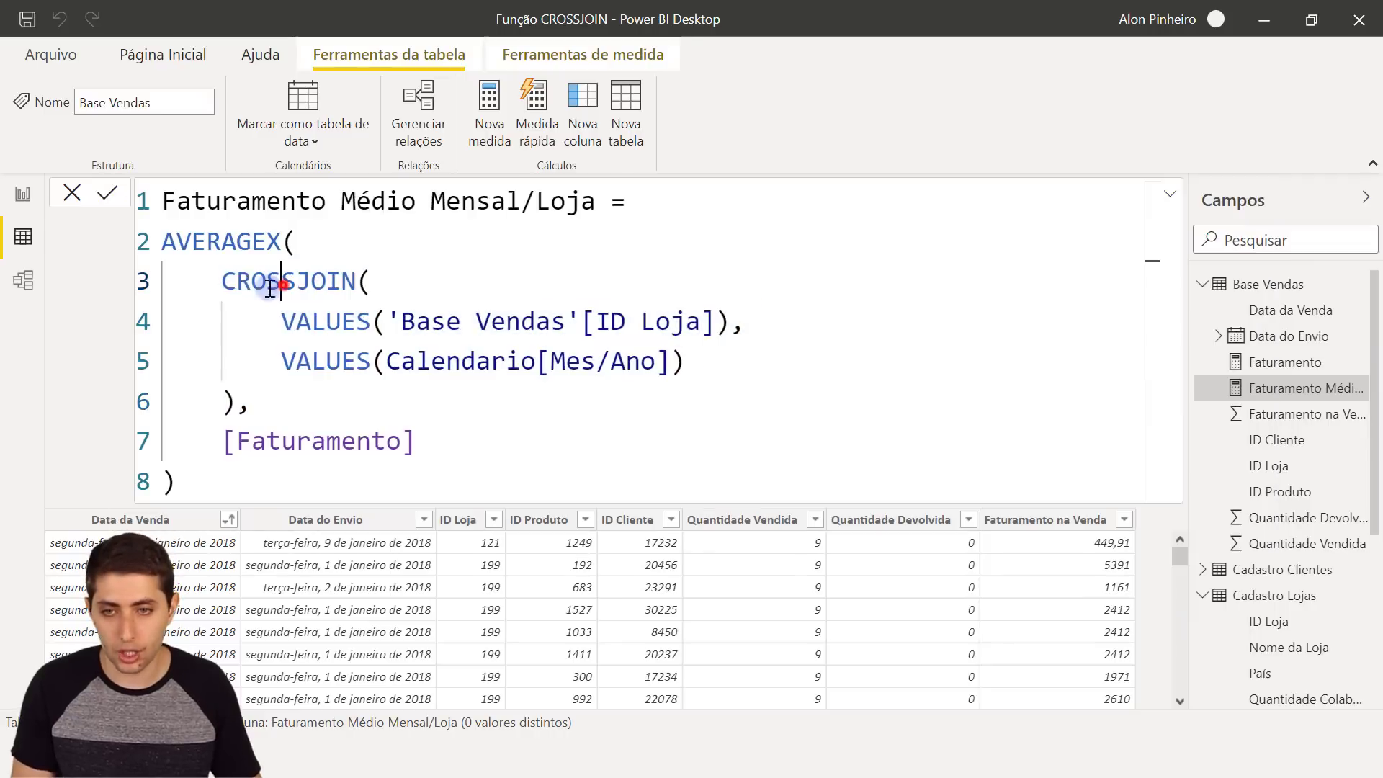
left_click_drag(224, 281, 300, 410)
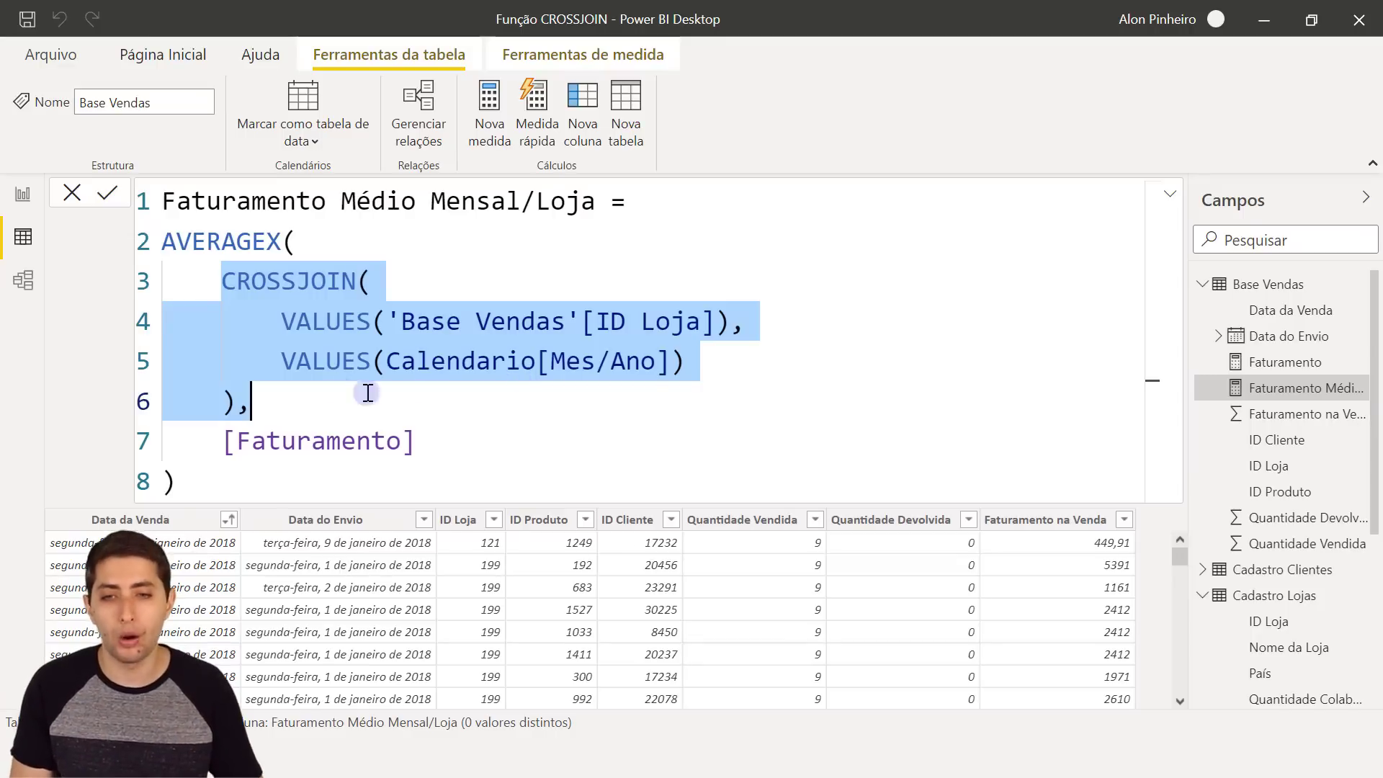
left_click_drag(417, 448, 233, 452)
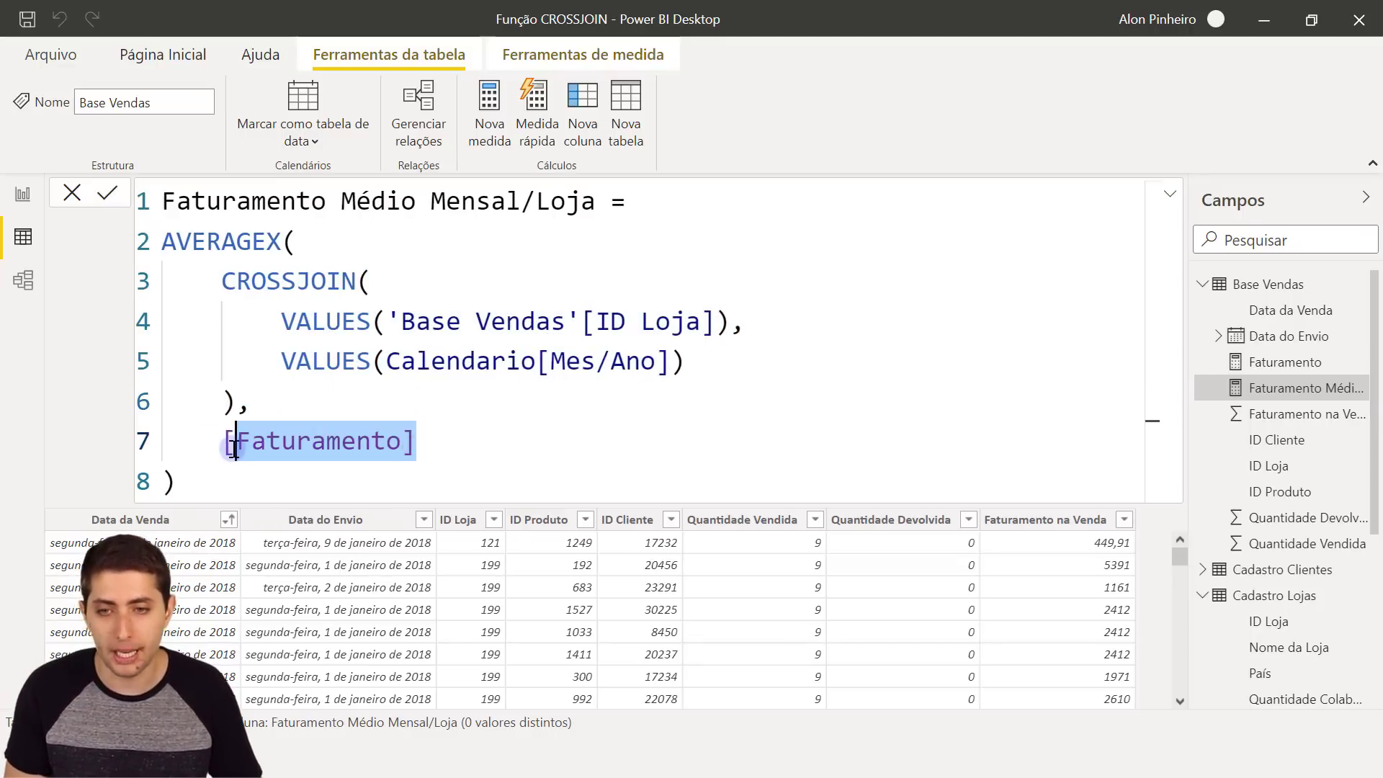
Step: In Excel, enter Faturamento values 6000 for Loja 3 jan/18, 2000 for Loja 1 fev/18 and 4500 for Loja 2 fev/18
key("alt+Tab")
left_click_drag(144, 319, 315, 306)
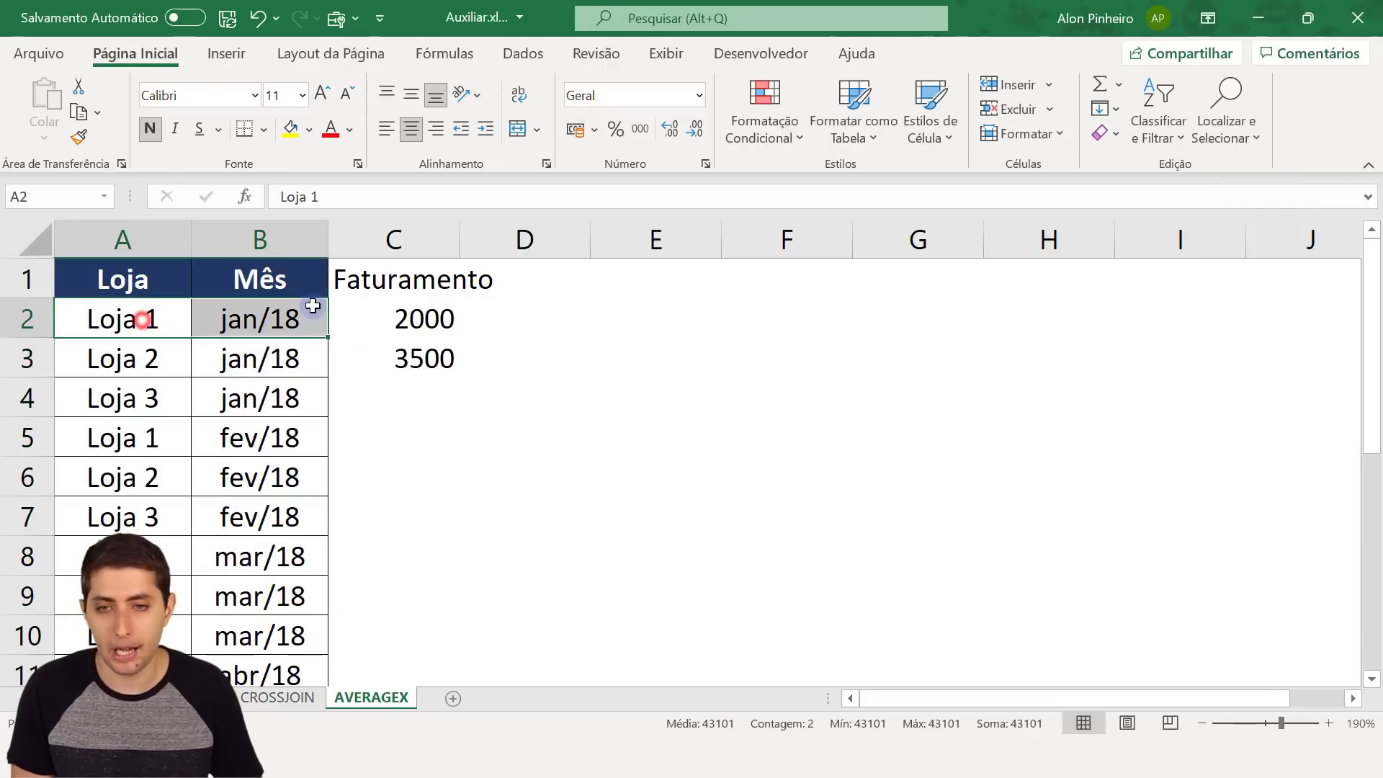
left_click(401, 309)
left_click_drag(165, 362, 219, 364)
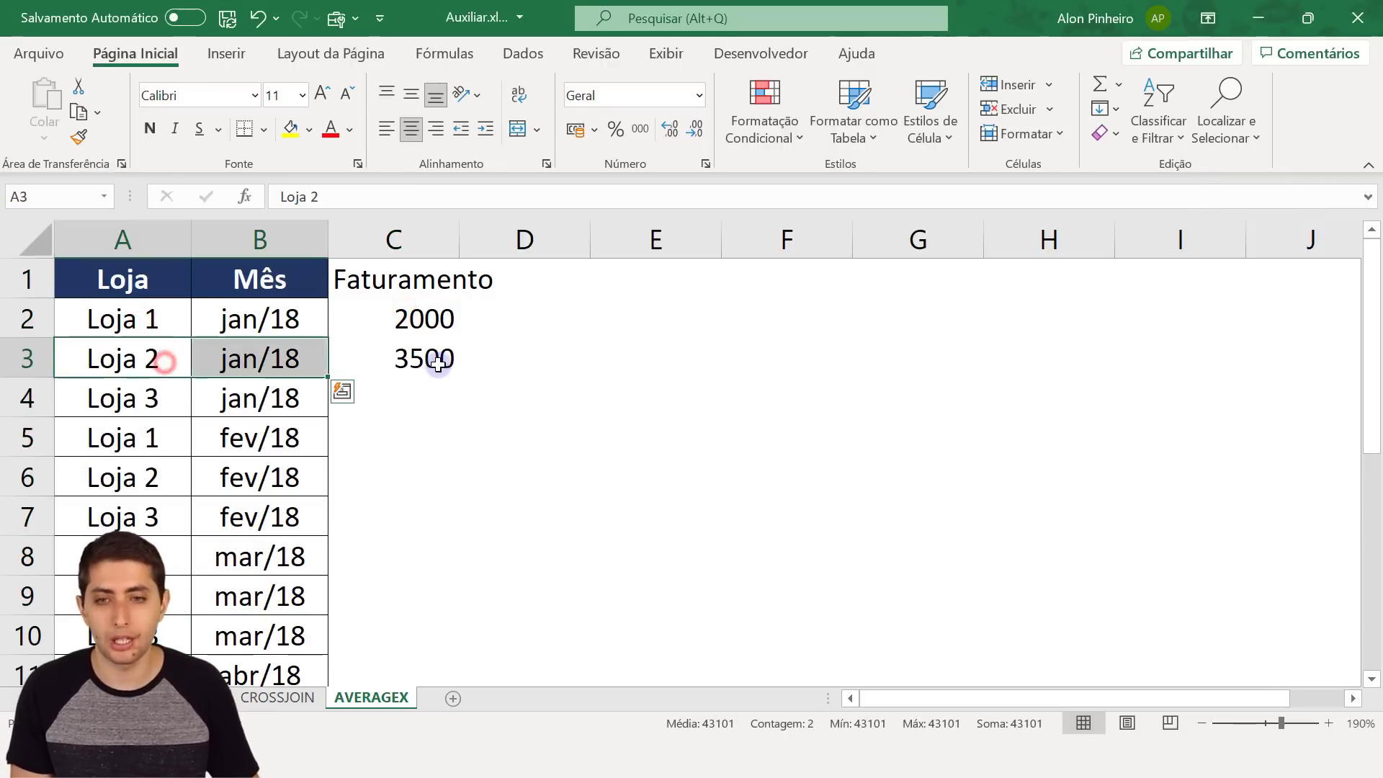
left_click(397, 399)
type("5000")
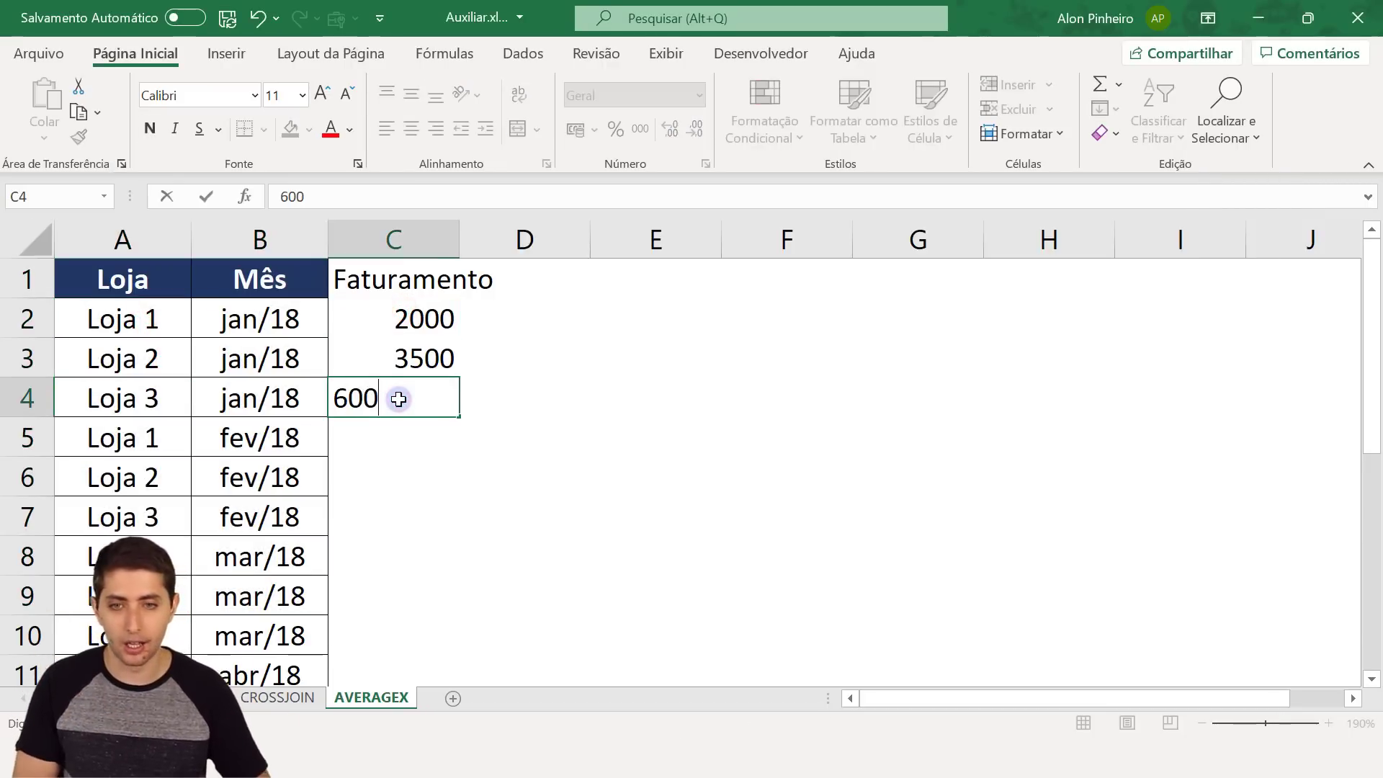
key("Return")
type("2000")
key("Return")
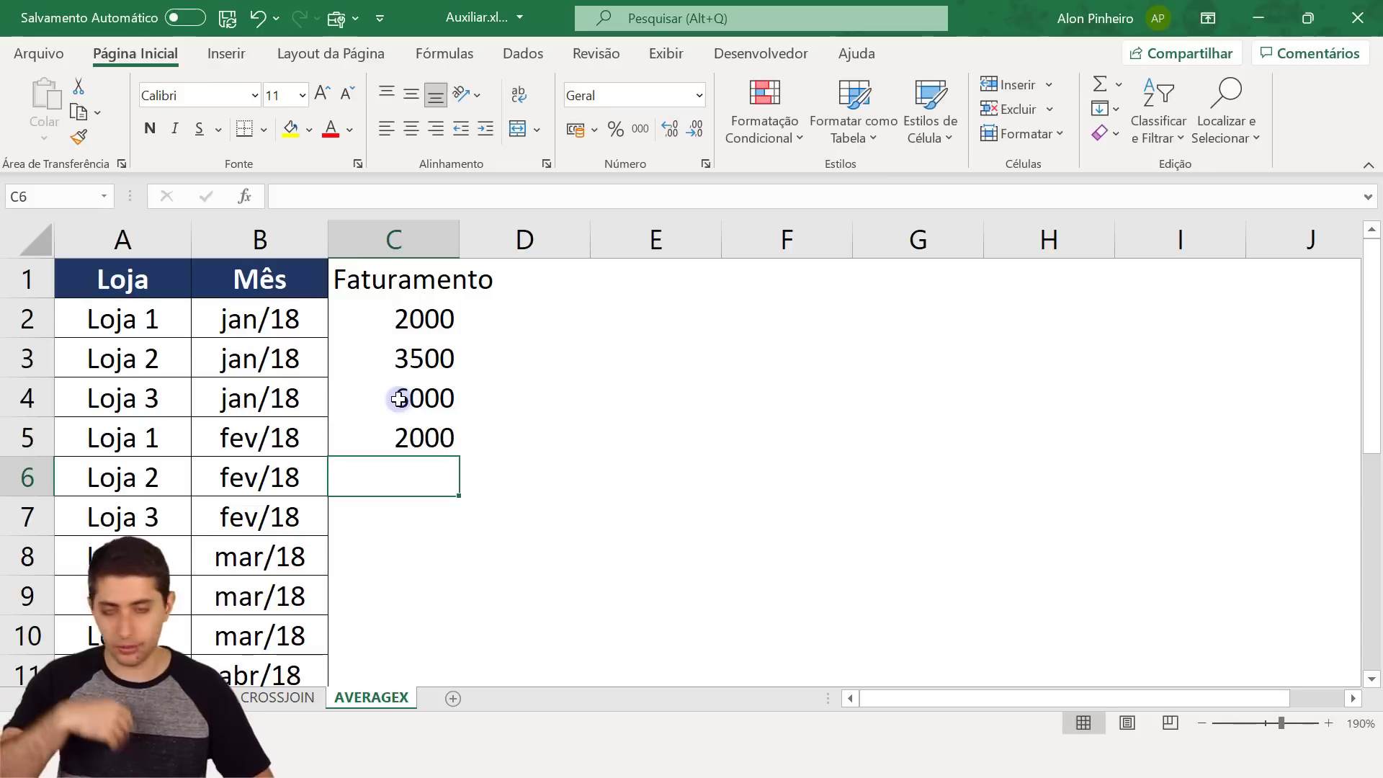
type("4500")
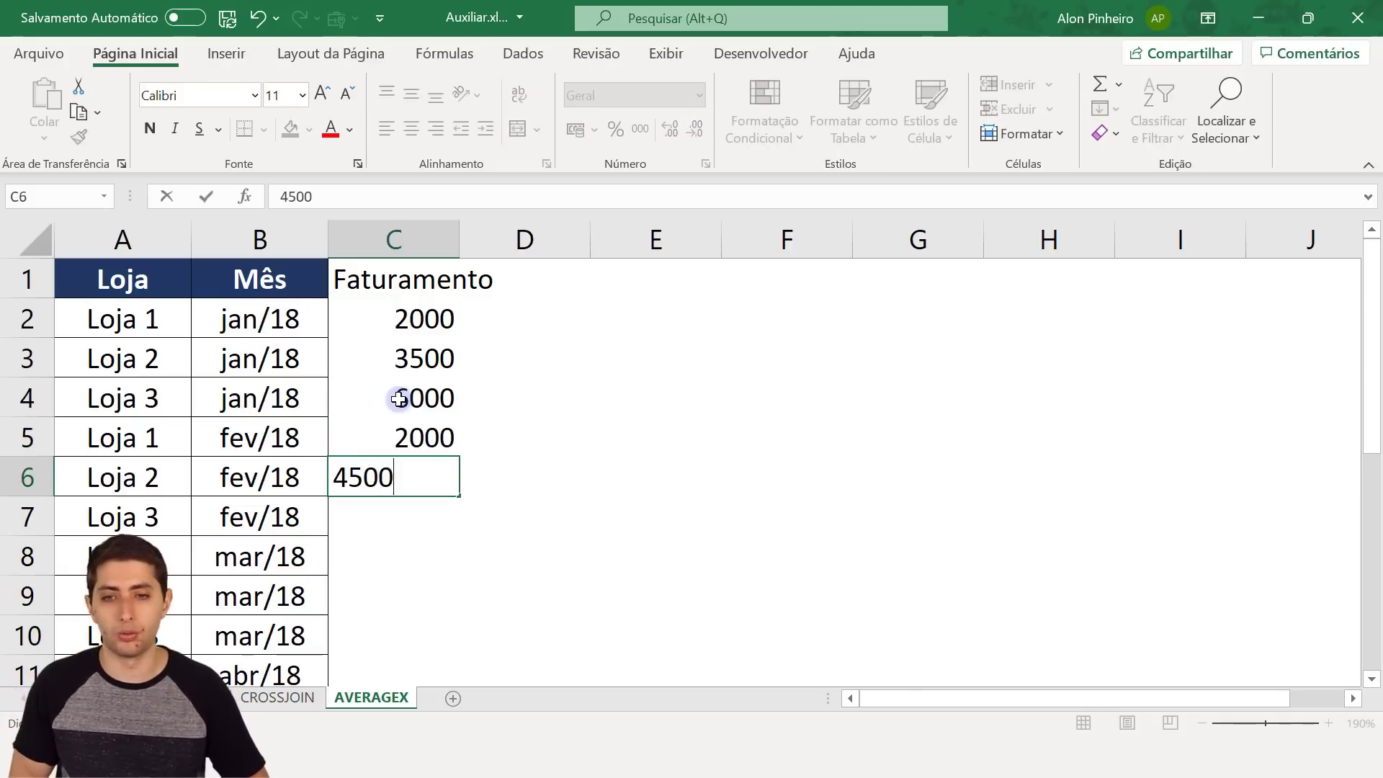
key("Return")
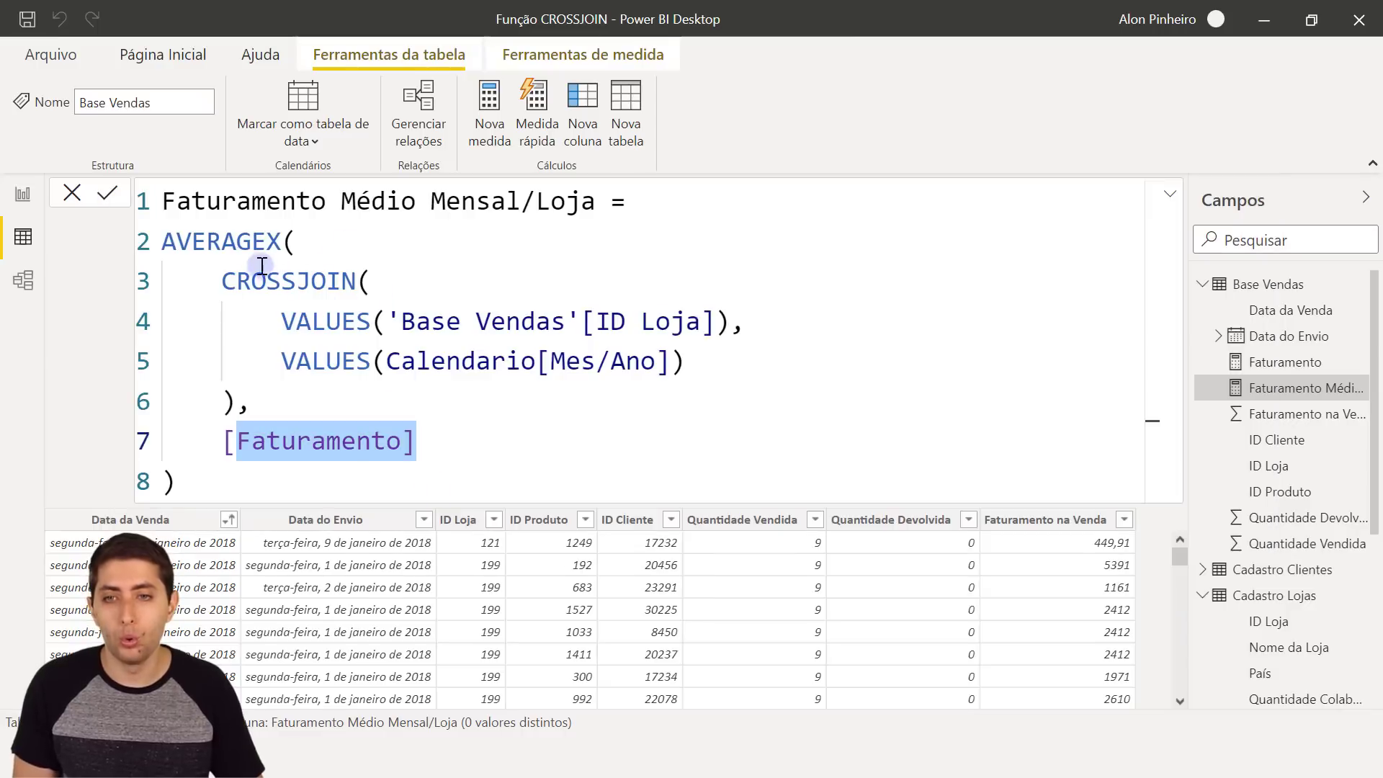
Step: Compare AVERAGEX and [Faturamento] in the Power BI measure with Excel's Loja 1 jan/18 row and Faturamento values
double_click(236, 241)
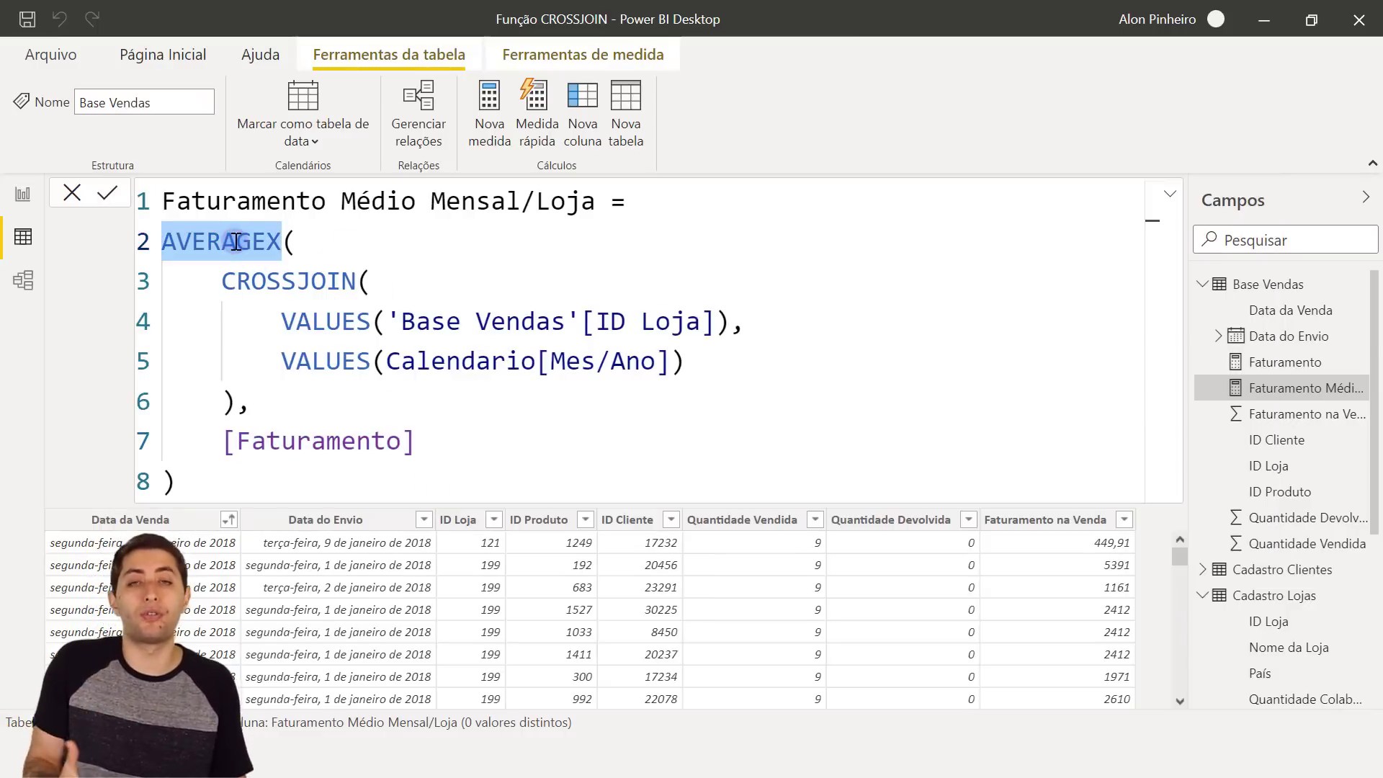
left_click_drag(416, 441, 225, 436)
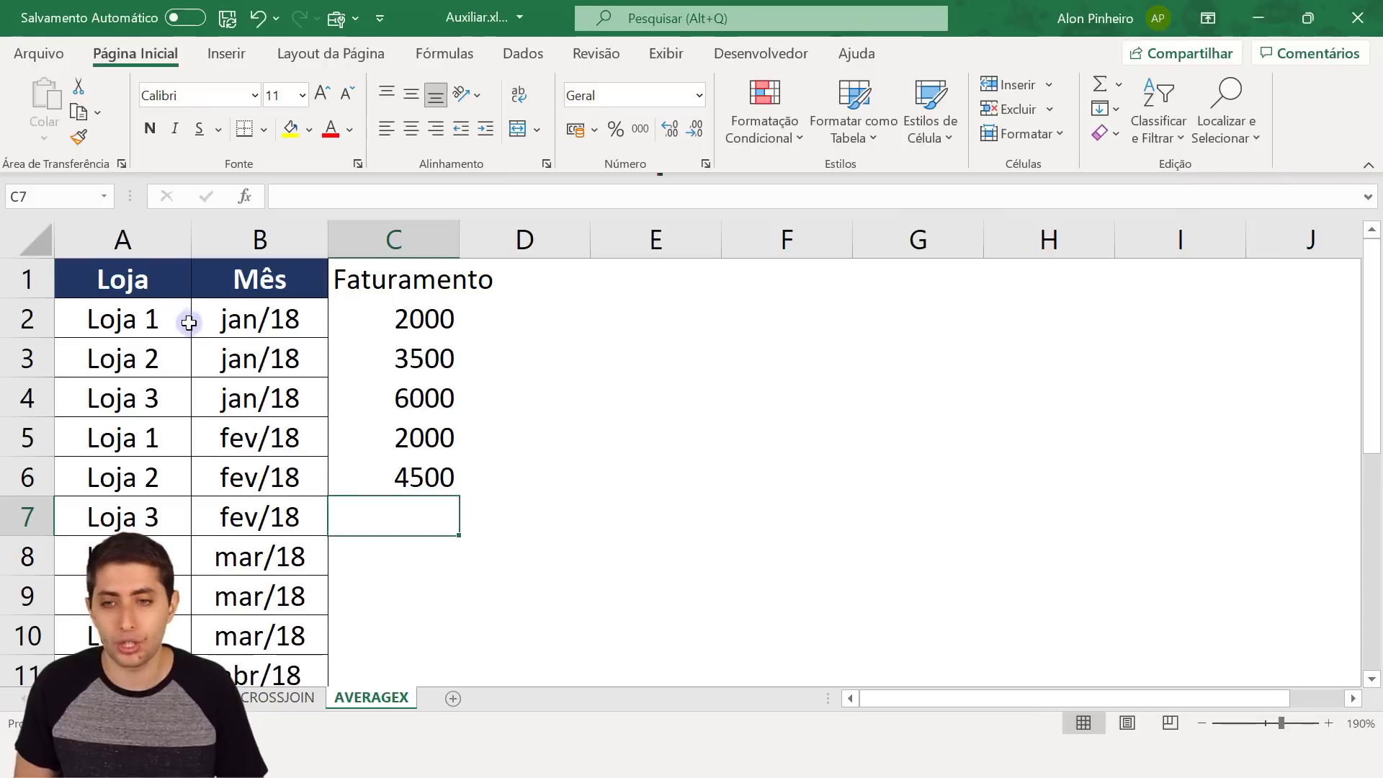
left_click_drag(160, 315, 414, 317)
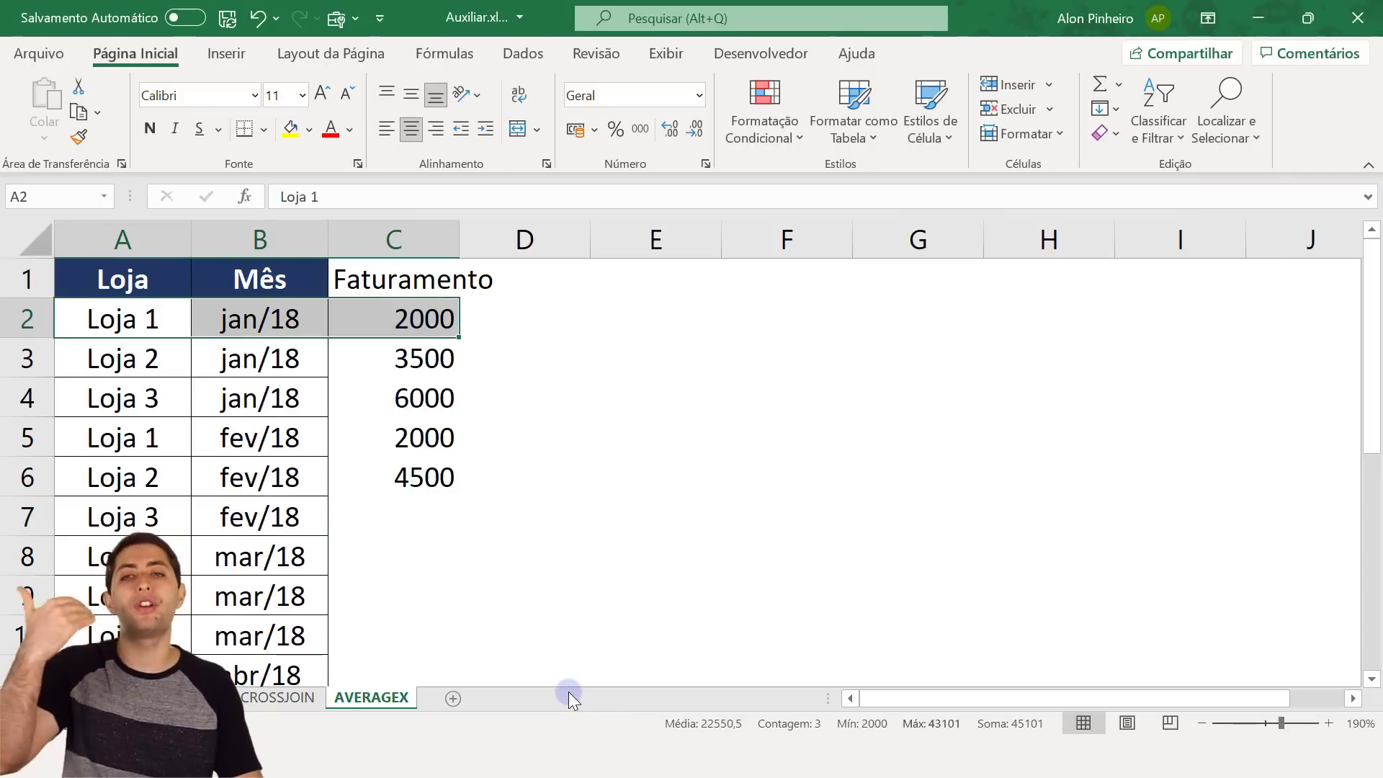
left_click_drag(398, 320, 425, 488)
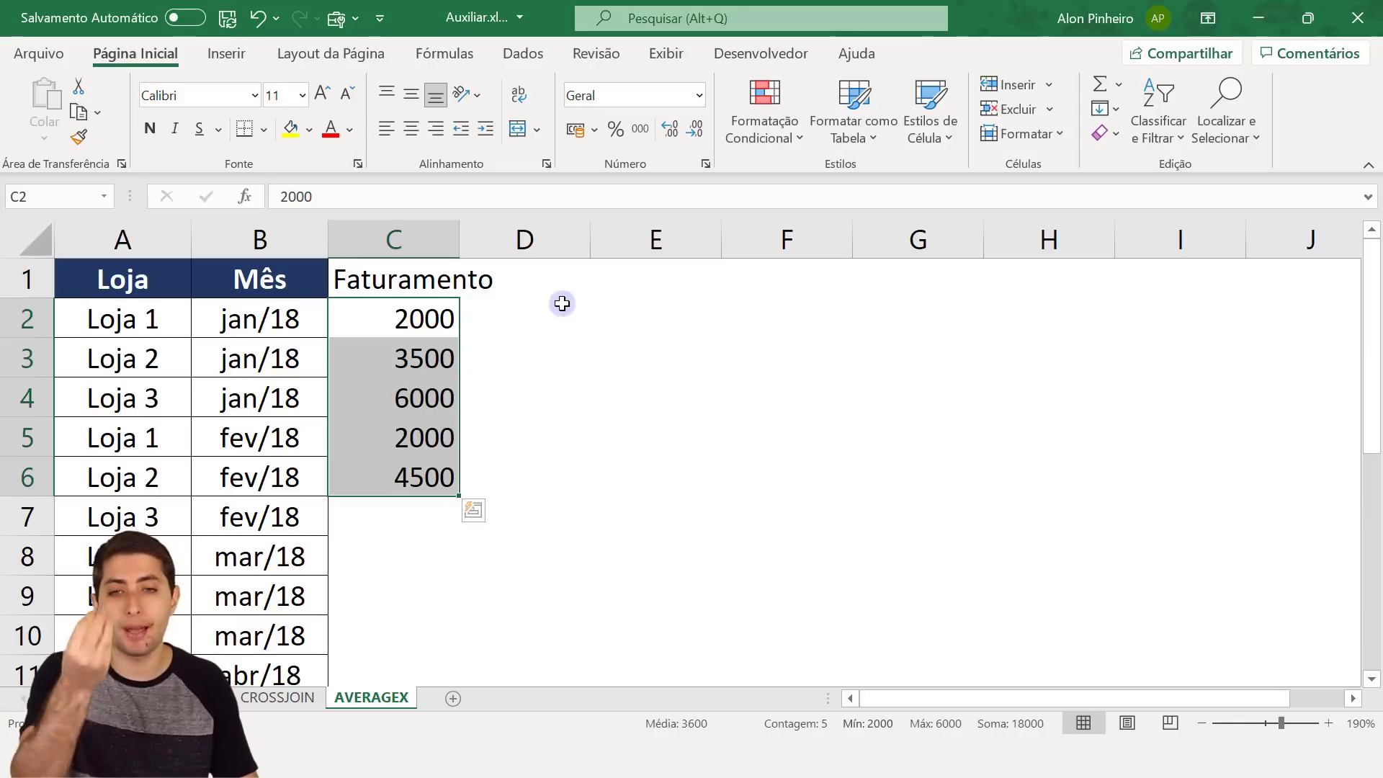
left_click(621, 280)
left_click_drag(414, 315, 407, 629)
scroll(435, 555, "up", 1)
Step: Calculate the average of the whole Faturamento column in cell E1 with =MÉDIA(C:C)
left_click(633, 278)
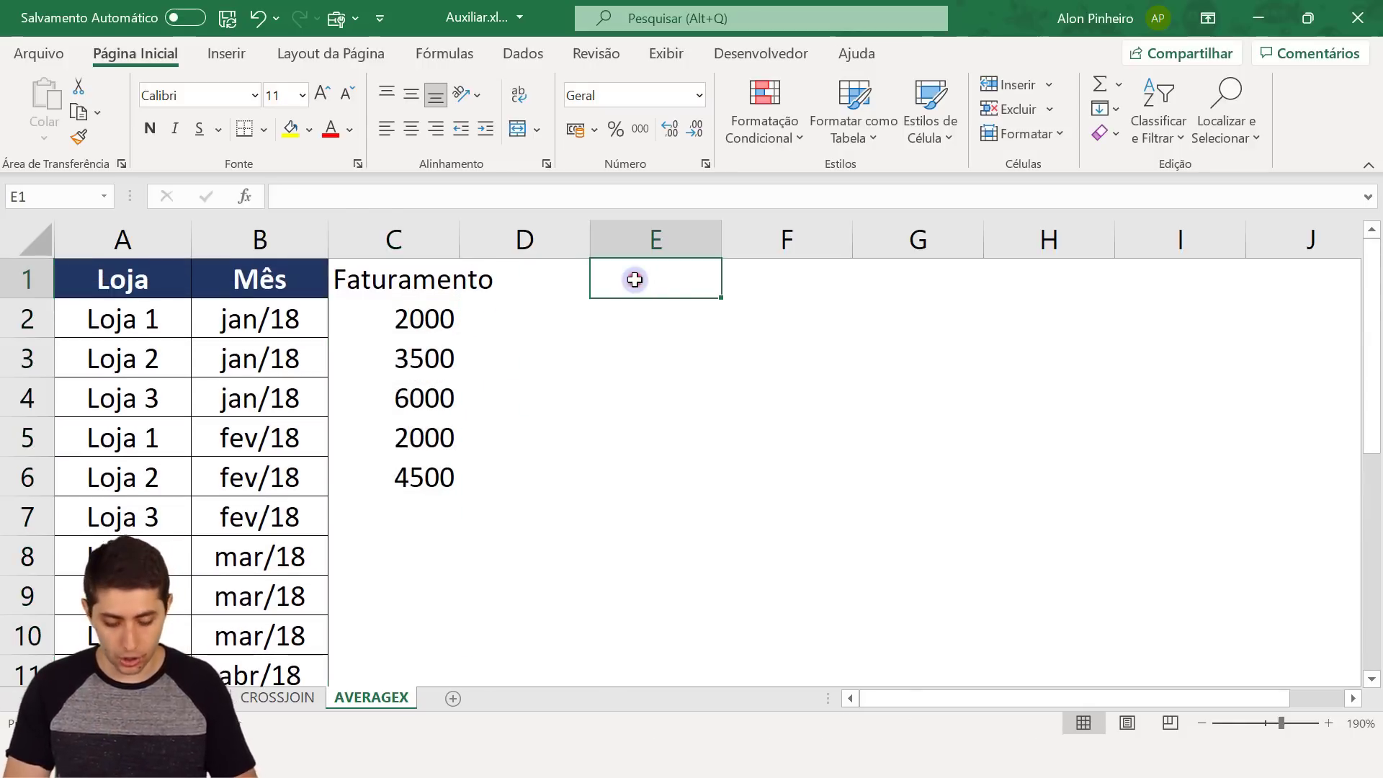
type("=méd")
key("Tab")
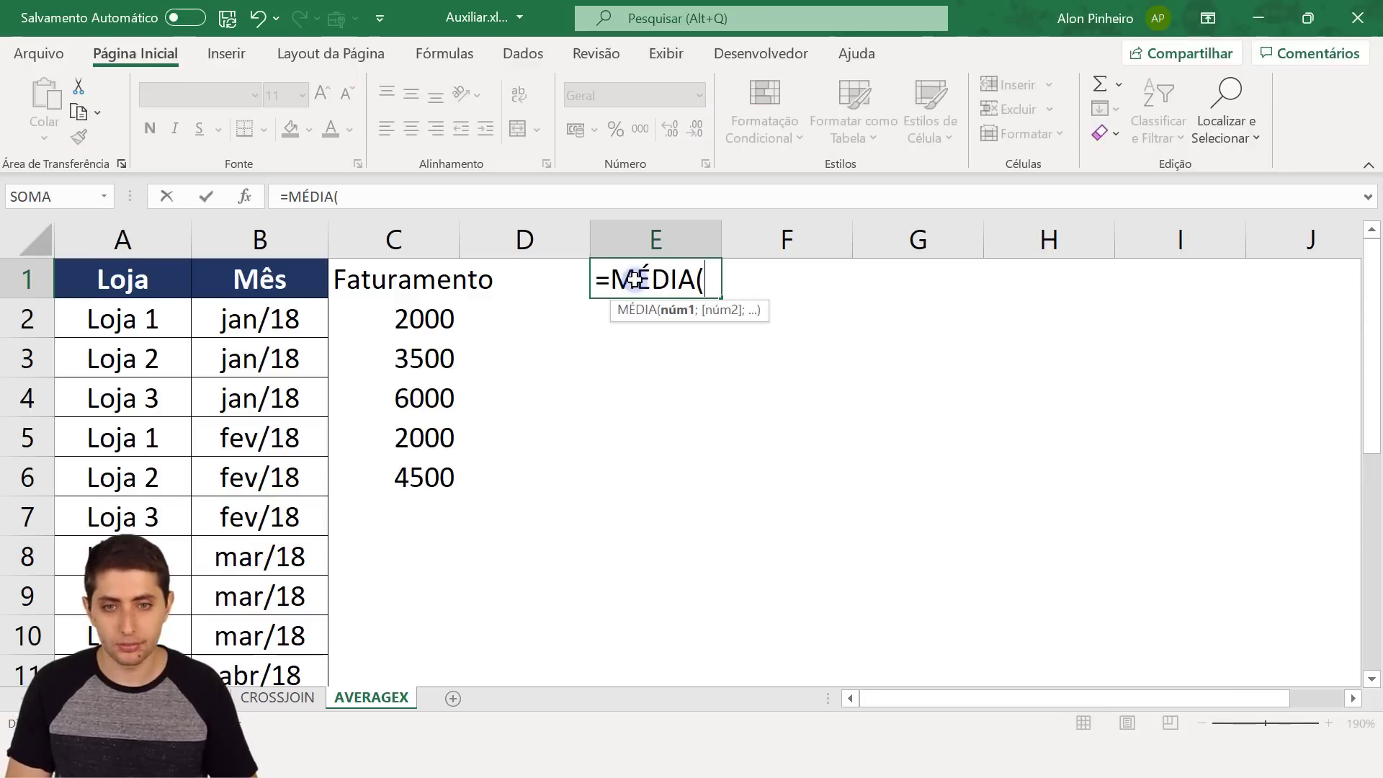
key("Left")
key("Left")
key("ctrl+space")
key("Return")
left_click(635, 280)
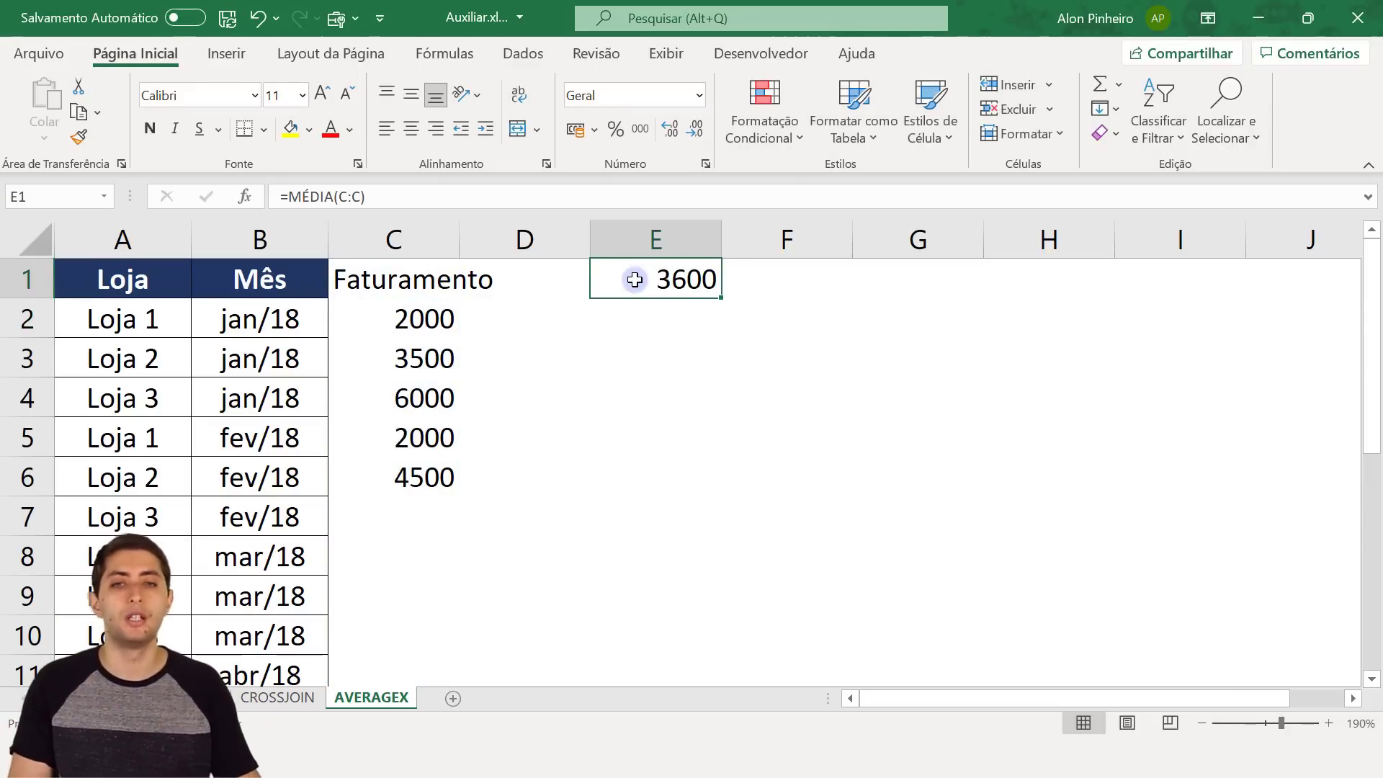
Step: Return to Power BI and review the measure's CROSSJOIN block and [Faturamento] expression
key("alt+Tab")
left_click(464, 424)
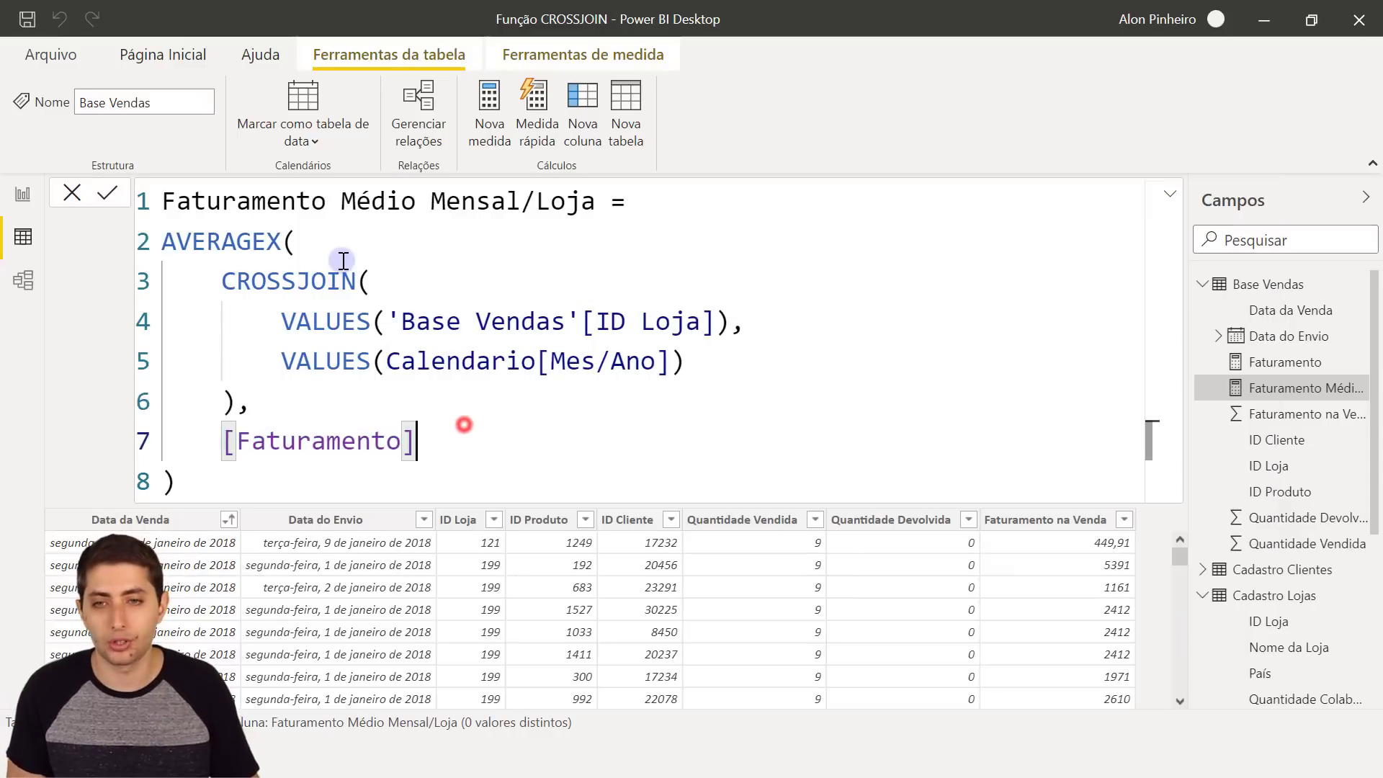
left_click_drag(221, 280, 310, 419)
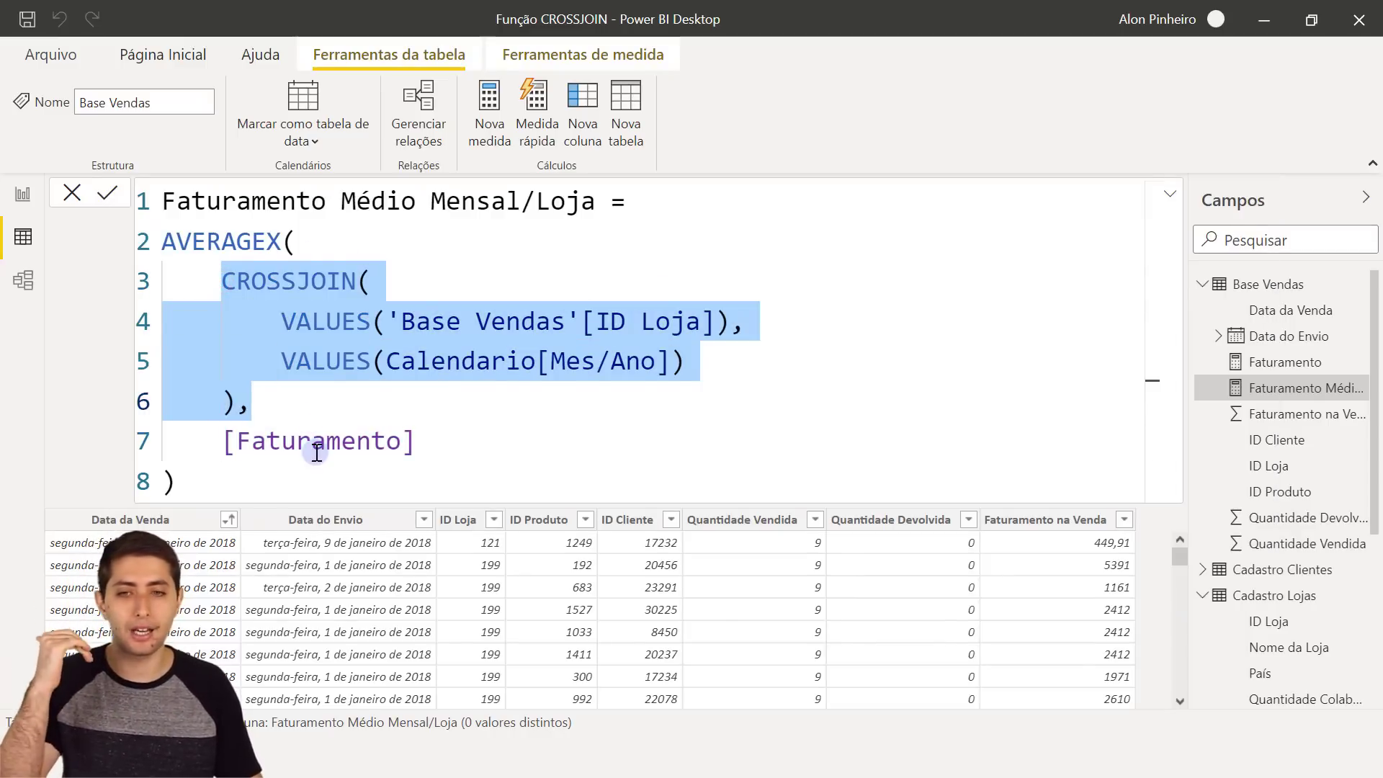
left_click(316, 451)
double_click(316, 451)
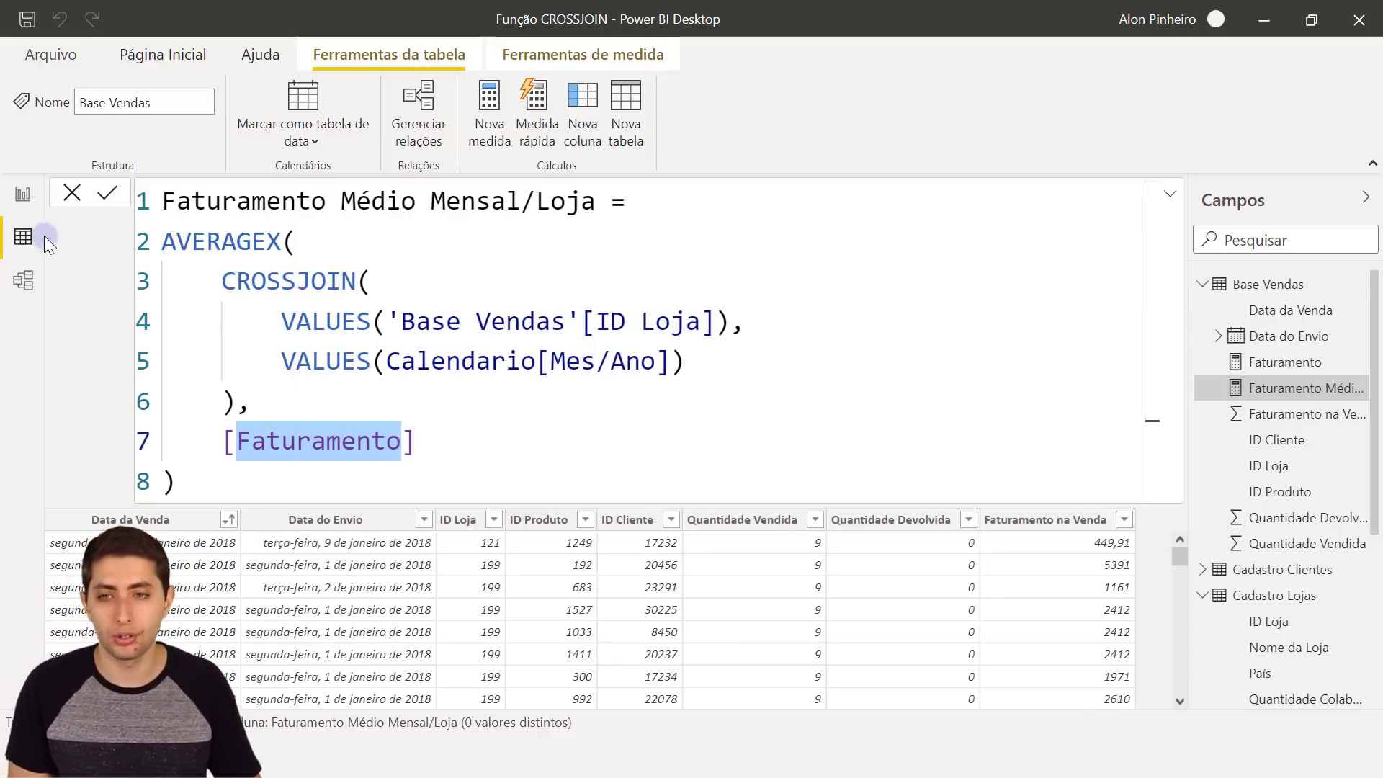
Step: In the report, replace the card's Faturamento field with the Faturamento Médio Mensal/Loja measure
left_click(18, 205)
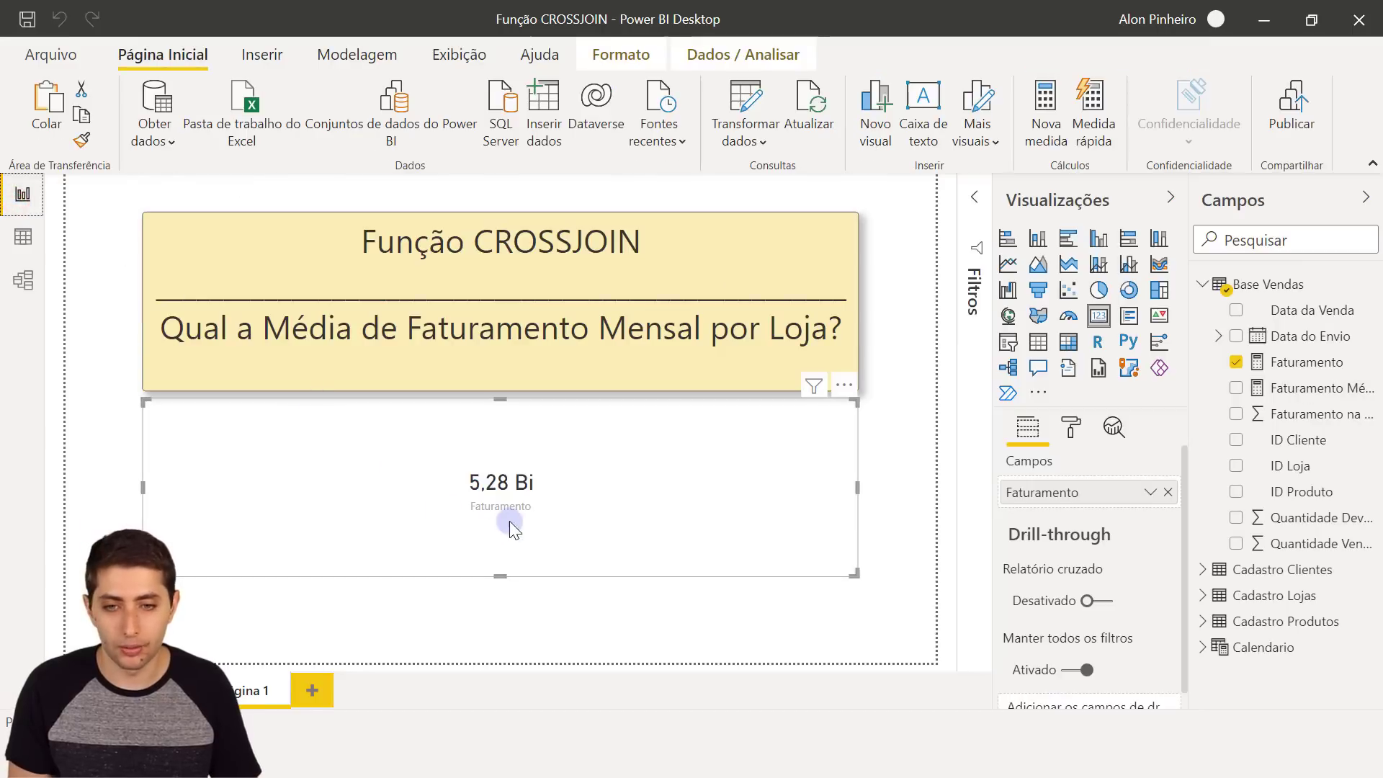
left_click(509, 520)
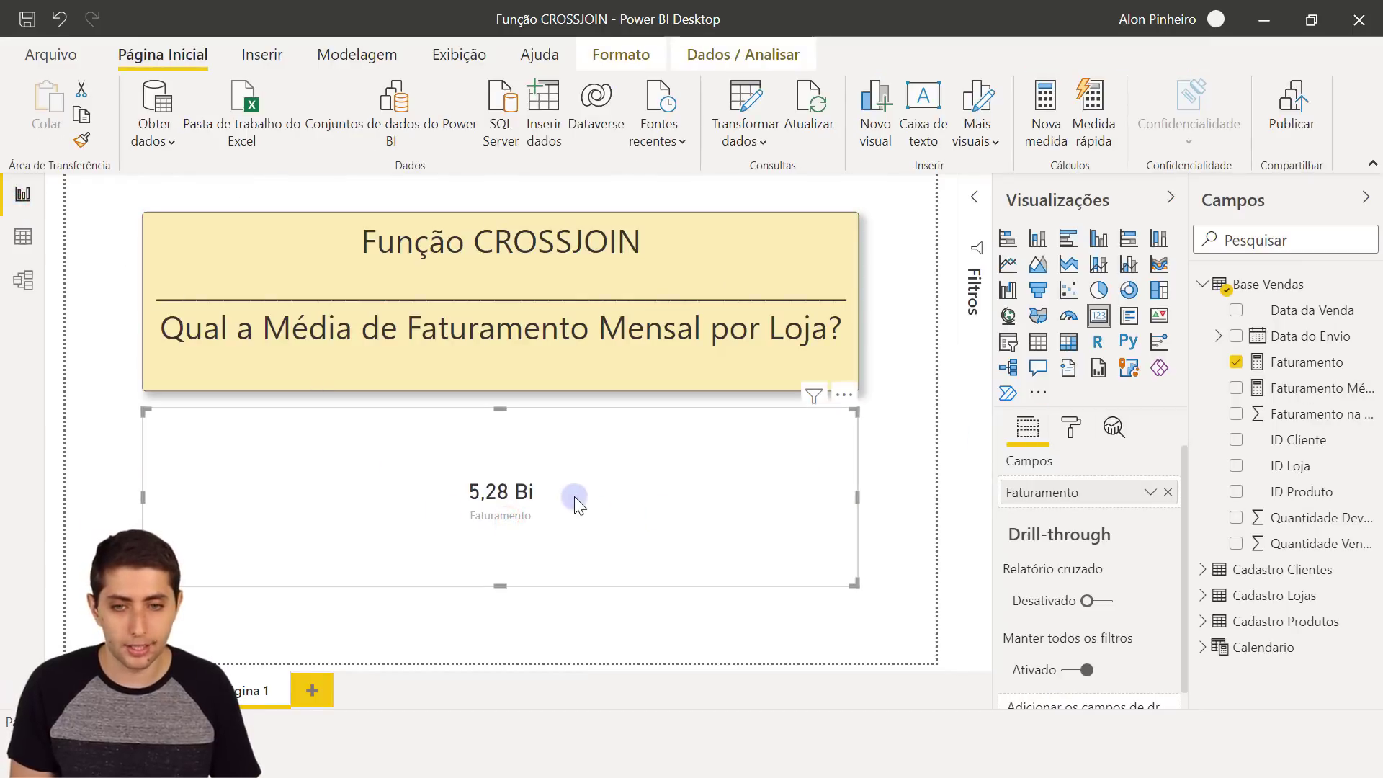
left_click(1167, 493)
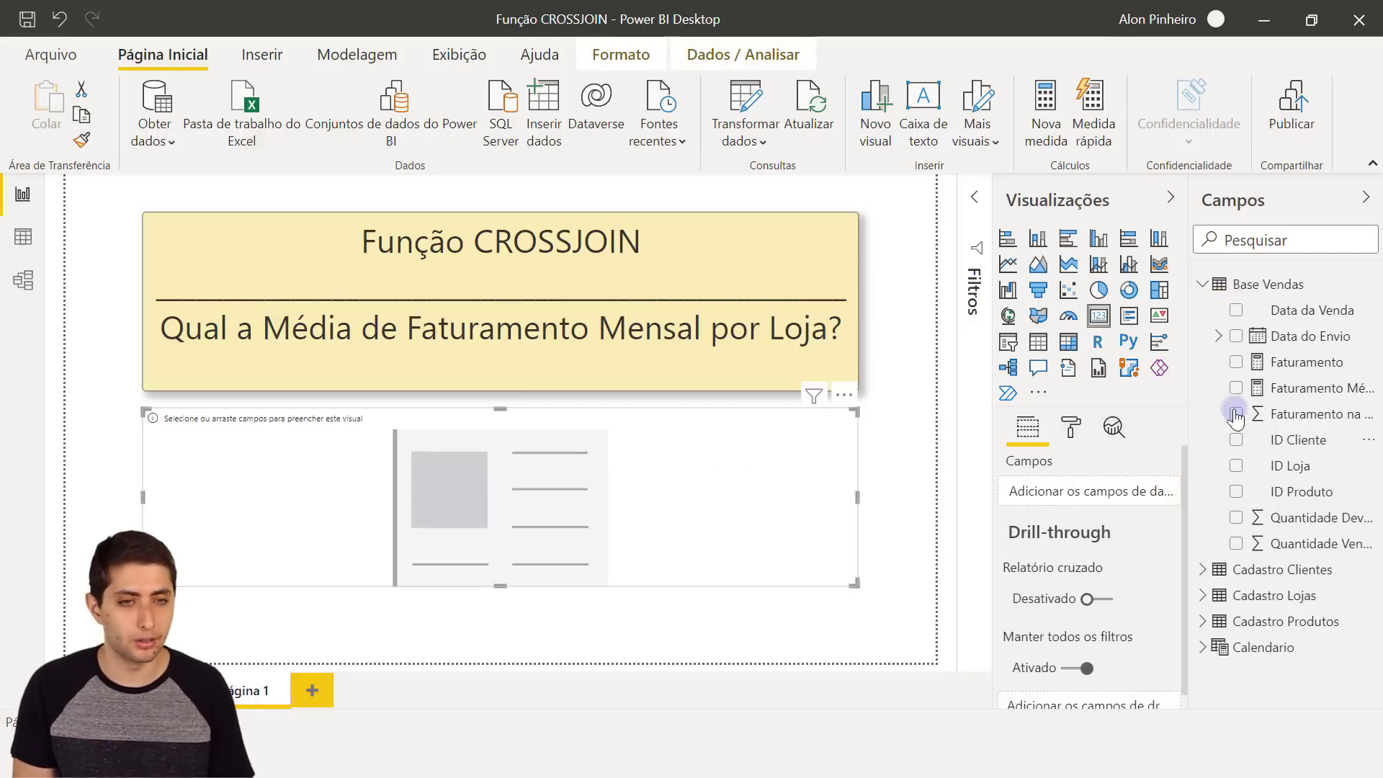
left_click_drag(1311, 395, 1082, 502)
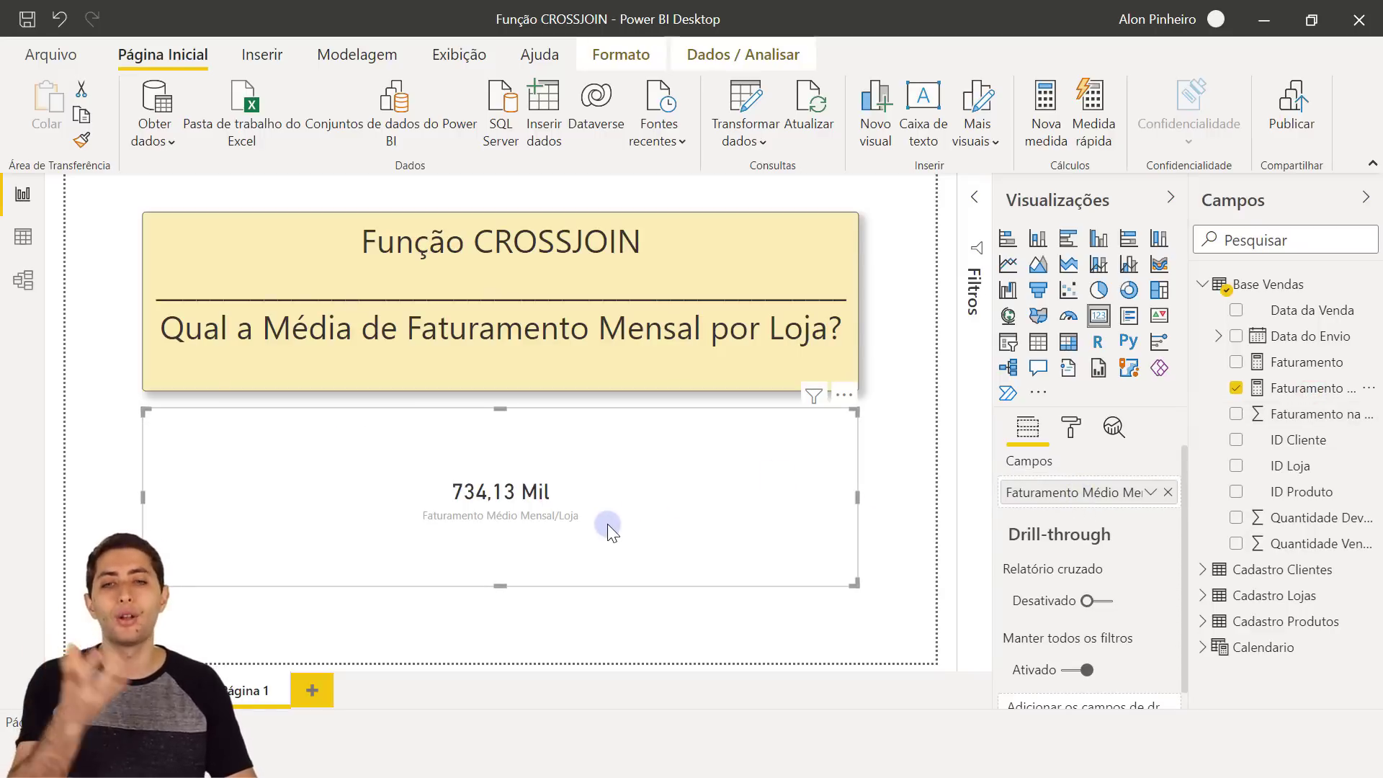
Step: Set the text size of the card's data label to 40 pt and deselect the card
left_click(1064, 430)
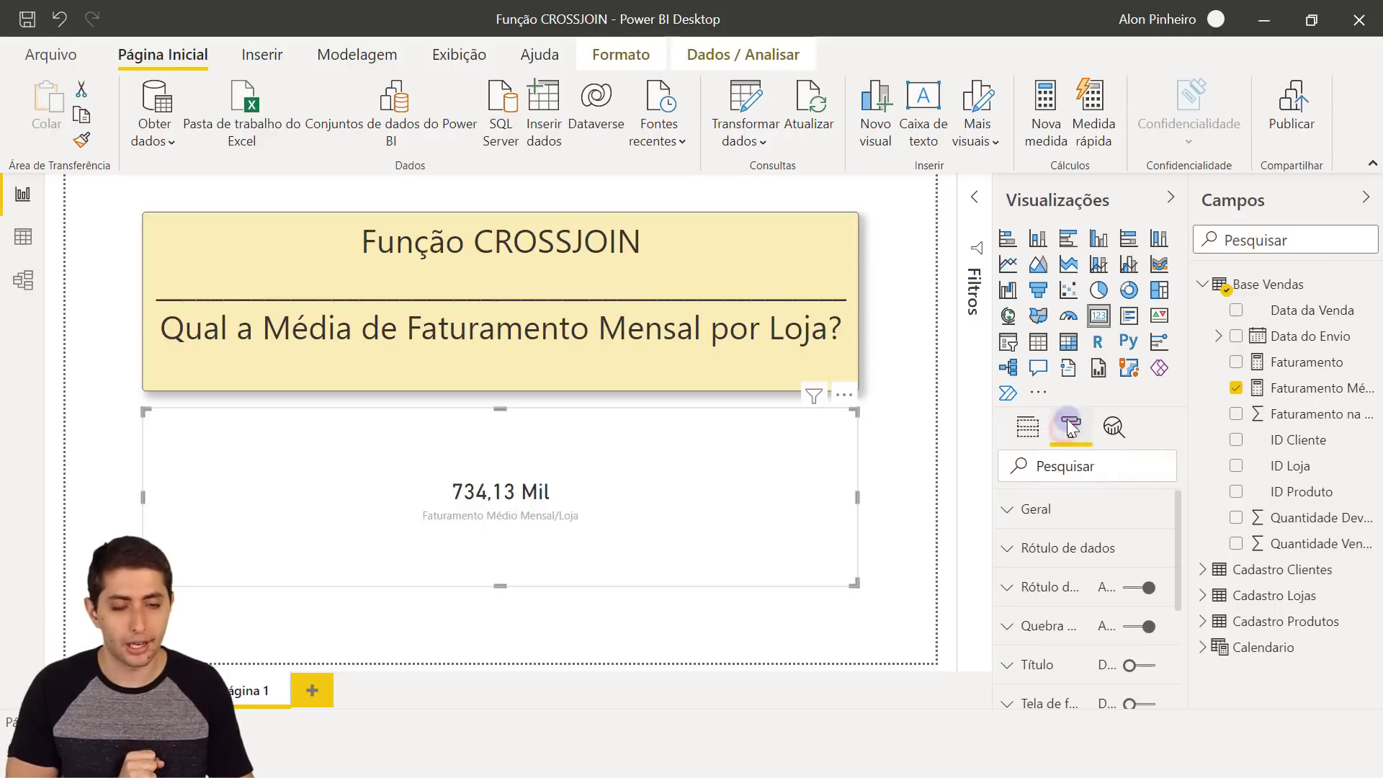
left_click(1051, 548)
scroll(1080, 592, "down", 2)
scroll(1082, 595, "down", 2)
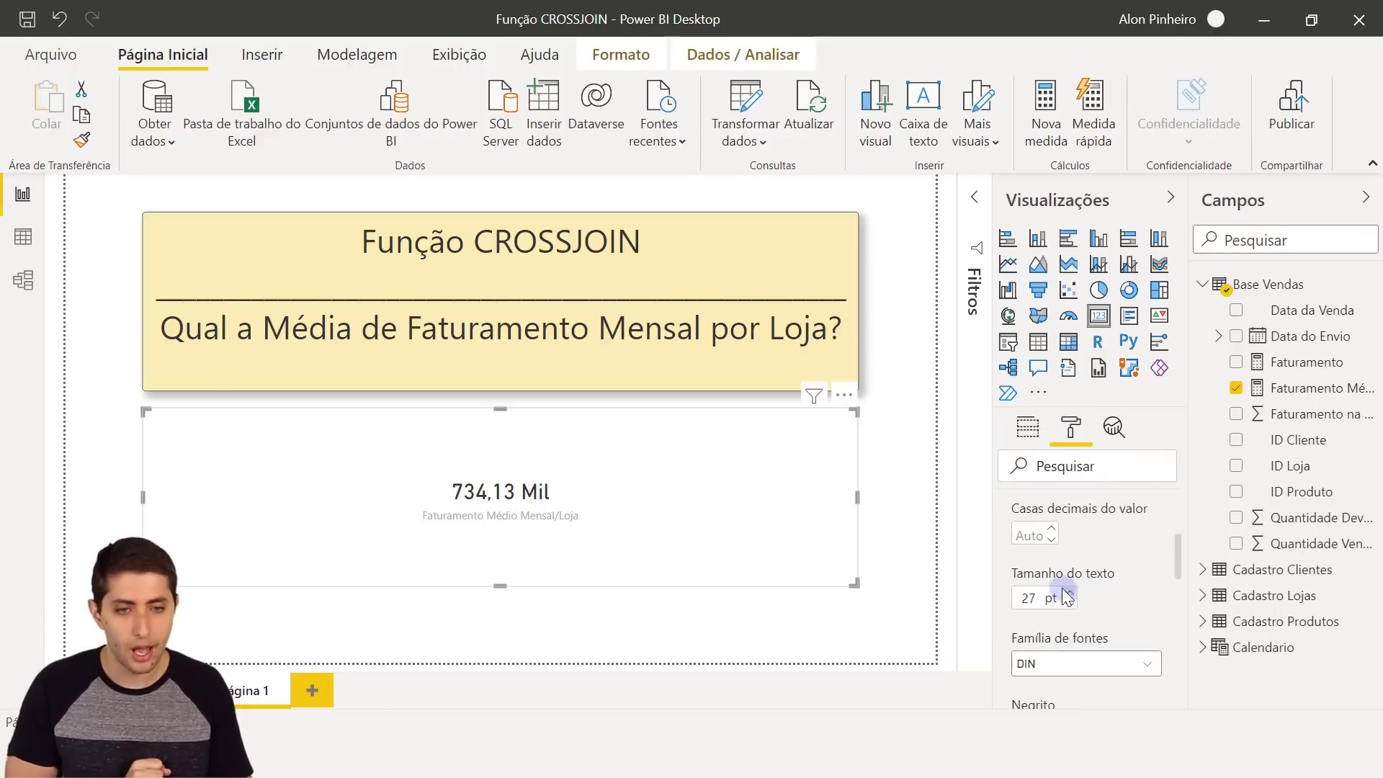
double_click(1039, 604)
type("40")
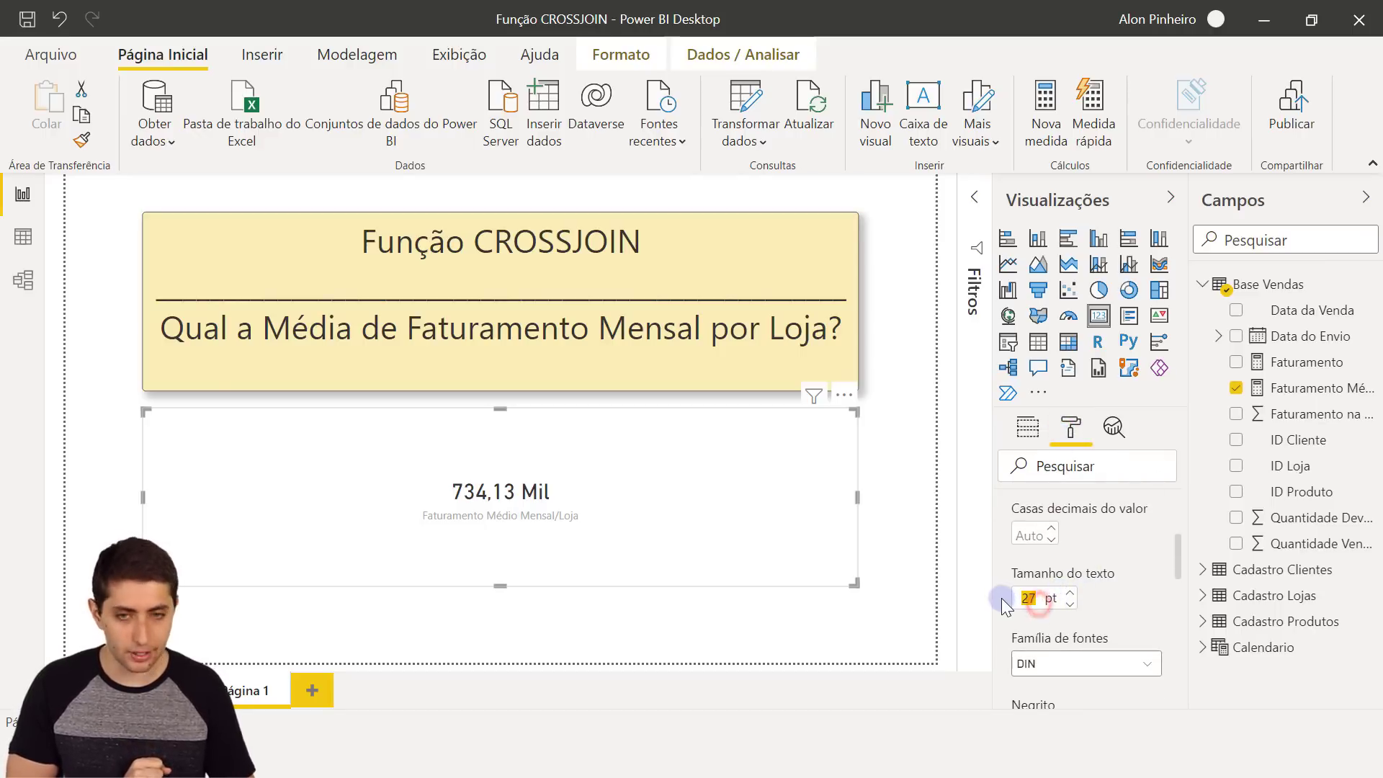
left_click(895, 602)
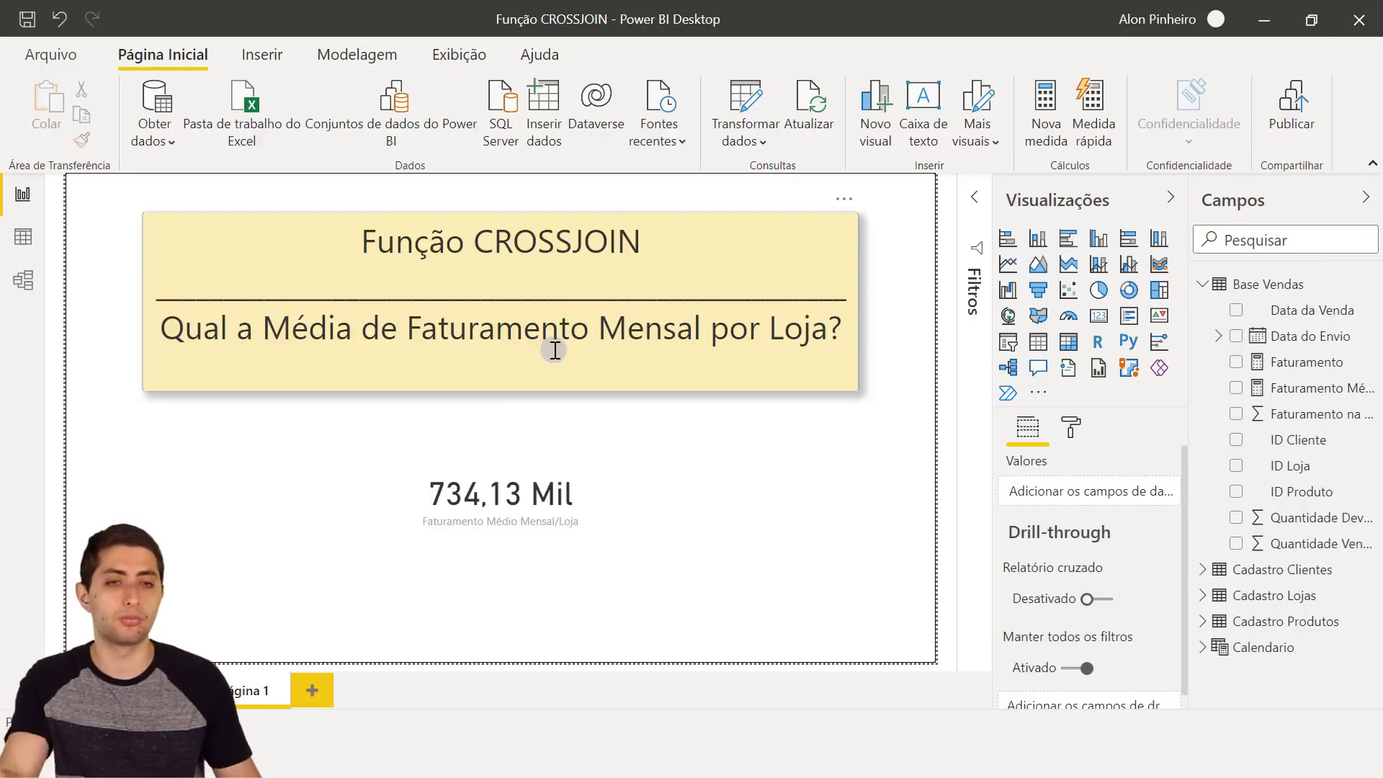
Step: Open the Faturamento Médio Mensal/Loja measure with a larger formula font and rename it Faturamento Médio Mensal/Cliente
left_click(1294, 393)
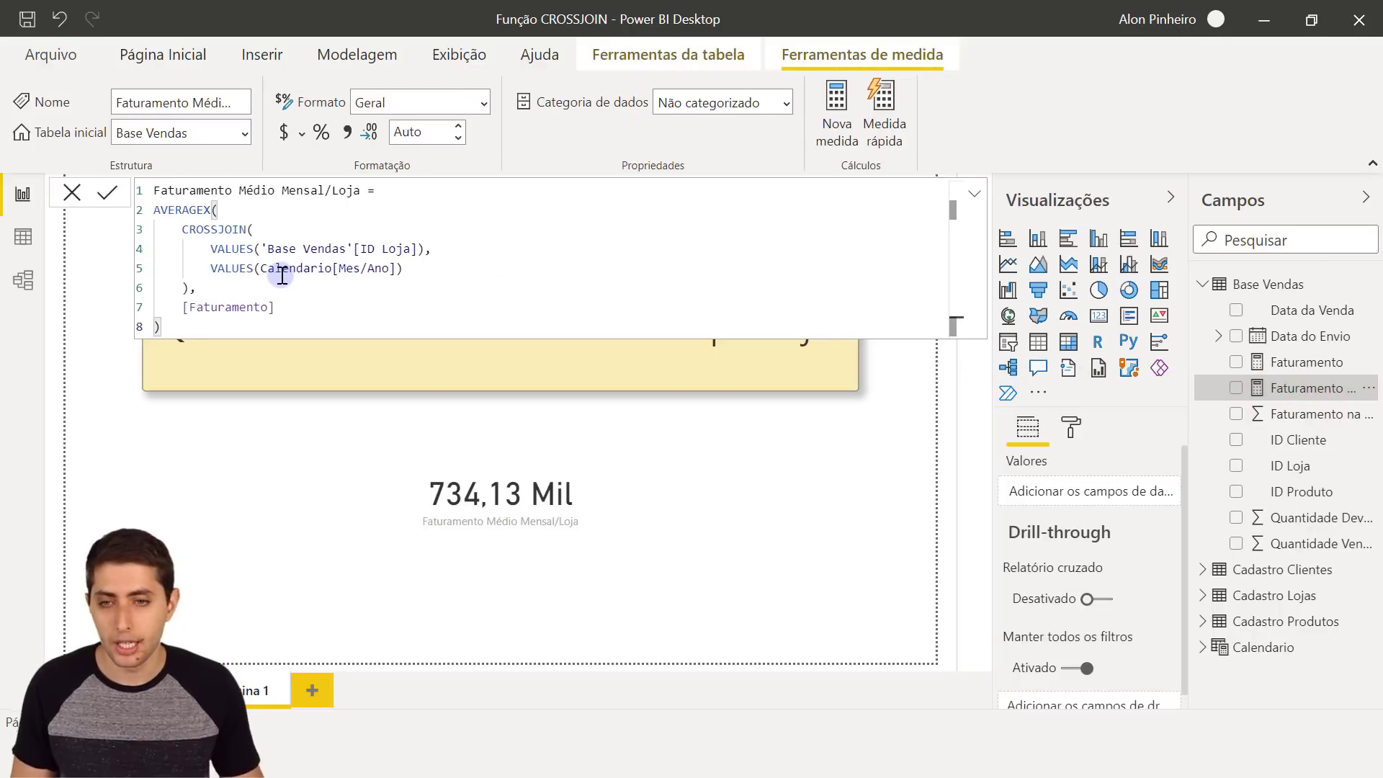
scroll(281, 276, "up", 4)
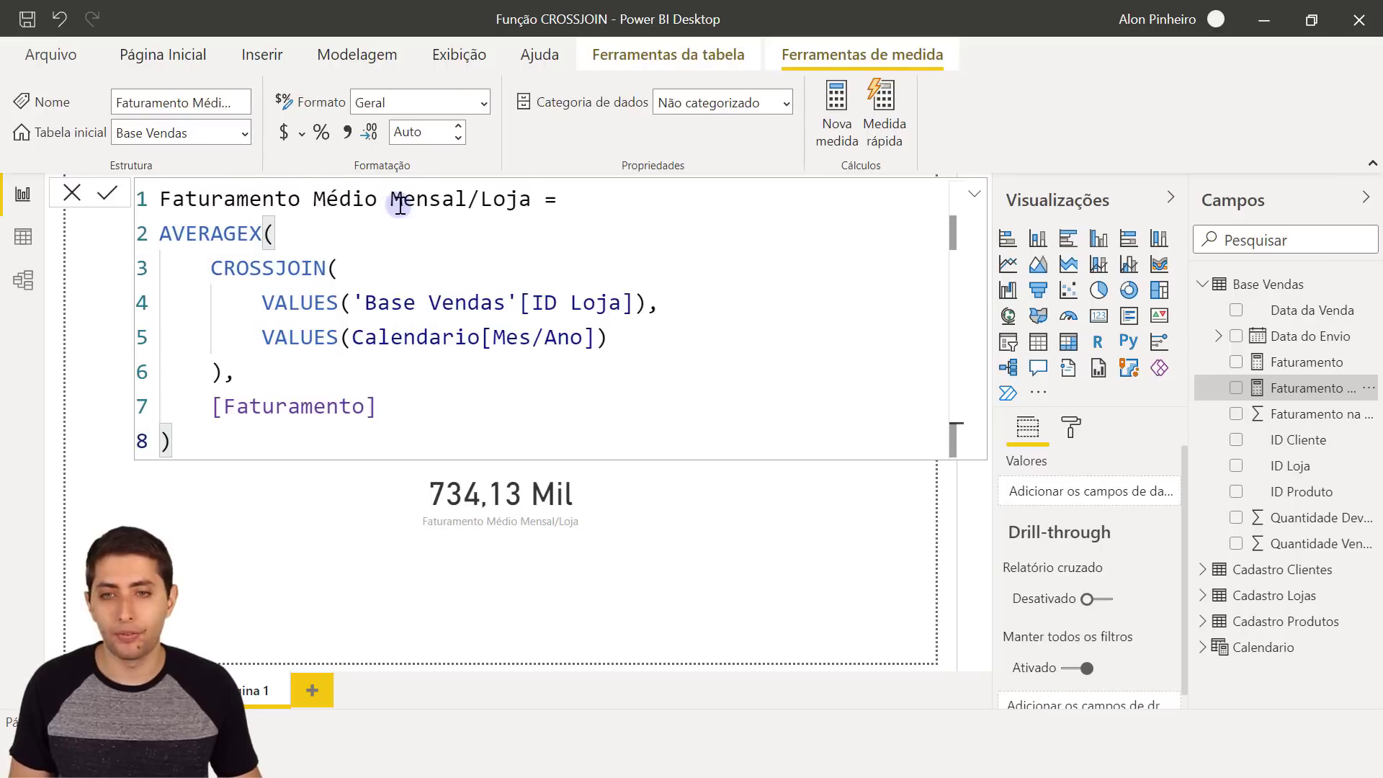
double_click(505, 204)
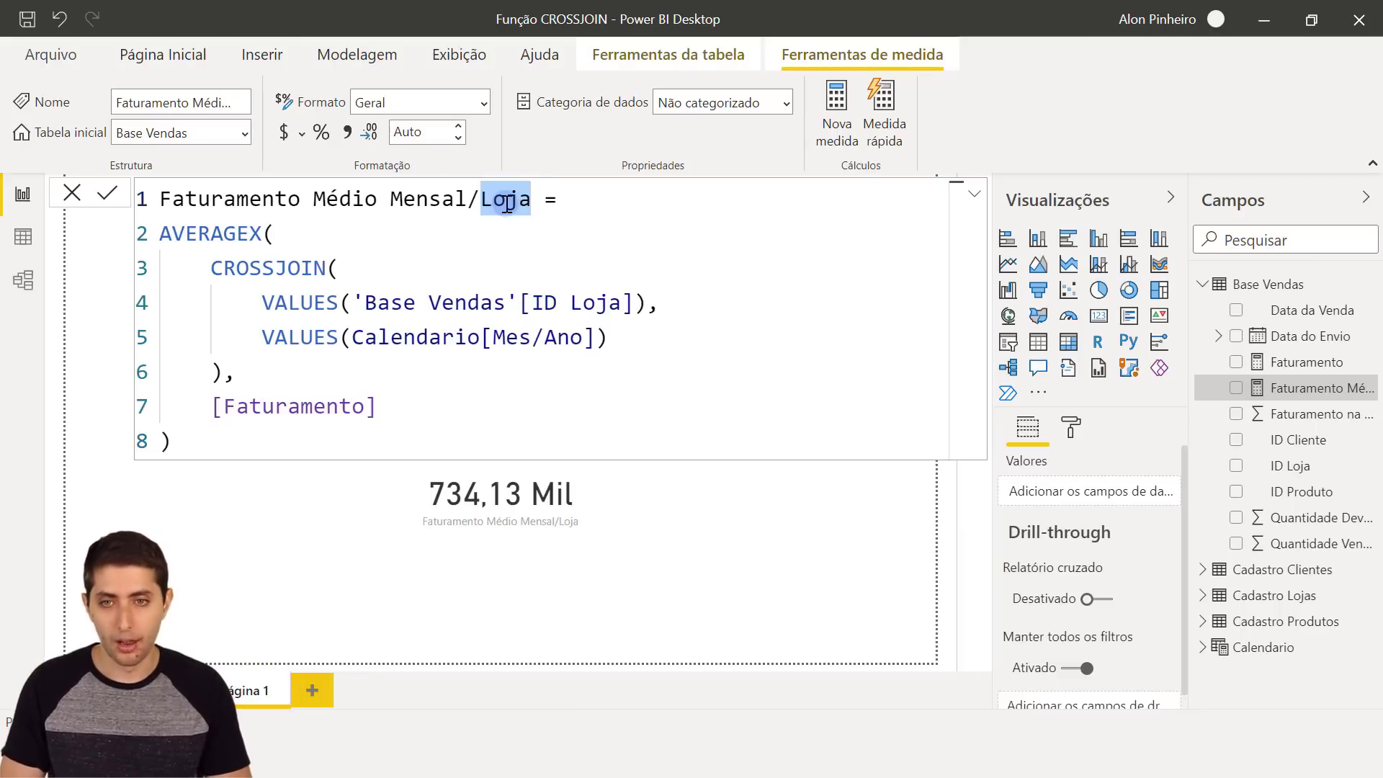
type("Cliente")
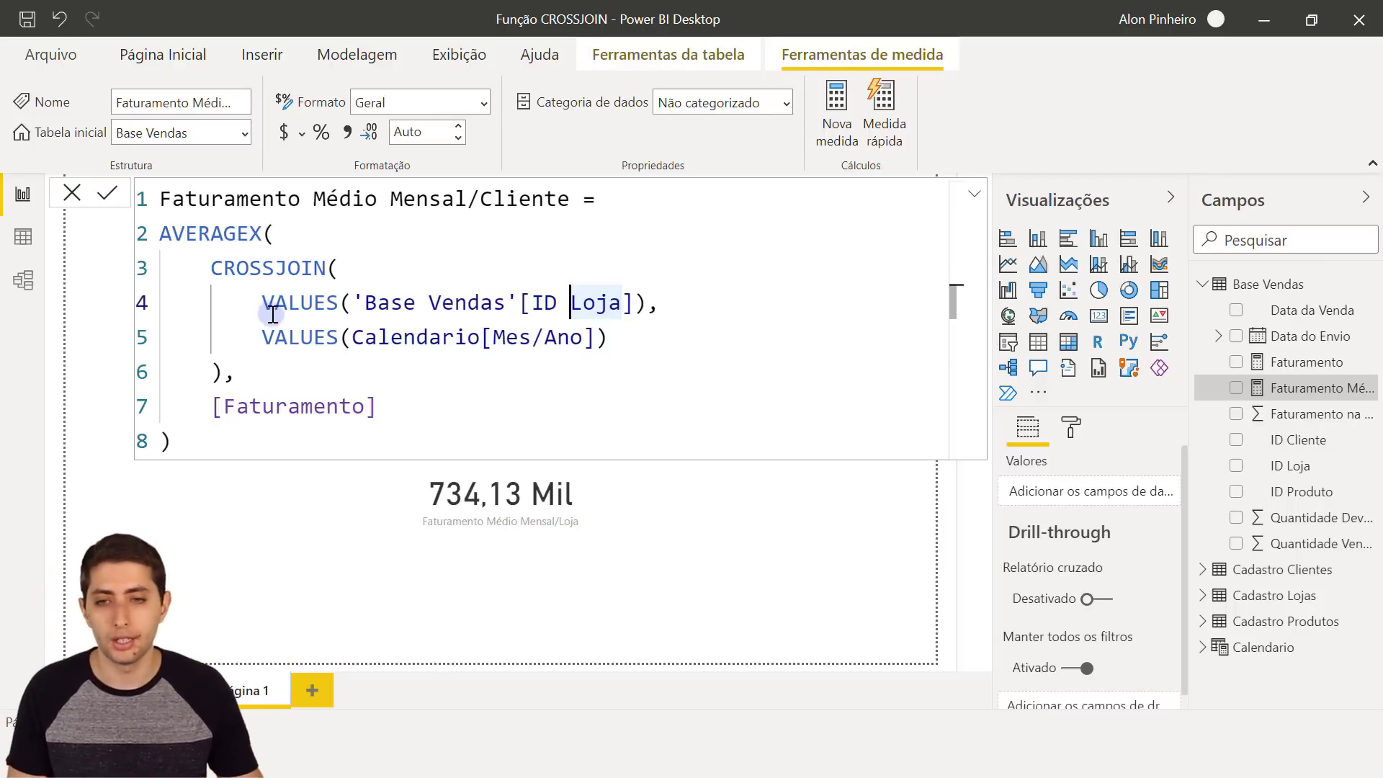
Step: Replace the first VALUES argument in the measure with 'Base Vendas'[ID Cliente] and apply the formula
left_click(533, 304)
left_click_drag(532, 303, 633, 302)
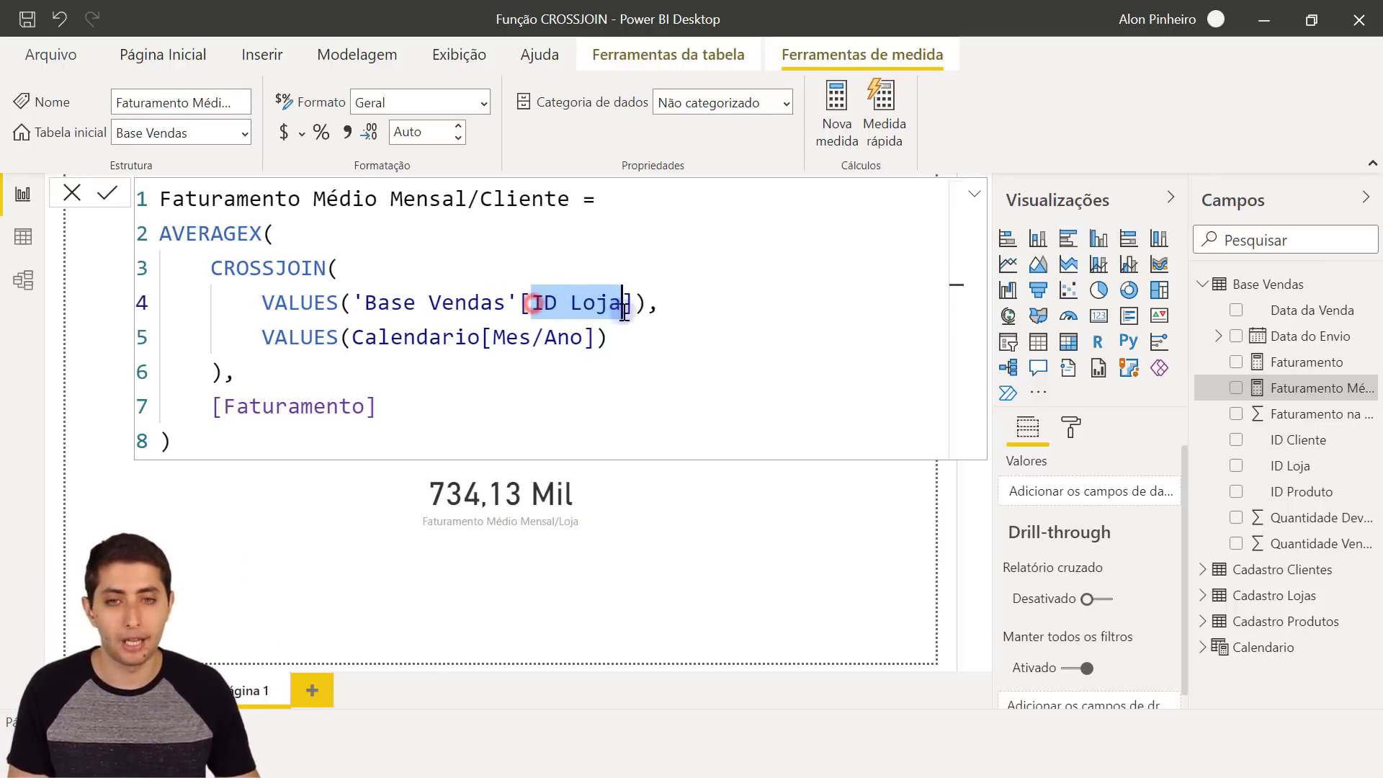
key("BackSpace")
key("BackSpace")
key("BackSpace")
key("BackSpace")
key("BackSpace")
key("BackSpace")
key("BackSpace")
key("BackSpace")
key("BackSpace")
key("BackSpace")
key("BackSpace")
key("BackSpace")
key("BackSpace")
key("BackSpace")
key("BackSpace")
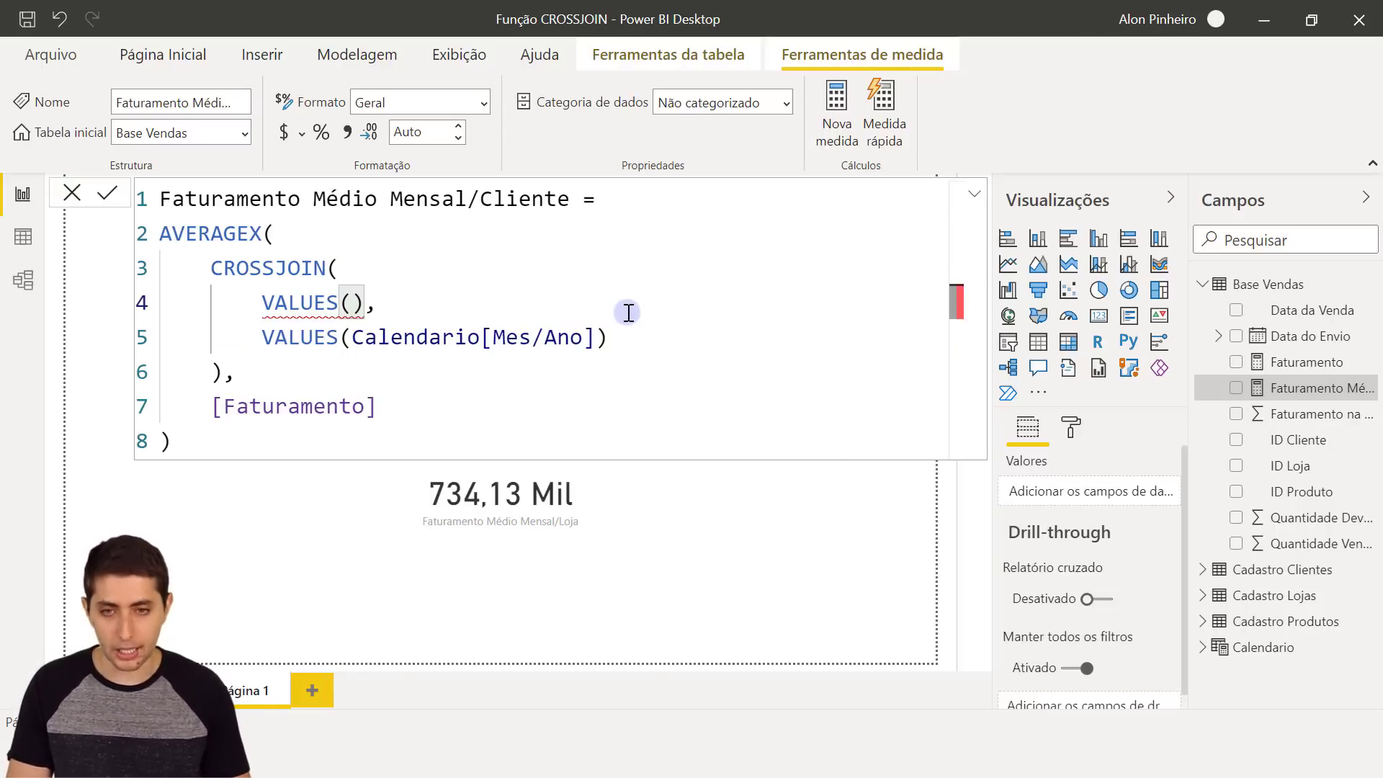
type("id clien")
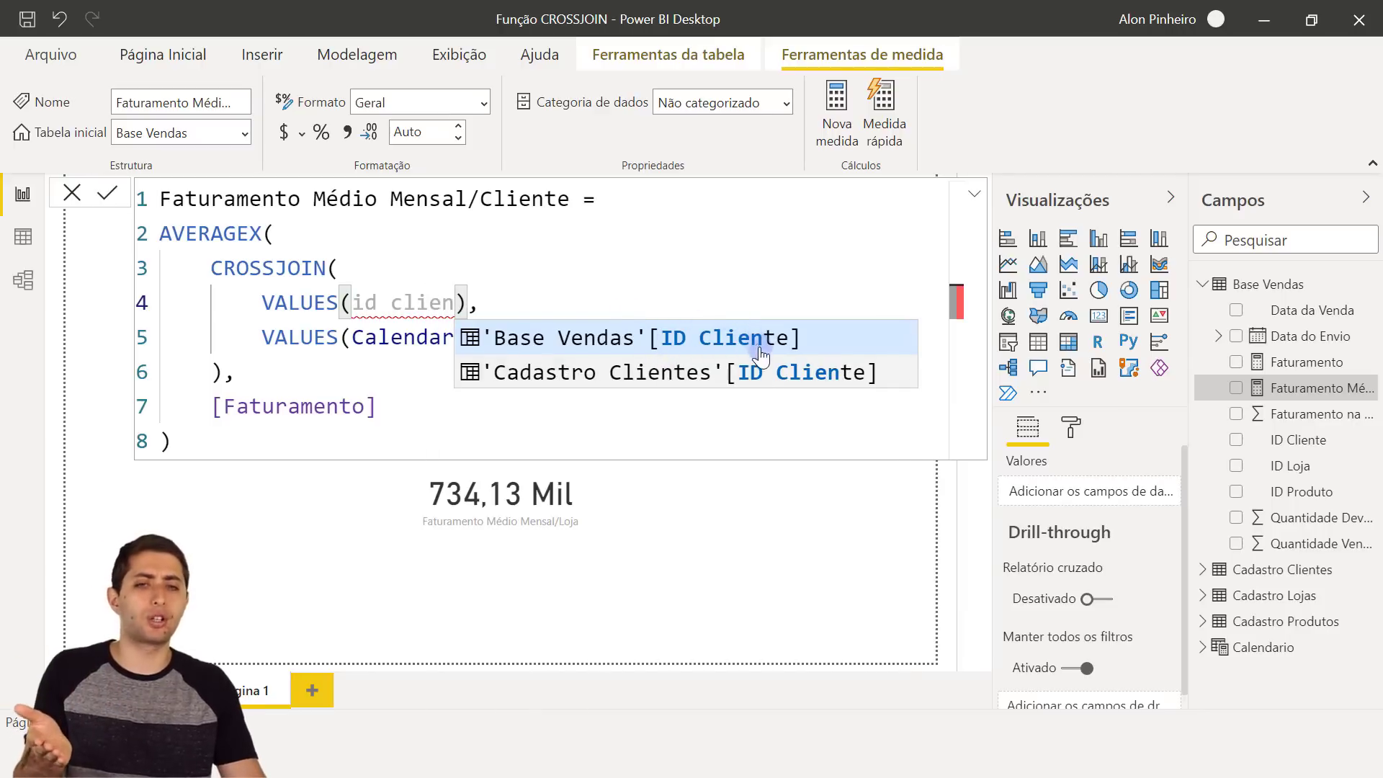
left_click(627, 342)
left_click(584, 417)
key("Down")
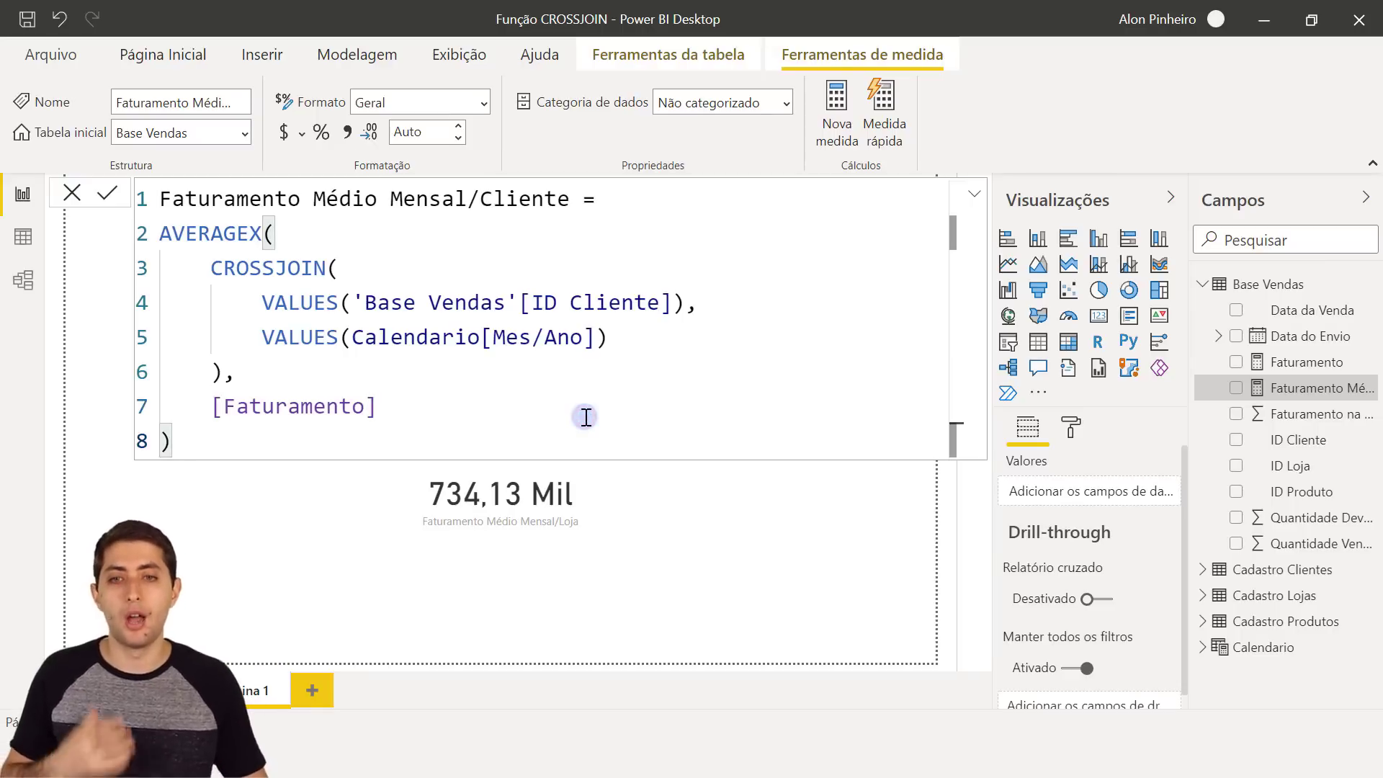
Step: Review the CROSSJOIN function and the [Faturamento] expression in the measure per client against the card
mouse_move(261, 275)
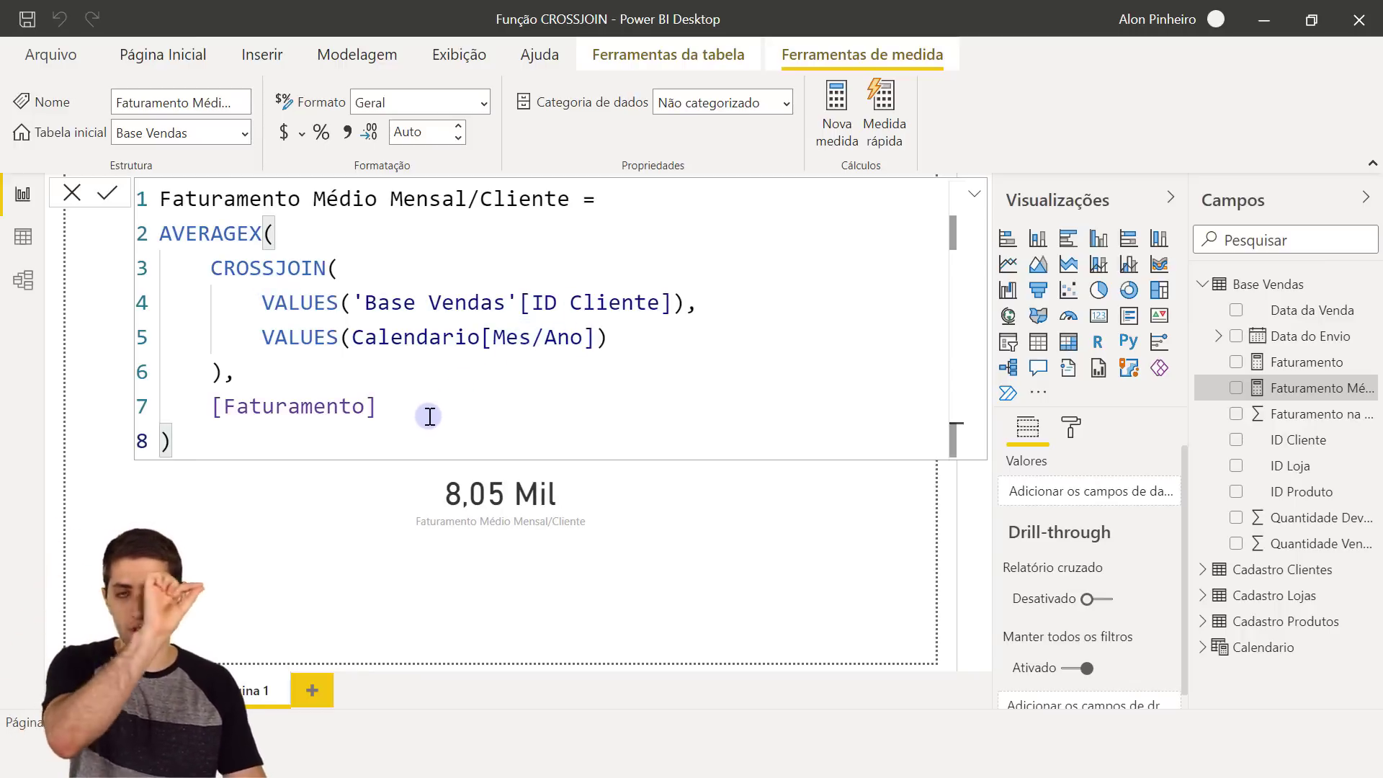
left_click_drag(394, 409, 211, 409)
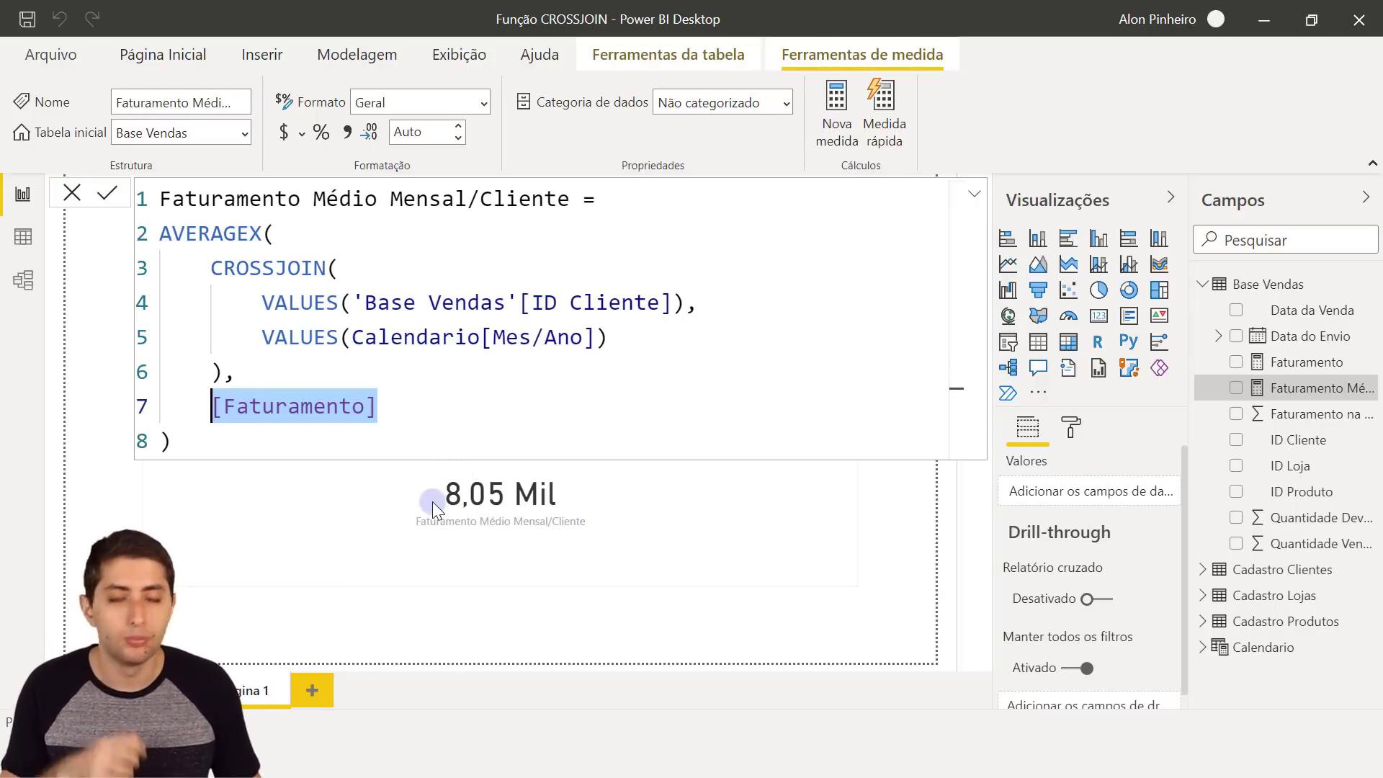
left_click(355, 428)
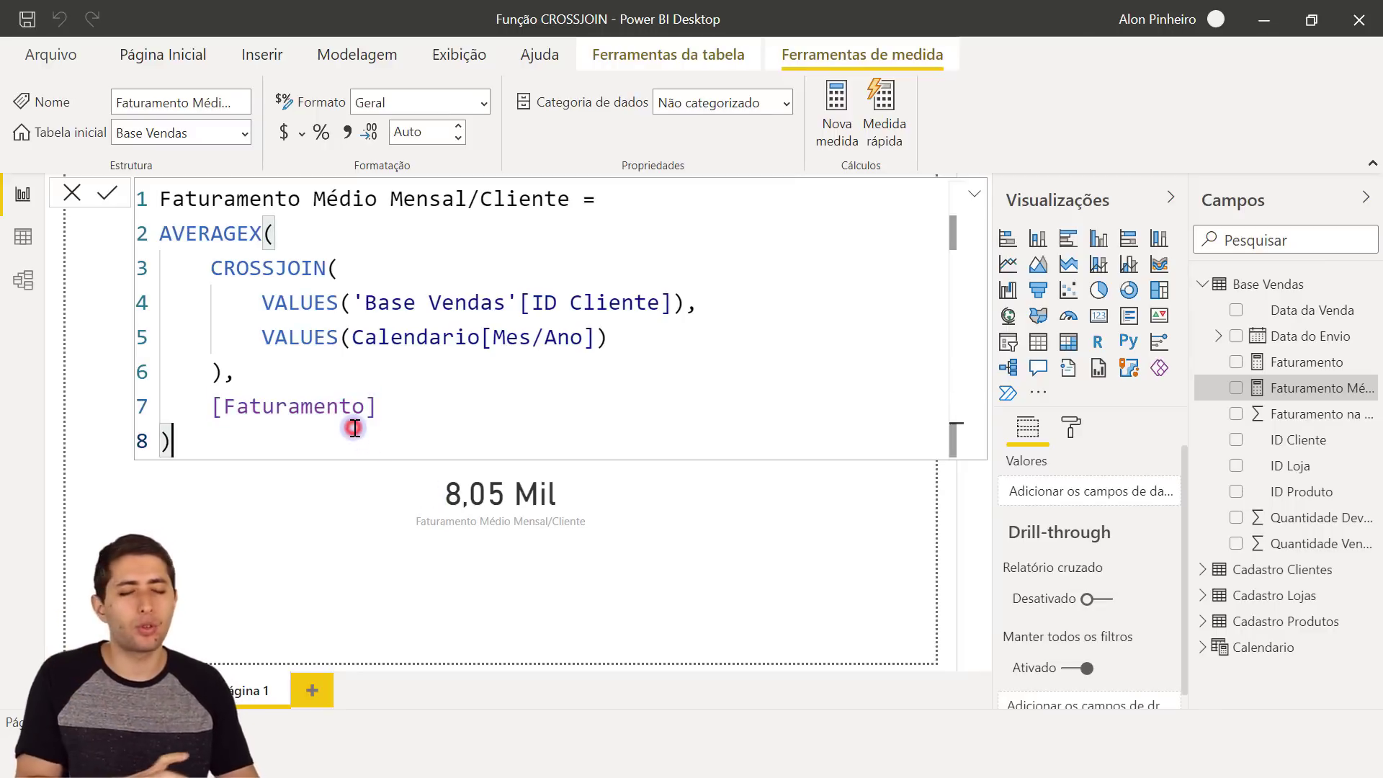